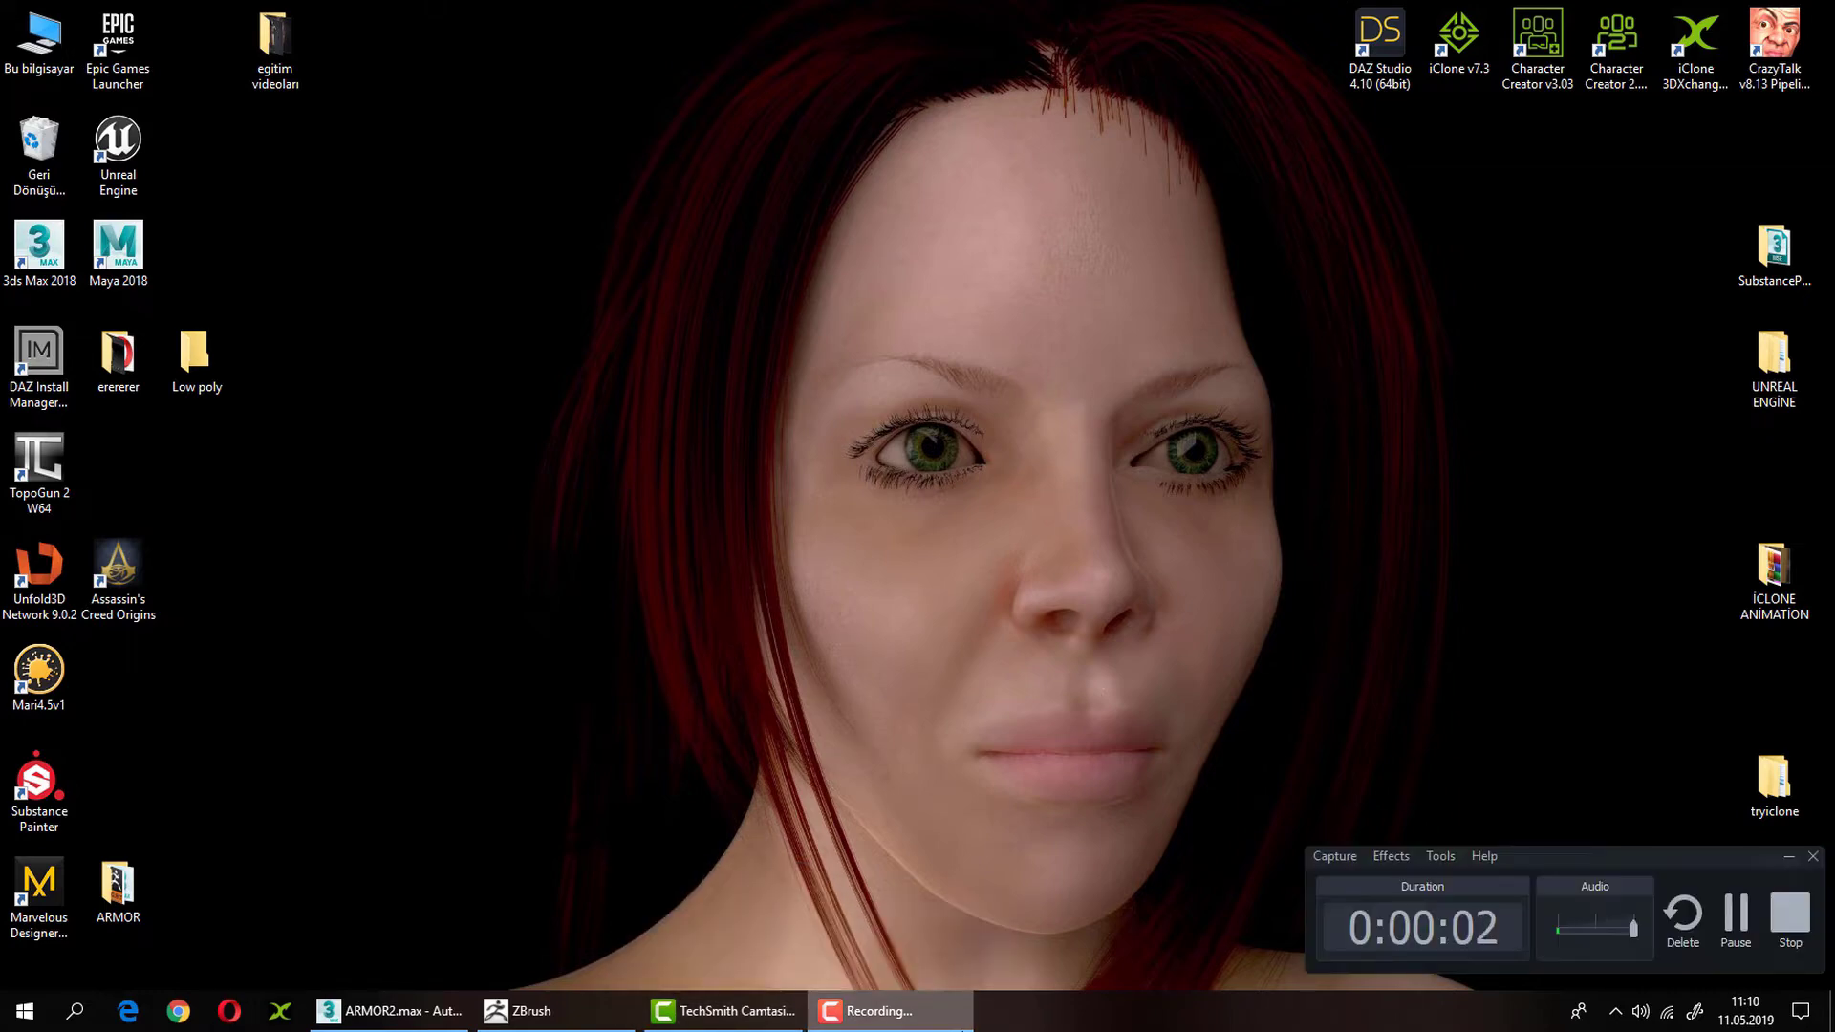
# Step: Bring the ZBrush window with the human base mesh to the front
pyautogui.click(558, 1020)
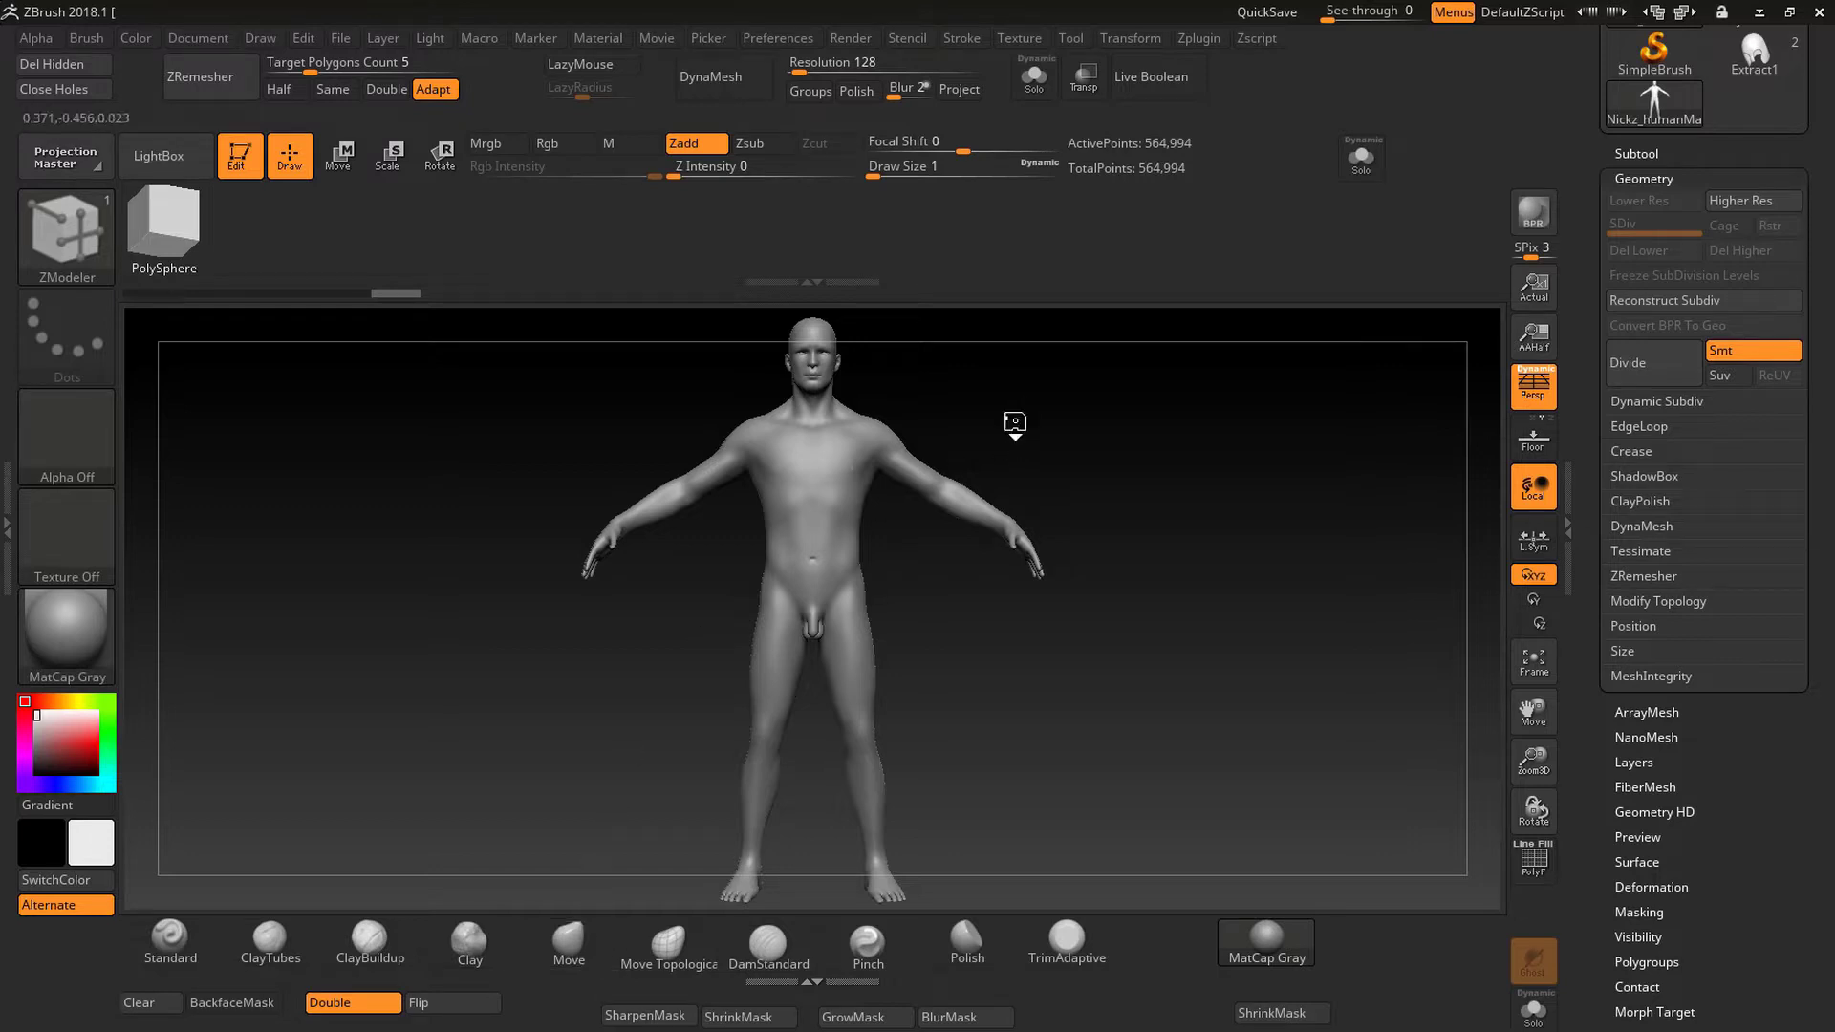
# Step: Frame the head close up in side profile and hold Ctrl for the MaskPen brush
pyautogui.keyDown('ctrl'); pyautogui.moveTo(860, 500); pyautogui.dragTo(955, 450, button='right'); pyautogui.keyUp('ctrl')
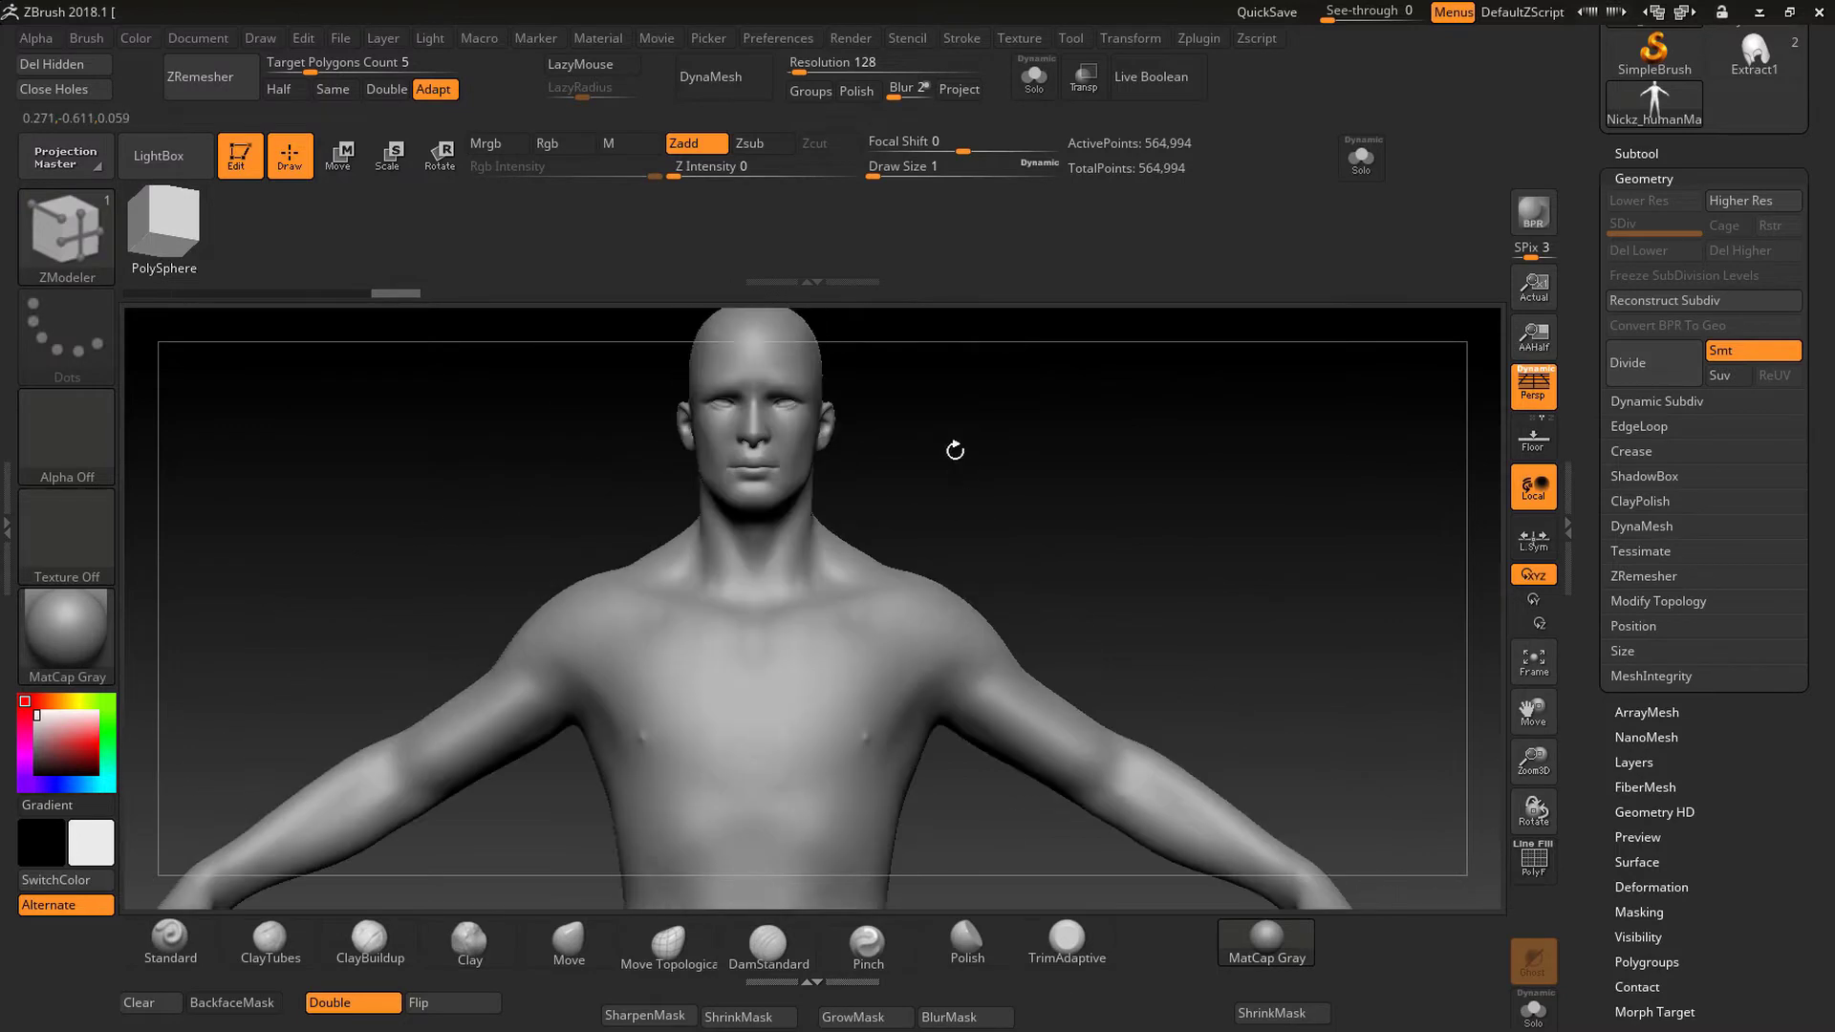
pyautogui.moveTo(955, 450); pyautogui.dragTo(833, 568)
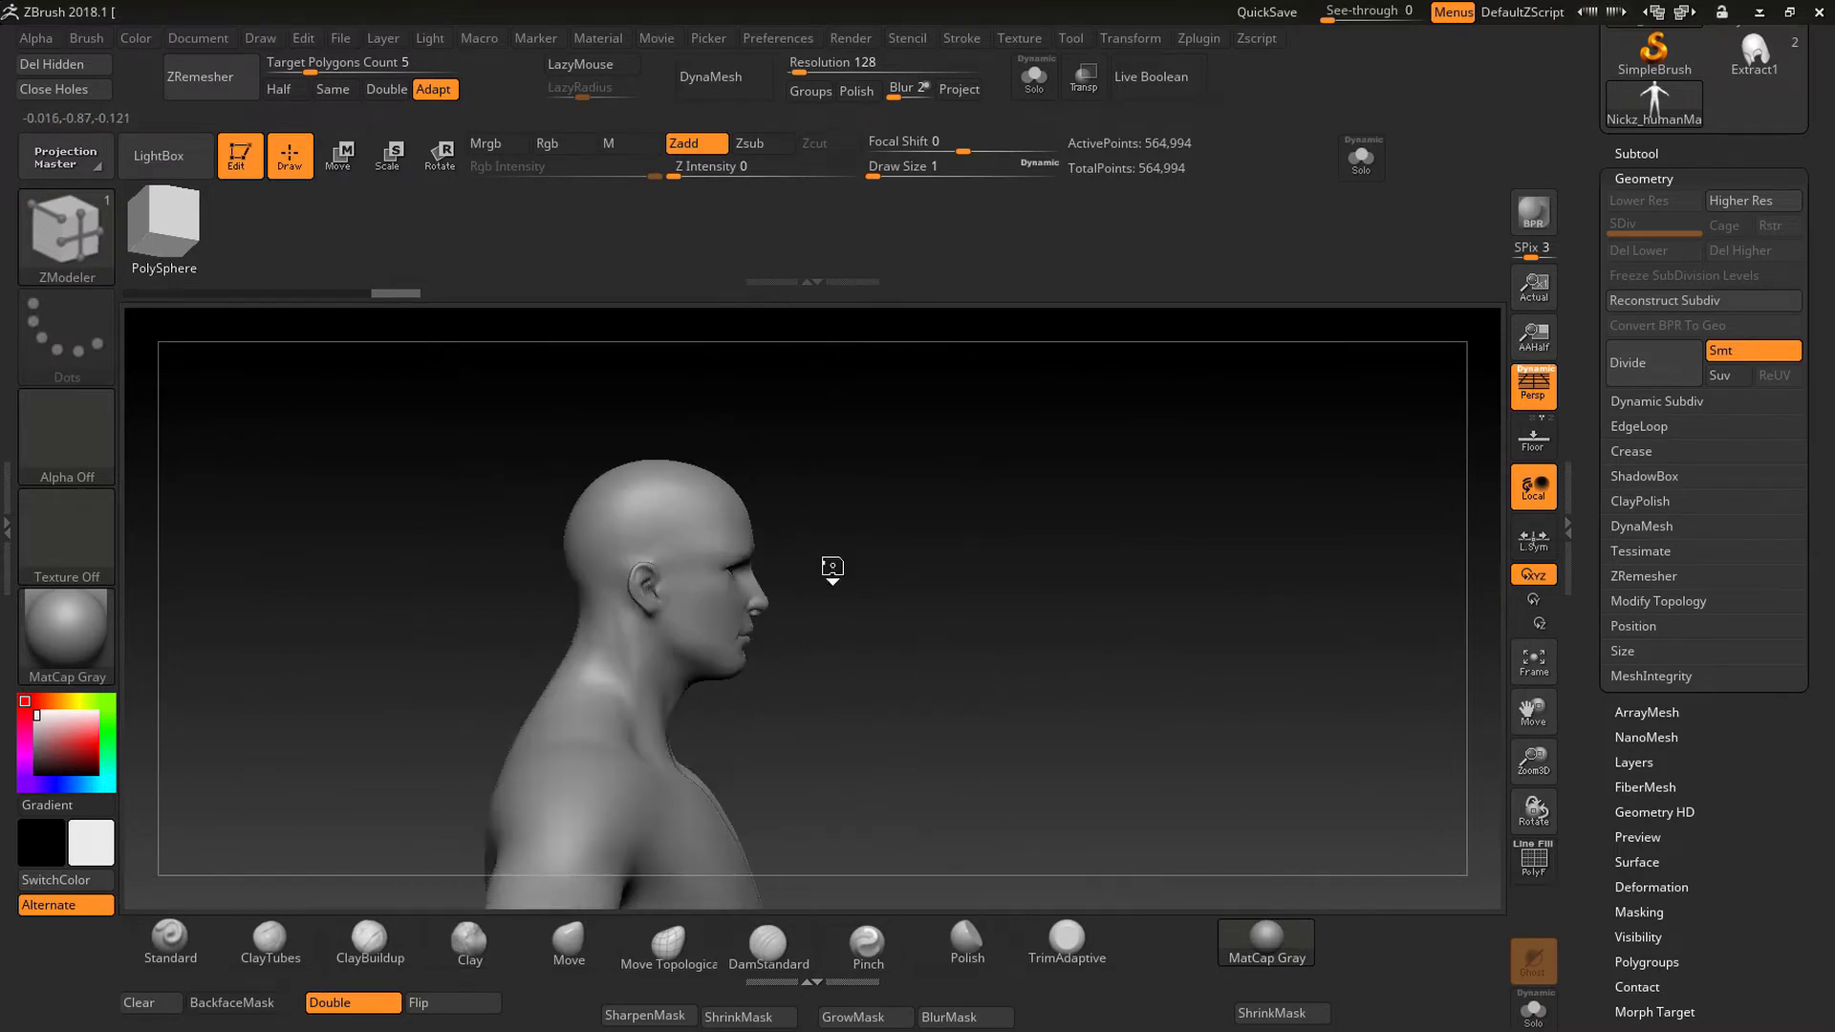
pyautogui.moveTo(560, 538)
pyautogui.mouseDown()
pyautogui.moveTo(909, 594)
pyautogui.moveTo(956, 629)
pyautogui.mouseUp()
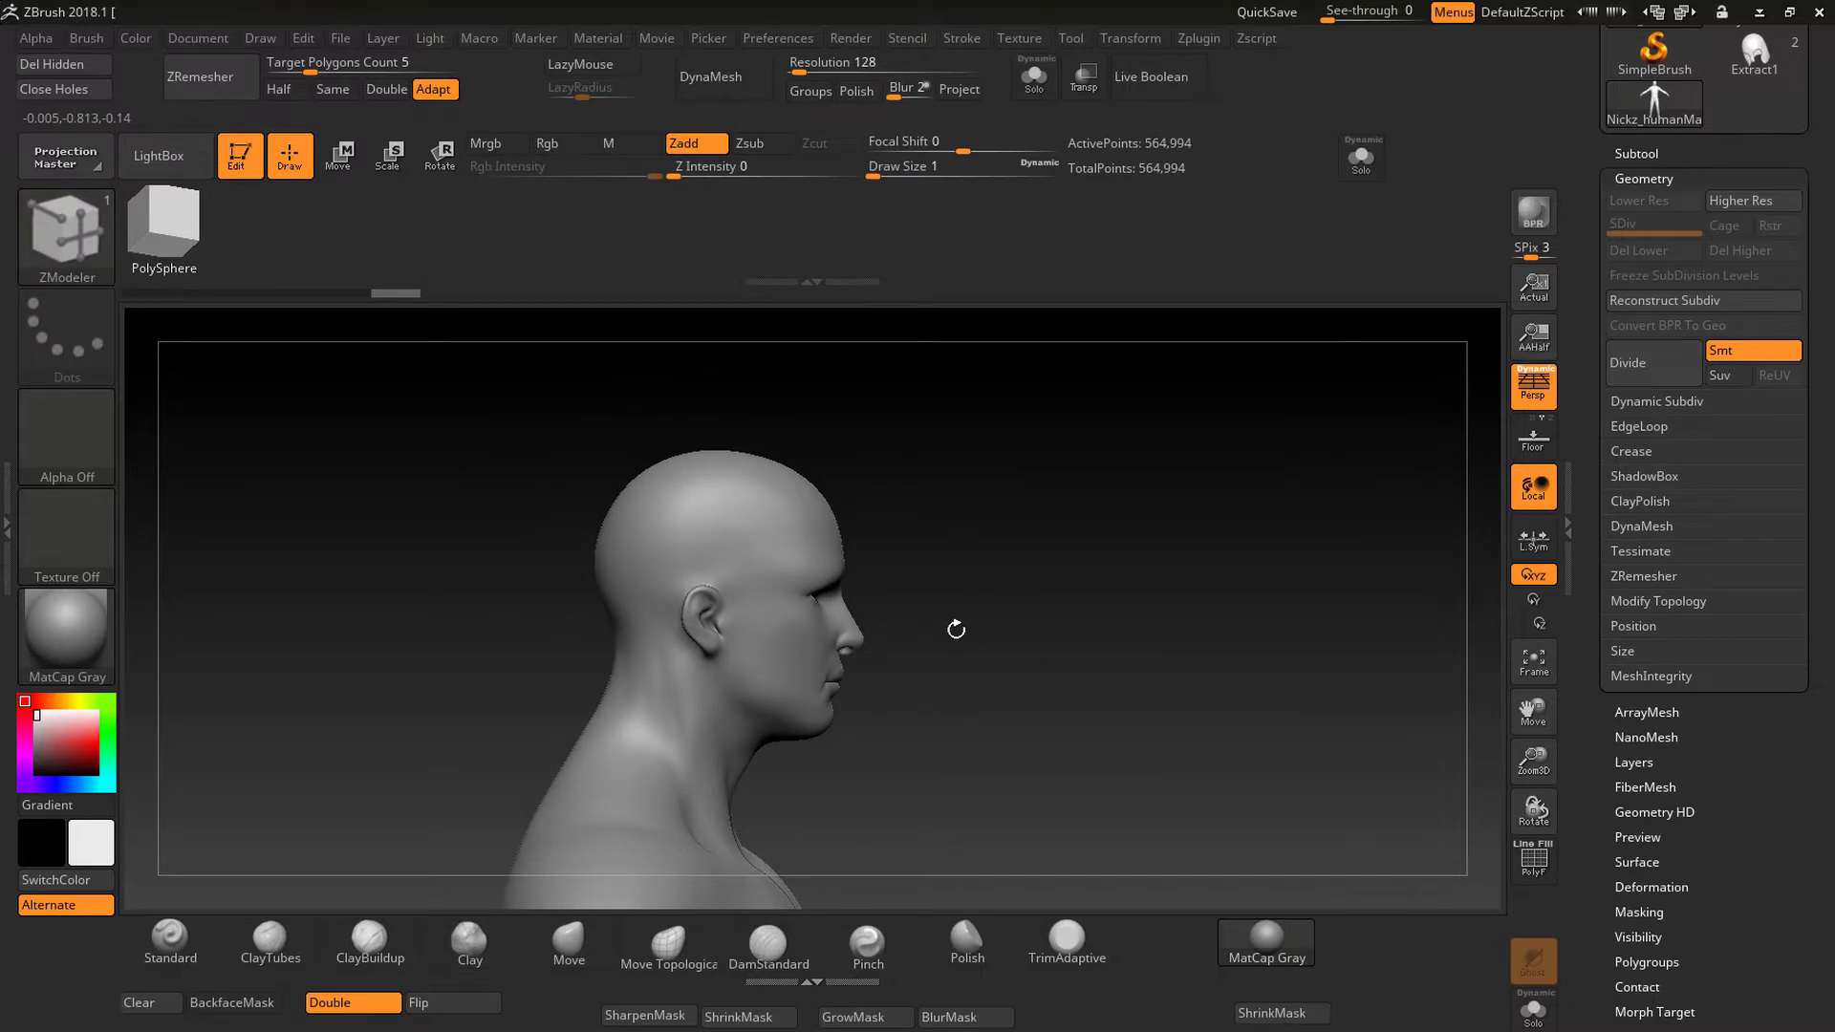
pyautogui.keyDown('alt'); pyautogui.moveTo(956, 629); pyautogui.dragTo(968, 603); pyautogui.keyUp('alt')
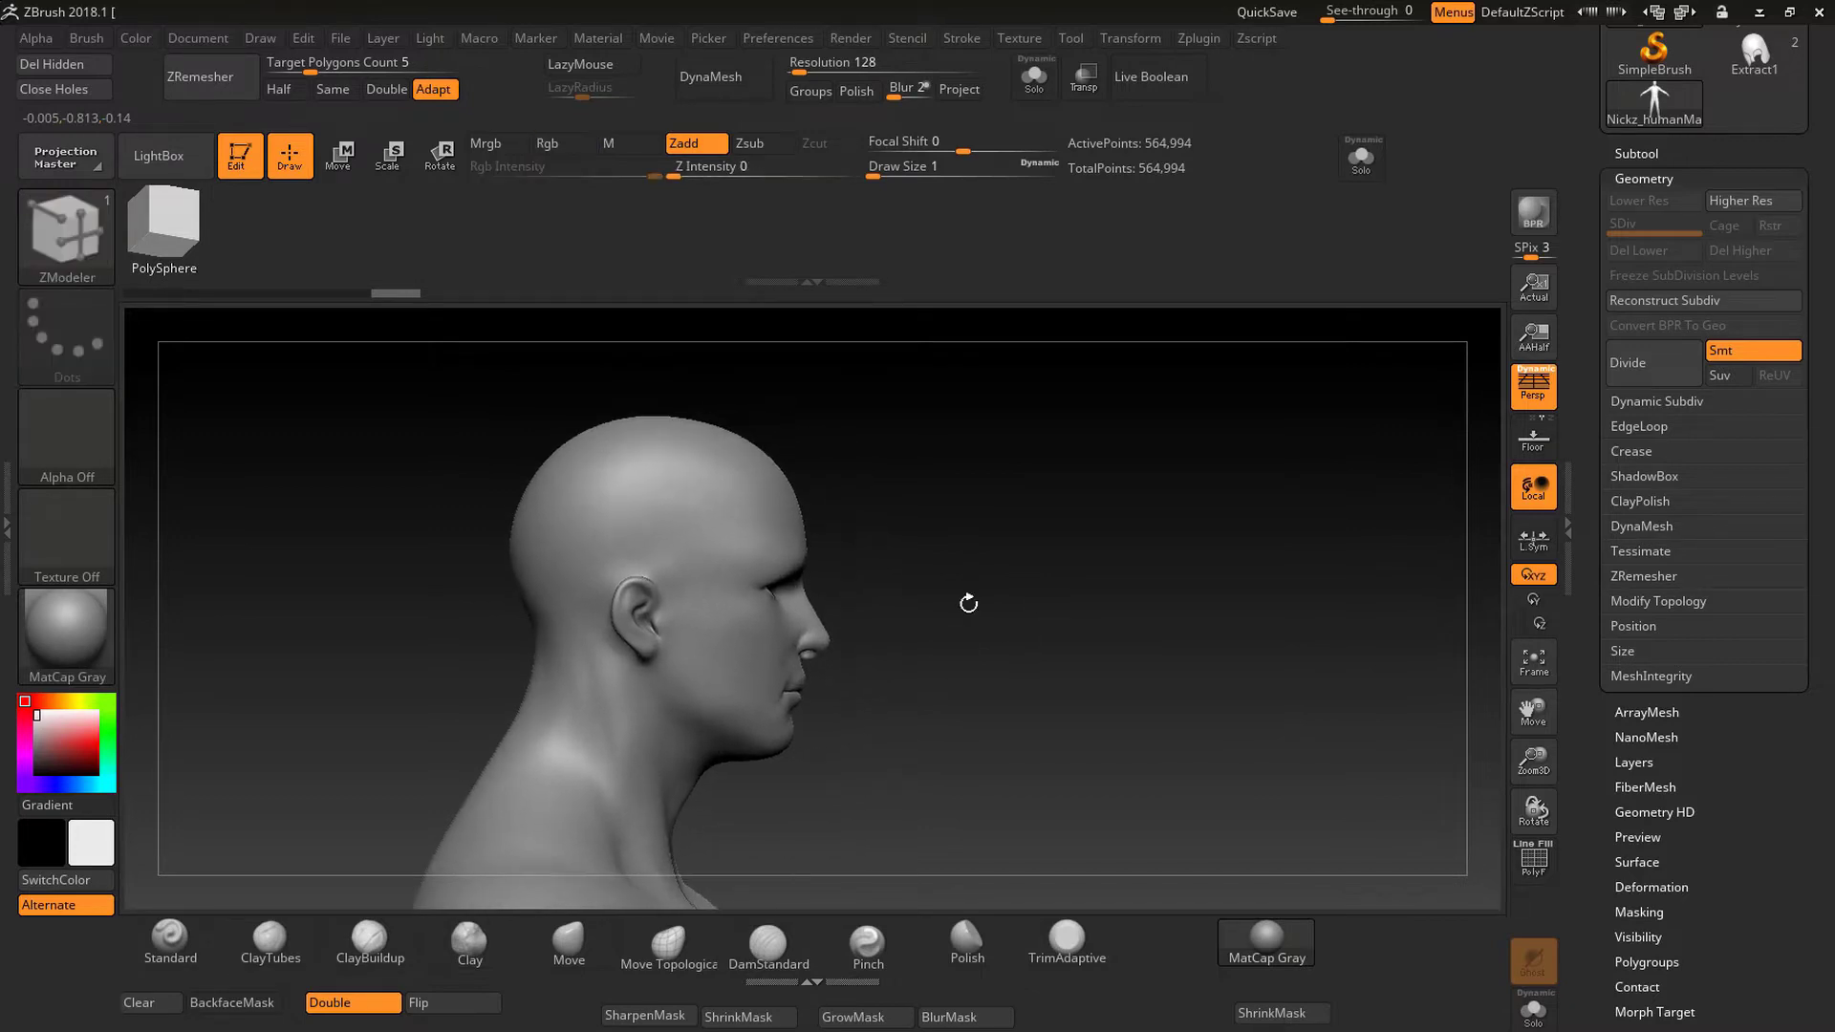
pyautogui.press('ctrl')
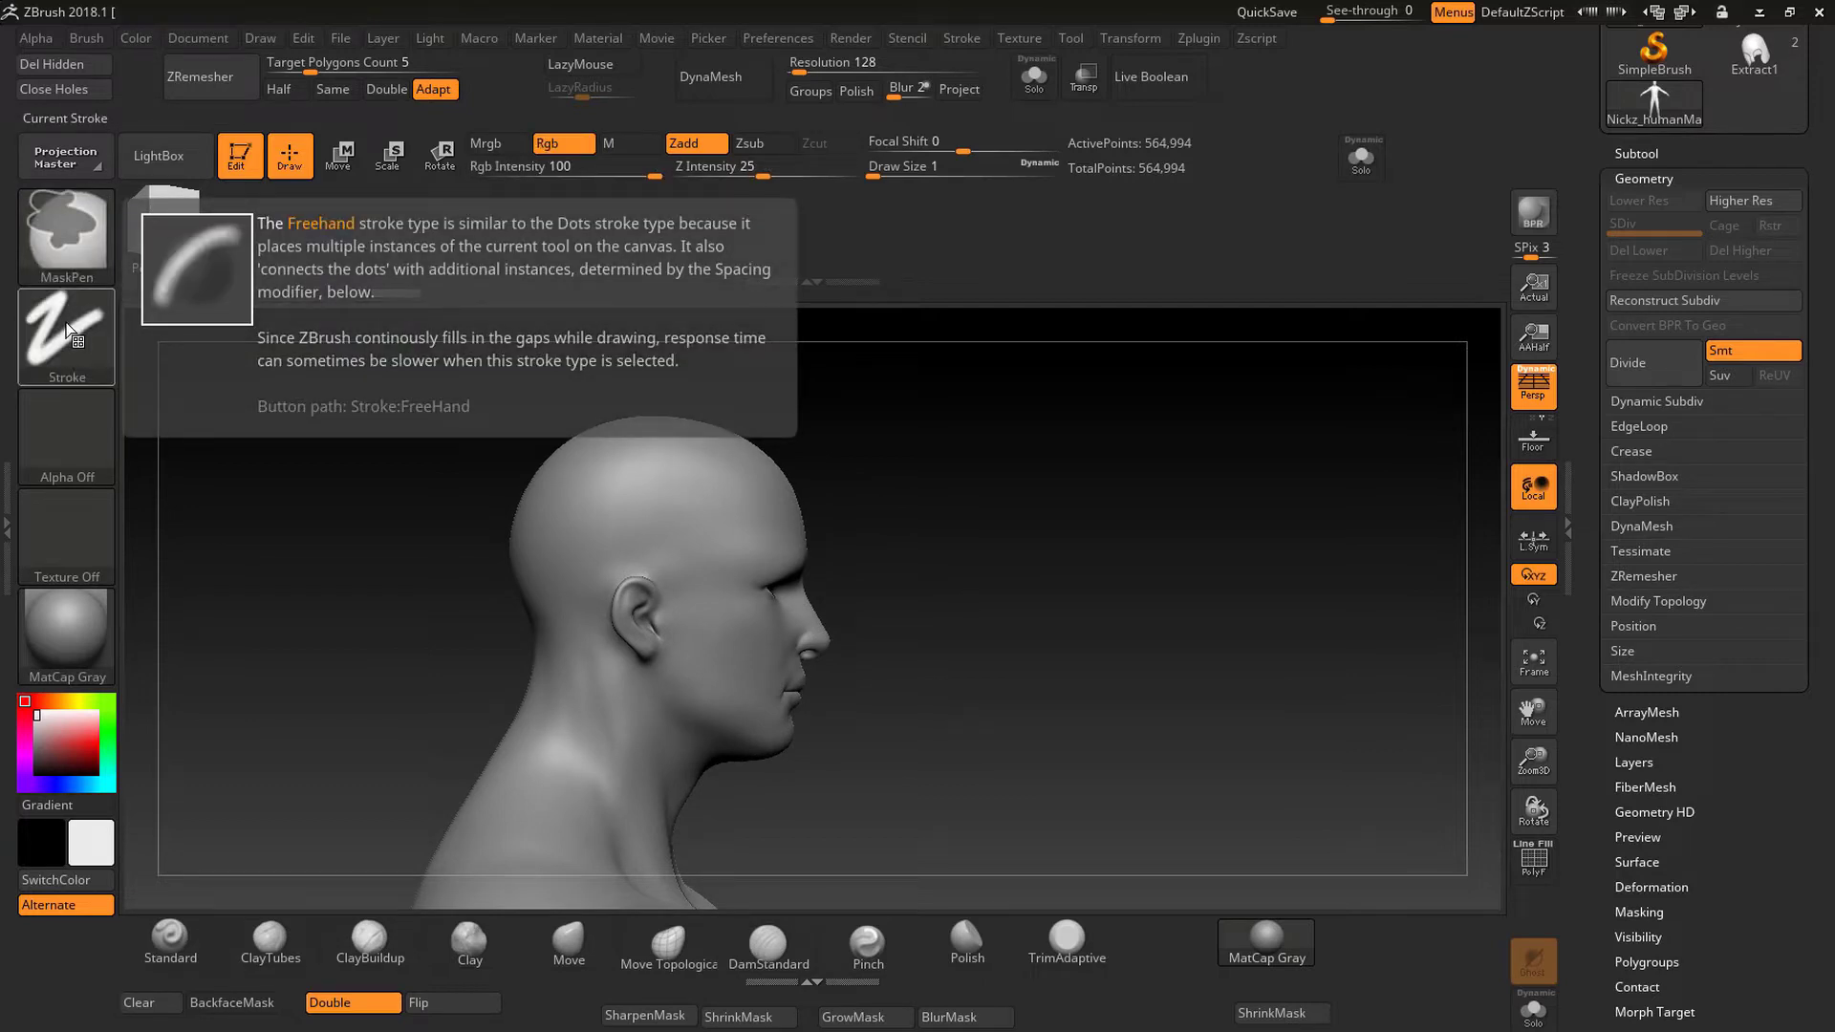
# Step: Lasso-mask the whole head using the Lasso mask stroke
pyautogui.click(69, 330)
pyautogui.click(316, 403)
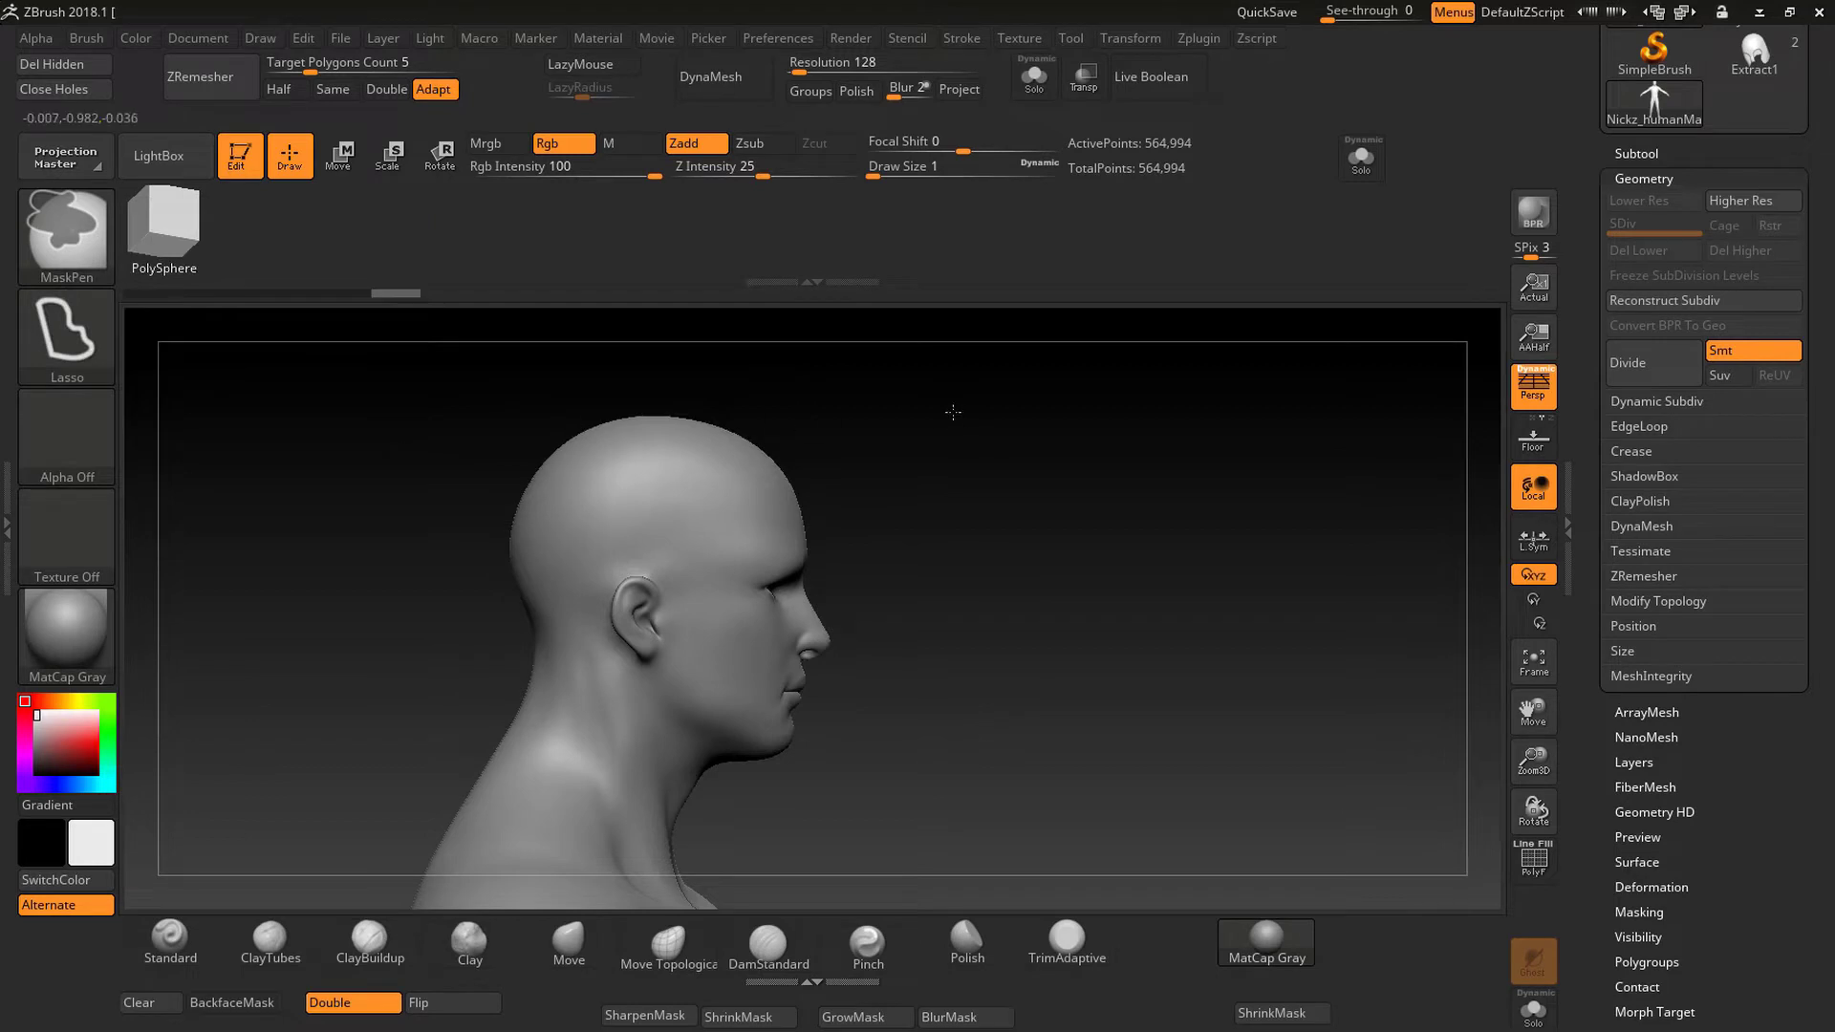
pyautogui.moveTo(954, 412)
pyautogui.keyDown('ctrl'); pyautogui.mouseDown()
pyautogui.moveTo(932, 712)
pyautogui.moveTo(945, 617)
pyautogui.mouseUp(); pyautogui.keyUp('ctrl')
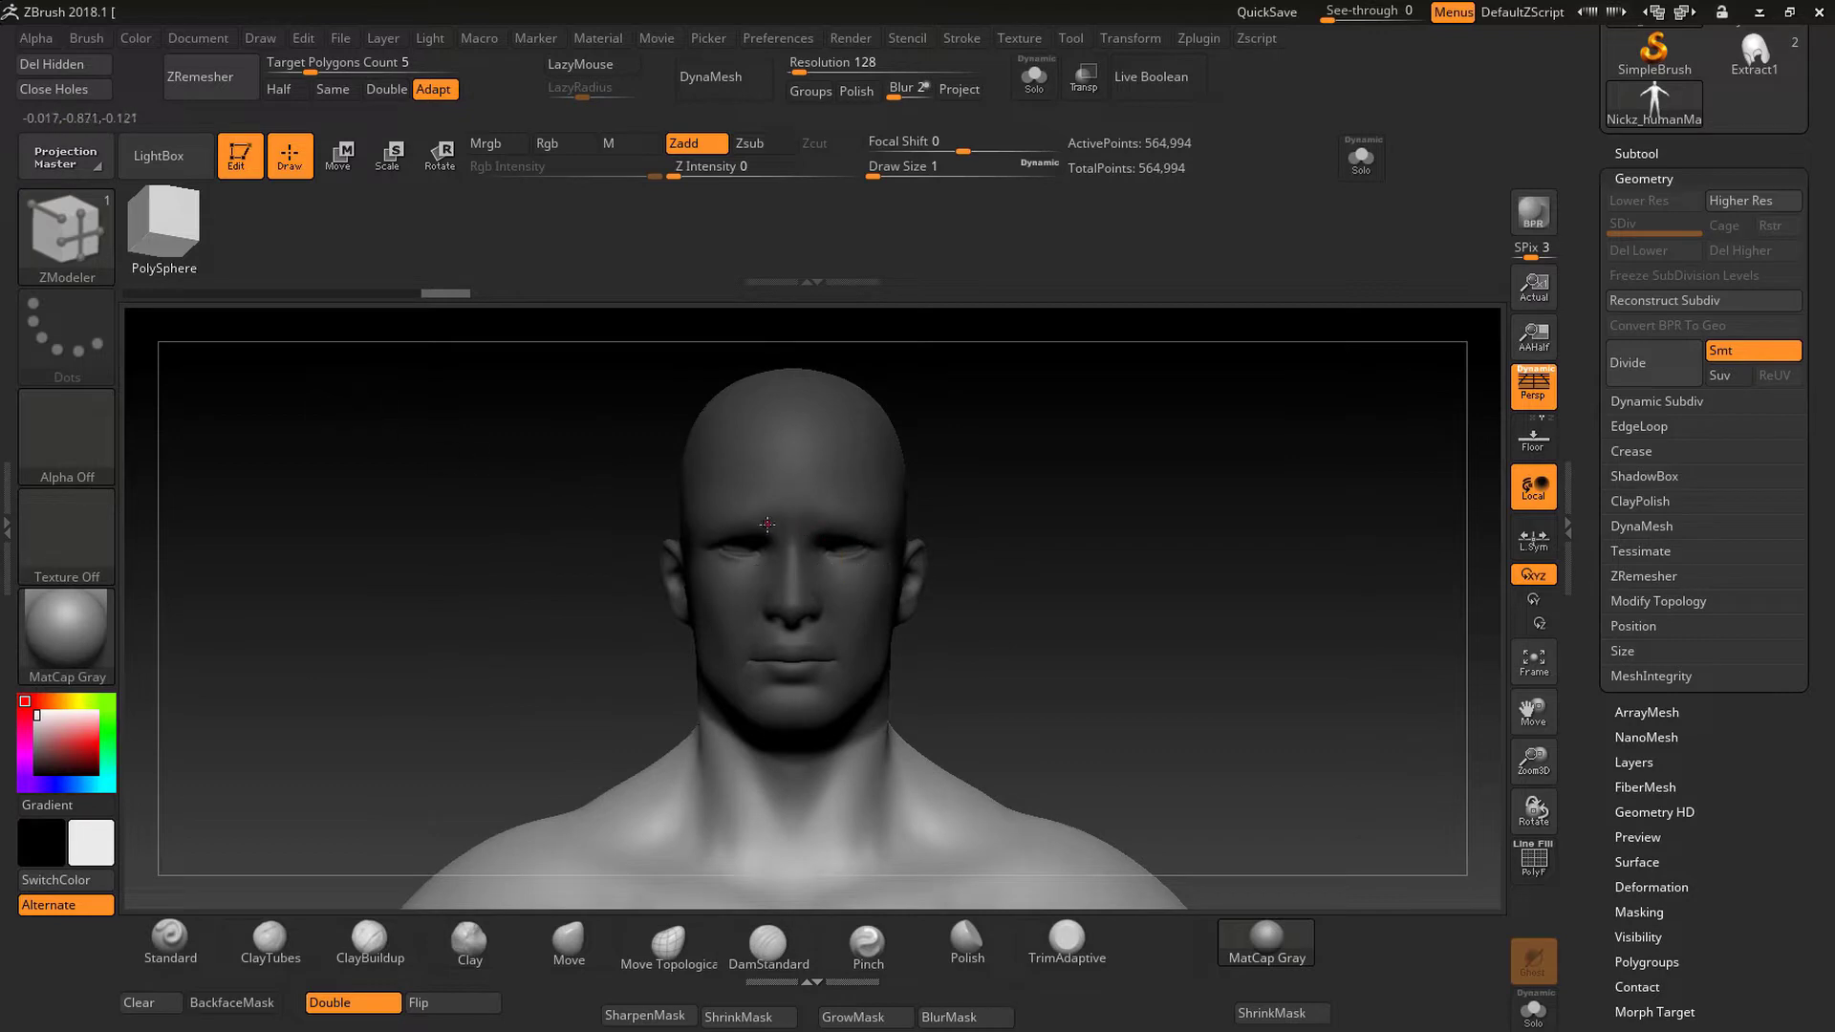
pyautogui.keyDown('ctrl'); pyautogui.moveTo(756, 525); pyautogui.dragTo(854, 568, button='right'); pyautogui.keyUp('ctrl')
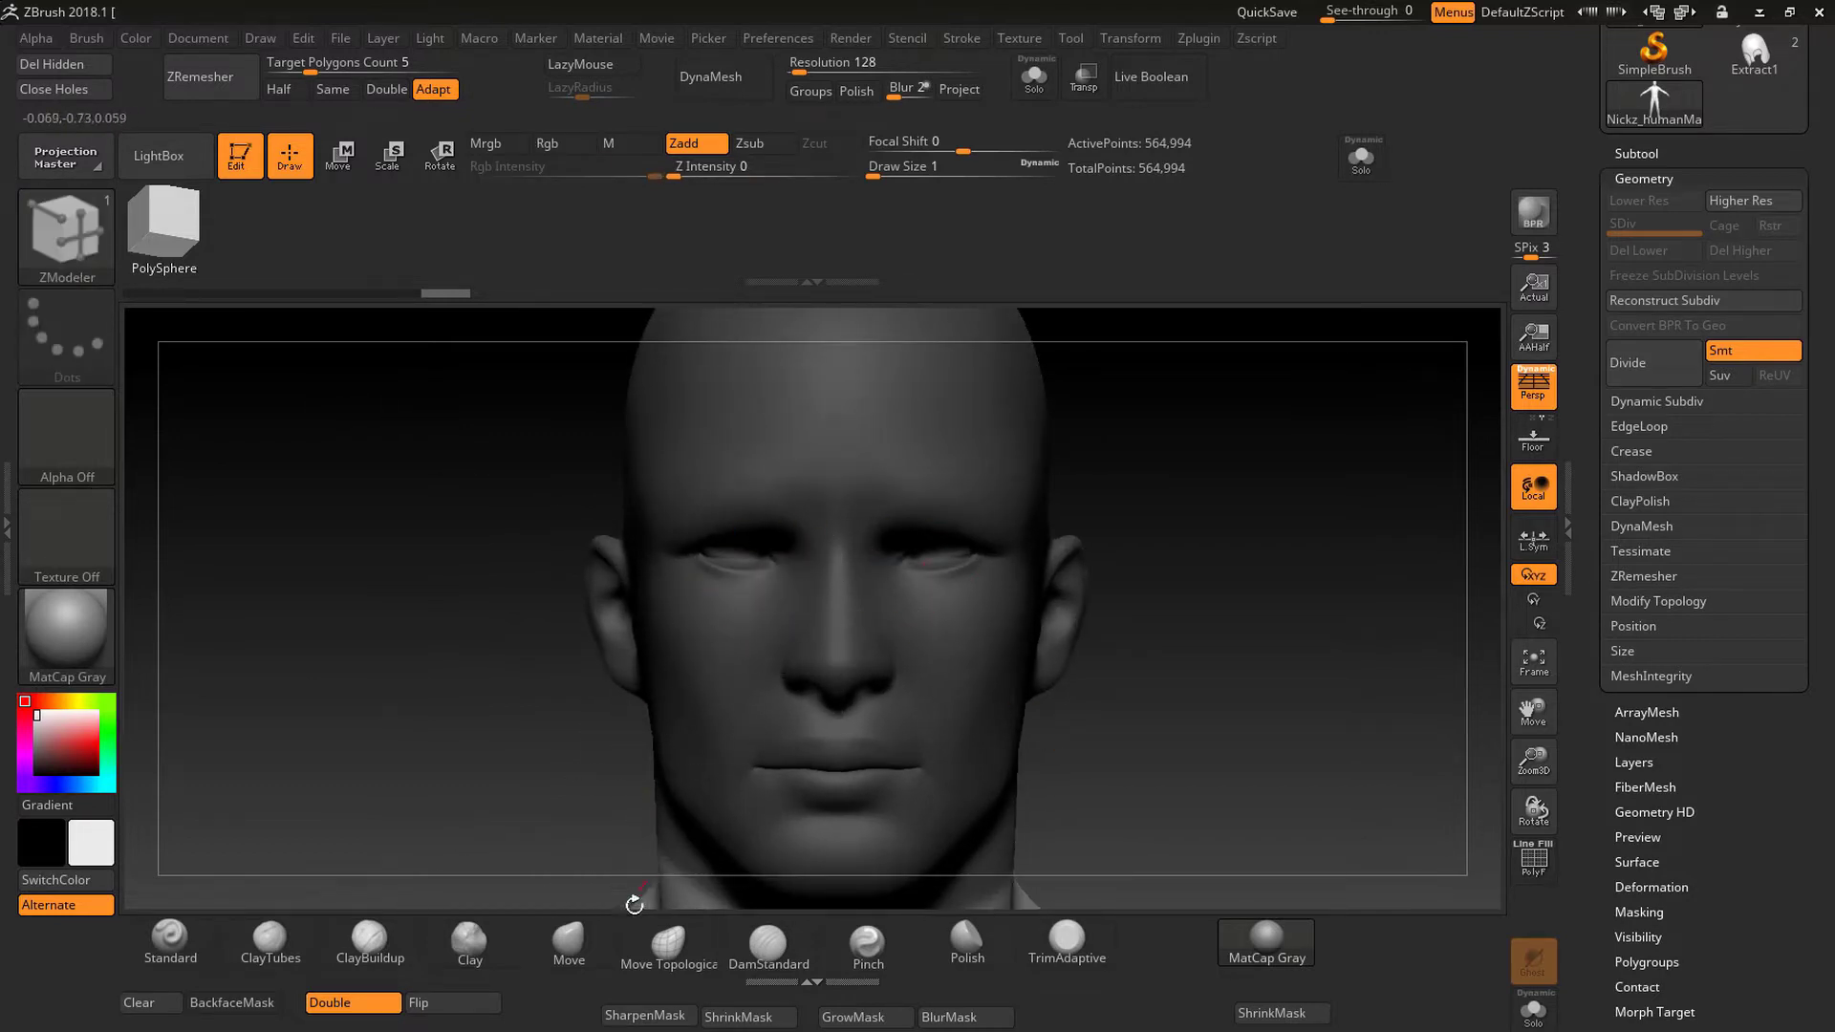
pyautogui.click(569, 940)
pyautogui.keyDown('ctrl'); pyautogui.moveTo(774, 505); pyautogui.dragTo(762, 587, button='right'); pyautogui.keyUp('ctrl')
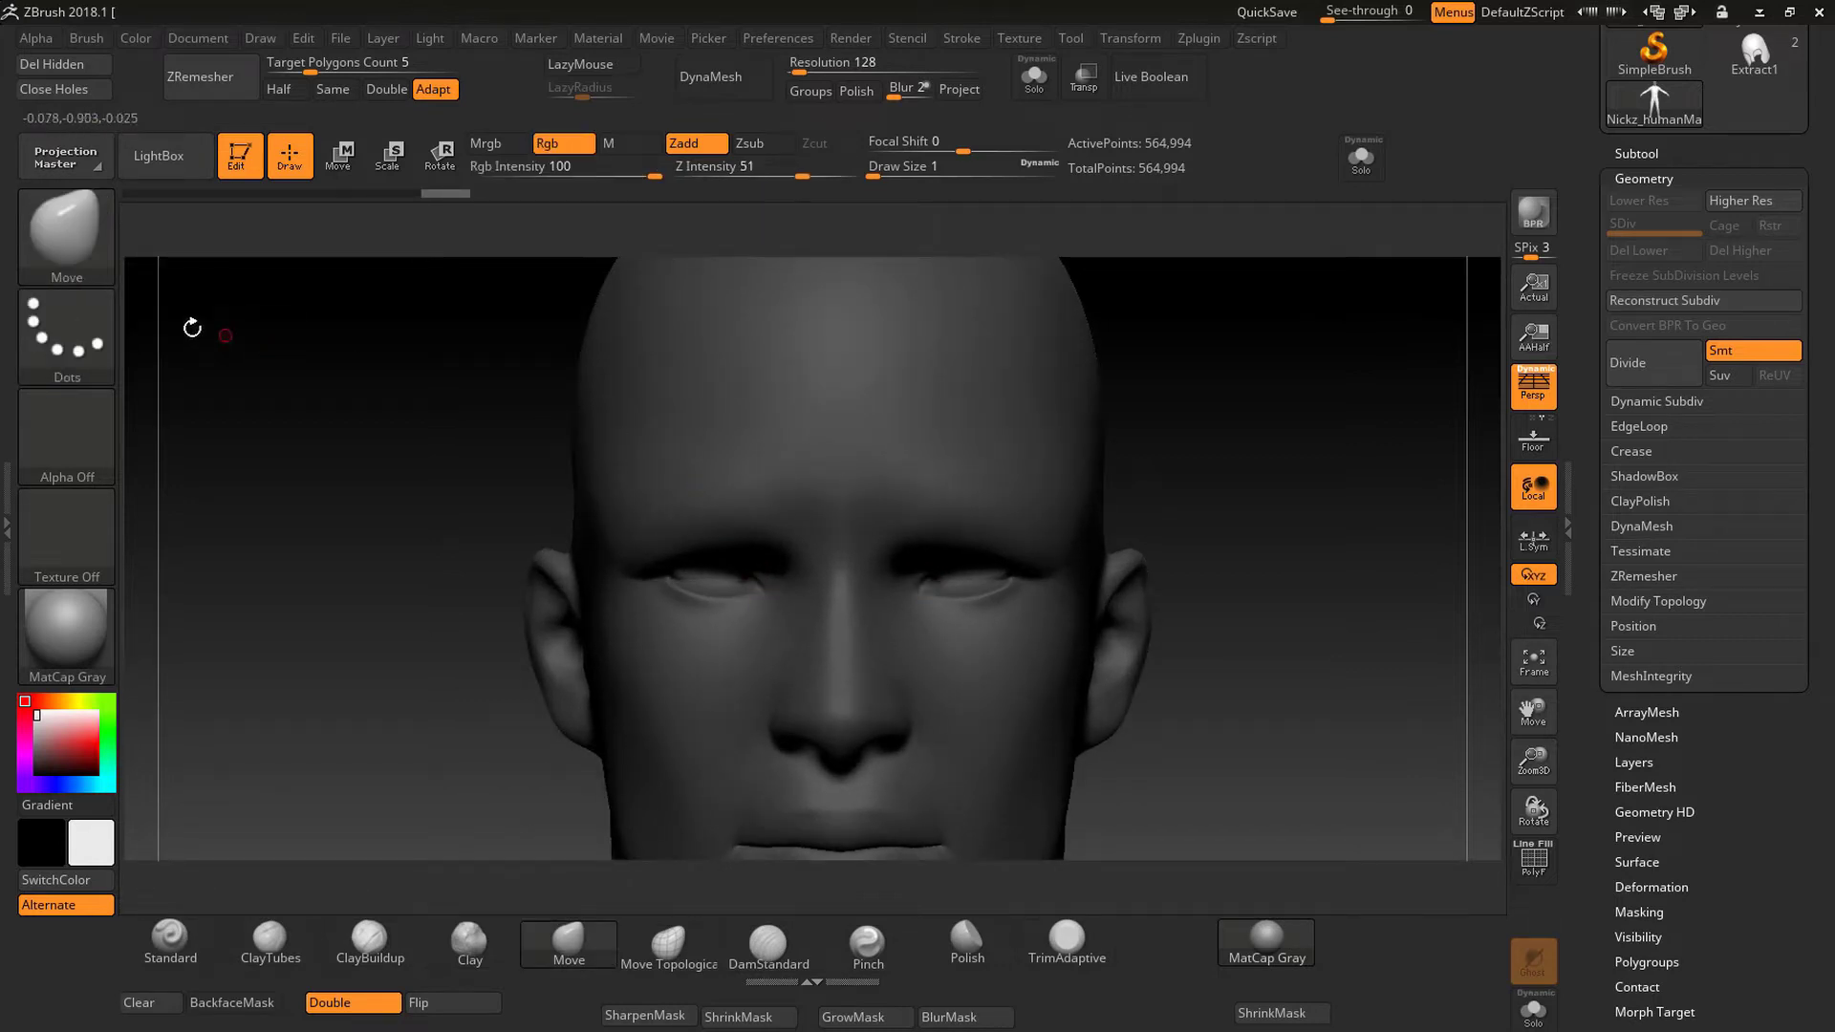
# Step: Set FreeHand stroke at Draw Size 7 and paint mirrored mask bands under the eyes
pyautogui.keyDown('ctrl'); pyautogui.click(67, 334); pyautogui.keyUp('ctrl')
pyautogui.keyDown('ctrl'); pyautogui.click(390, 378); pyautogui.keyUp('ctrl')
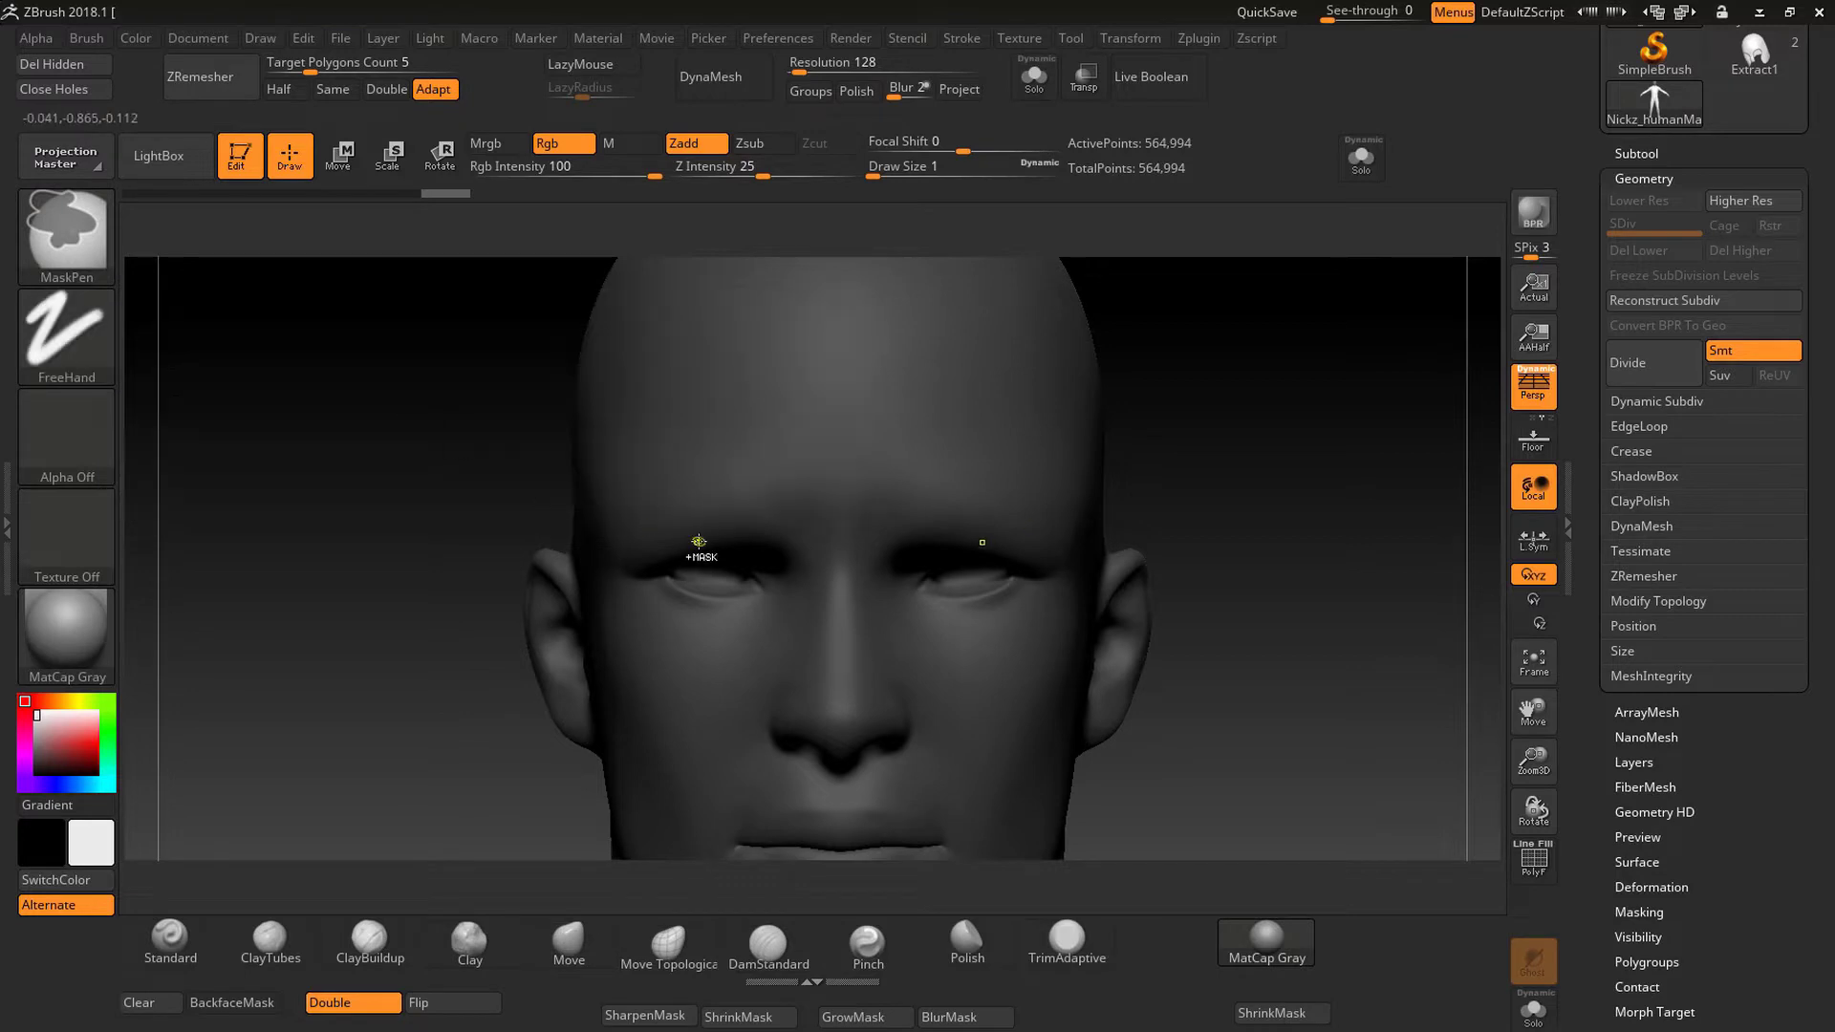
pyautogui.press('s')
pyautogui.moveTo(713, 543); pyautogui.dragTo(706, 543)
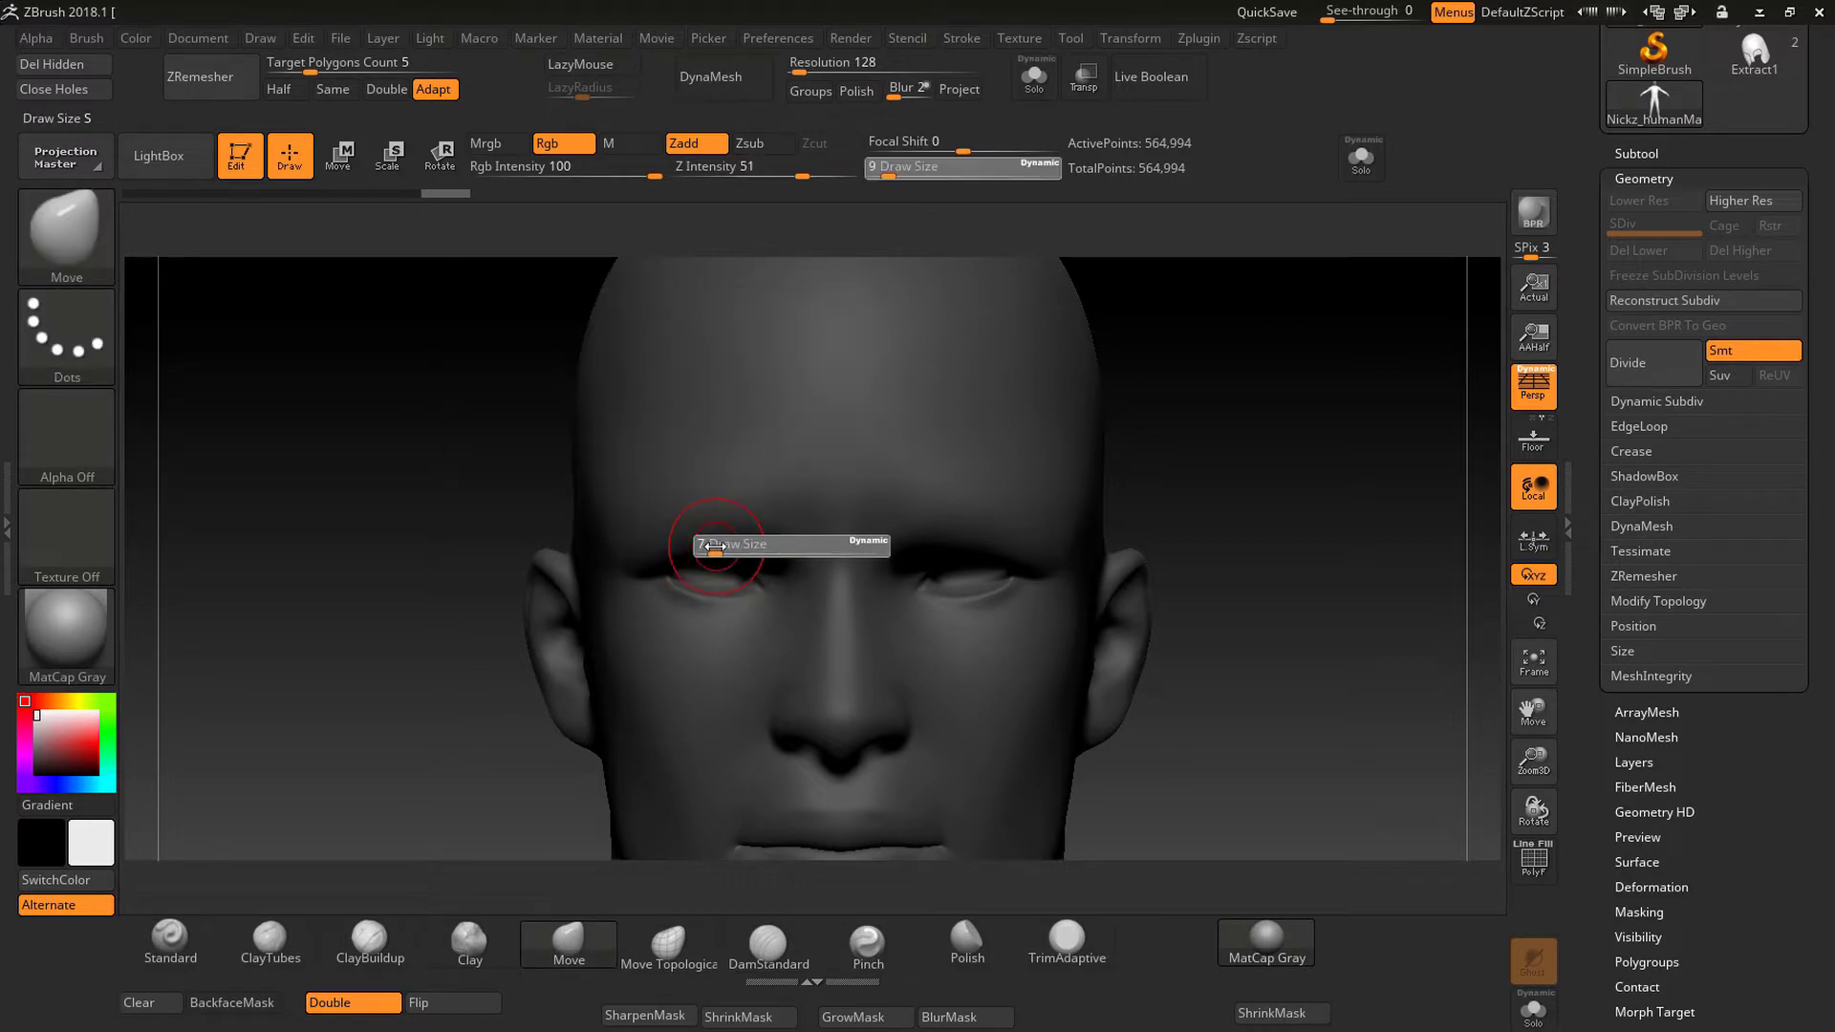
pyautogui.moveTo(708, 564); pyautogui.dragTo(734, 513, button='right')
pyautogui.moveTo(734, 513)
pyautogui.keyDown('ctrl'); pyautogui.mouseDown()
pyautogui.moveTo(660, 439)
pyautogui.moveTo(626, 493)
pyautogui.moveTo(707, 530)
pyautogui.moveTo(743, 475)
pyautogui.moveTo(734, 626)
pyautogui.moveTo(751, 673)
pyautogui.moveTo(813, 712)
pyautogui.moveTo(841, 691)
pyautogui.moveTo(765, 755)
pyautogui.moveTo(755, 798)
pyautogui.mouseUp(); pyautogui.keyUp('ctrl')
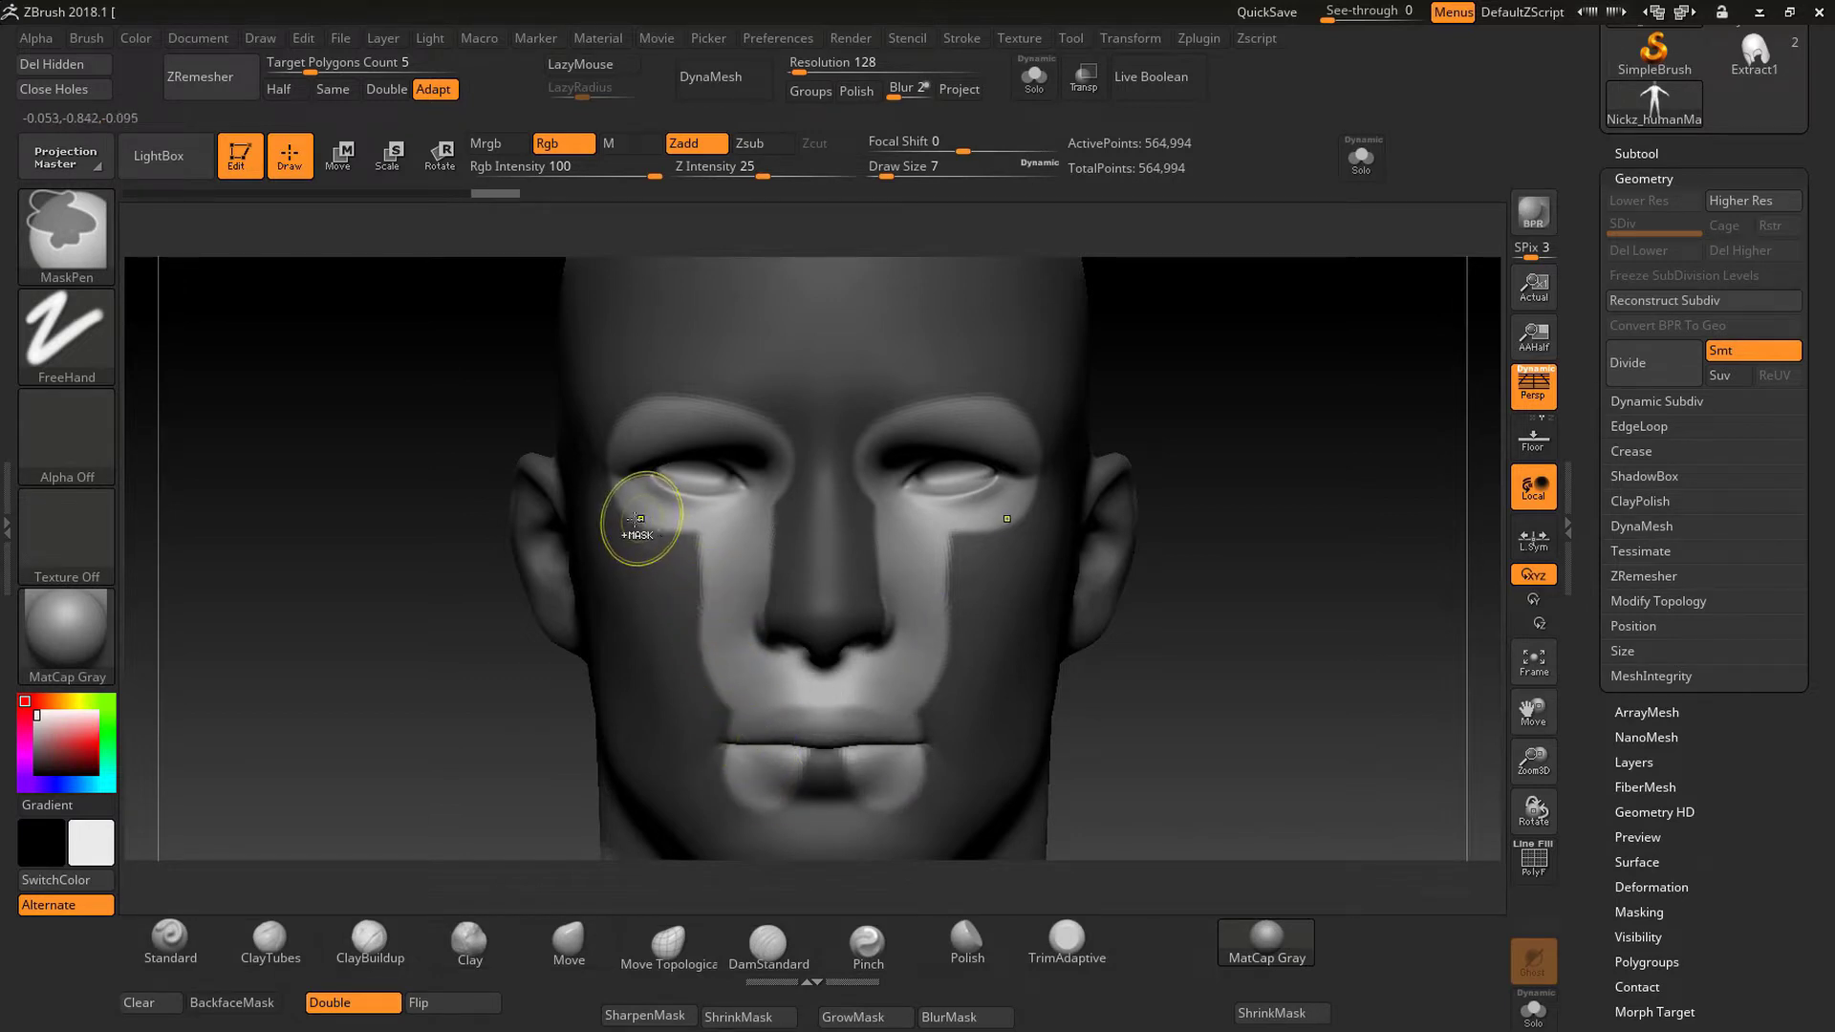
# Step: Clean the cheek stripe mask edges and extend the stripes under the chin and down the neck
pyautogui.keyDown('ctrl'); pyautogui.moveTo(617, 507); pyautogui.dragTo(690, 674); pyautogui.keyUp('ctrl')
pyautogui.moveTo(635, 728)
pyautogui.mouseDown()
pyautogui.moveTo(745, 540)
pyautogui.moveTo(742, 455)
pyautogui.moveTo(755, 490)
pyautogui.moveTo(721, 680)
pyautogui.moveTo(908, 753)
pyautogui.moveTo(842, 678)
pyautogui.mouseUp()
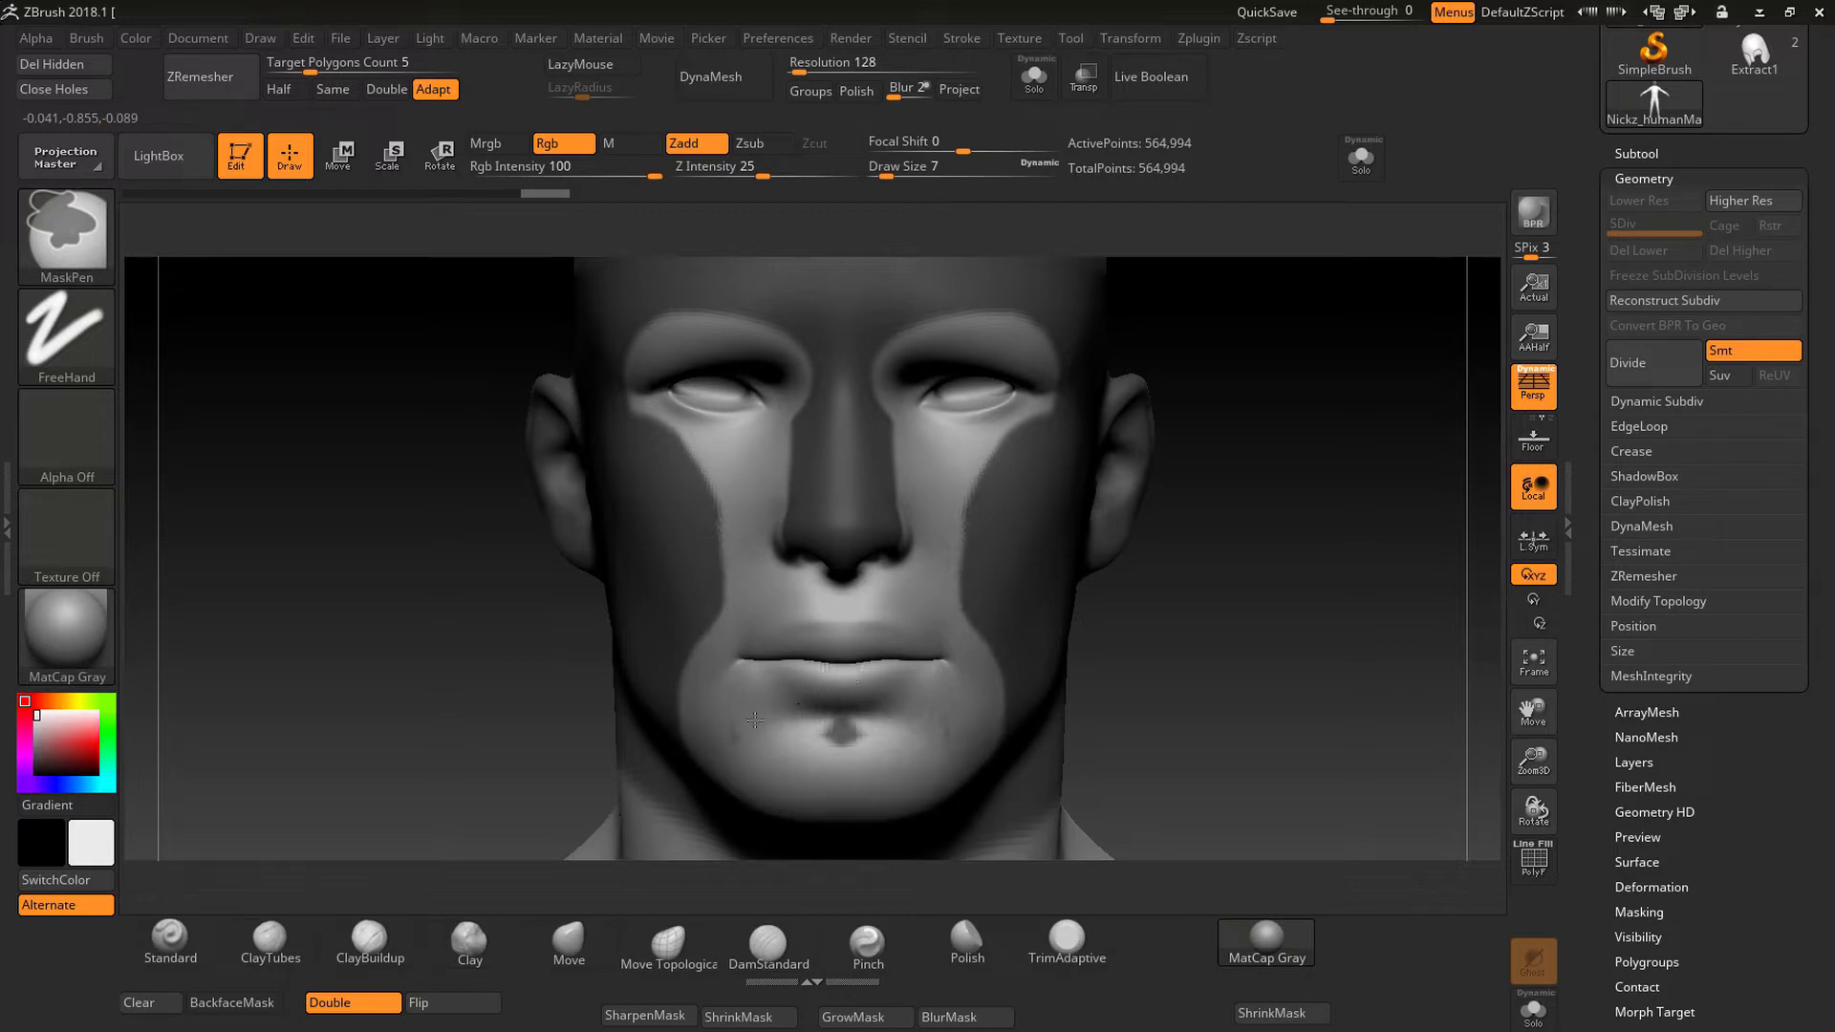
pyautogui.moveTo(793, 612)
pyautogui.mouseDown(button='right')
pyautogui.moveTo(844, 583)
pyautogui.moveTo(841, 382)
pyautogui.moveTo(873, 389)
pyautogui.moveTo(873, 606)
pyautogui.moveTo(843, 518)
pyautogui.moveTo(901, 378)
pyautogui.moveTo(778, 500)
pyautogui.mouseUp(button='right')
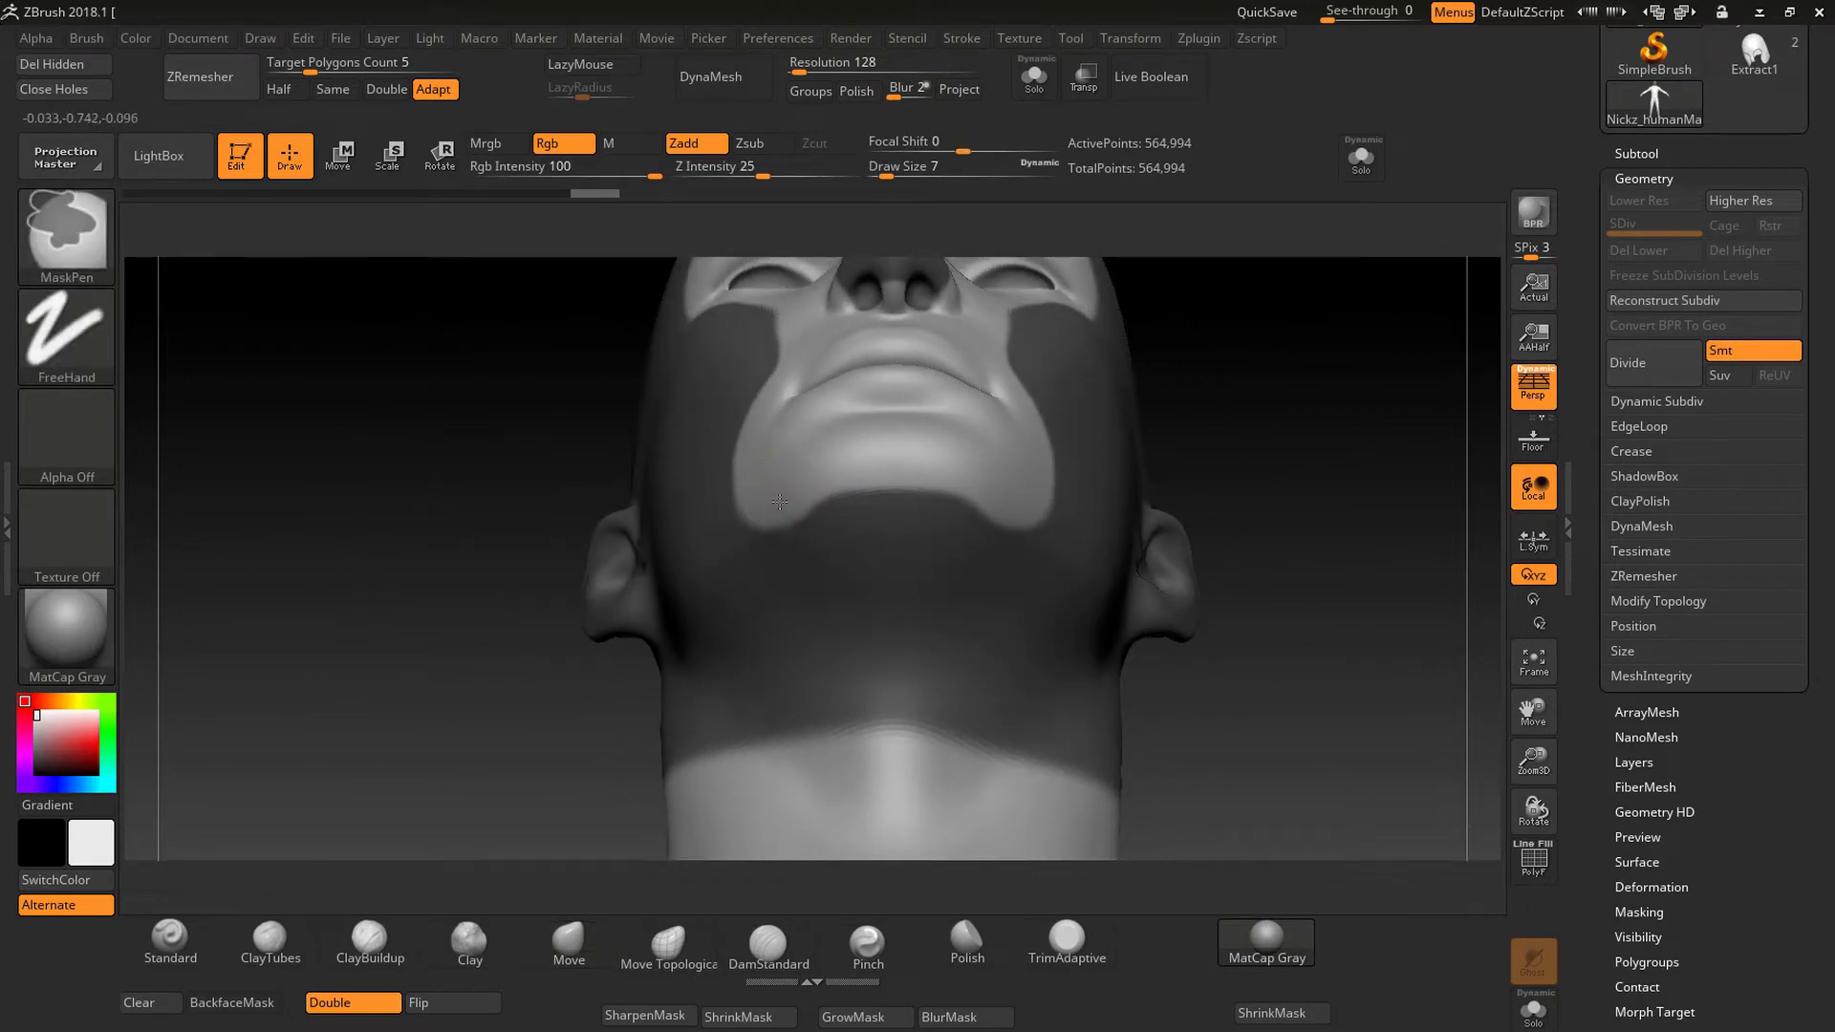
pyautogui.moveTo(781, 506)
pyautogui.keyDown('ctrl'); pyautogui.keyDown('alt'); pyautogui.mouseDown()
pyautogui.moveTo(803, 726)
pyautogui.moveTo(861, 669)
pyautogui.moveTo(842, 516)
pyautogui.moveTo(832, 689)
pyautogui.mouseUp(); pyautogui.keyUp('alt'); pyautogui.keyUp('ctrl')
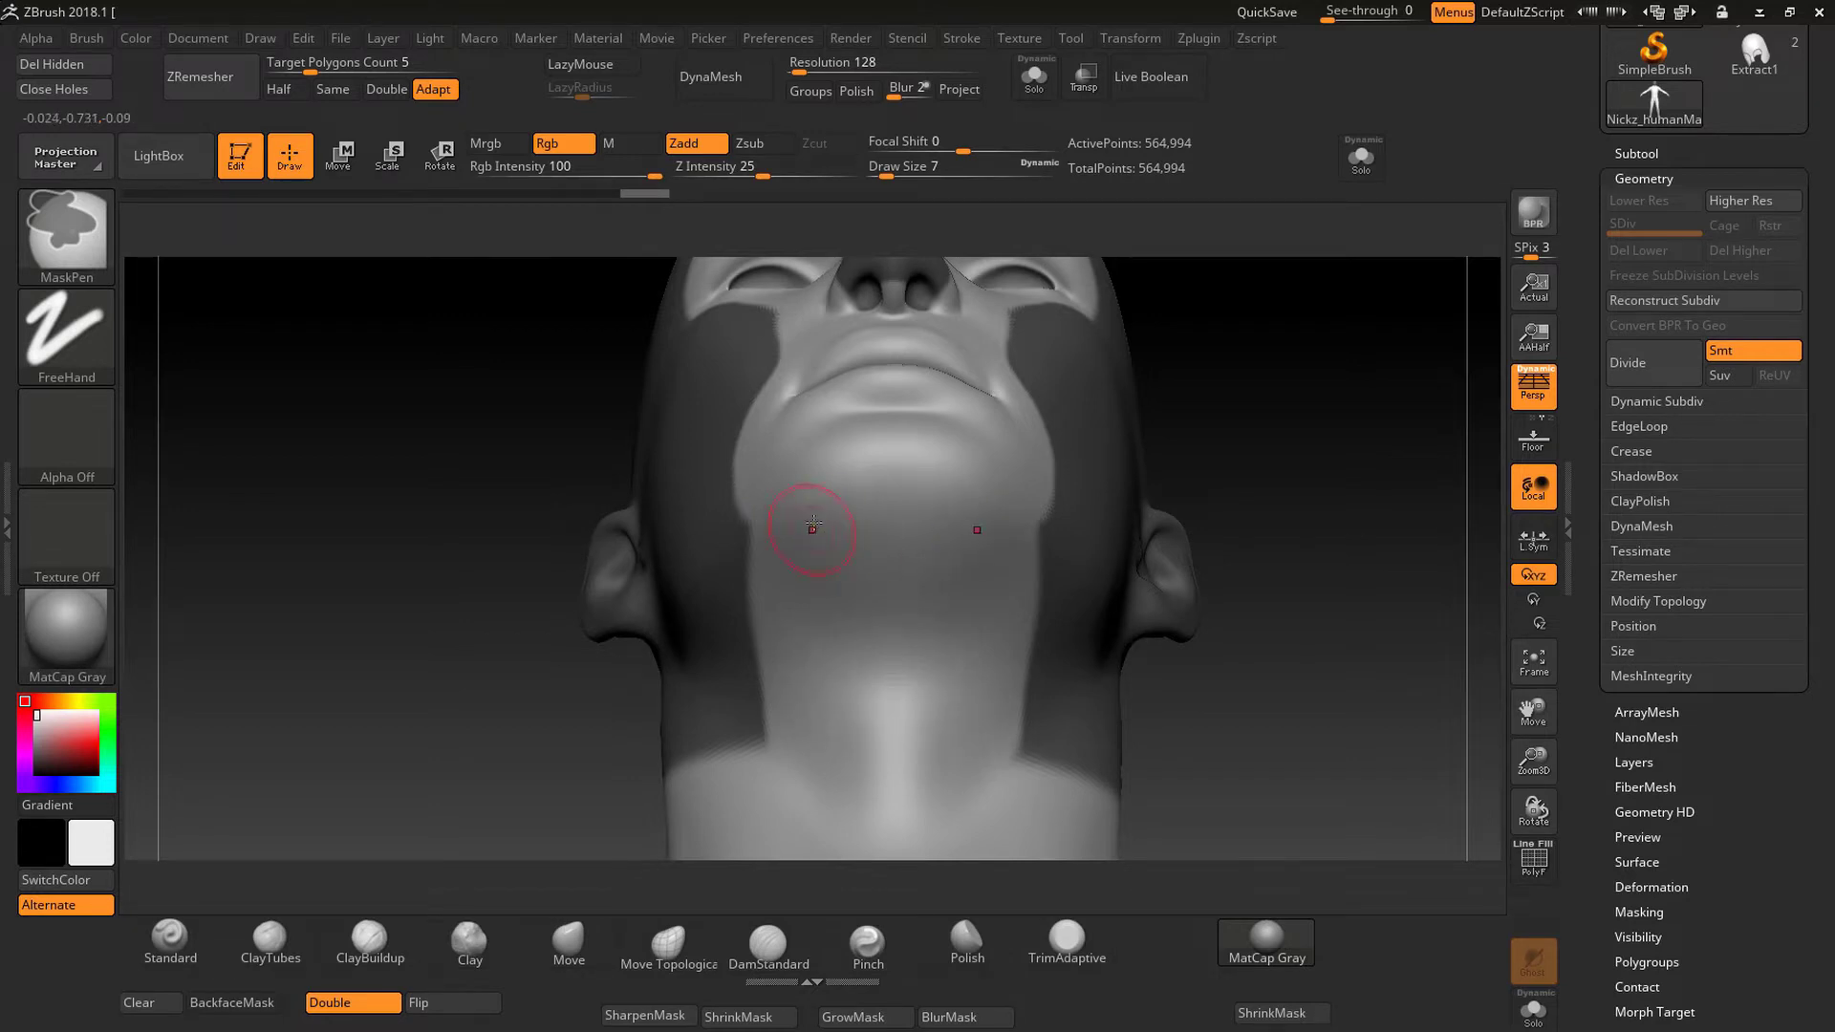
pyautogui.moveTo(803, 520); pyautogui.dragTo(866, 528, button='right')
pyautogui.press('ctrl')
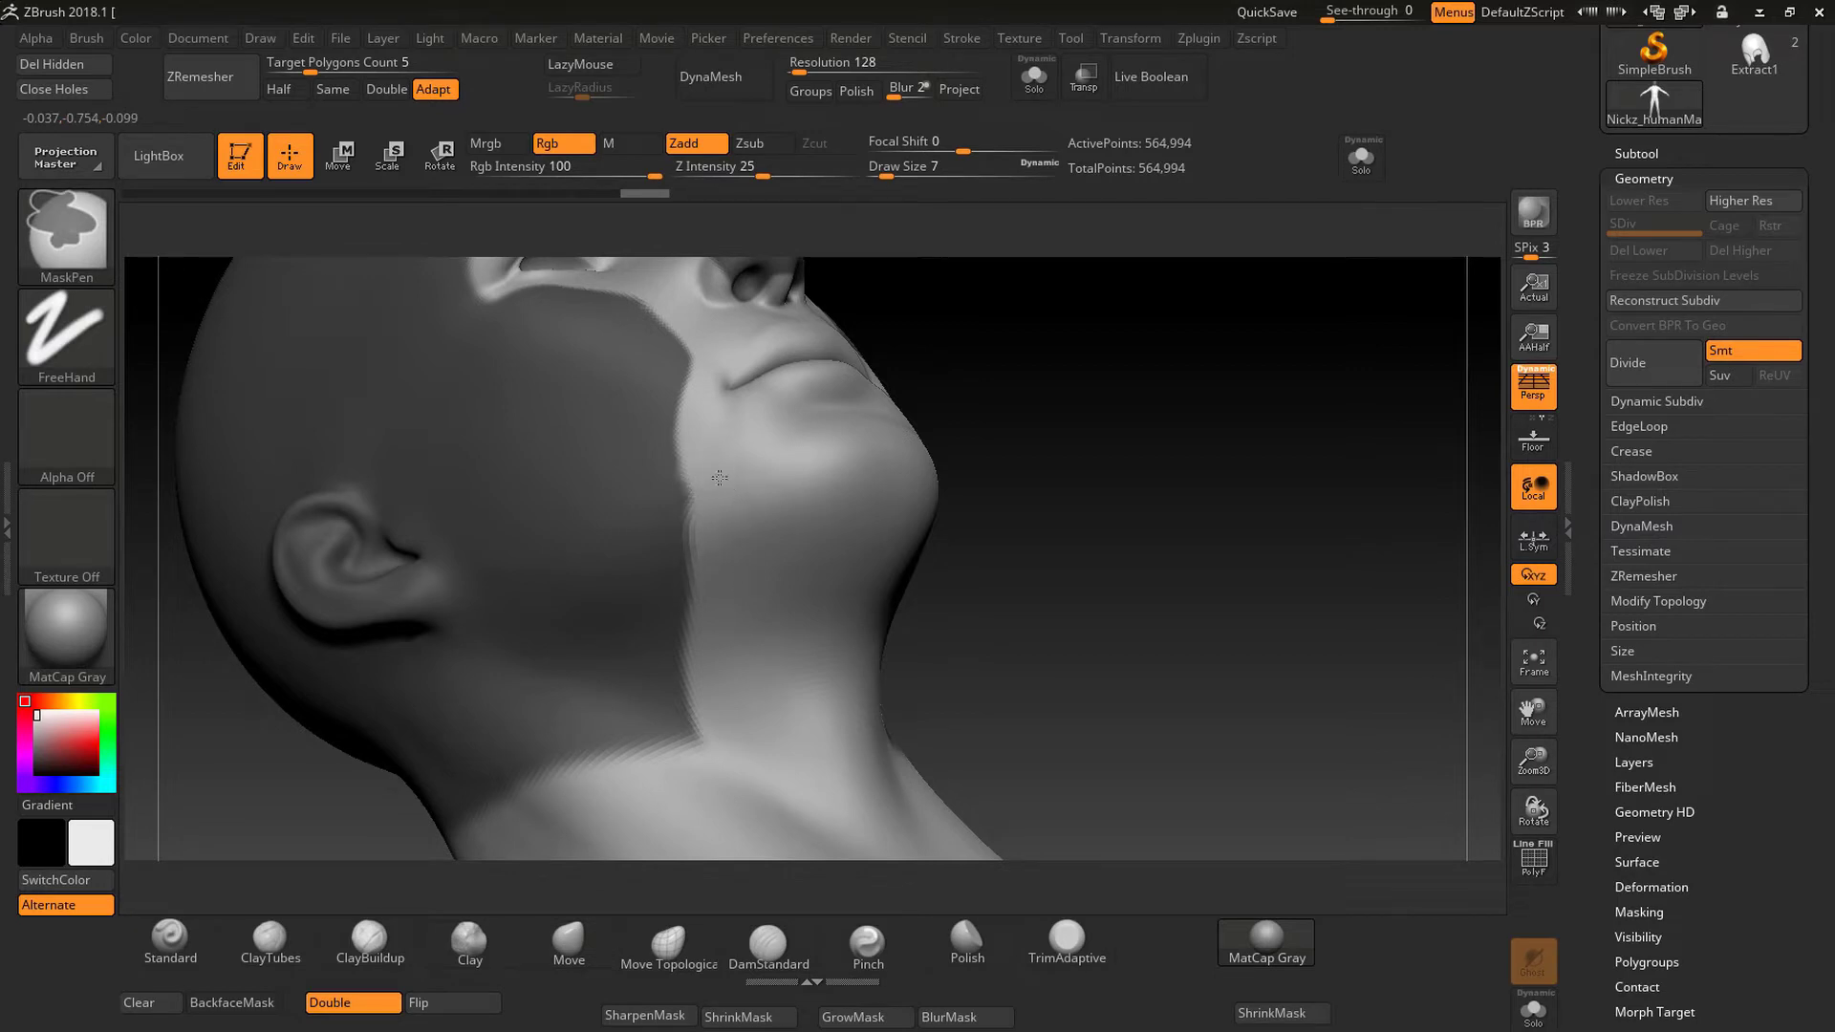
pyautogui.keyDown('ctrl'); pyautogui.keyDown('alt'); pyautogui.moveTo(720, 477); pyautogui.dragTo(707, 612); pyautogui.keyUp('alt'); pyautogui.keyUp('ctrl')
# Step: Mask a band across the back of the upper neck, then return to front view
pyautogui.moveTo(819, 617); pyautogui.dragTo(867, 537, button='right')
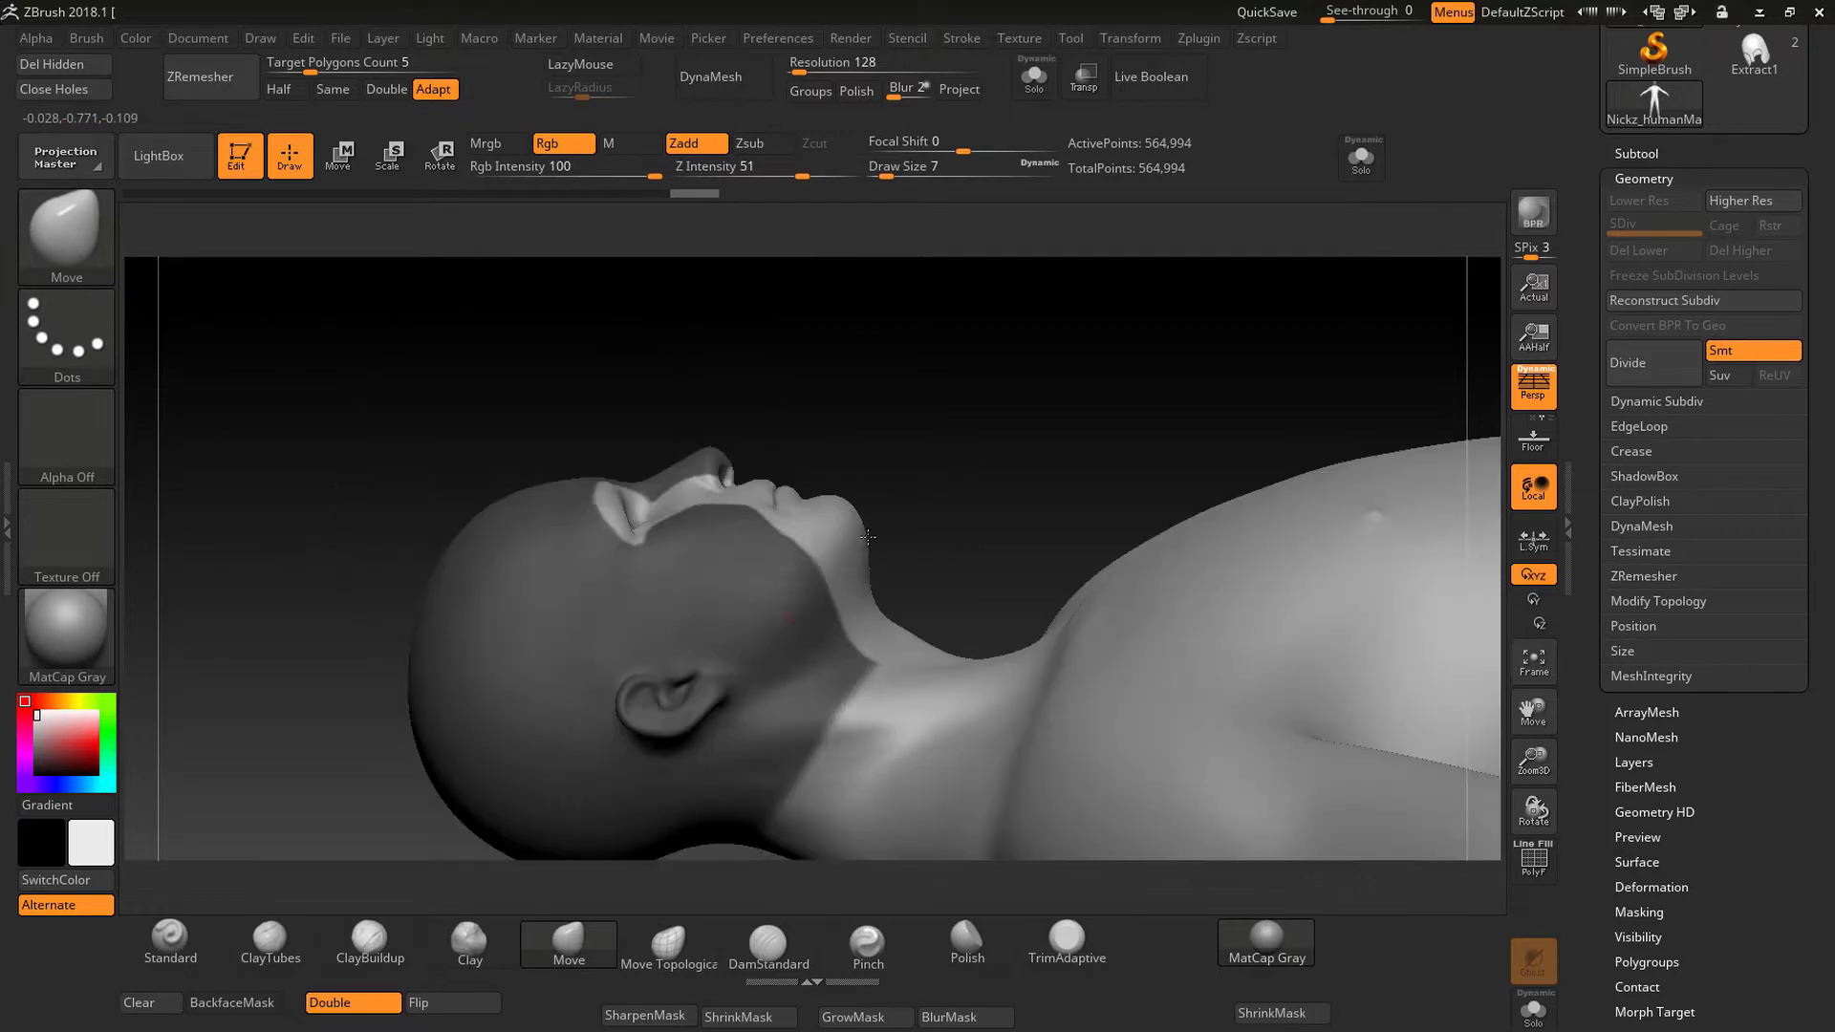
pyautogui.moveTo(799, 602); pyautogui.dragTo(861, 341, button='right')
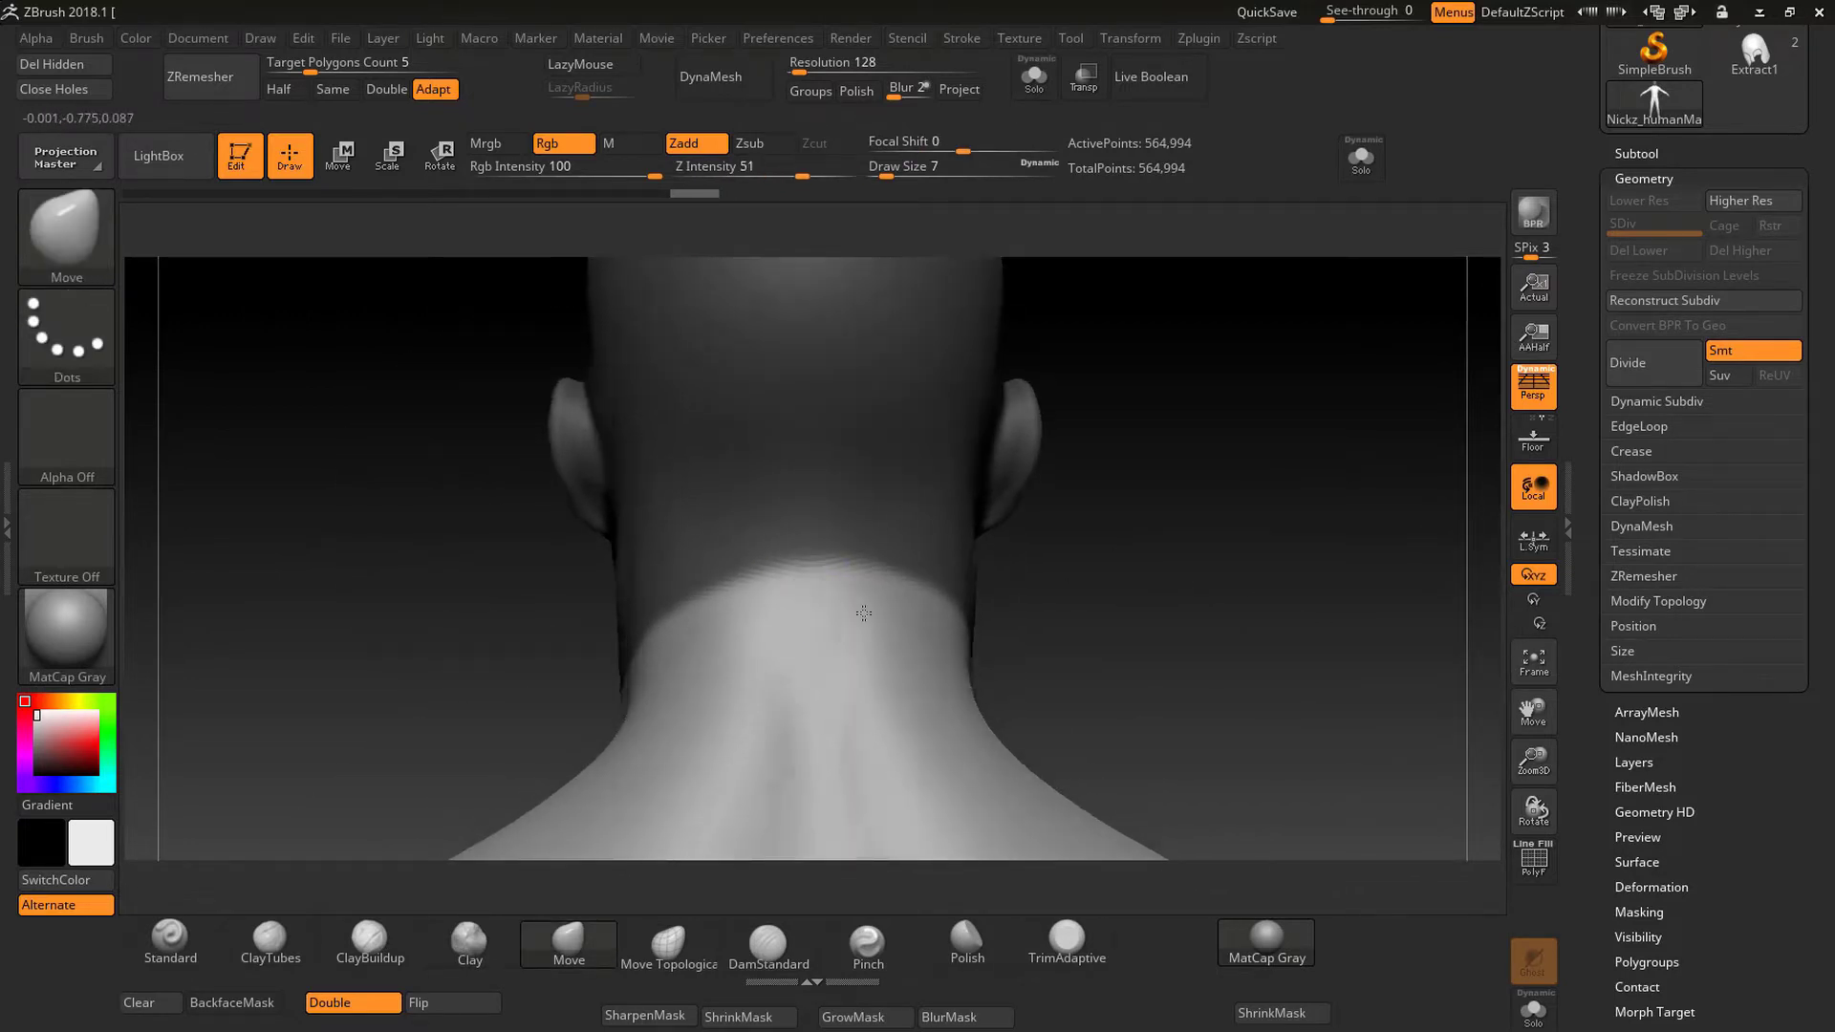
pyautogui.moveTo(860, 615); pyautogui.dragTo(737, 594, button='right')
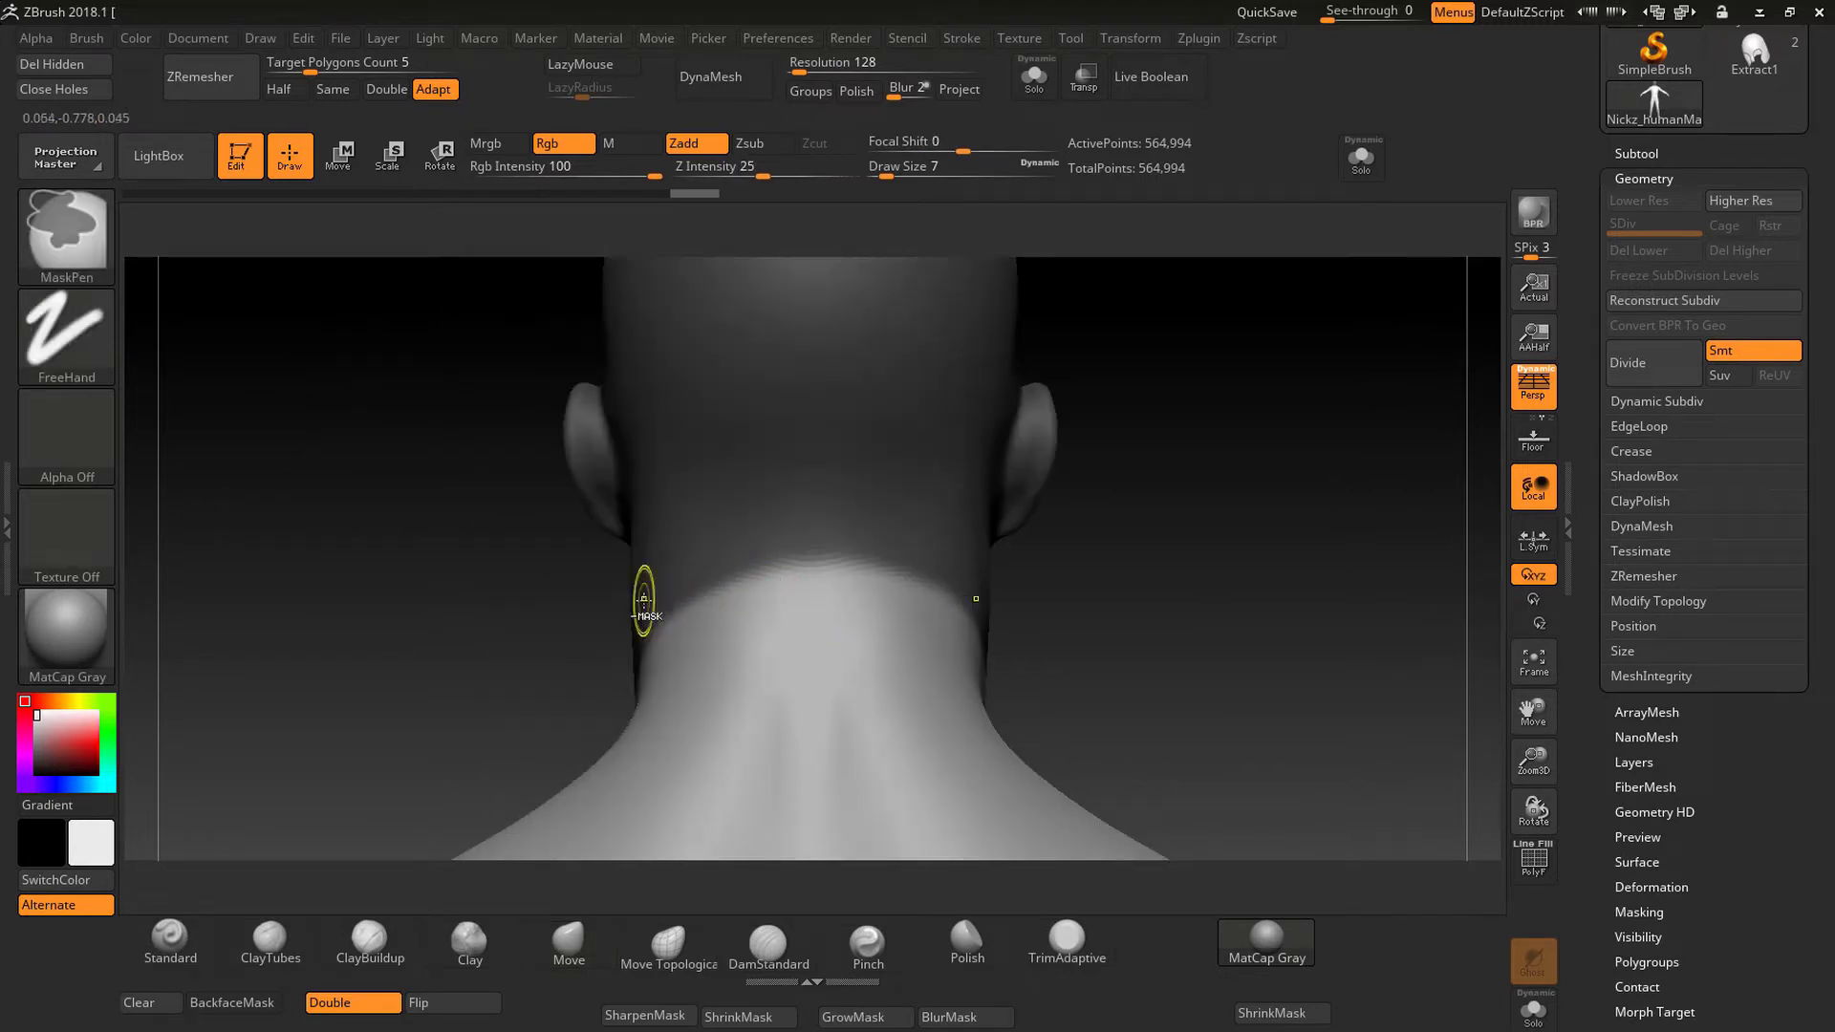
pyautogui.moveTo(646, 603)
pyautogui.keyDown('ctrl'); pyautogui.mouseDown()
pyautogui.moveTo(836, 595)
pyautogui.moveTo(889, 566)
pyautogui.mouseUp(); pyautogui.keyUp('ctrl')
pyautogui.moveTo(721, 450); pyautogui.dragTo(840, 532)
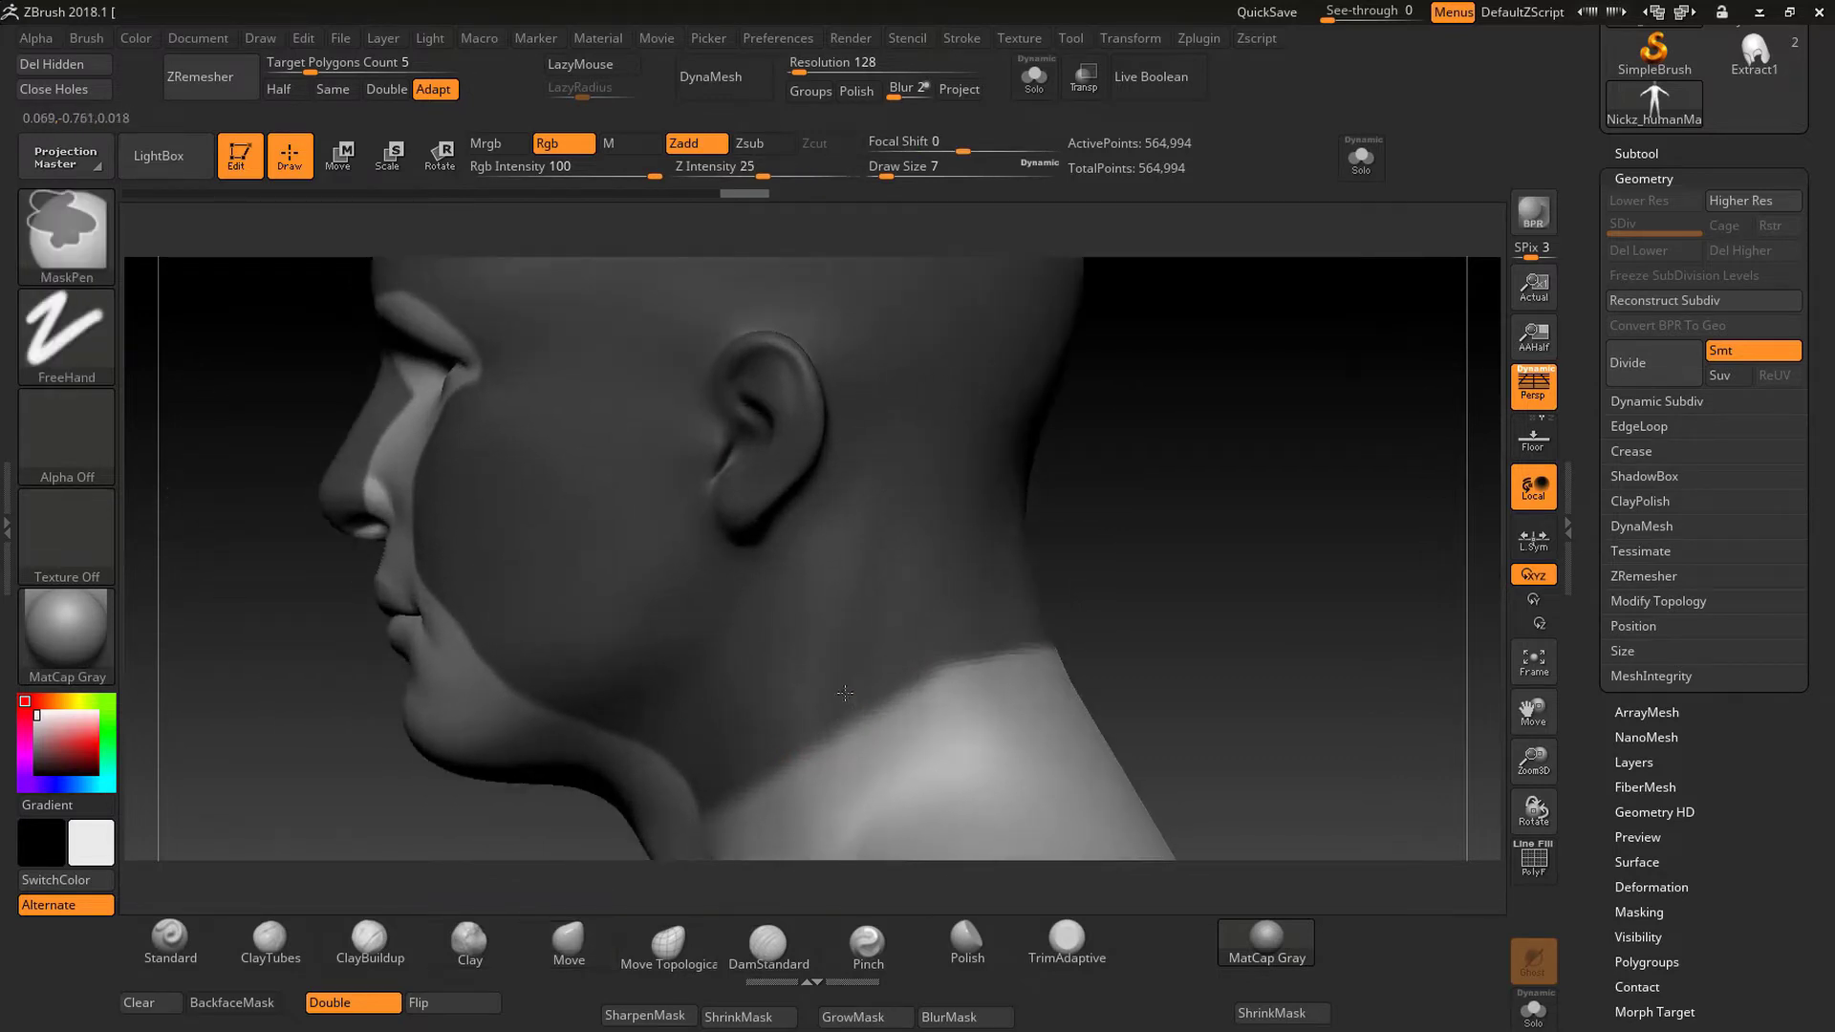
pyautogui.keyDown('ctrl'); pyautogui.scroll(2, 820, 721); pyautogui.keyUp('ctrl')
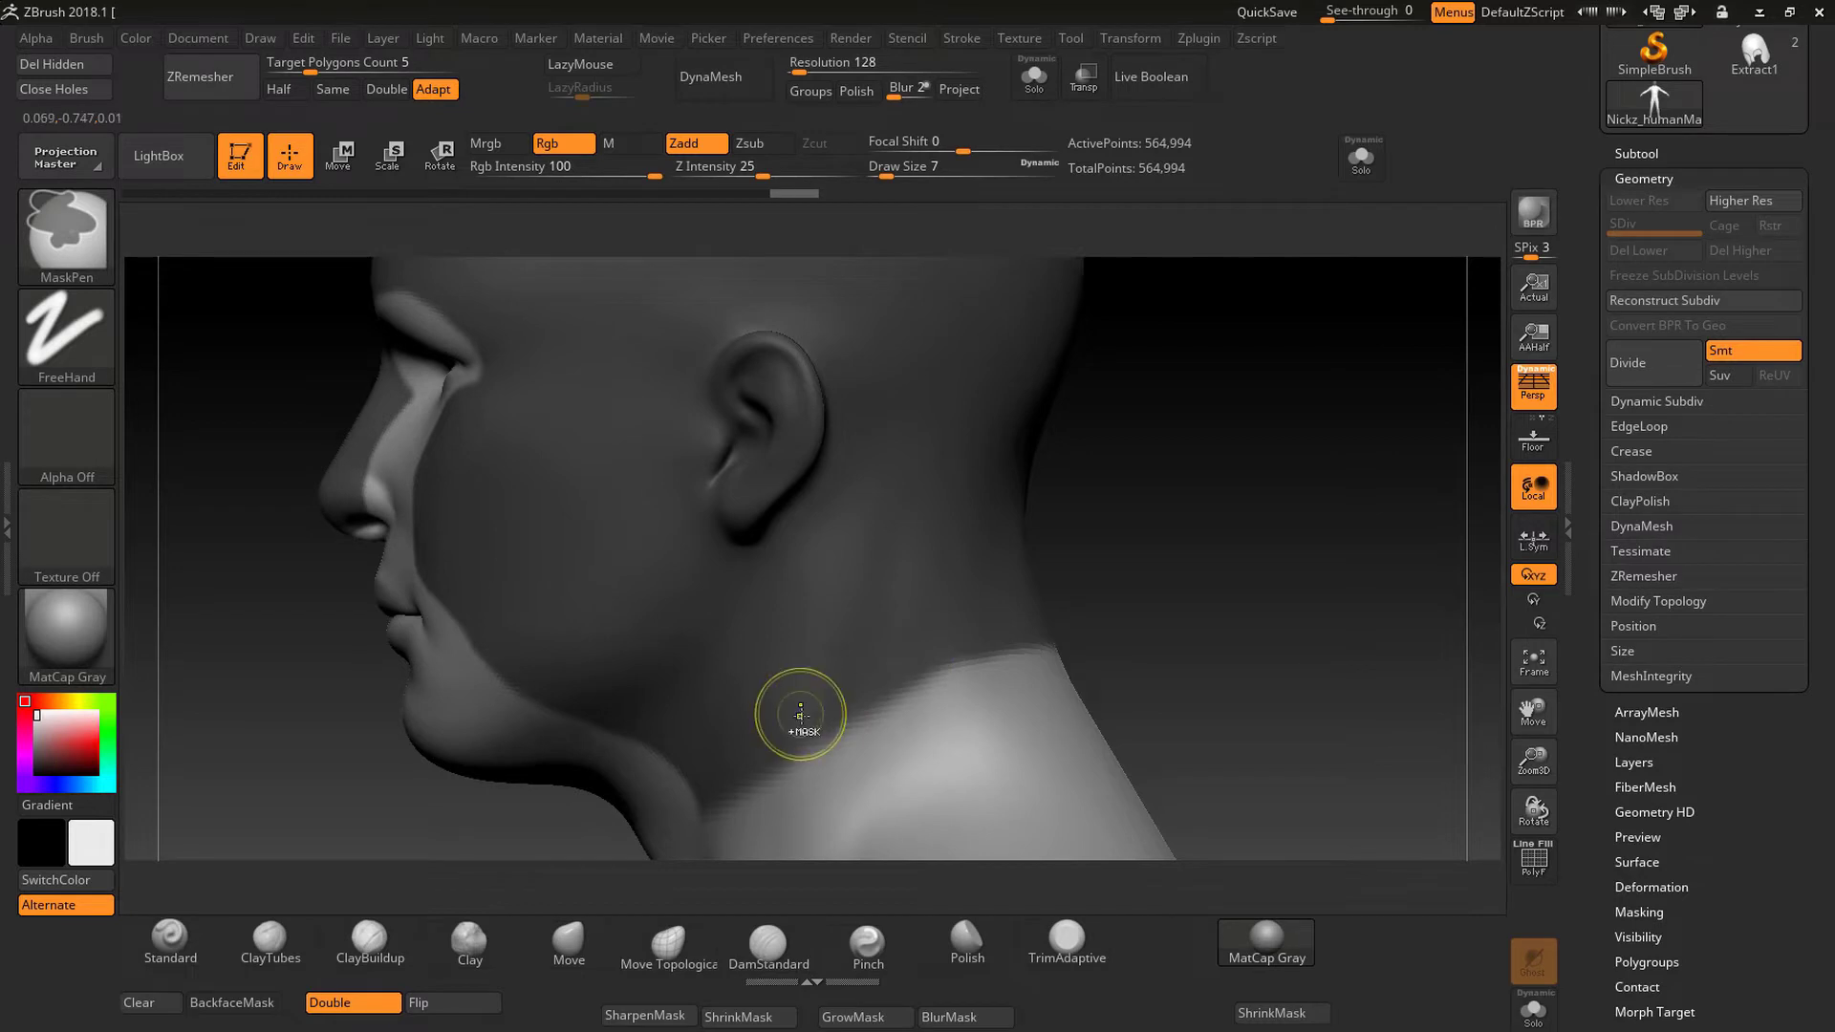
pyautogui.press('f')
pyautogui.moveTo(822, 659); pyautogui.dragTo(876, 611)
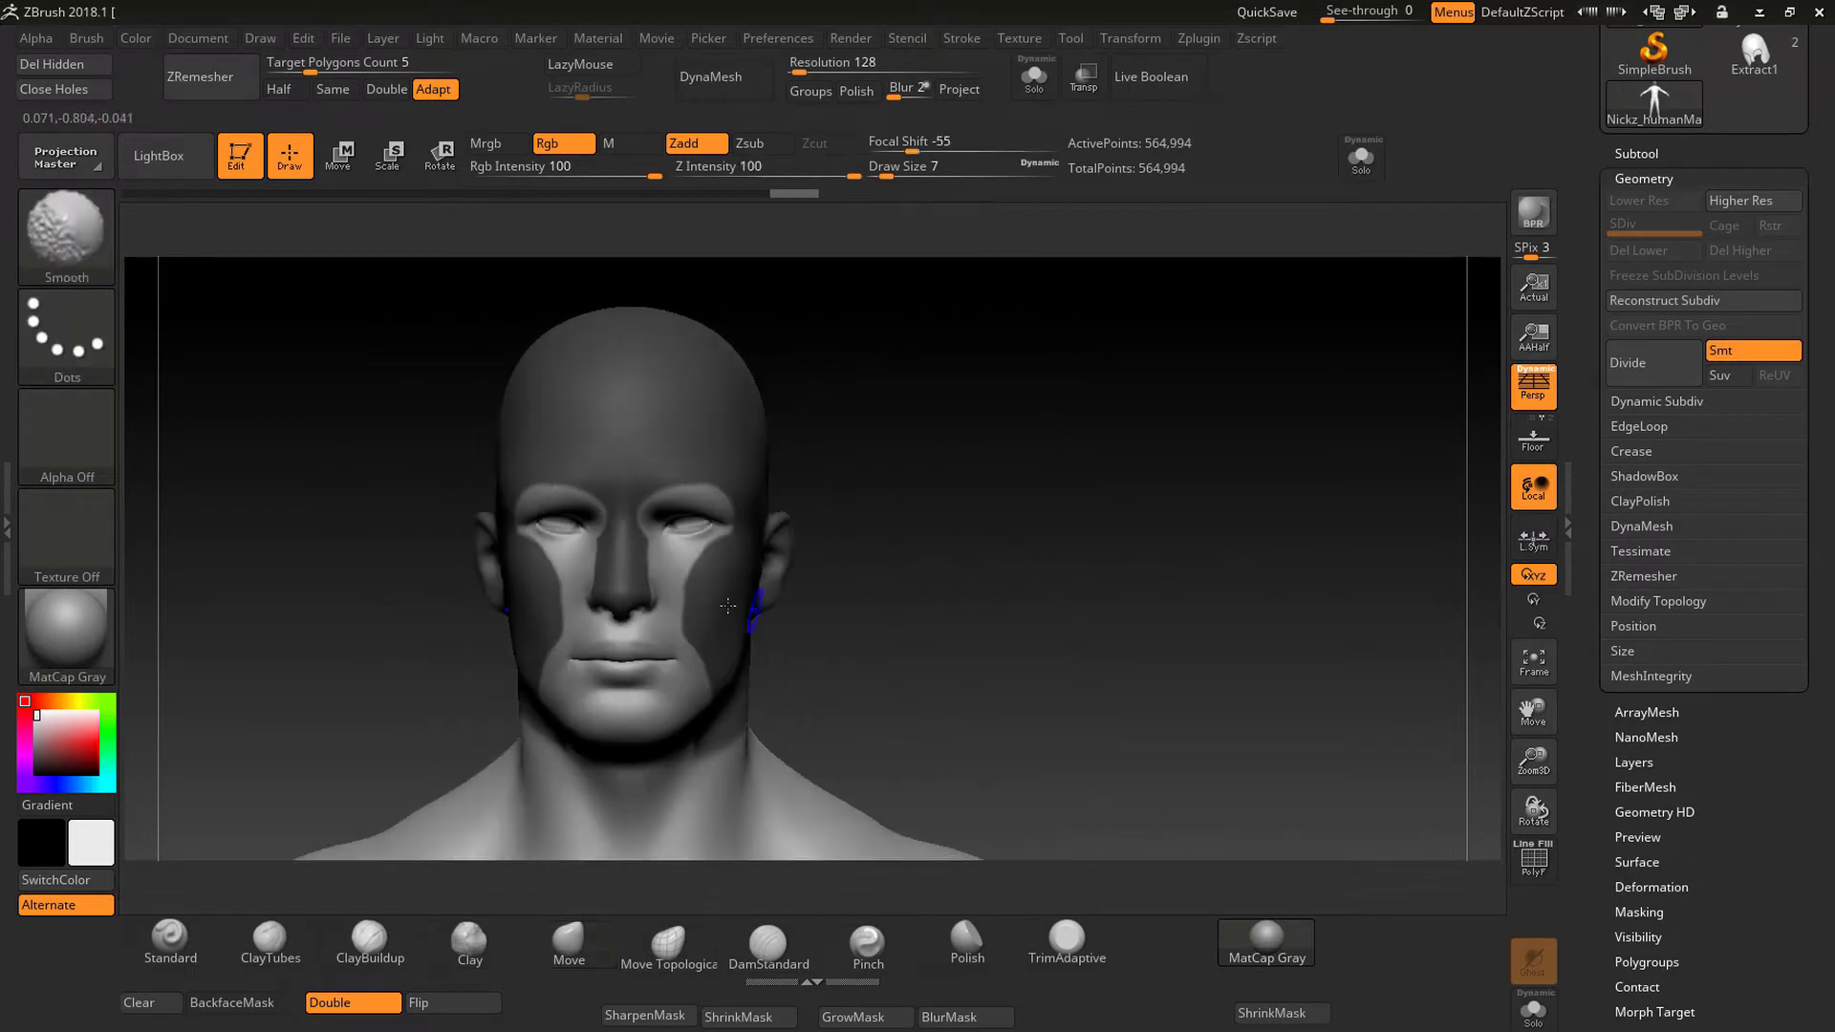
# Step: At Draw Size 3, mask from the inner eye corner up the nose bridge
pyautogui.keyDown('ctrl'); pyautogui.scroll(5, 636, 478); pyautogui.keyUp('ctrl')
pyautogui.moveTo(664, 542); pyautogui.dragTo(717, 593, button='right')
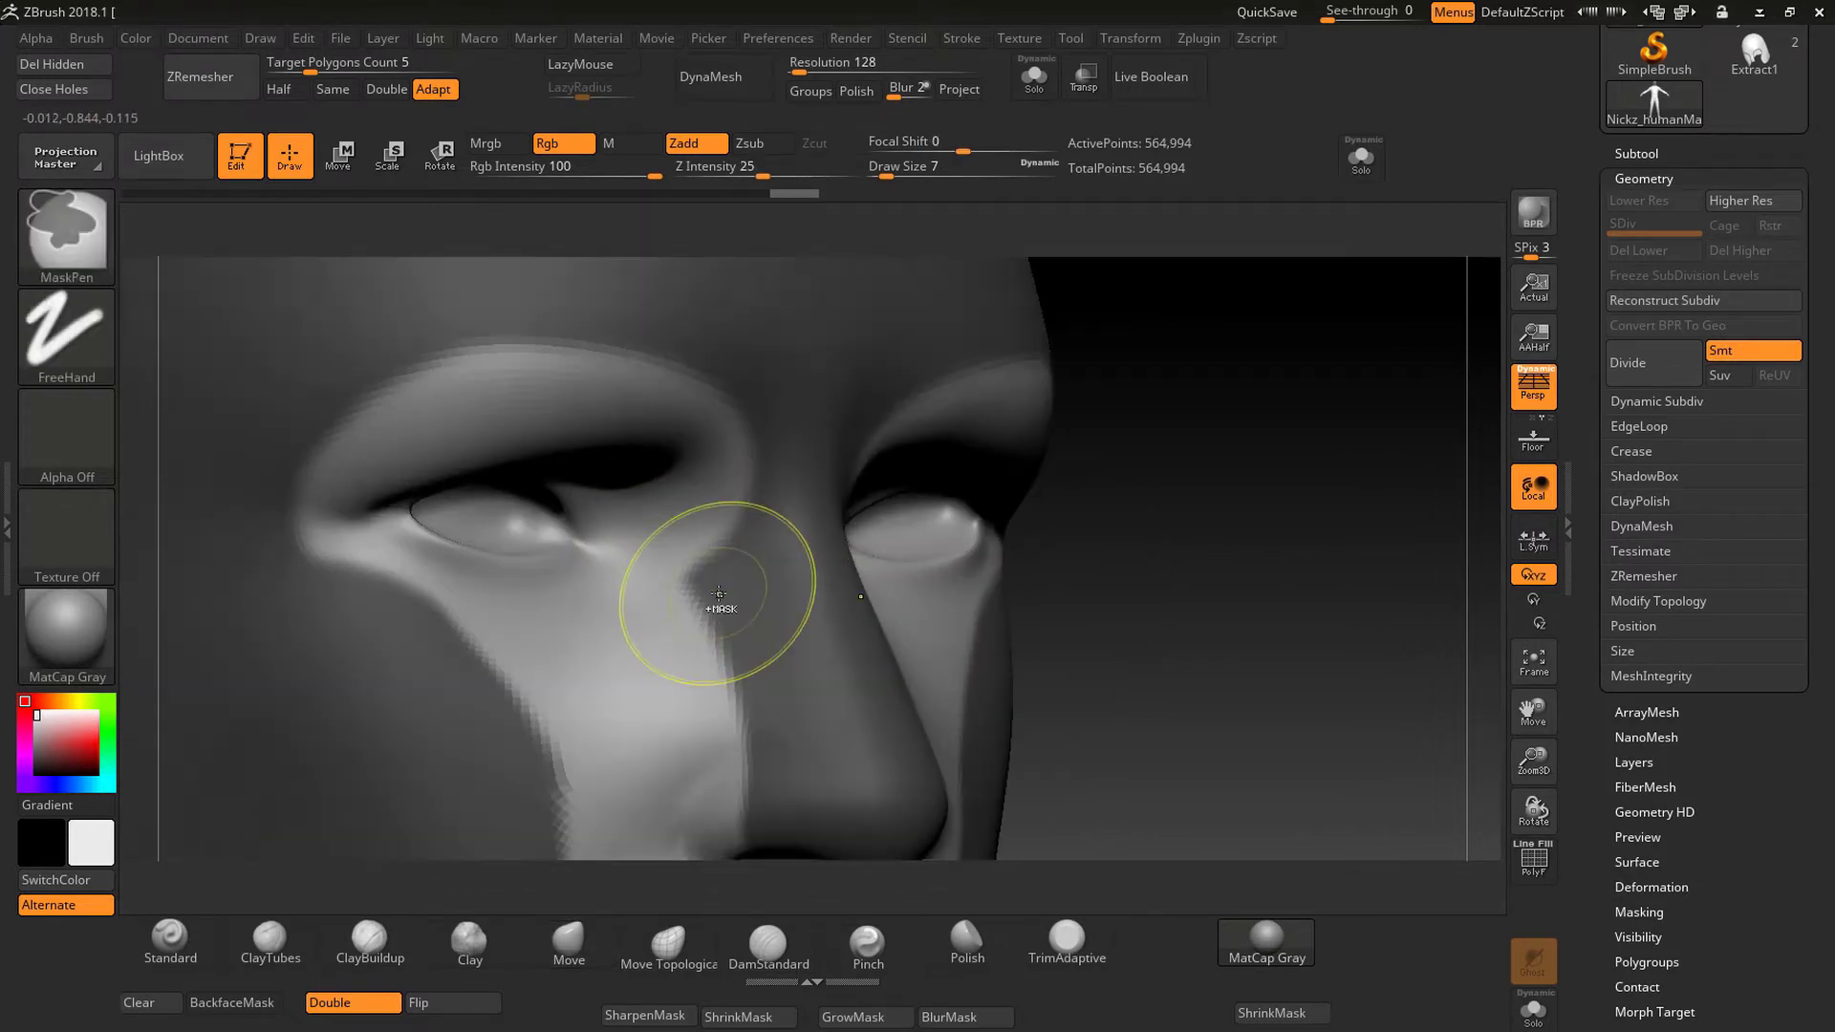
pyautogui.keyDown('ctrl'); pyautogui.scroll(2, 717, 593); pyautogui.keyUp('ctrl')
pyautogui.press('s')
pyautogui.press('Return')
pyautogui.press('ctrl')
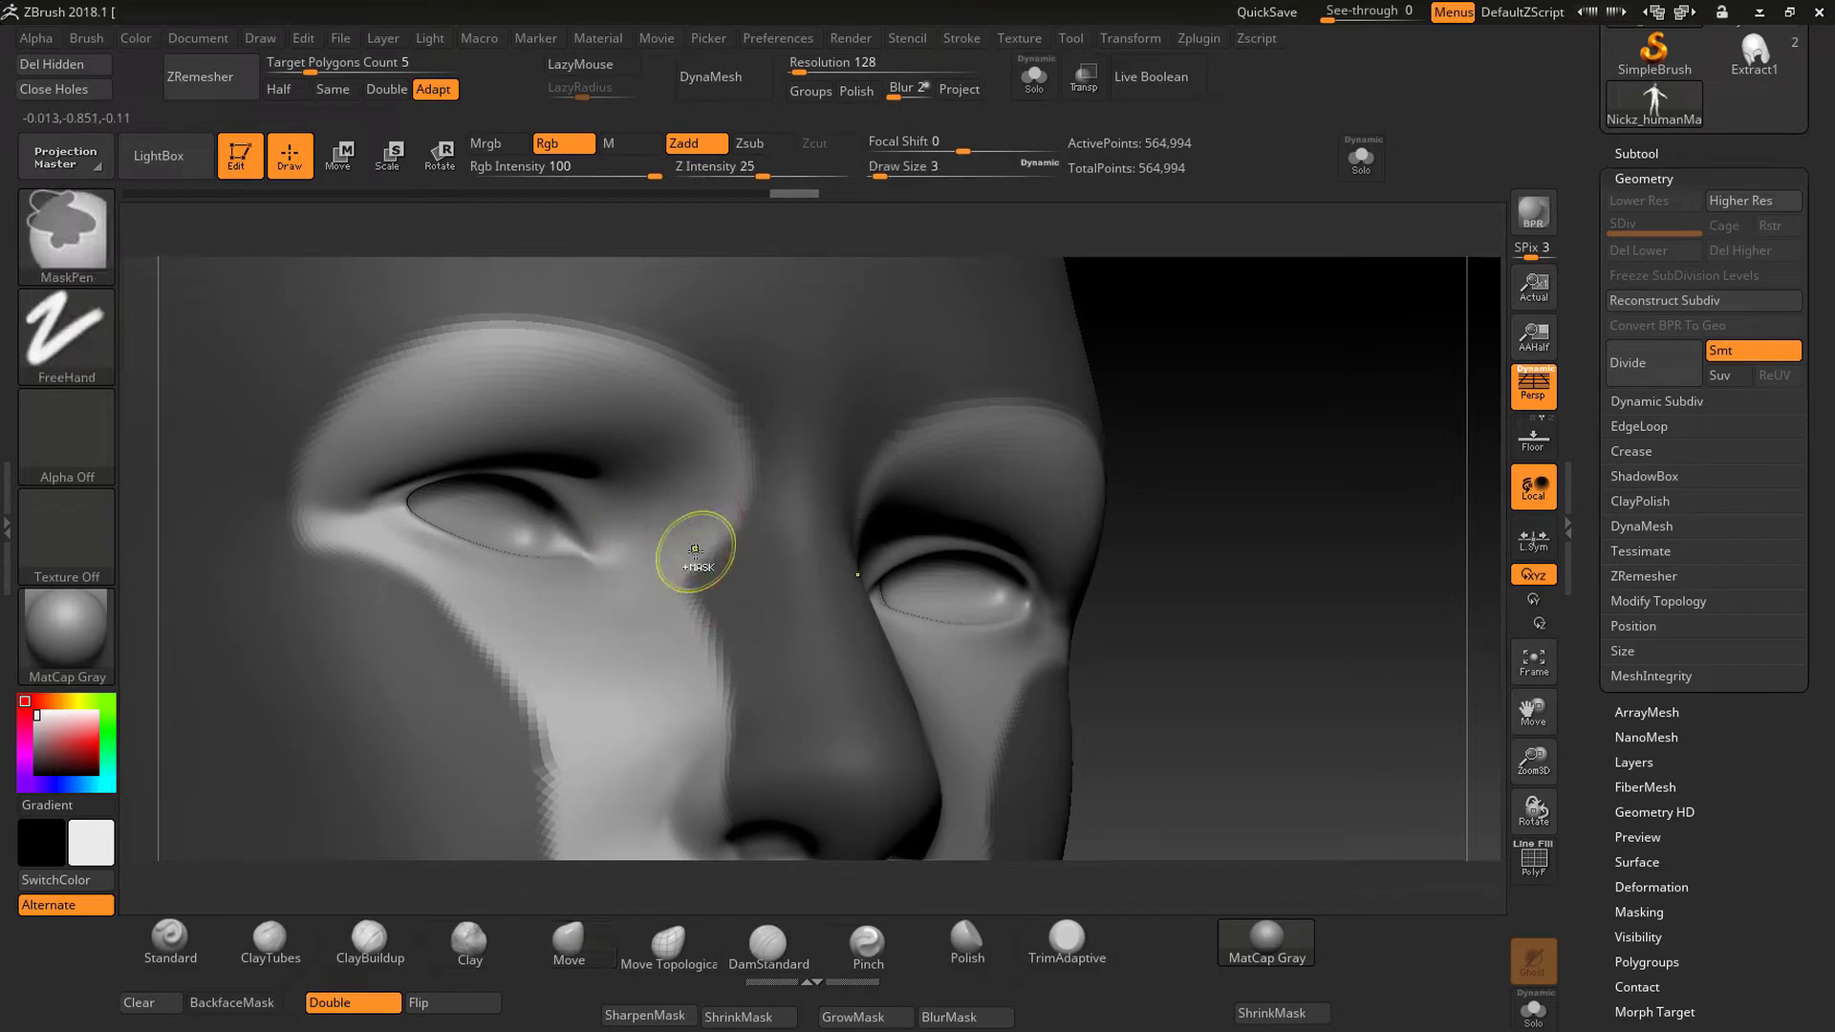
pyautogui.keyDown('ctrl'); pyautogui.moveTo(695, 551); pyautogui.dragTo(688, 349); pyautogui.keyUp('ctrl')
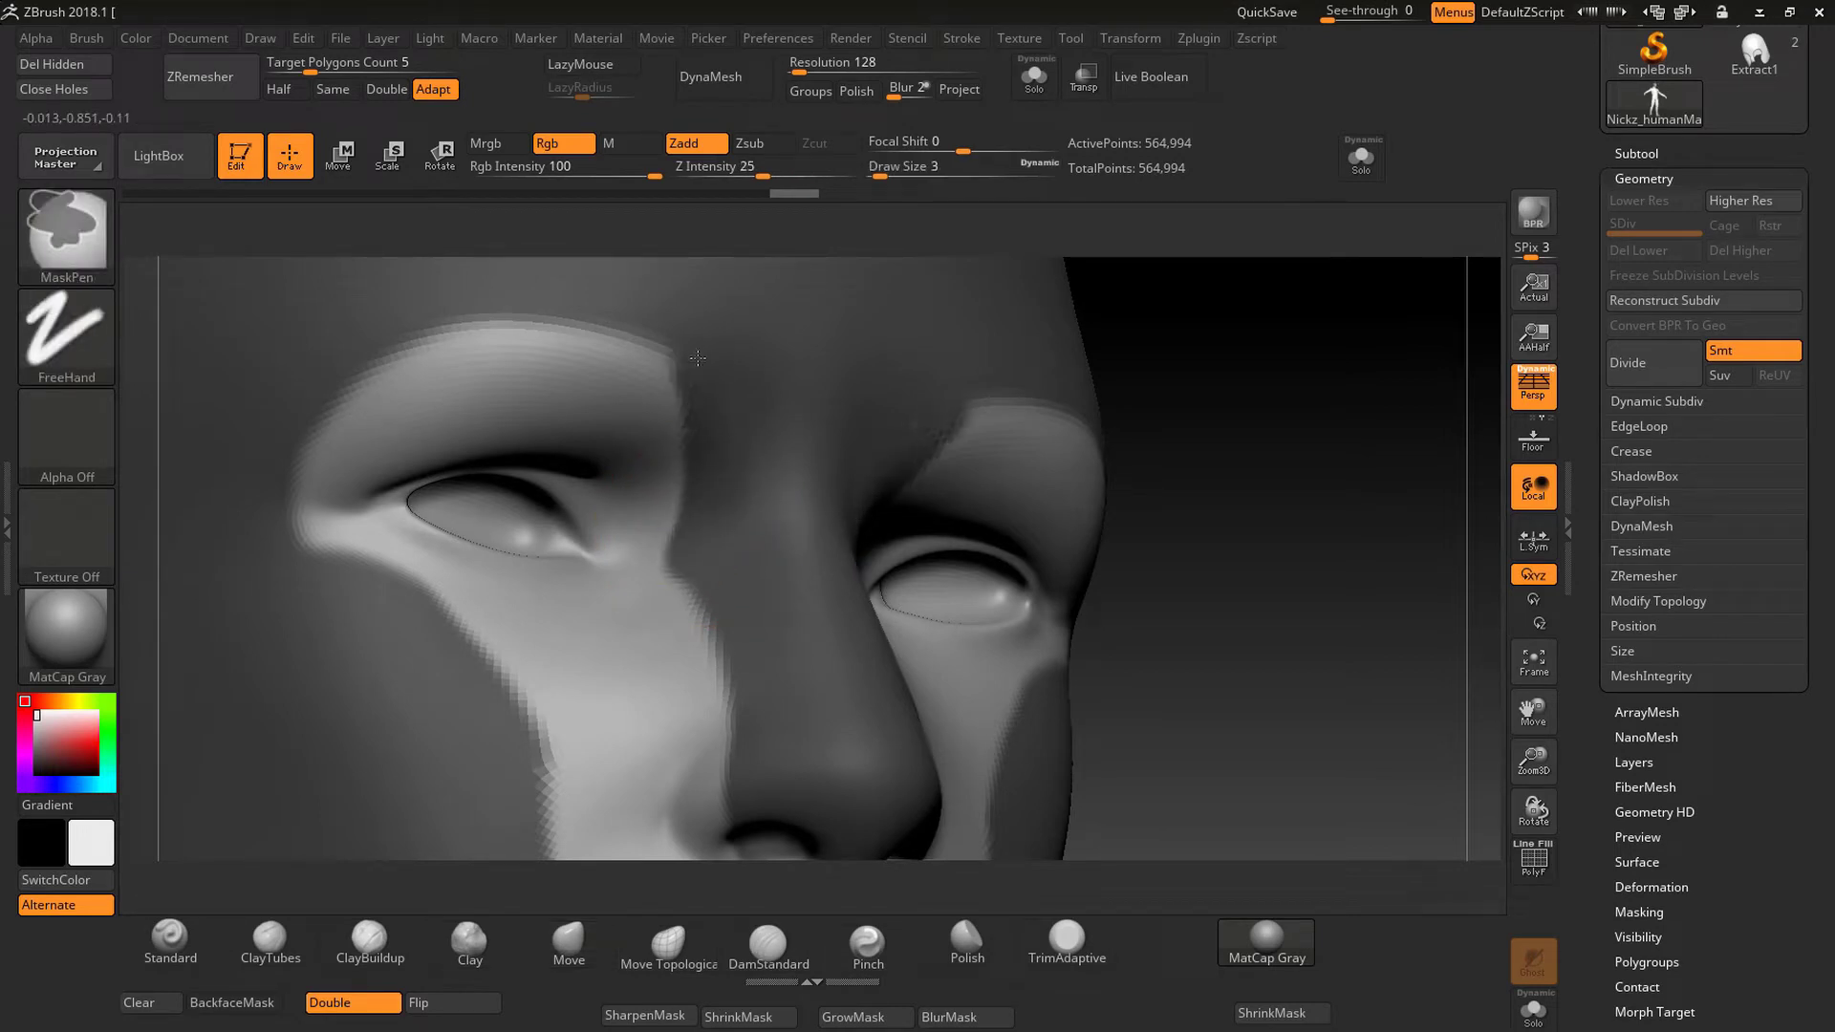
# Step: Extend the nose-bridge mask up to the brow and check it from the side
pyautogui.press('f')
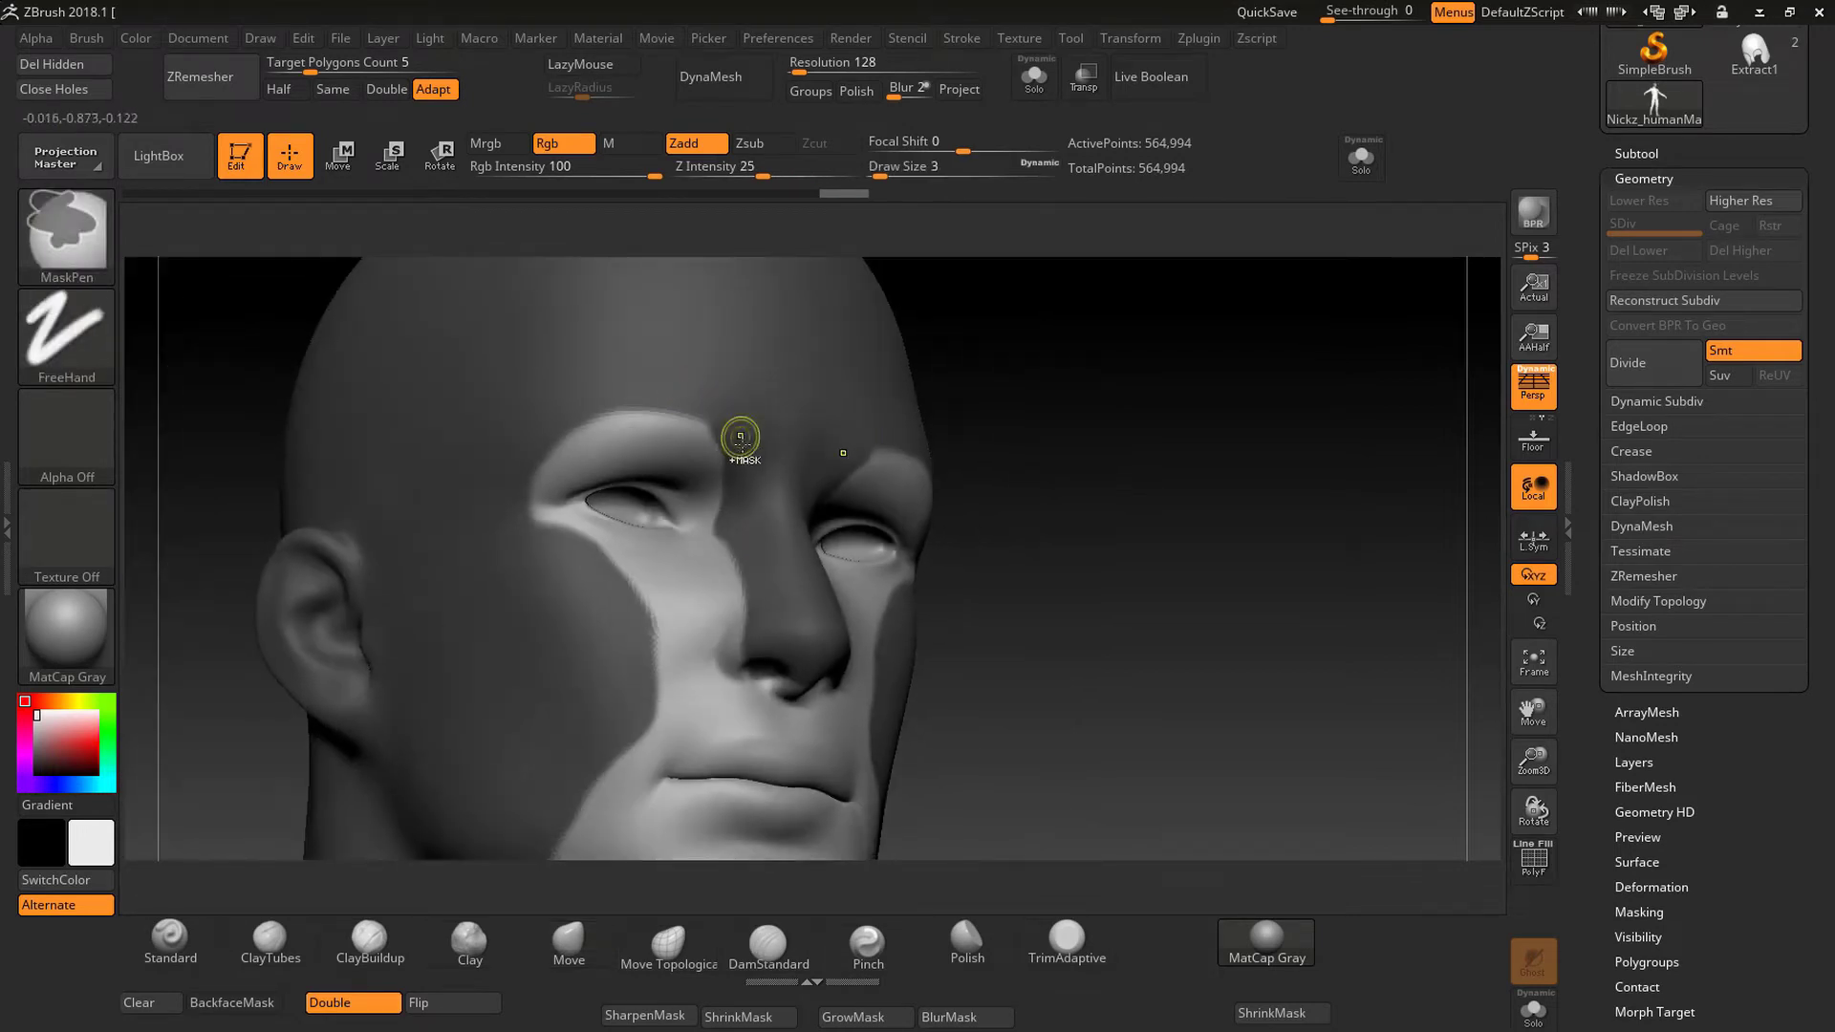
pyautogui.scroll(3, 748, 445)
pyautogui.keyDown('ctrl'); pyautogui.moveTo(748, 445); pyautogui.dragTo(713, 401); pyautogui.keyUp('ctrl')
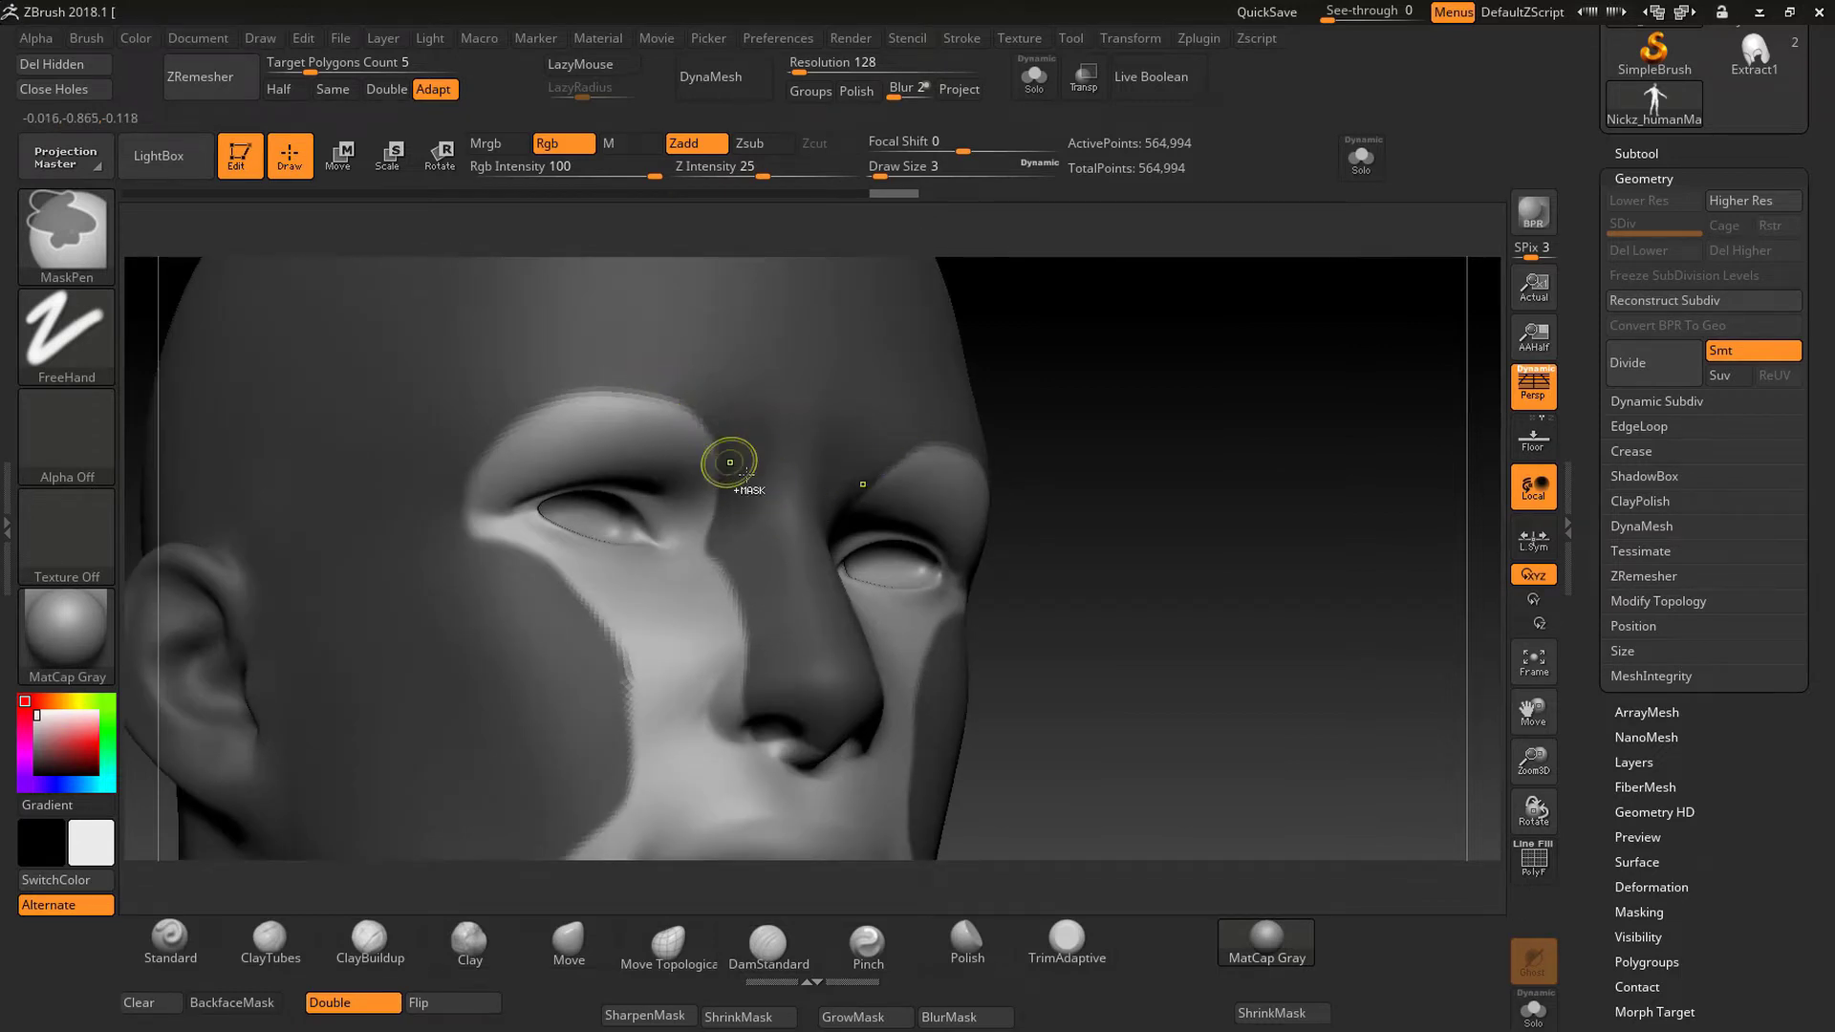
pyautogui.press('f')
pyautogui.press('b')
pyautogui.press('m')
pyautogui.press('v')
pyautogui.scroll(3, 780, 568)
pyautogui.moveTo(780, 568); pyautogui.dragTo(648, 566, button='right')
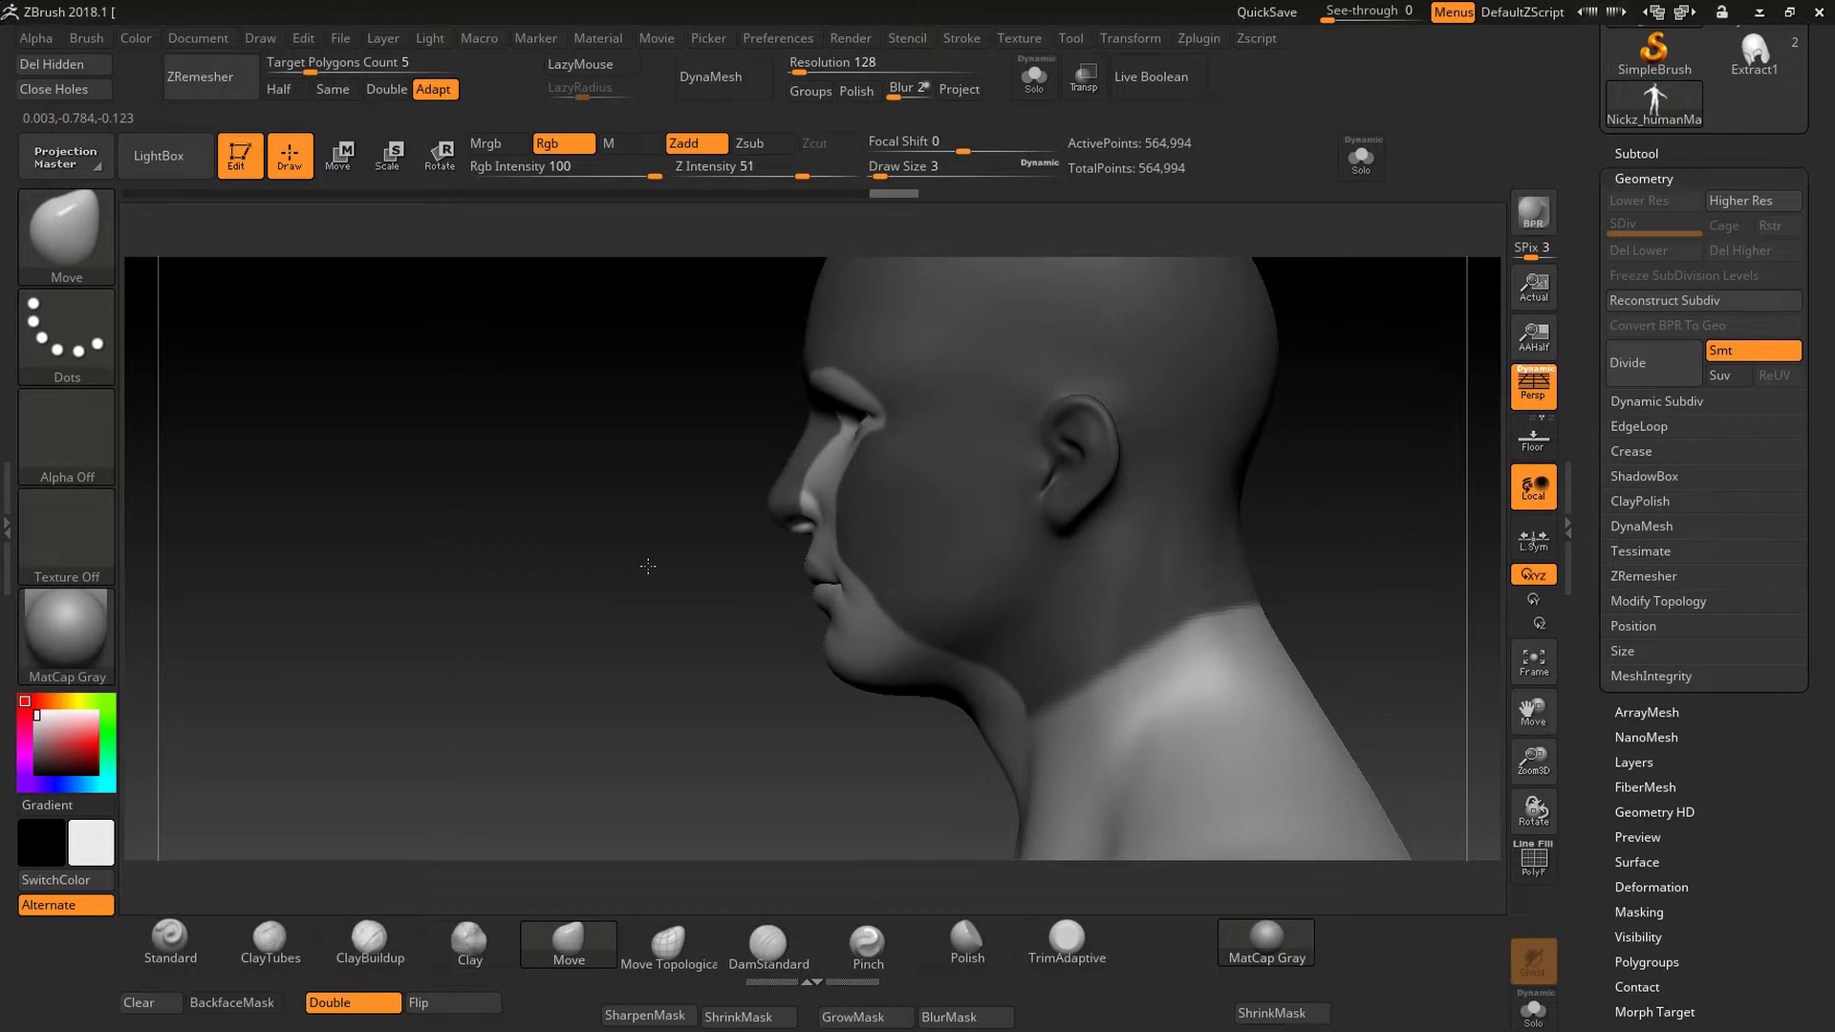
pyautogui.moveTo(913, 485)
pyautogui.keyDown('alt'); pyautogui.mouseDown(button='right')
pyautogui.moveTo(832, 647)
pyautogui.moveTo(908, 636)
pyautogui.moveTo(793, 662)
pyautogui.moveTo(851, 677)
pyautogui.moveTo(853, 801)
pyautogui.mouseUp(button='right'); pyautogui.keyUp('alt')
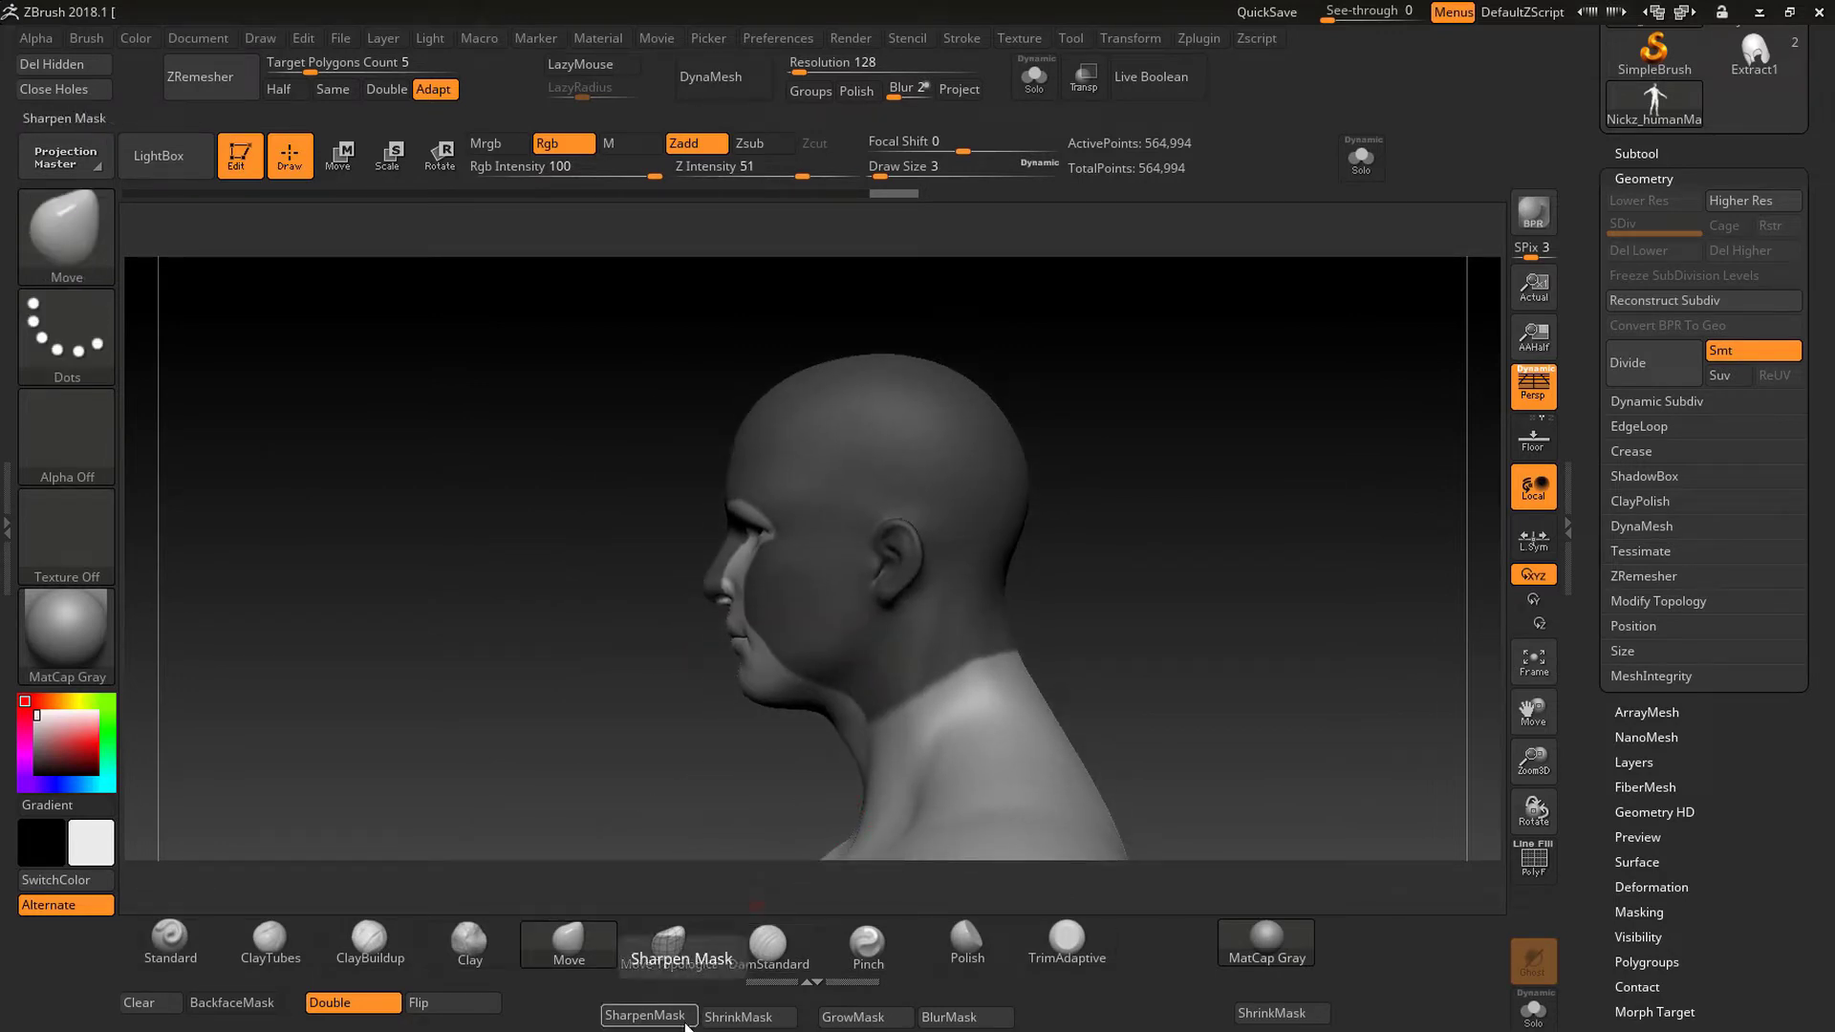
# Step: Extract the masked area as a 0.02-thick shell and accept it as a new subtool
pyautogui.click(1645, 145)
pyautogui.scroll(-5, 1819, 657)
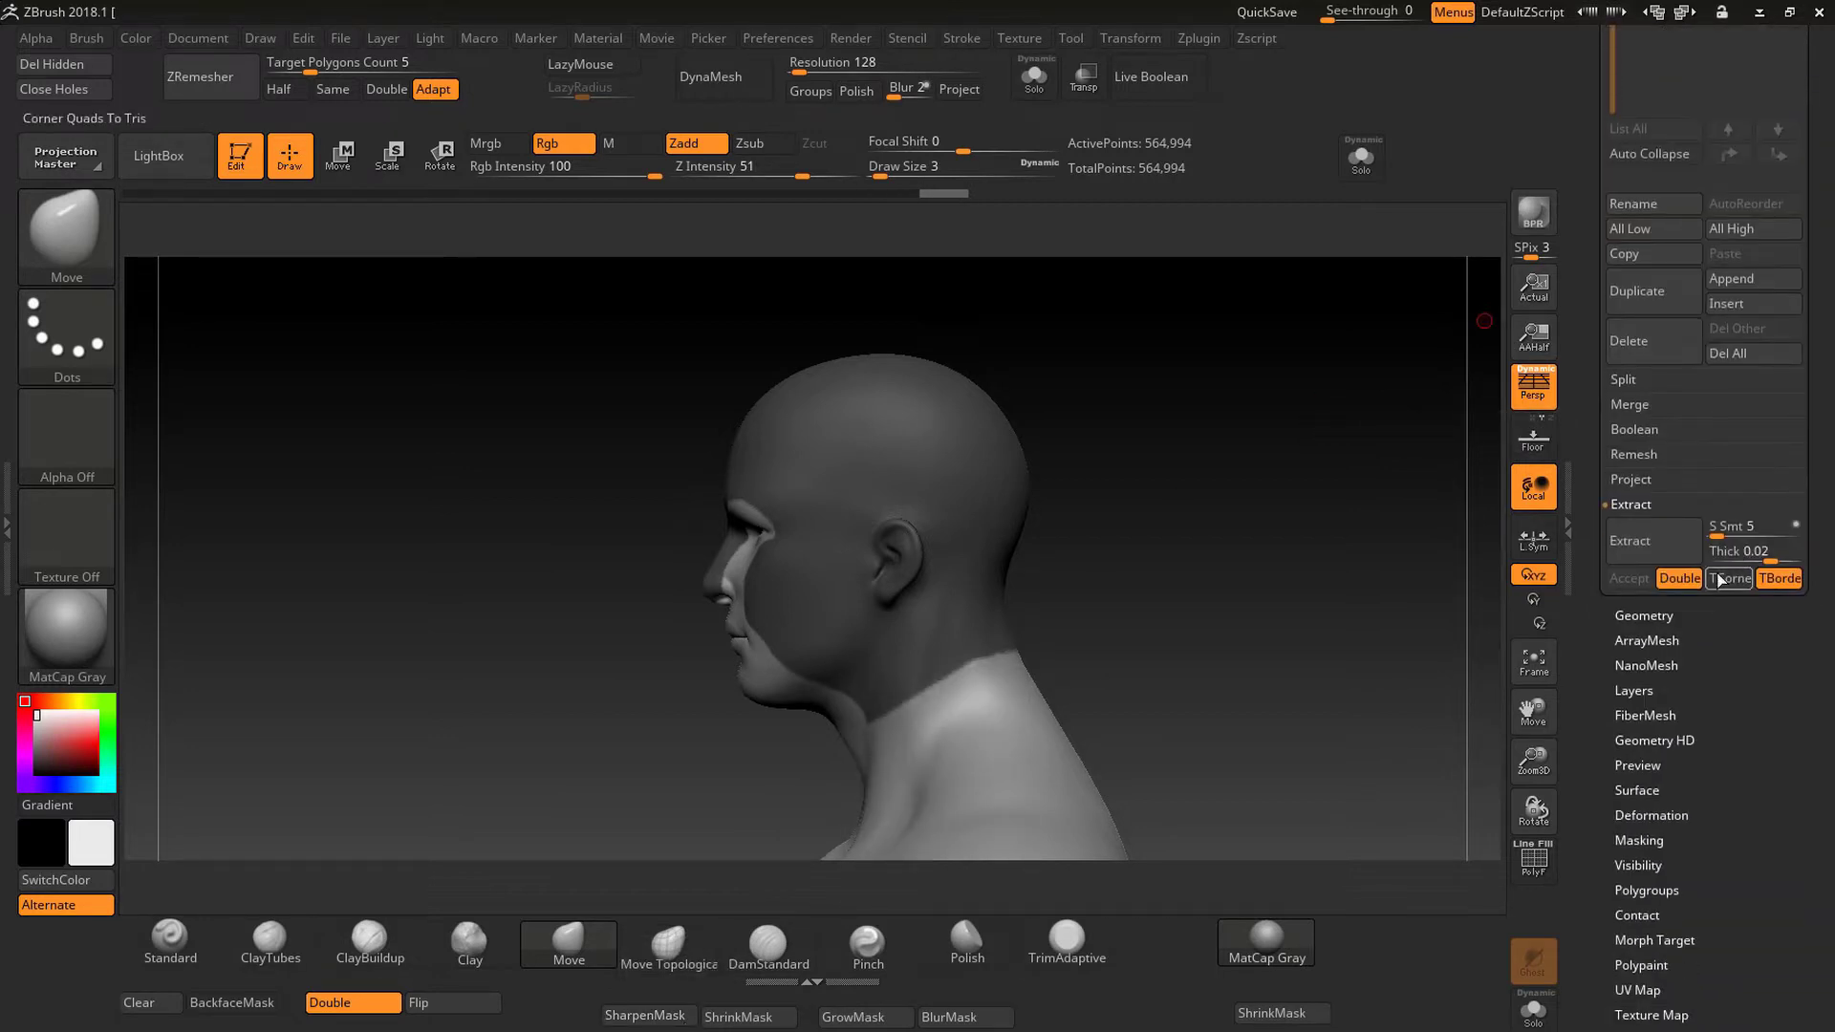
pyautogui.click(1747, 550)
pyautogui.write('0')
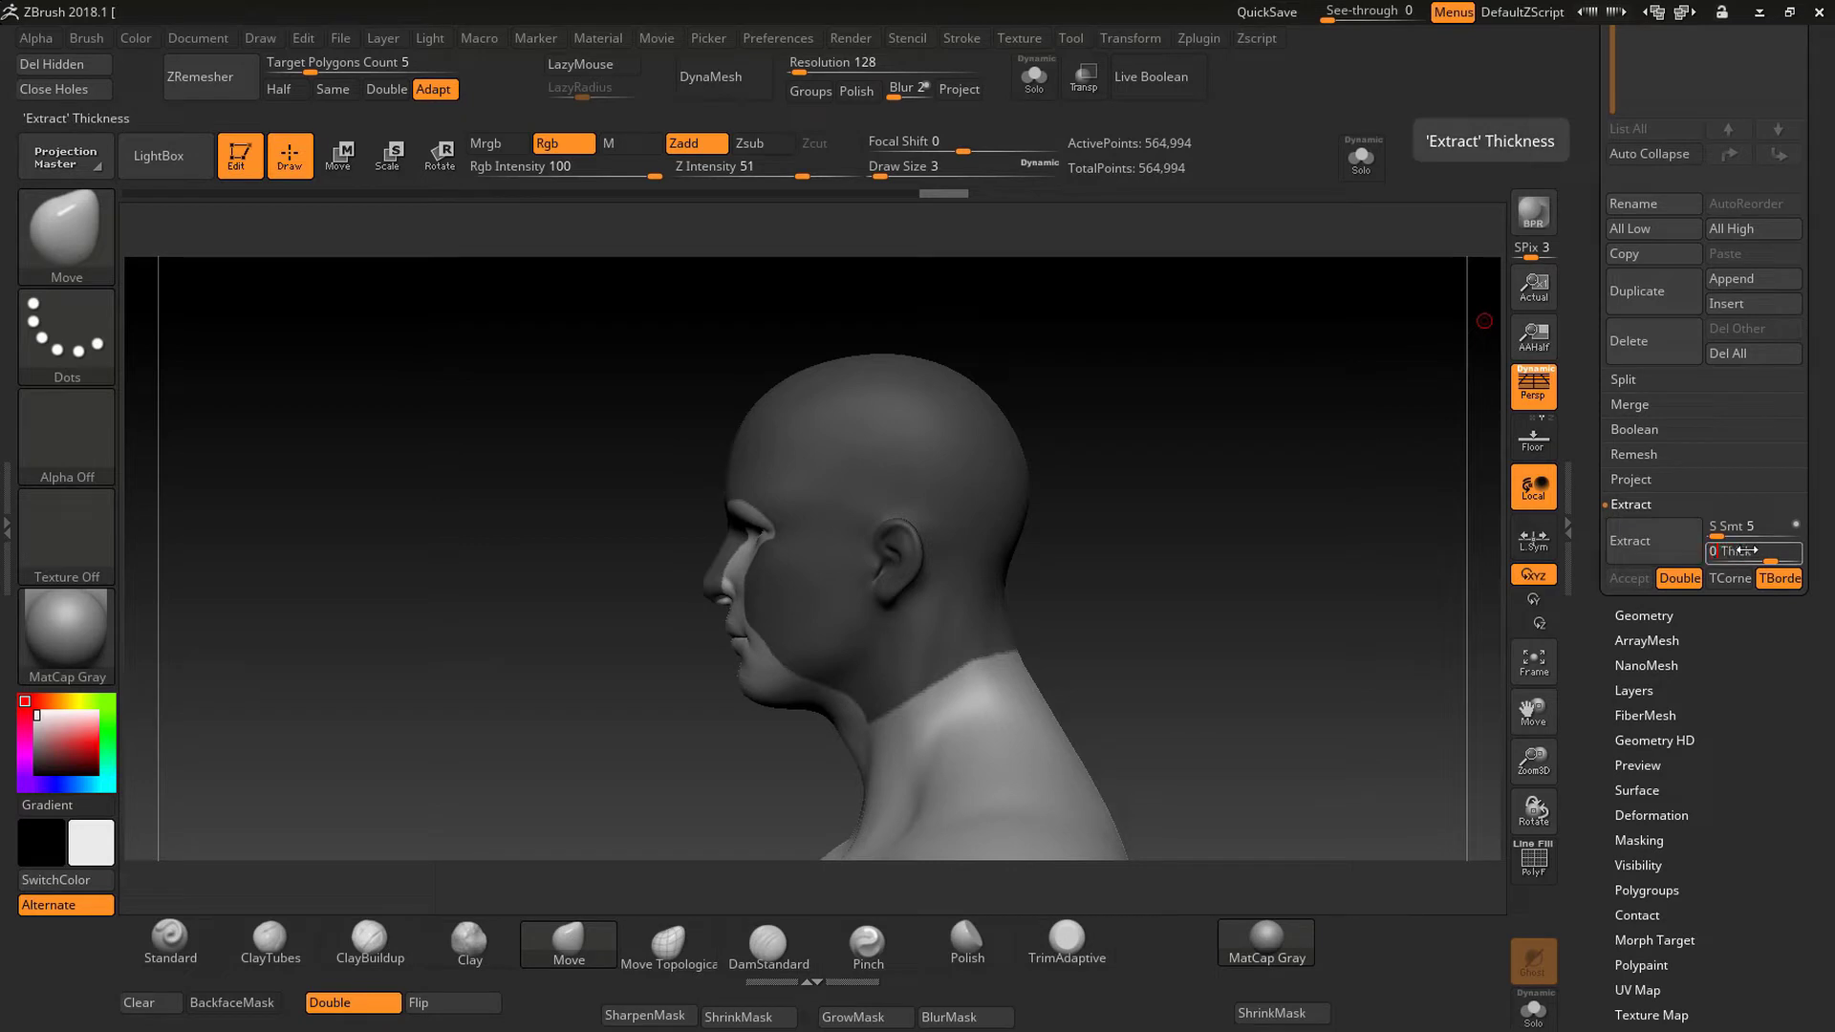
pyautogui.click(1684, 554)
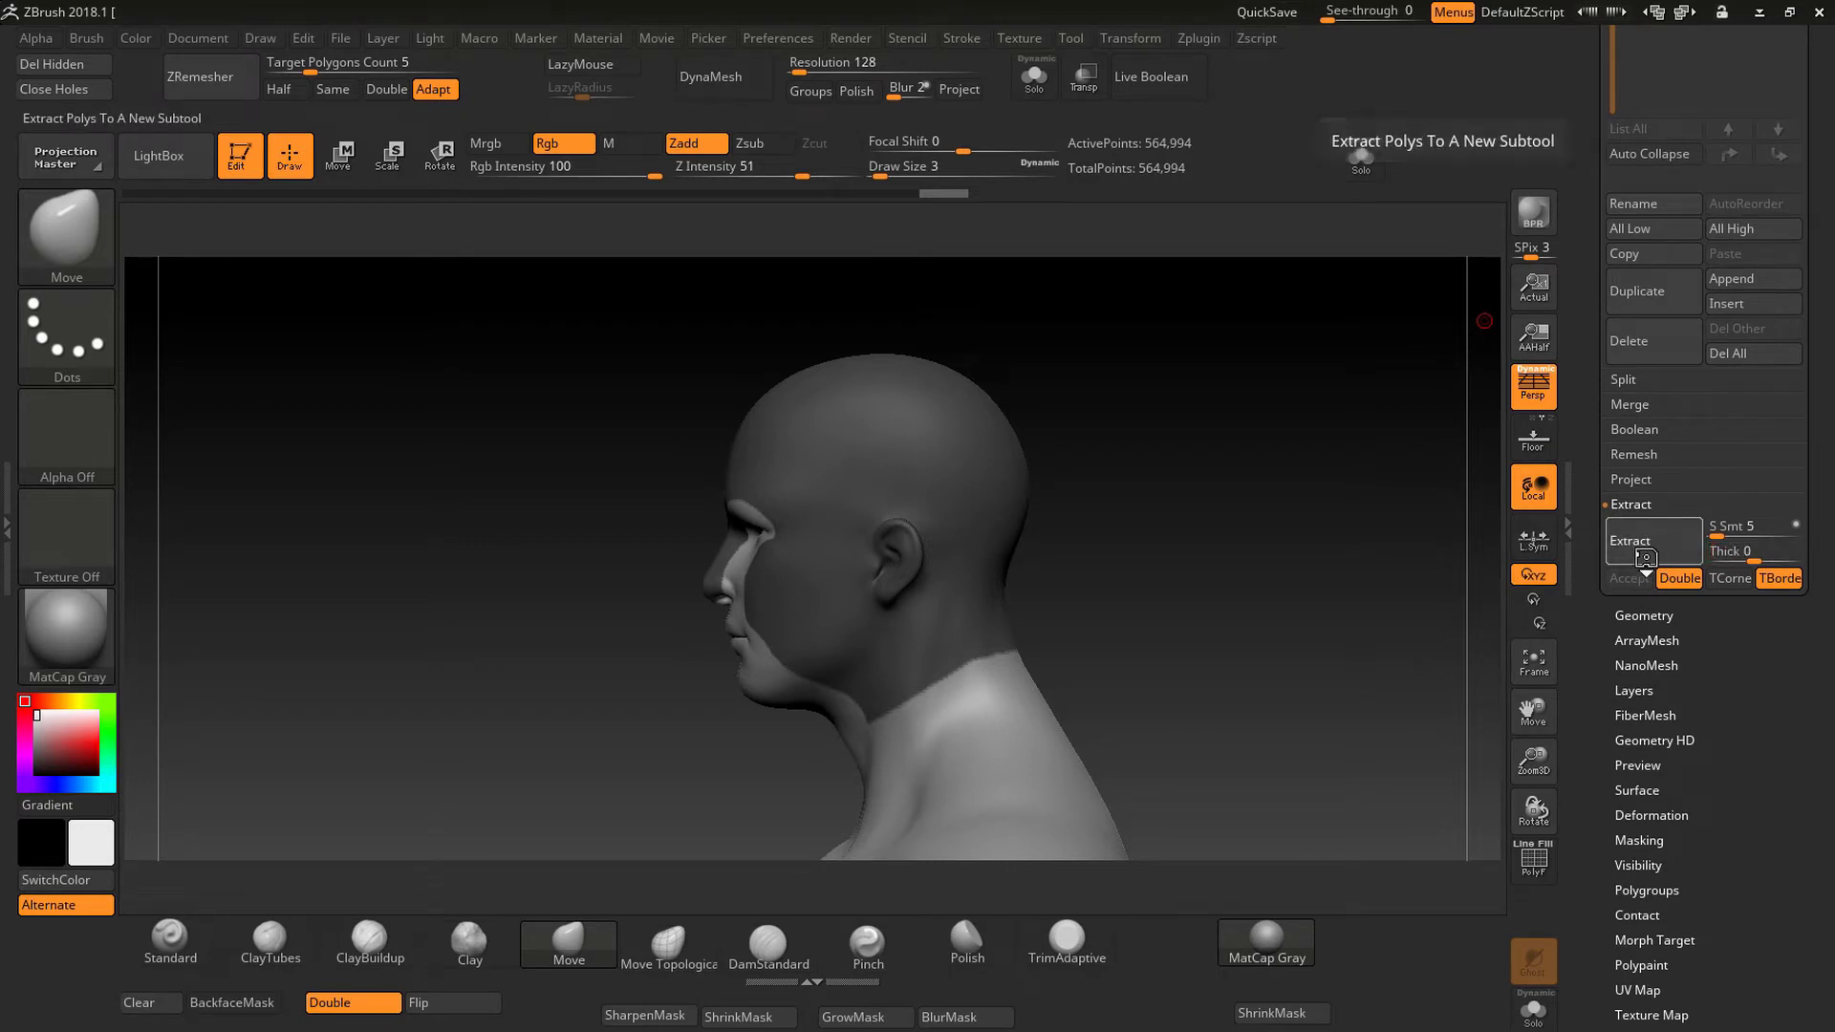
pyautogui.click(1637, 578)
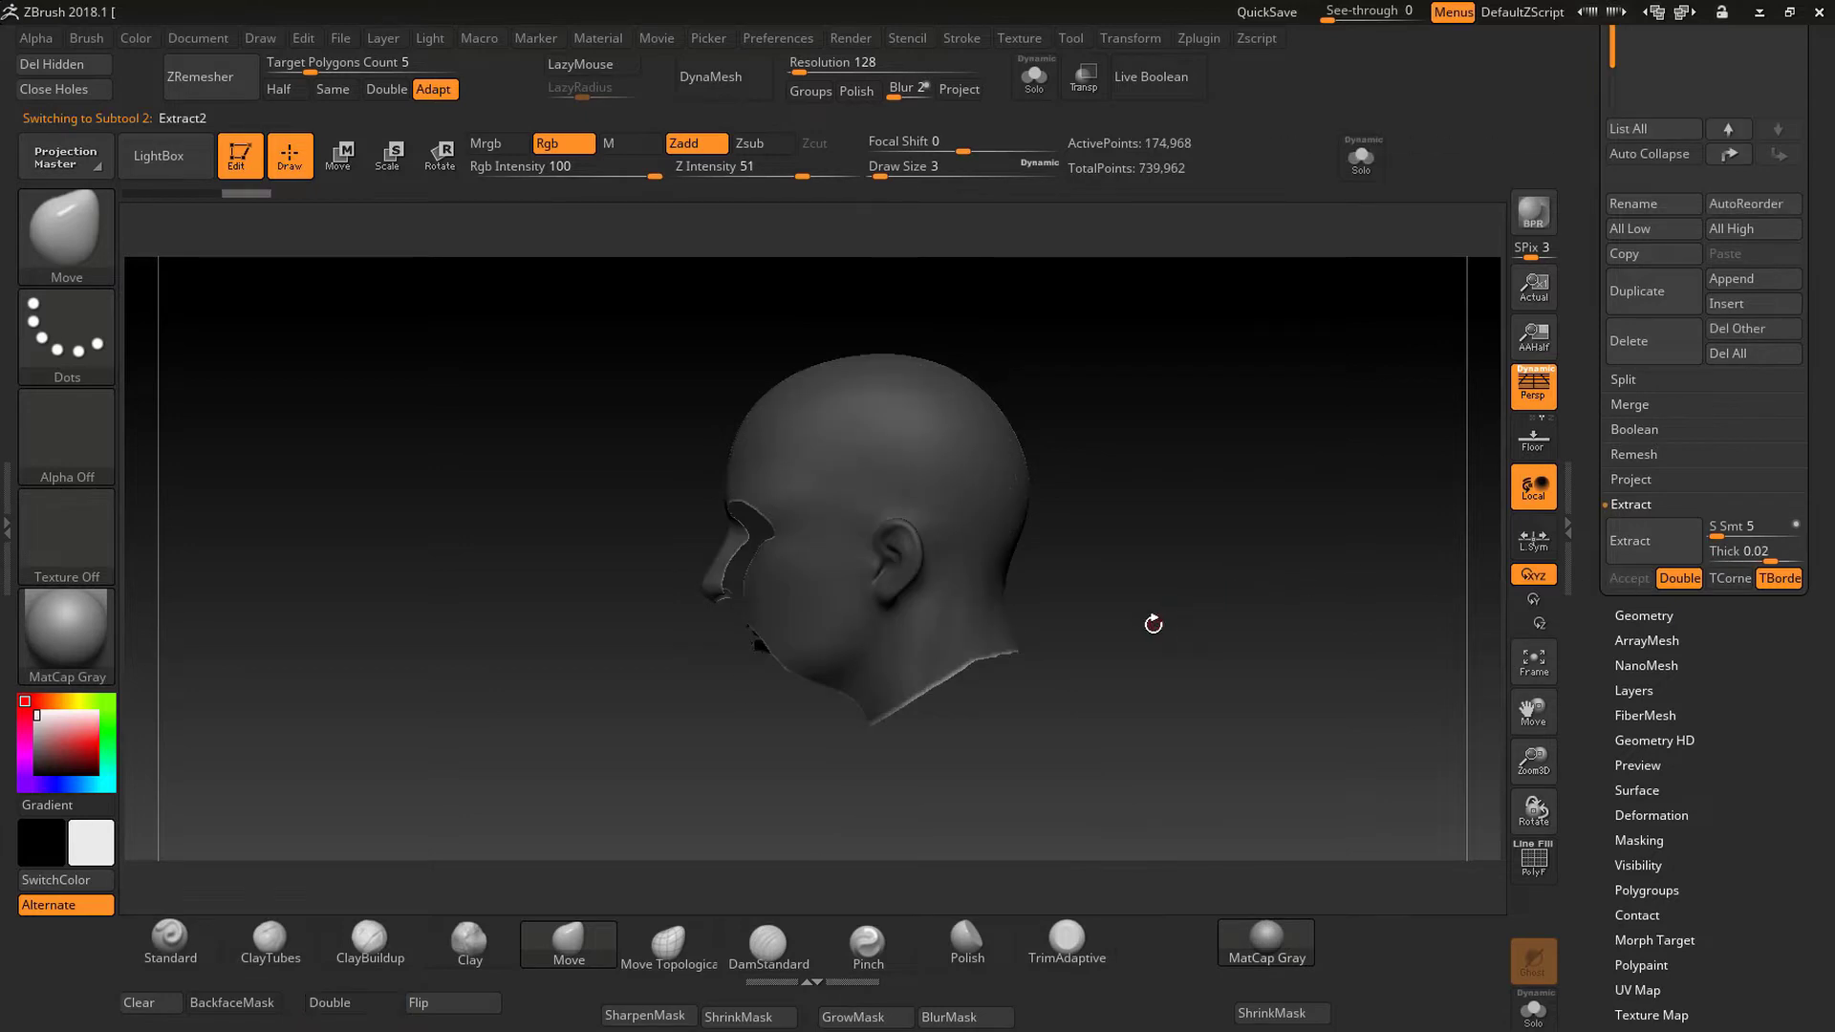
# Step: Toggle Solo to check the shell, then select Extract2 and turn it to front view
pyautogui.scroll(5, 1818, 371)
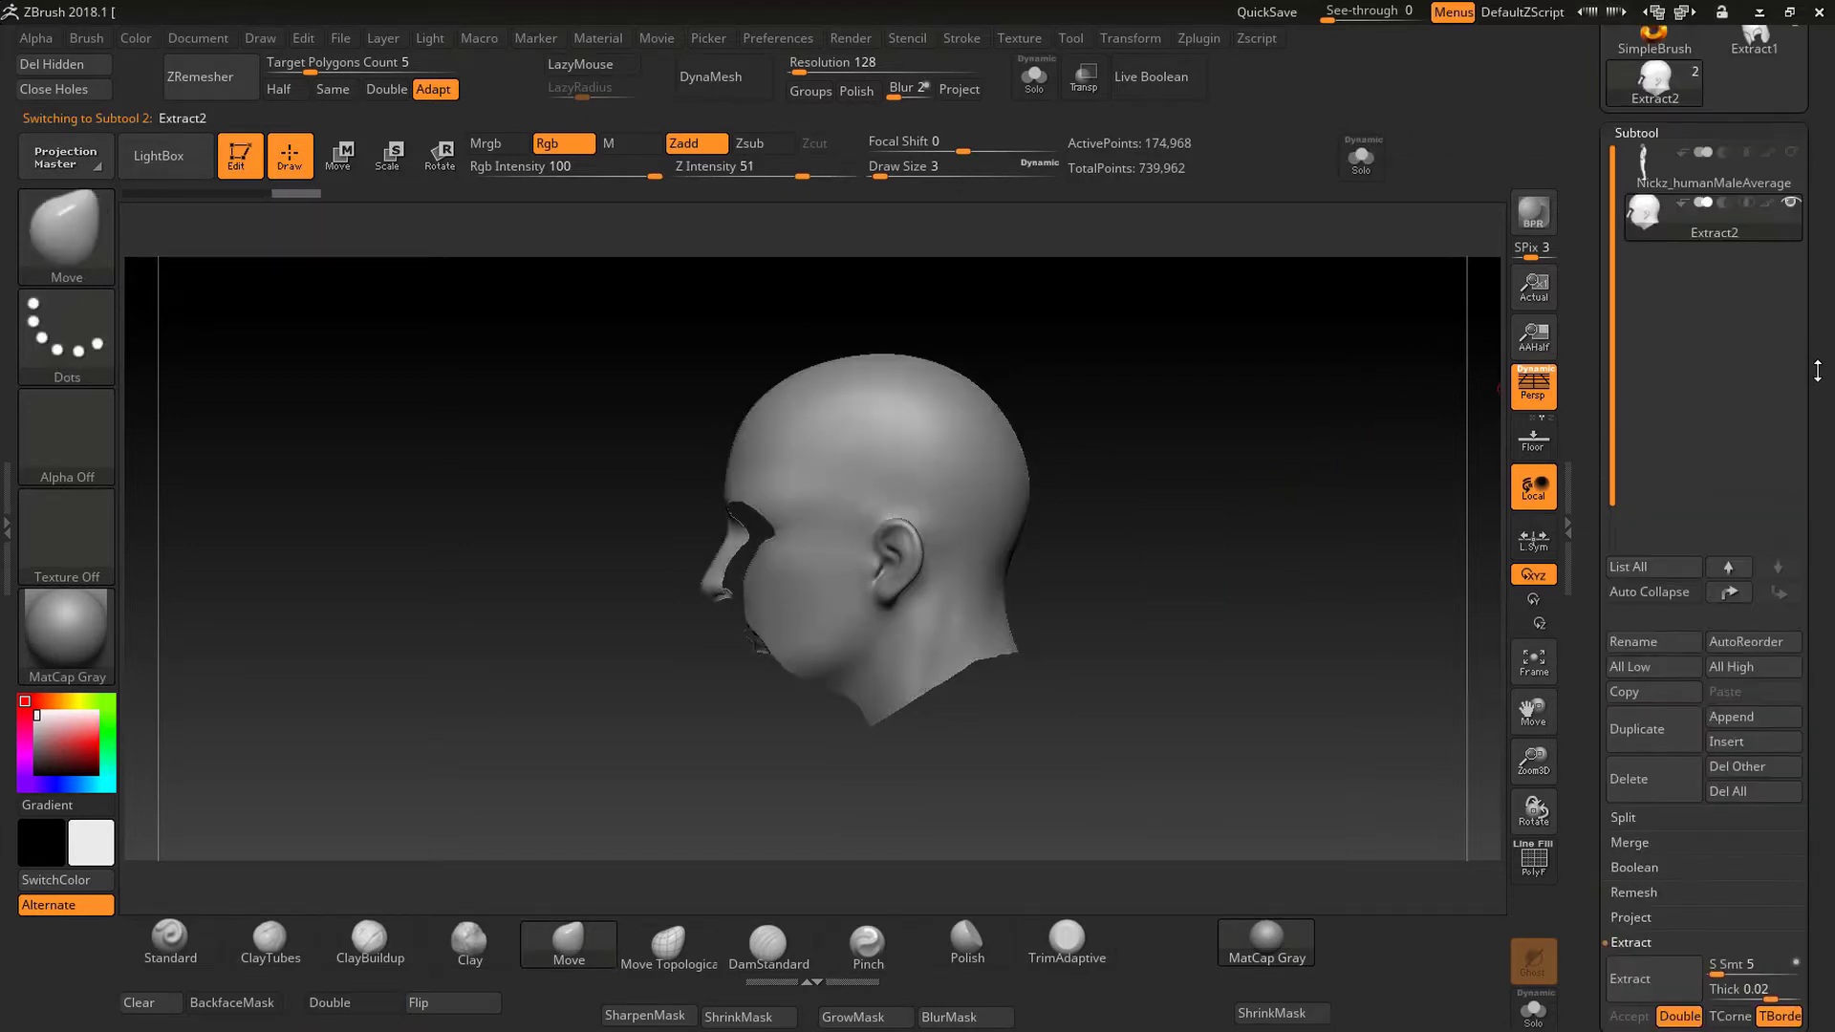
pyautogui.click(1658, 162)
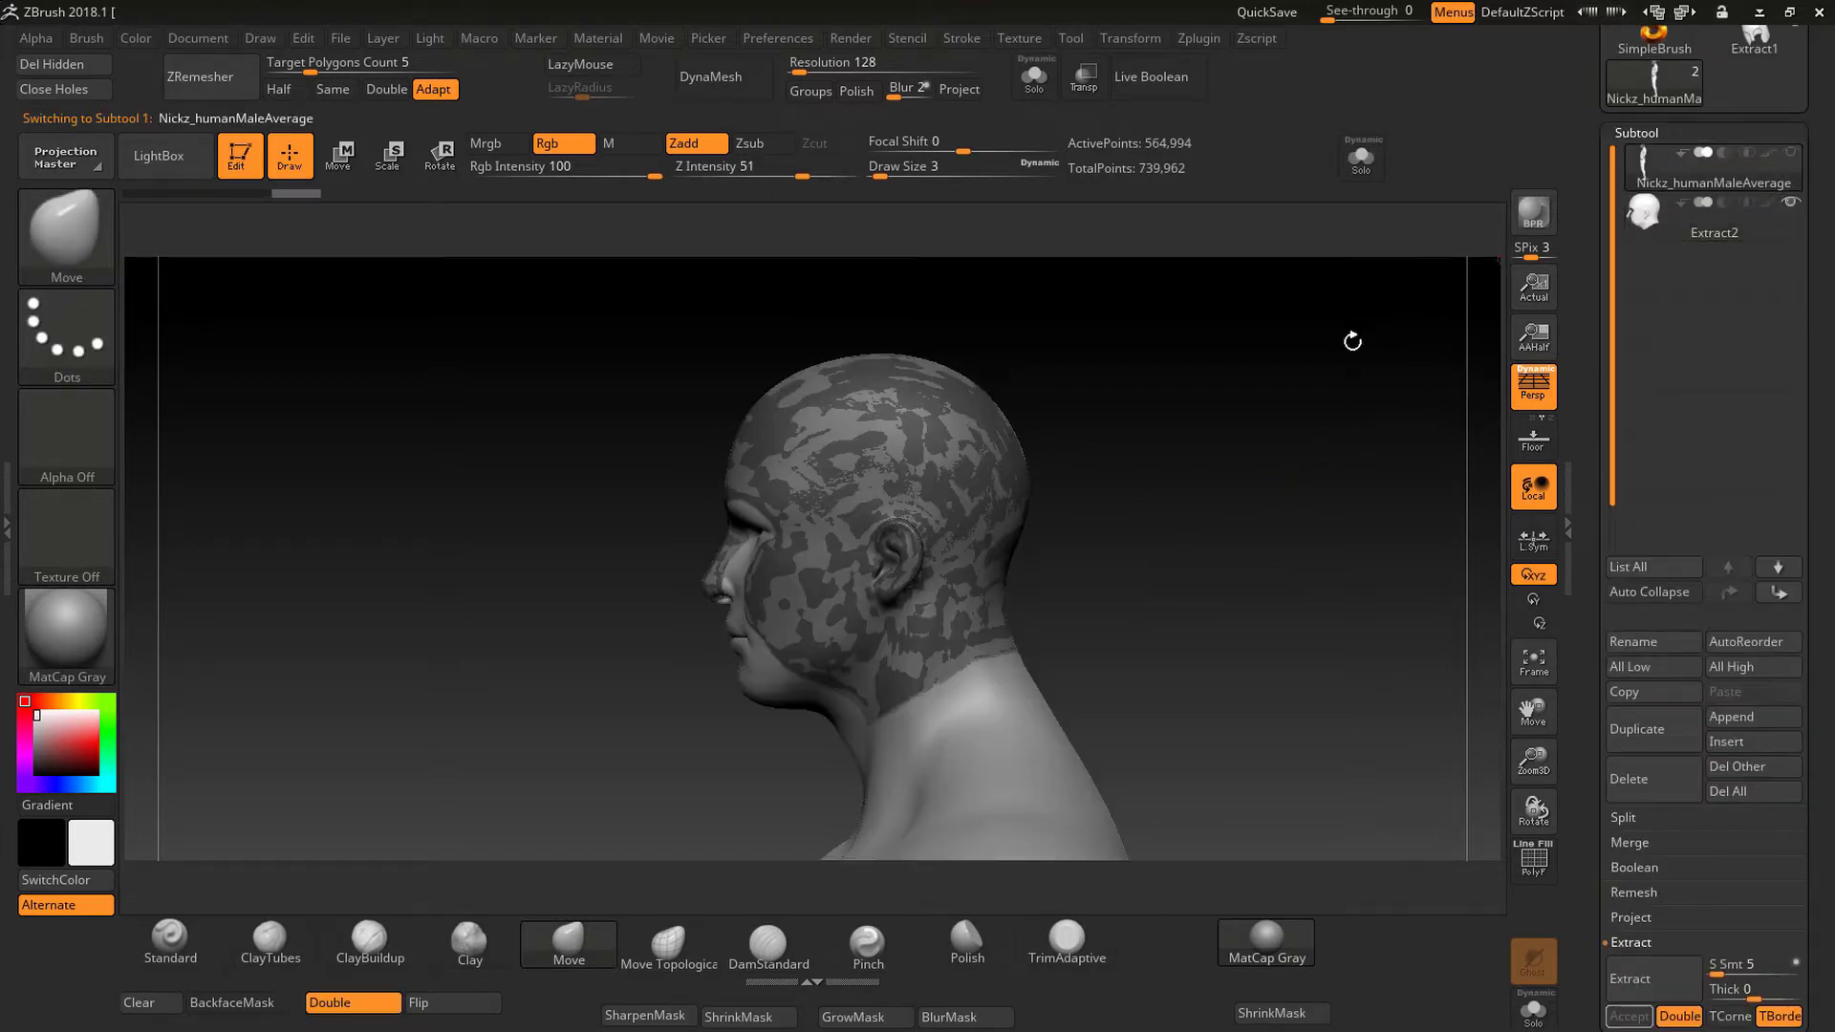
pyautogui.click(1362, 159)
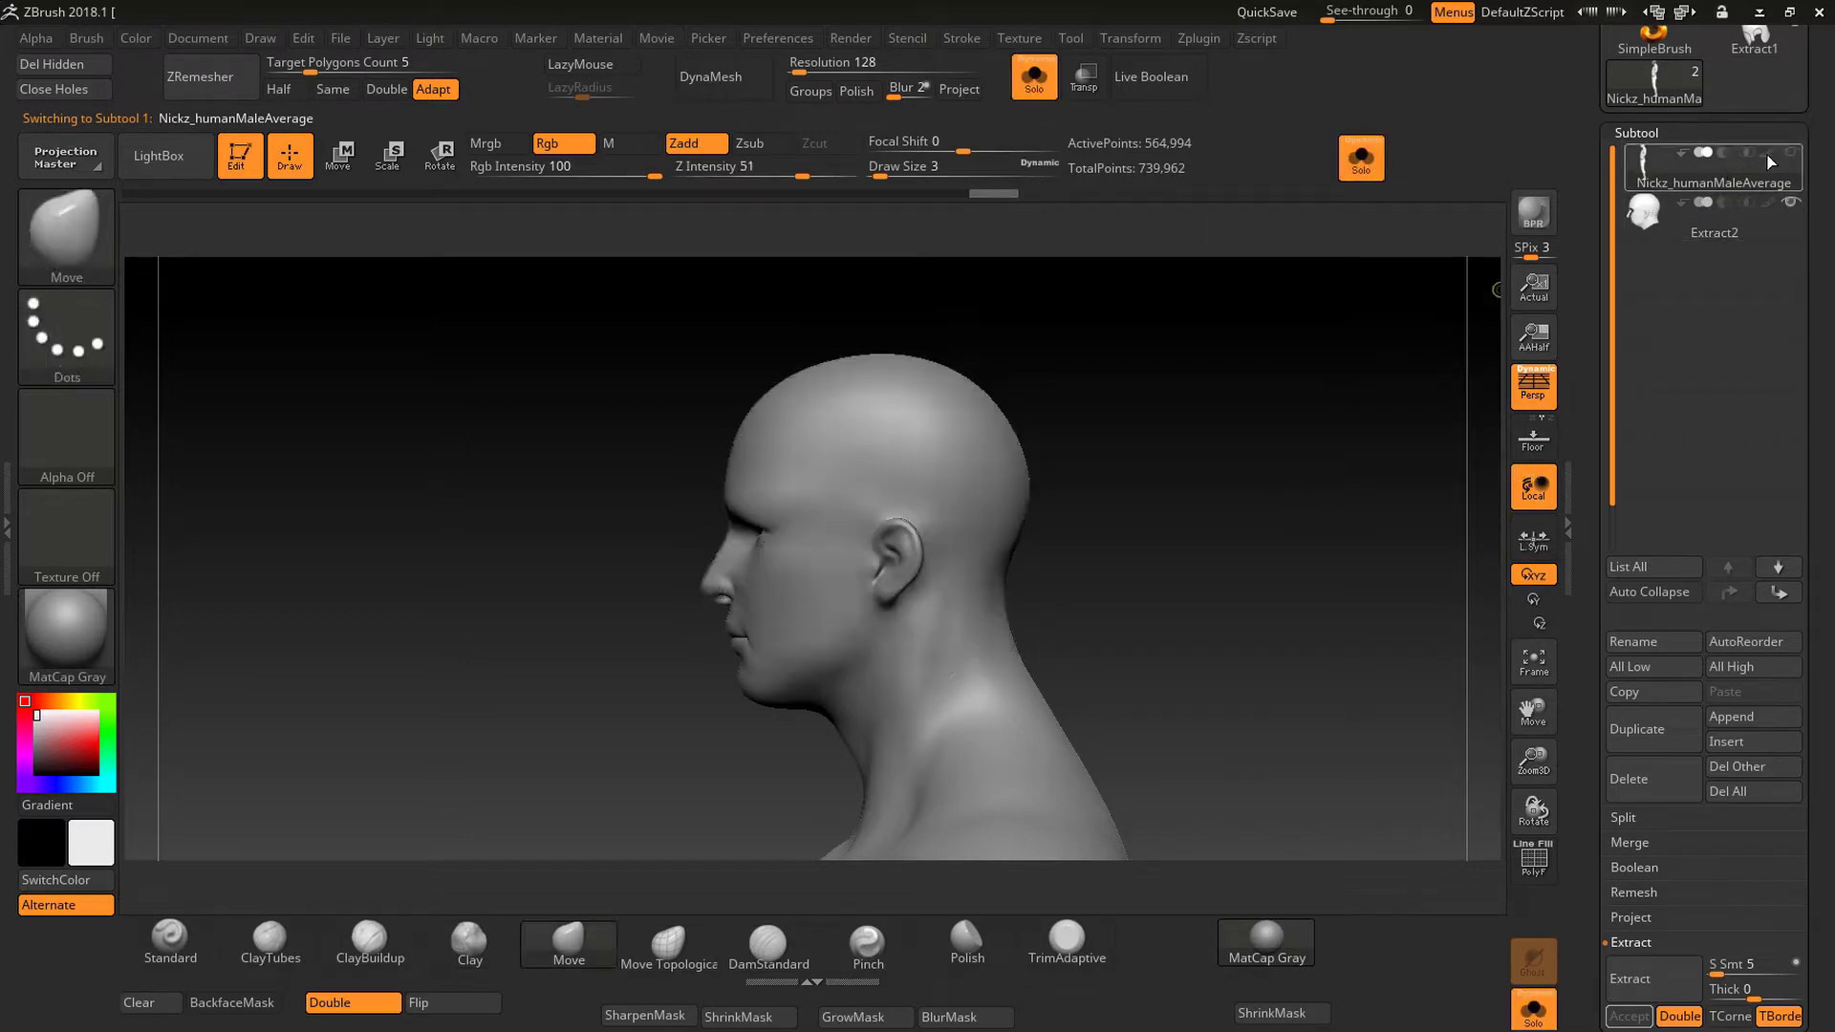
pyautogui.click(1377, 169)
pyautogui.moveTo(1713, 215)
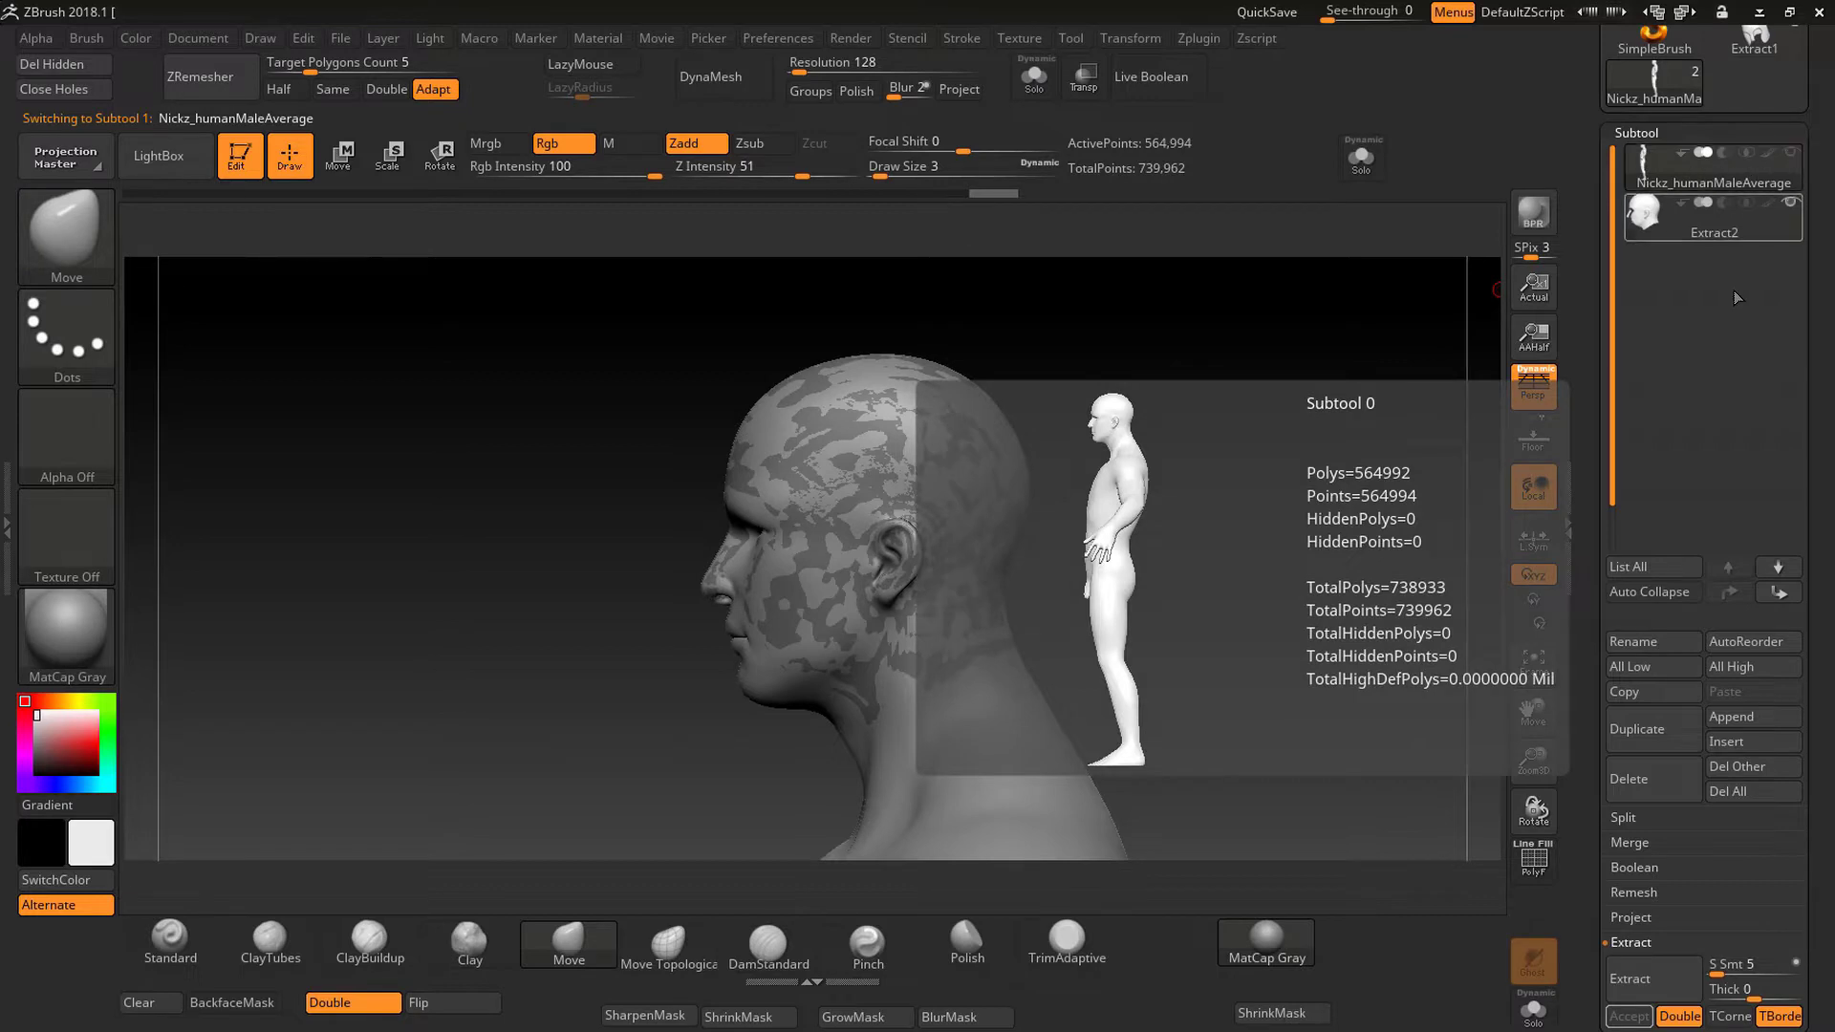
pyautogui.click(1655, 223)
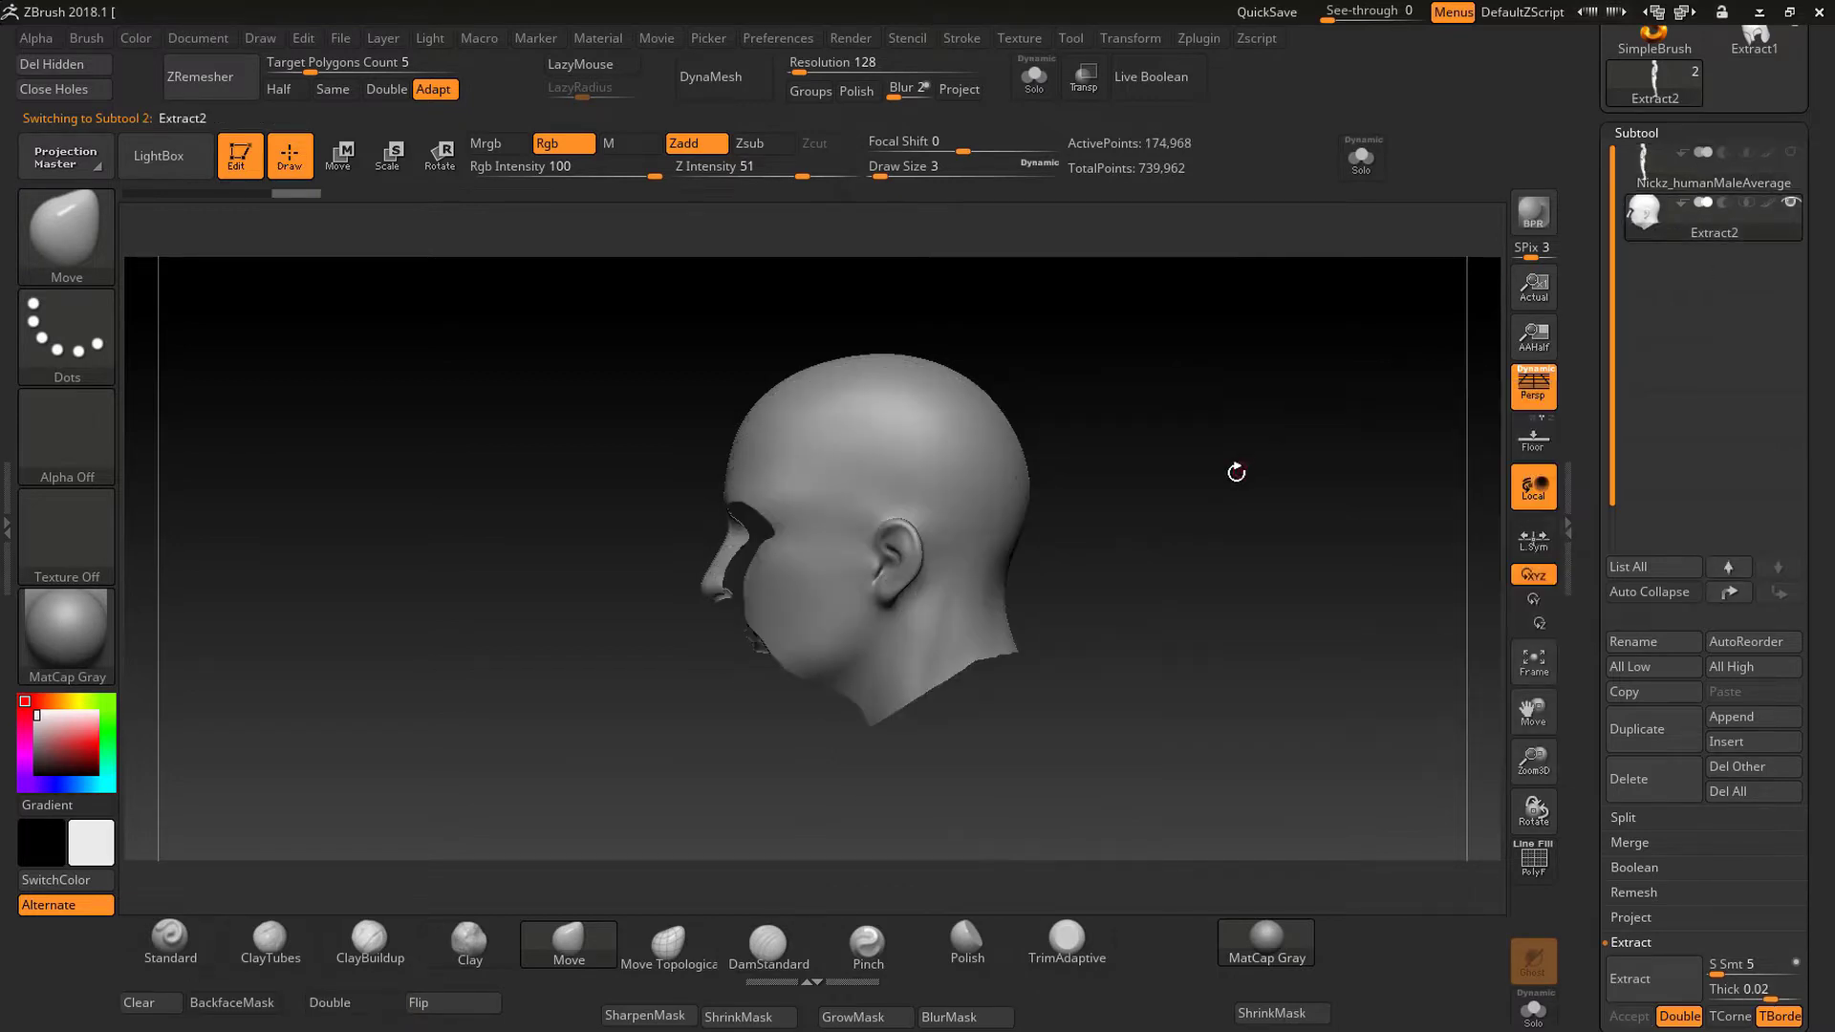
pyautogui.moveTo(1236, 472)
pyautogui.mouseDown()
pyautogui.moveTo(1110, 536)
pyautogui.moveTo(1550, 902)
pyautogui.mouseUp()
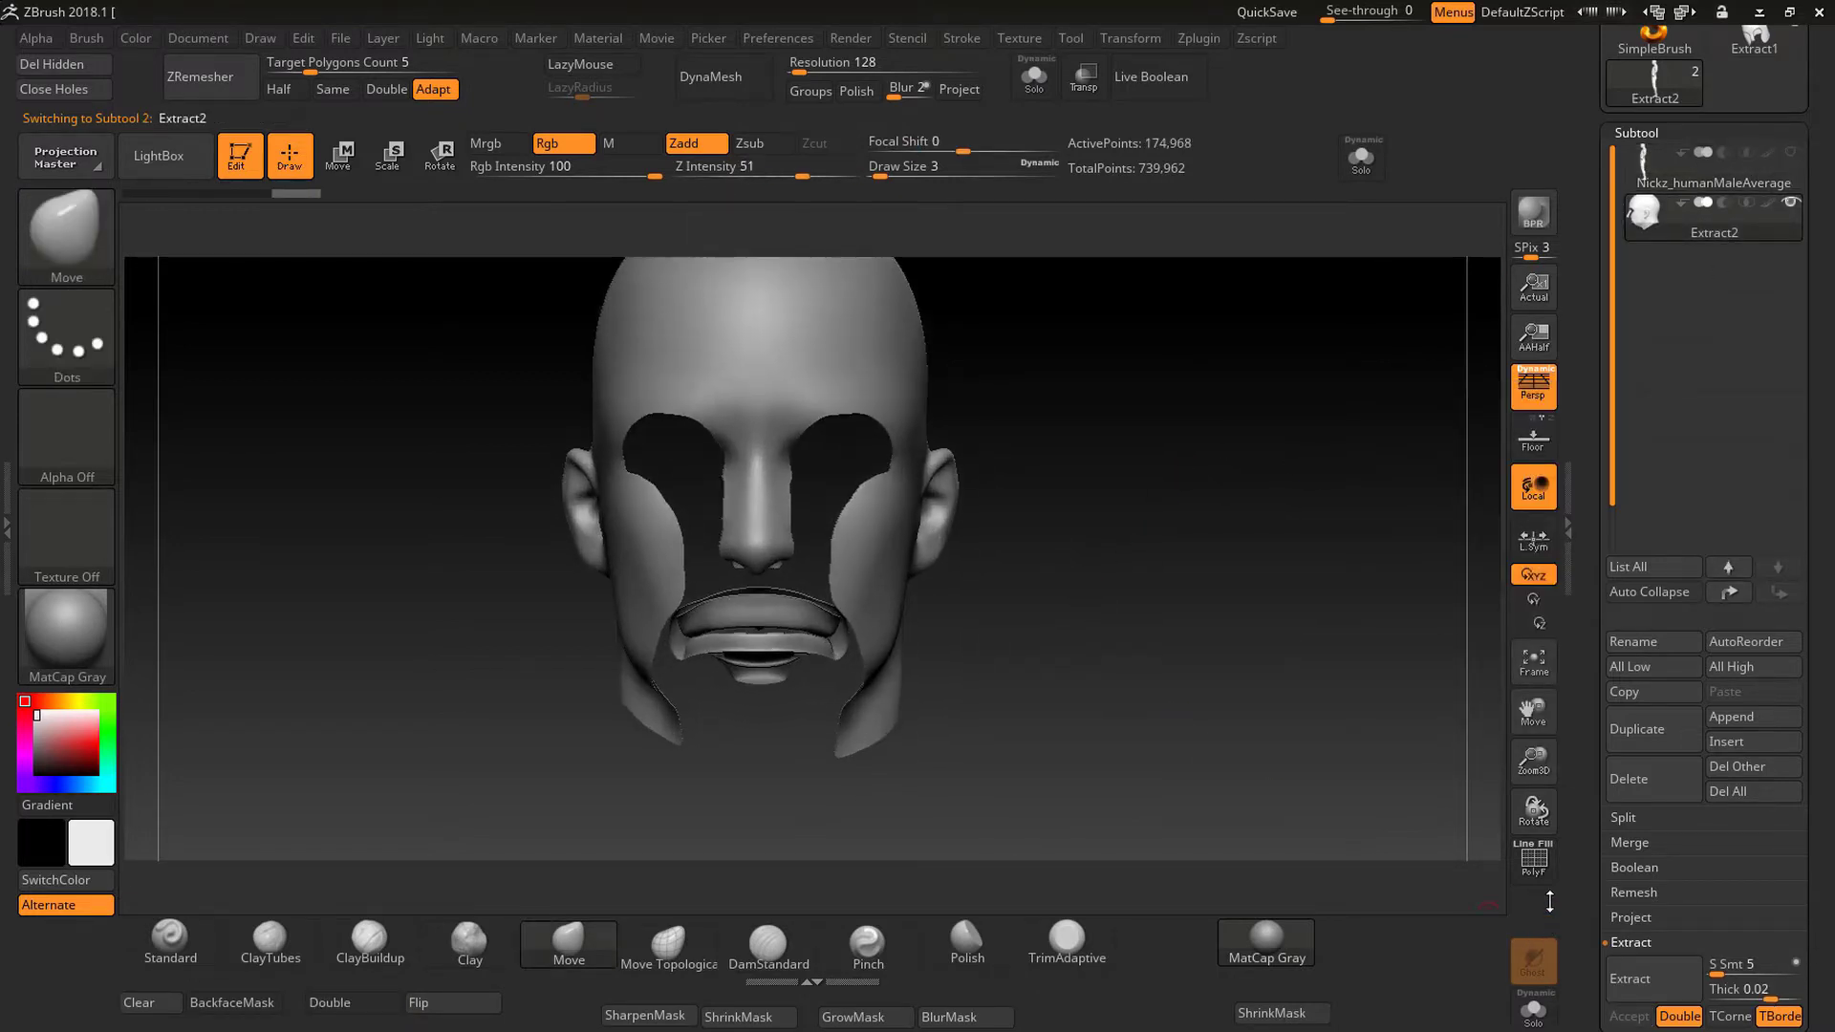
# Step: With PolyF on, lasso-mask the lips and chin and make them their own polygroup
pyautogui.click(1533, 860)
pyautogui.keyDown('ctrl'); pyautogui.moveTo(956, 676); pyautogui.dragTo(1036, 765, button='right'); pyautogui.keyUp('ctrl')
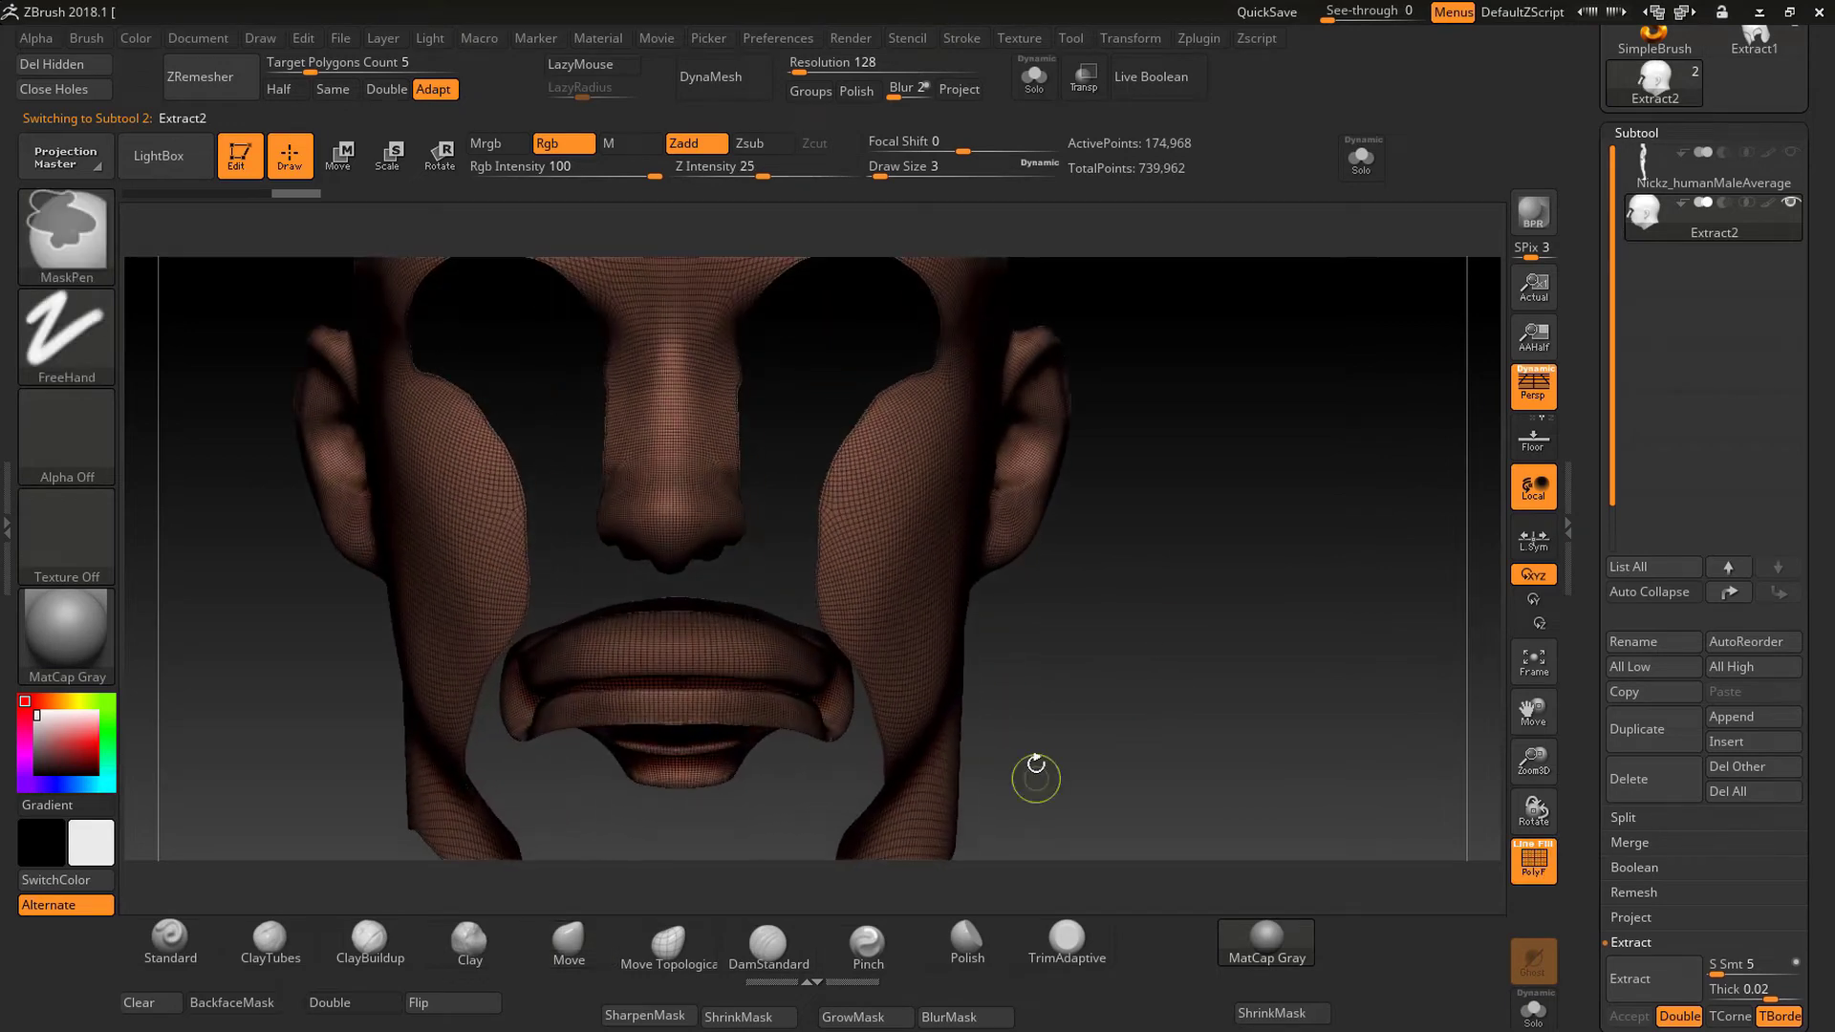
pyautogui.moveTo(1037, 765)
pyautogui.keyDown('alt'); pyautogui.mouseDown()
pyautogui.moveTo(1068, 654)
pyautogui.moveTo(836, 614)
pyautogui.mouseUp(); pyautogui.keyUp('alt')
pyautogui.moveTo(827, 519)
pyautogui.mouseDown(button='right')
pyautogui.moveTo(814, 662)
pyautogui.moveTo(808, 648)
pyautogui.moveTo(746, 689)
pyautogui.mouseUp(button='right')
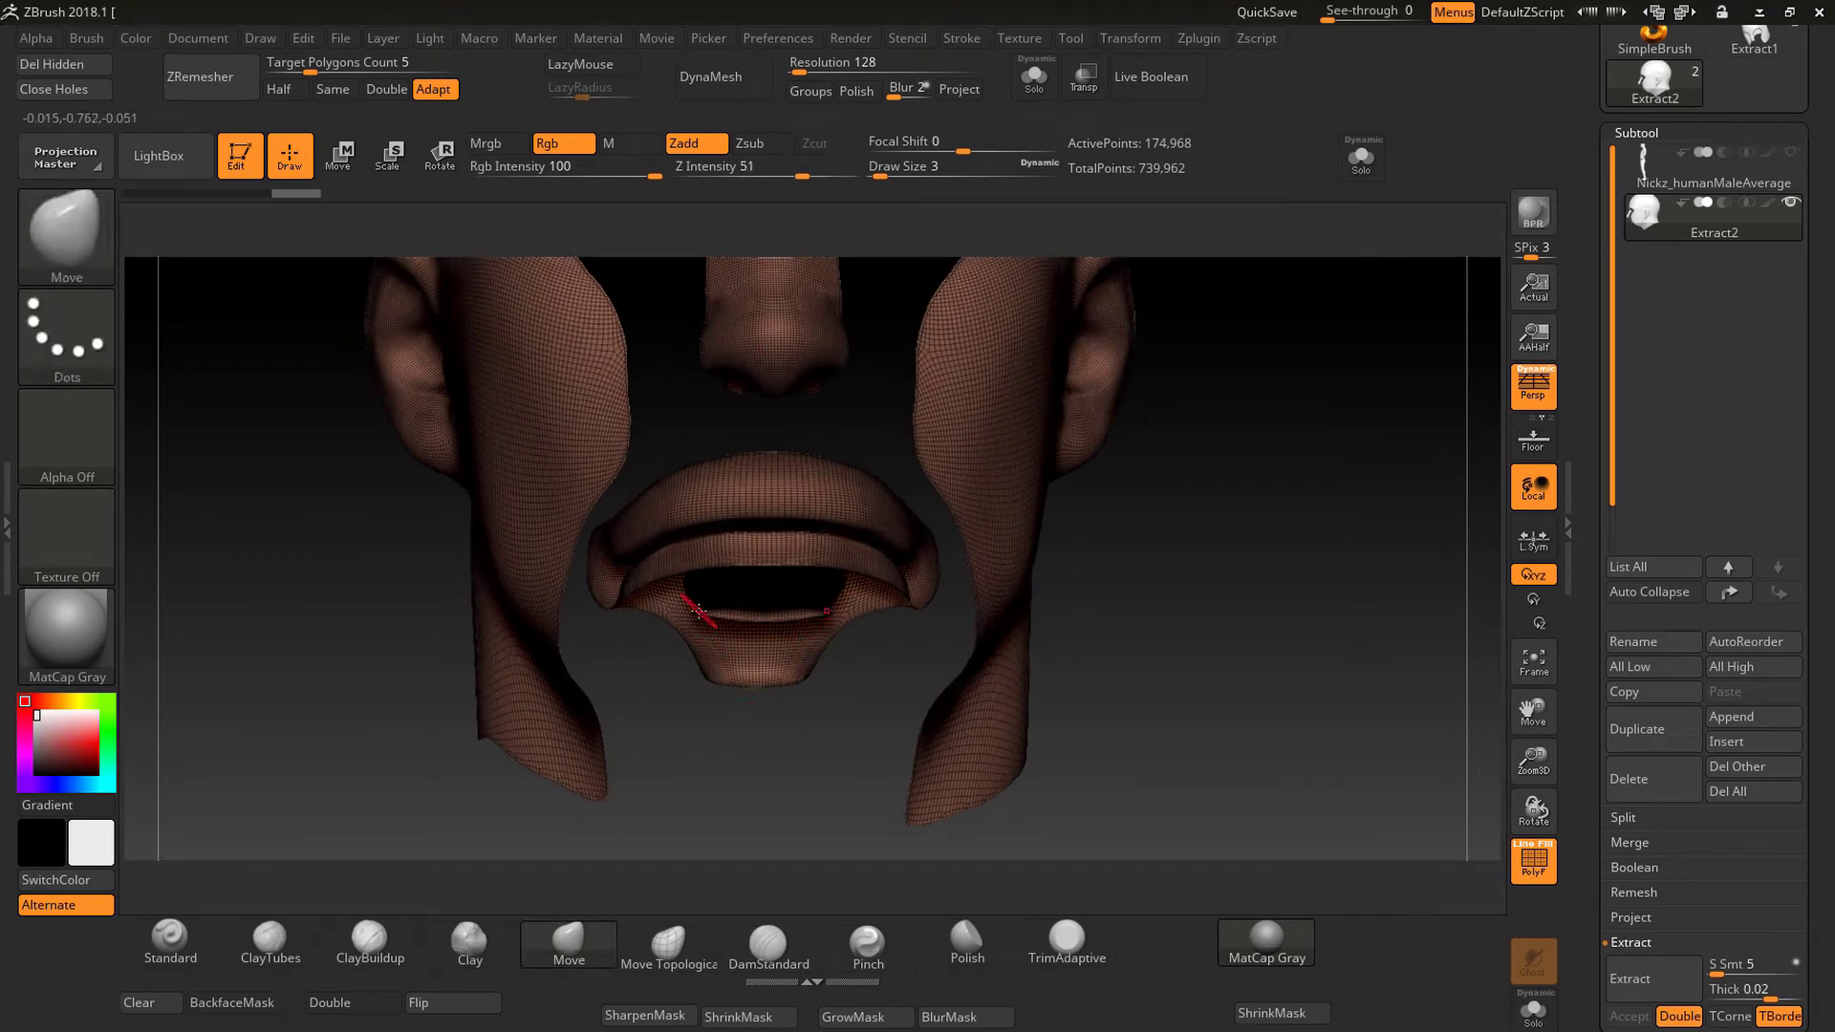
pyautogui.press('ctrl')
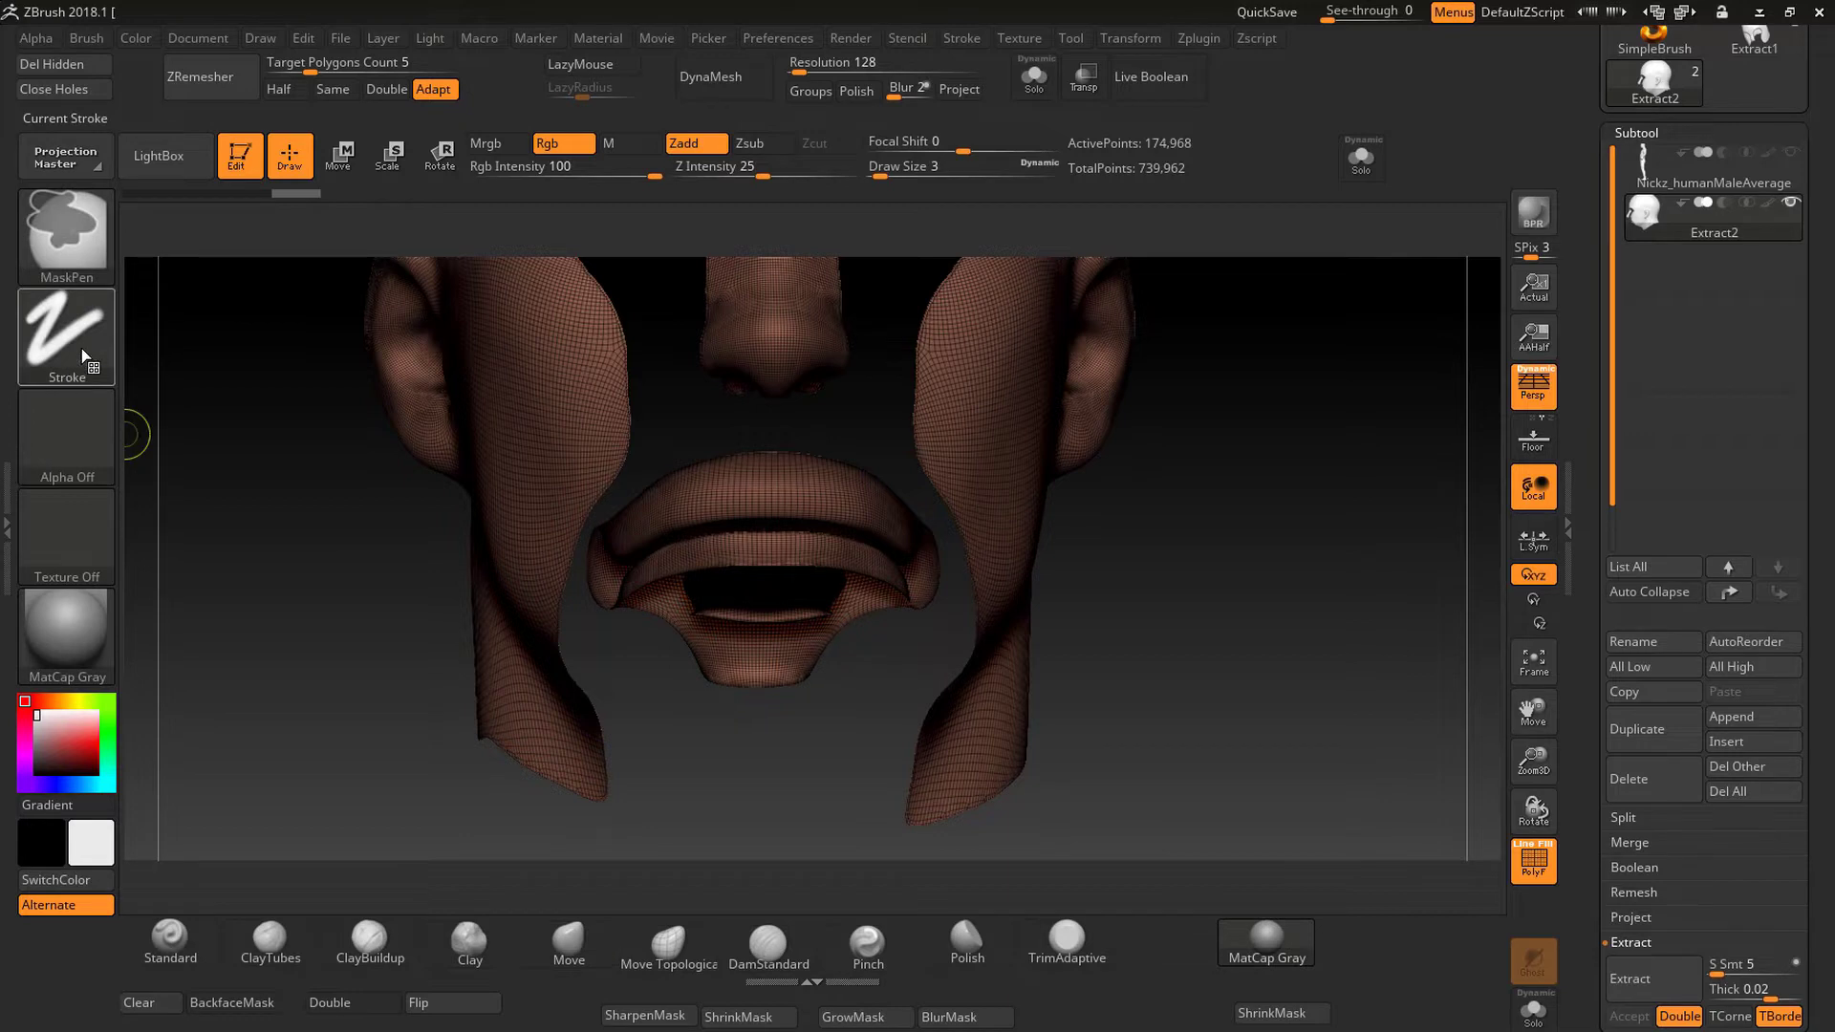
pyautogui.keyDown('ctrl'); pyautogui.click(67, 339); pyautogui.keyUp('ctrl')
pyautogui.keyDown('ctrl'); pyautogui.click(377, 401); pyautogui.keyUp('ctrl')
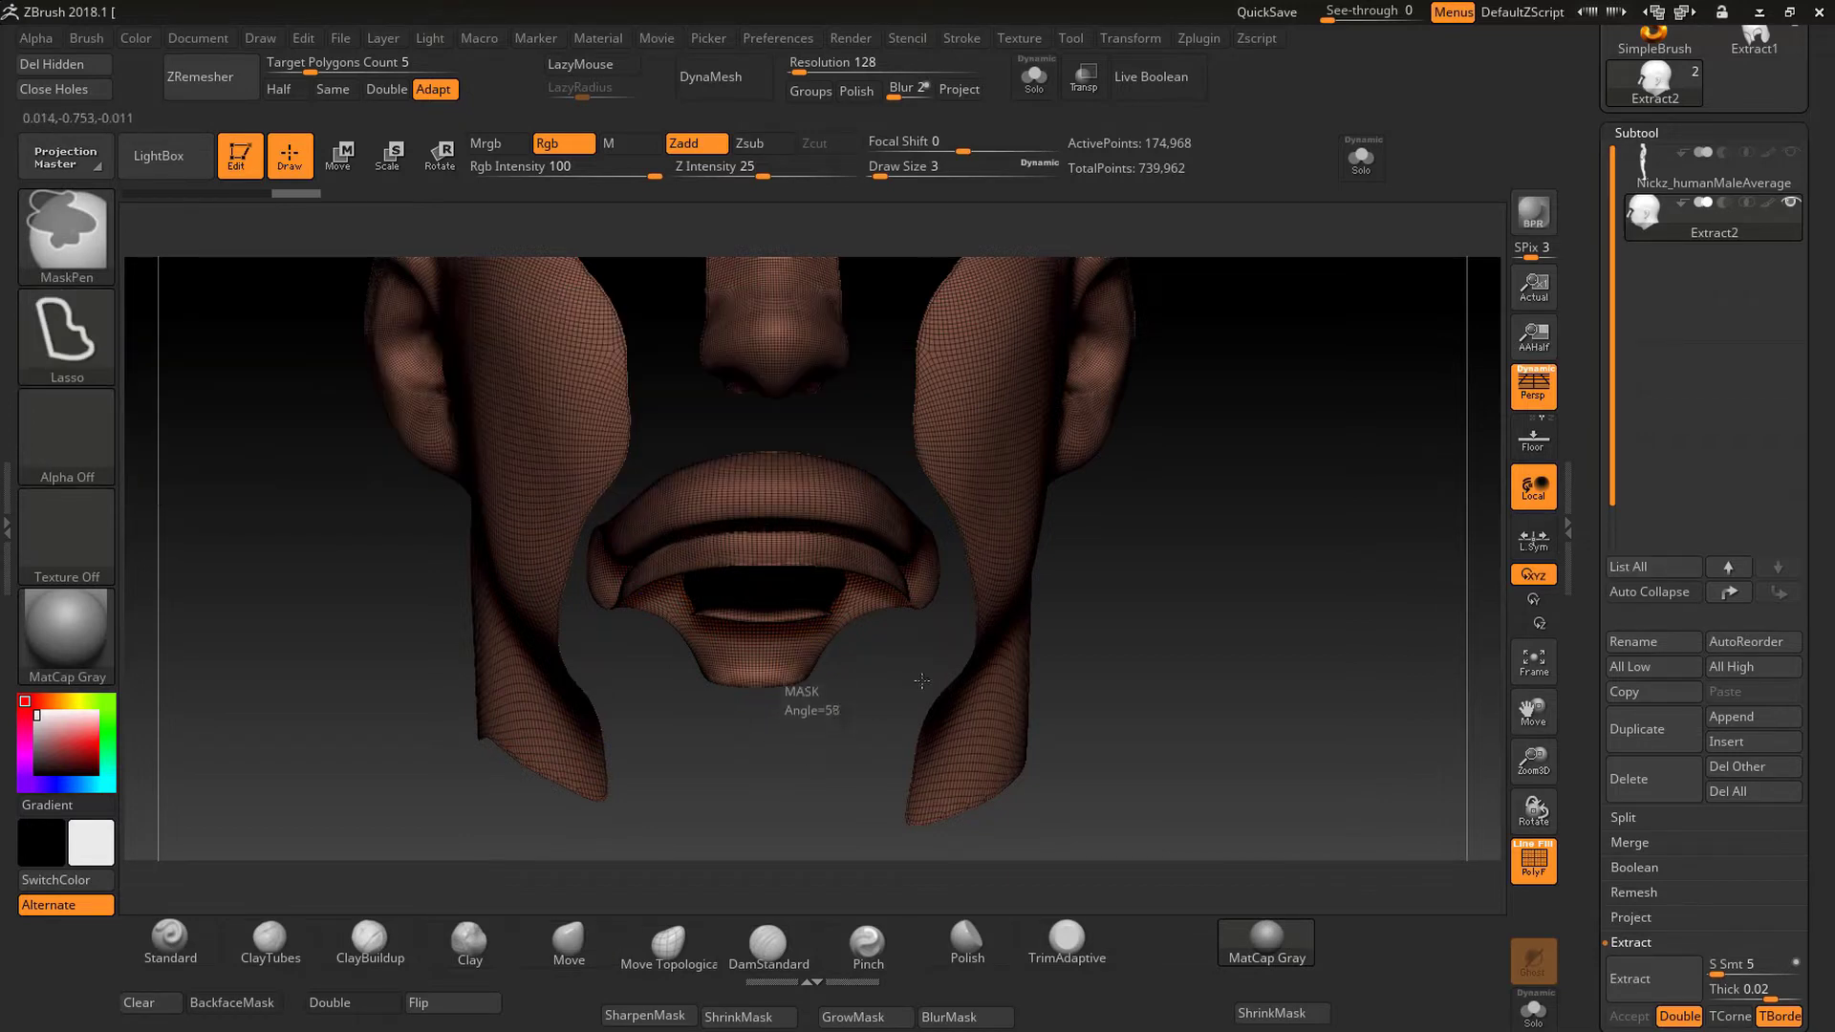
pyautogui.moveTo(921, 680)
pyautogui.keyDown('ctrl'); pyautogui.mouseDown()
pyautogui.moveTo(862, 453)
pyautogui.moveTo(740, 450)
pyautogui.moveTo(600, 507)
pyautogui.moveTo(726, 741)
pyautogui.moveTo(811, 779)
pyautogui.moveTo(923, 559)
pyautogui.moveTo(1087, 542)
pyautogui.moveTo(940, 607)
pyautogui.mouseUp(); pyautogui.keyUp('ctrl')
pyautogui.hotkey('ctrl', 'w')
pyautogui.press('b')
pyautogui.press('m')
pyautogui.press('v')
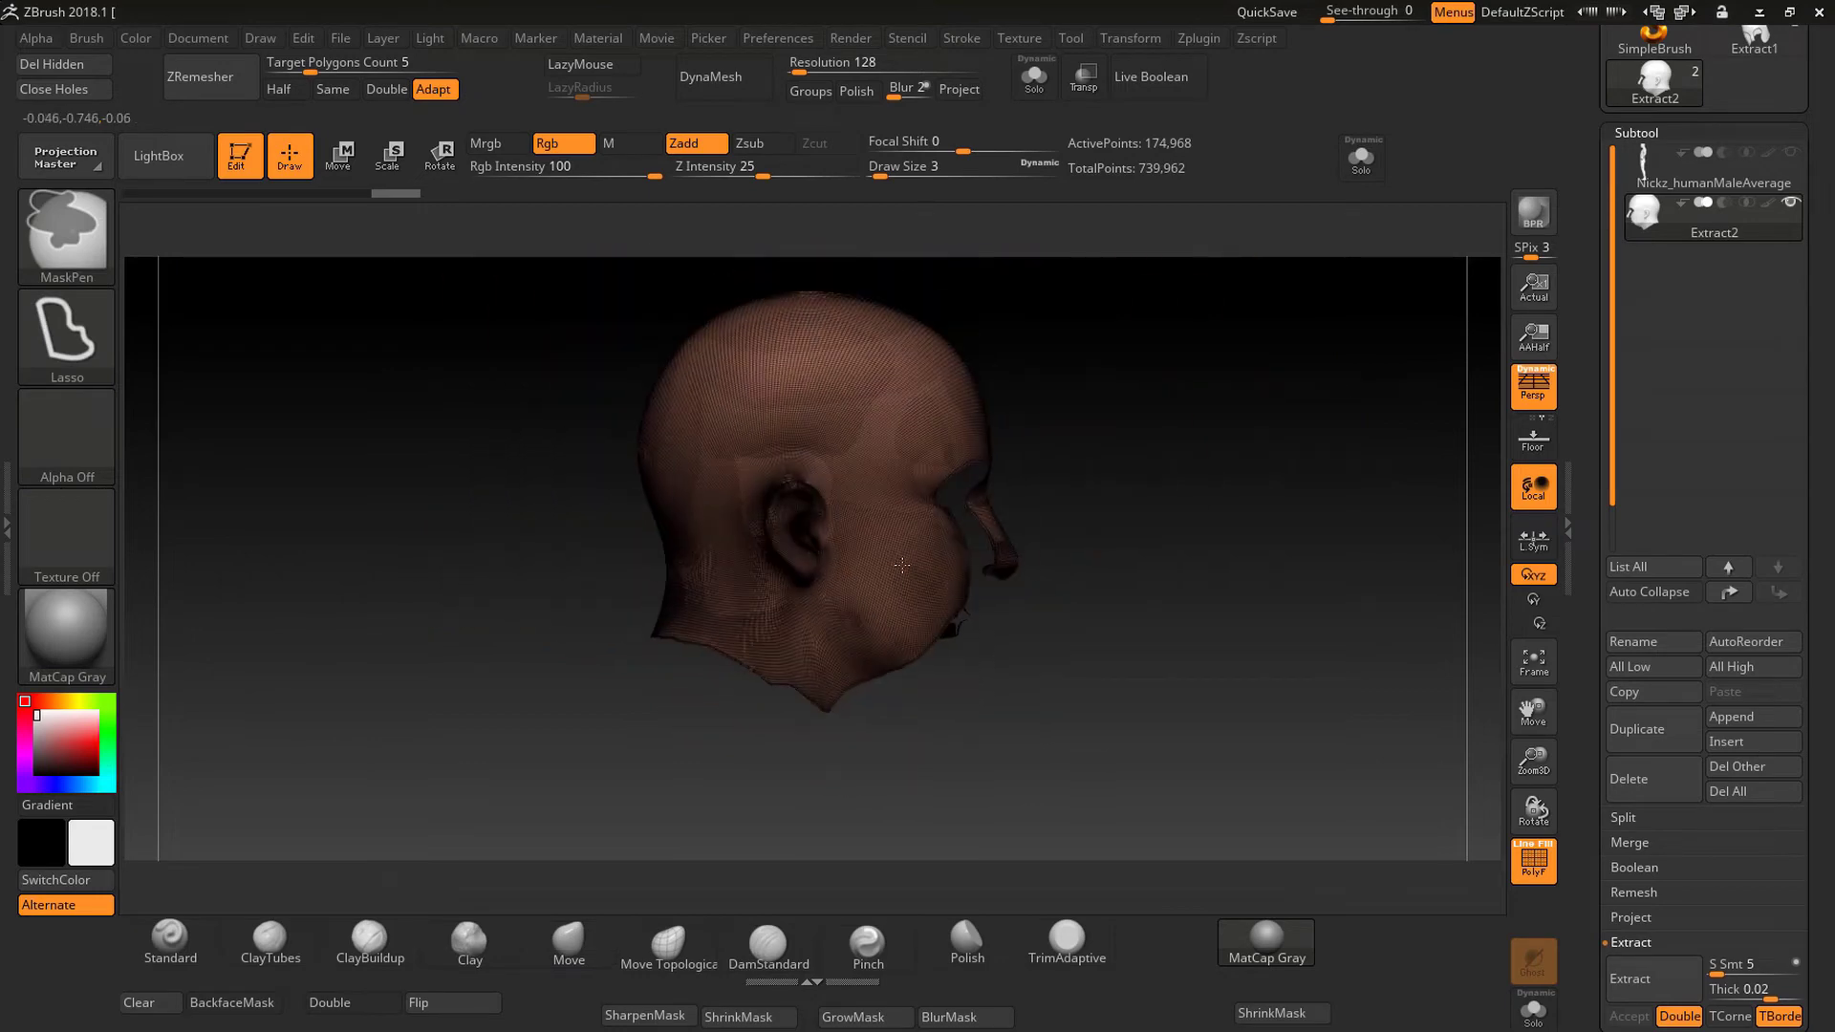
# Step: Hide the back and crown of the shell, leaving nose, lips and cheek pieces
pyautogui.moveTo(1002, 656); pyautogui.dragTo(1040, 679)
pyautogui.hotkey('shift', 'f')
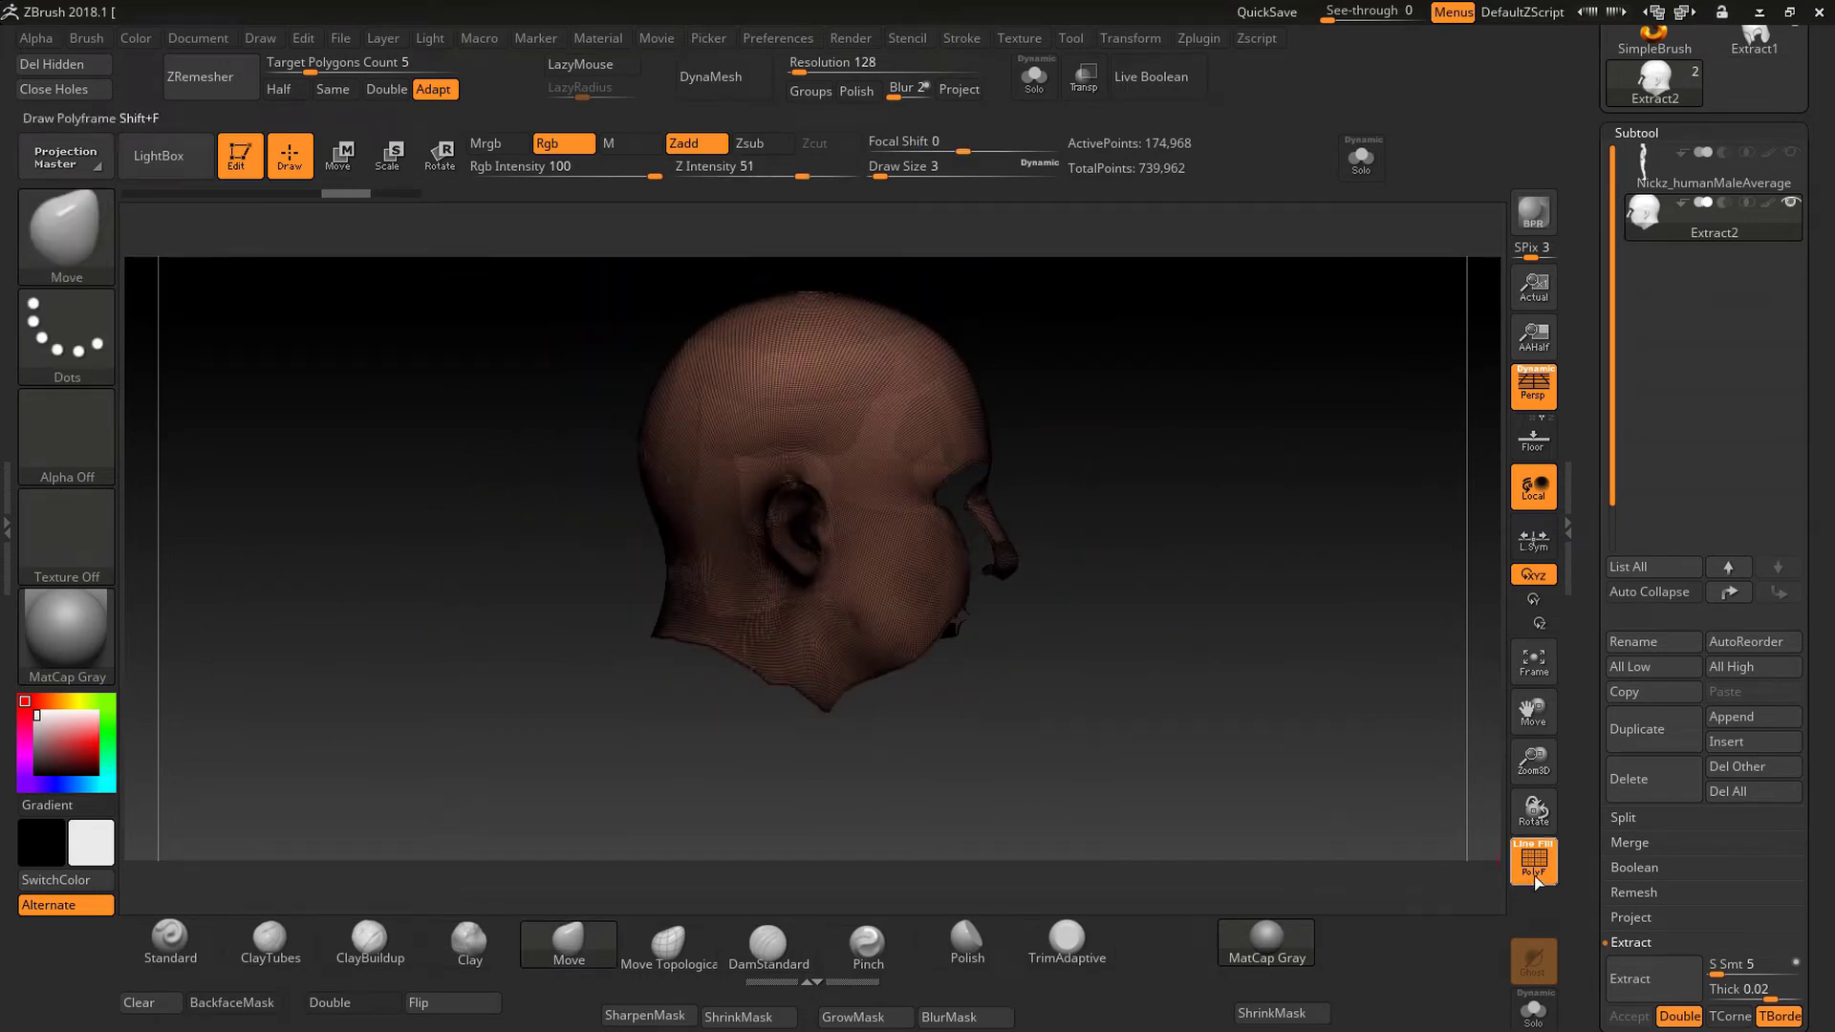
pyautogui.moveTo(1134, 622); pyautogui.dragTo(1071, 646)
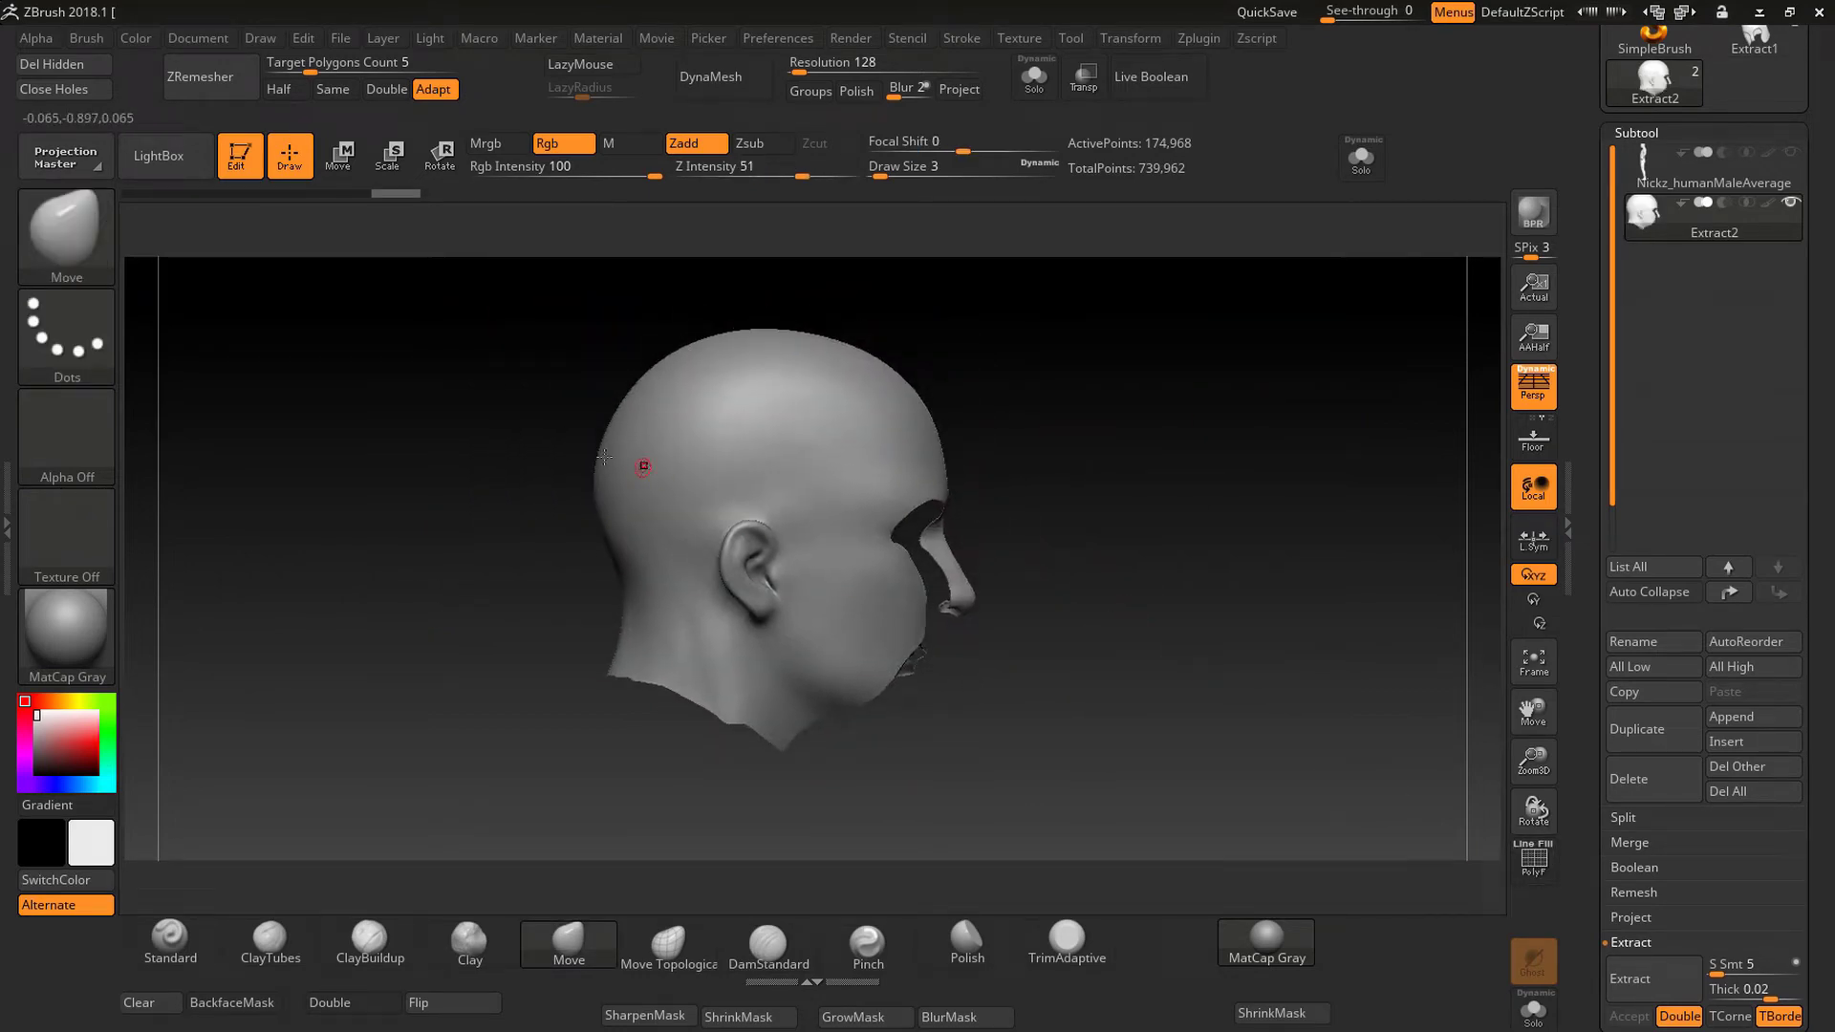
pyautogui.keyDown('ctrl'); pyautogui.click(67, 335); pyautogui.keyUp('ctrl')
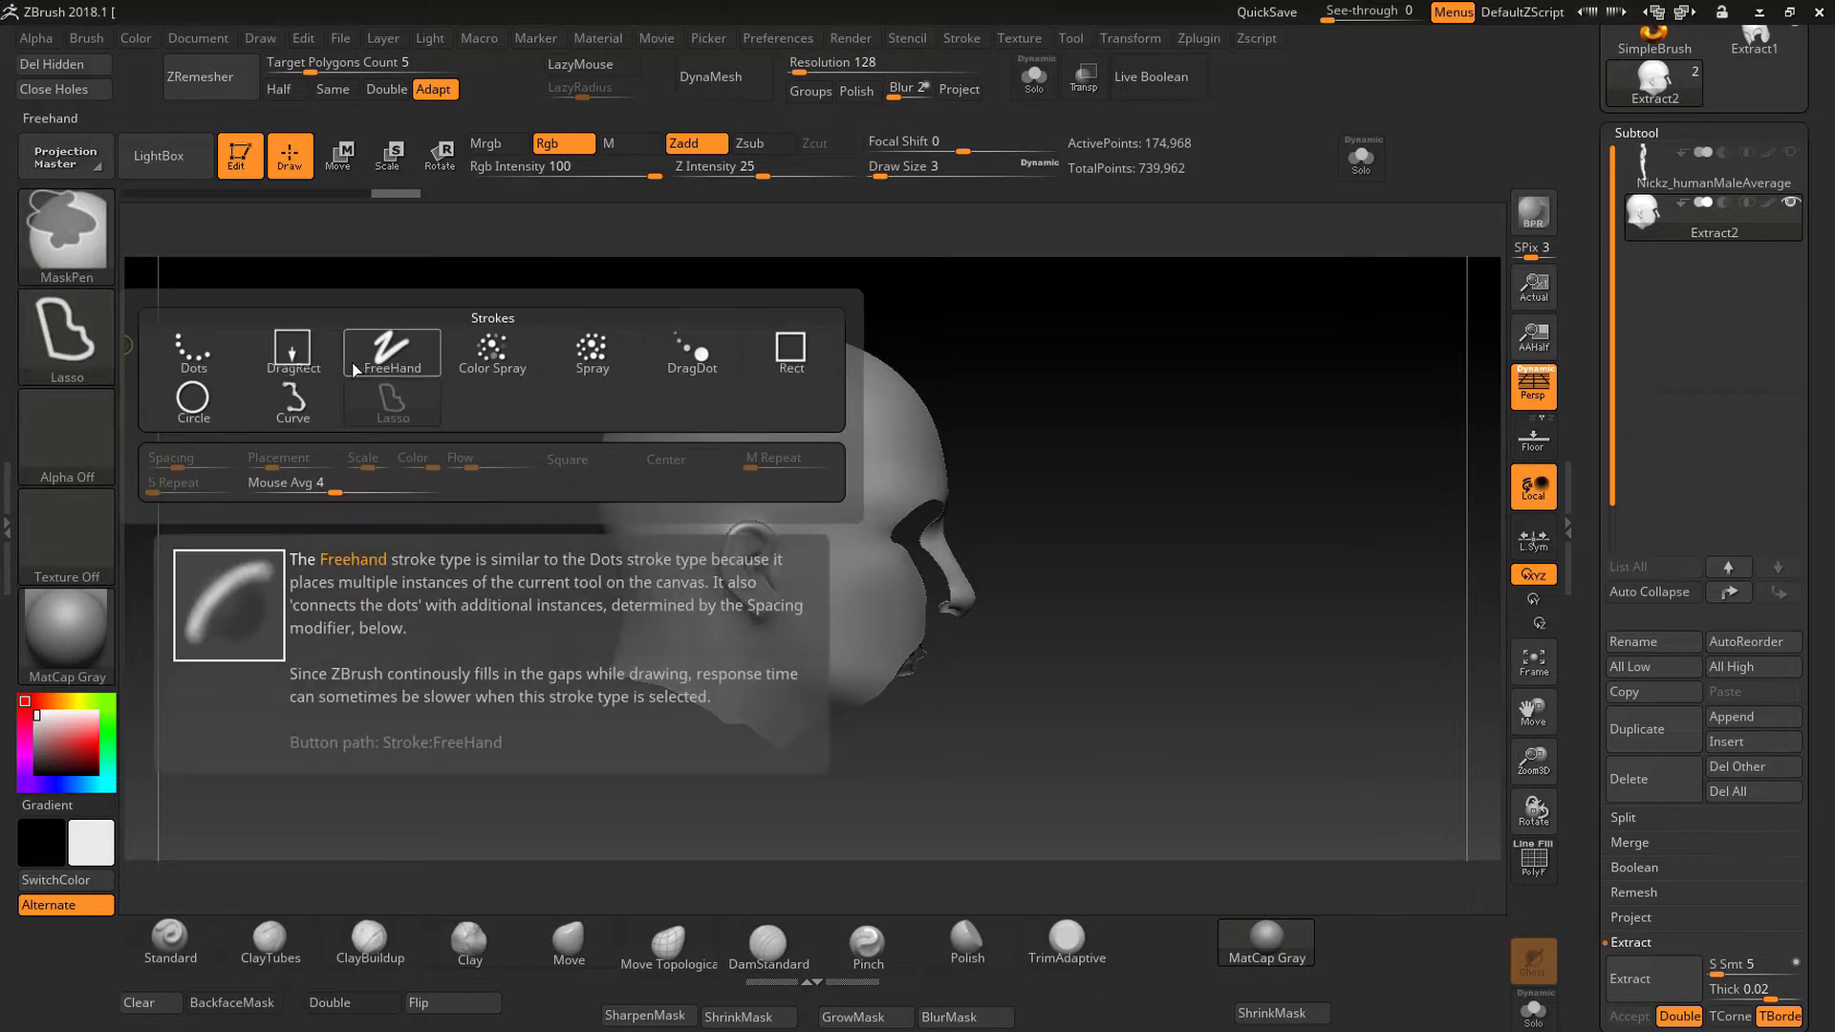
pyautogui.click(383, 356)
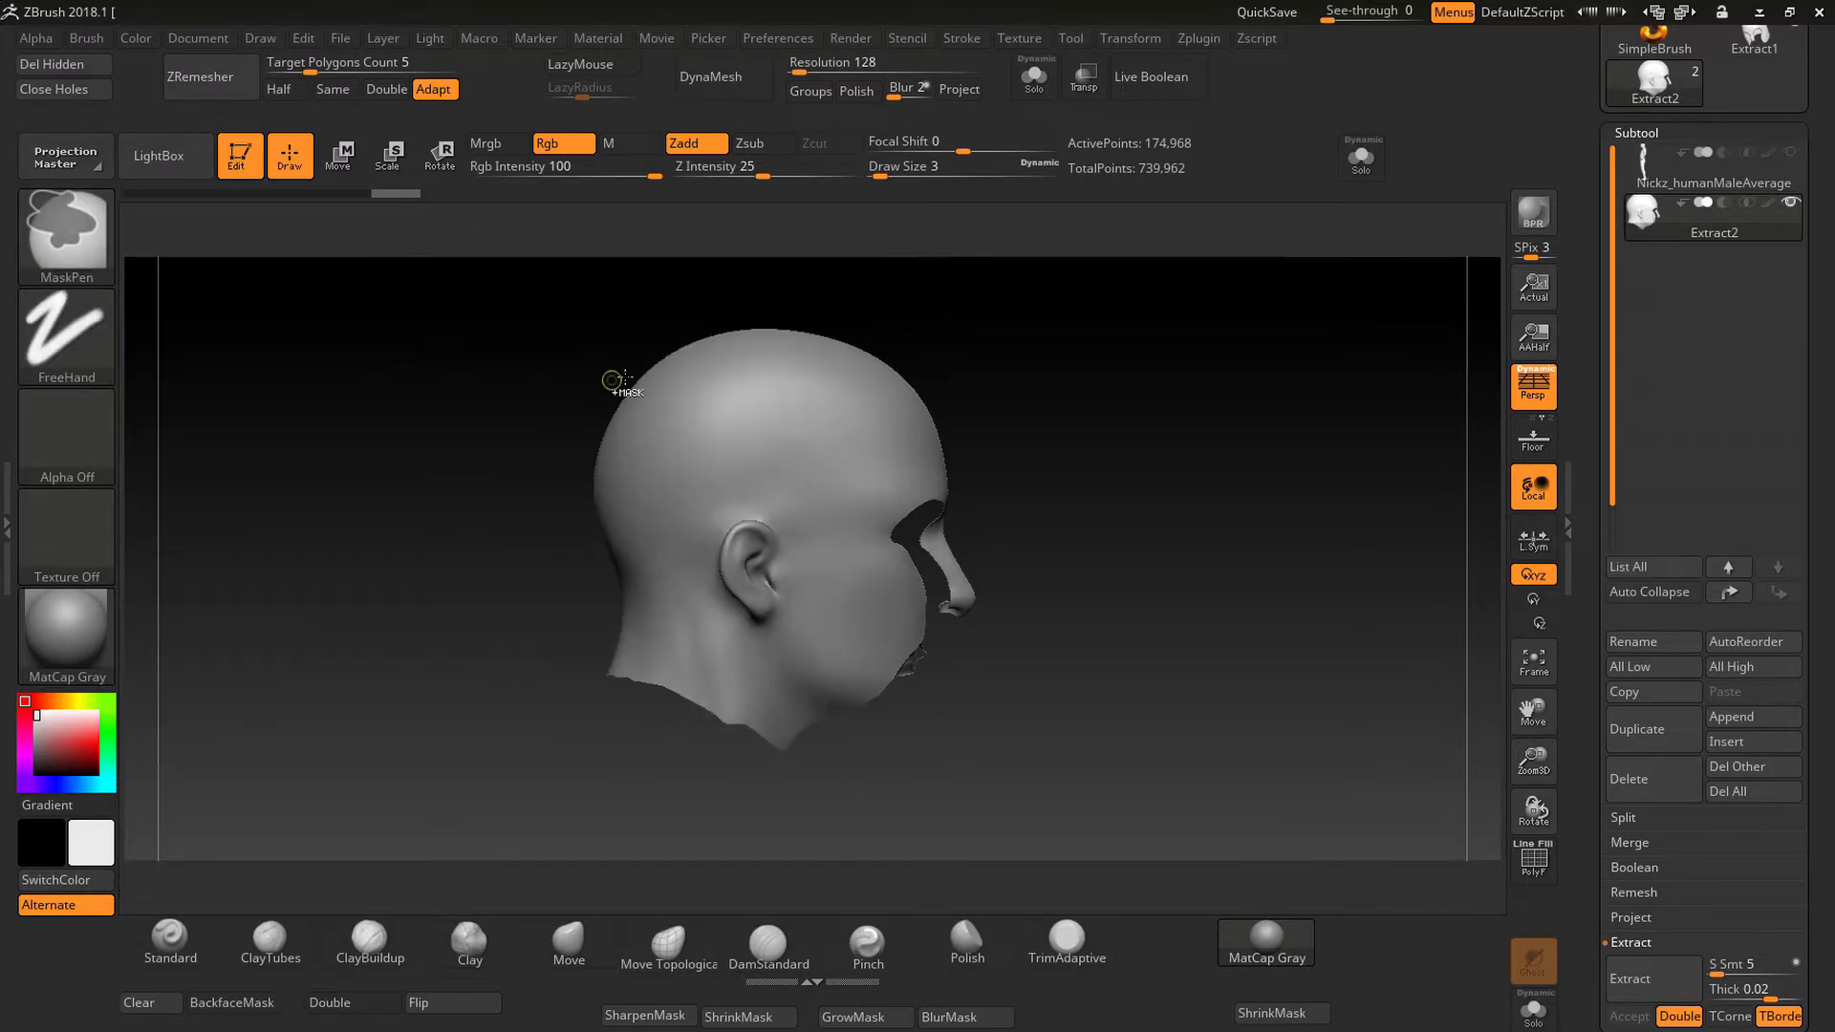
pyautogui.keyDown('ctrl'); pyautogui.moveTo(561, 328); pyautogui.dragTo(984, 439); pyautogui.keyUp('ctrl')
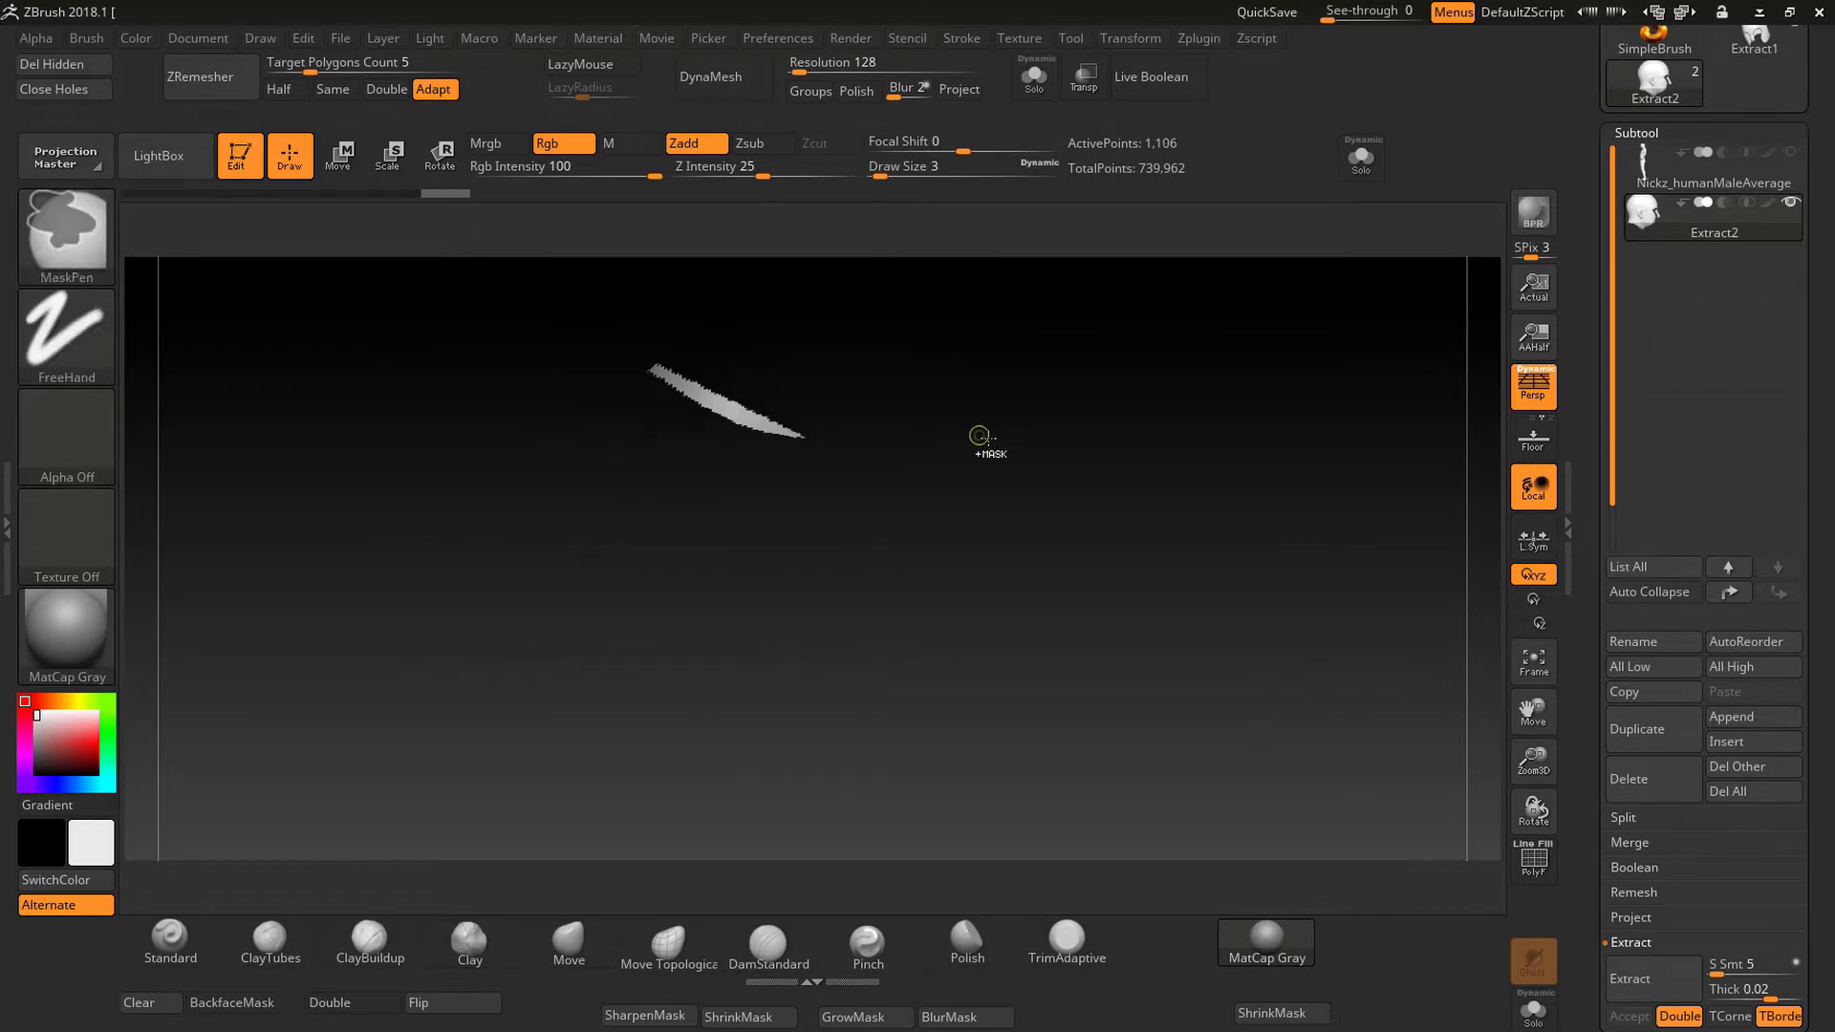
pyautogui.moveTo(999, 573)
pyautogui.mouseDown()
pyautogui.moveTo(947, 622)
pyautogui.moveTo(1010, 613)
pyautogui.moveTo(1024, 586)
pyautogui.mouseUp()
pyautogui.hotkey('ctrl', 'shift')
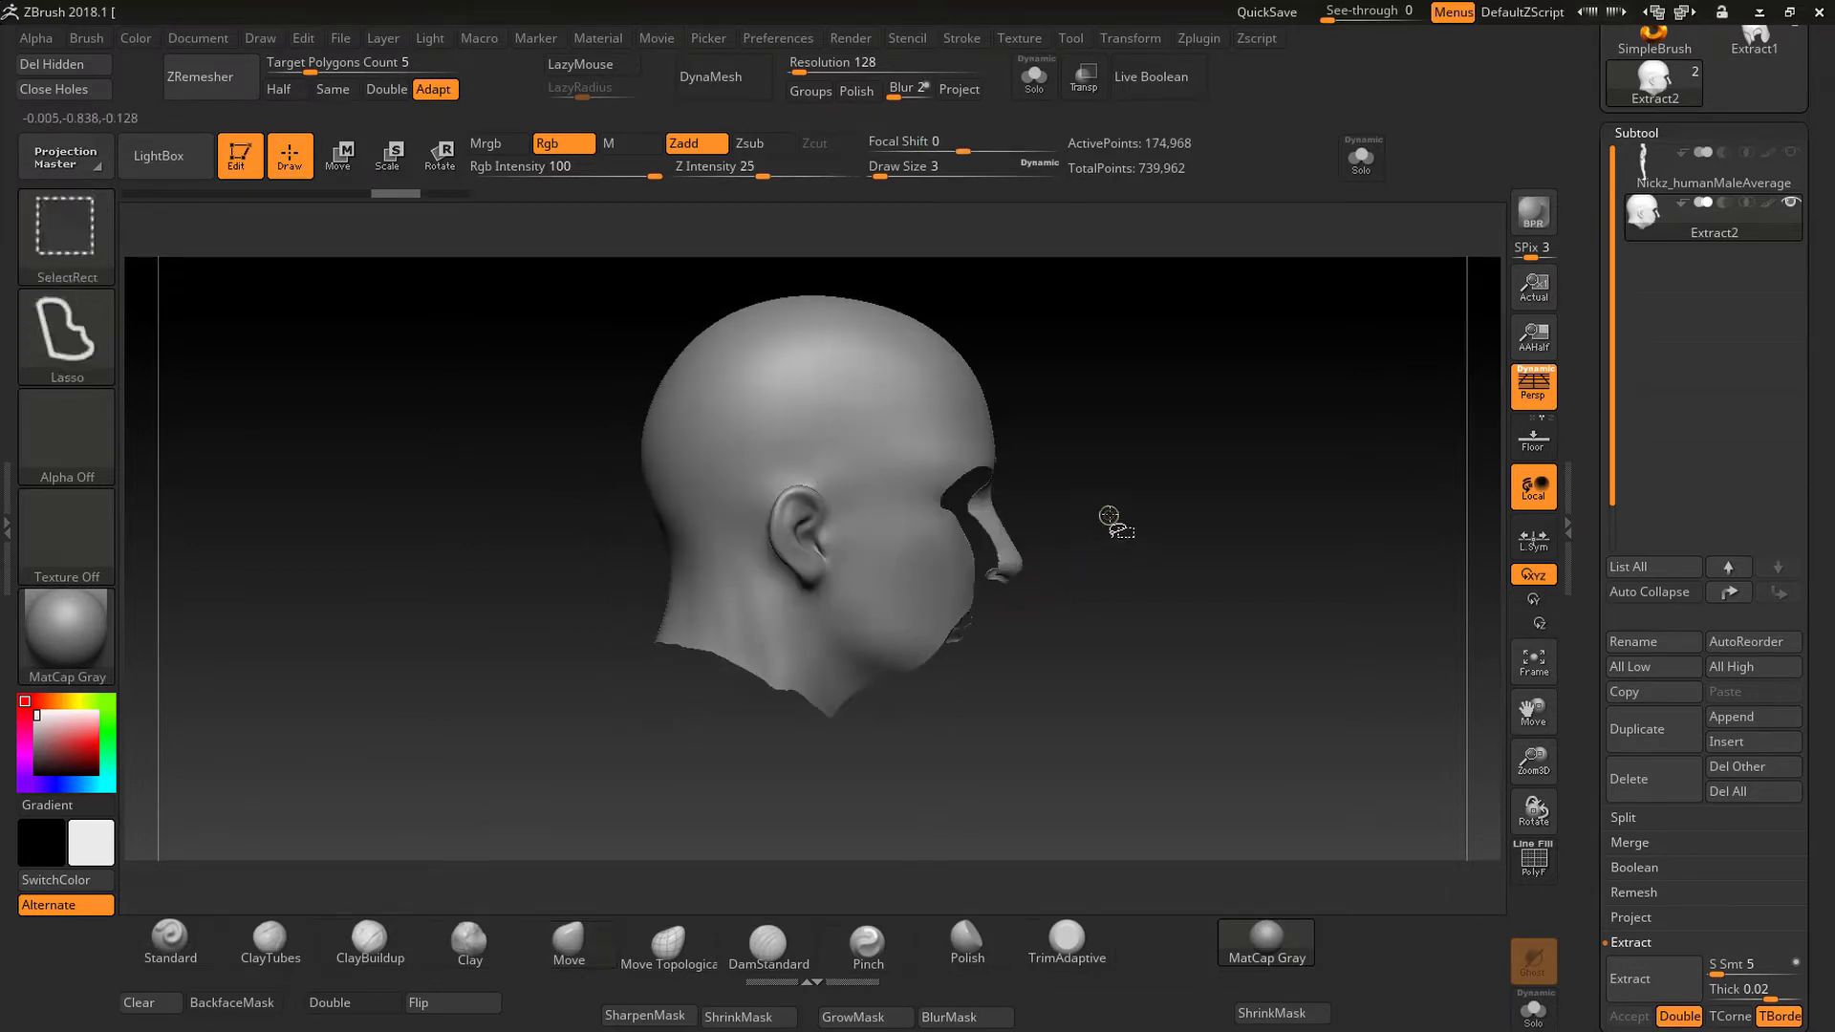
pyautogui.moveTo(943, 521)
pyautogui.keyDown('ctrl'); pyautogui.keyDown('shift'); pyautogui.mouseDown()
pyautogui.moveTo(594, 758)
pyautogui.moveTo(741, 271)
pyautogui.moveTo(1128, 499)
pyautogui.moveTo(1084, 363)
pyautogui.moveTo(1112, 485)
pyautogui.moveTo(728, 429)
pyautogui.mouseUp(); pyautogui.keyUp('shift'); pyautogui.keyUp('ctrl')
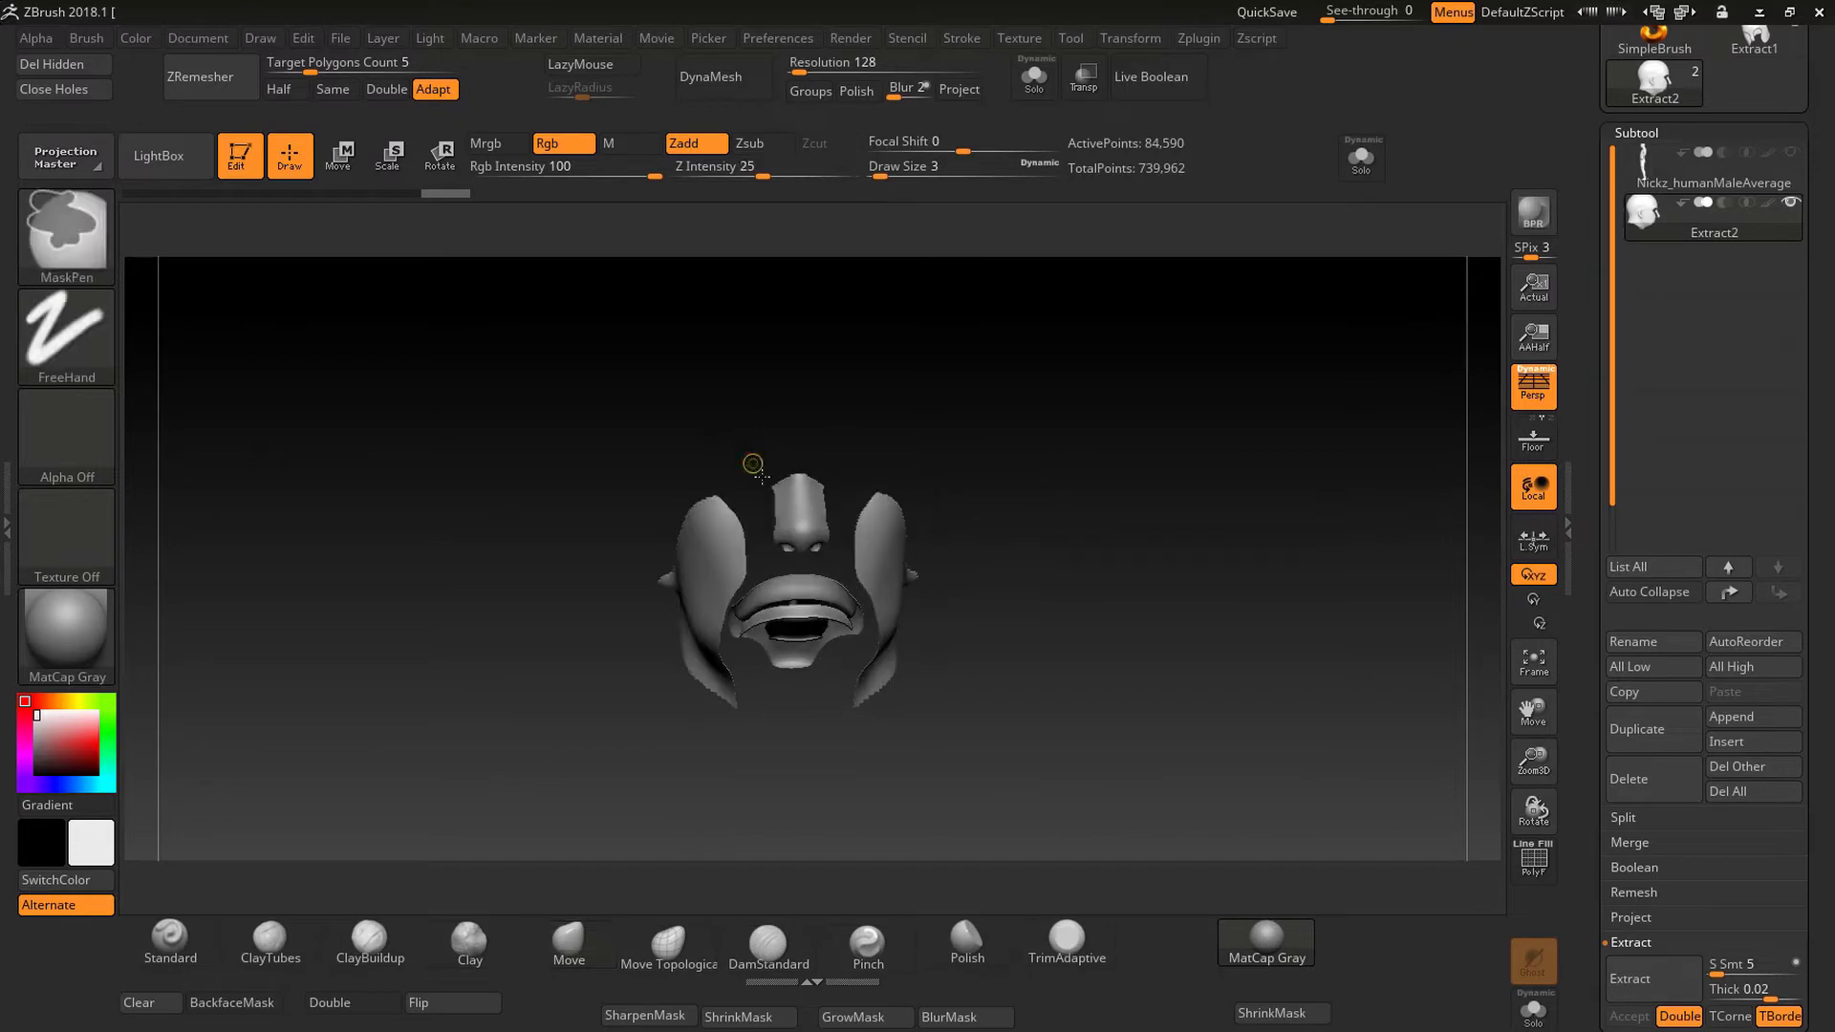
# Step: Unhide the whole Extract2 shell and lasso-mask across the lips and chin
pyautogui.keyDown('ctrl'); pyautogui.moveTo(765, 497); pyautogui.dragTo(850, 625); pyautogui.keyUp('ctrl')
pyautogui.moveTo(842, 694); pyautogui.dragTo(855, 683)
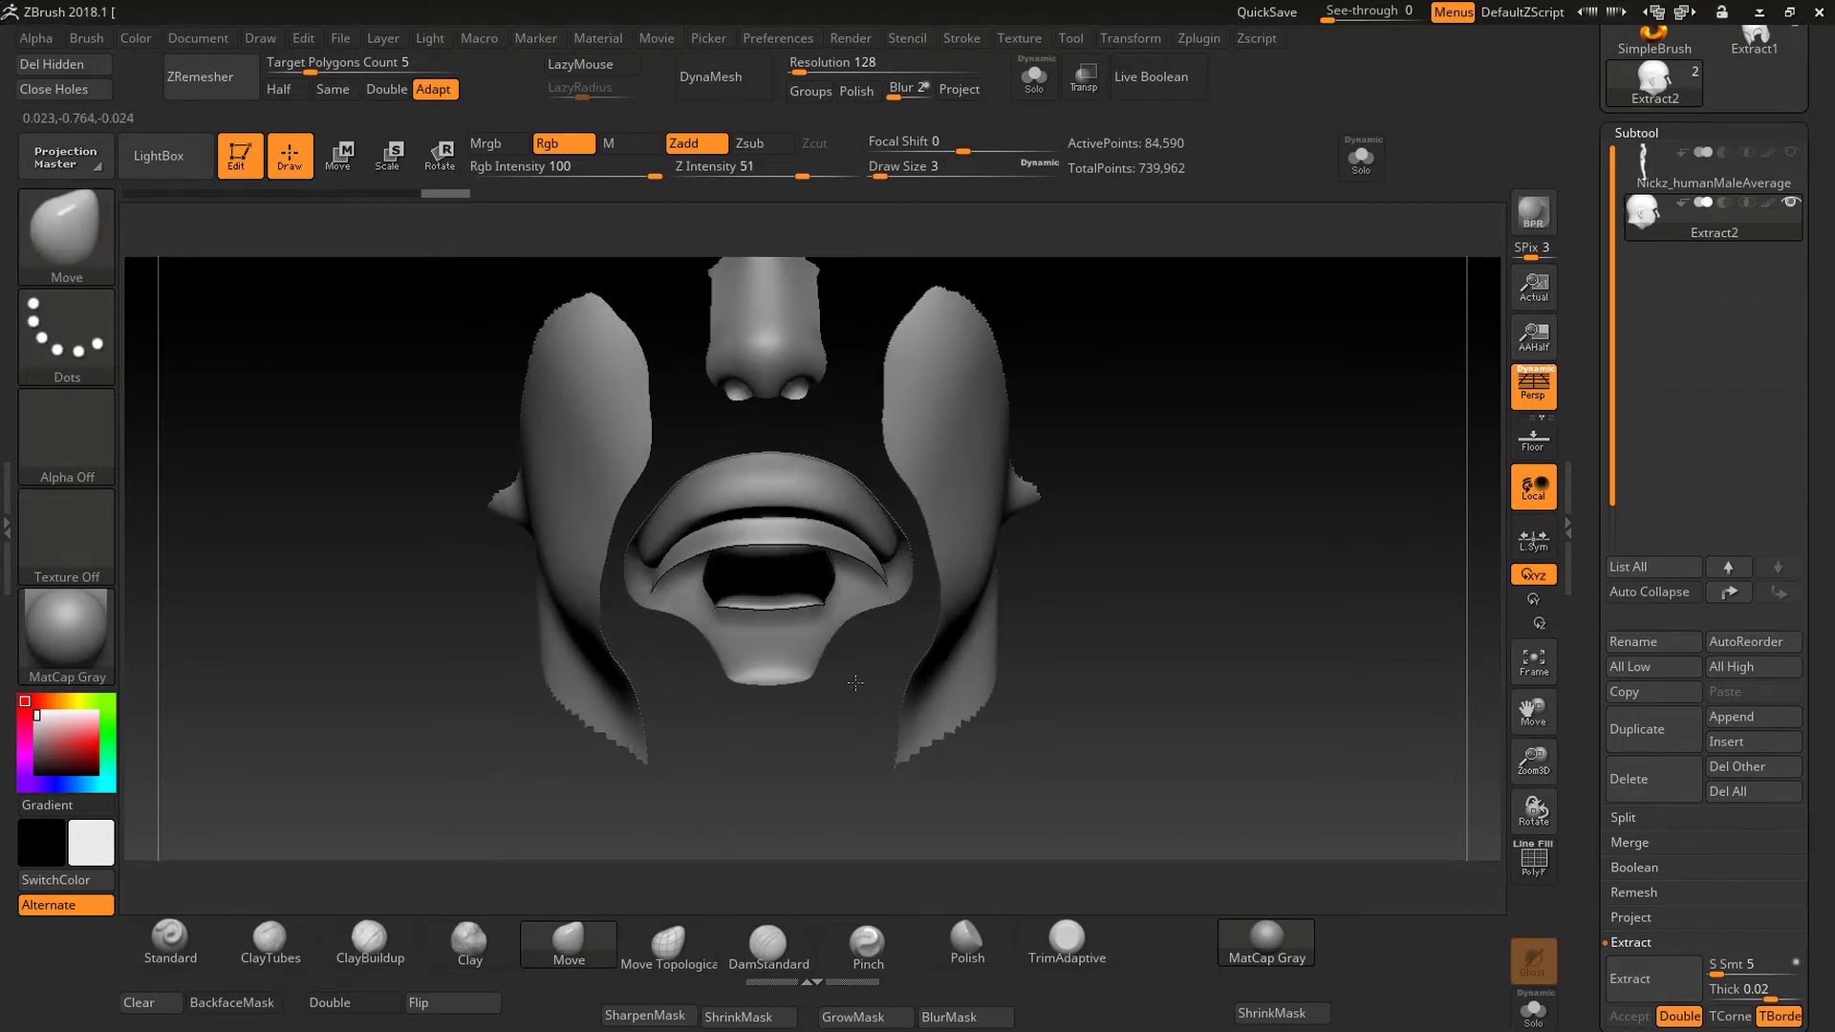
pyautogui.hotkey('ctrl', 'shift')
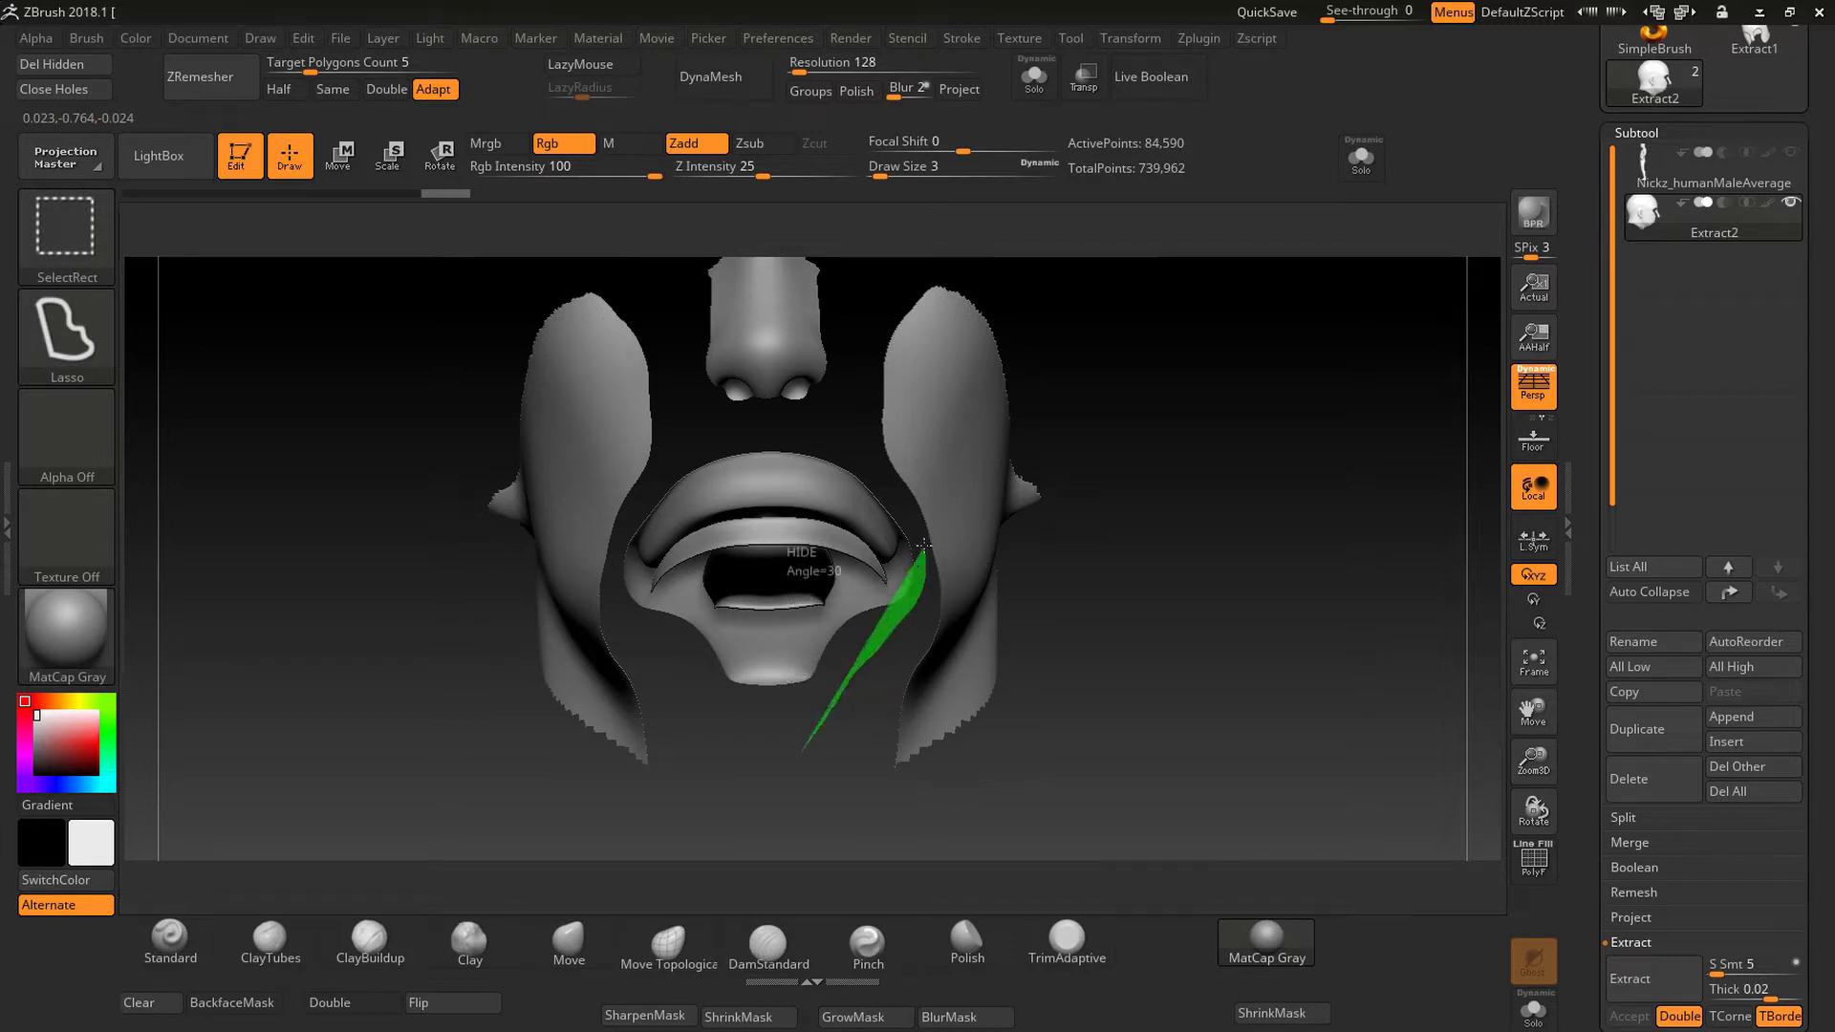
pyautogui.keyDown('ctrl'); pyautogui.keyDown('shift'); pyautogui.moveTo(925, 575); pyautogui.dragTo(946, 588); pyautogui.keyUp('shift'); pyautogui.keyUp('ctrl')
pyautogui.hotkey('ctrl', 'z')
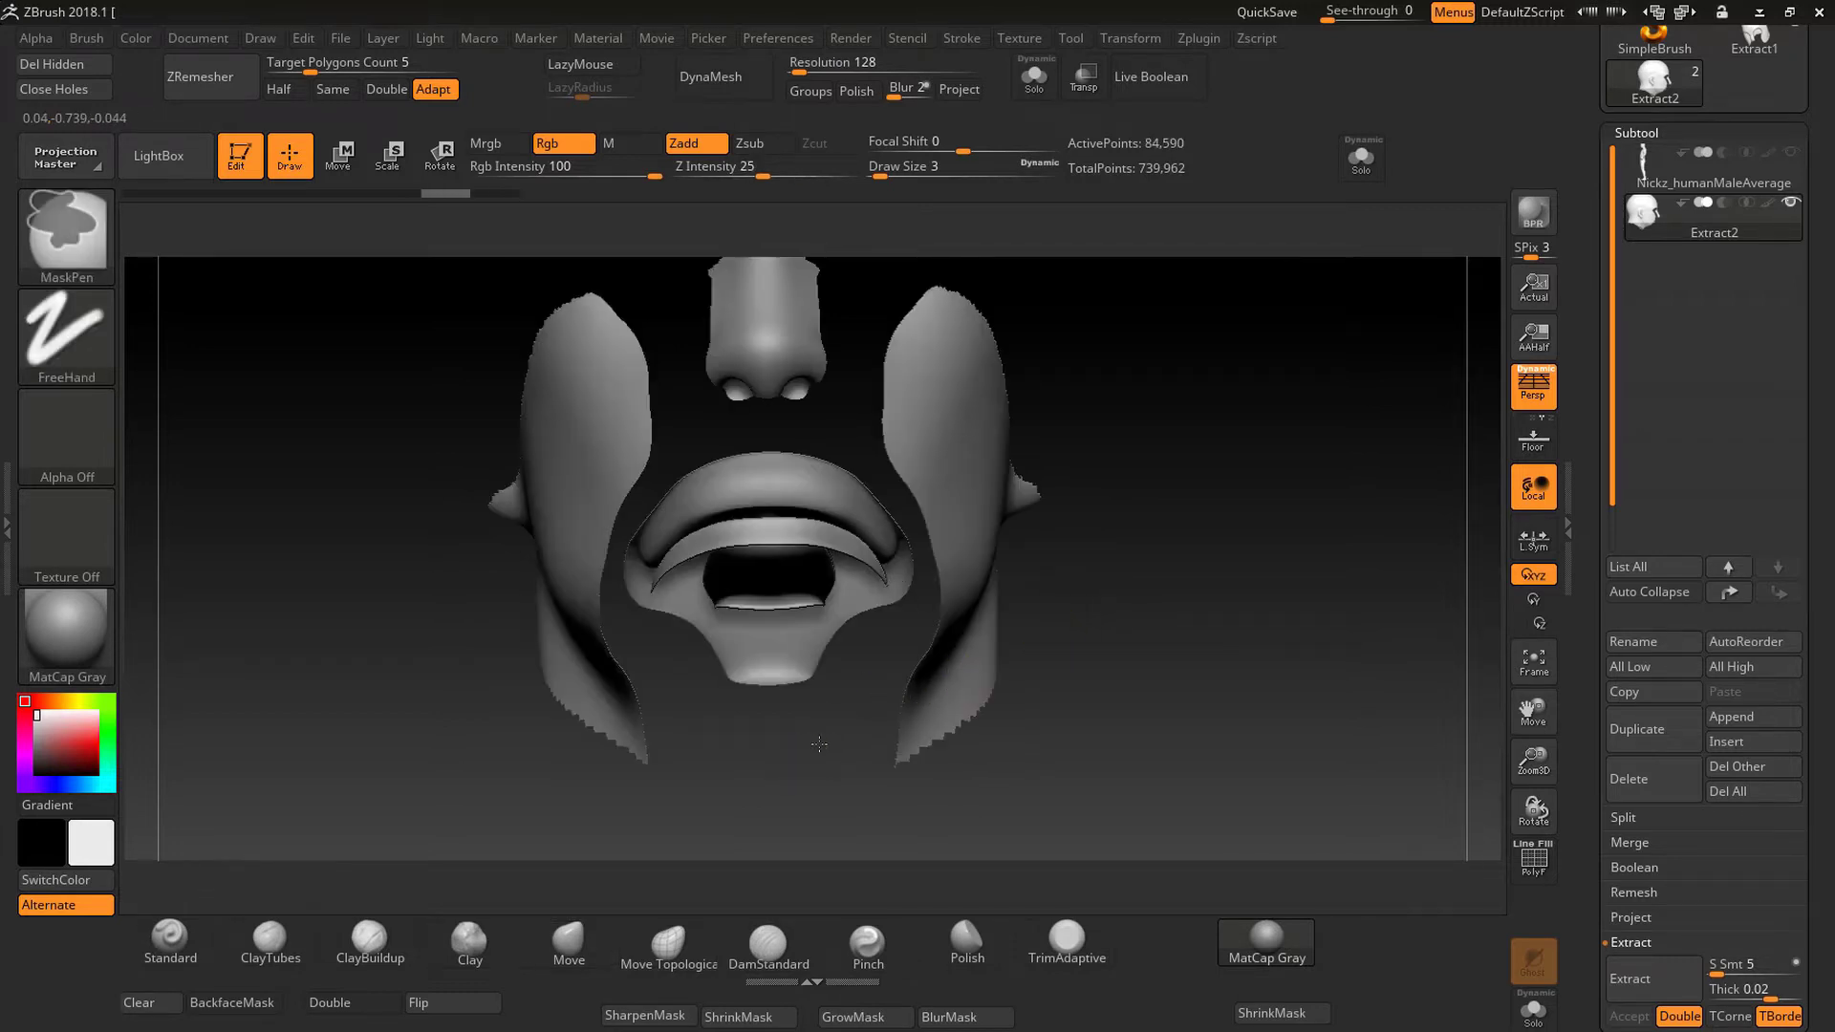
pyautogui.click(35, 335)
pyautogui.click(369, 421)
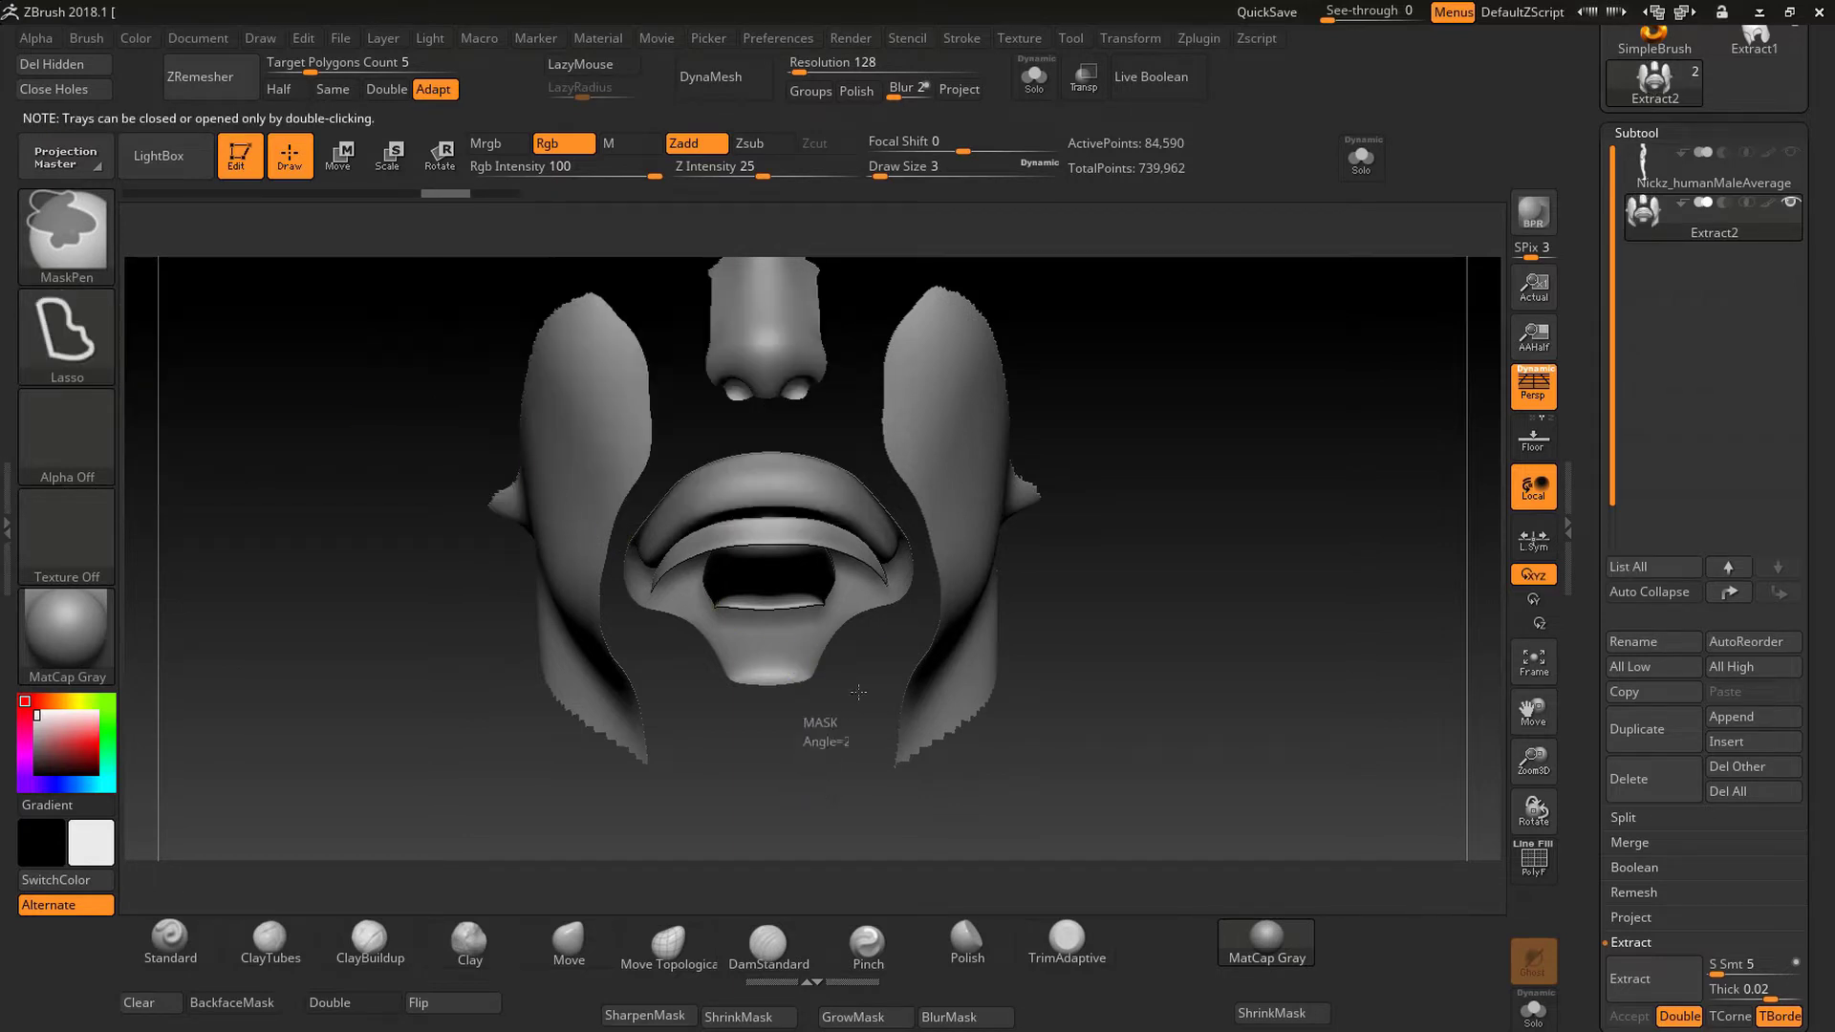
pyautogui.moveTo(921, 576)
pyautogui.keyDown('ctrl'); pyautogui.mouseDown()
pyautogui.moveTo(714, 427)
pyautogui.moveTo(623, 530)
pyautogui.moveTo(612, 582)
pyautogui.mouseUp(); pyautogui.keyUp('ctrl')
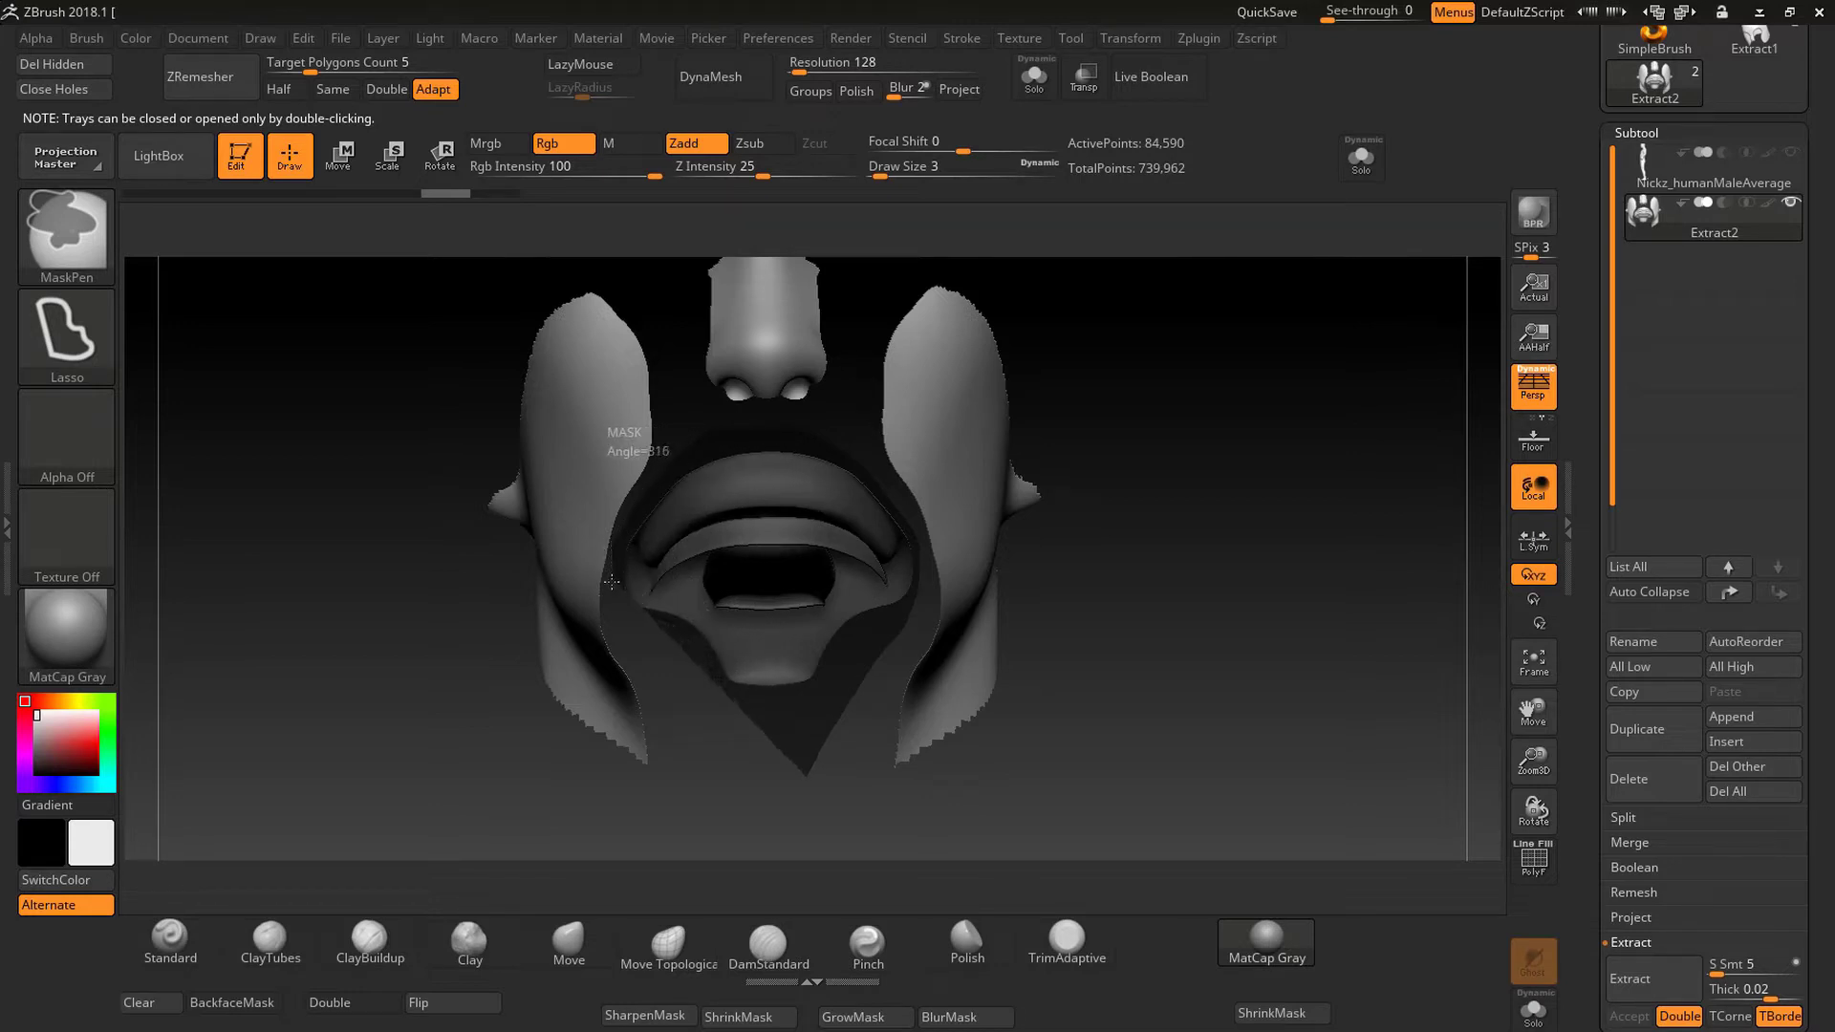
pyautogui.moveTo(656, 673)
pyautogui.keyDown('ctrl'); pyautogui.mouseDown()
pyautogui.moveTo(886, 703)
pyautogui.moveTo(686, 702)
pyautogui.moveTo(1150, 745)
pyautogui.mouseUp(); pyautogui.keyUp('ctrl')
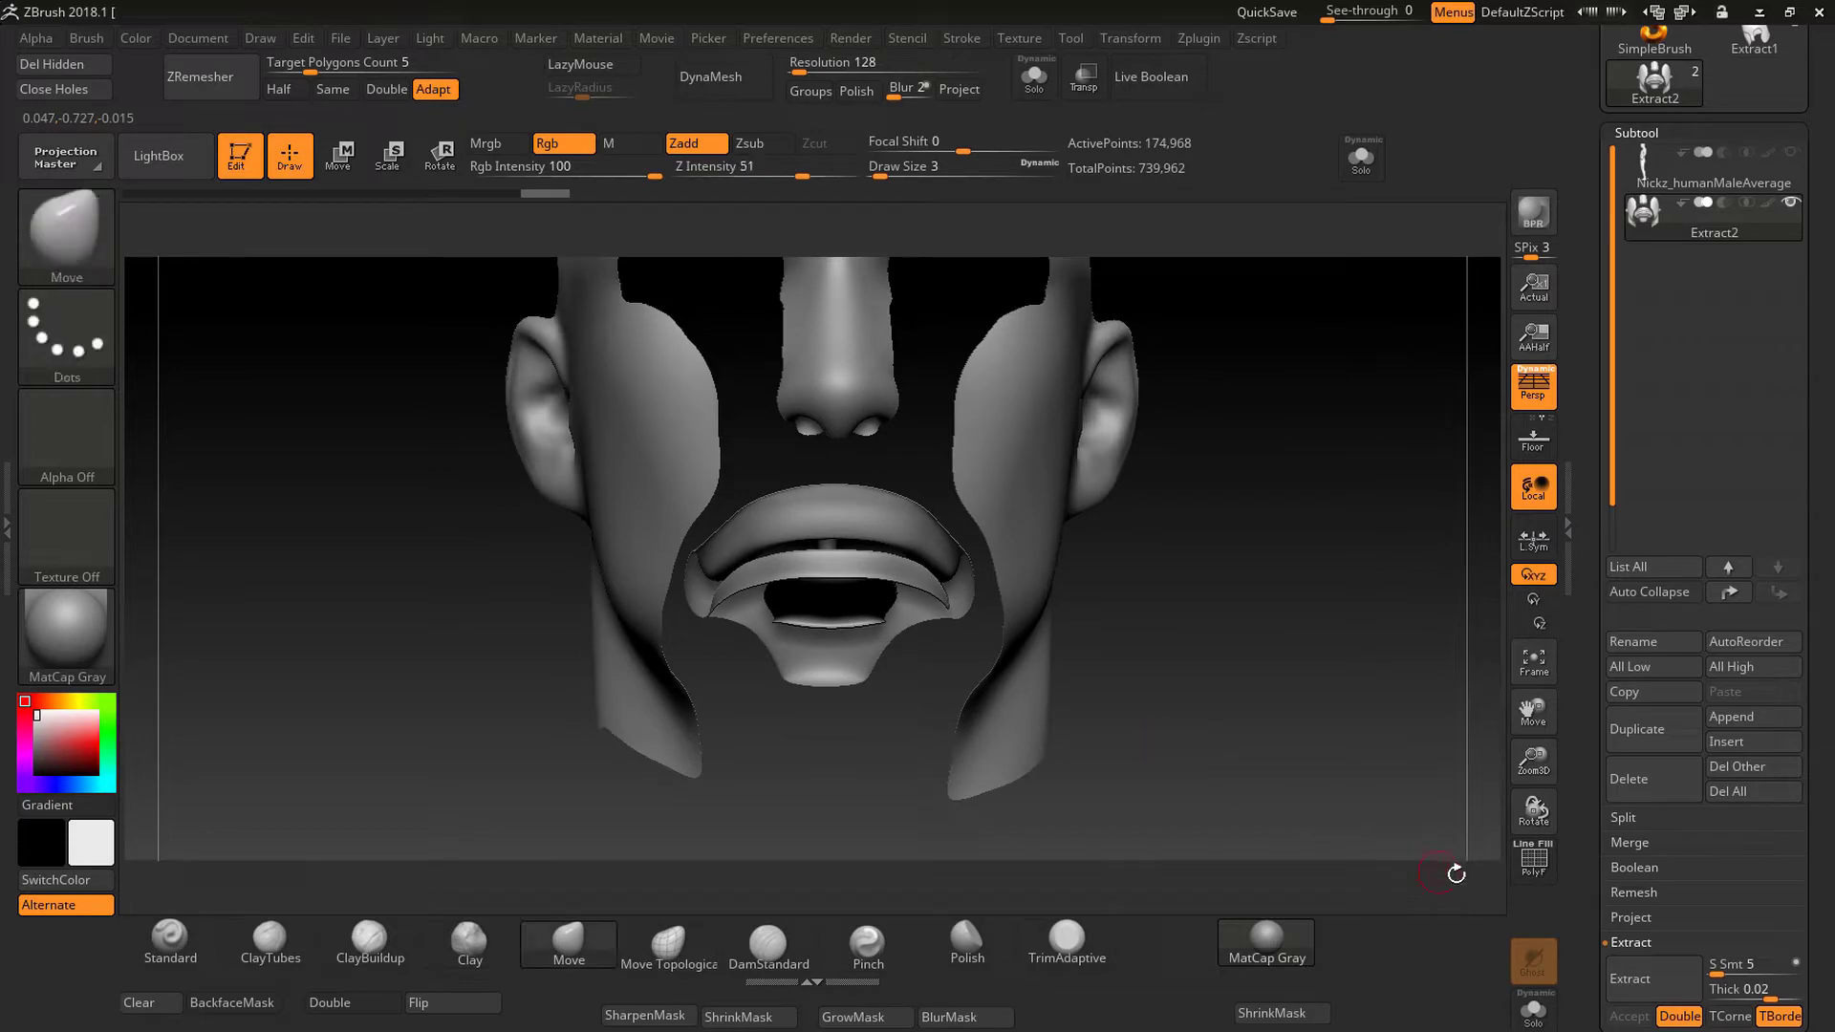
# Step: With PolyF on, hide the green lips polygroup, Del Hidden, then turn PolyF off
pyautogui.click(1535, 879)
pyautogui.moveTo(1158, 682)
pyautogui.mouseDown()
pyautogui.moveTo(1264, 685)
pyautogui.moveTo(903, 578)
pyautogui.mouseUp()
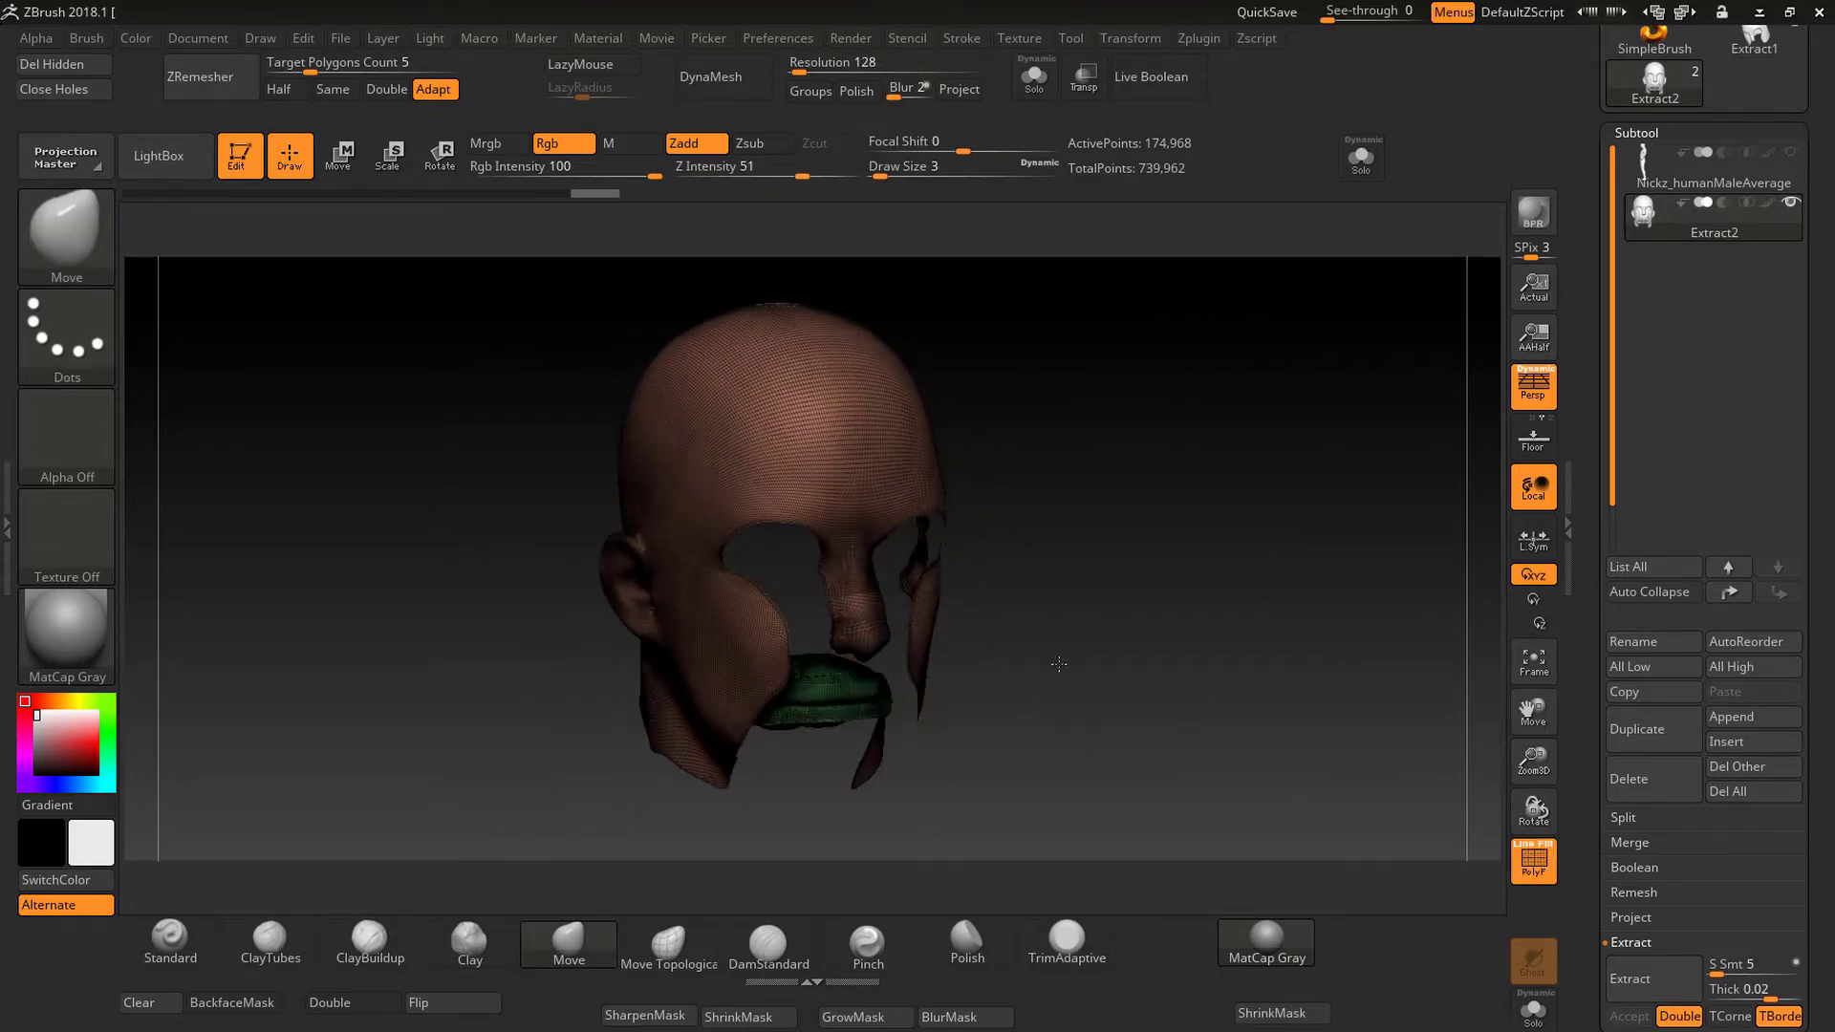
pyautogui.keyDown('ctrl'); pyautogui.keyDown('shift'); pyautogui.click(902, 579); pyautogui.keyUp('shift'); pyautogui.keyUp('ctrl')
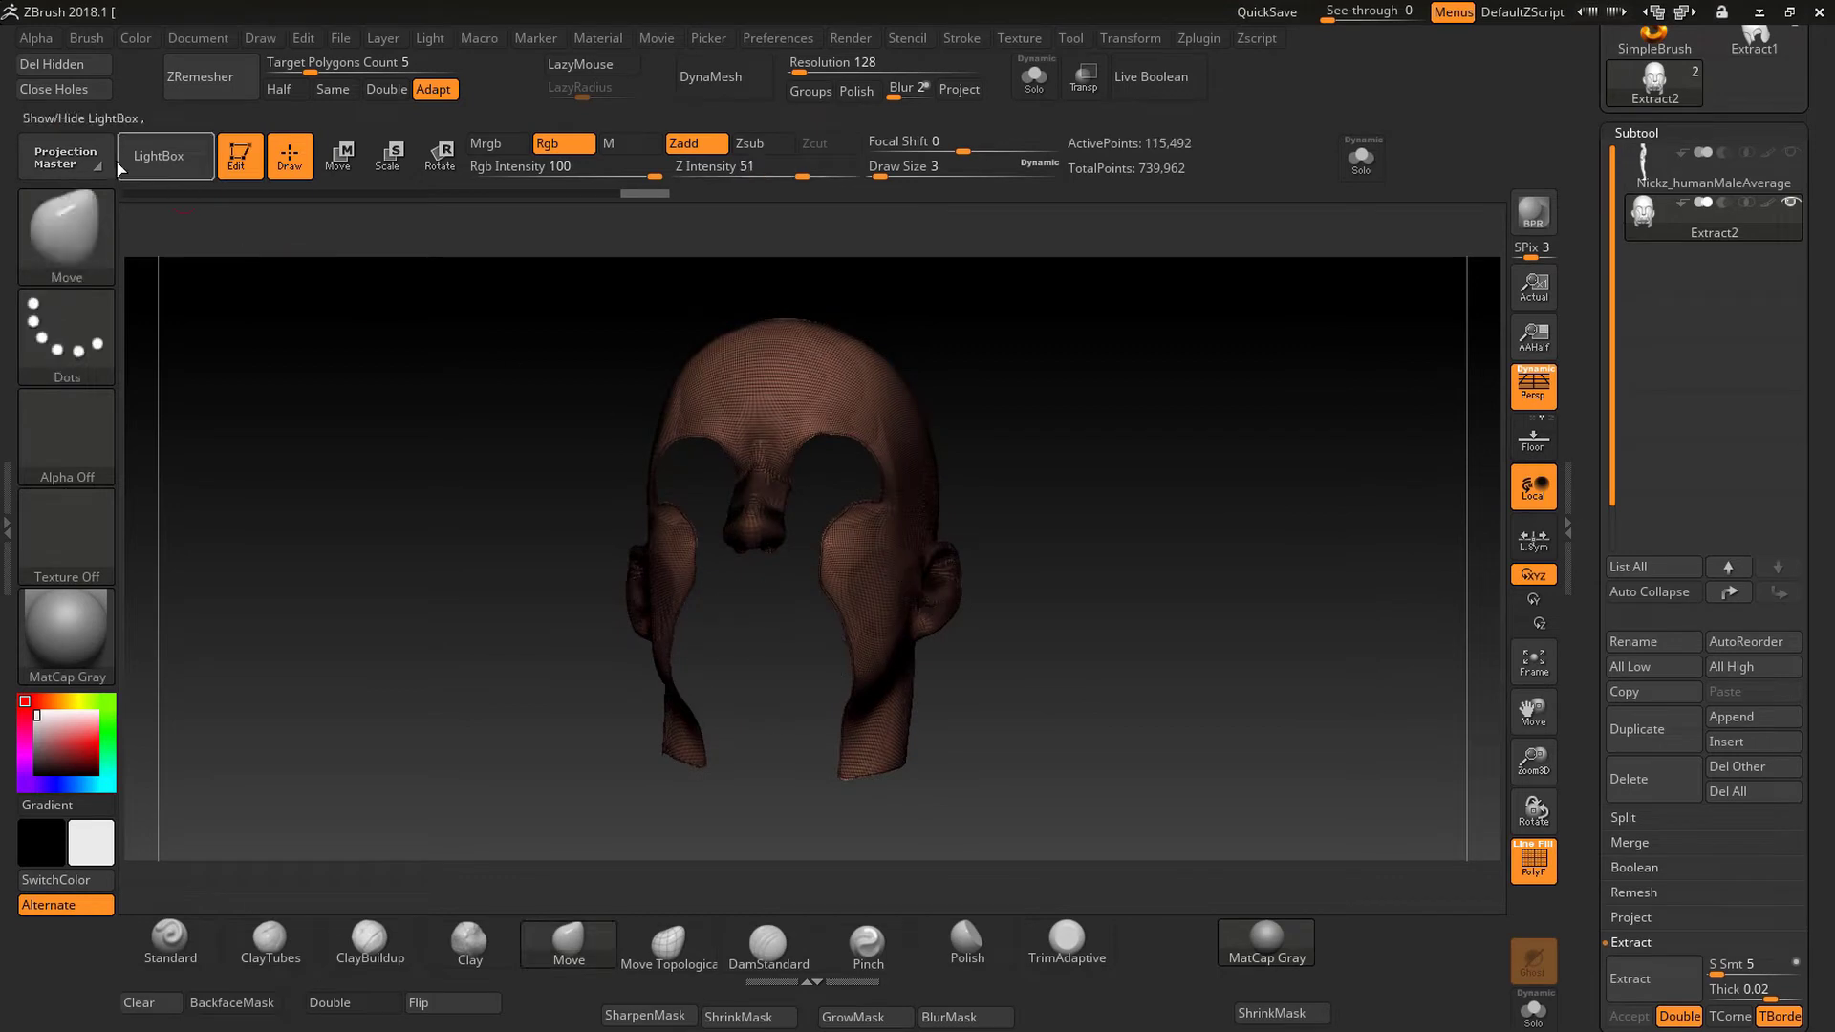
pyautogui.click(59, 65)
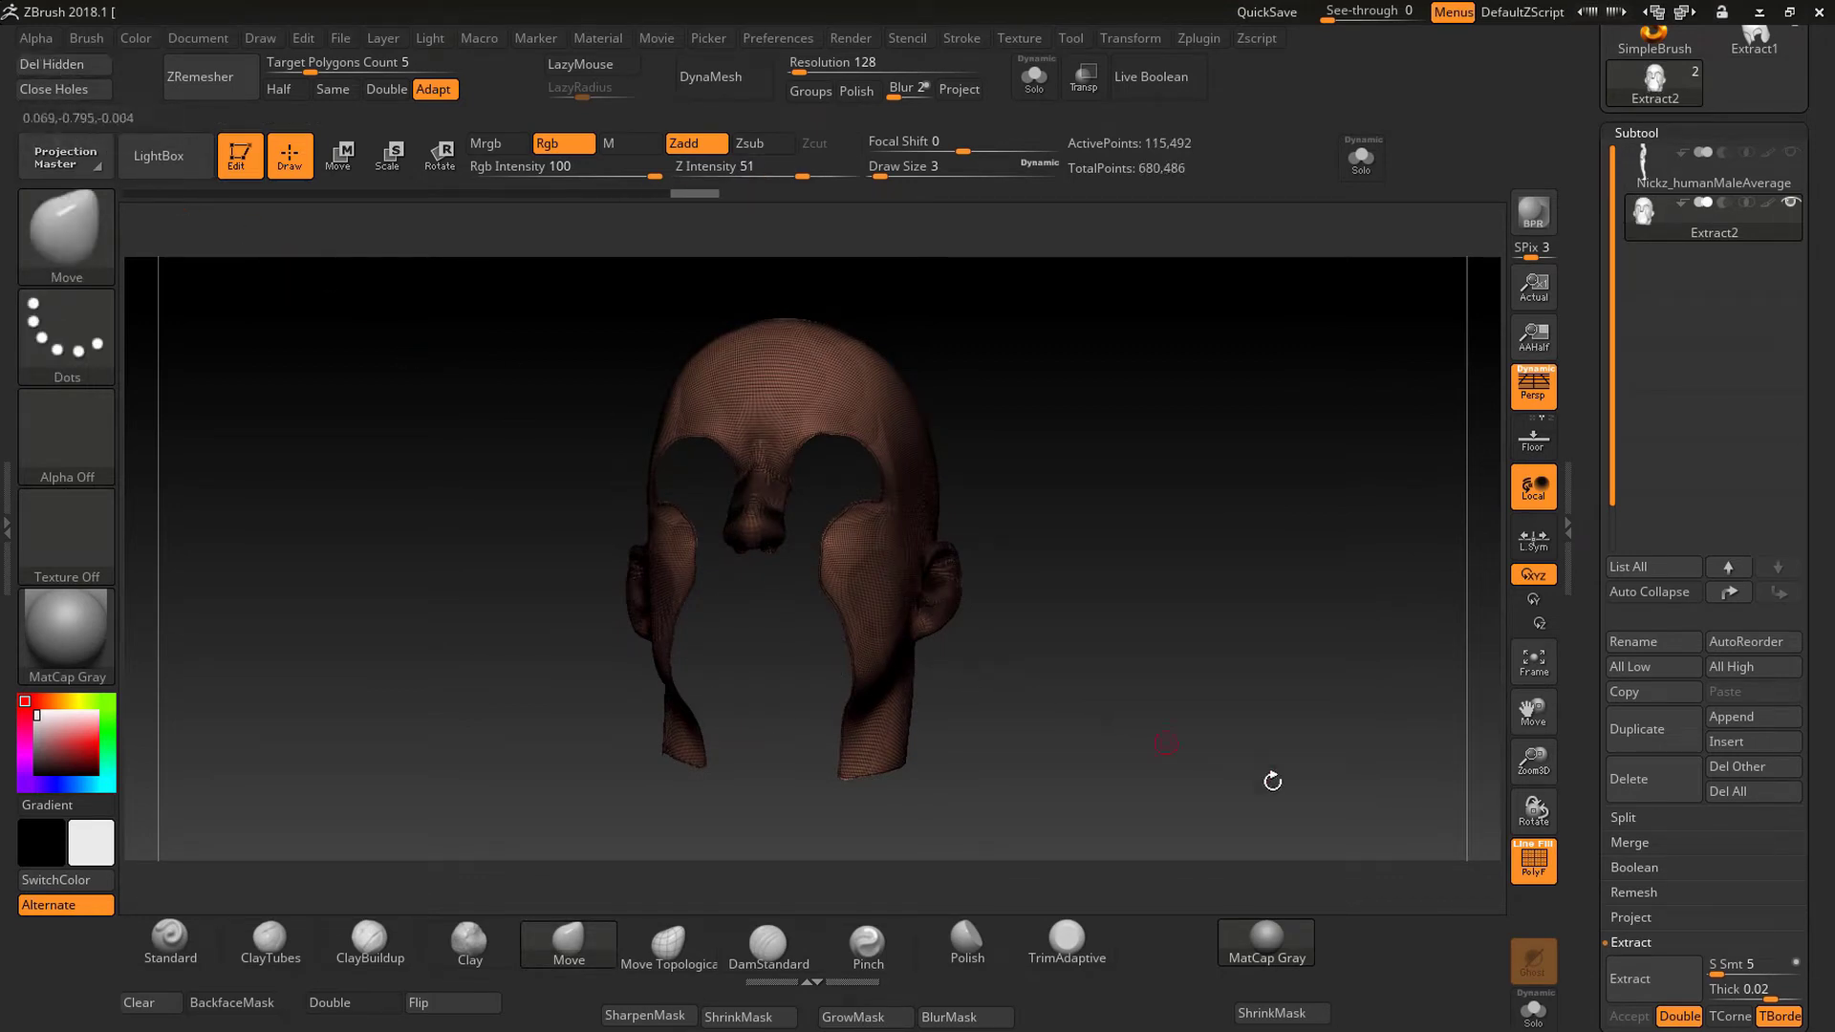
pyautogui.click(1534, 860)
pyautogui.moveTo(1085, 628); pyautogui.dragTo(1068, 671)
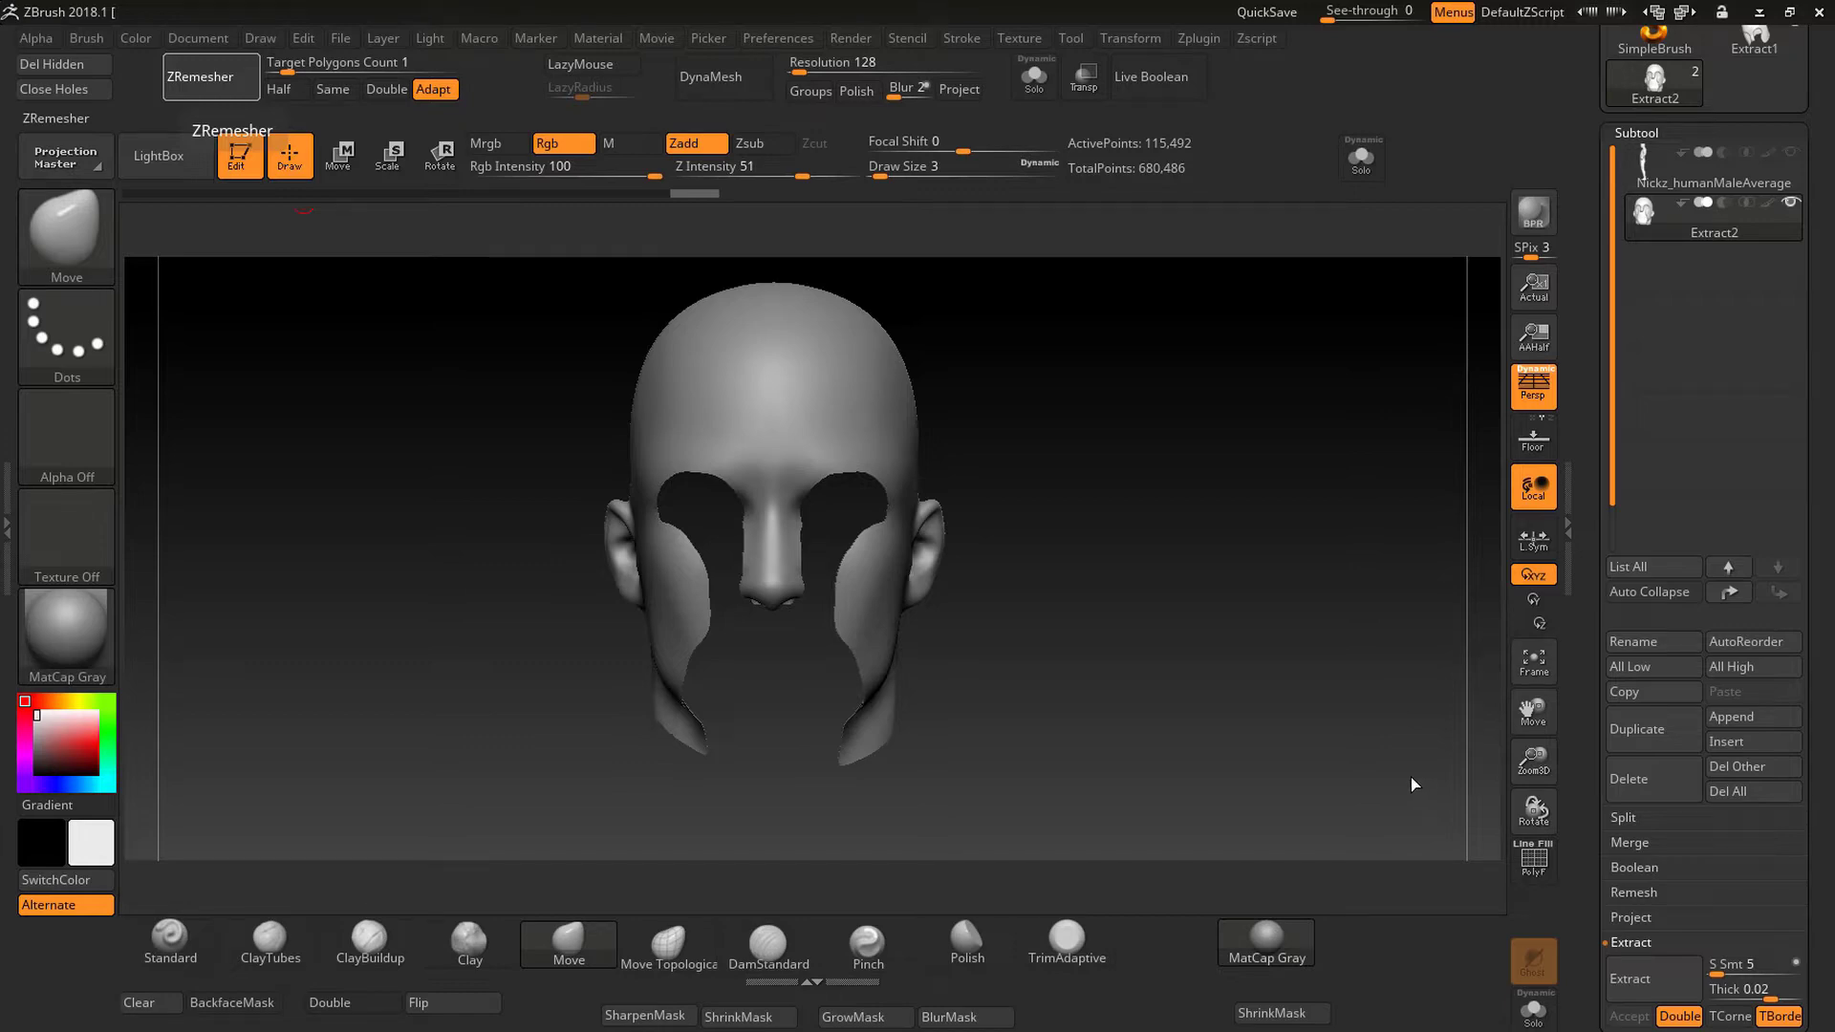
# Step: Alt+Tab from the Camtasia recorder back to the ZBrush window
pyautogui.hotkey('alt', 'Tab')
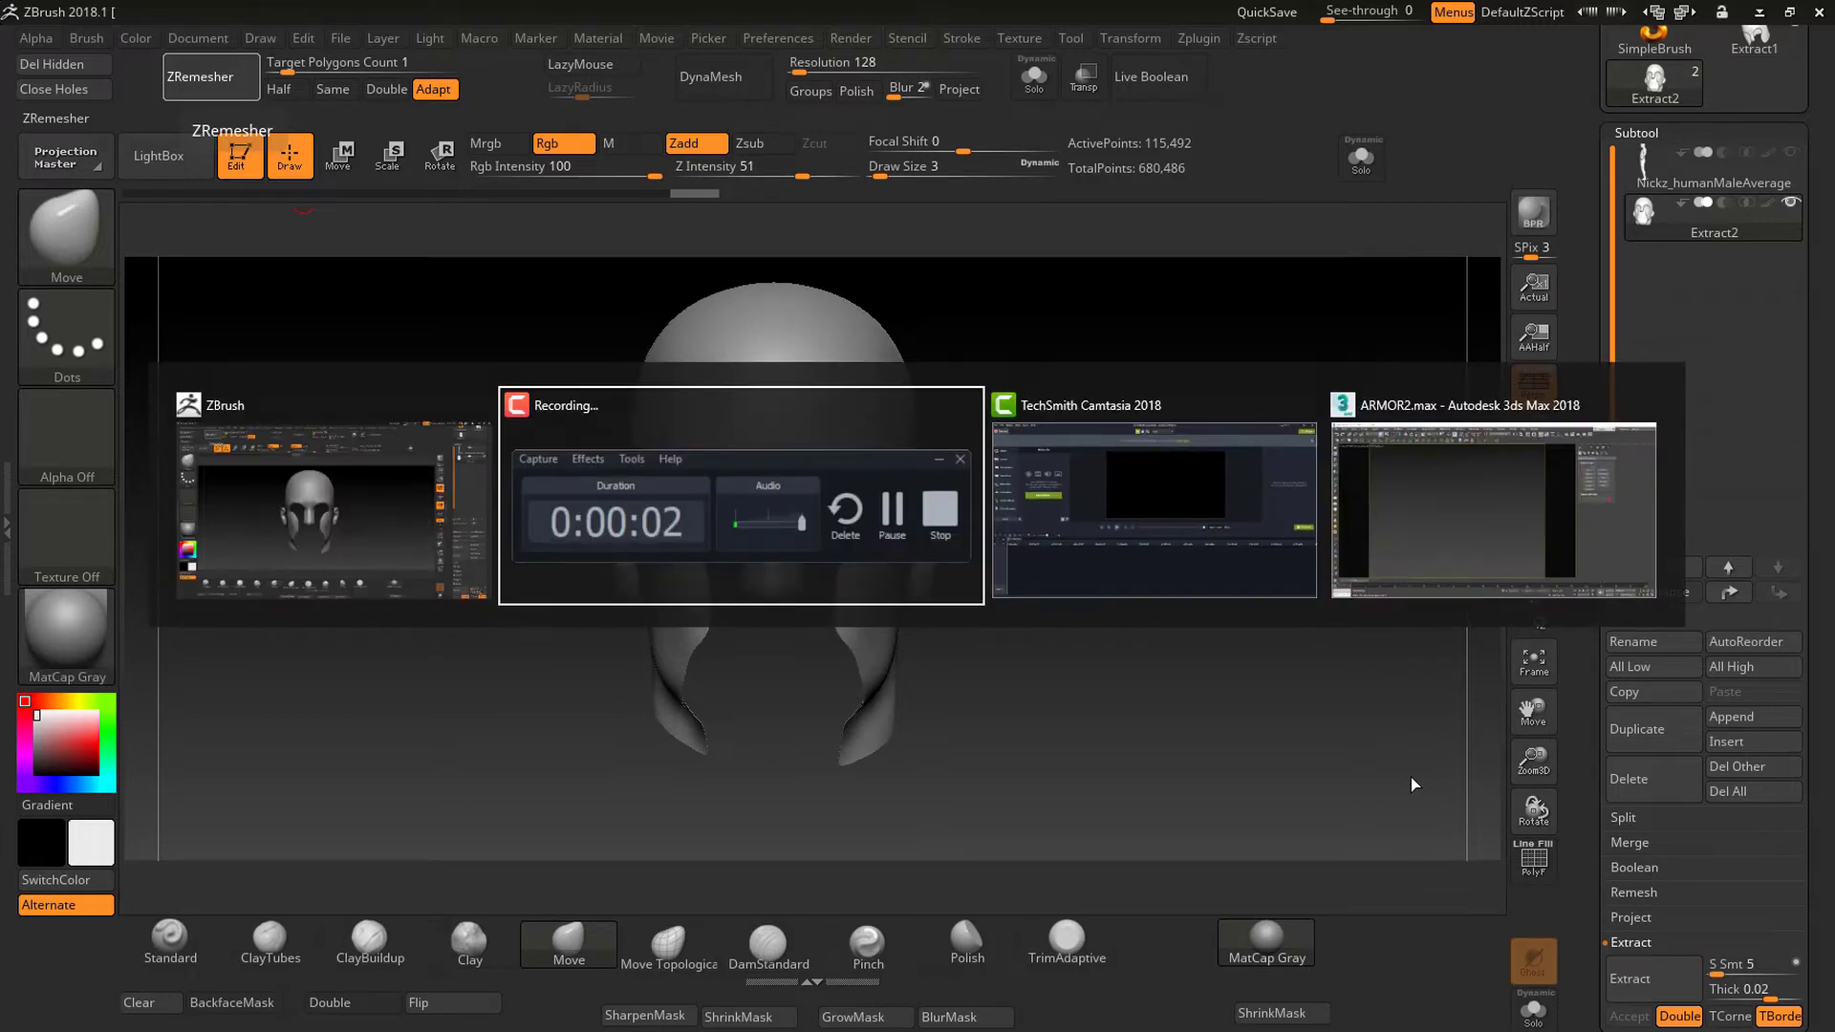
pyautogui.hotkey('alt', 'Tab')
pyautogui.hotkey('alt', 'Tab')
pyautogui.hotkey('alt', 'Tab')
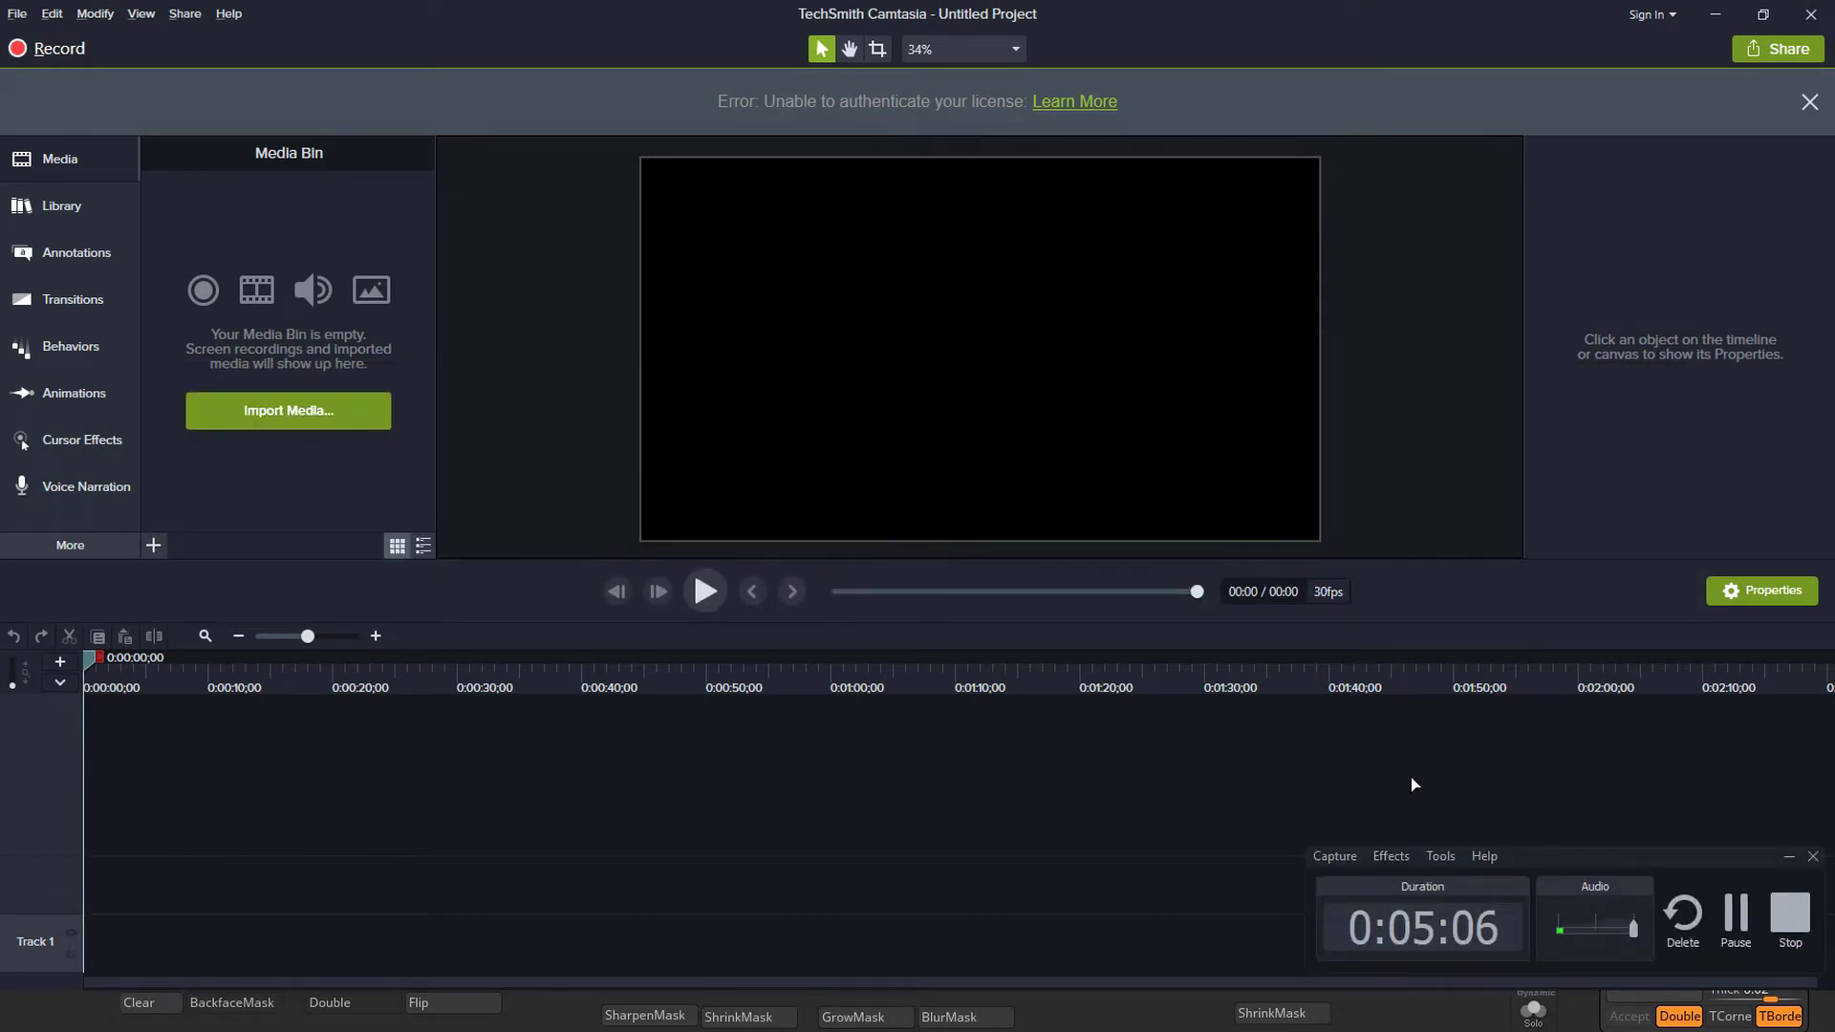
pyautogui.hotkey('alt', 'Tab')
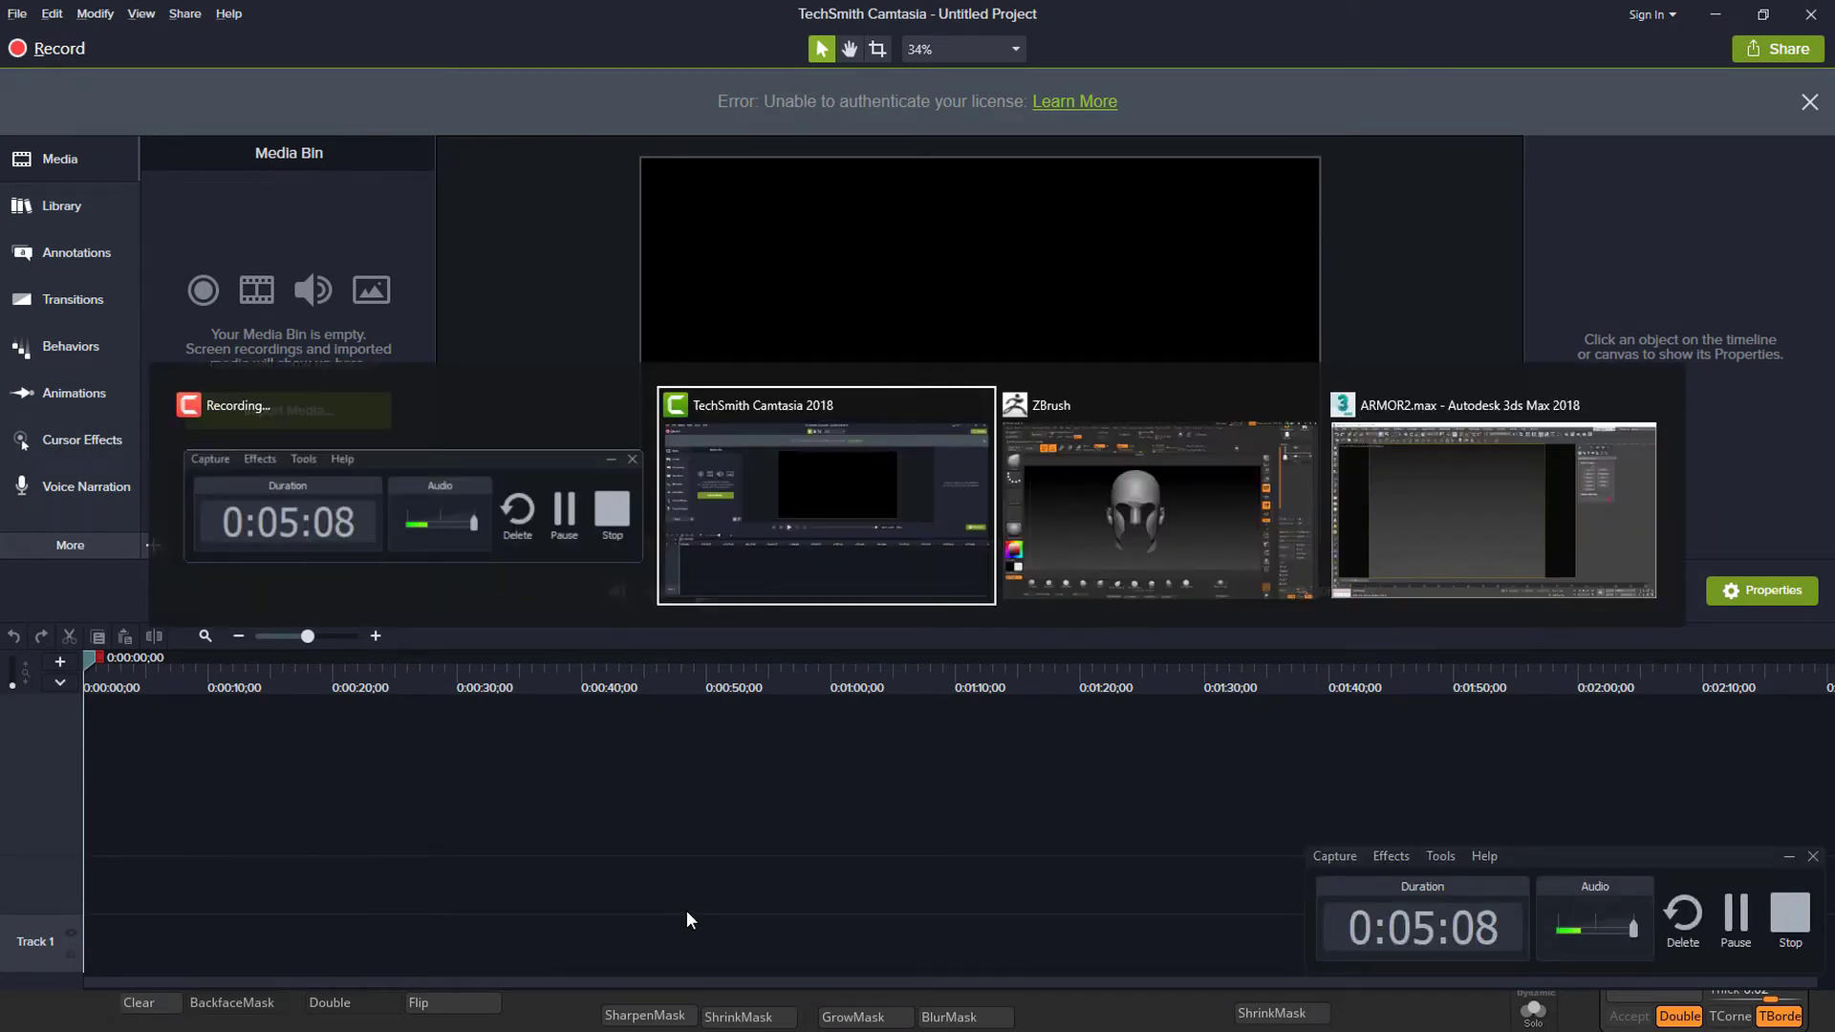
pyautogui.hotkey('alt', 'Tab')
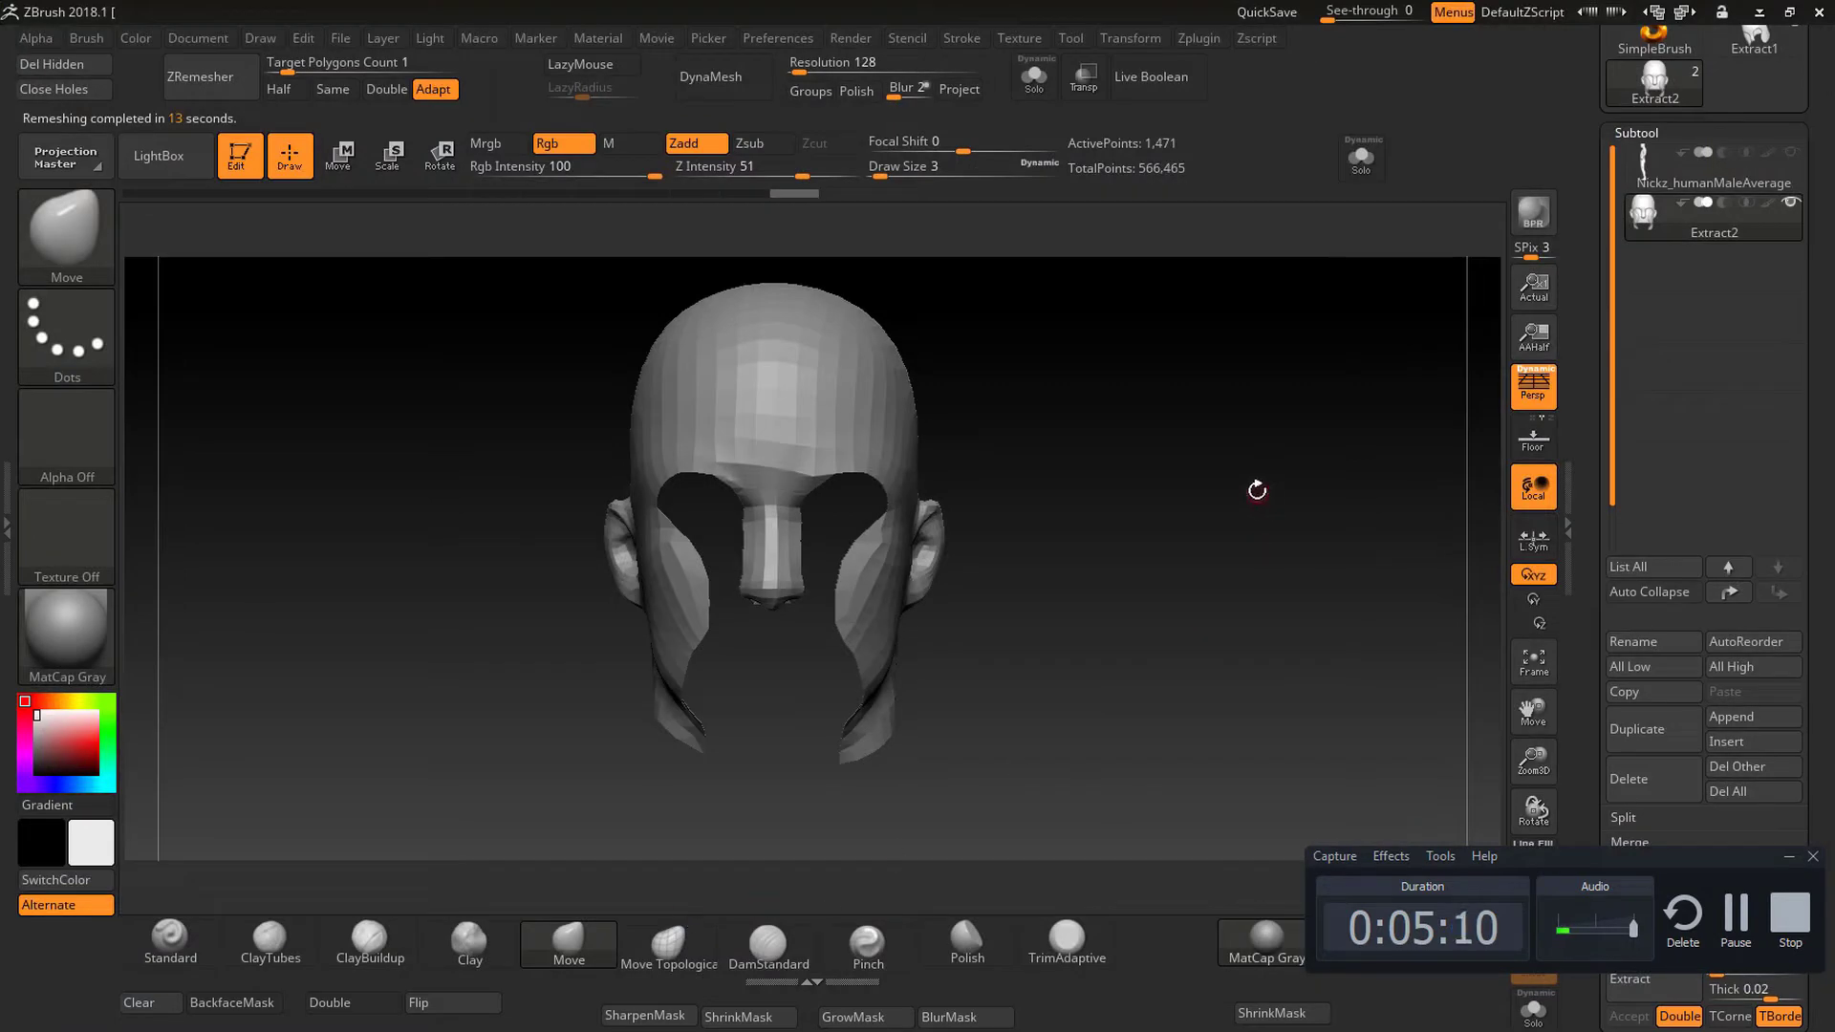
# Step: Turn on PolyF and smooth the ear bump flat on the side of the shell
pyautogui.click(1788, 859)
pyautogui.moveTo(929, 488)
pyautogui.mouseDown()
pyautogui.moveTo(1109, 581)
pyautogui.moveTo(1164, 577)
pyautogui.moveTo(1198, 622)
pyautogui.moveTo(1115, 553)
pyautogui.moveTo(932, 578)
pyautogui.moveTo(929, 555)
pyautogui.moveTo(832, 574)
pyautogui.moveTo(860, 650)
pyautogui.mouseUp()
pyautogui.click(1526, 870)
pyautogui.press('s')
pyautogui.keyDown('shift'); pyautogui.moveTo(860, 554); pyautogui.dragTo(829, 598); pyautogui.keyUp('shift')
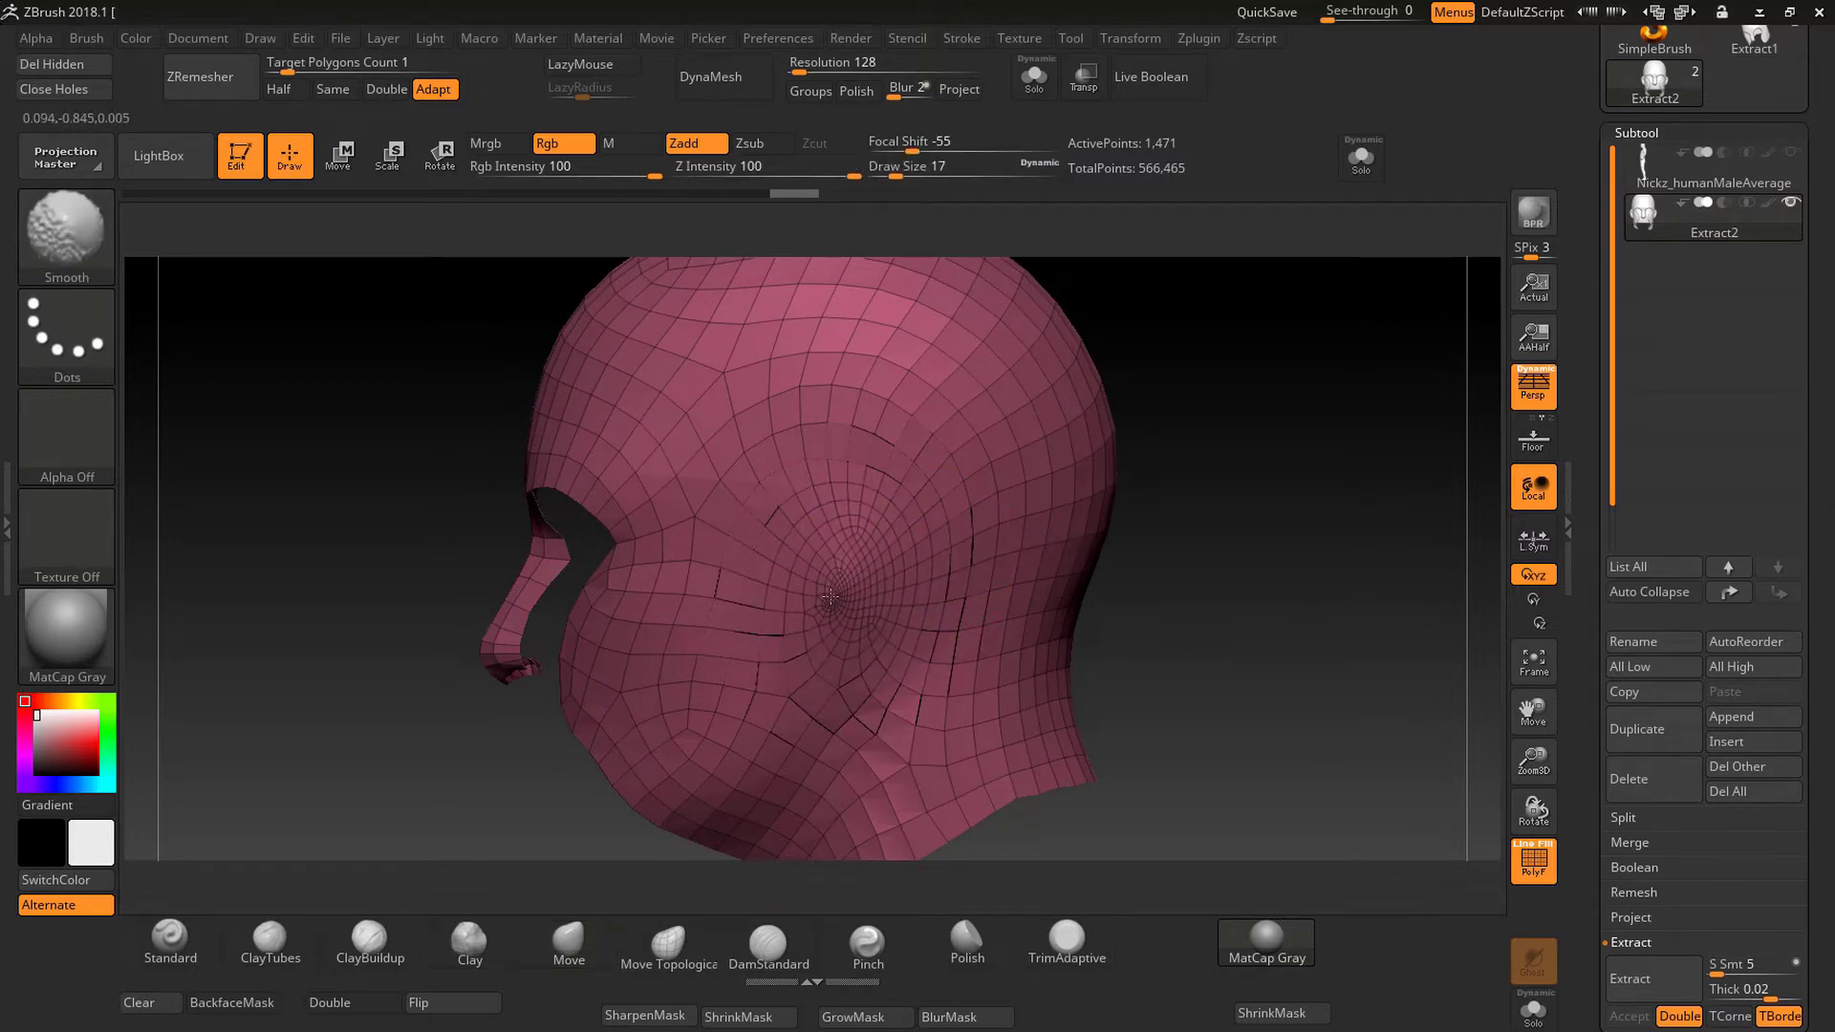
# Step: Run ZRemesher several times with Double enabled, then turn on Half for lower density
pyautogui.click(222, 84)
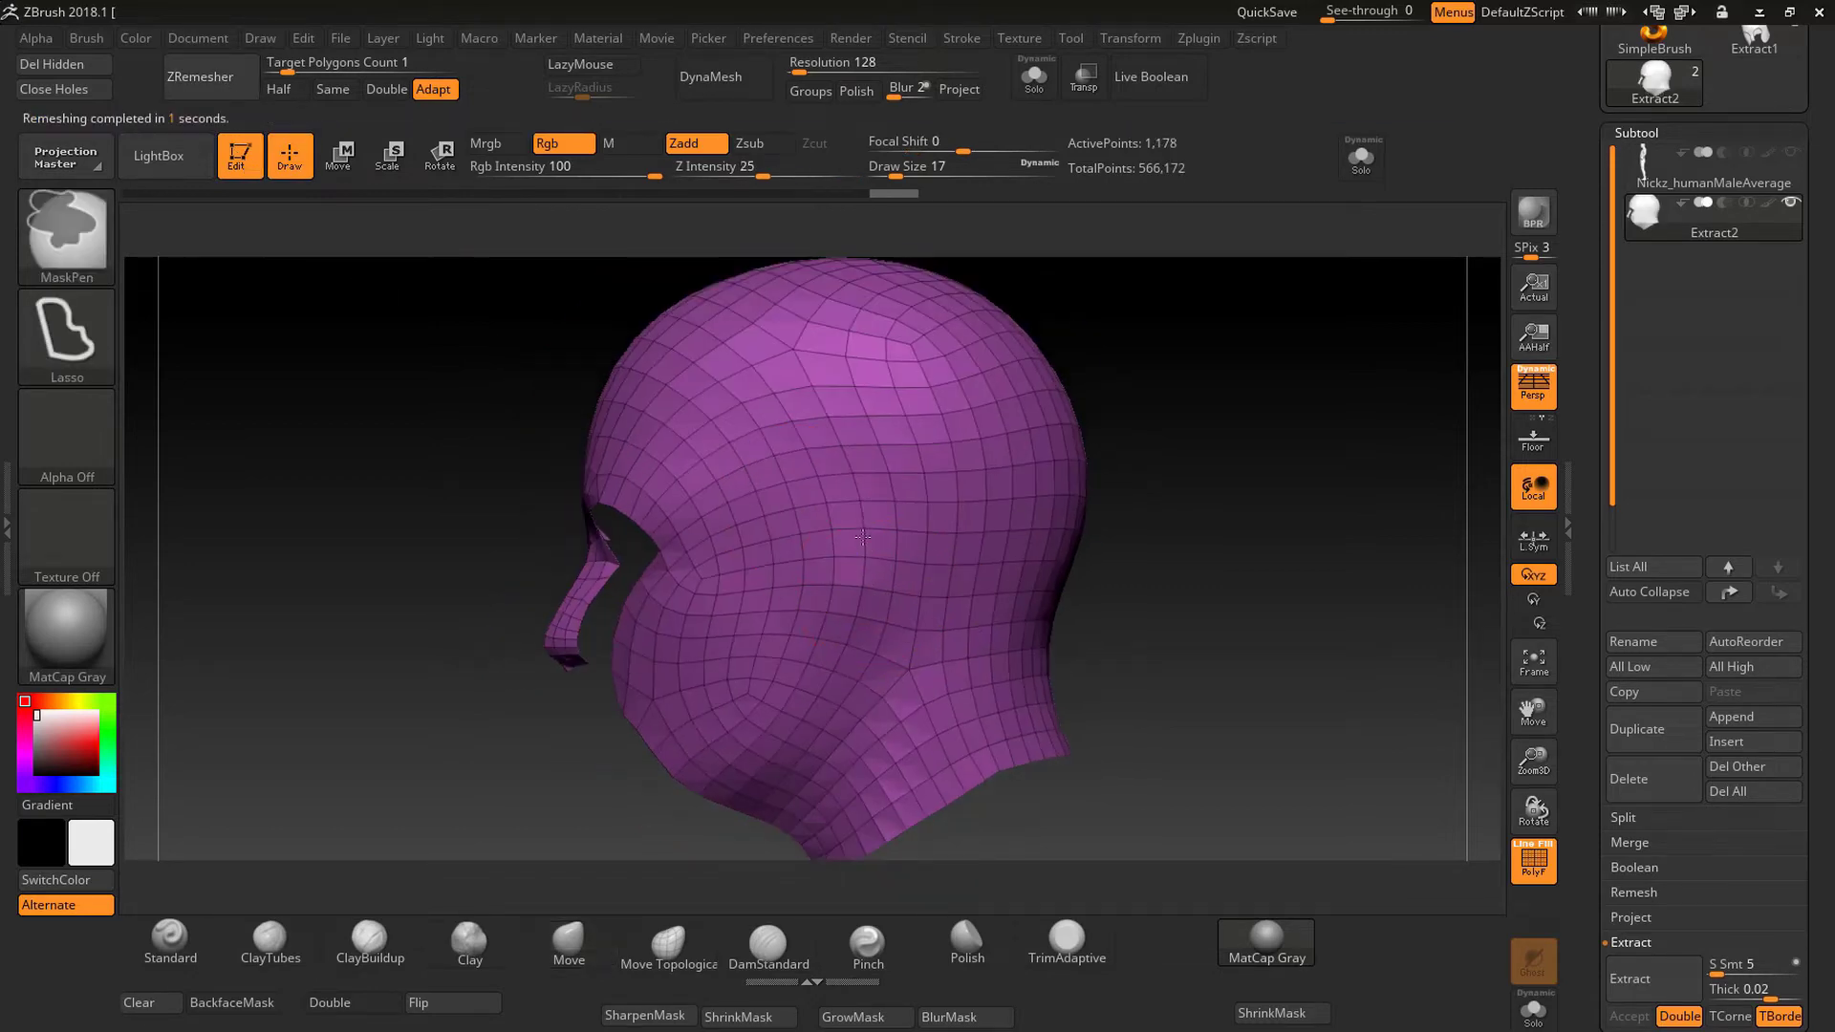
pyautogui.moveTo(861, 583)
pyautogui.keyDown('alt'); pyautogui.mouseDown()
pyautogui.moveTo(1007, 552)
pyautogui.moveTo(728, 768)
pyautogui.mouseUp(); pyautogui.keyUp('alt')
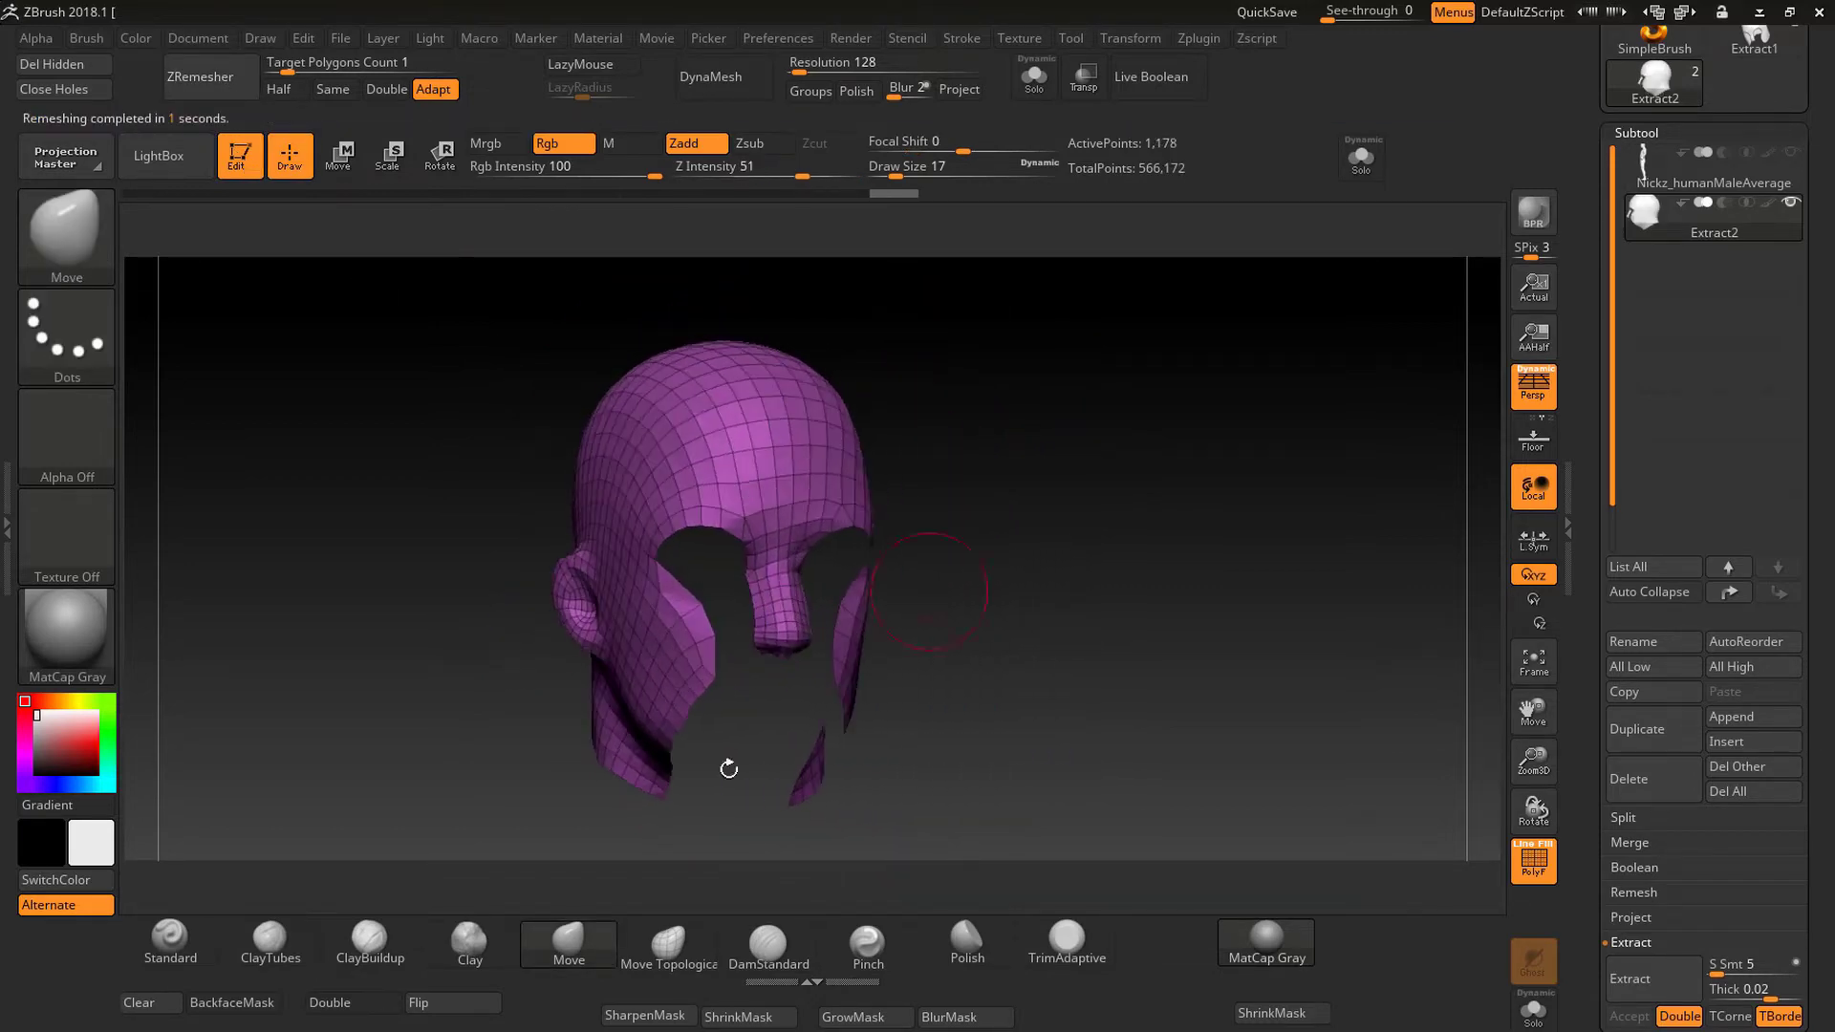
pyautogui.click(355, 1004)
pyautogui.moveTo(955, 705); pyautogui.dragTo(904, 684)
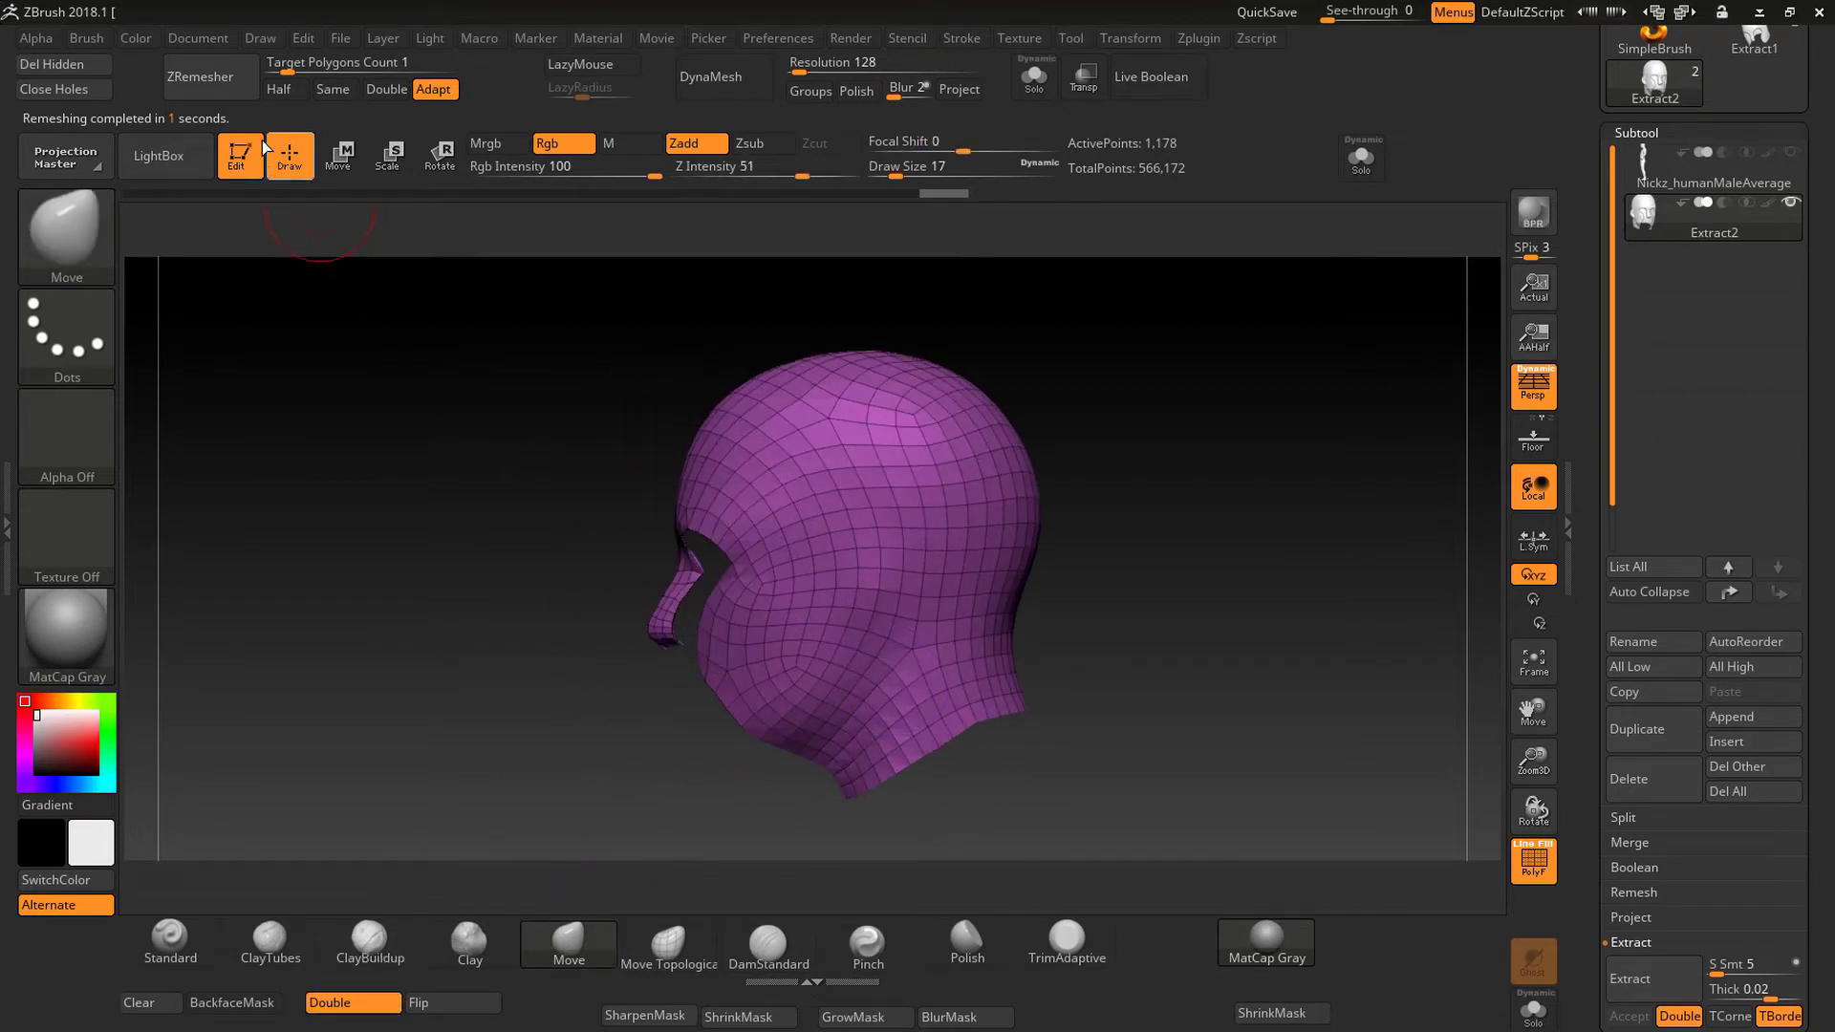
pyautogui.click(232, 96)
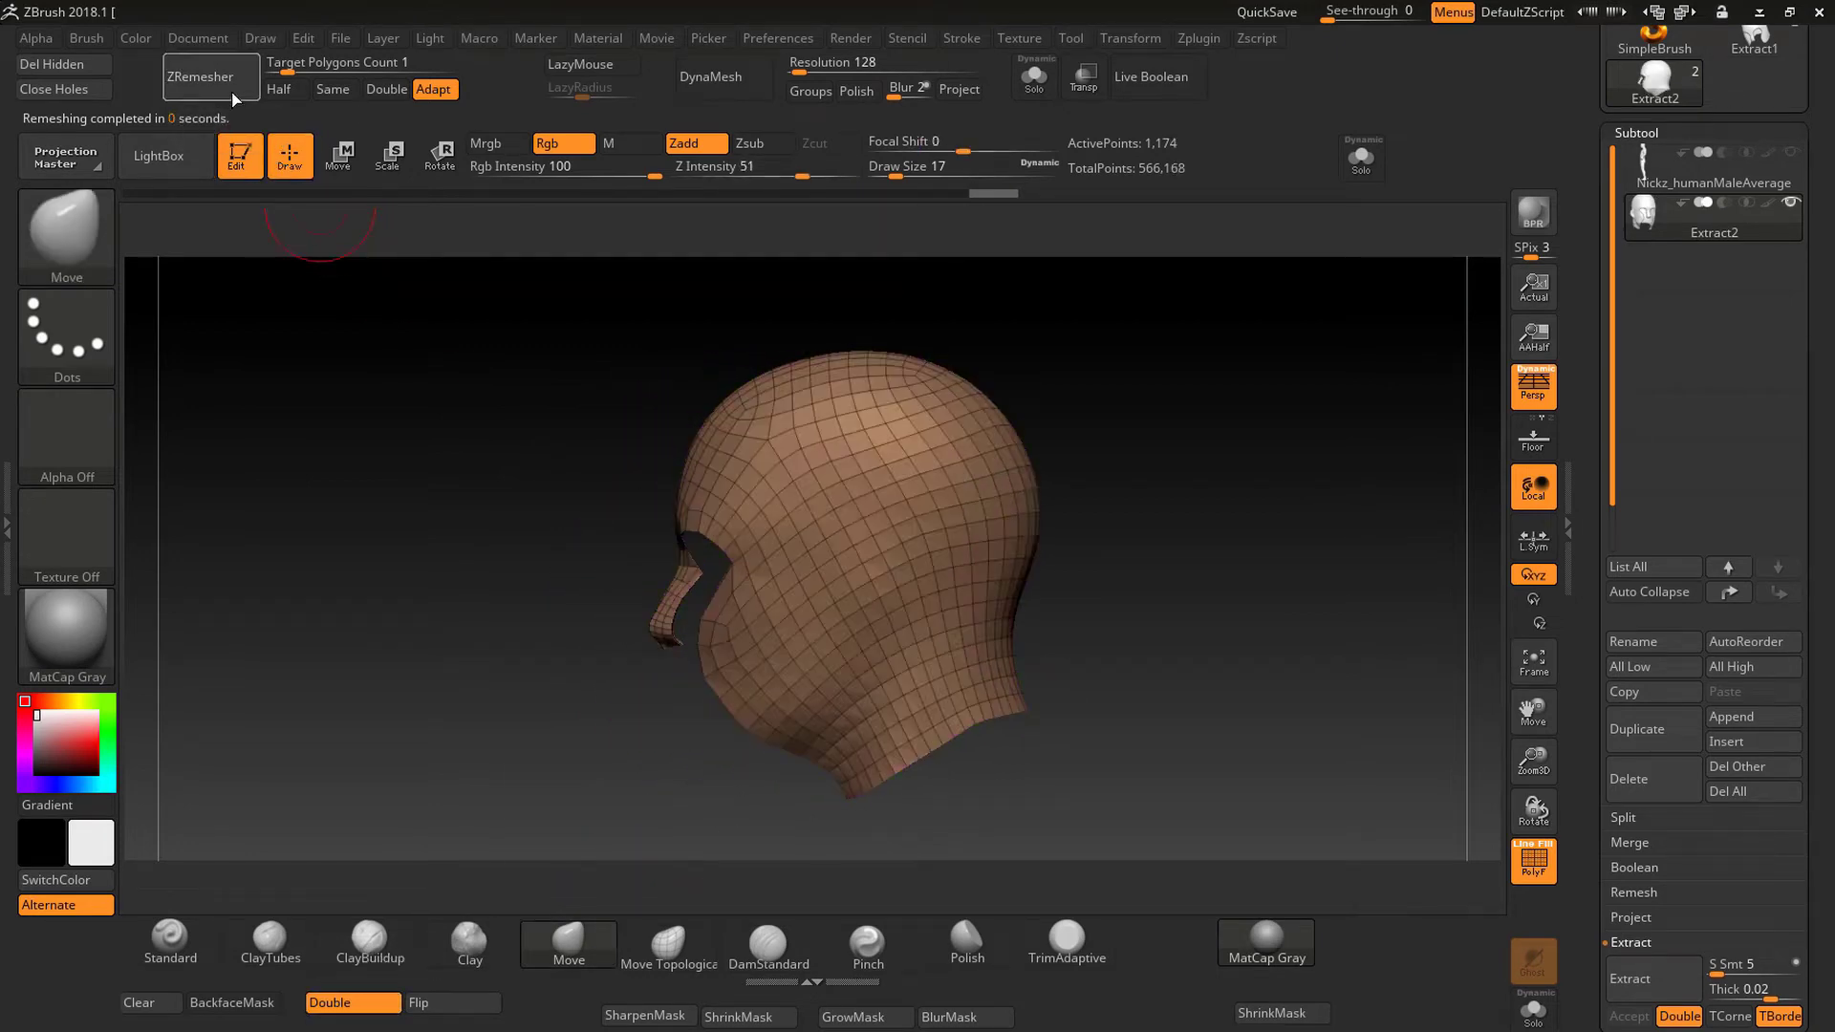
pyautogui.click(232, 96)
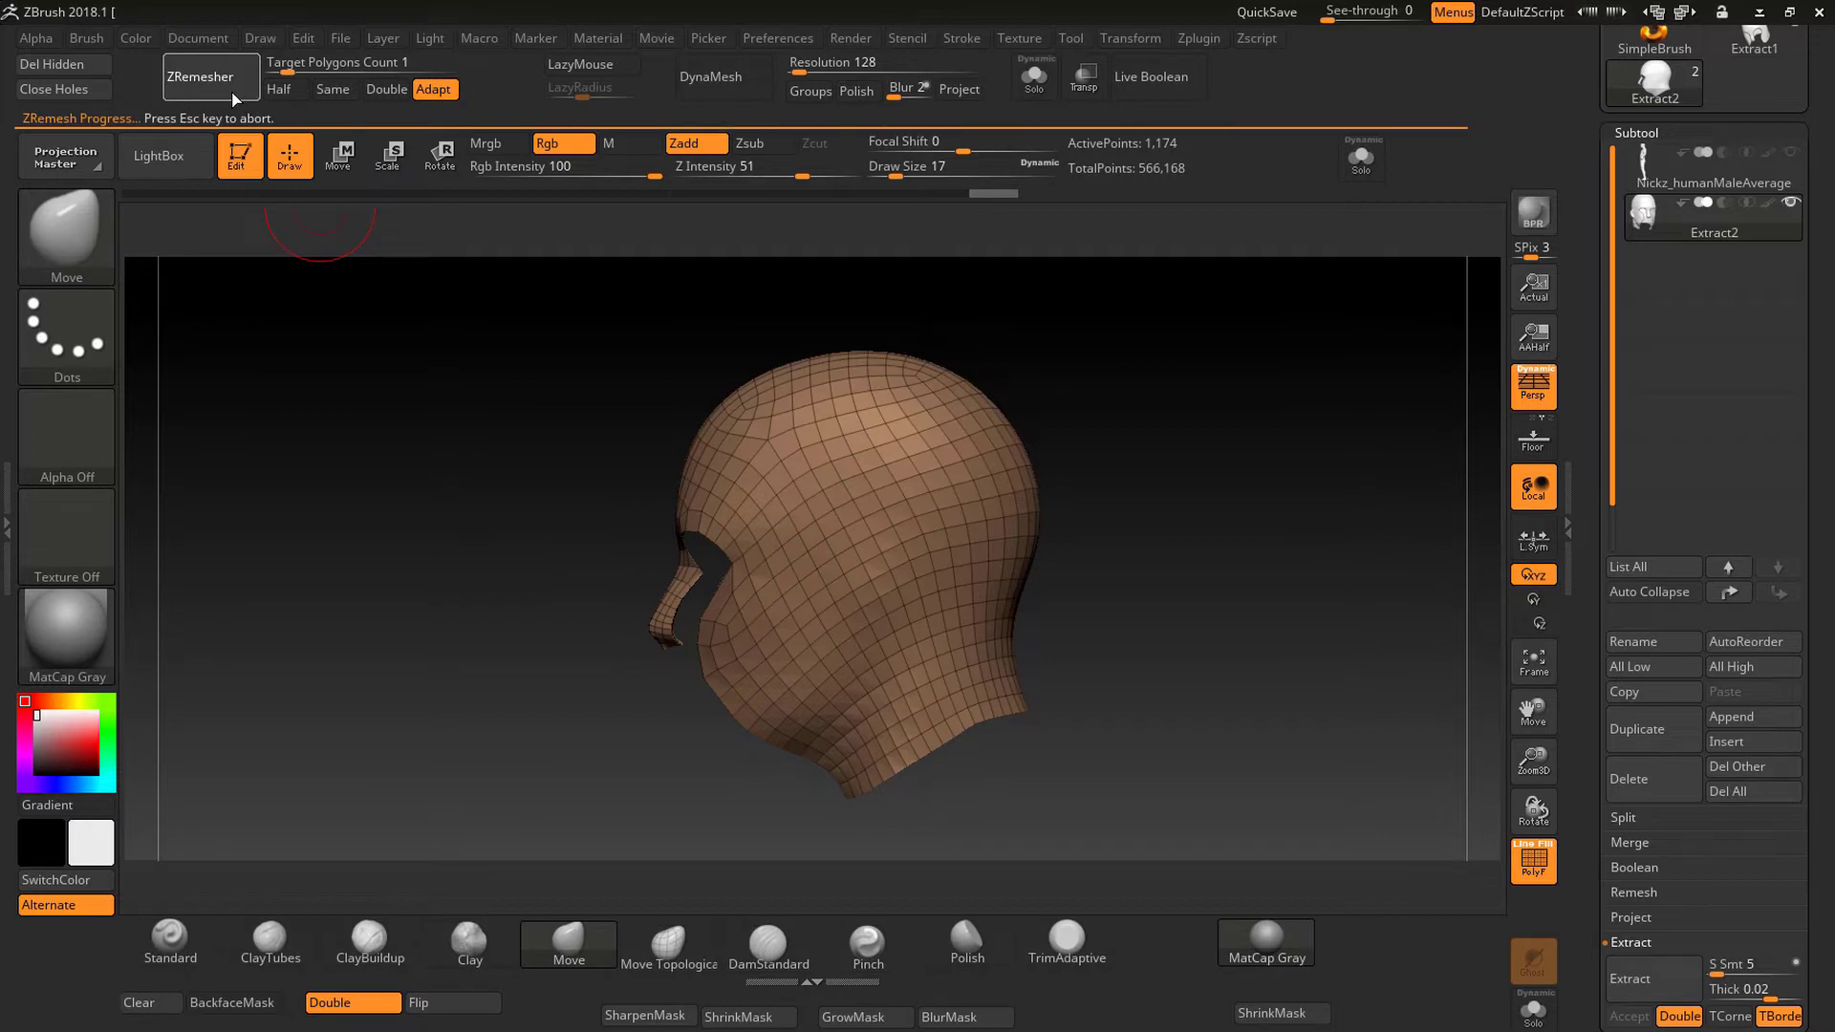
pyautogui.click(232, 95)
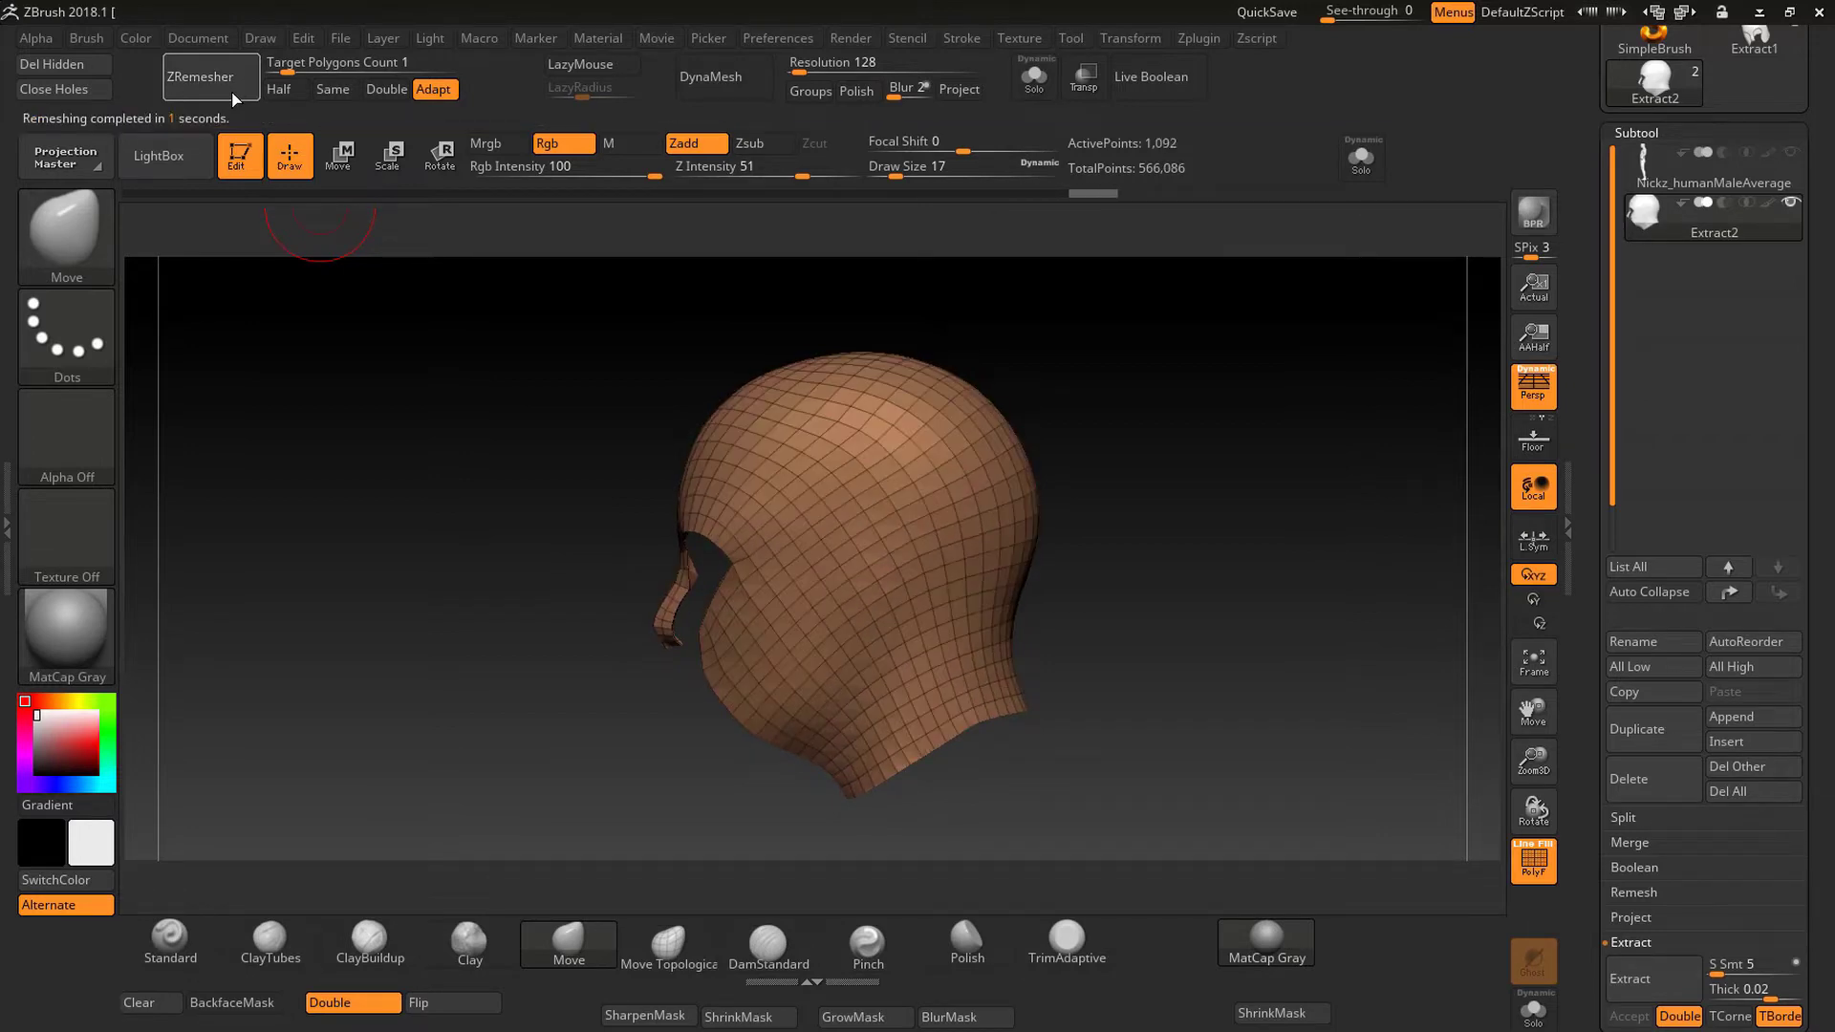
pyautogui.click(268, 90)
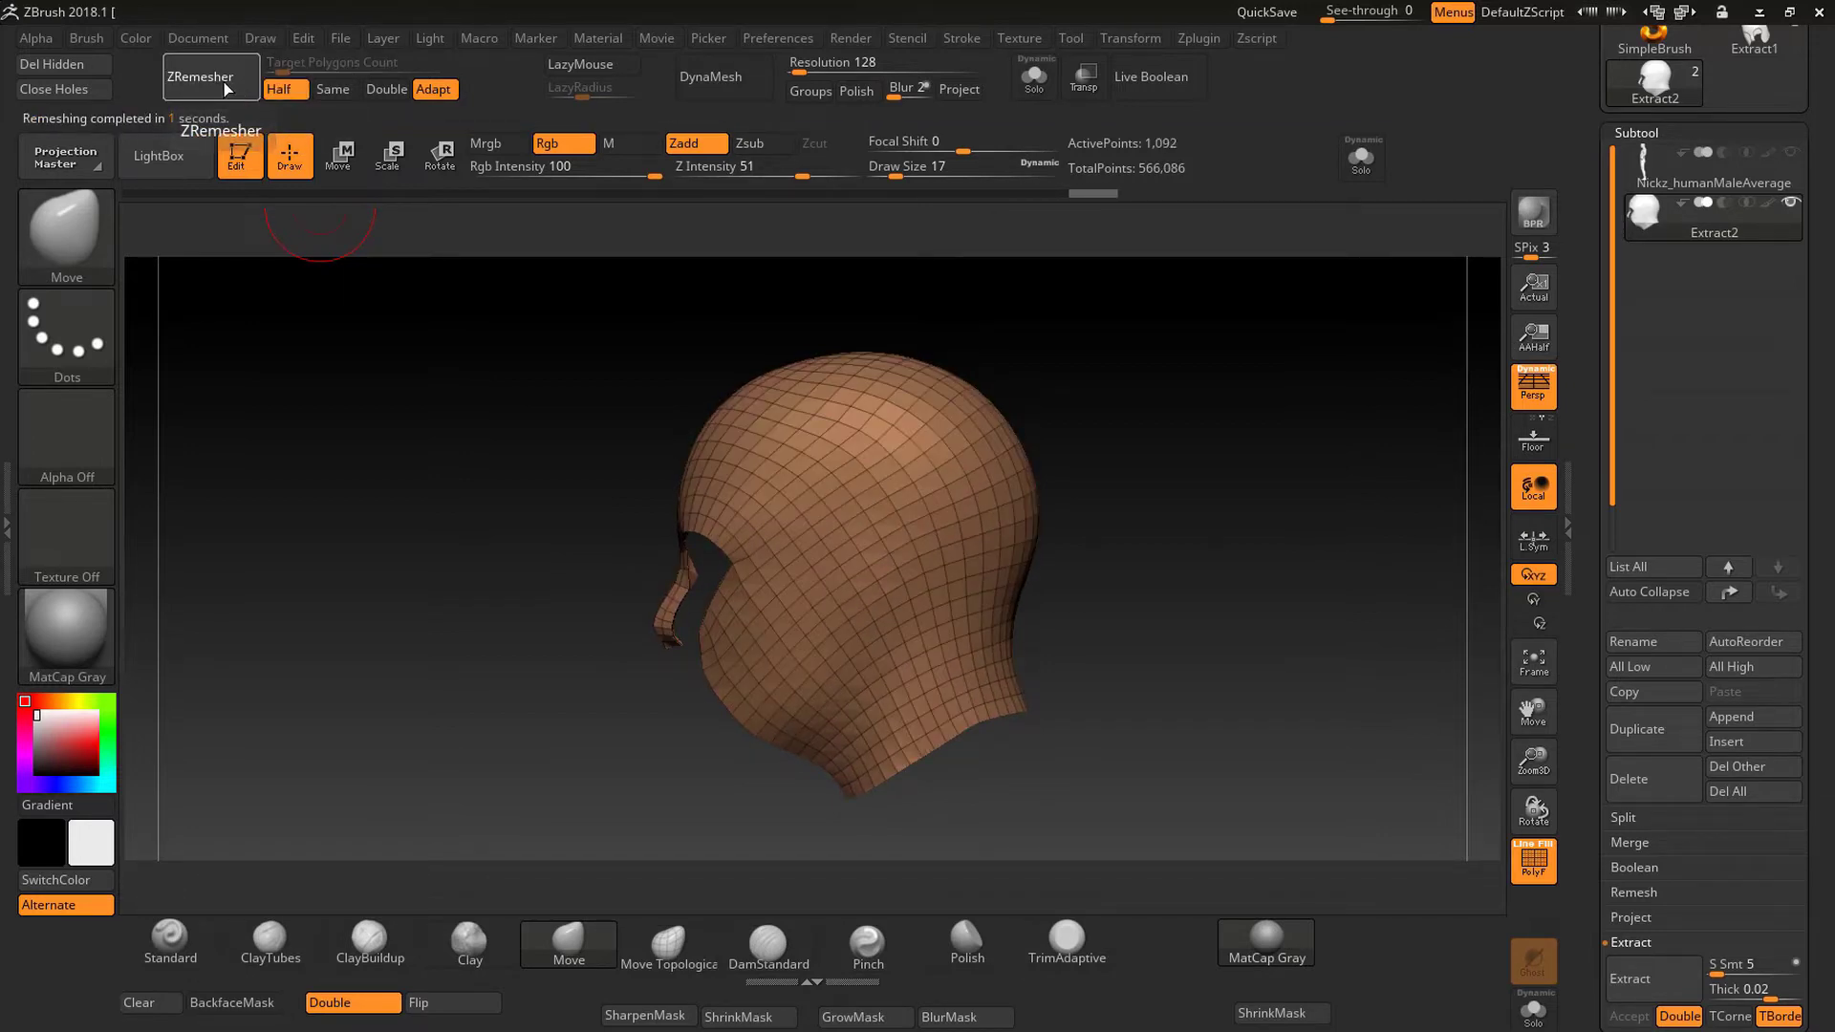
# Step: Remesh at half density to 580 points, then undo back to the original 1,471-point shell
pyautogui.click(227, 86)
pyautogui.moveTo(418, 320)
pyautogui.mouseDown()
pyautogui.moveTo(610, 433)
pyautogui.moveTo(755, 487)
pyautogui.mouseUp()
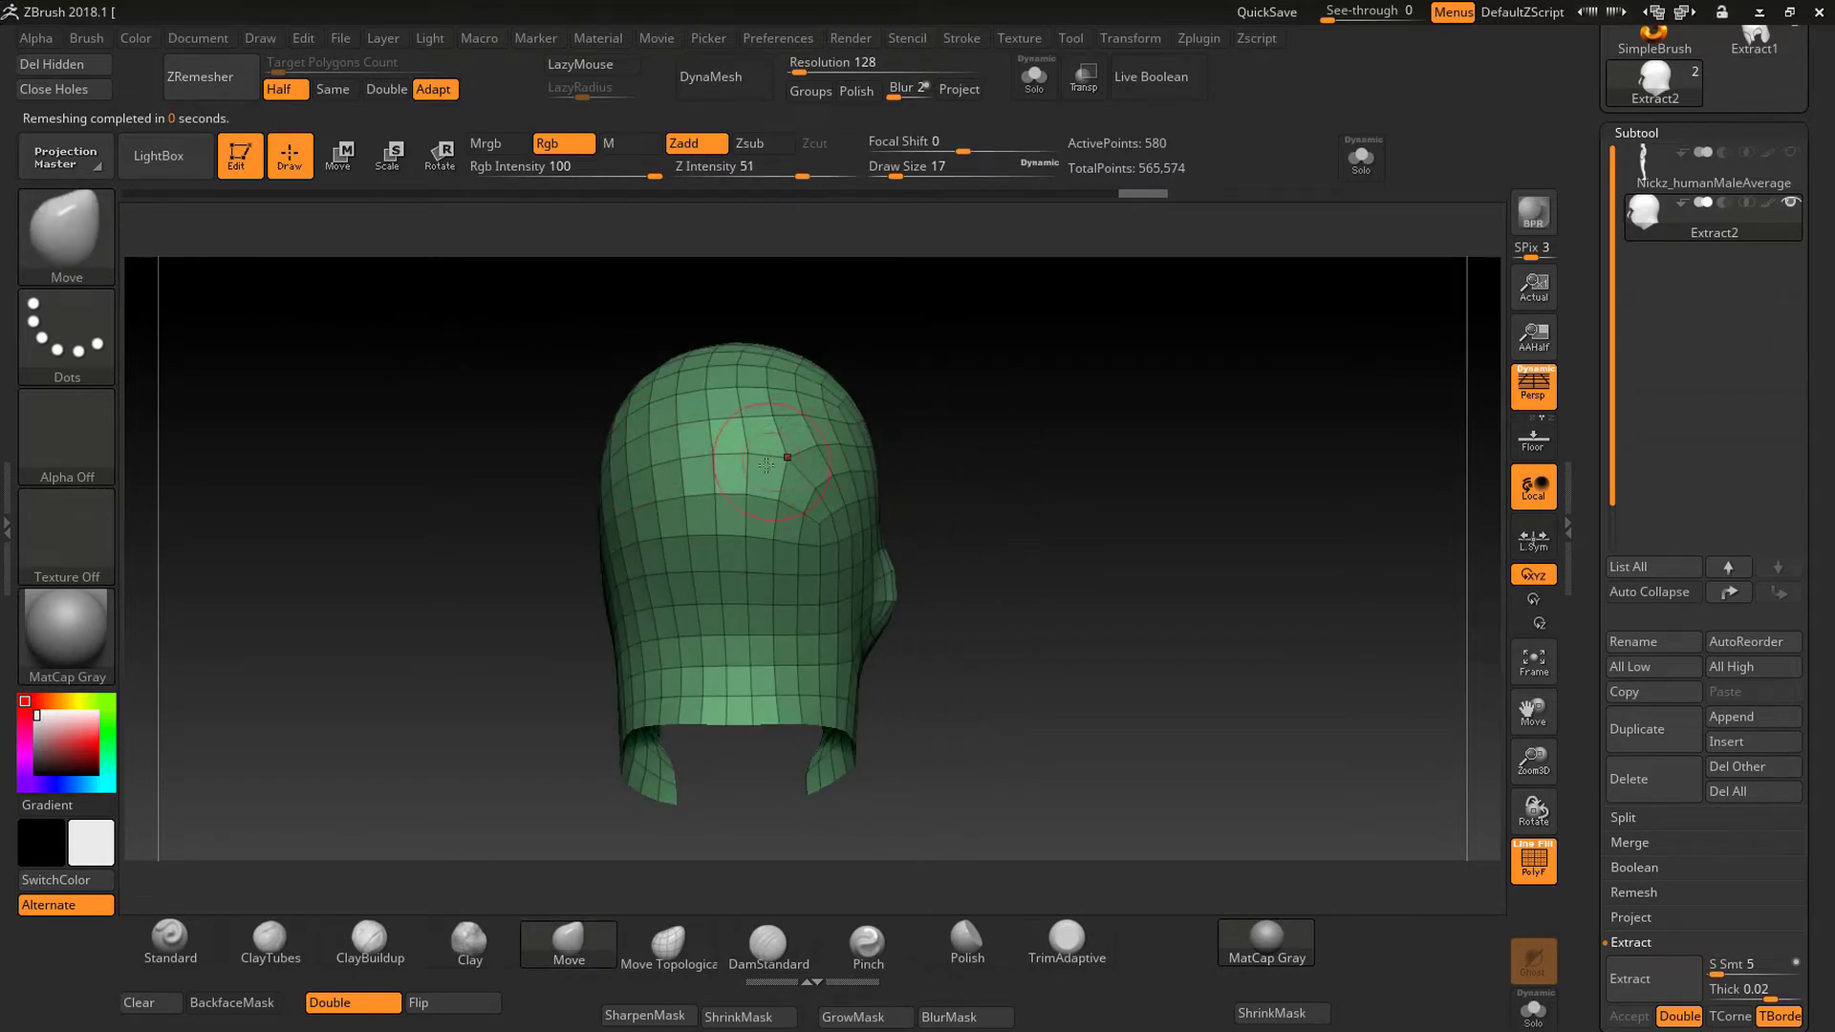
pyautogui.hotkey('ctrl', 'z')
pyautogui.hotkey('ctrl', 'z')
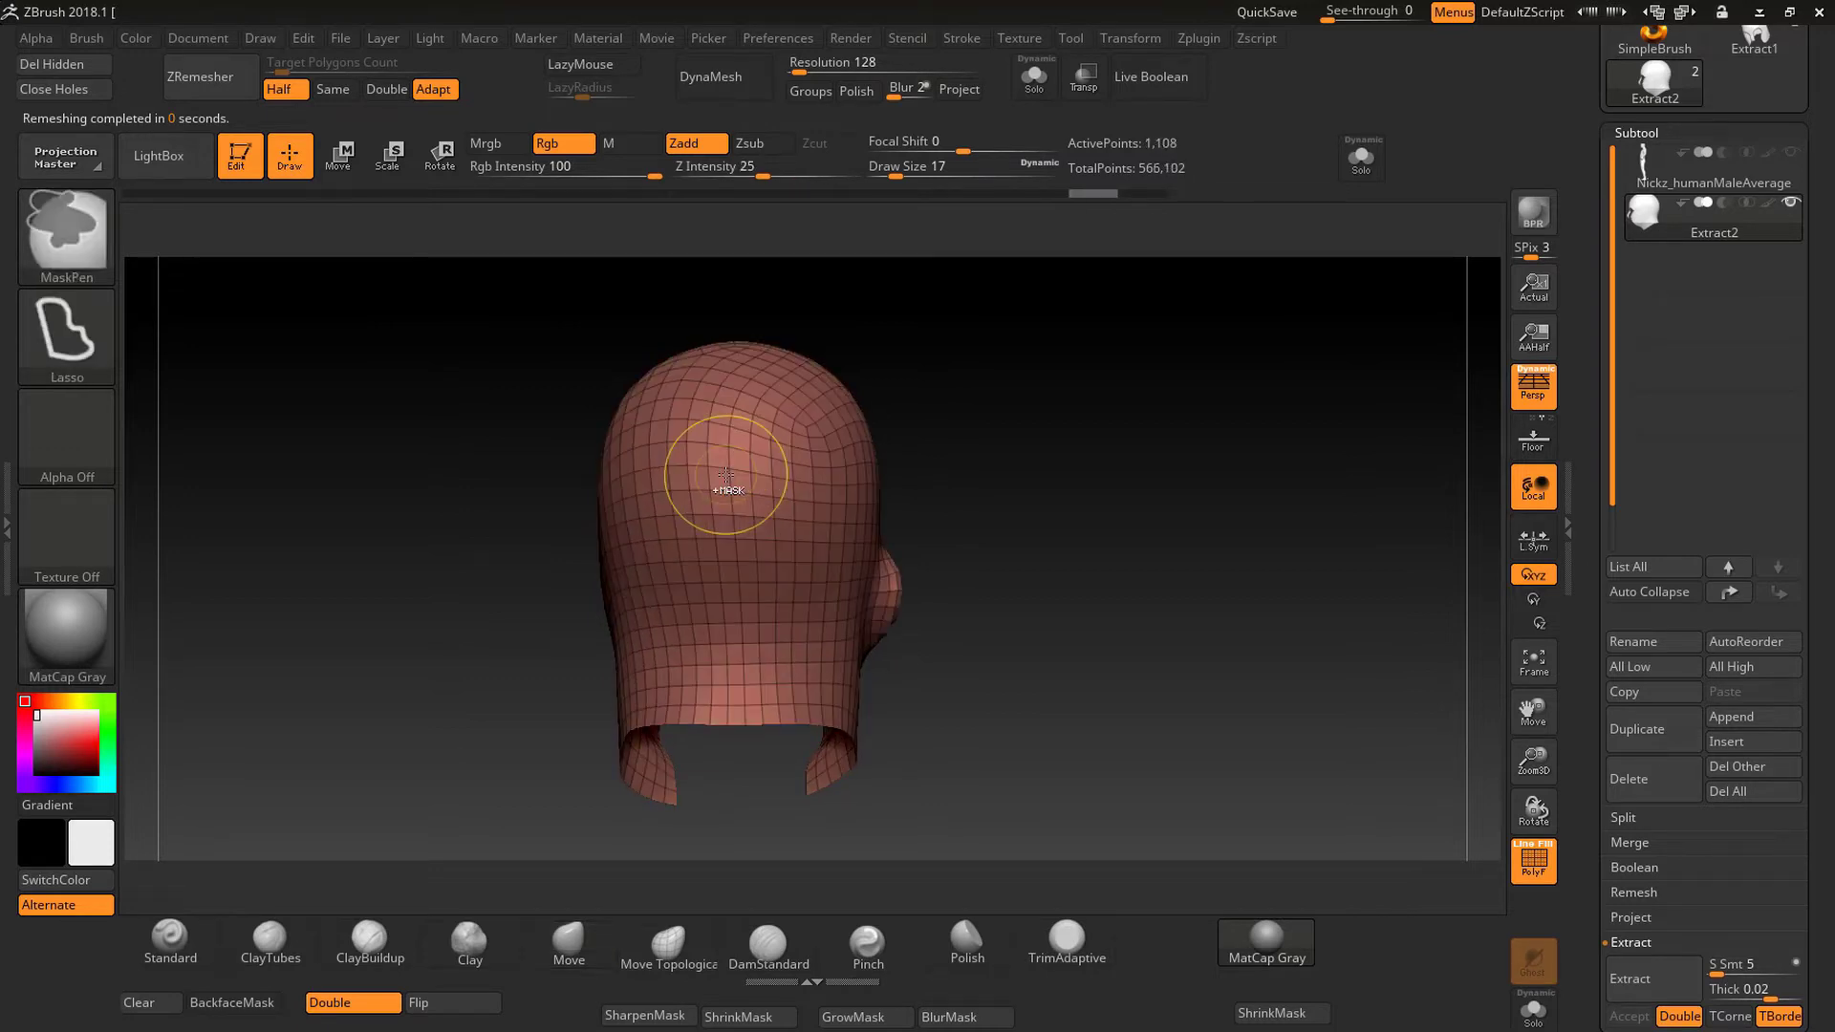
pyautogui.hotkey('ctrl', 'z')
pyautogui.hotkey('ctrl', 'z')
pyautogui.hotkey('ctrl', 'z')
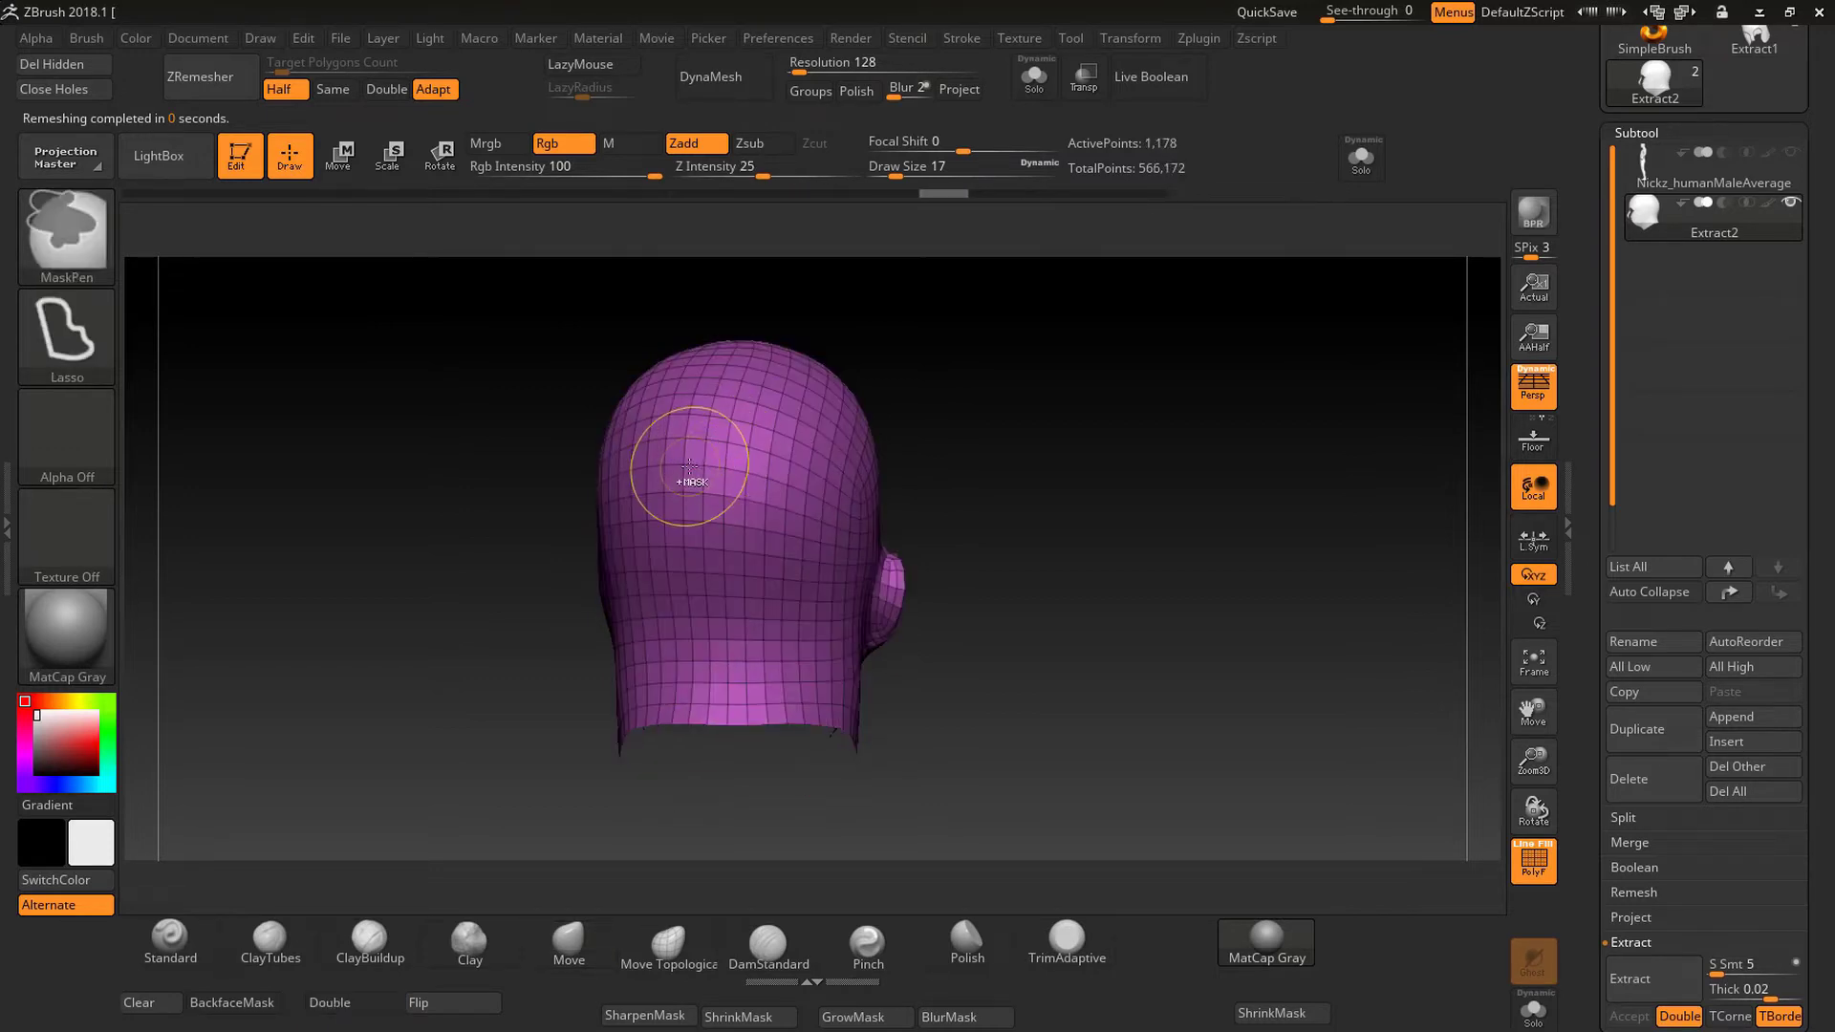
pyautogui.hotkey('ctrl', 'z')
pyautogui.hotkey('ctrl', 'z')
pyautogui.hotkey('ctrl', 'z')
pyautogui.hotkey('ctrl', 'z')
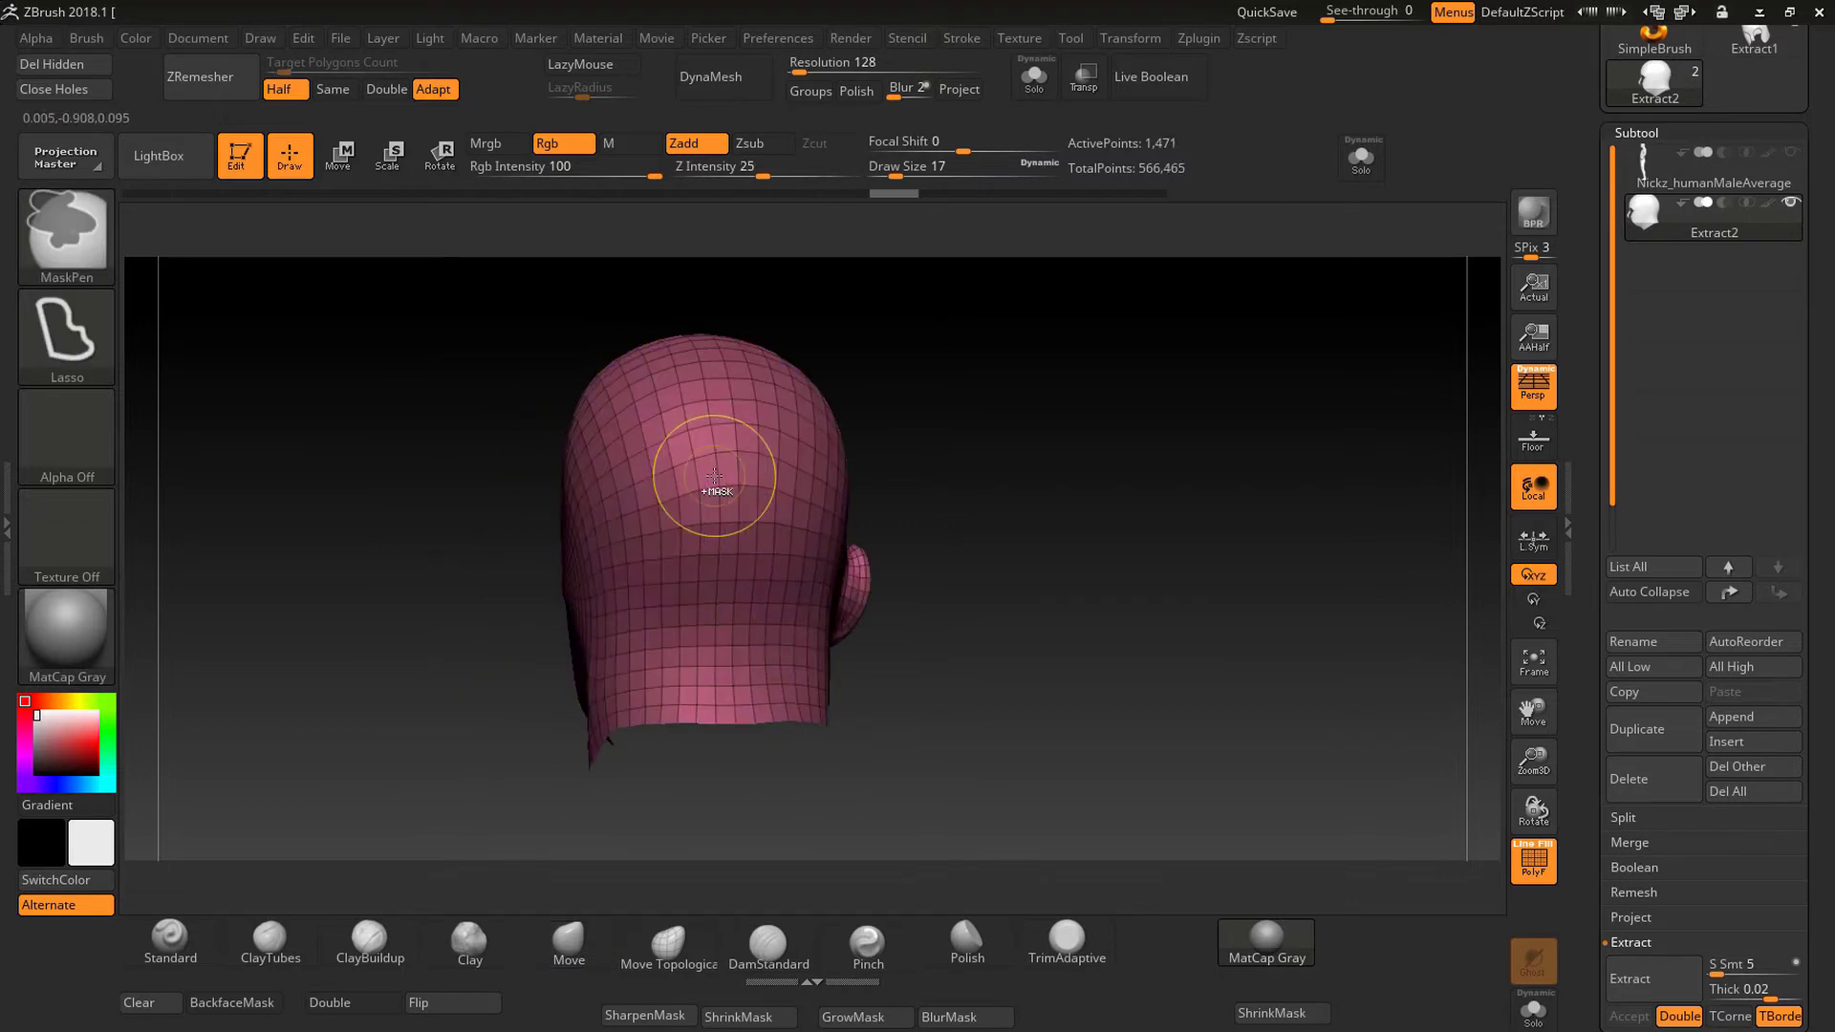
pyautogui.hotkey('ctrl', 'z')
pyautogui.hotkey('ctrl', 'z')
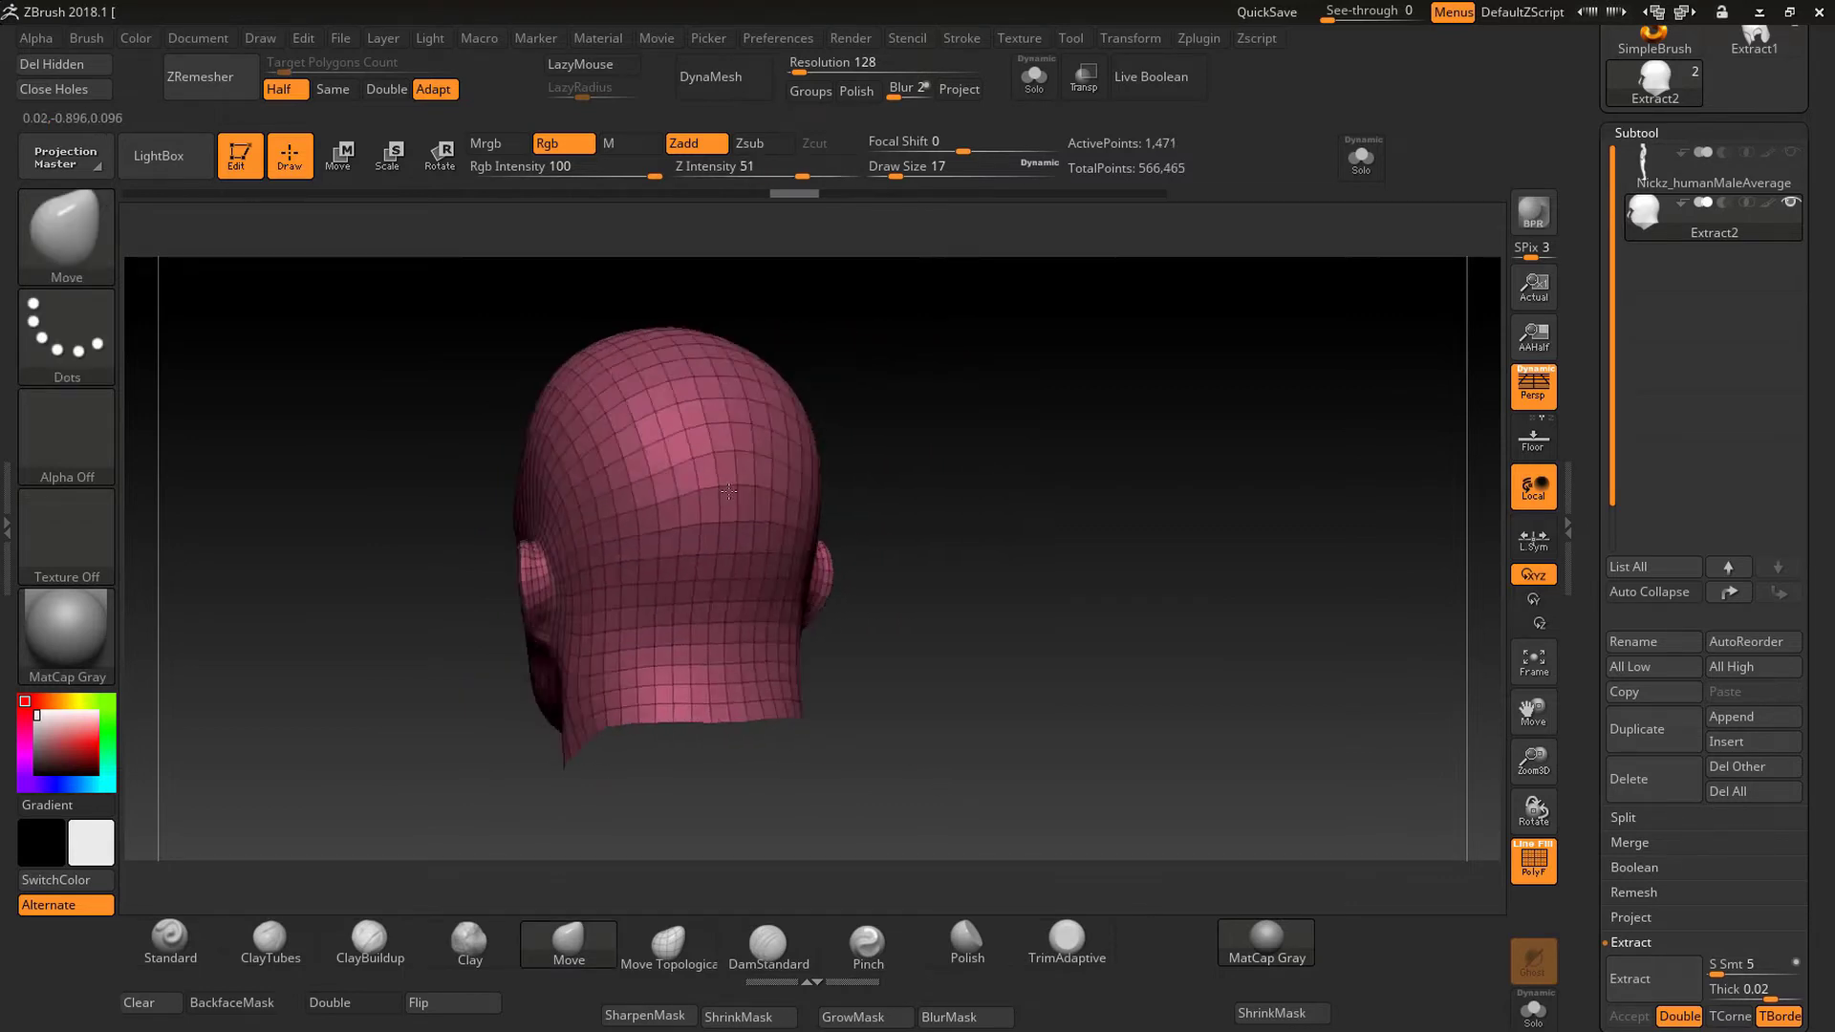
pyautogui.hotkey('ctrl', 'z')
pyautogui.hotkey('ctrl', 'z')
pyautogui.hotkey('ctrl', 'z')
pyautogui.hotkey('ctrl', 'z')
pyautogui.hotkey('ctrl', 'z')
pyautogui.hotkey('ctrl', 'z')
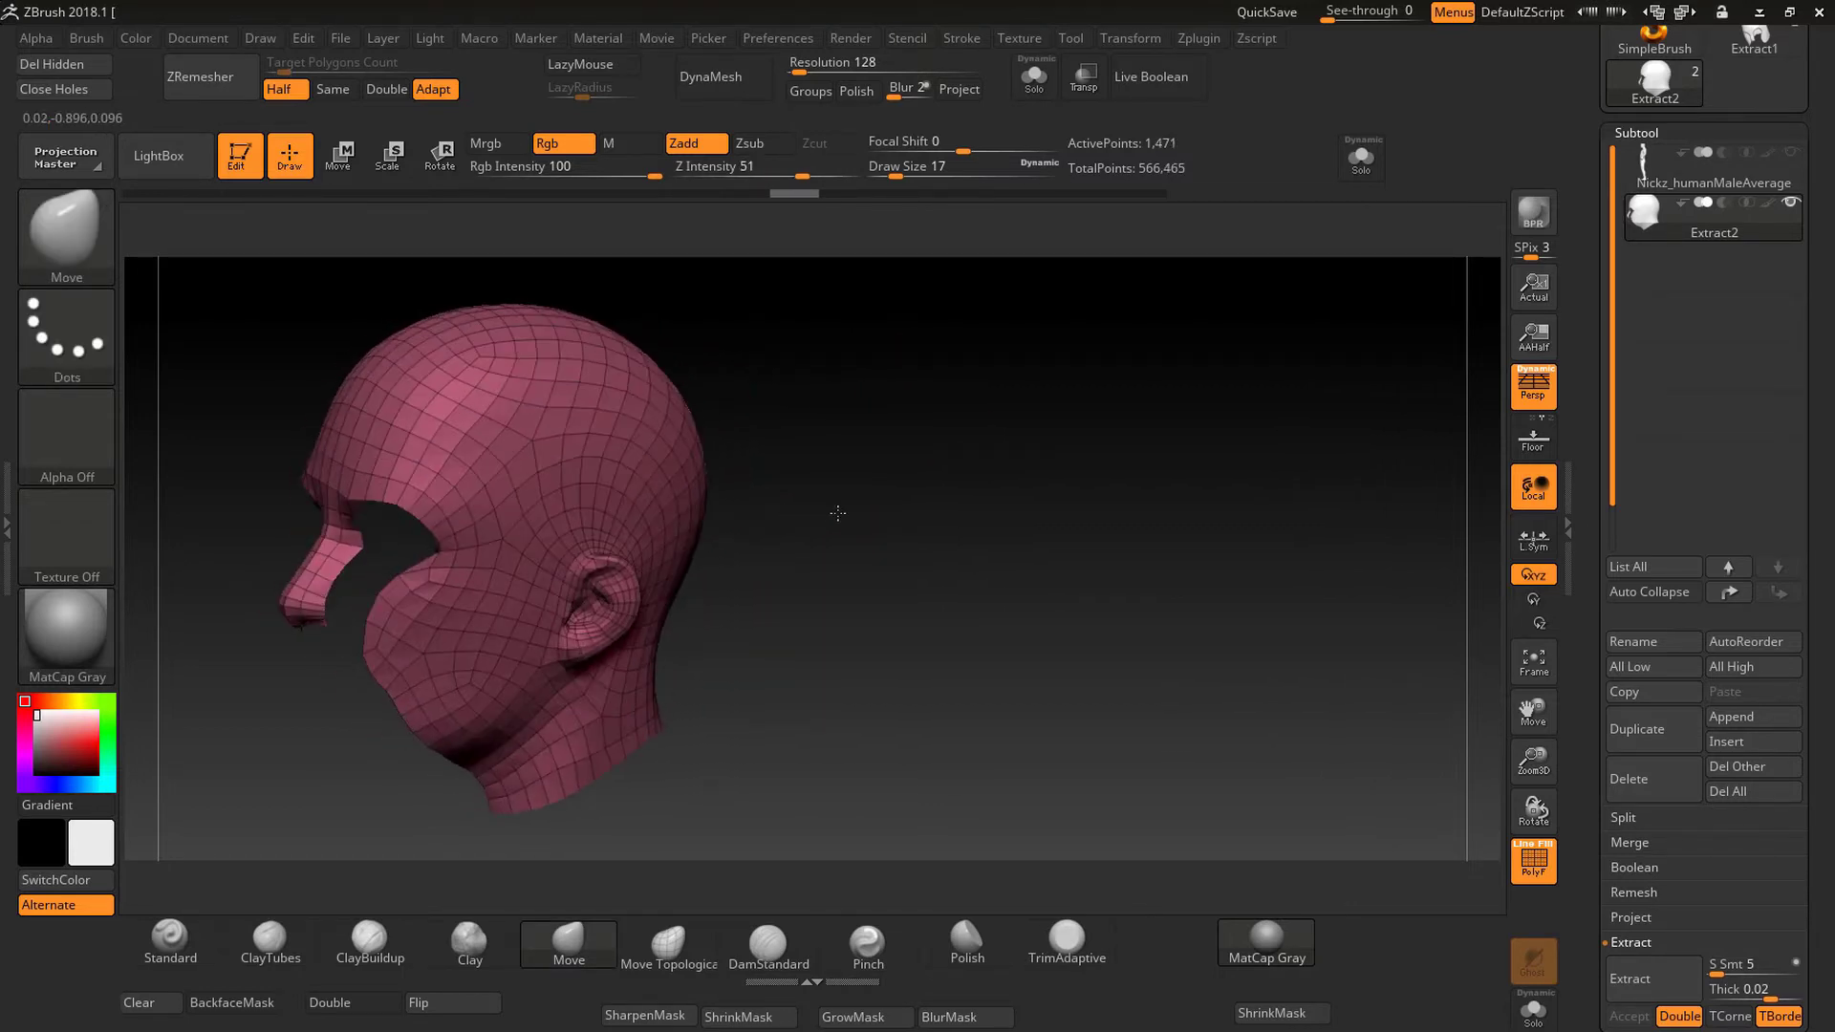
pyautogui.hotkey('ctrl', 'z')
pyautogui.hotkey('ctrl', 'z')
pyautogui.hotkey('ctrl', 'z')
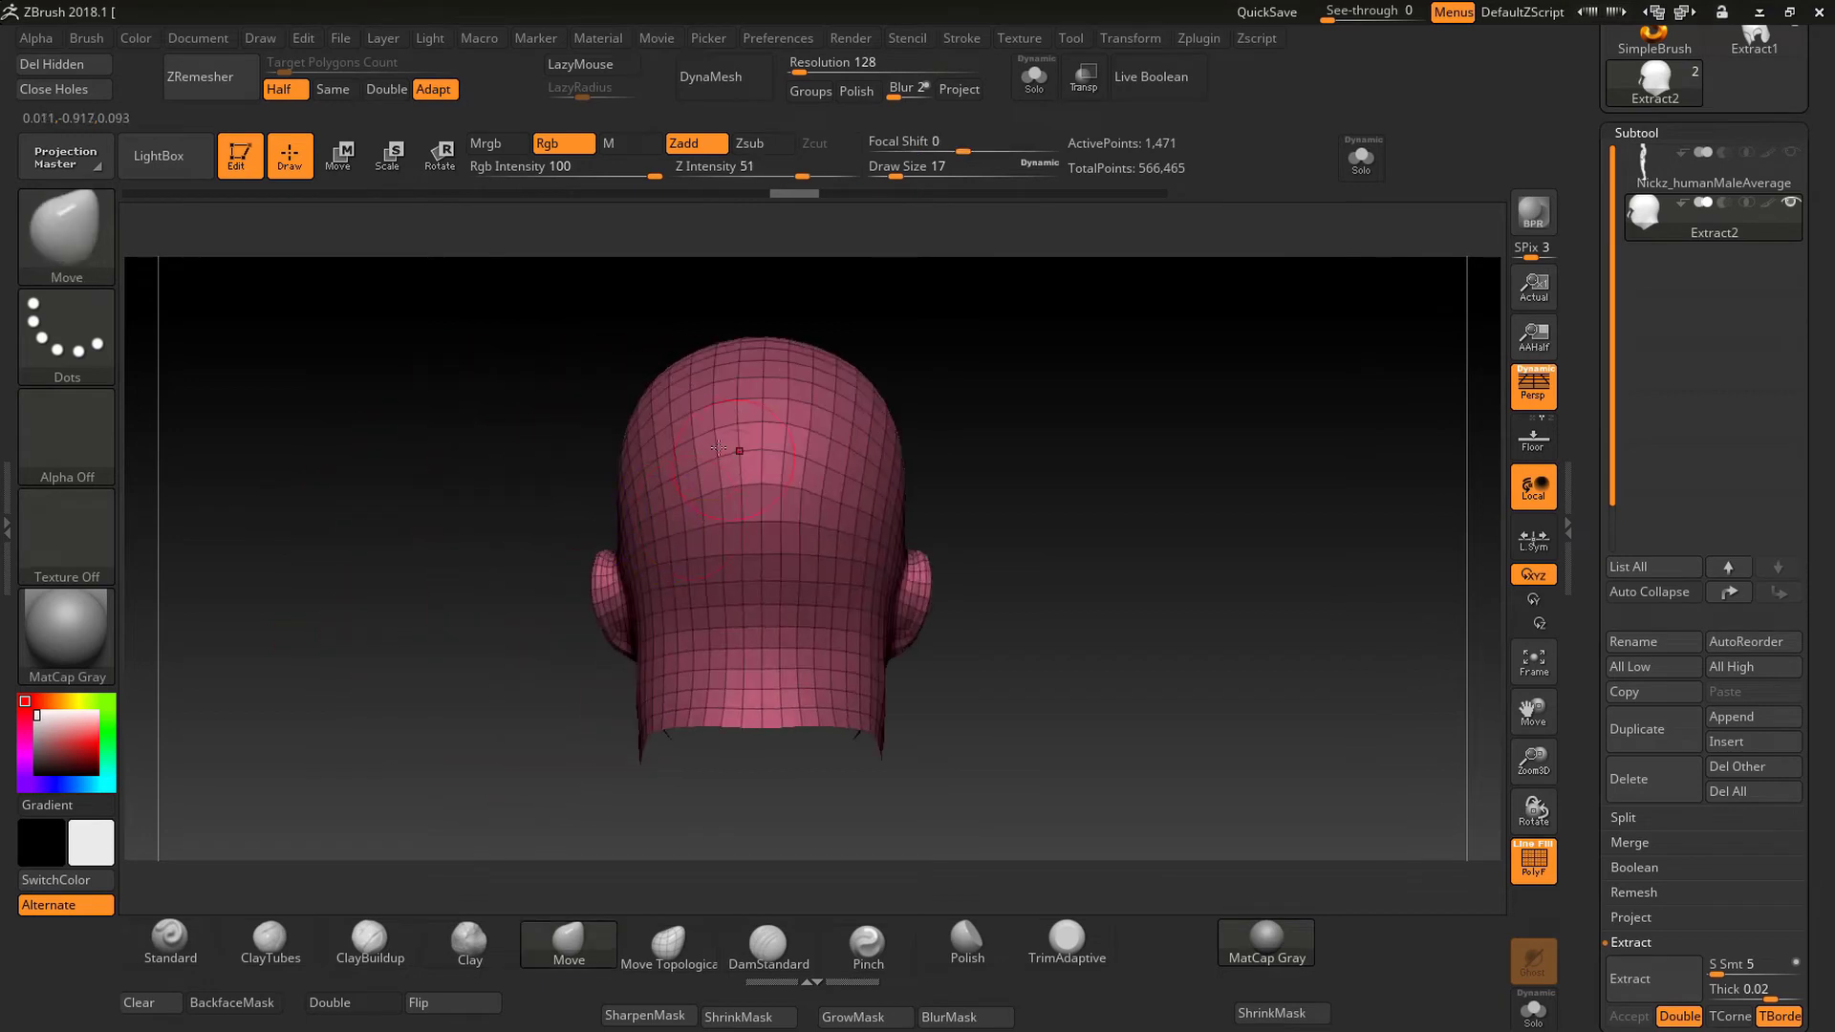
pyautogui.hotkey('ctrl', 'z')
pyautogui.hotkey('ctrl', 'z')
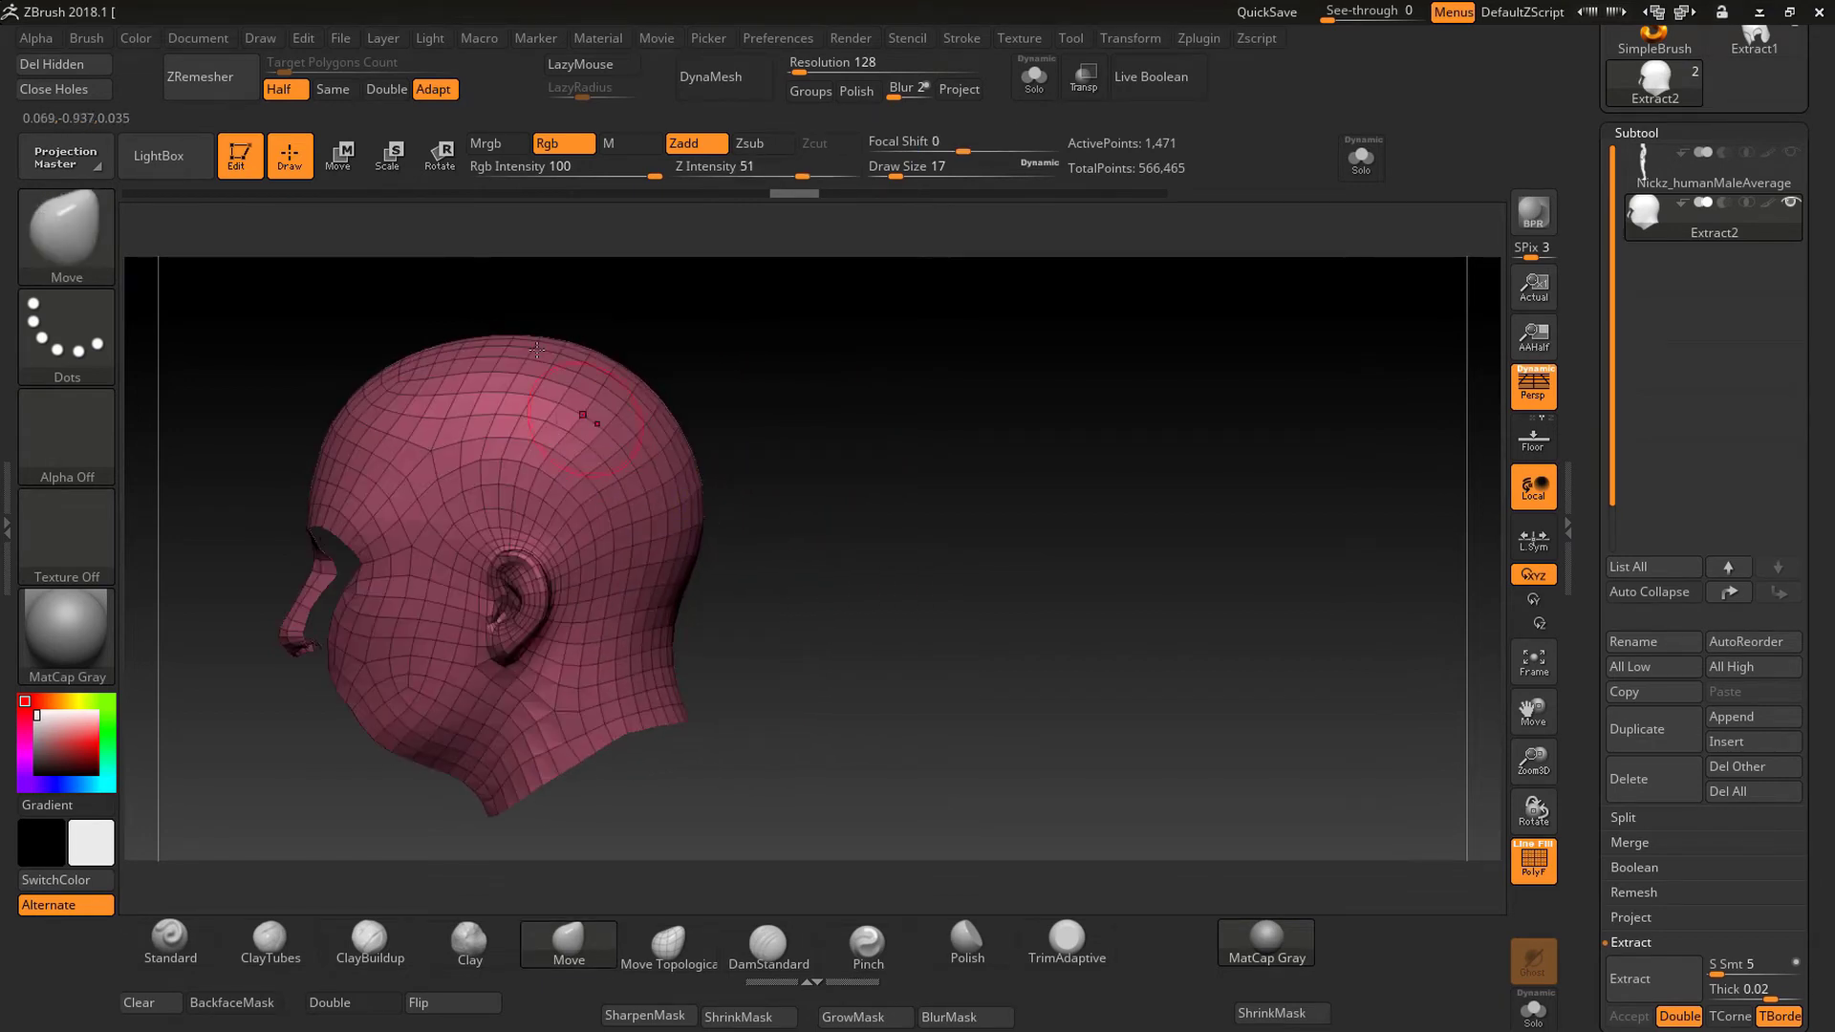
# Step: Remesh the restored shell twice, undo the coarser pass, and smooth the ear bump flat
pyautogui.click(225, 88)
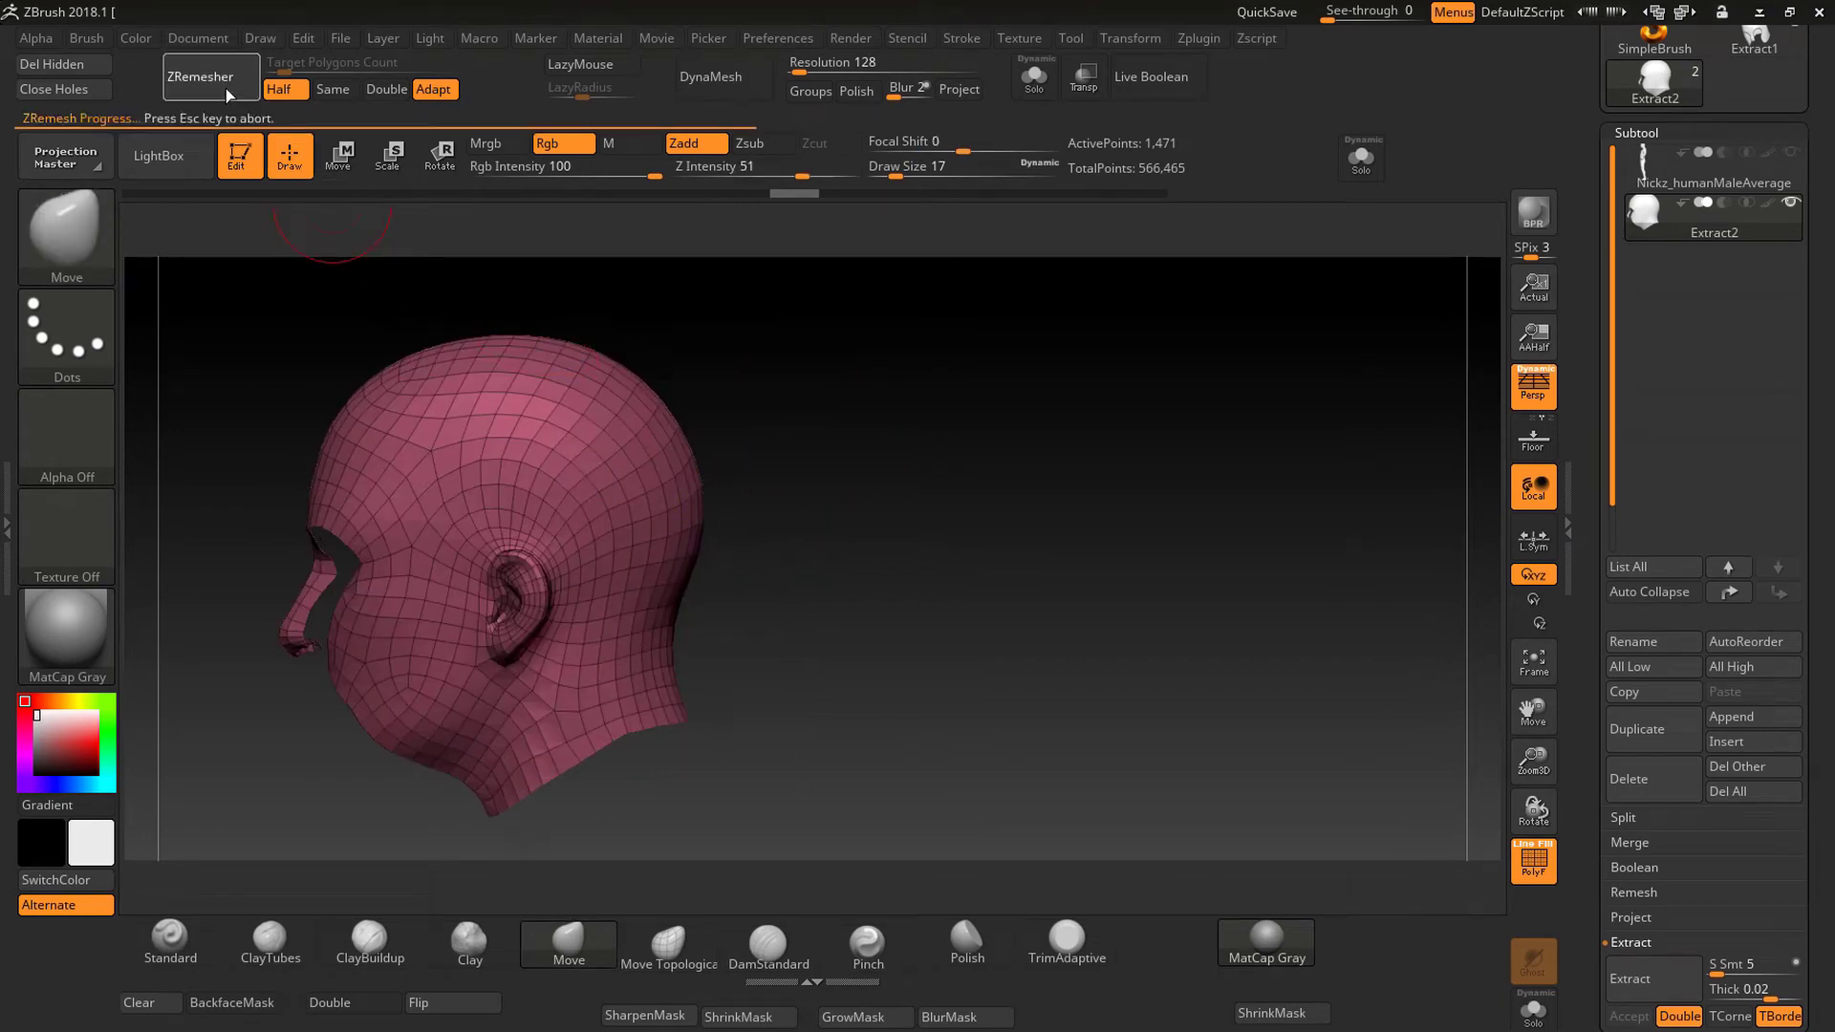
pyautogui.click(226, 88)
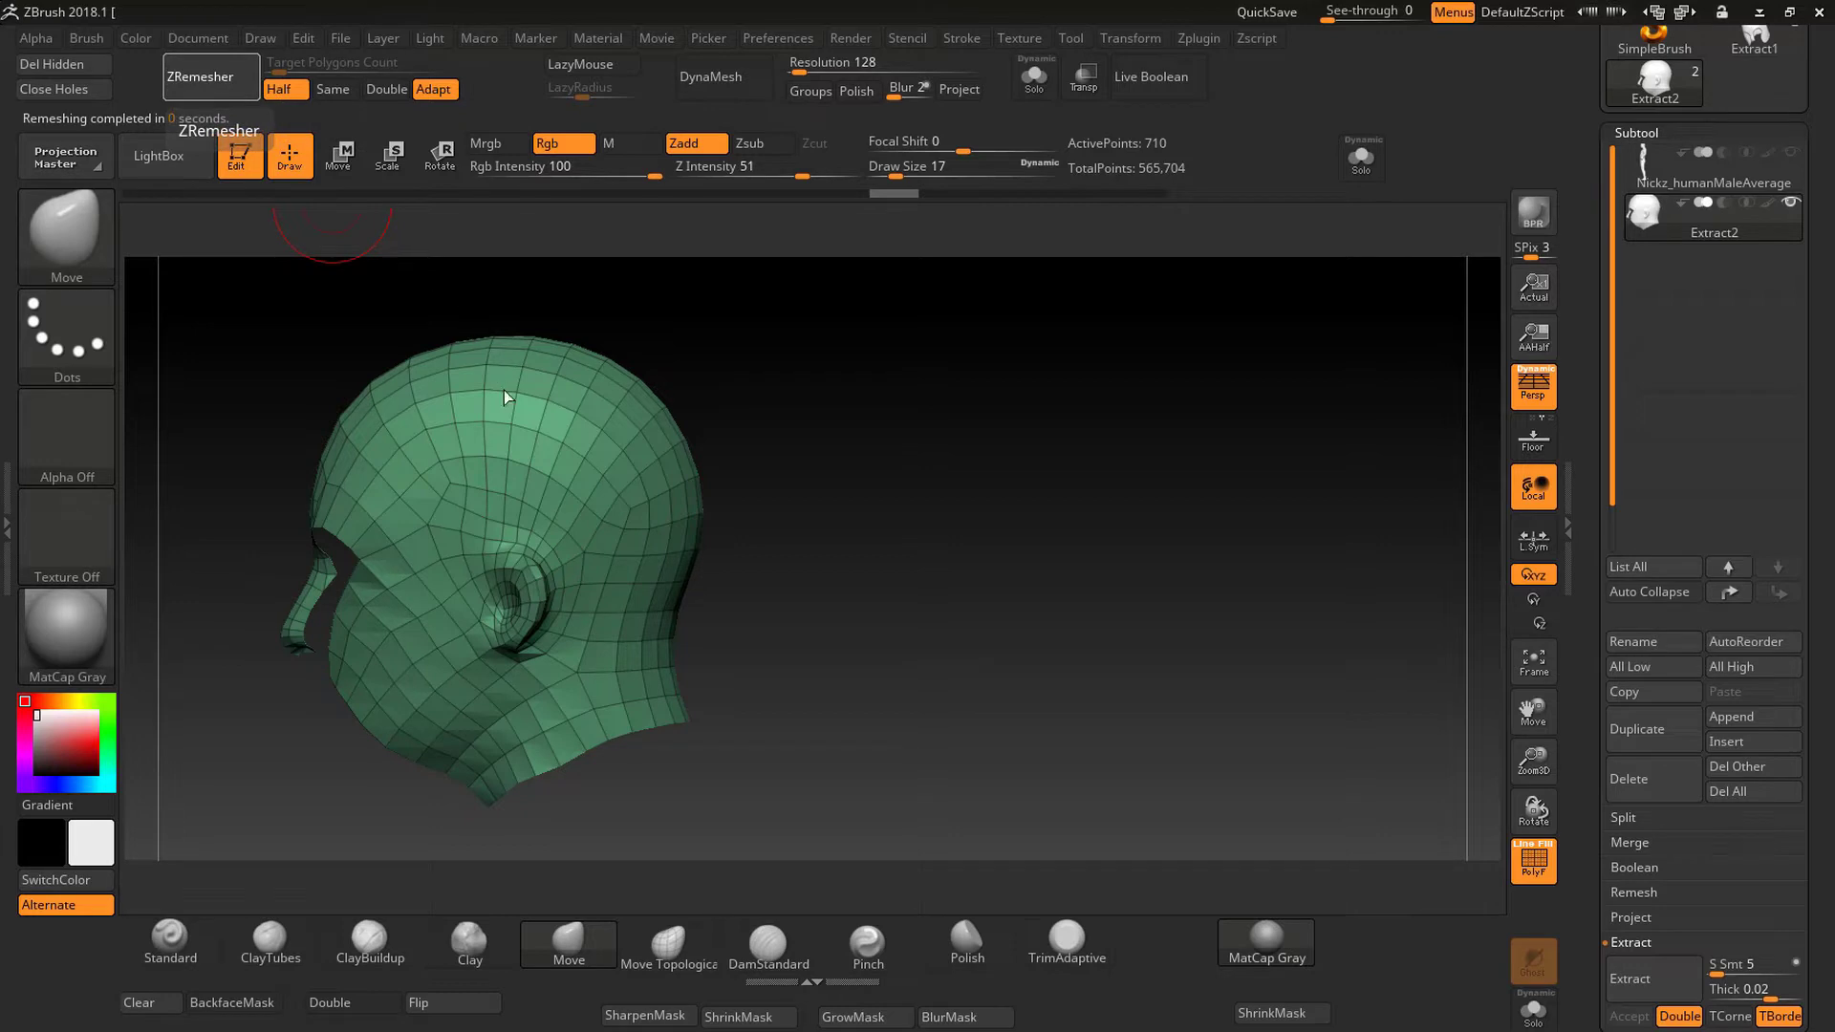
pyautogui.hotkey('ctrl', 'z')
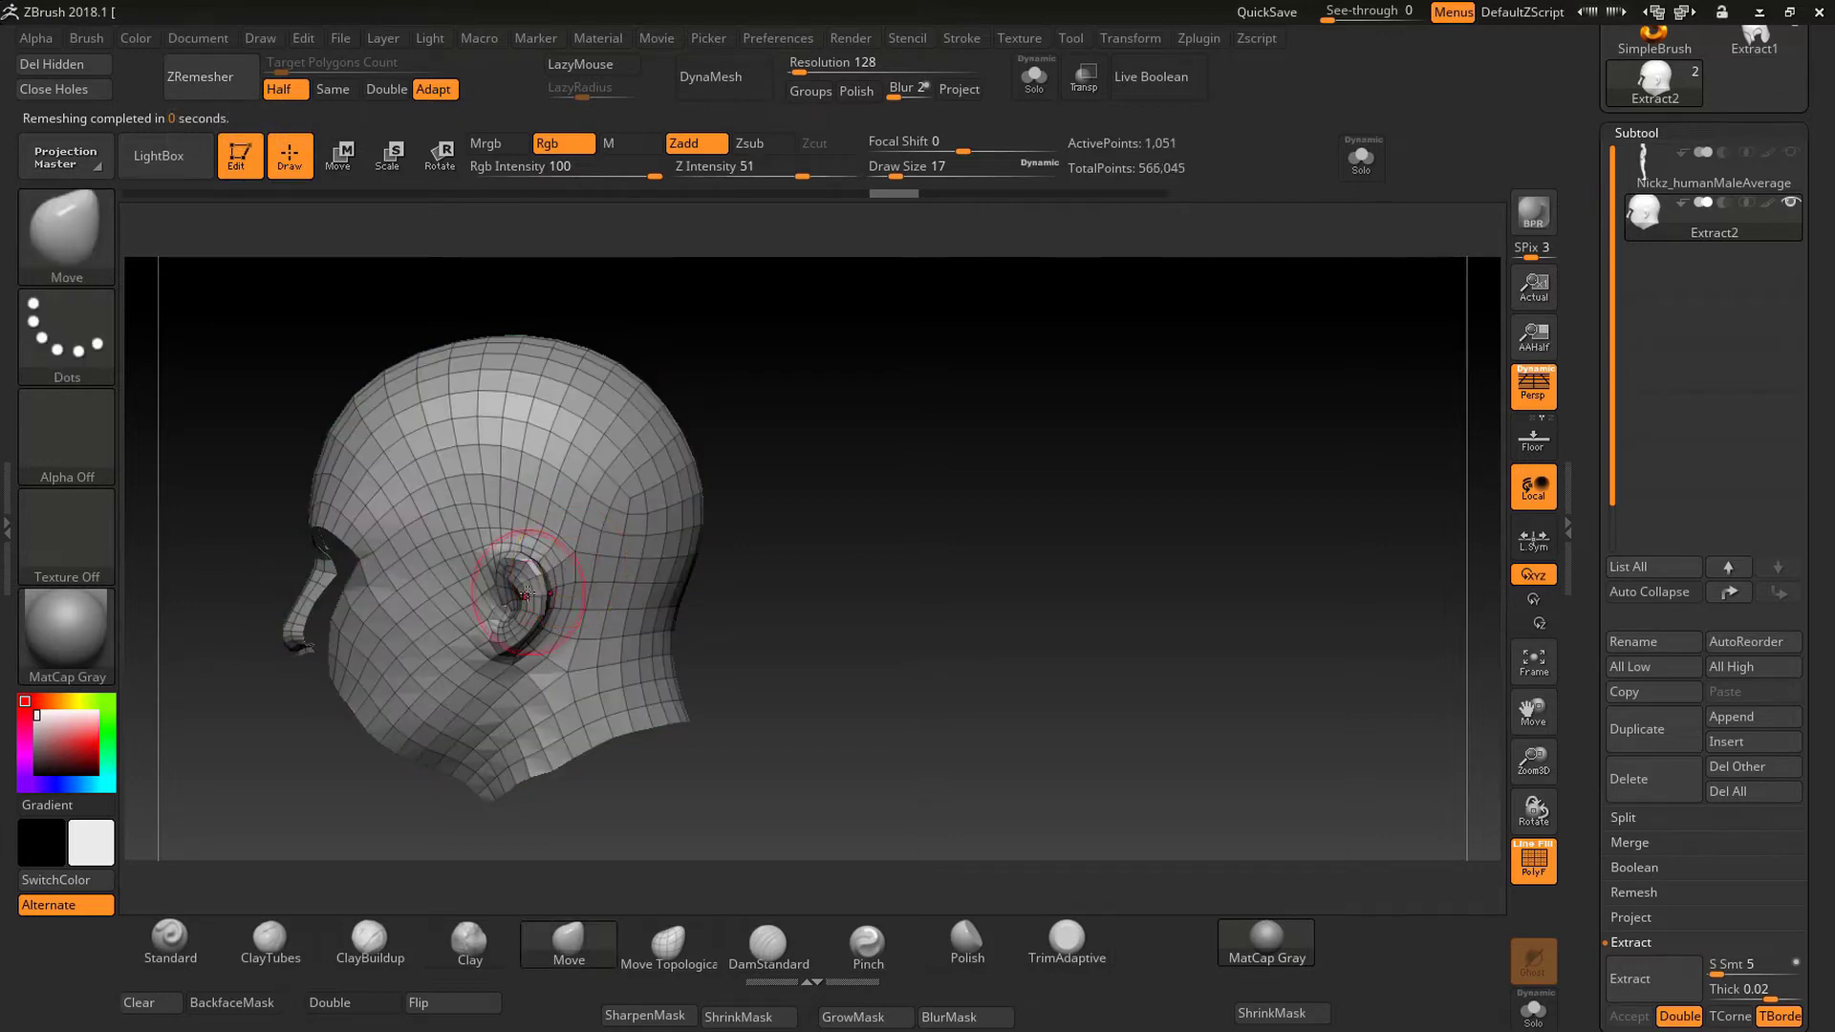
pyautogui.keyDown('shift'); pyautogui.moveTo(527, 594); pyautogui.dragTo(507, 602); pyautogui.keyUp('shift')
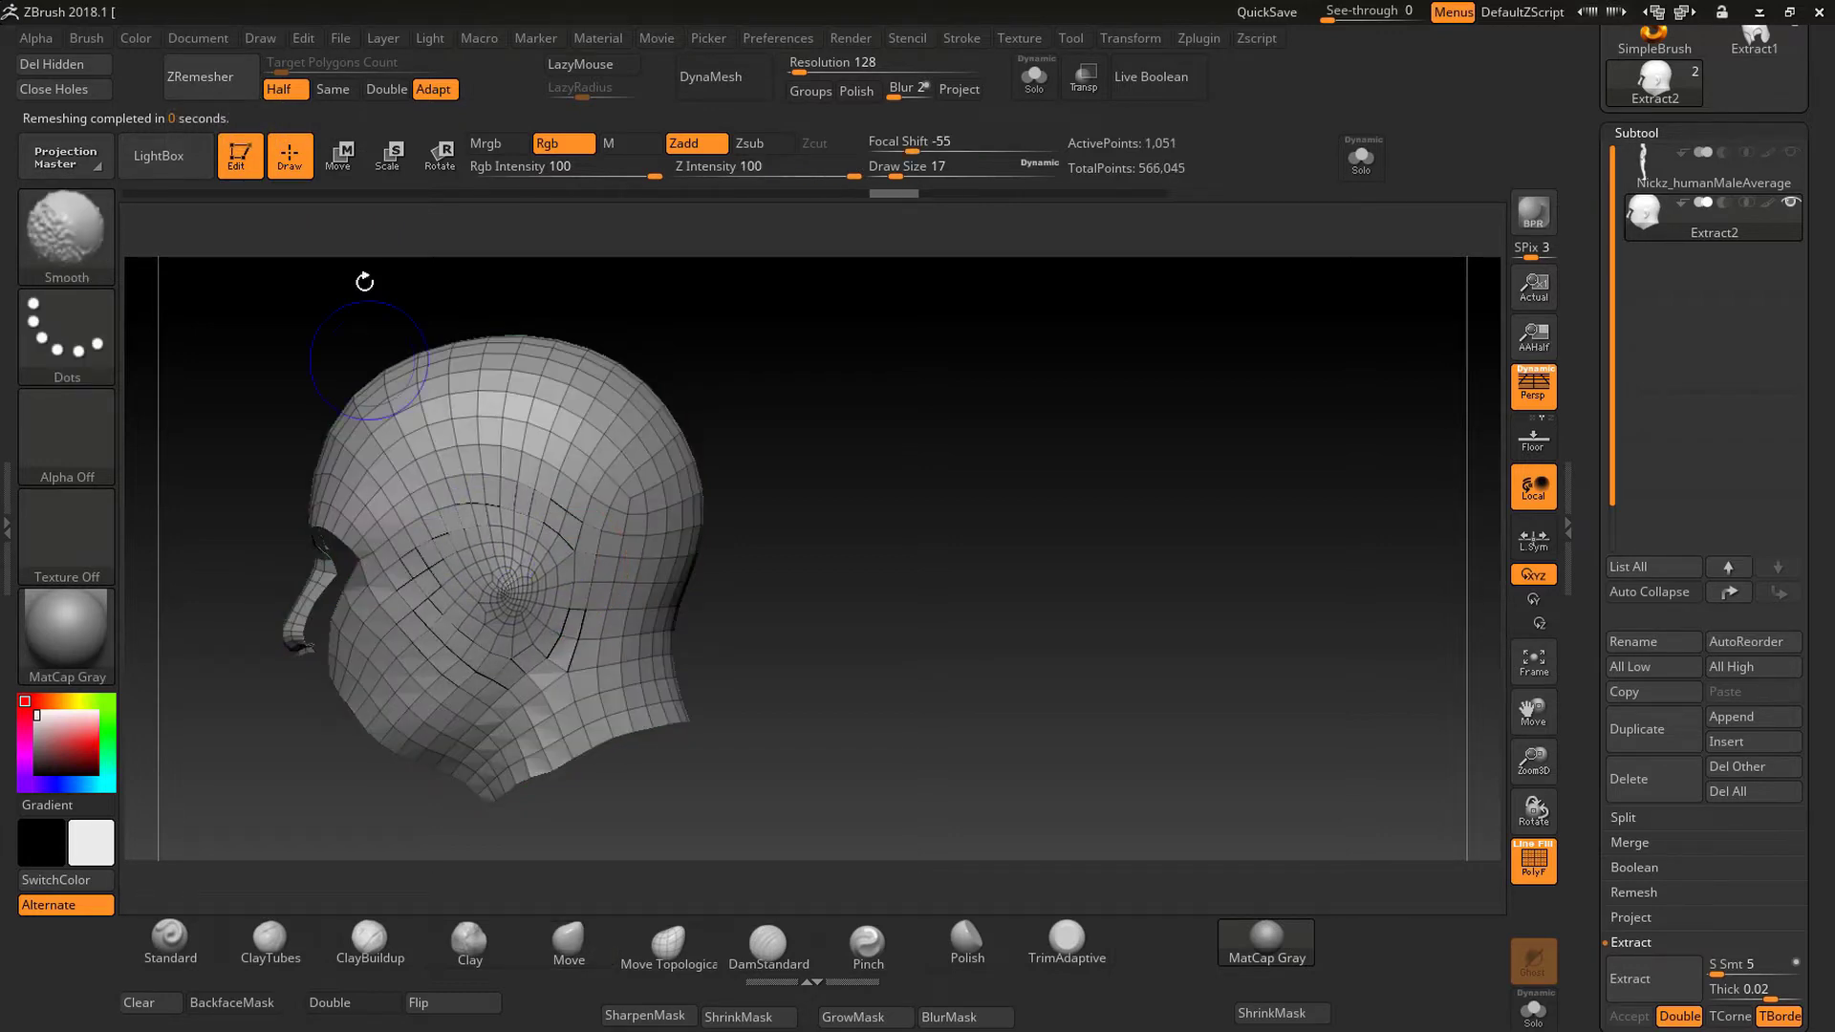
# Step: Remesh the smoothed shell with Double on at lower density, then undo the coarsest pass
pyautogui.click(219, 78)
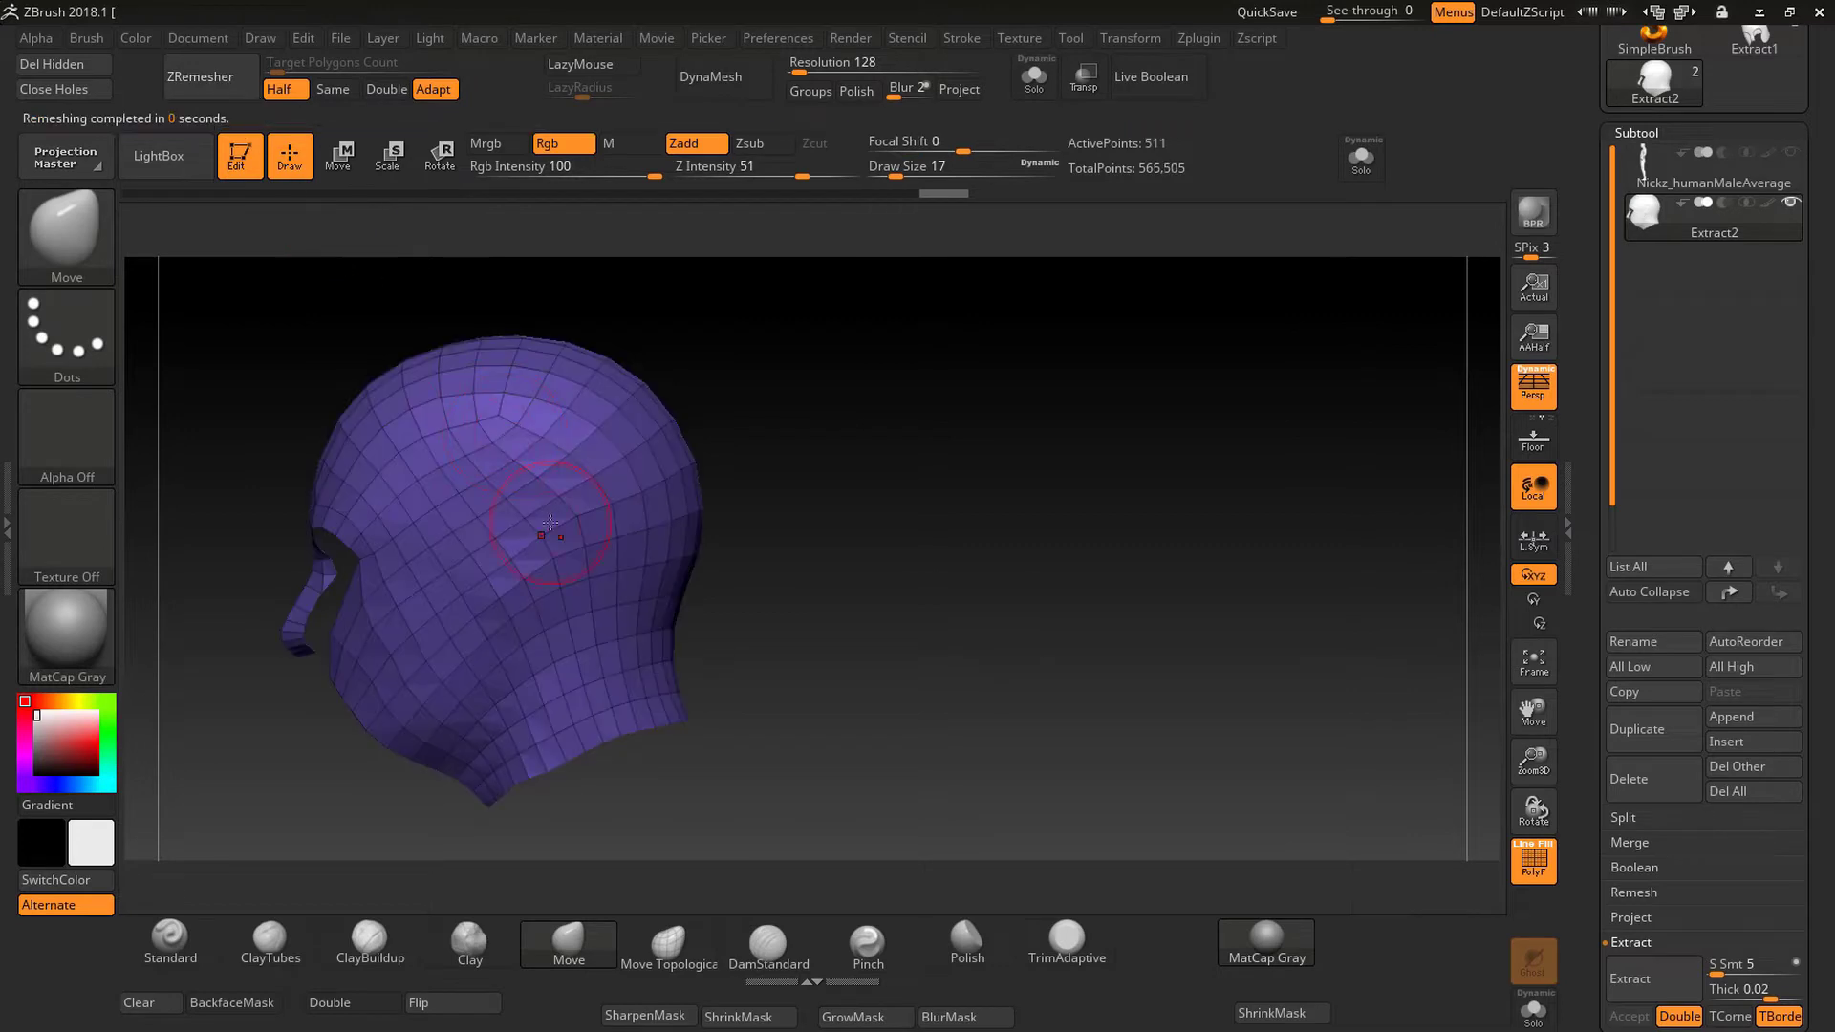
pyautogui.moveTo(459, 526)
pyautogui.mouseDown()
pyautogui.moveTo(649, 531)
pyautogui.moveTo(525, 504)
pyautogui.moveTo(521, 811)
pyautogui.mouseUp()
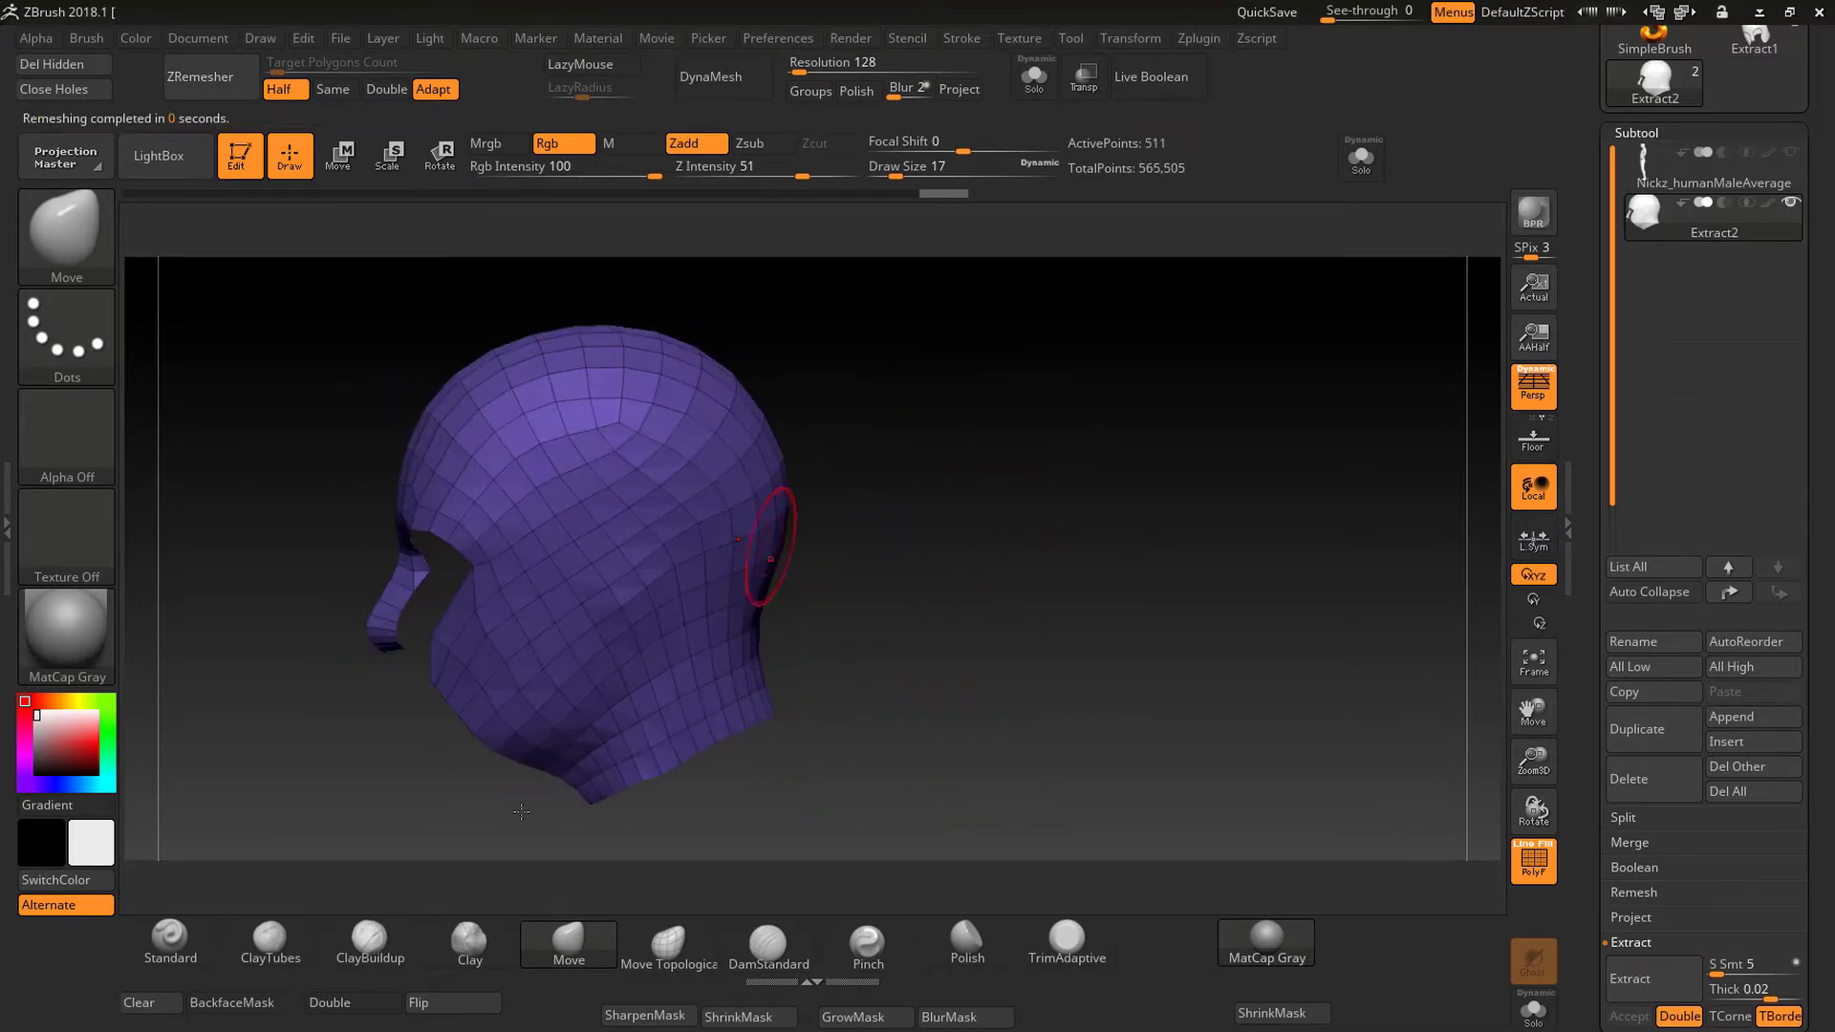
pyautogui.click(341, 1015)
pyautogui.moveTo(409, 803); pyautogui.dragTo(521, 684)
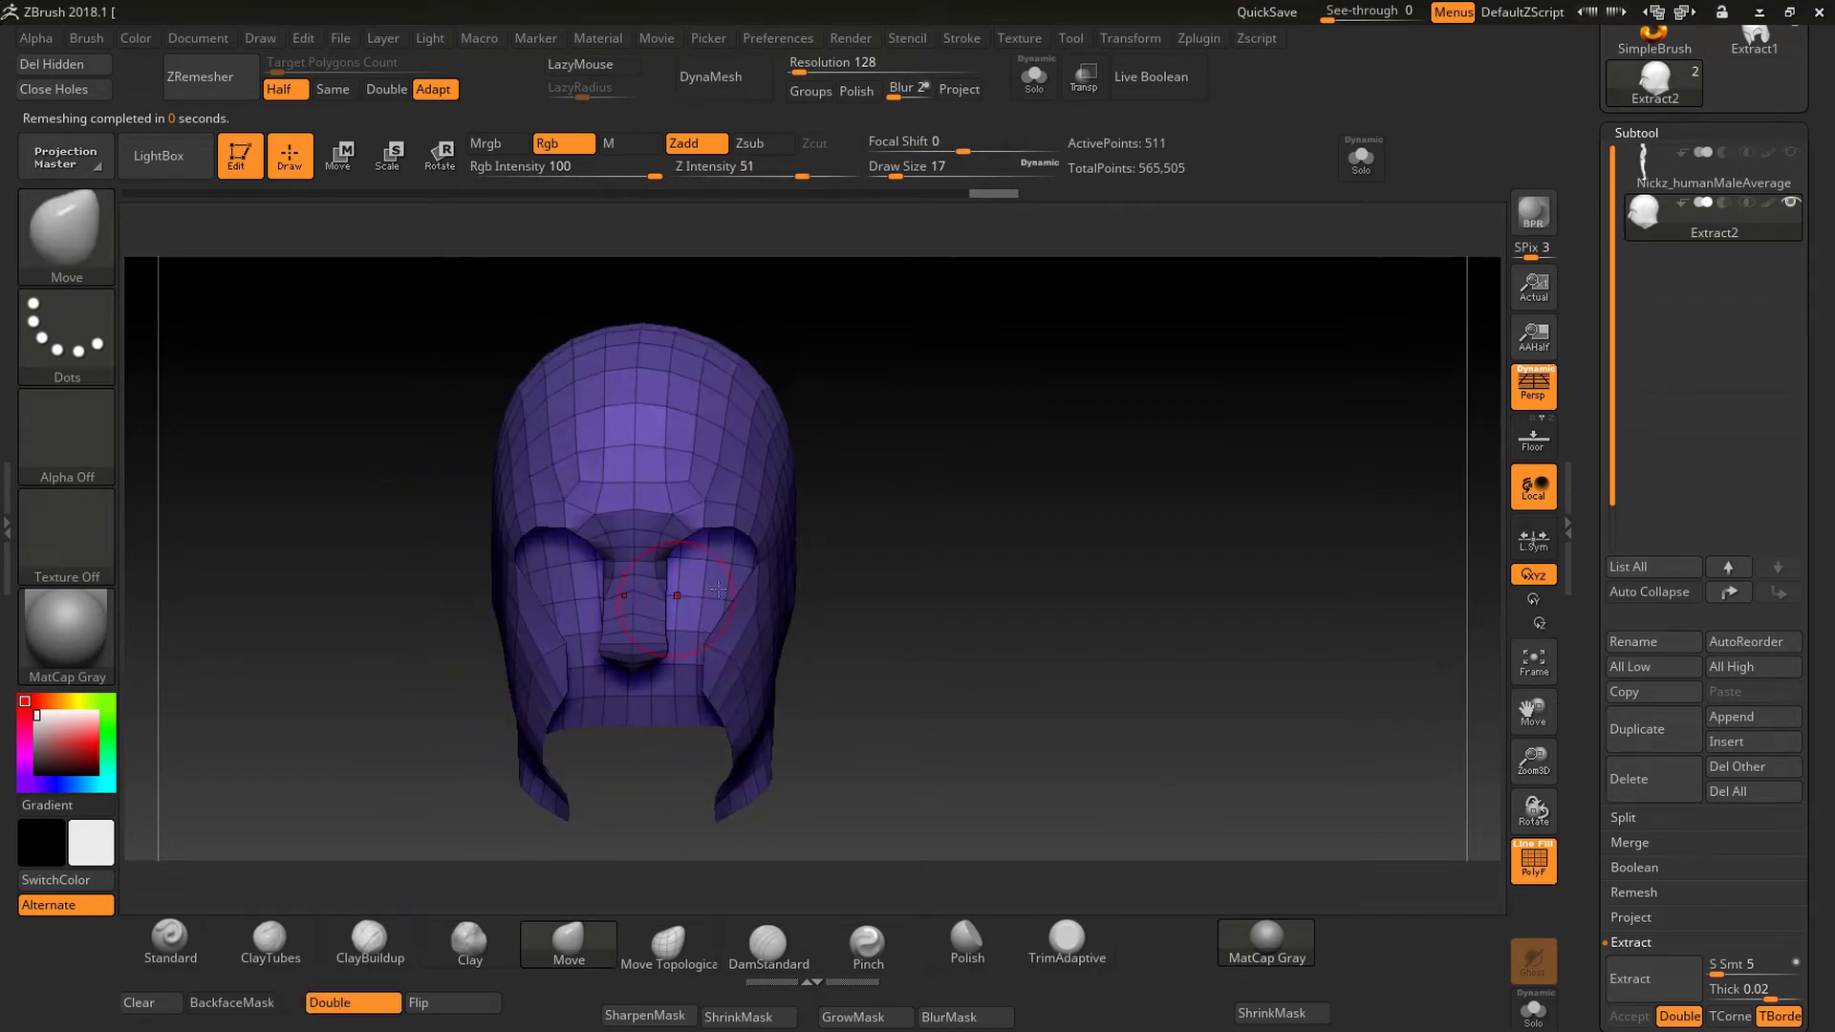
pyautogui.moveTo(718, 589); pyautogui.dragTo(686, 572)
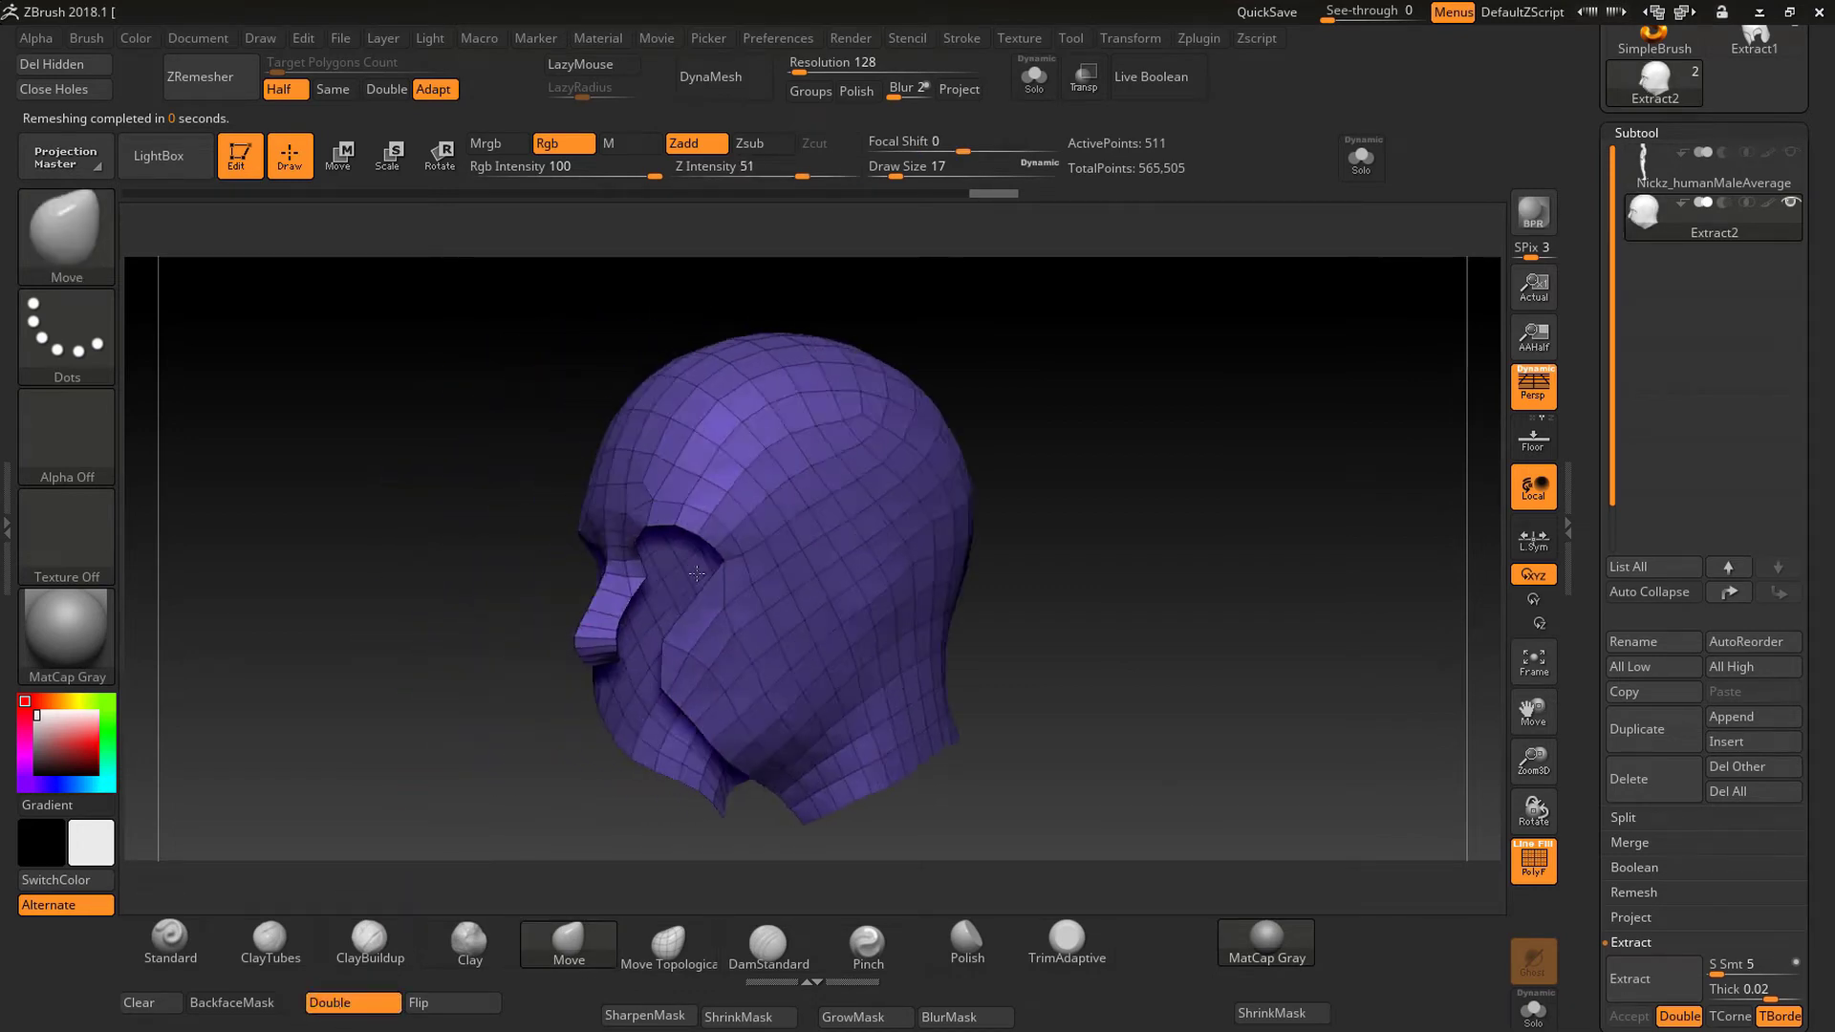
pyautogui.click(251, 98)
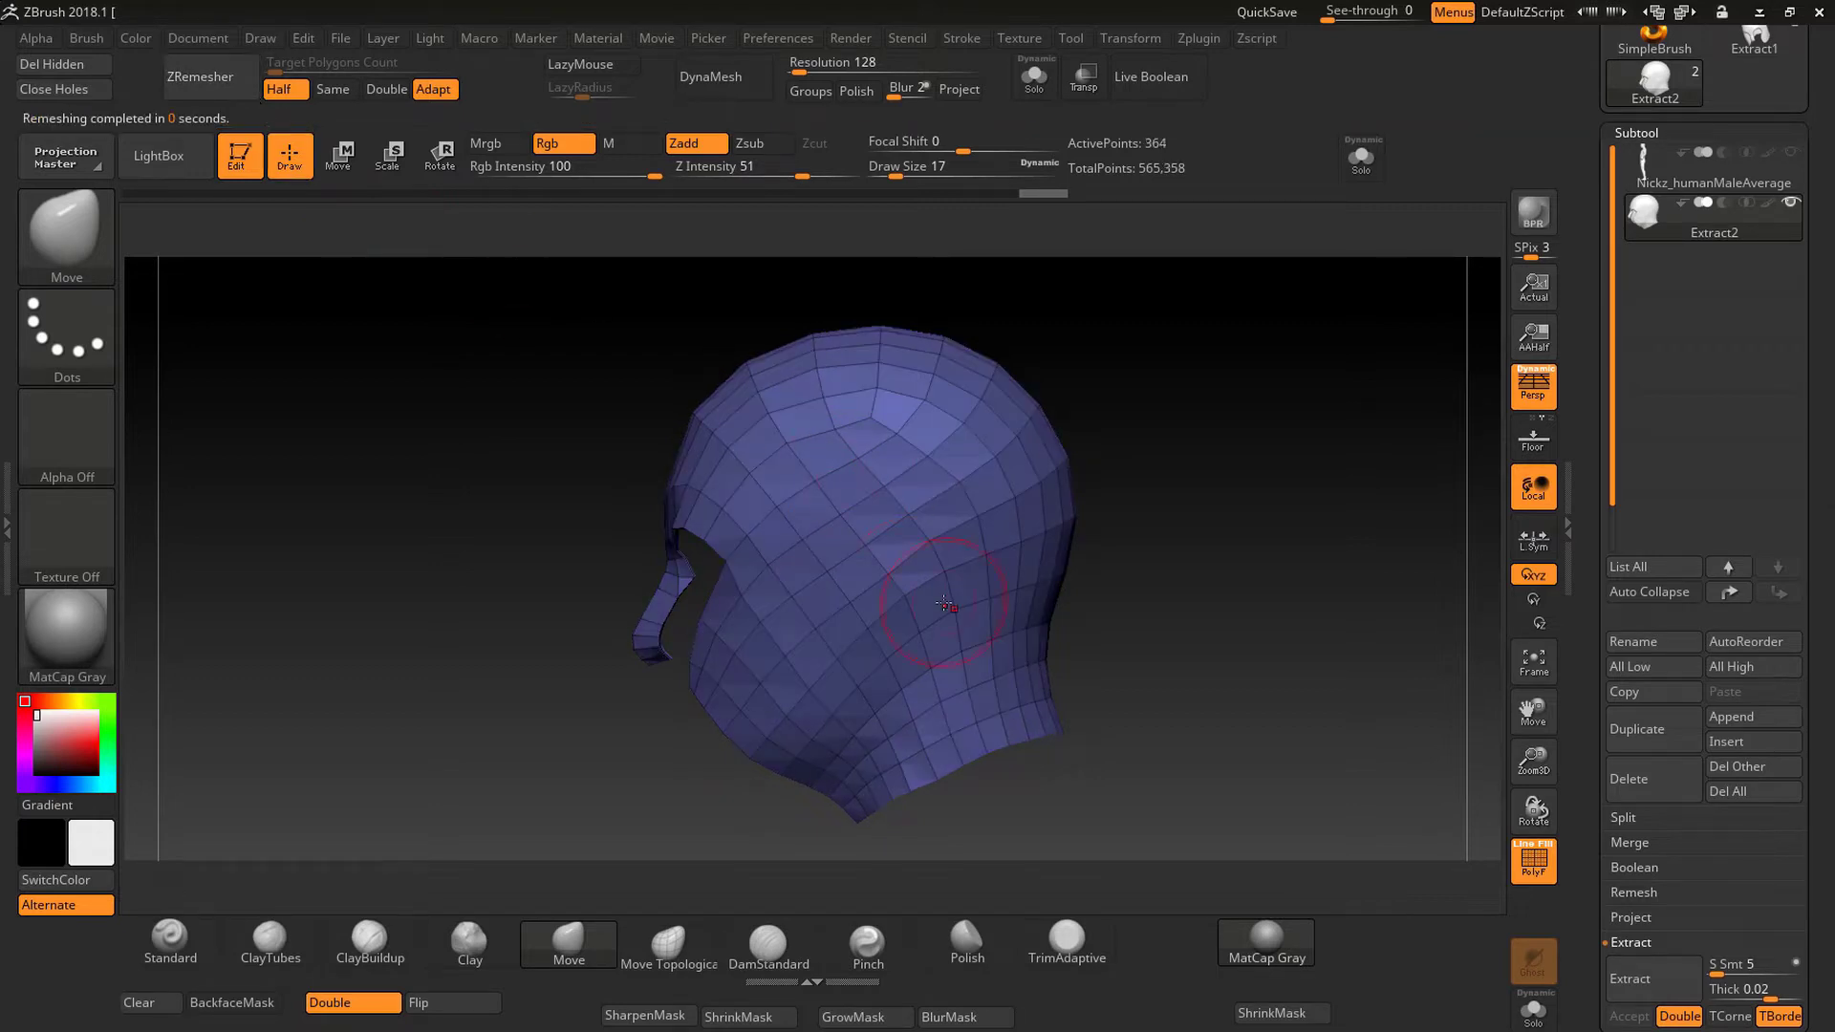
pyautogui.moveTo(1061, 592); pyautogui.dragTo(1085, 611)
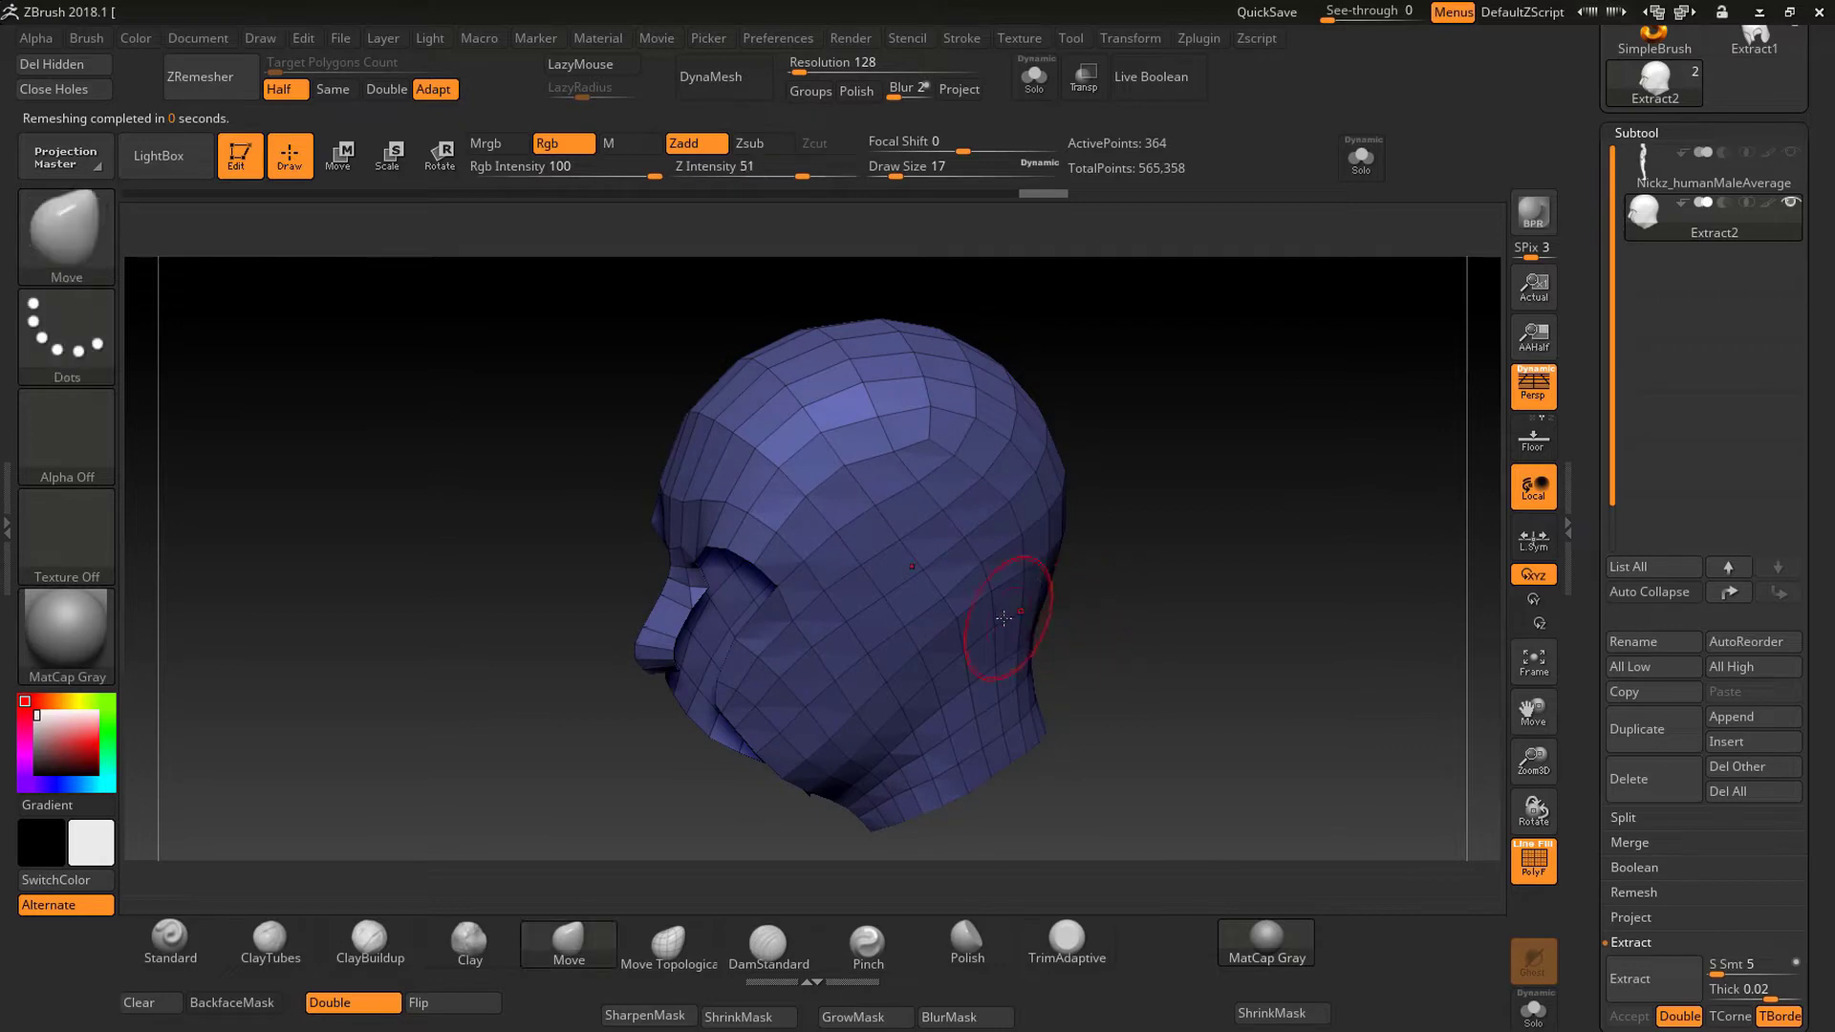
pyautogui.hotkey('ctrl', 'z')
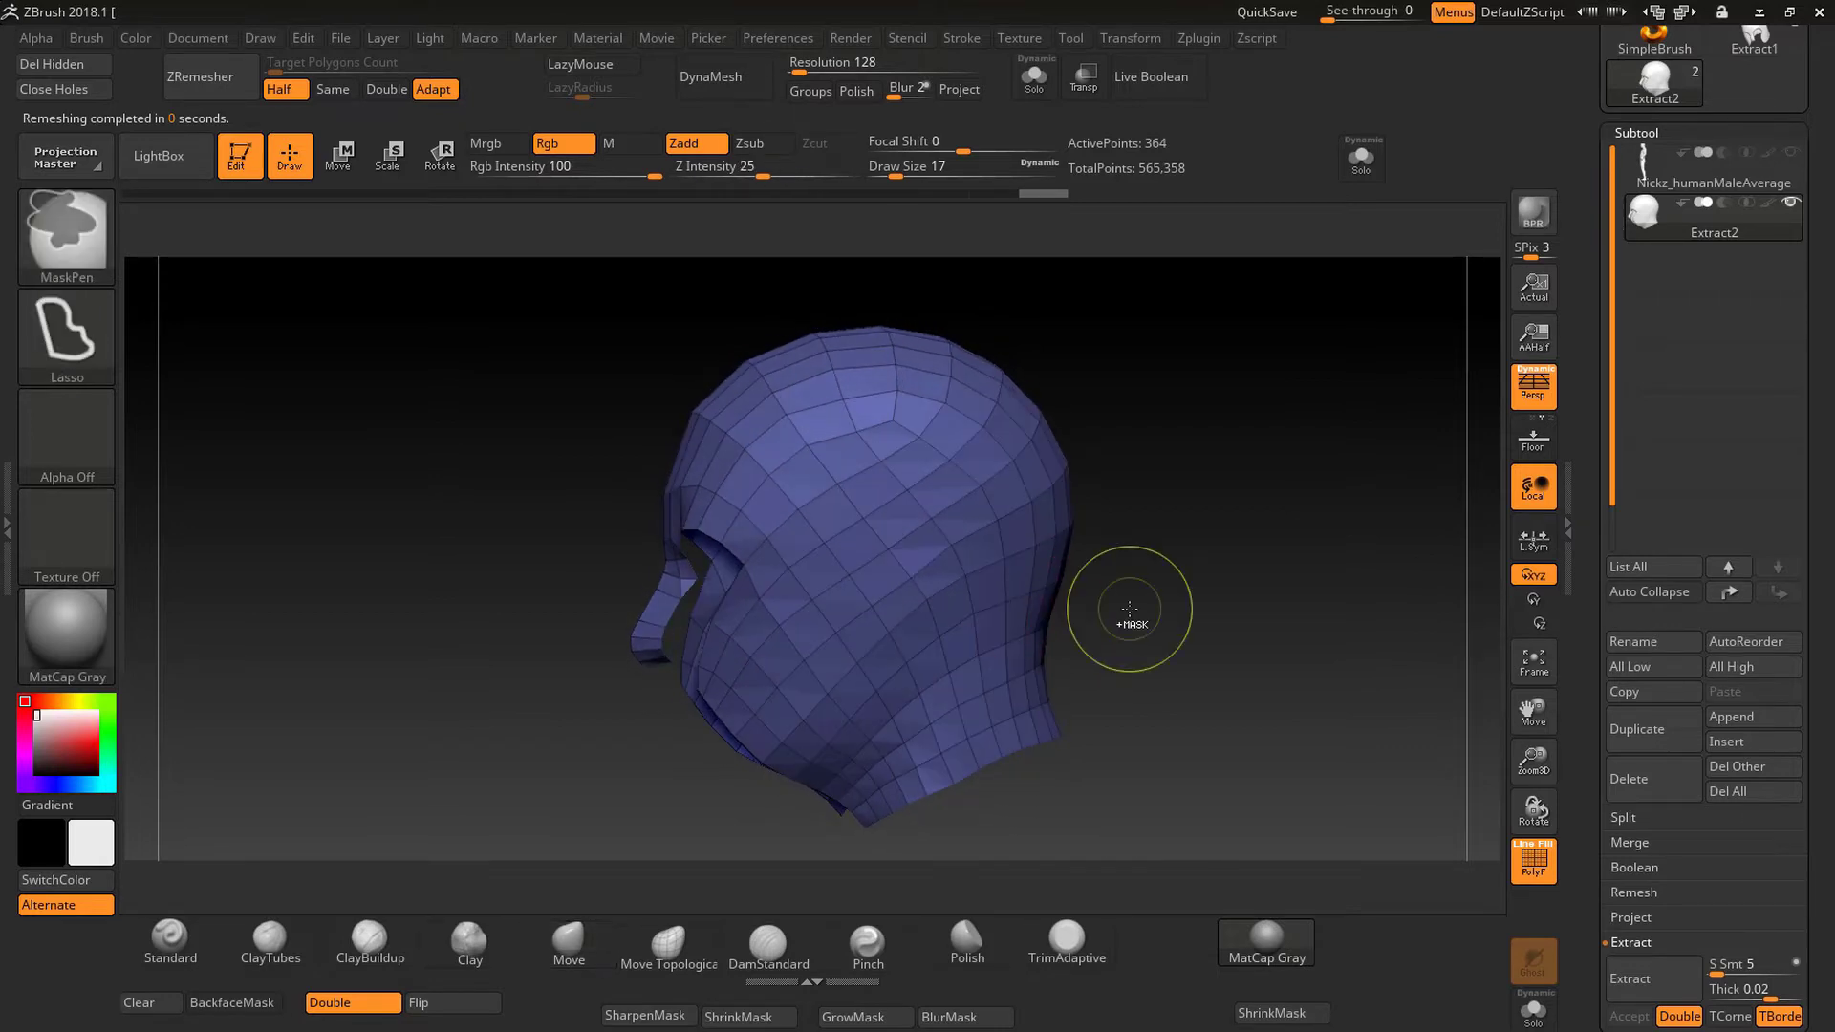
# Step: Unhide the Nickz_humanMaleAverage head under the 511-point shell and view it in profile
pyautogui.moveTo(1130, 609)
pyautogui.mouseDown()
pyautogui.moveTo(1033, 625)
pyautogui.moveTo(1169, 621)
pyautogui.moveTo(1151, 659)
pyautogui.moveTo(1259, 626)
pyautogui.mouseUp()
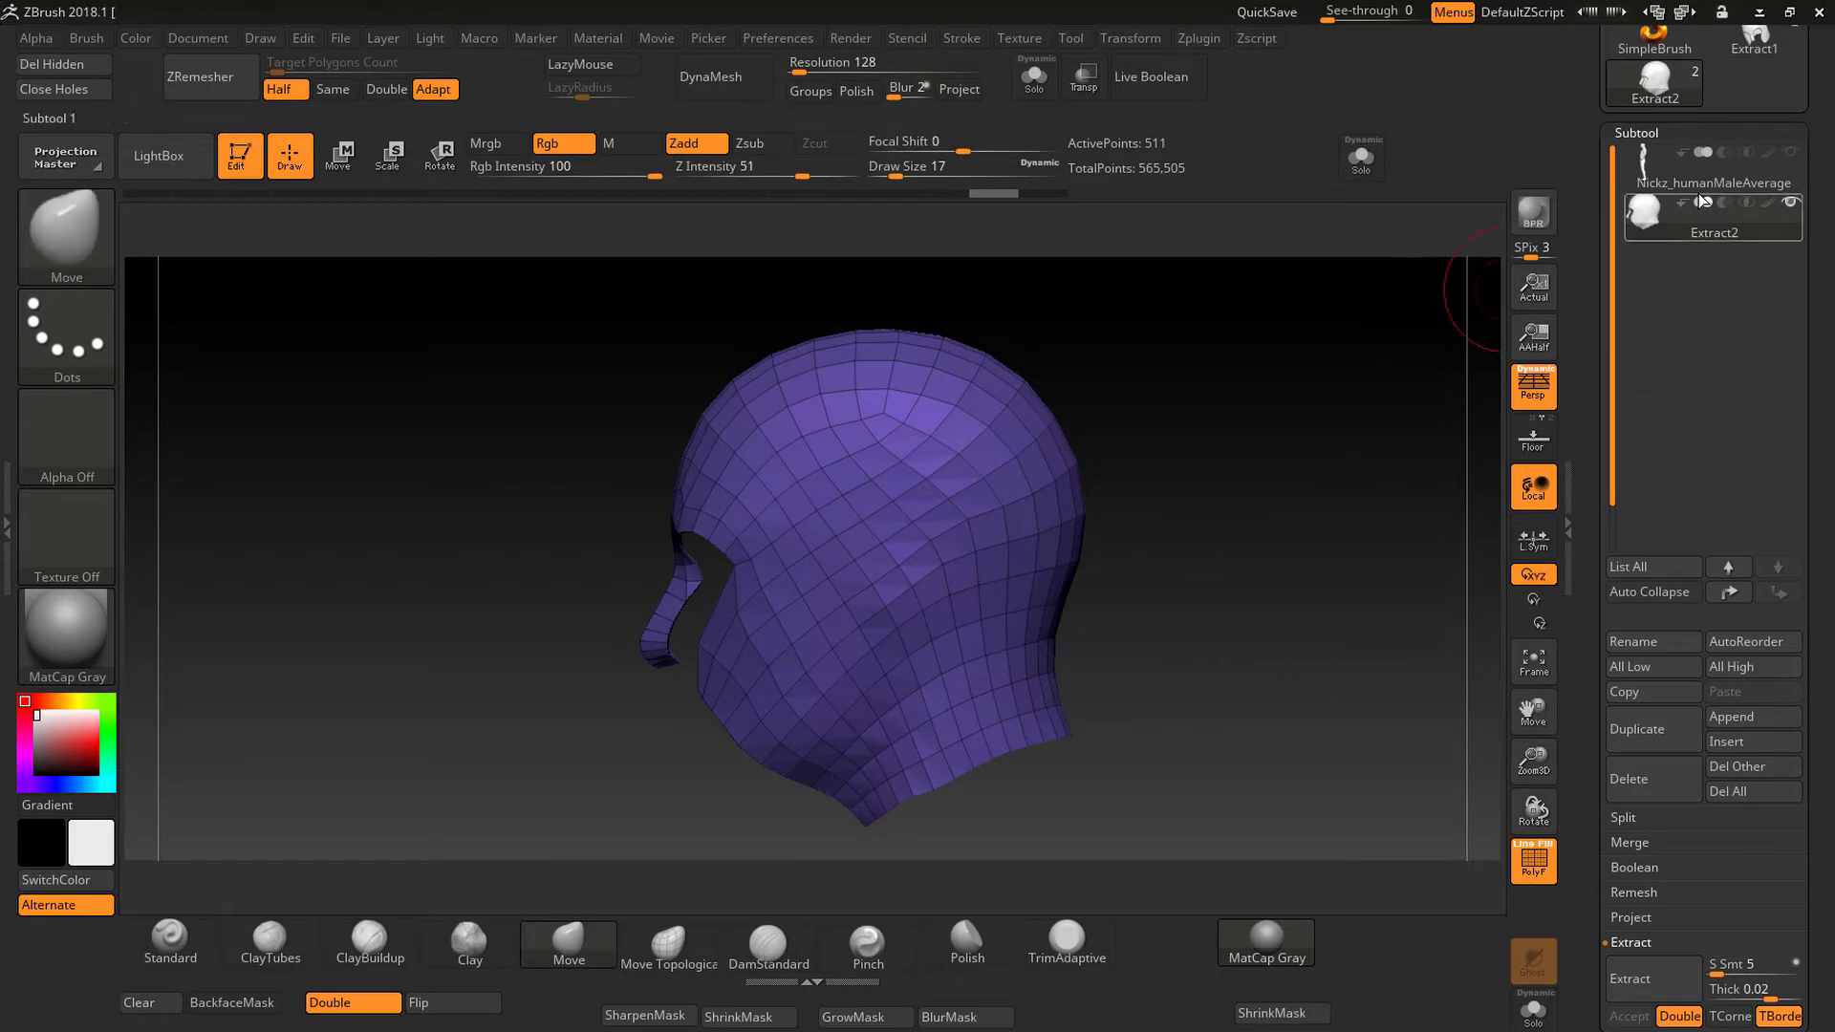
pyautogui.click(1792, 151)
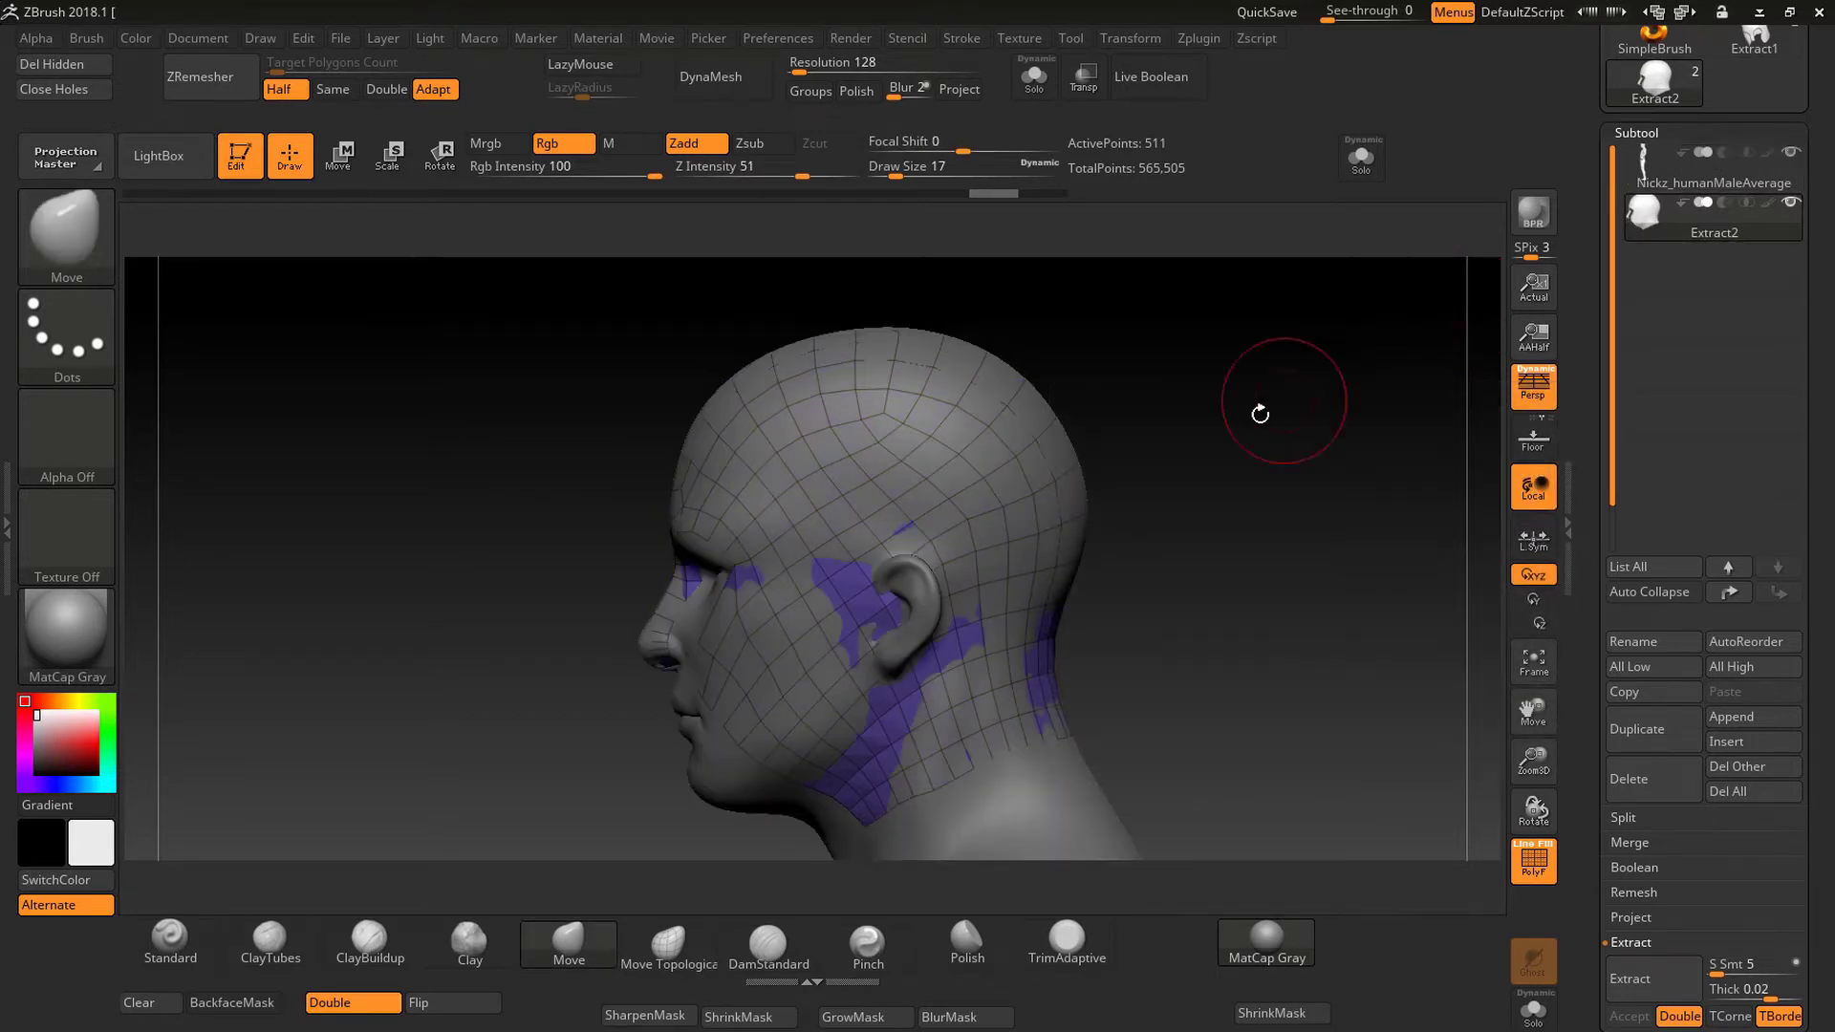
pyautogui.moveTo(1253, 420); pyautogui.dragTo(1347, 423)
# Step: Inflate the 511-point Extract2 shell with Tool > Deformation so it sits fully outside the head
pyautogui.press('f')
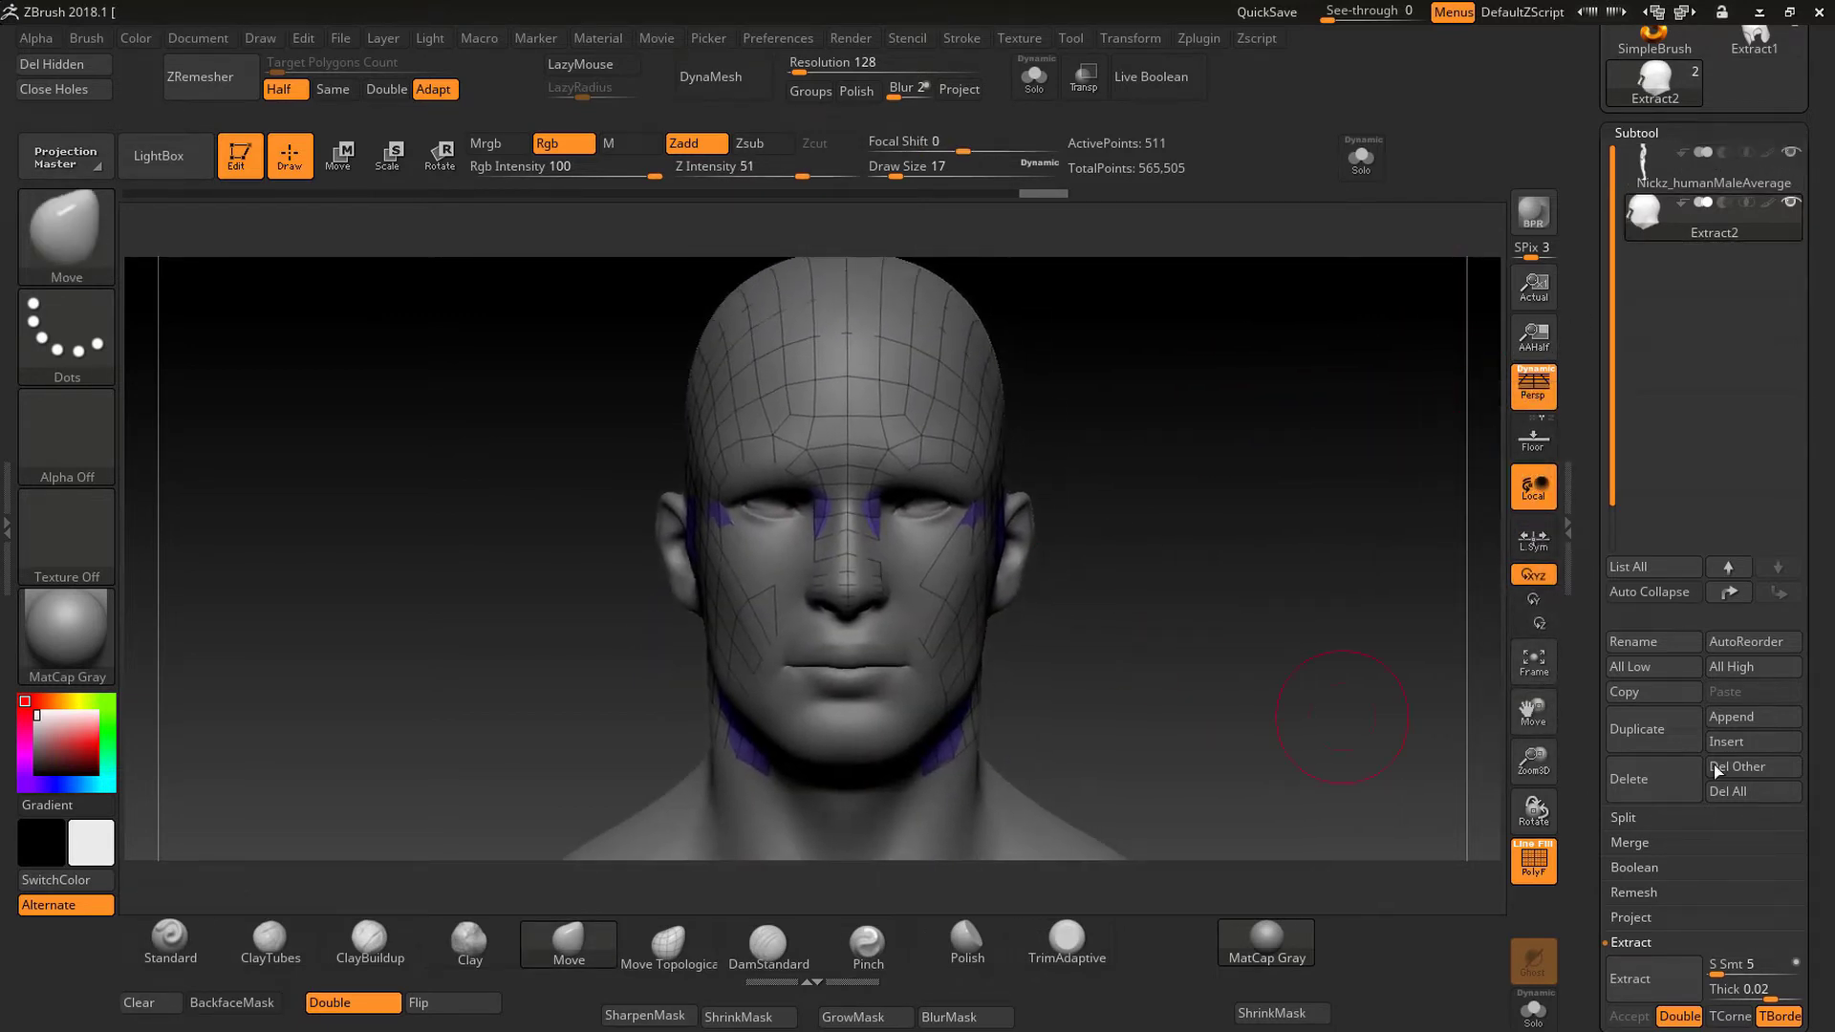
pyautogui.moveTo(1816, 727); pyautogui.dragTo(1812, 529)
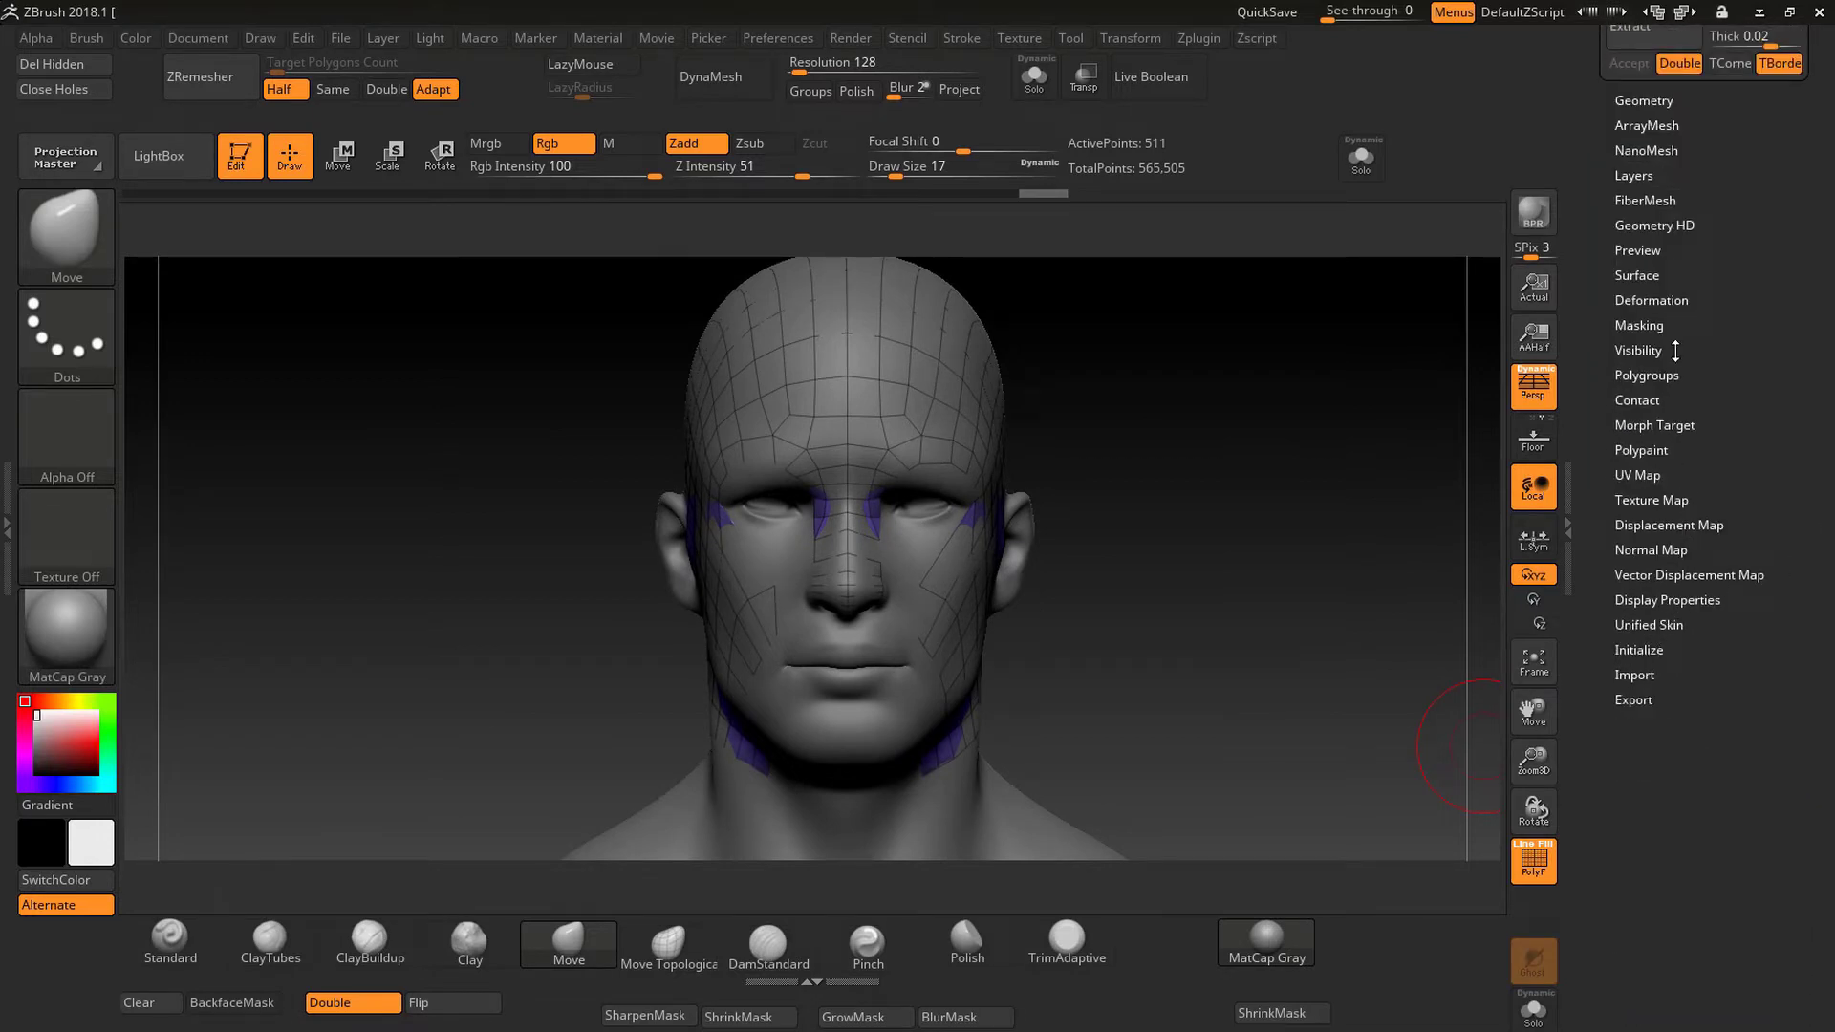
pyautogui.click(1665, 308)
pyautogui.moveTo(1823, 389); pyautogui.dragTo(1832, 555)
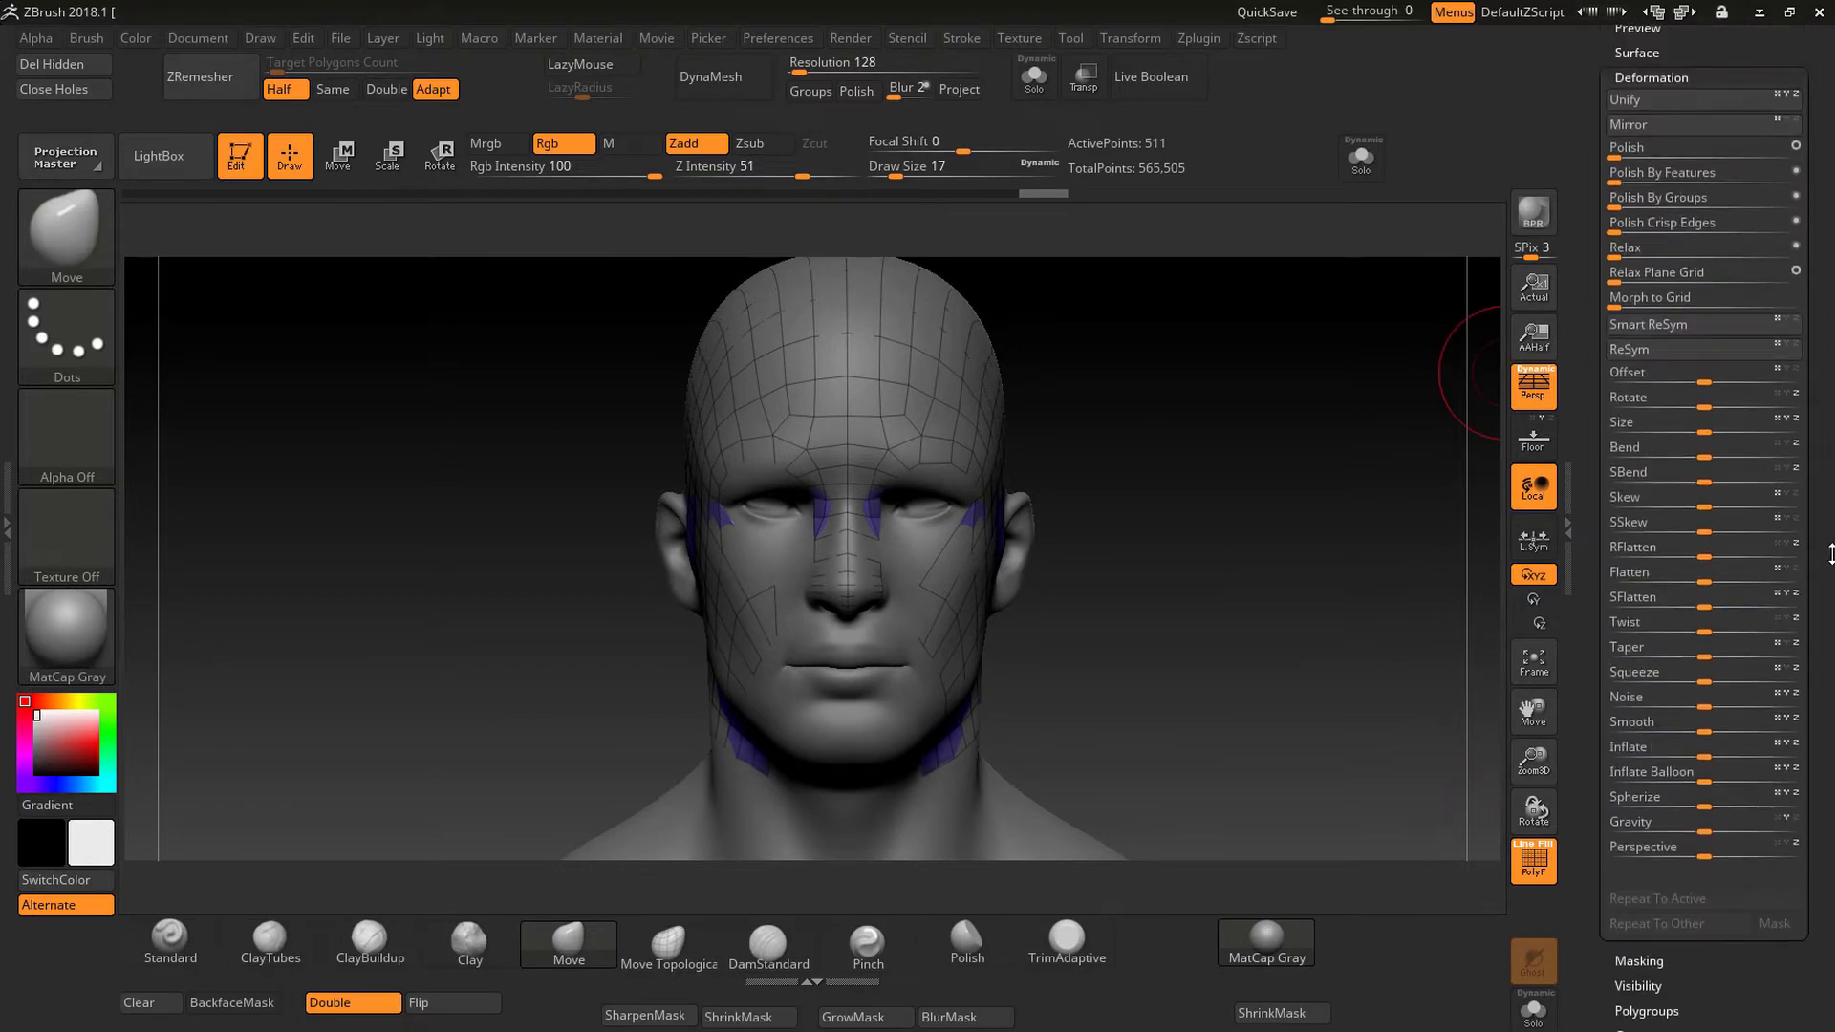
pyautogui.moveTo(1705, 754); pyautogui.dragTo(1714, 756)
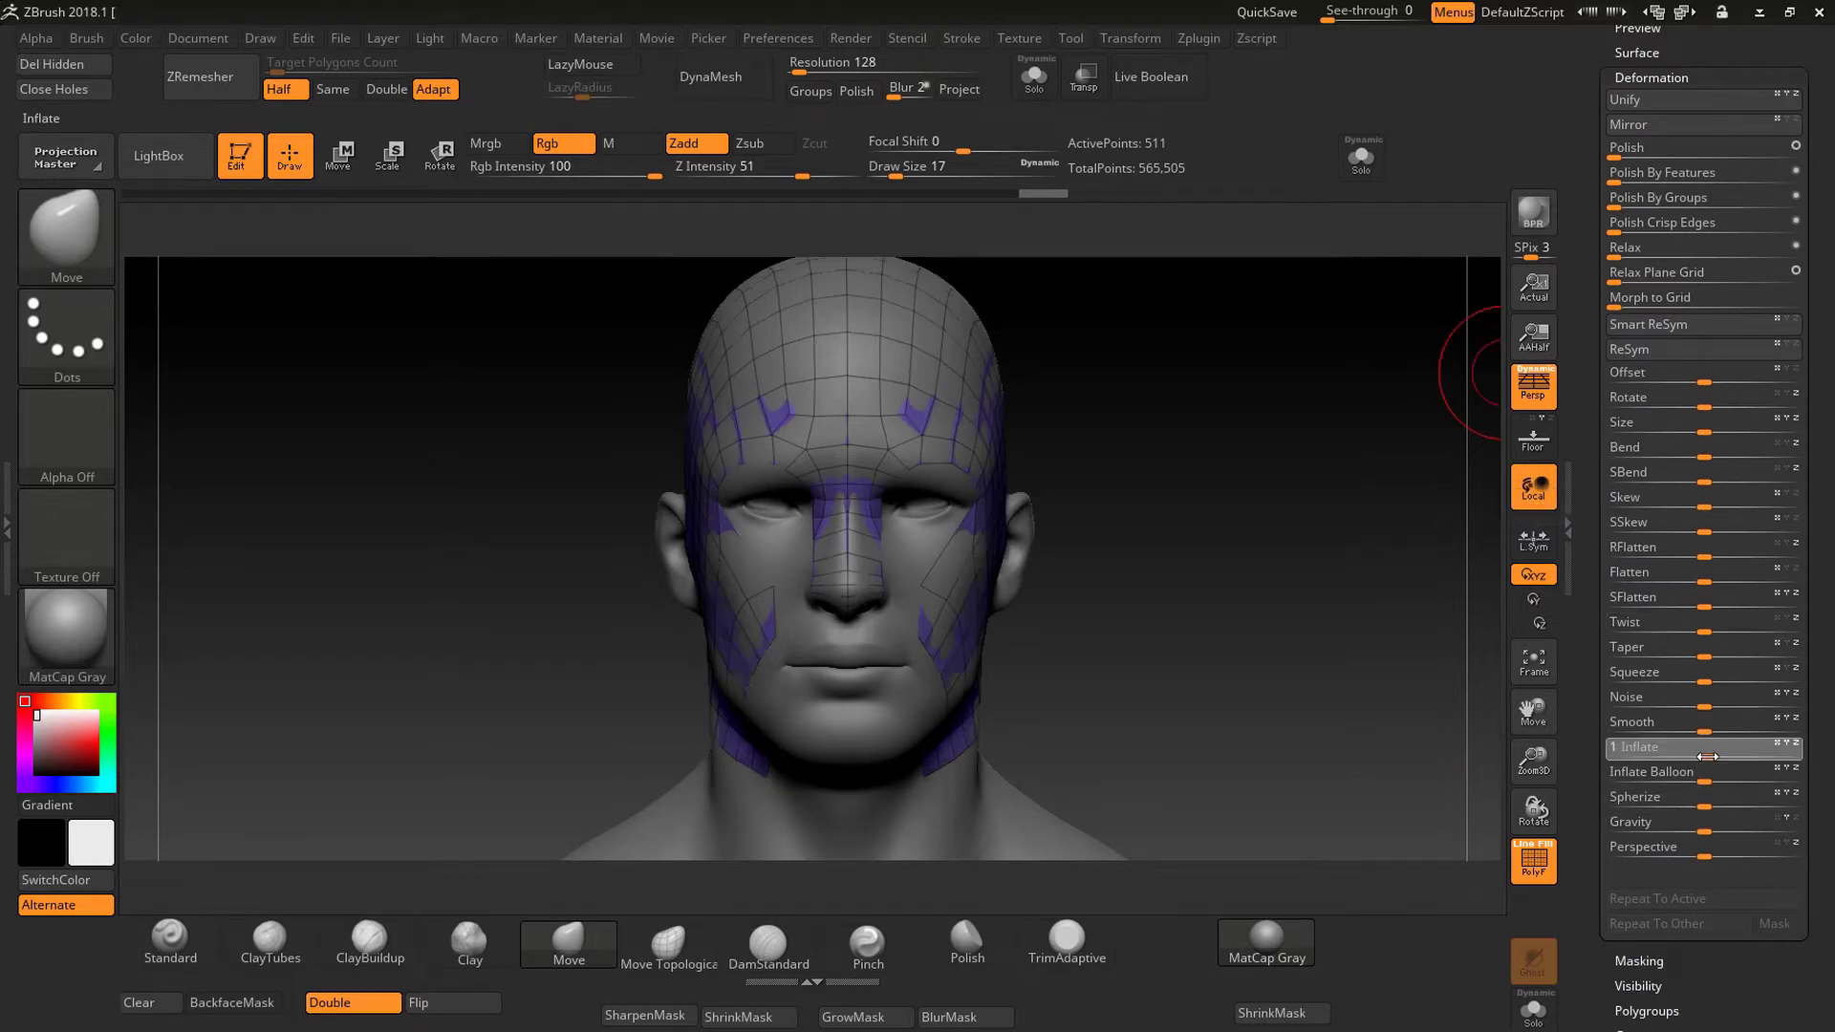
pyautogui.hotkey('ctrl', 'z')
pyautogui.hotkey('ctrl', 'shift', 'z')
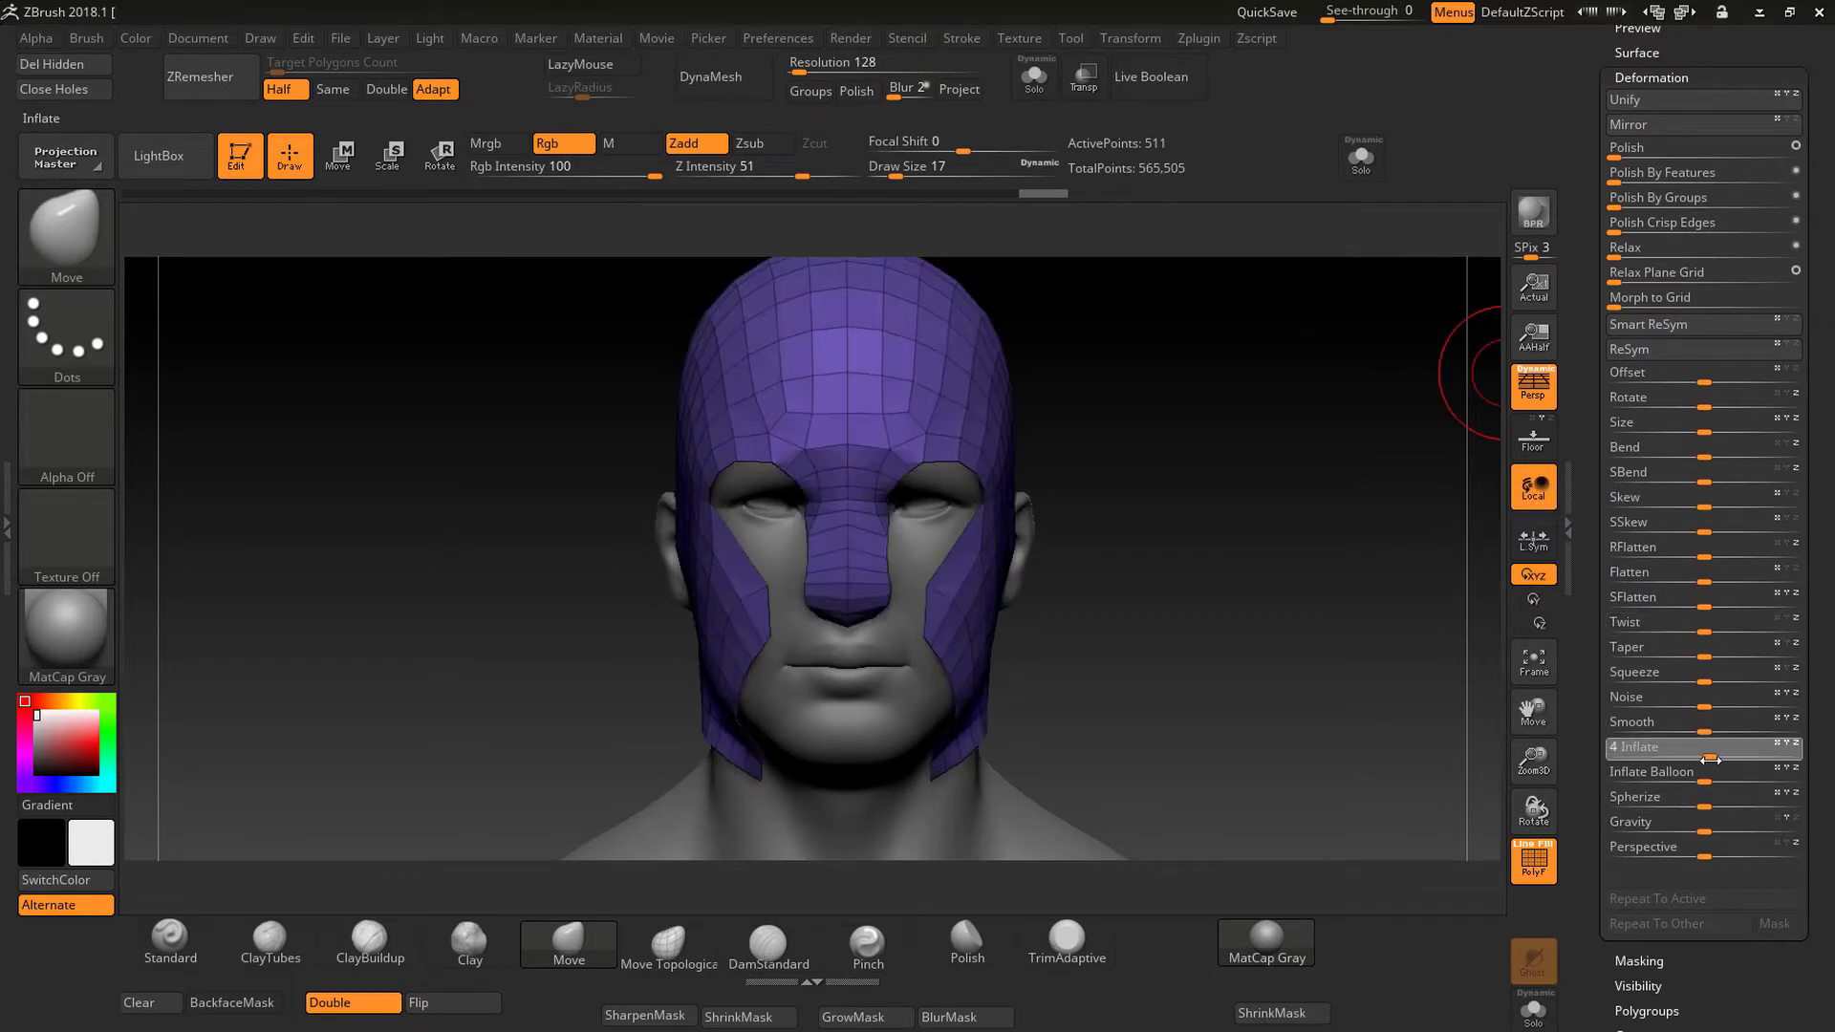
pyautogui.hotkey('ctrl', 'z')
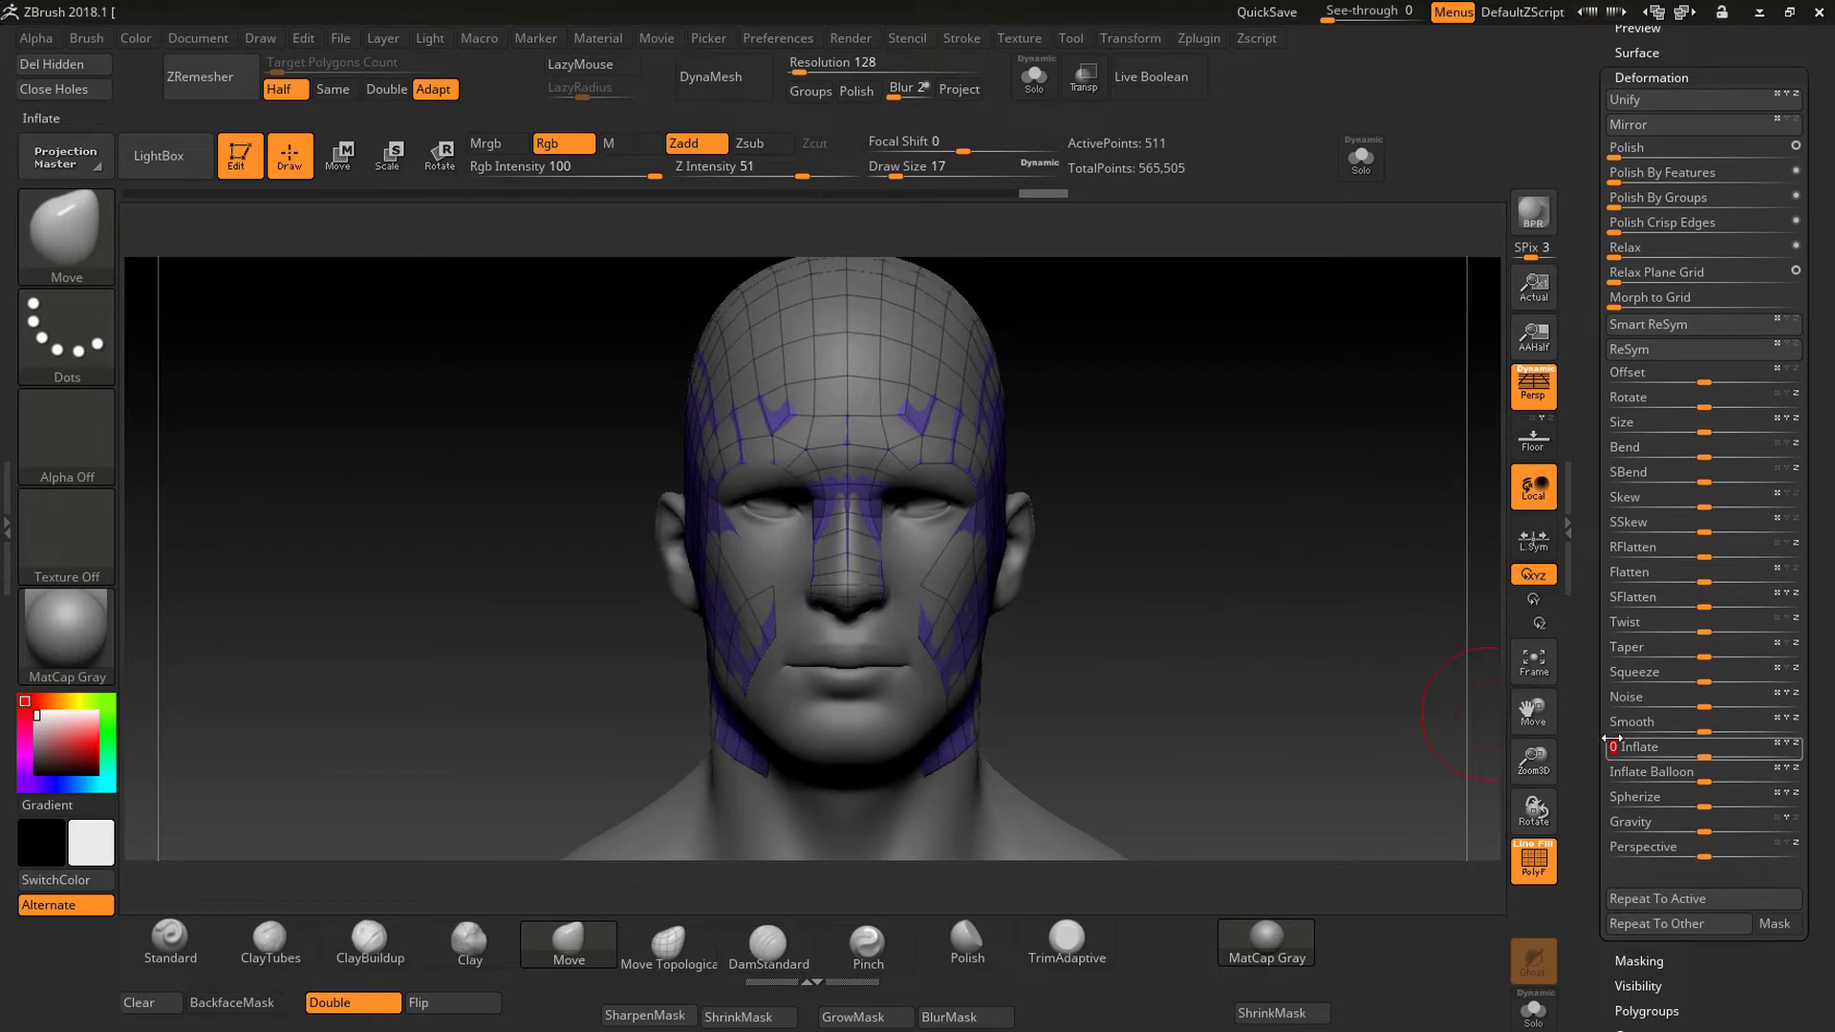
pyautogui.moveTo(1705, 755); pyautogui.dragTo(1711, 754)
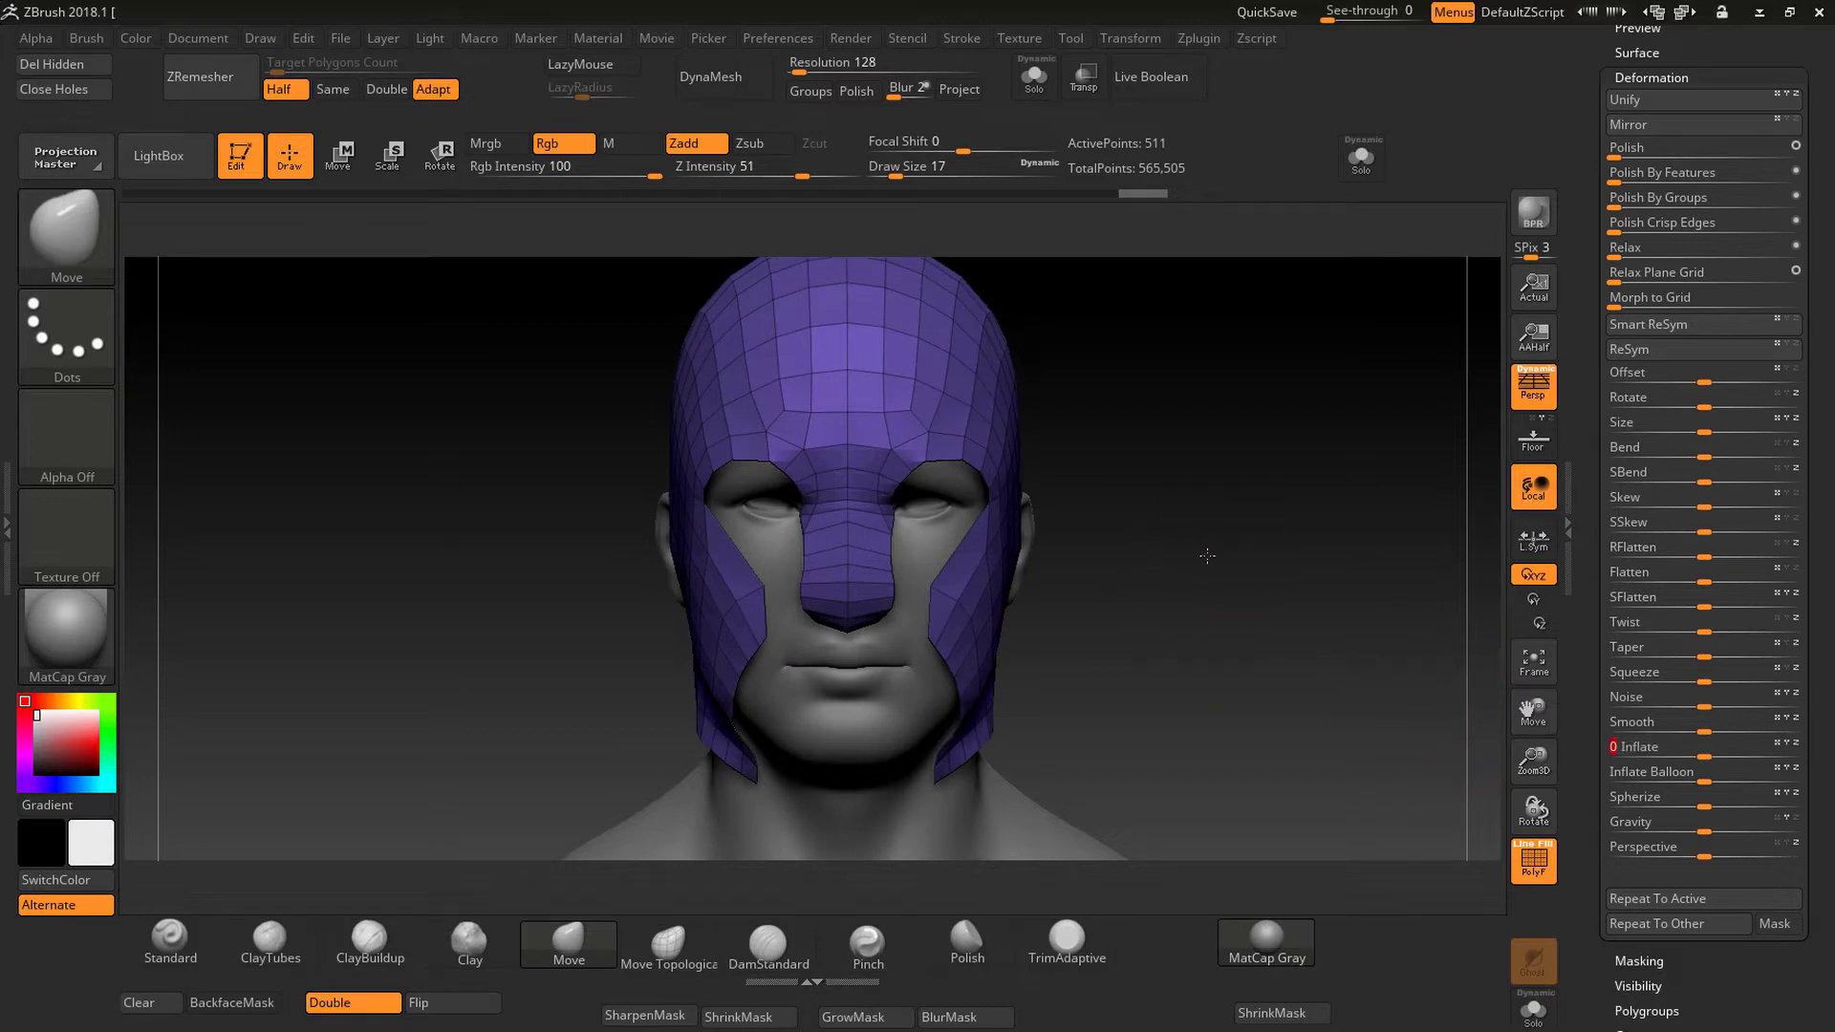
# Step: Use the Move brush at size 27–29 to push the shell around the ear and over the forehead
pyautogui.moveTo(1195, 586)
pyautogui.mouseDown()
pyautogui.moveTo(1110, 541)
pyautogui.moveTo(860, 602)
pyautogui.mouseUp()
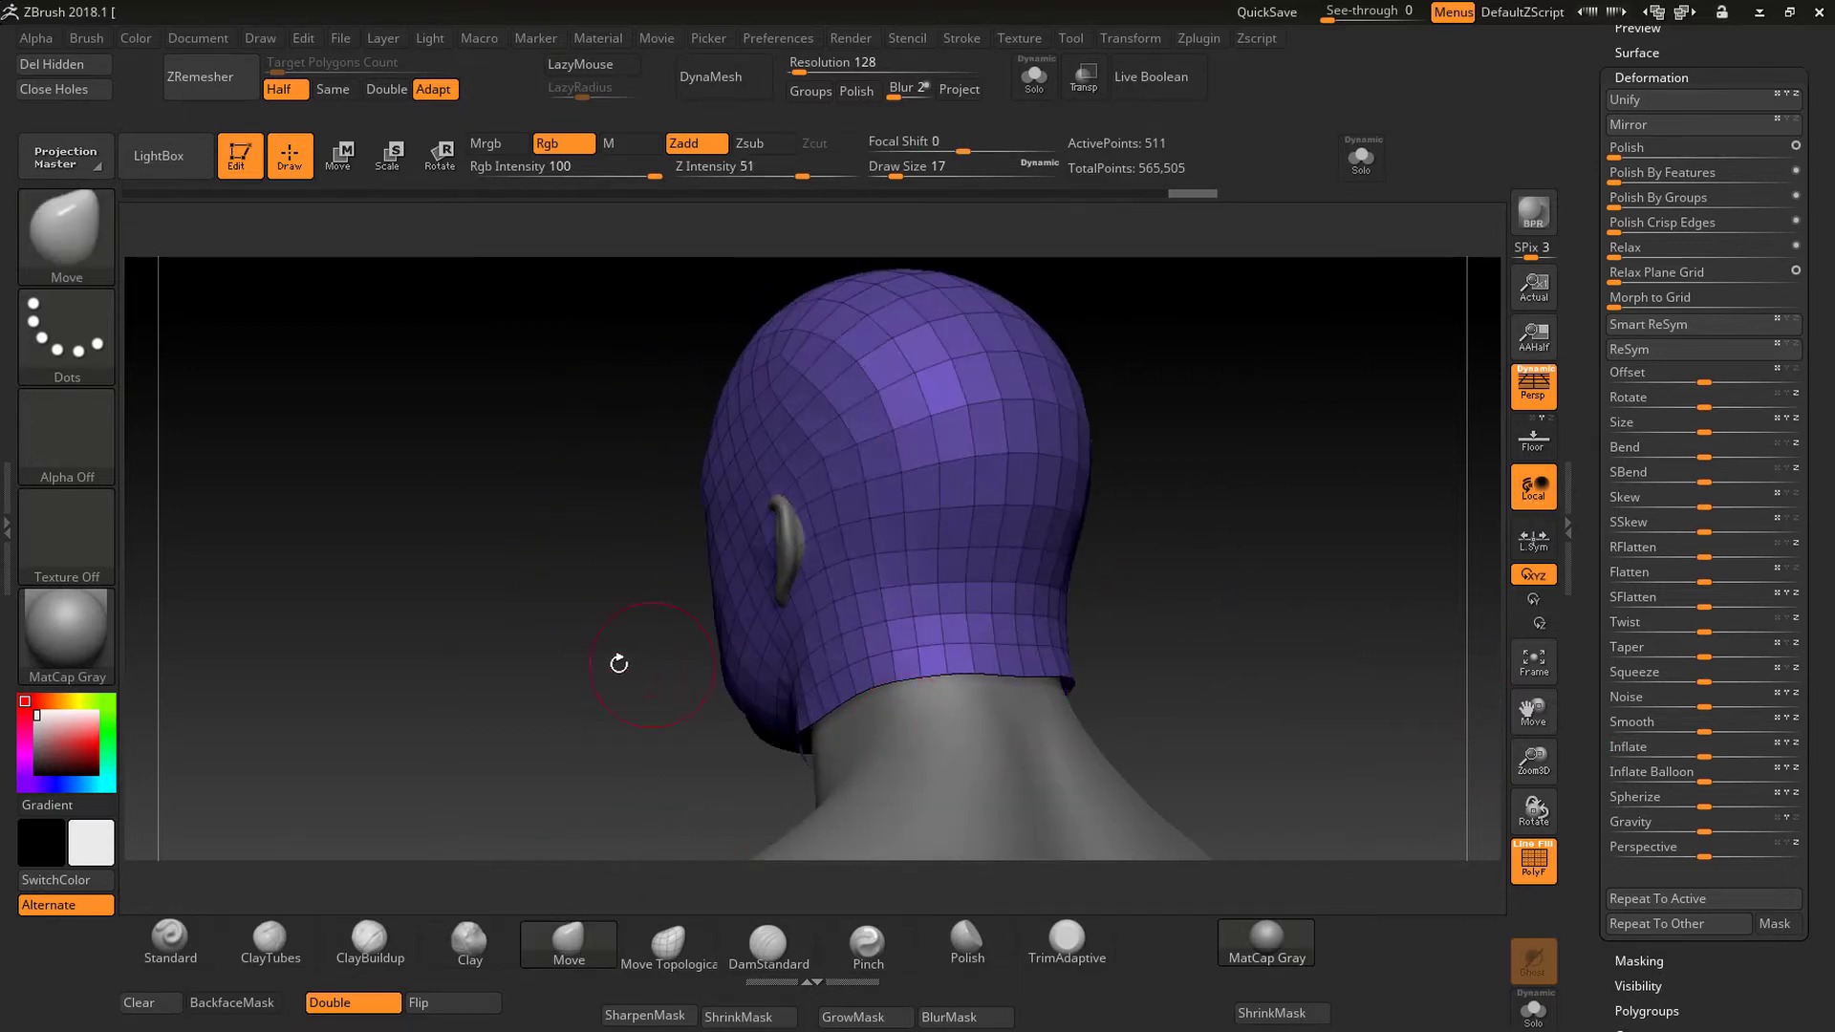
pyautogui.press('s')
pyautogui.moveTo(581, 722); pyautogui.dragTo(585, 722)
pyautogui.press('s')
pyautogui.moveTo(751, 543)
pyautogui.mouseDown()
pyautogui.moveTo(769, 541)
pyautogui.moveTo(733, 539)
pyautogui.mouseUp()
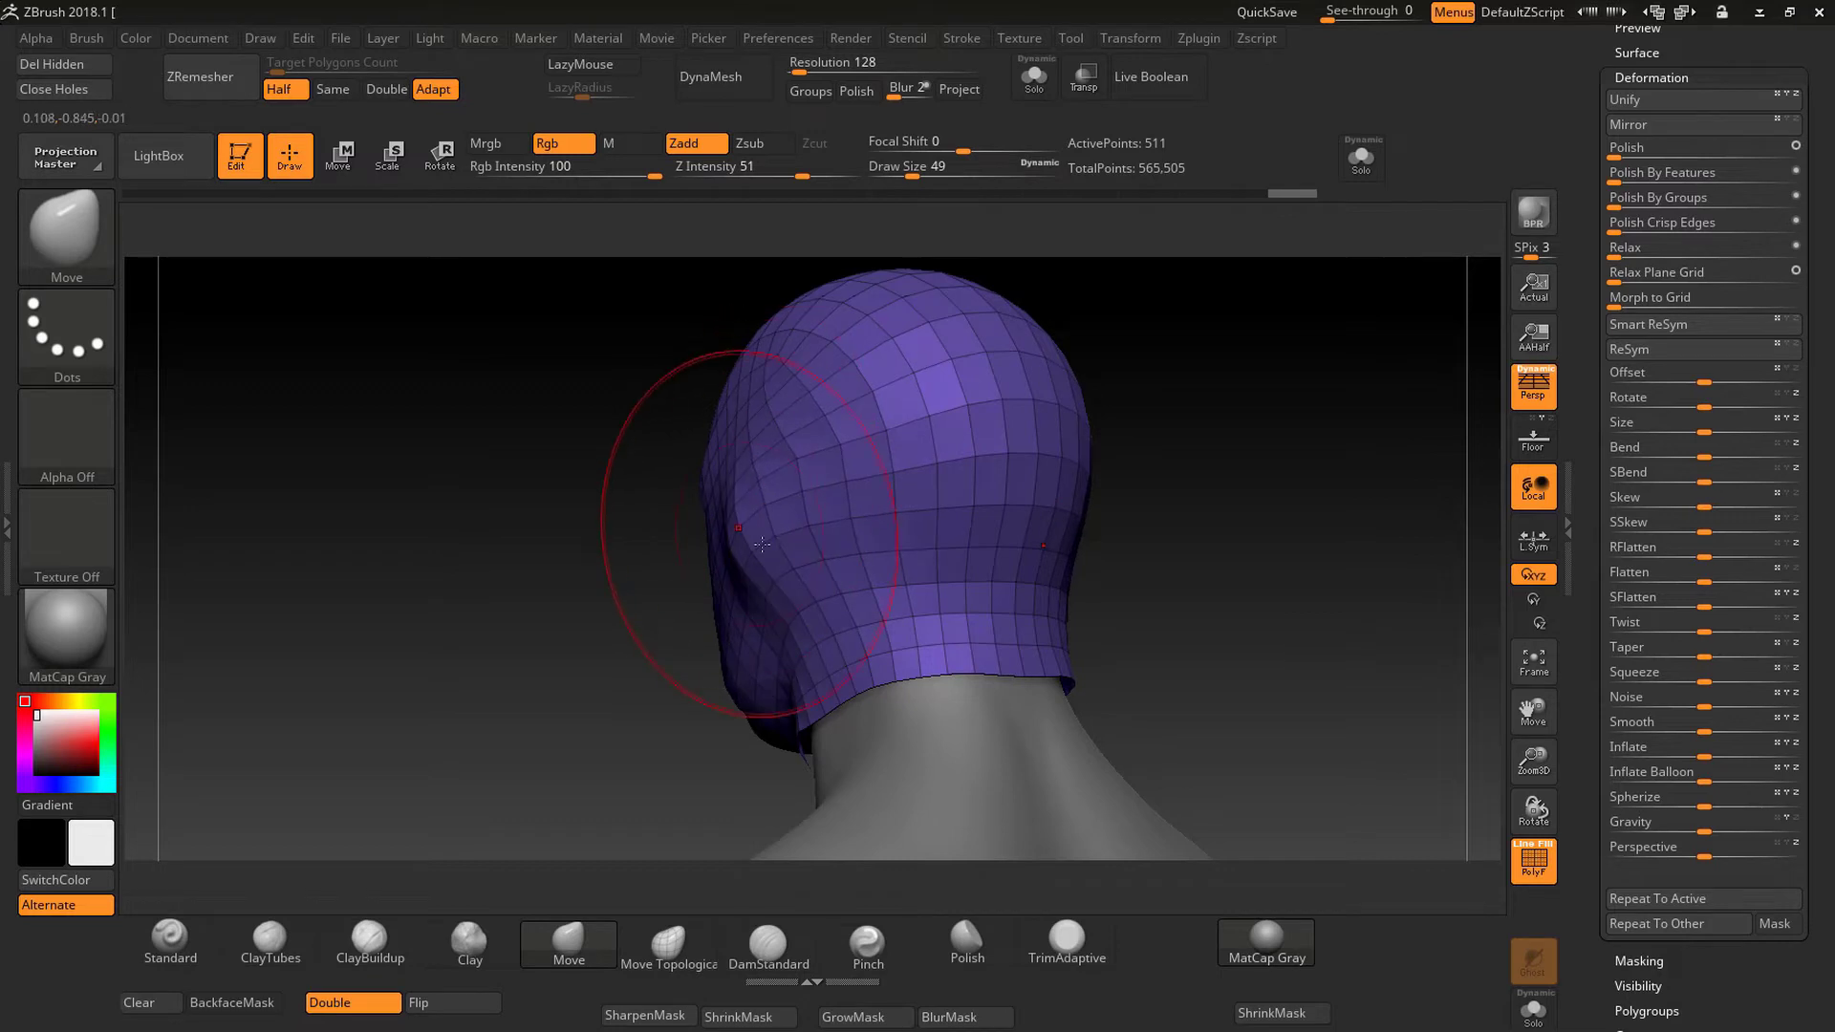
pyautogui.moveTo(614, 554)
pyautogui.mouseDown()
pyautogui.moveTo(777, 576)
pyautogui.moveTo(715, 609)
pyautogui.moveTo(464, 542)
pyautogui.moveTo(530, 537)
pyautogui.mouseUp()
pyautogui.press('s')
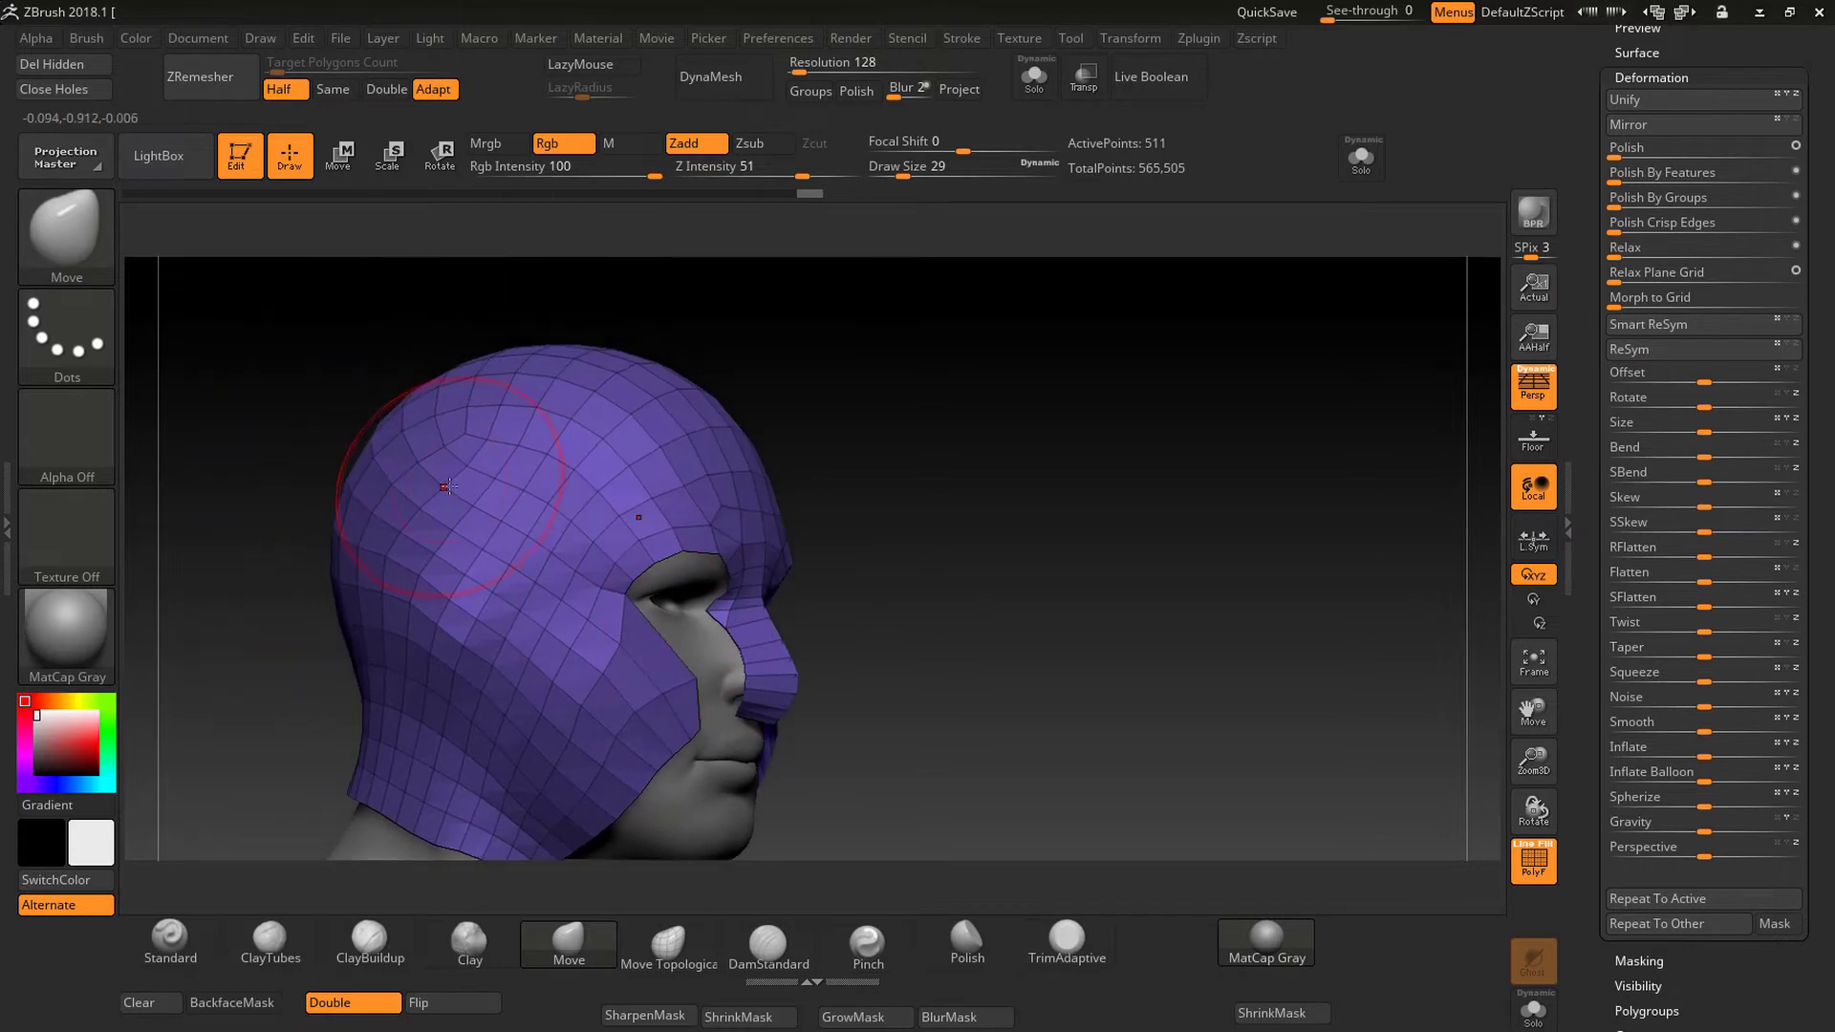
pyautogui.moveTo(448, 486); pyautogui.dragTo(418, 485)
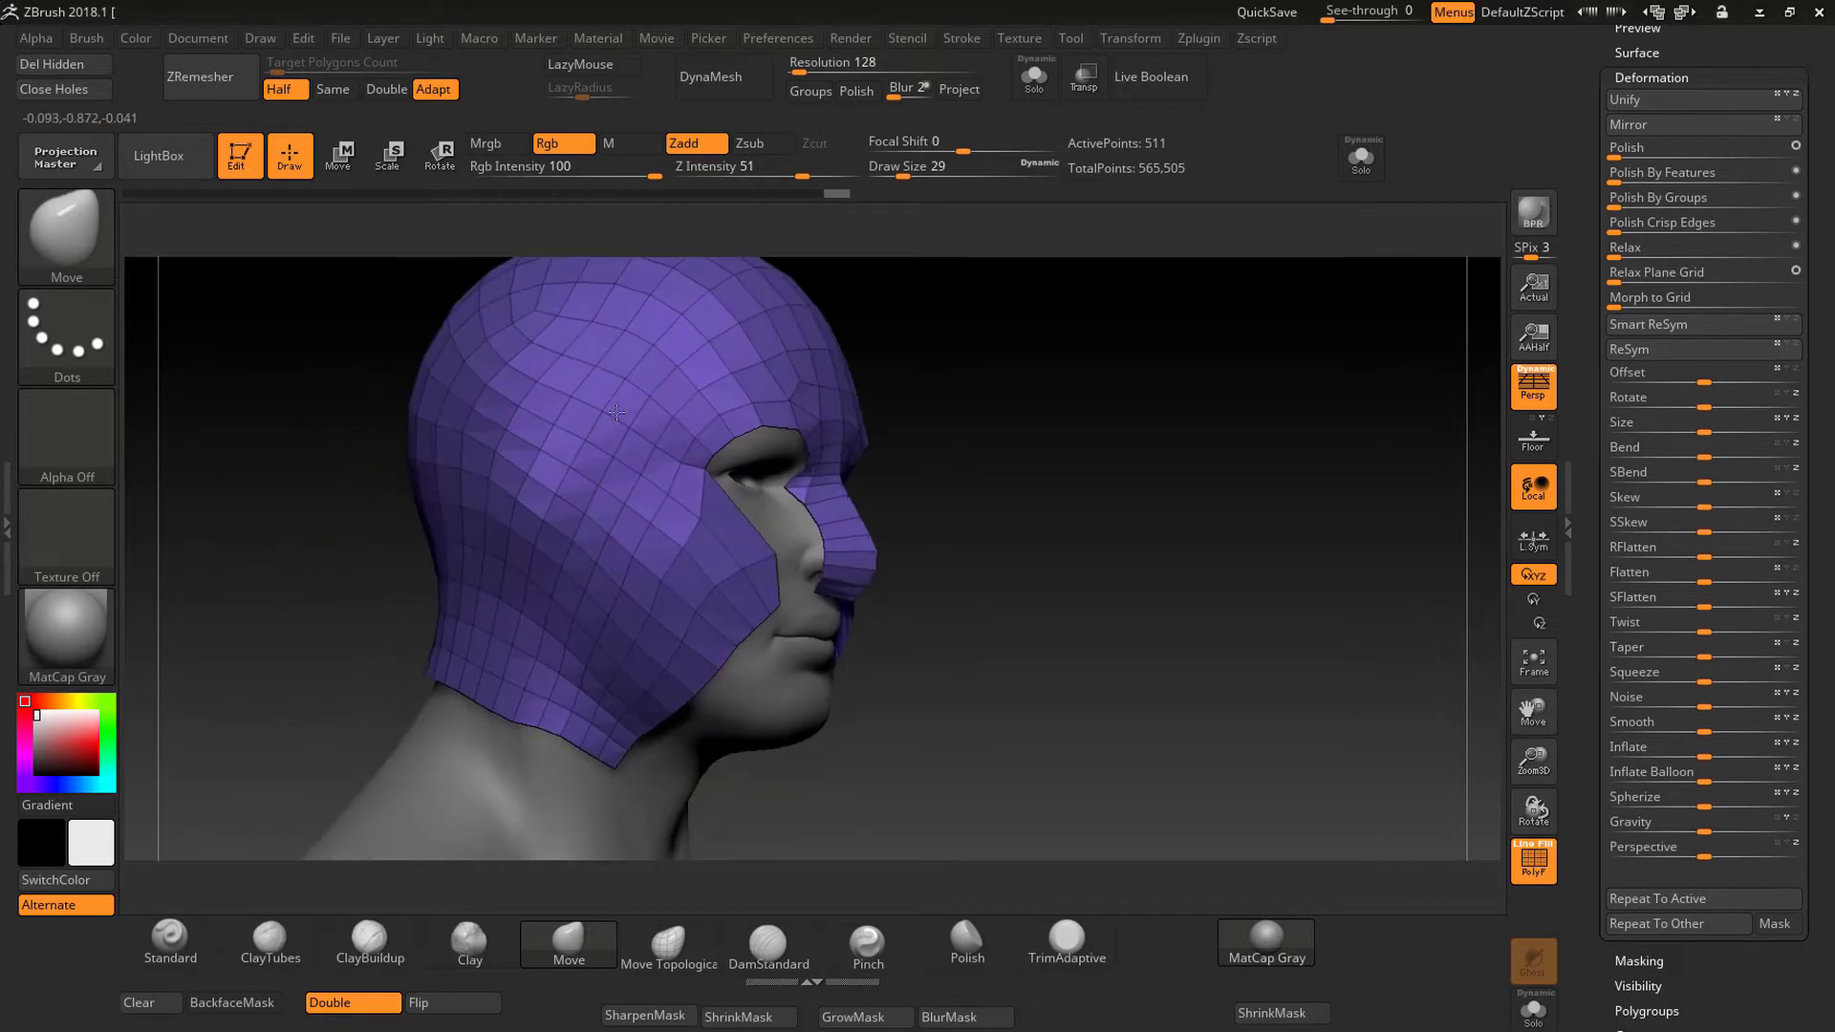
# Step: Enlarge the brush to 35 and reshape the shell's lower neck edge from several angles
pyautogui.moveTo(483, 543)
pyautogui.mouseDown()
pyautogui.moveTo(613, 659)
pyautogui.moveTo(636, 738)
pyautogui.moveTo(633, 761)
pyautogui.moveTo(605, 770)
pyautogui.mouseUp()
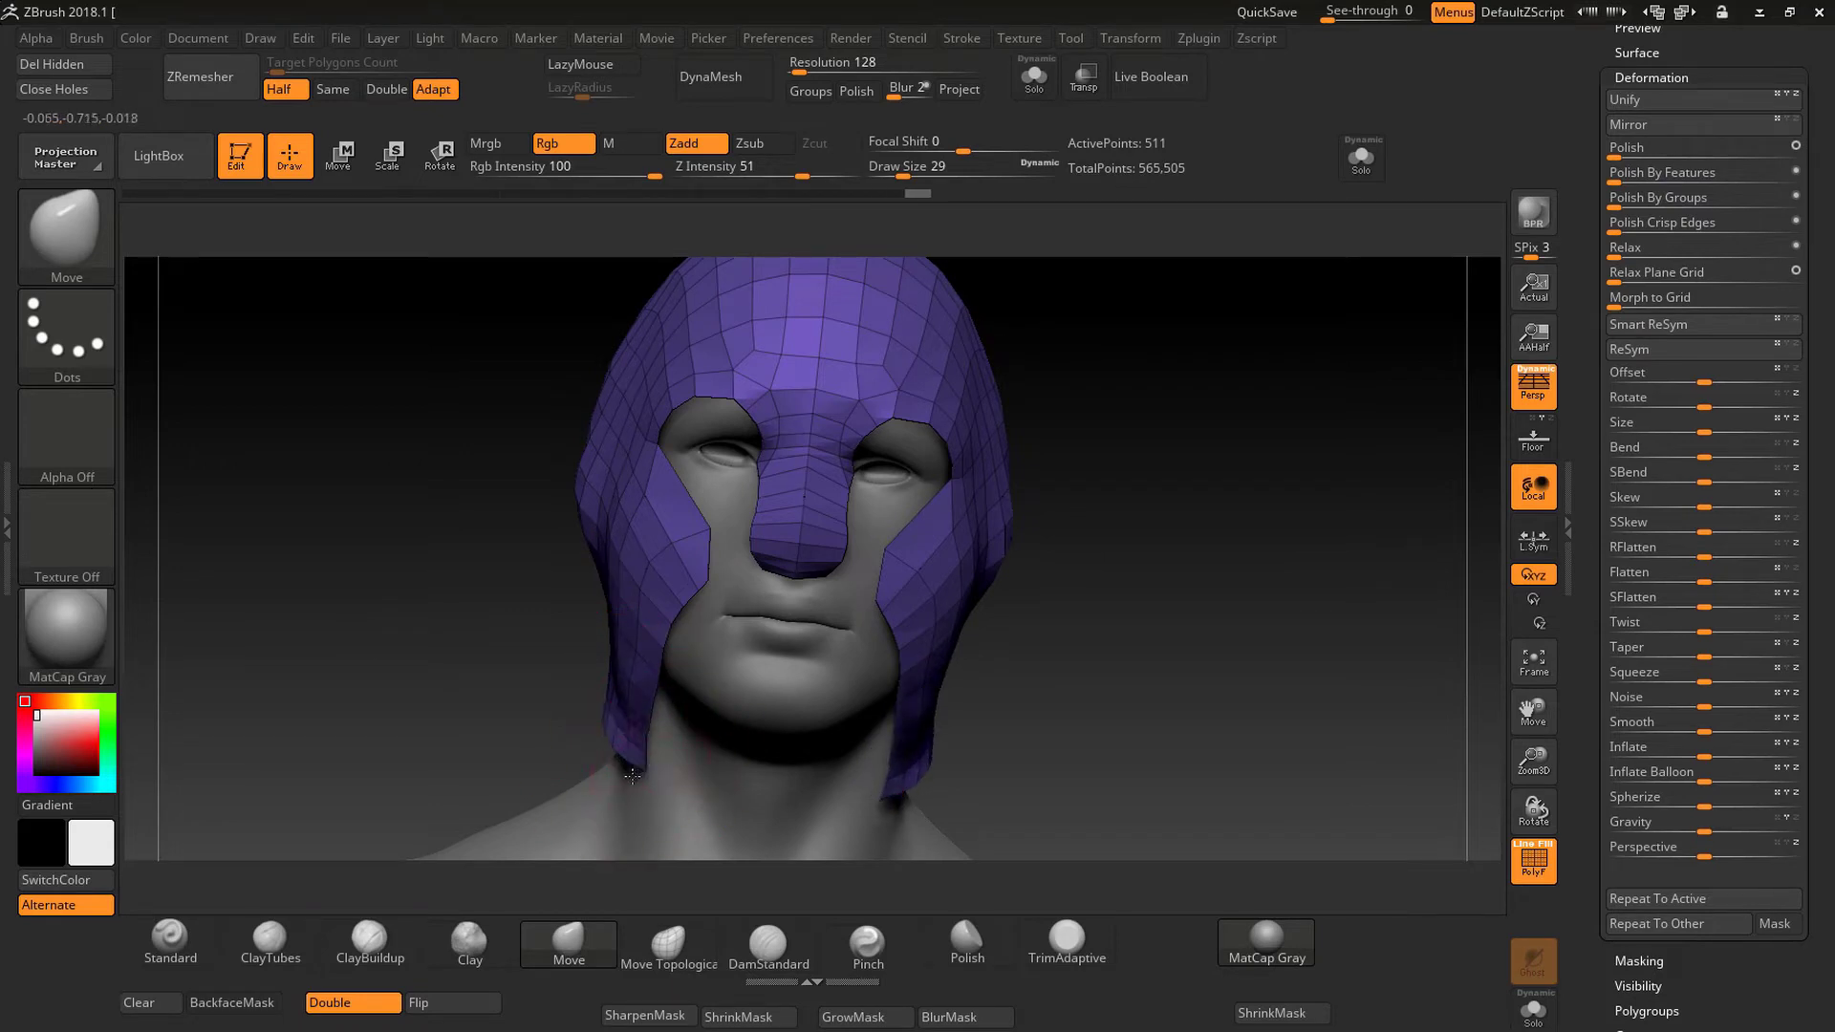
pyautogui.moveTo(286, 784); pyautogui.dragTo(354, 516)
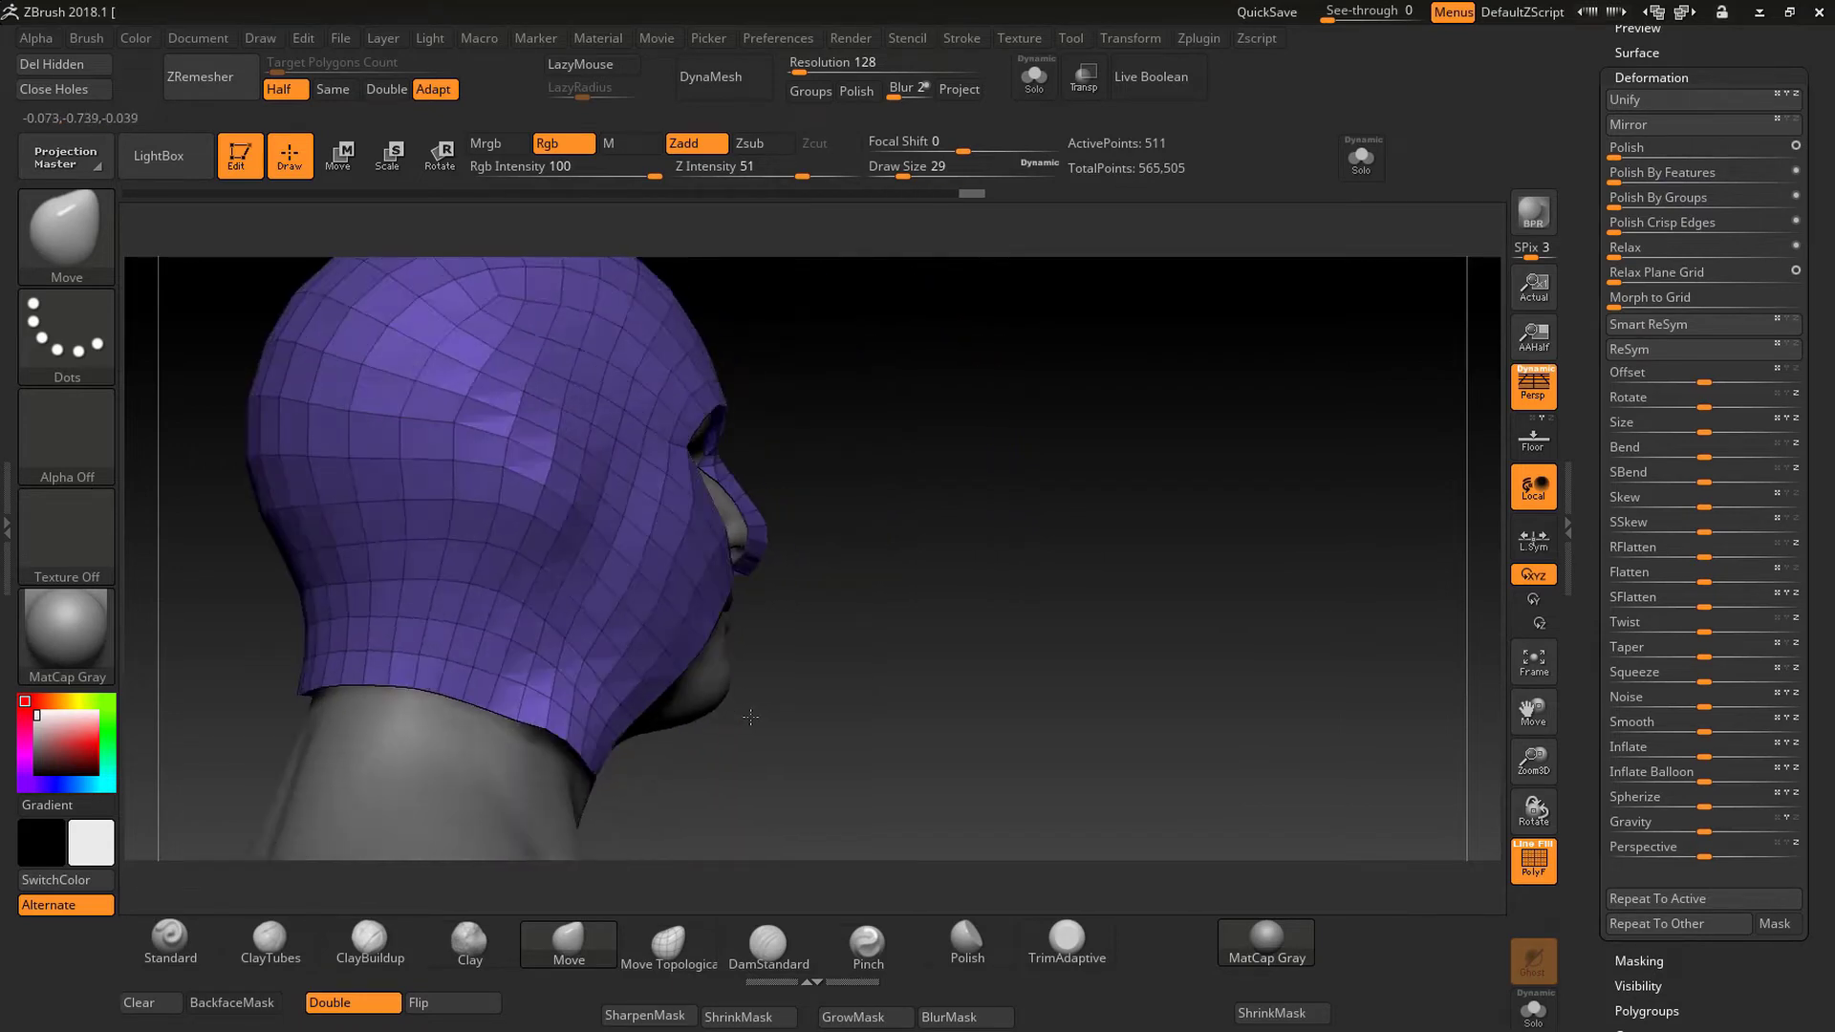
pyautogui.press('s')
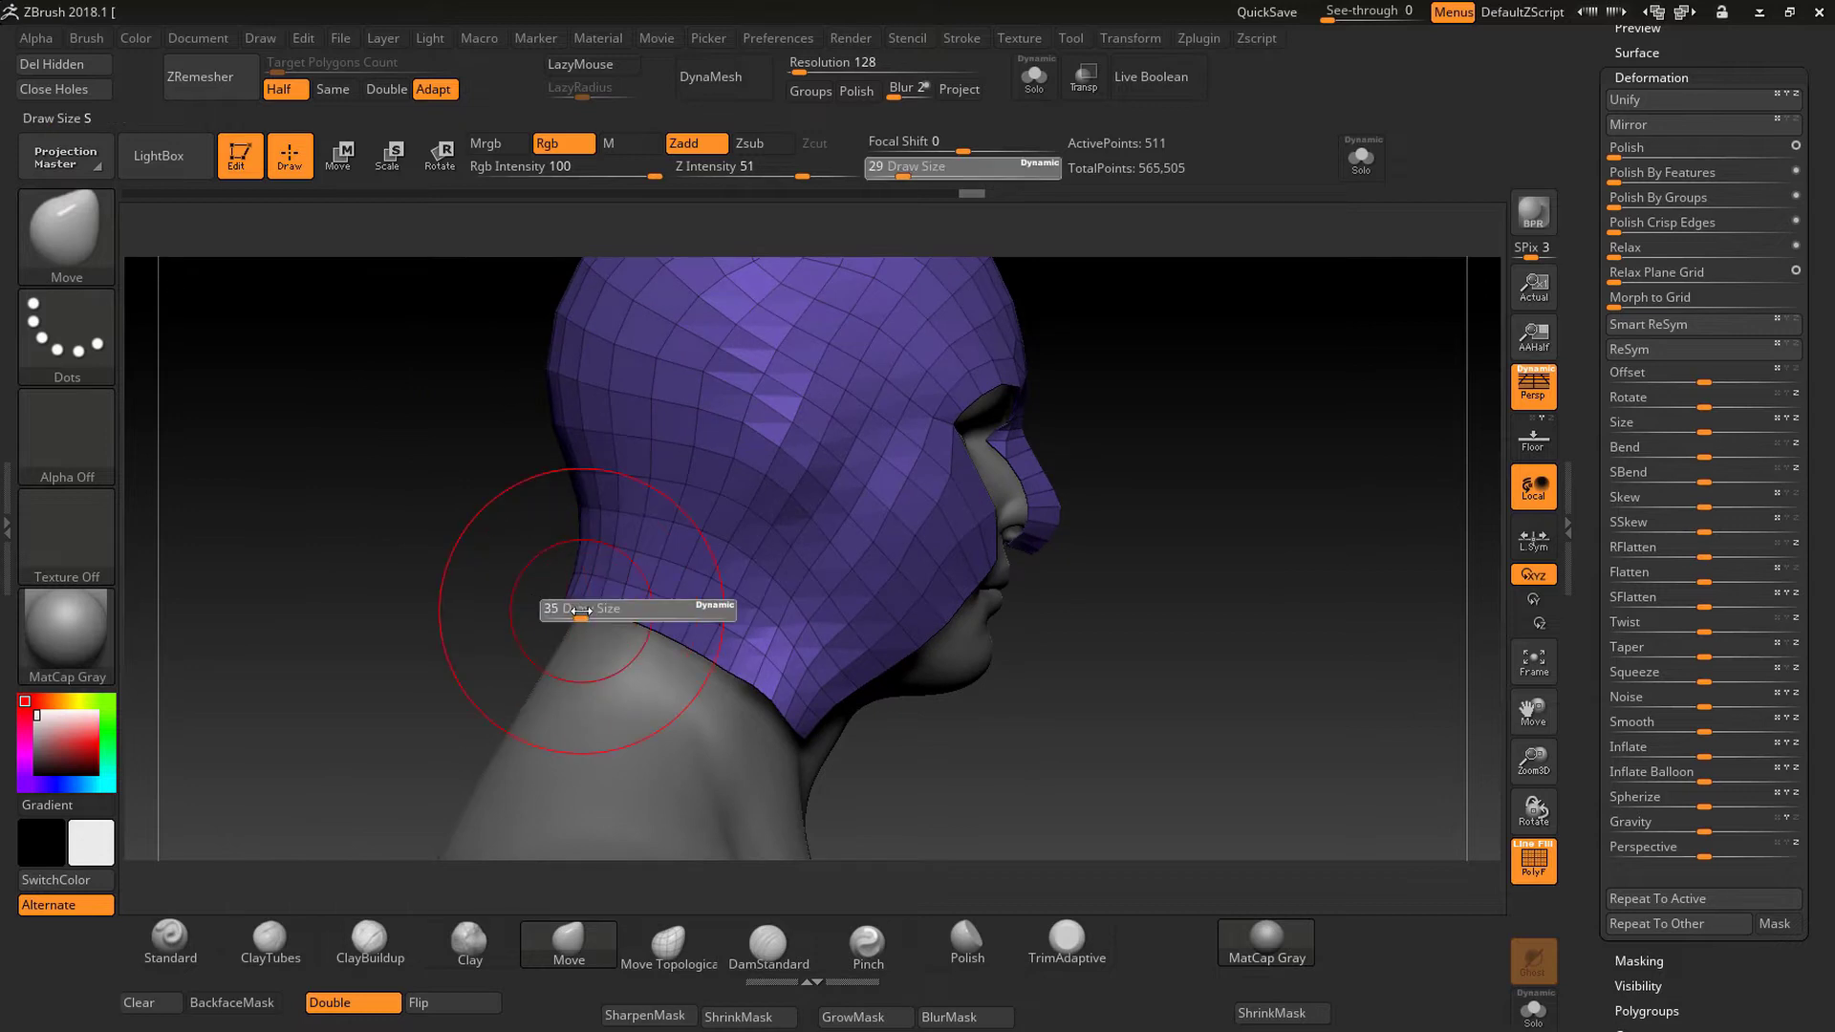
pyautogui.moveTo(566, 621); pyautogui.dragTo(569, 621)
pyautogui.moveTo(675, 695); pyautogui.dragTo(730, 686)
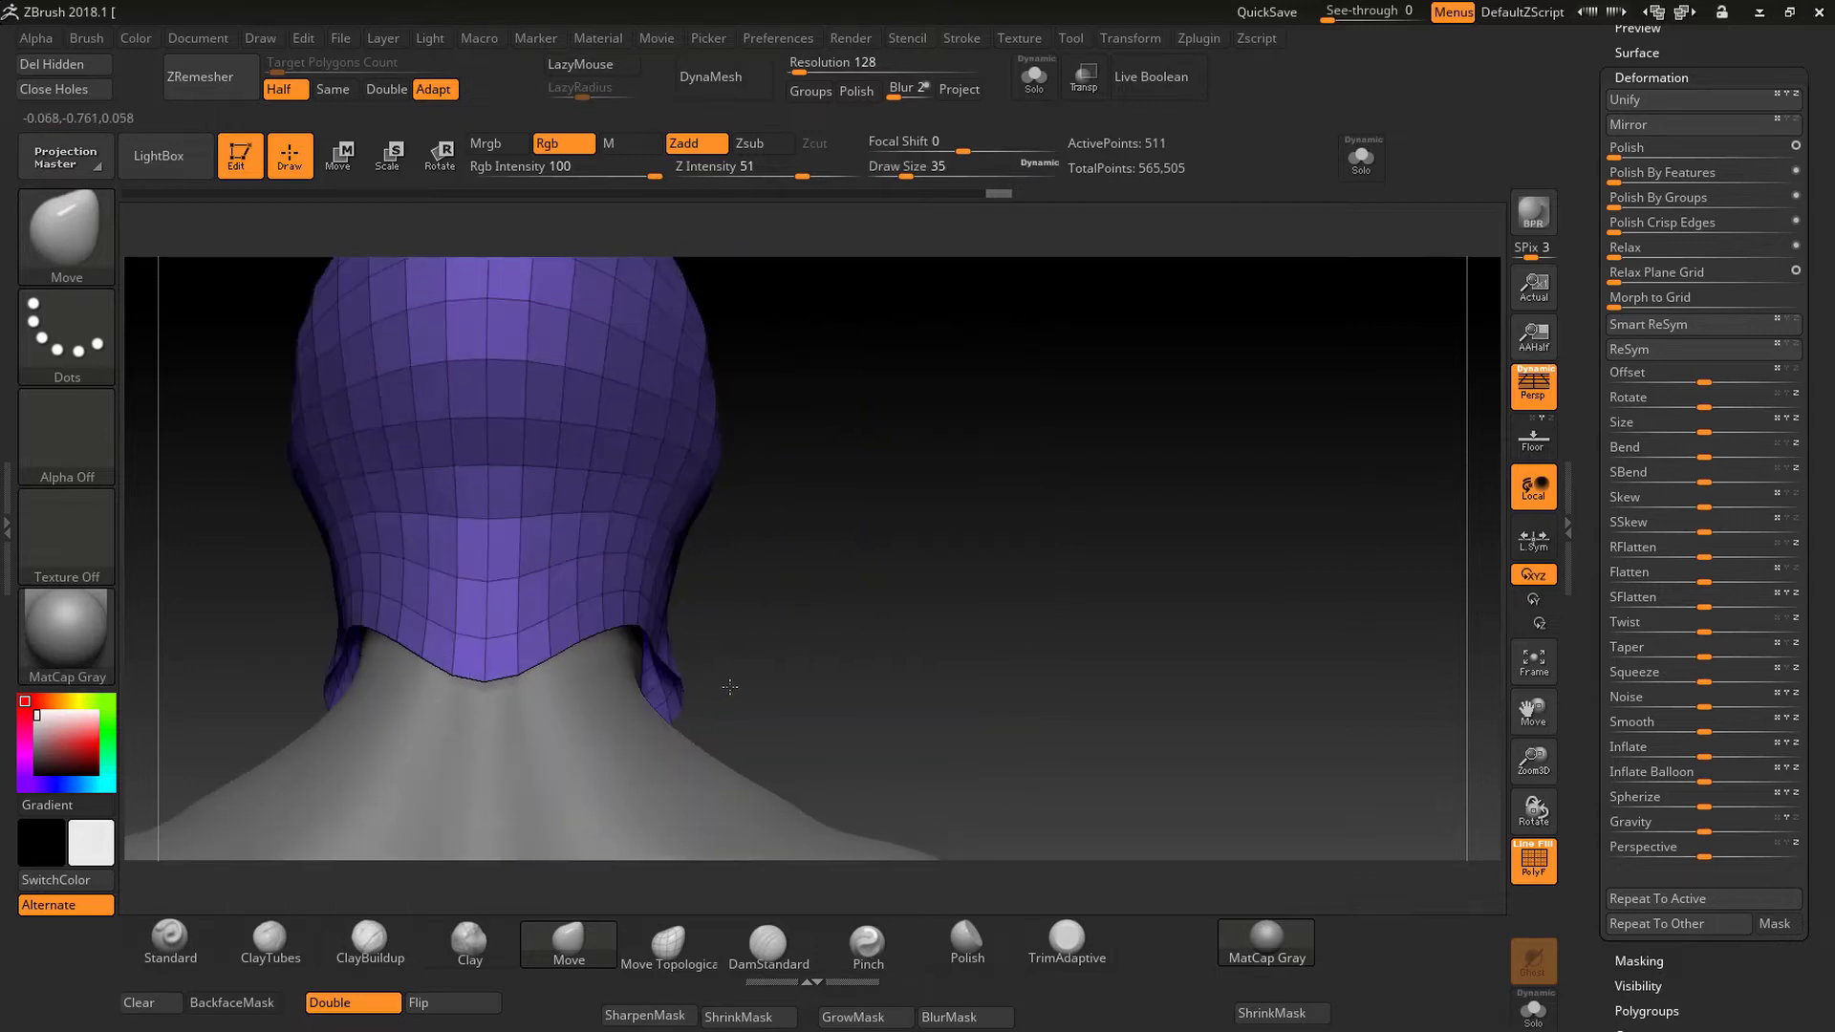
pyautogui.moveTo(475, 672)
pyautogui.mouseDown()
pyautogui.moveTo(601, 669)
pyautogui.moveTo(535, 679)
pyautogui.mouseUp()
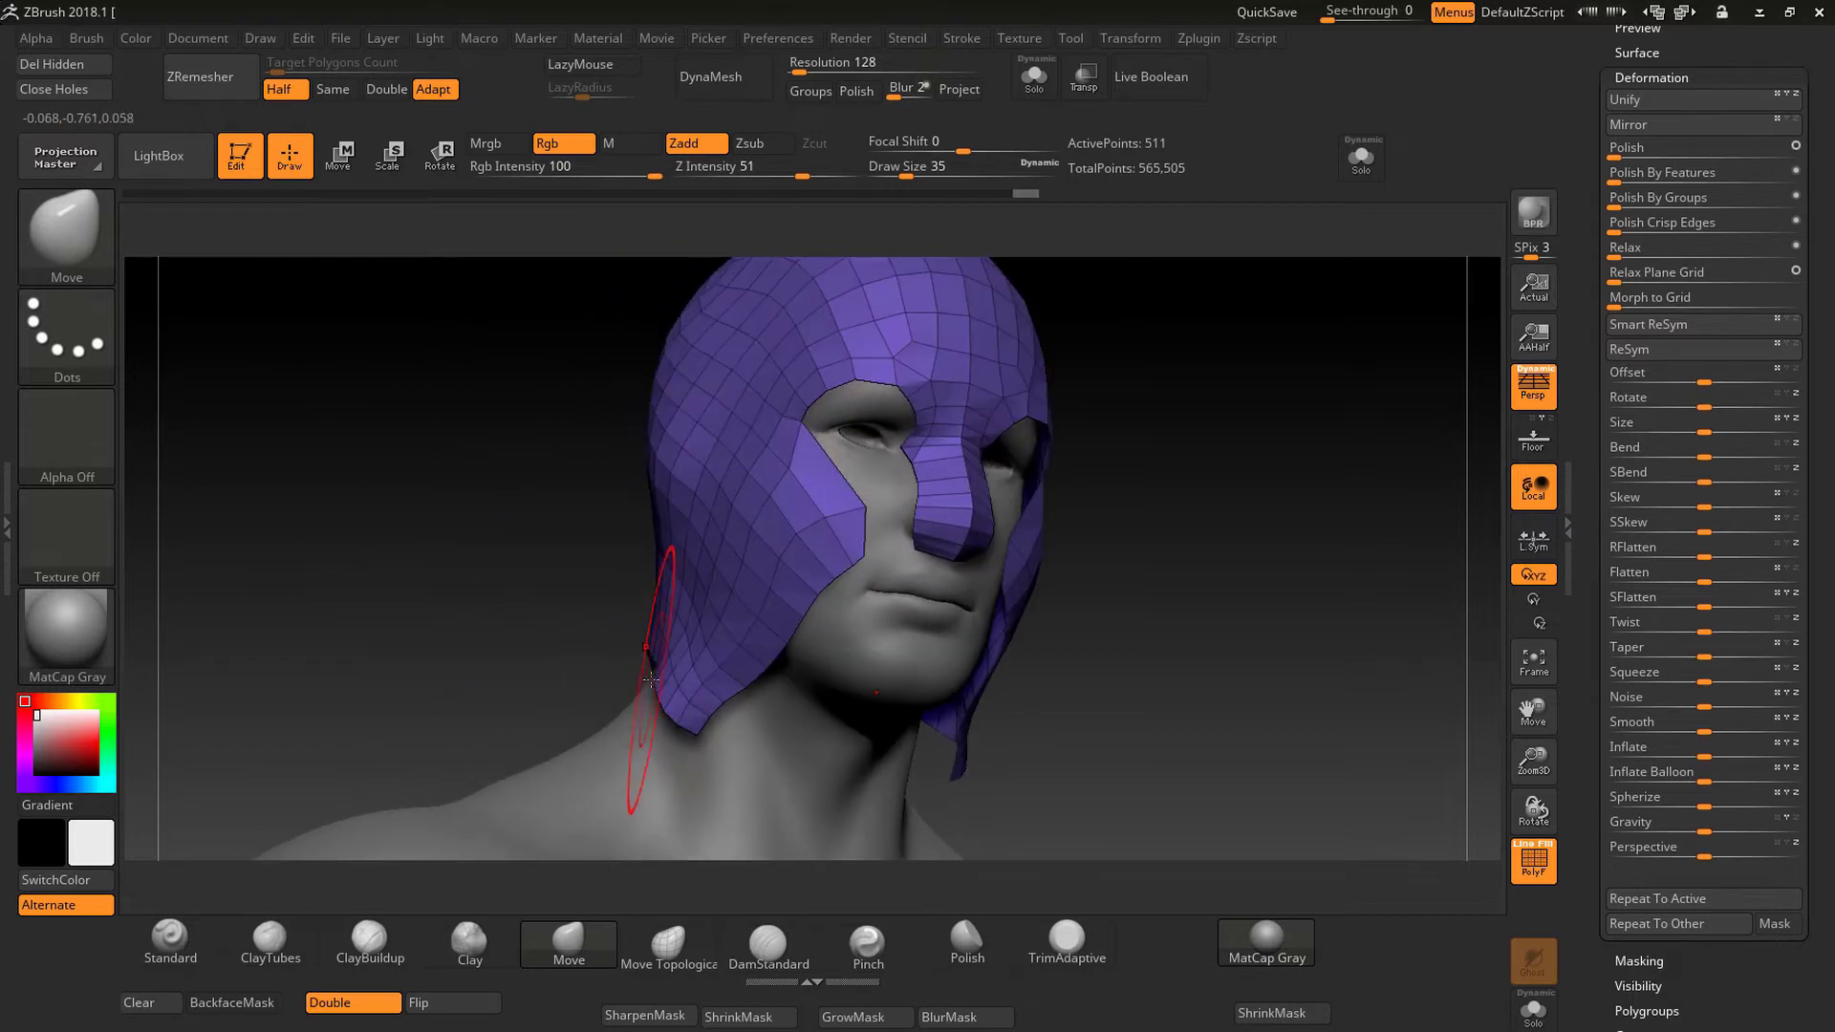
pyautogui.keyDown('ctrl'); pyautogui.moveTo(512, 676); pyautogui.dragTo(743, 691, button='right'); pyautogui.keyUp('ctrl')
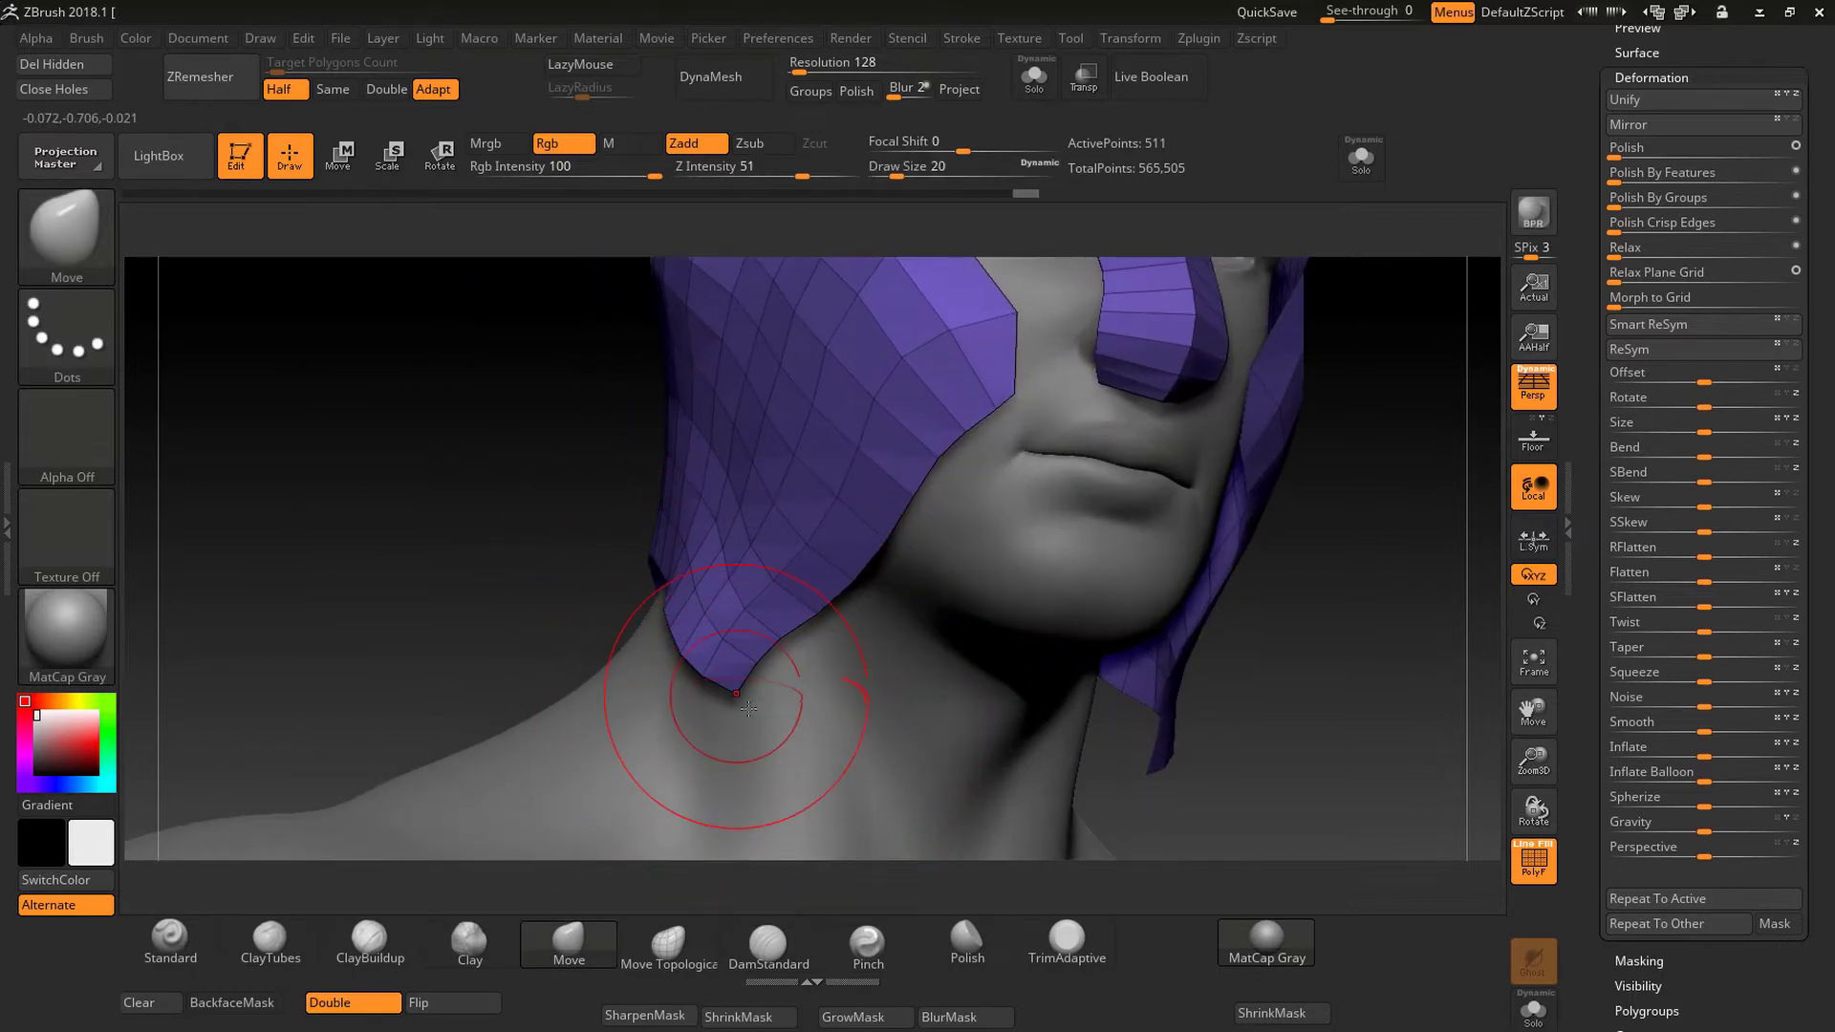
pyautogui.moveTo(636, 696)
pyautogui.mouseDown()
pyautogui.moveTo(755, 708)
pyautogui.moveTo(631, 691)
pyautogui.moveTo(809, 762)
pyautogui.moveTo(593, 659)
pyautogui.moveTo(601, 595)
pyautogui.mouseUp()
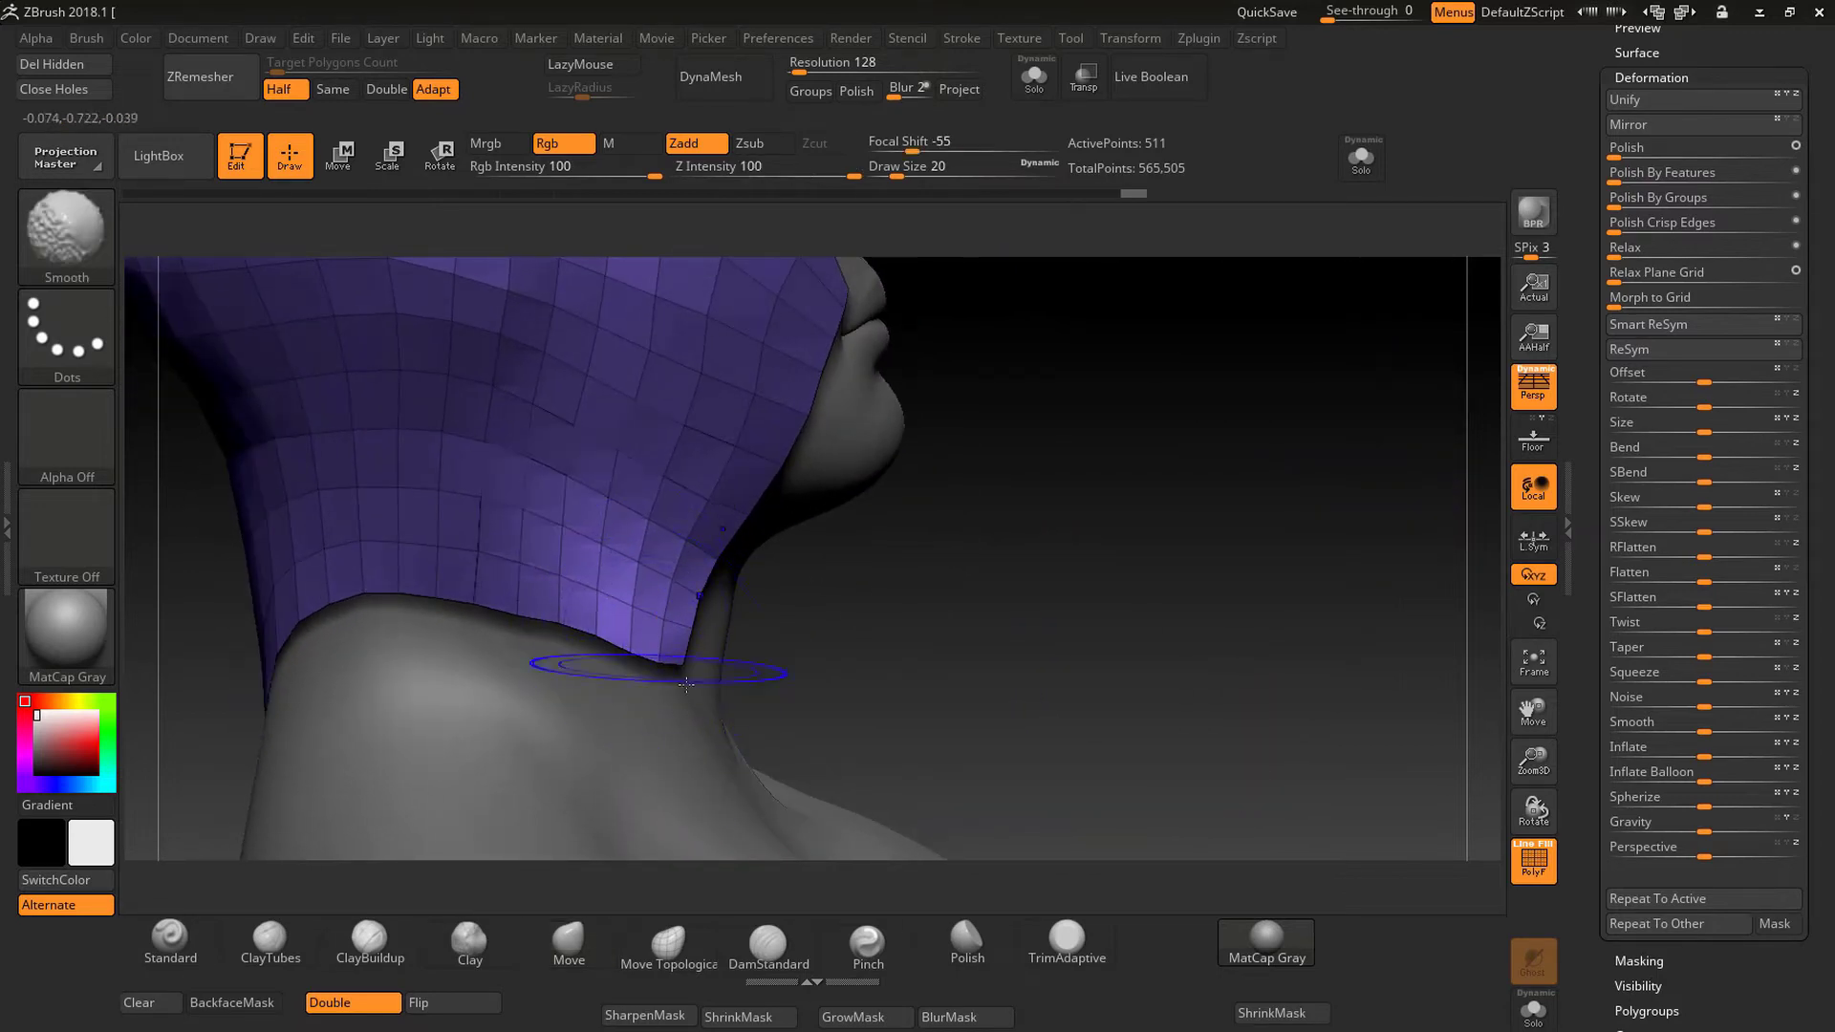
pyautogui.moveTo(686, 685); pyautogui.dragTo(661, 543)
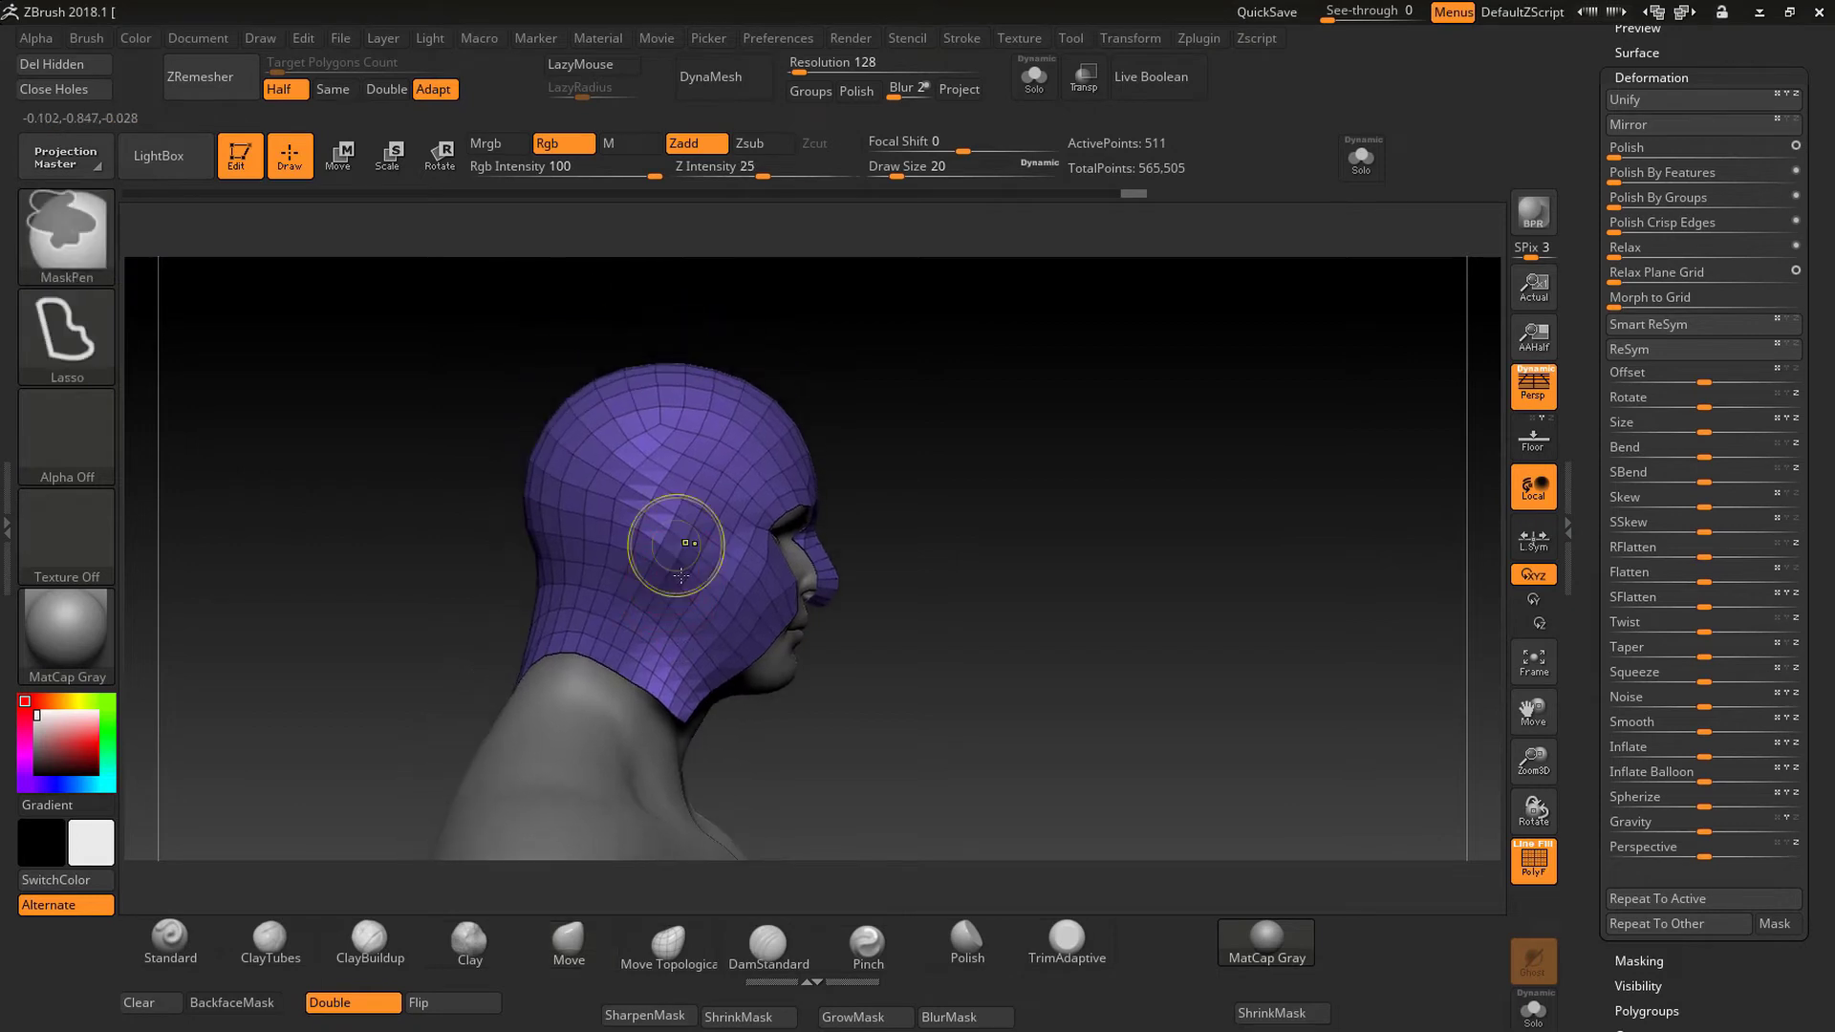
pyautogui.keyDown('ctrl'); pyautogui.moveTo(667, 541); pyautogui.dragTo(722, 621, button='right'); pyautogui.keyUp('ctrl')
pyautogui.keyDown('alt'); pyautogui.click(525, 808); pyautogui.keyUp('alt')
pyautogui.moveTo(955, 669)
pyautogui.mouseDown()
pyautogui.moveTo(694, 627)
pyautogui.moveTo(712, 627)
pyautogui.mouseUp()
pyautogui.press('s')
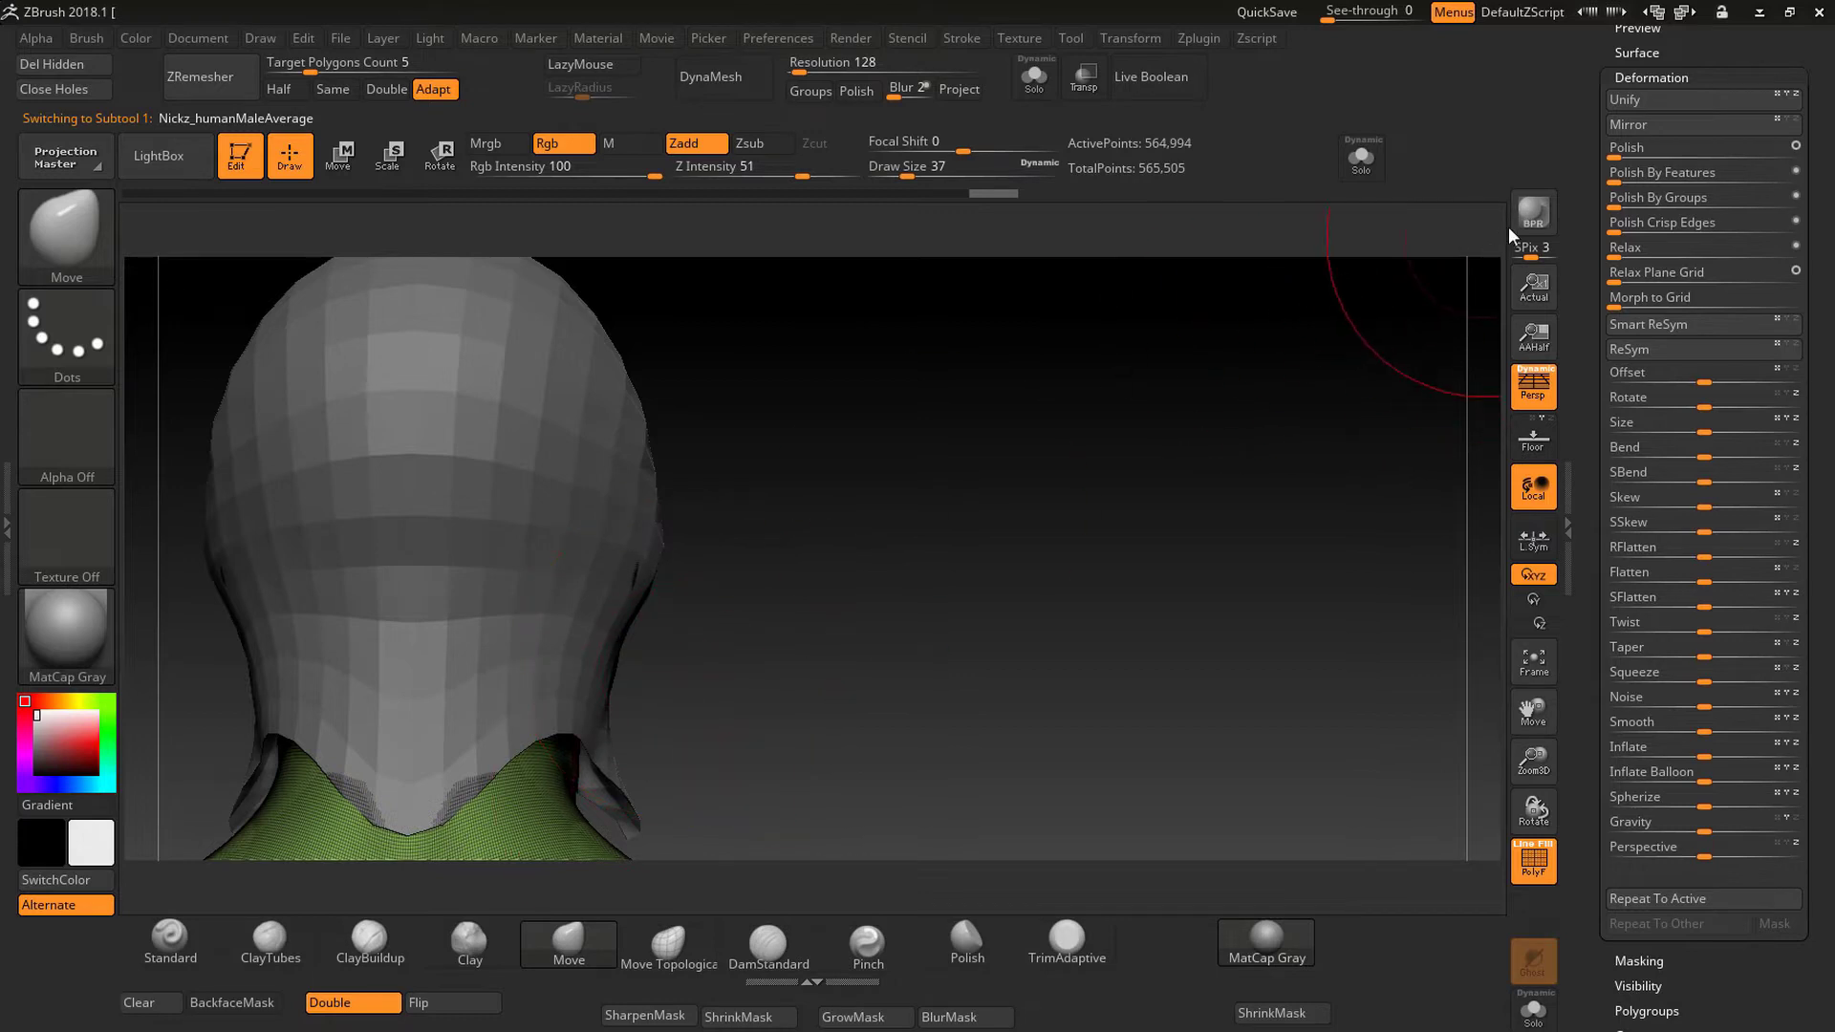
pyautogui.click(1361, 158)
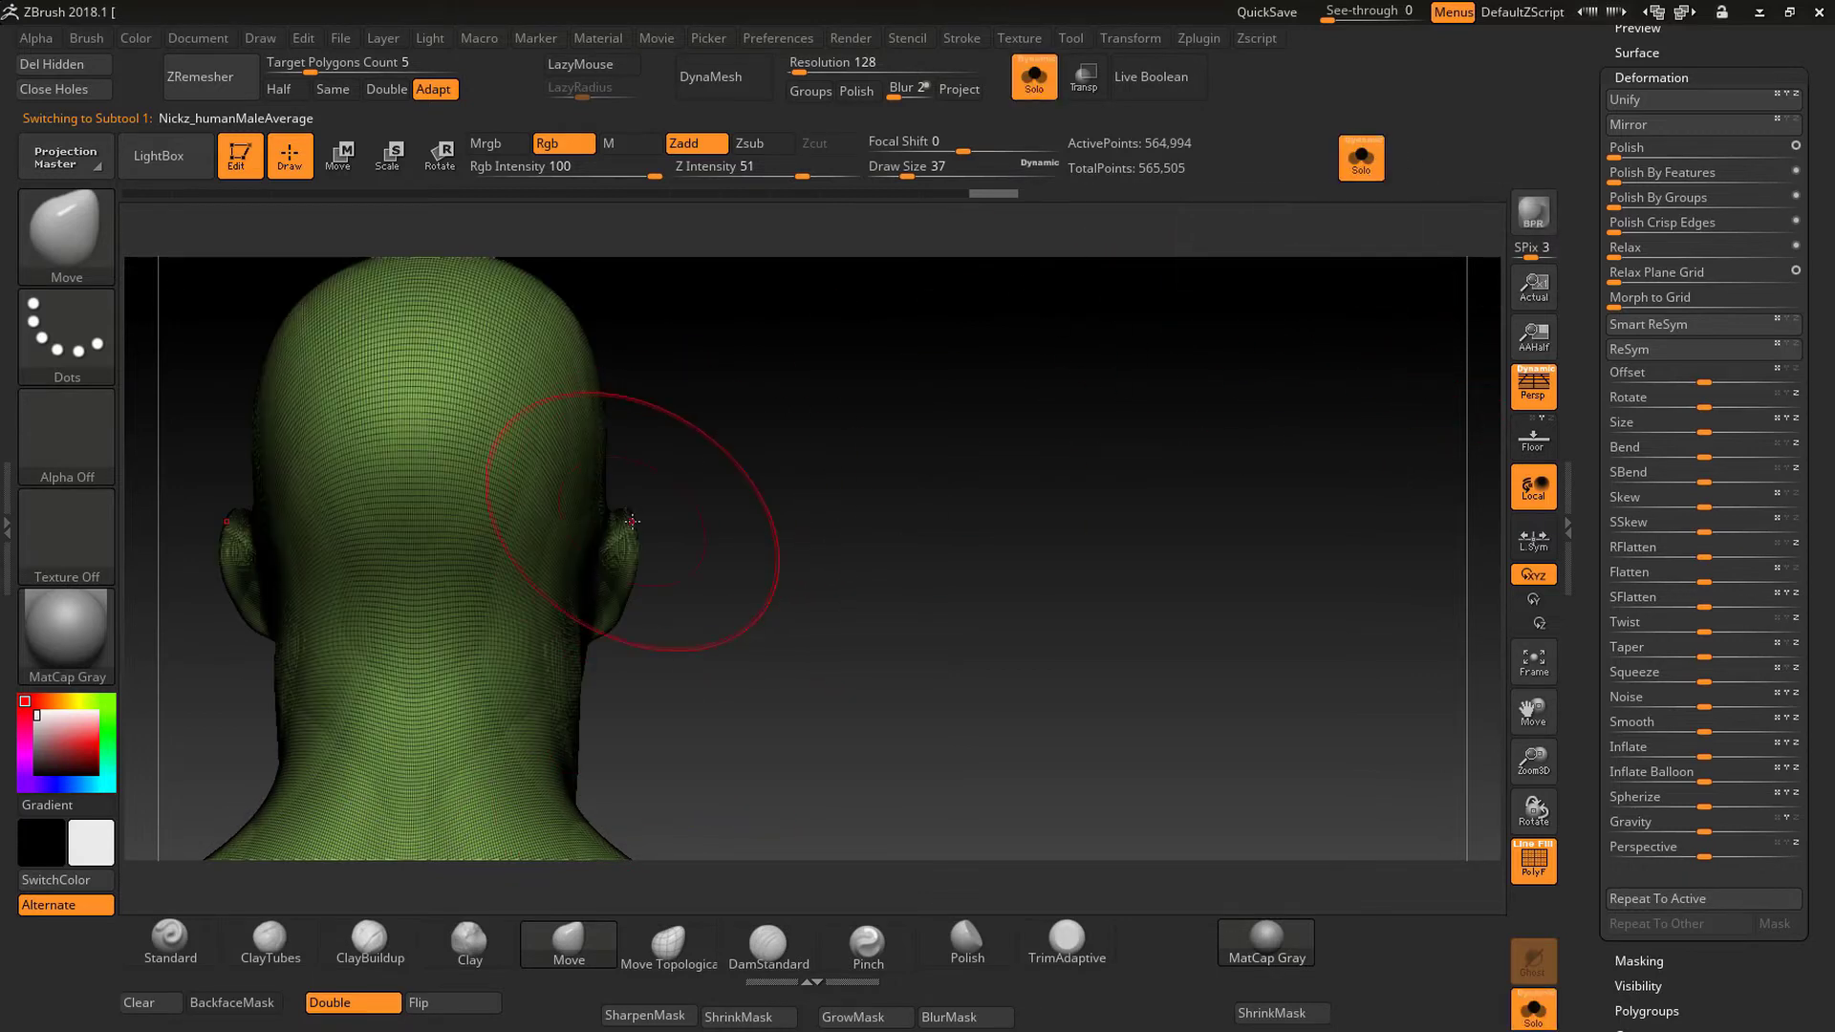
pyautogui.moveTo(720, 580); pyautogui.dragTo(646, 569)
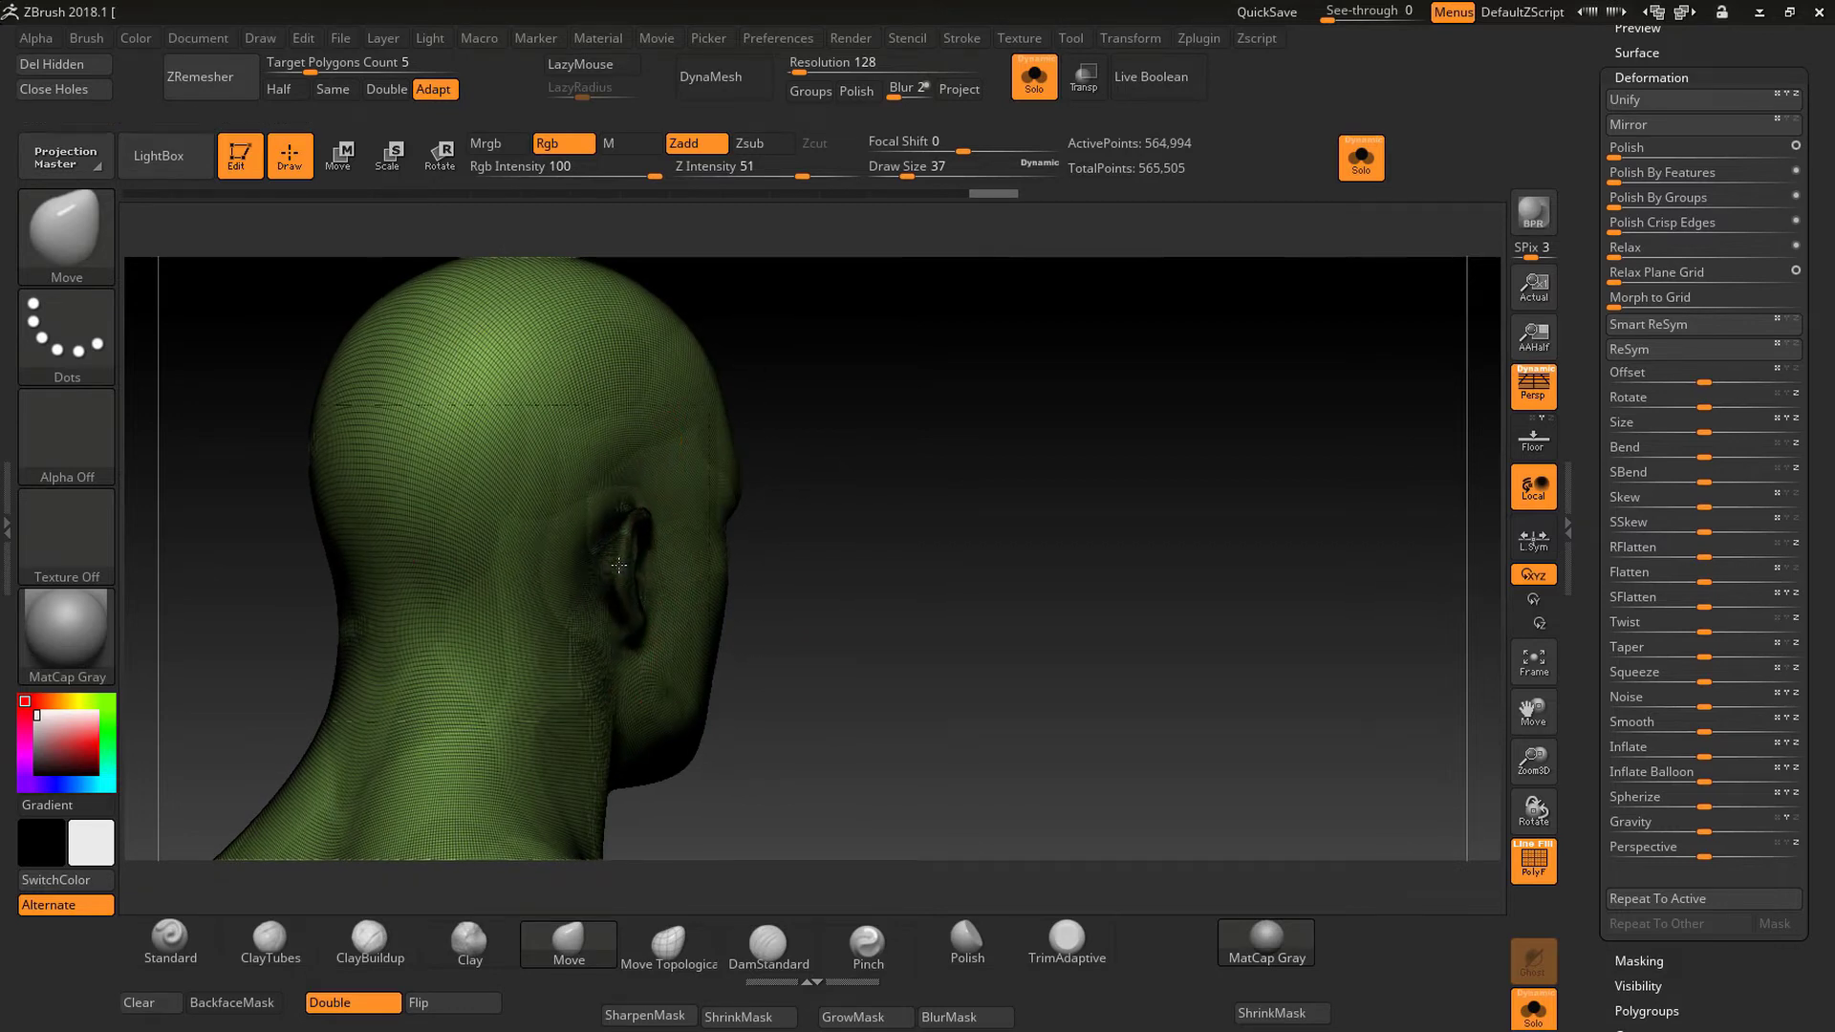
pyautogui.click(1361, 162)
pyautogui.moveTo(1099, 573); pyautogui.dragTo(861, 574)
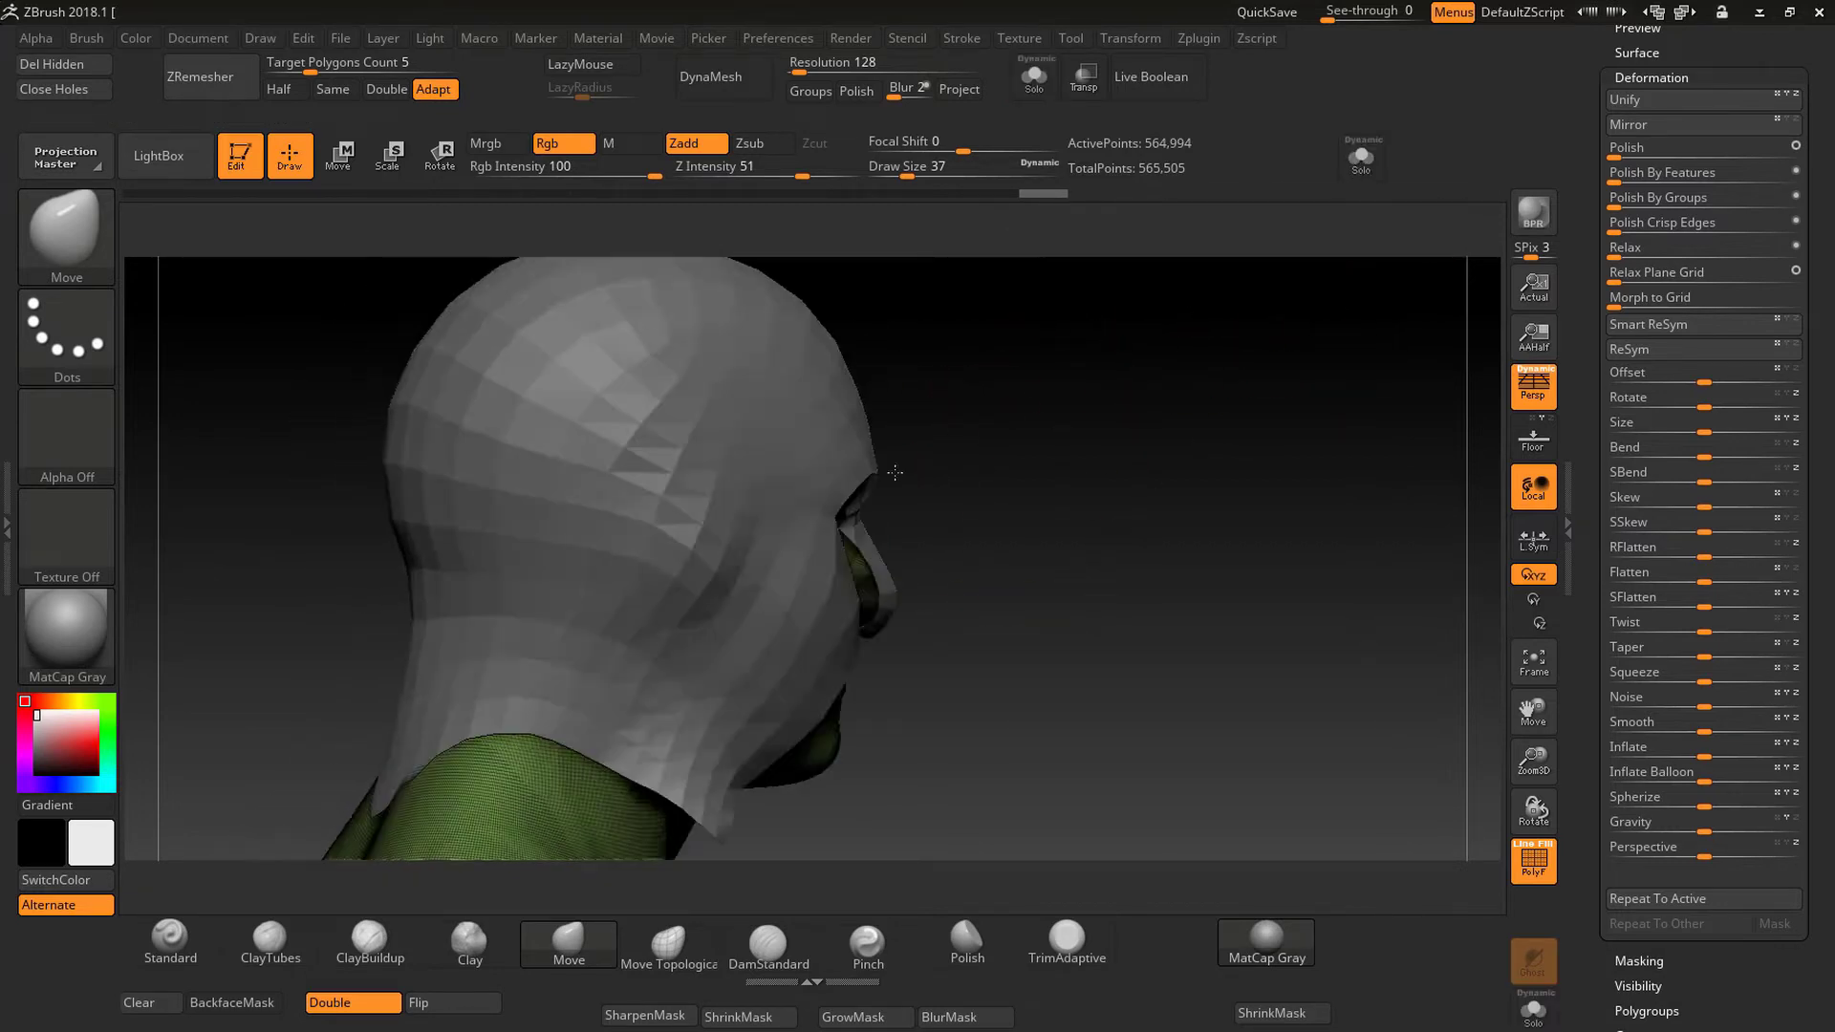
pyautogui.keyDown('alt'); pyautogui.click(707, 578); pyautogui.keyUp('alt')
pyautogui.moveTo(710, 581)
pyautogui.mouseDown(button='right')
pyautogui.moveTo(653, 592)
pyautogui.moveTo(892, 689)
pyautogui.moveTo(871, 639)
pyautogui.mouseUp(button='right')
# Step: Set the brush to 18, then 33, and pull the shell's sides in to expose the ears
pyautogui.press('s')
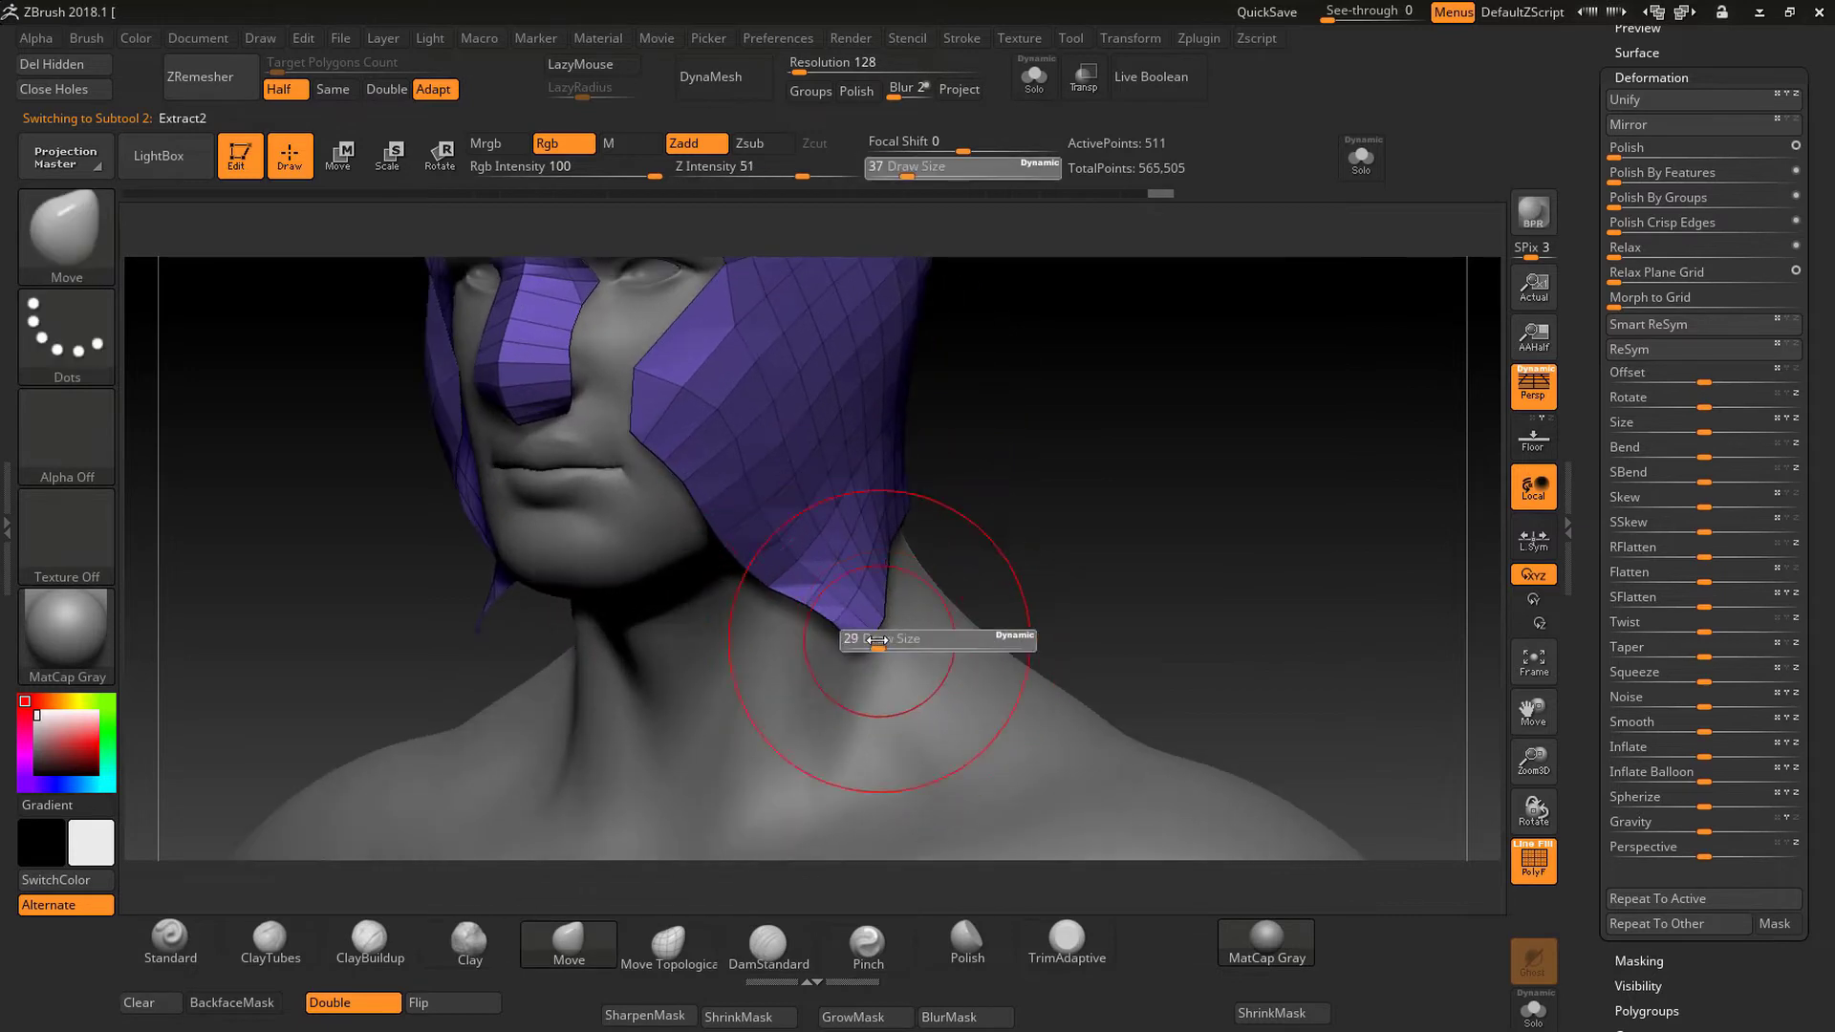
pyautogui.moveTo(889, 639)
pyautogui.mouseDown()
pyautogui.moveTo(851, 582)
pyautogui.moveTo(820, 659)
pyautogui.mouseUp()
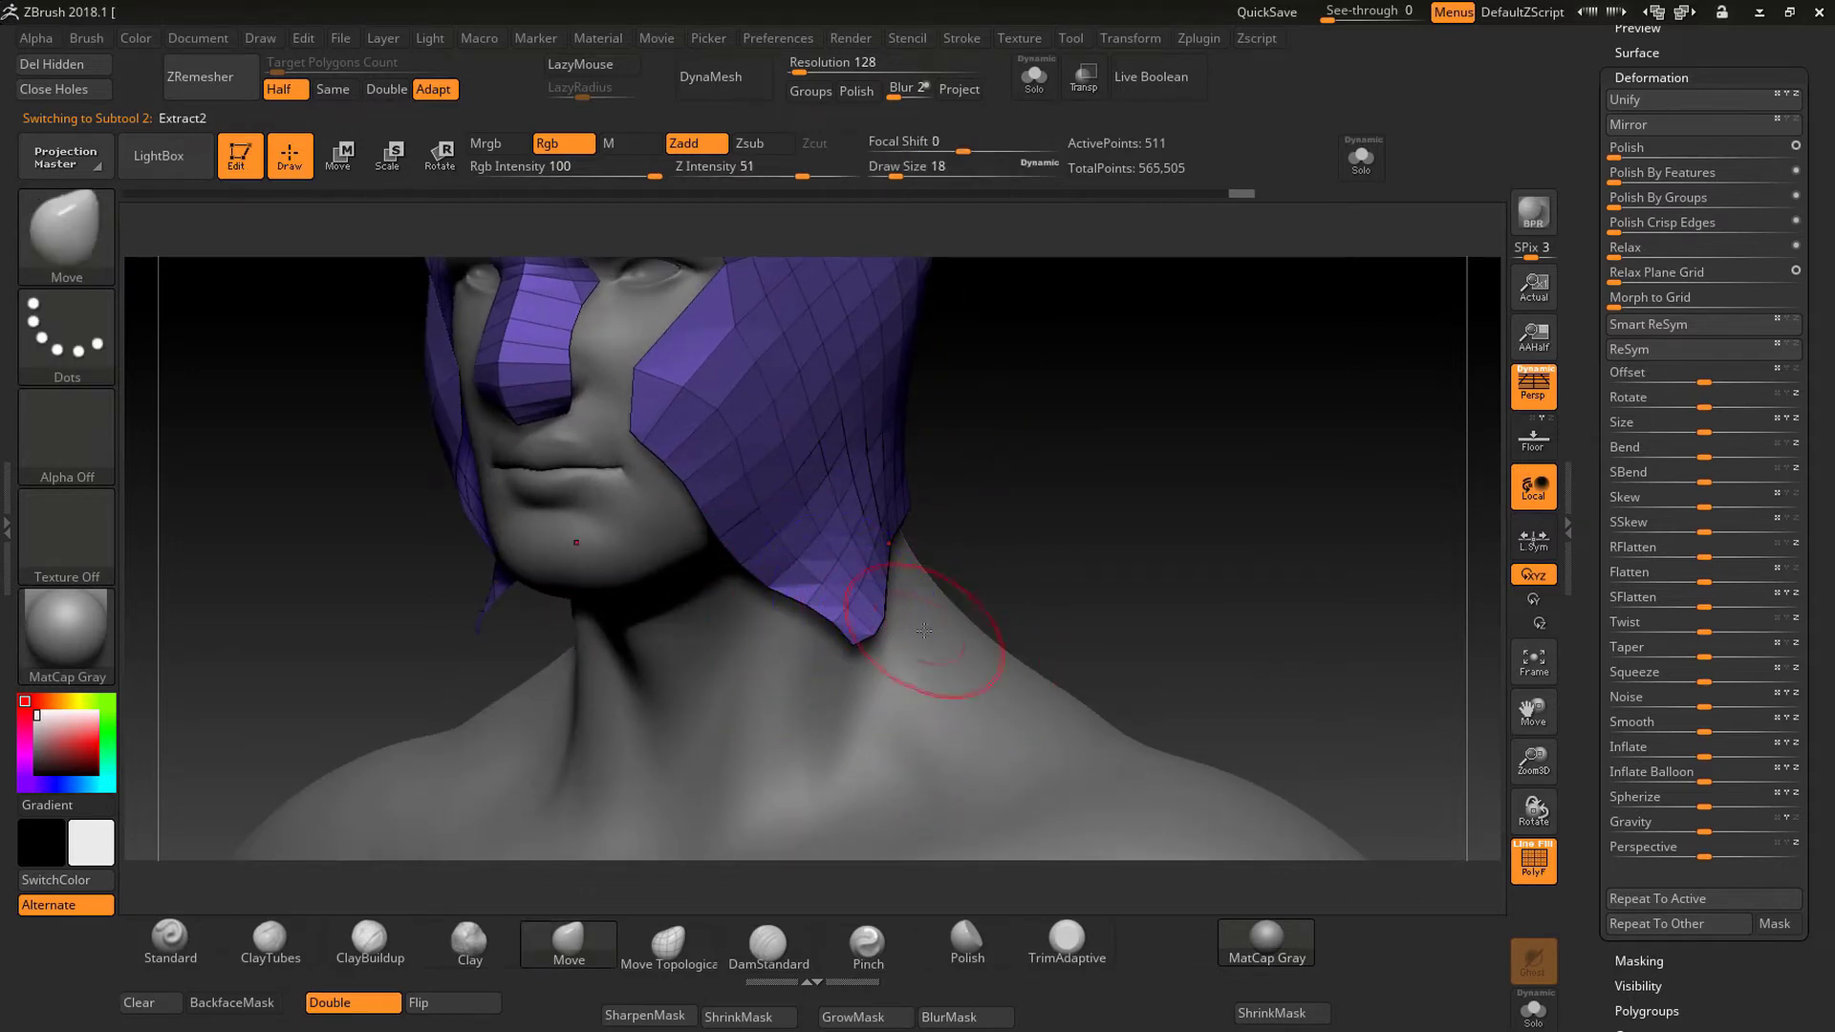
pyautogui.moveTo(1229, 656)
pyautogui.mouseDown(button='right')
pyautogui.moveTo(922, 696)
pyautogui.moveTo(956, 626)
pyautogui.mouseUp(button='right')
pyautogui.press('s')
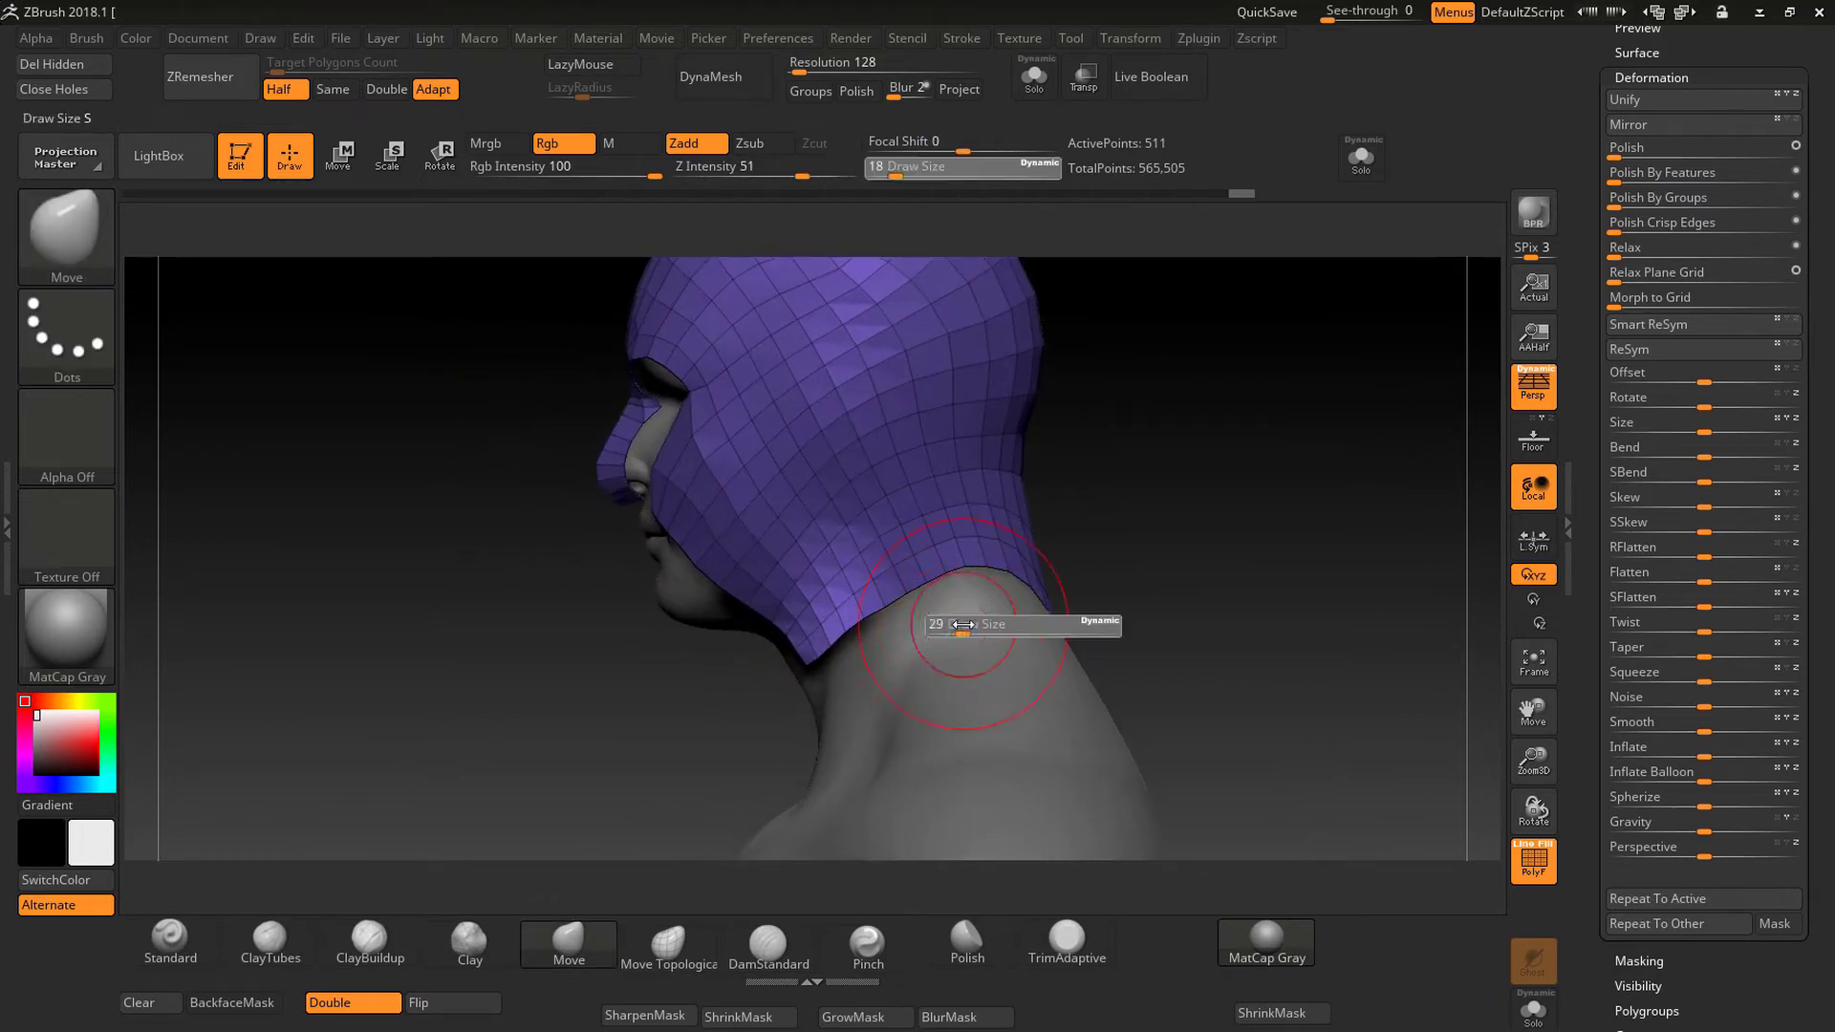
pyautogui.moveTo(956, 626); pyautogui.dragTo(969, 584)
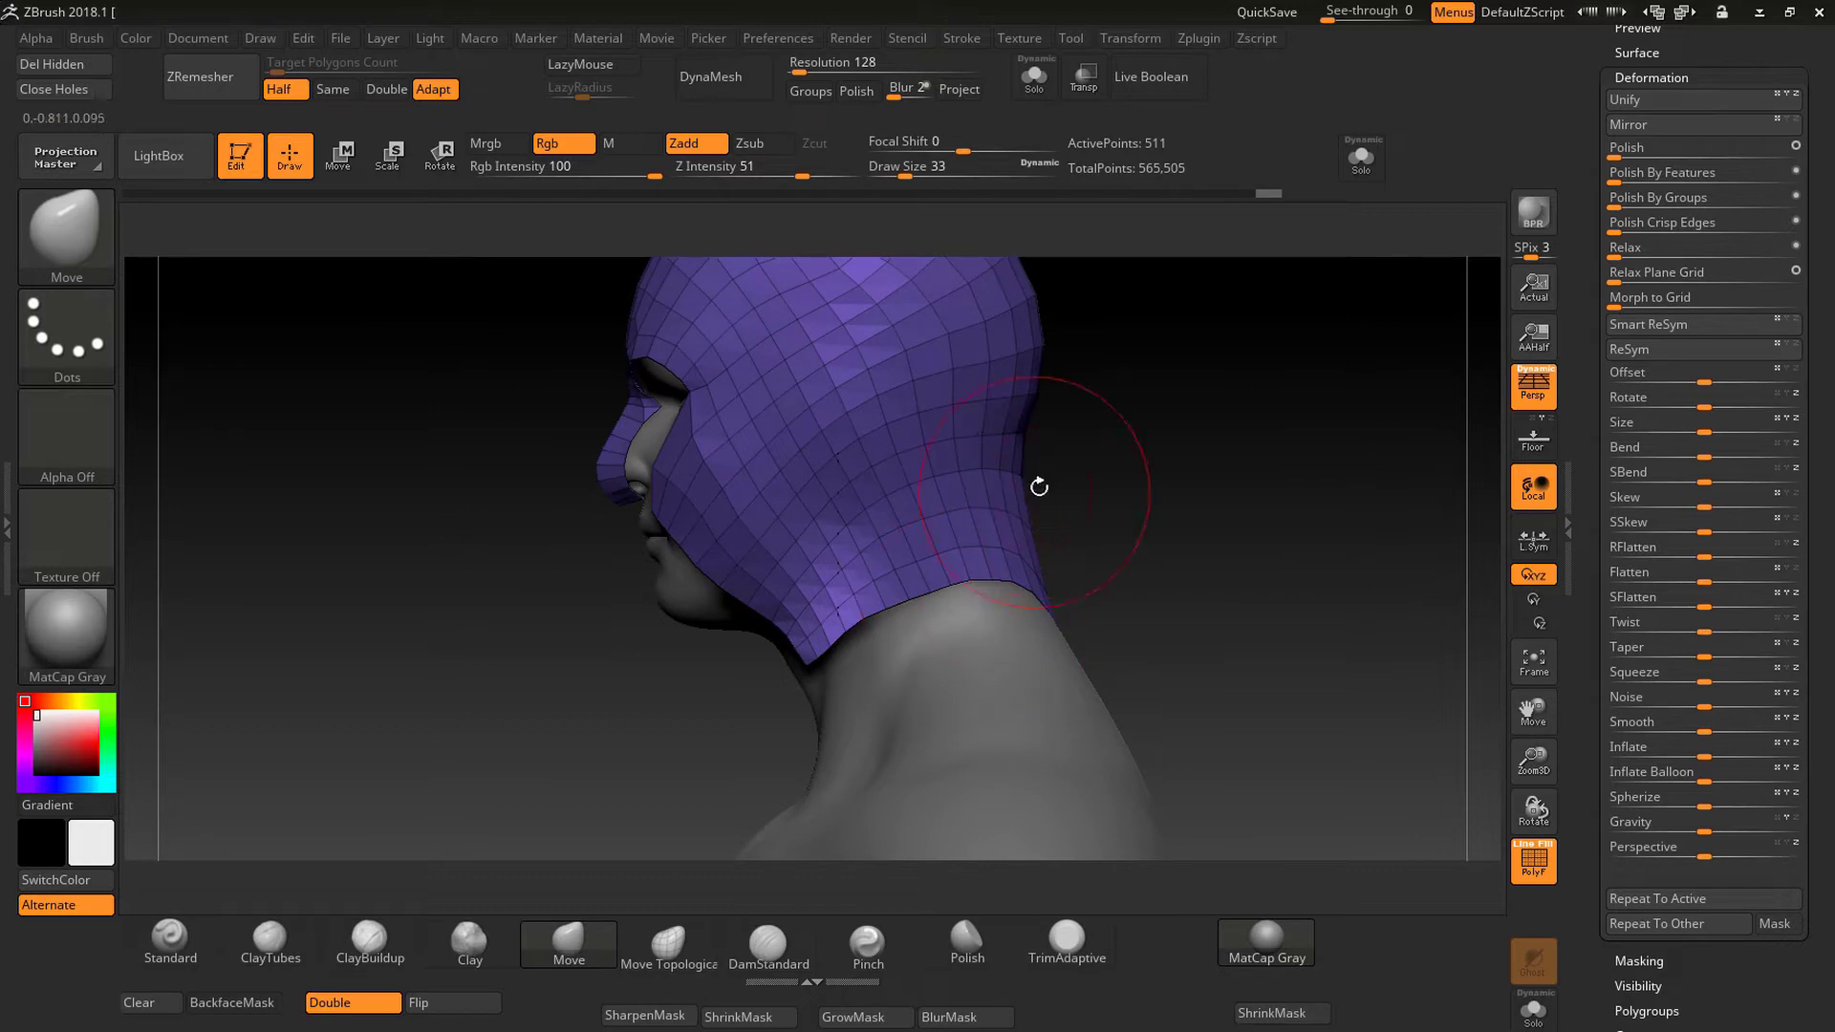
pyautogui.moveTo(1049, 595)
pyautogui.mouseDown(button='right')
pyautogui.moveTo(941, 583)
pyautogui.moveTo(927, 604)
pyautogui.mouseUp(button='right')
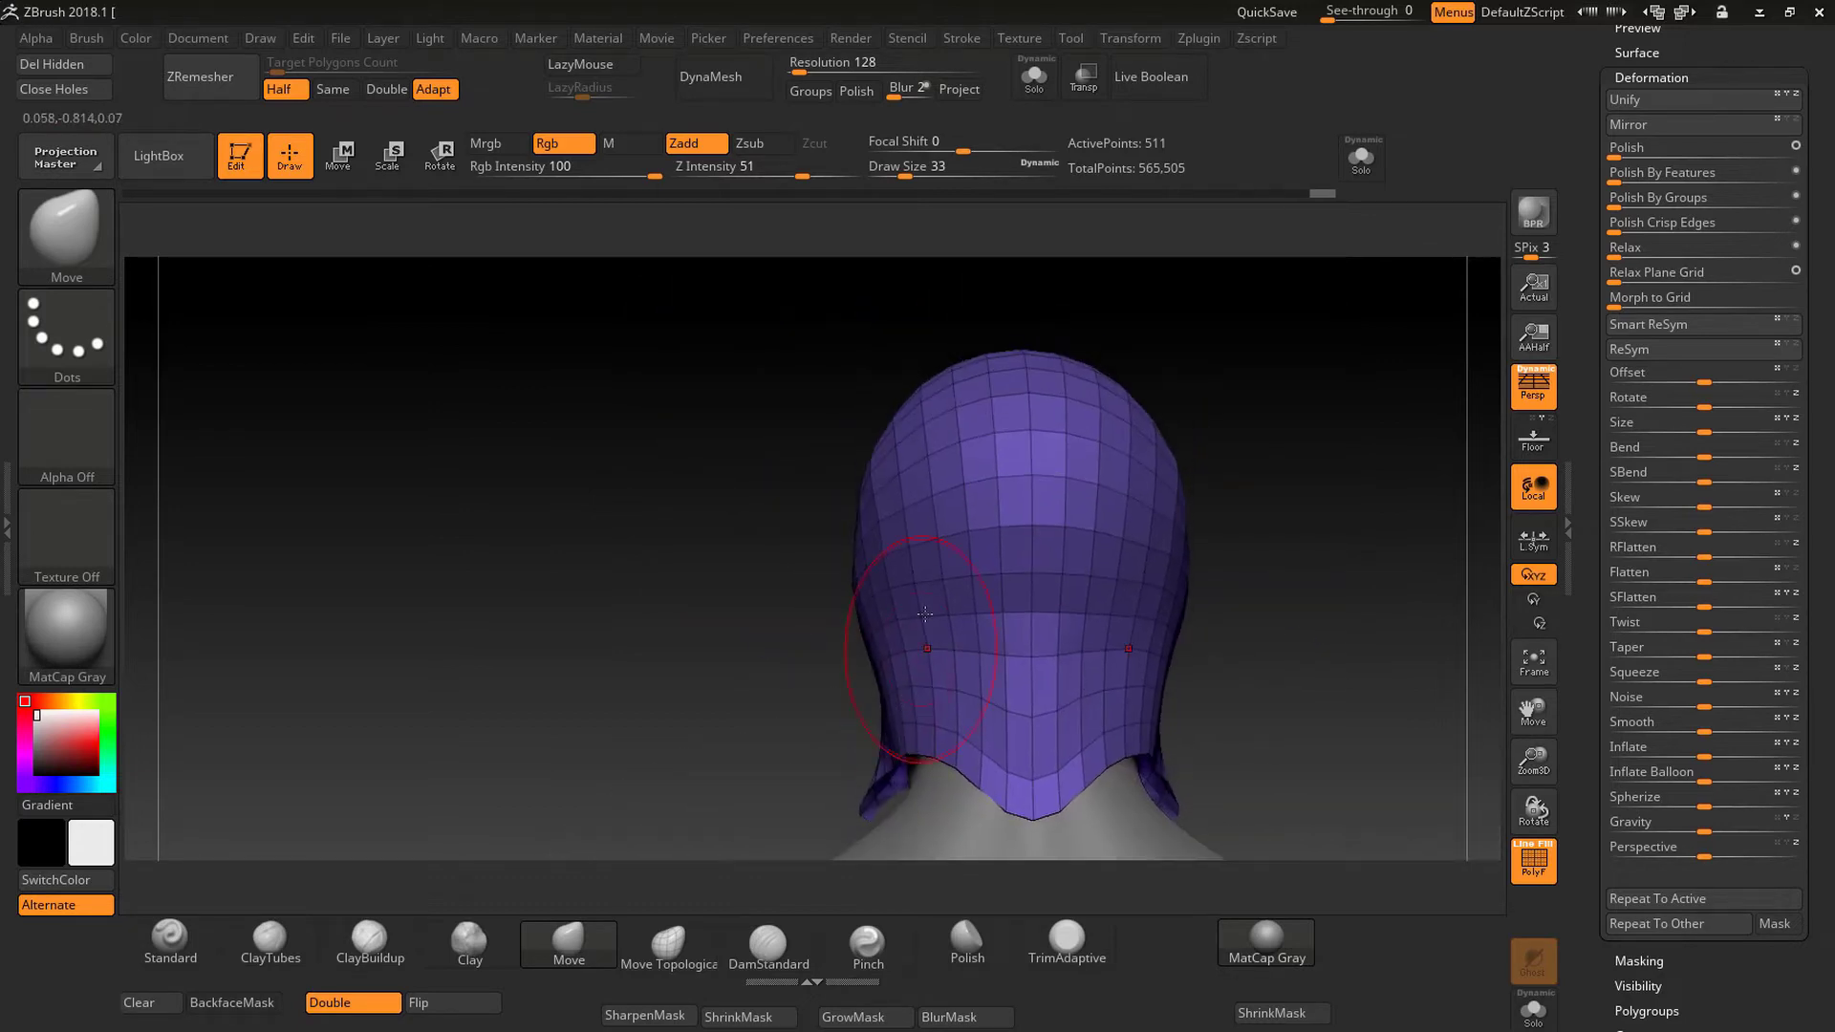
pyautogui.press('s')
pyautogui.moveTo(819, 536); pyautogui.dragTo(933, 571)
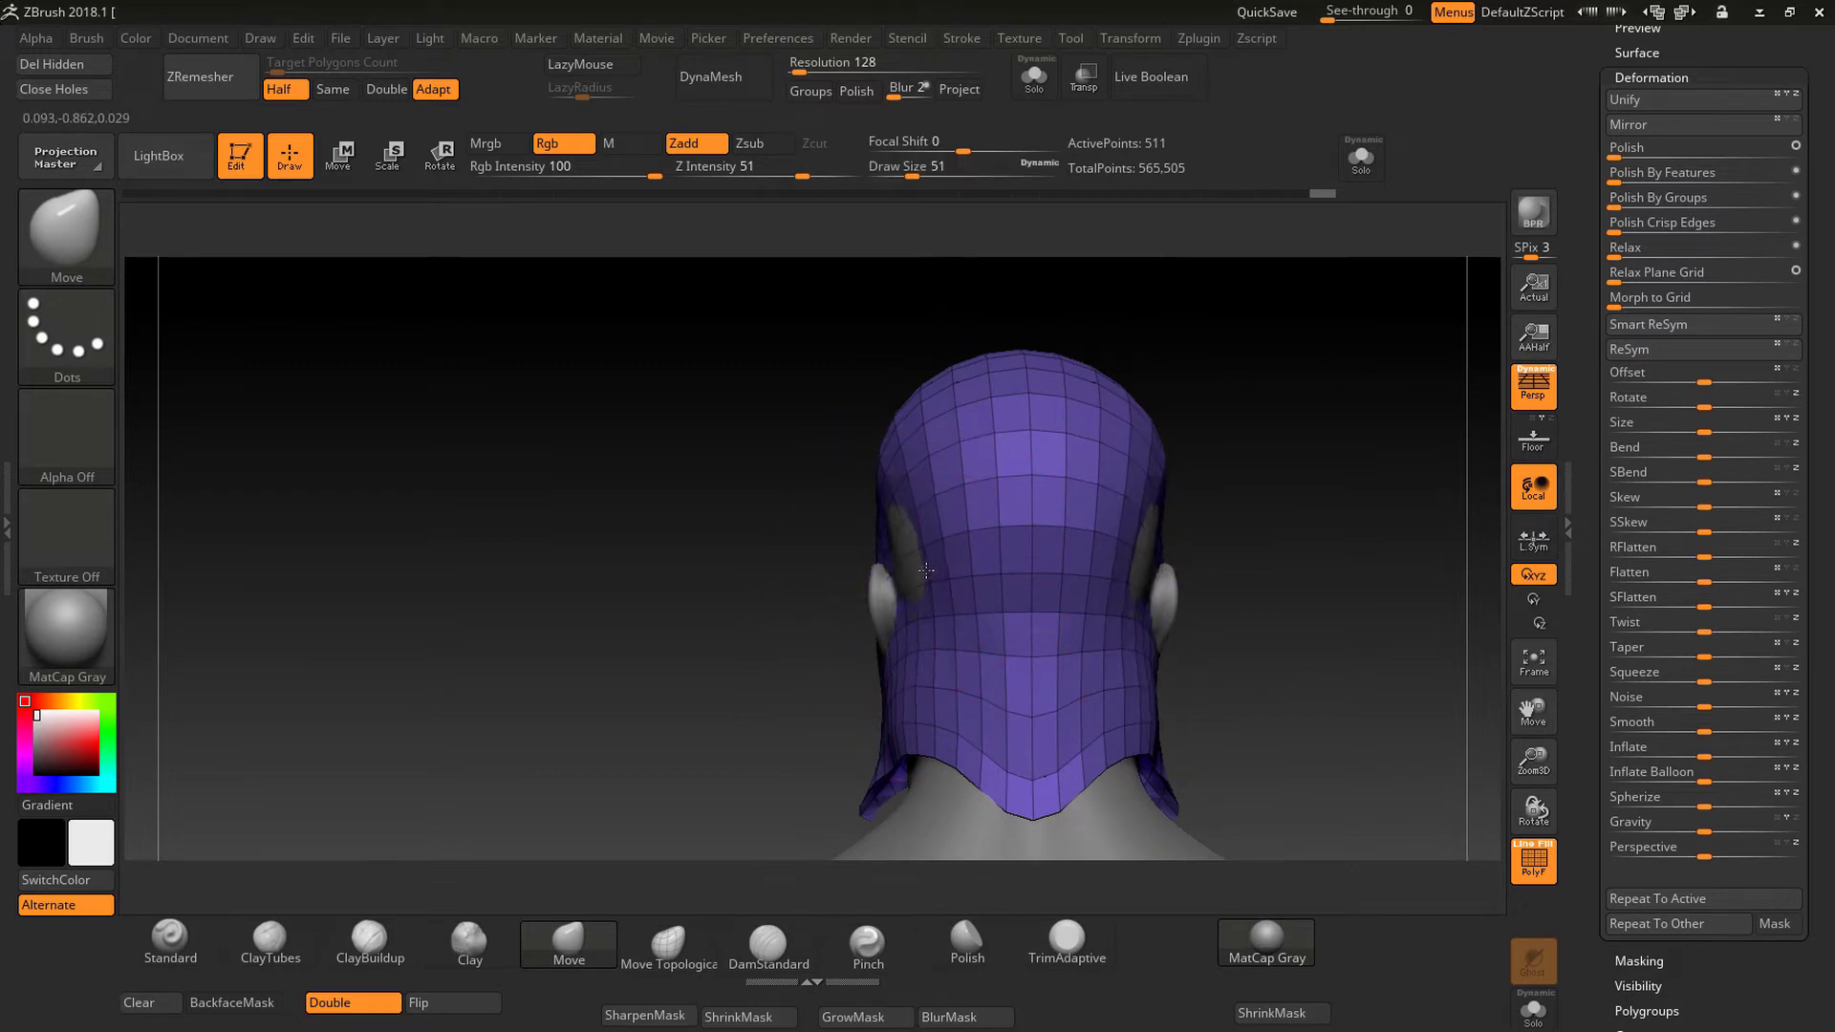
# Step: Shrink the brush to 20 and refine the nose and cheek guards from profile and front views
pyautogui.moveTo(926, 571)
pyautogui.mouseDown(button='right')
pyautogui.moveTo(934, 604)
pyautogui.moveTo(885, 604)
pyautogui.moveTo(1115, 599)
pyautogui.mouseUp(button='right')
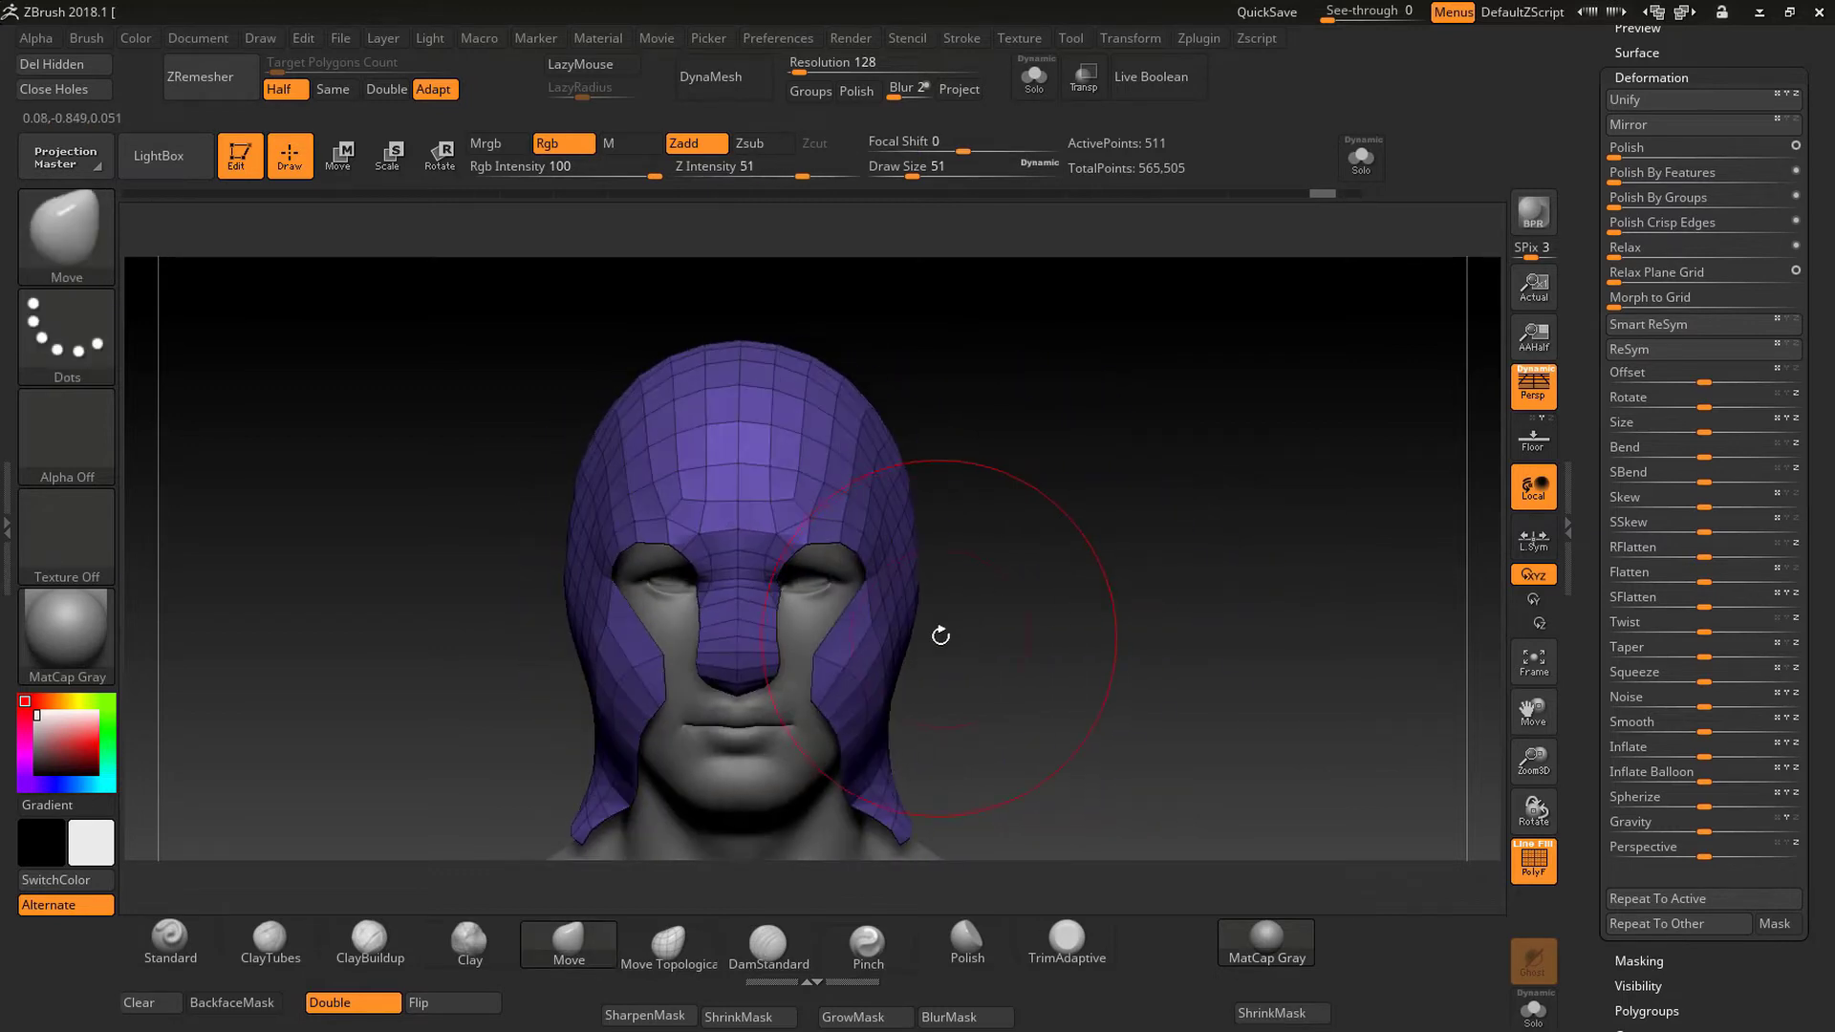
pyautogui.keyDown('alt'); pyautogui.moveTo(941, 636); pyautogui.dragTo(1098, 531, button='right'); pyautogui.keyUp('alt')
pyautogui.press('s')
pyautogui.moveTo(803, 593); pyautogui.dragTo(749, 593)
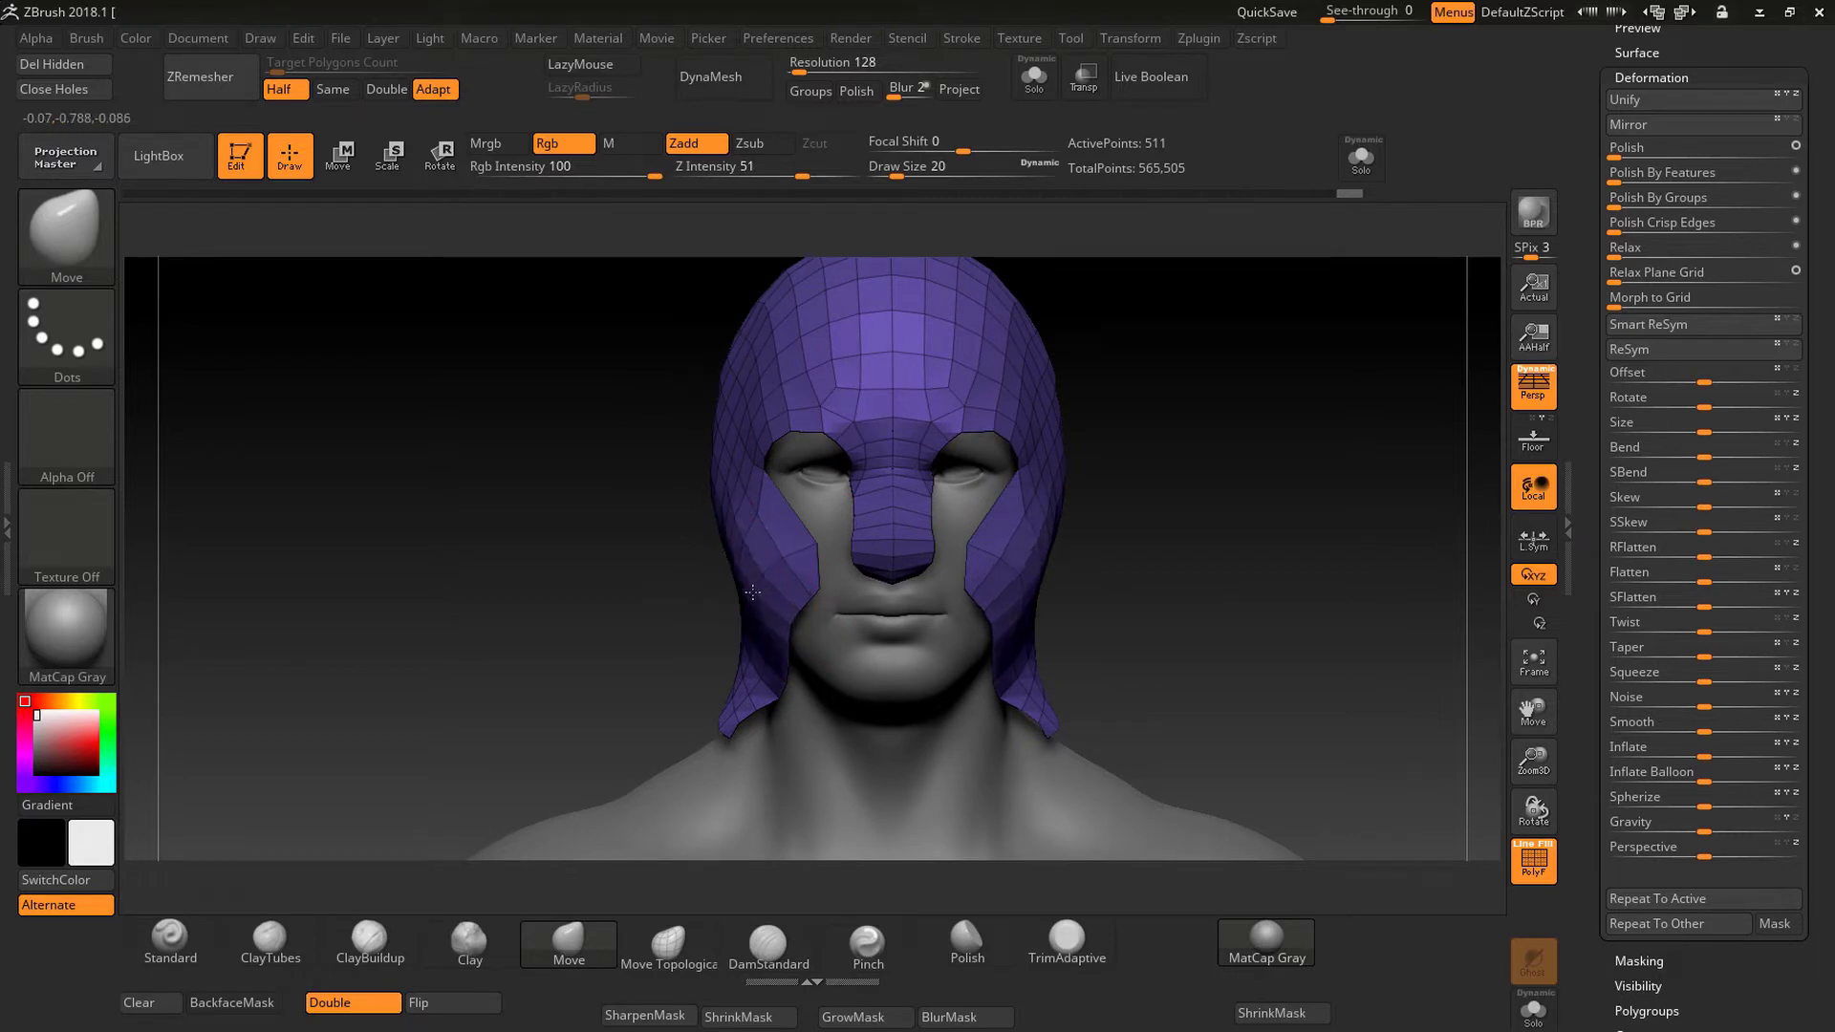
pyautogui.moveTo(752, 593); pyautogui.dragTo(797, 699, button='right')
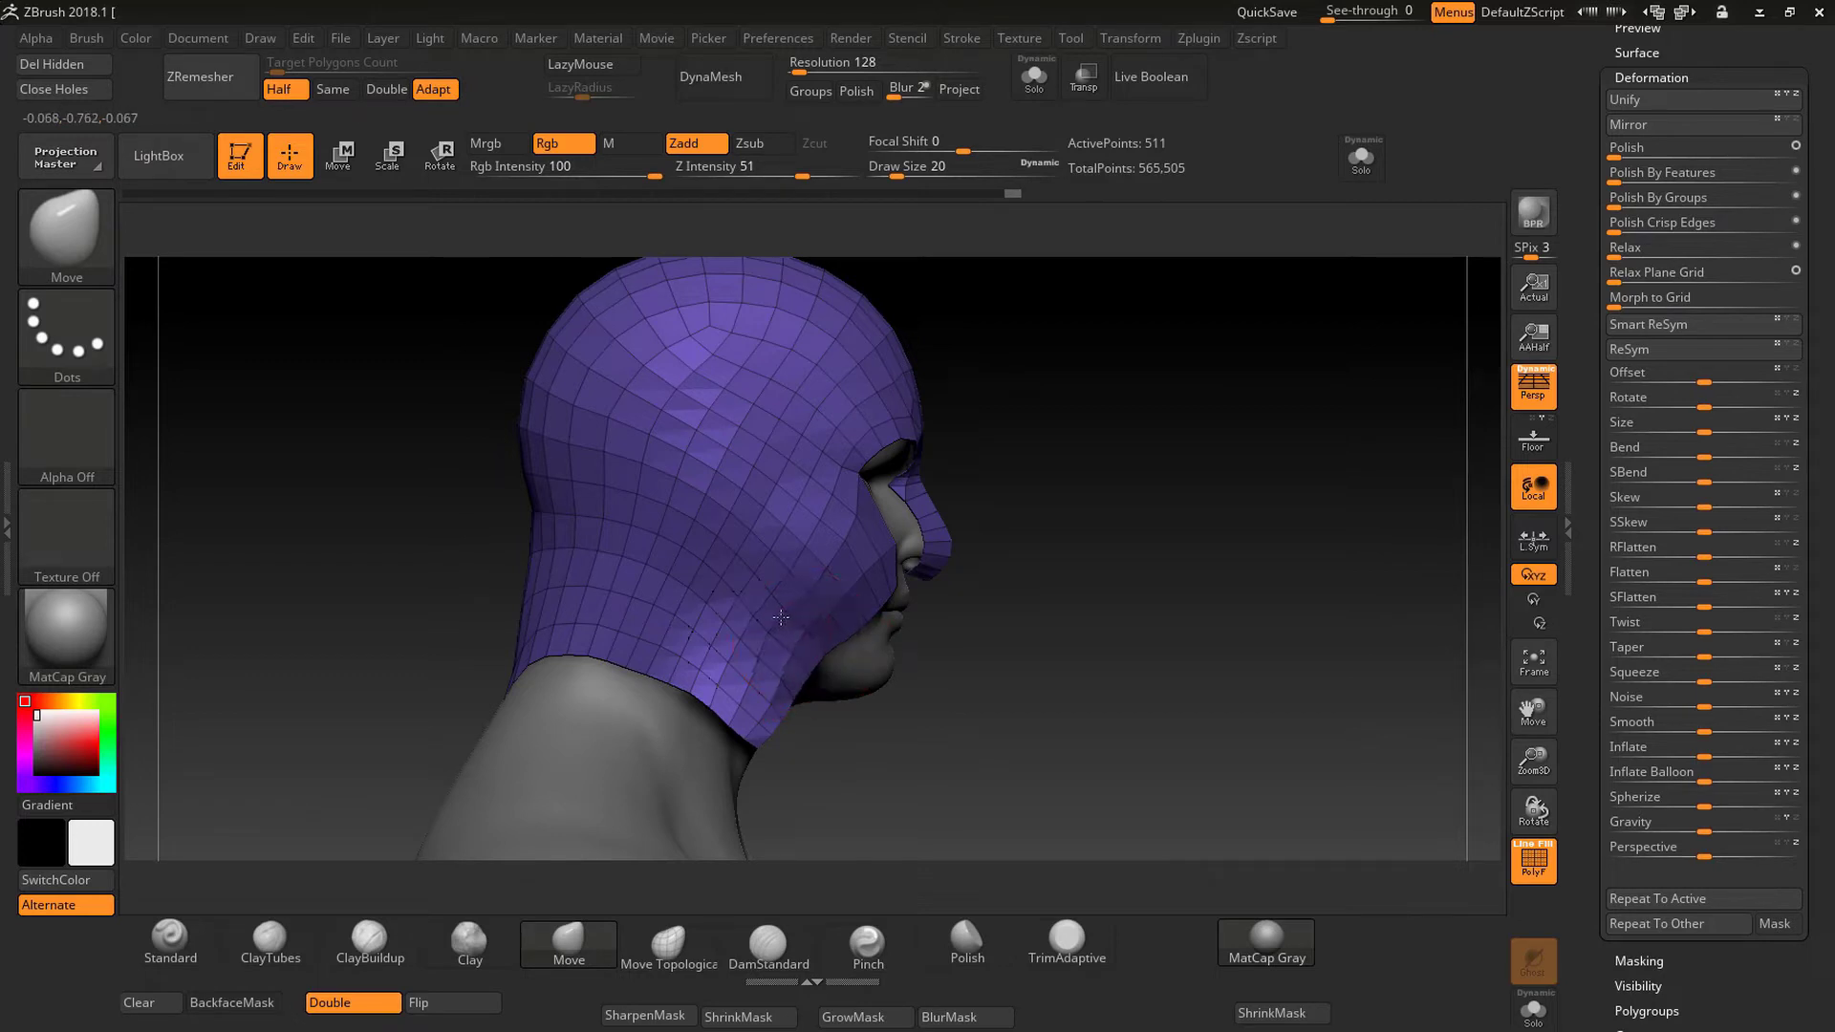
pyautogui.moveTo(824, 624); pyautogui.dragTo(792, 610, button='right')
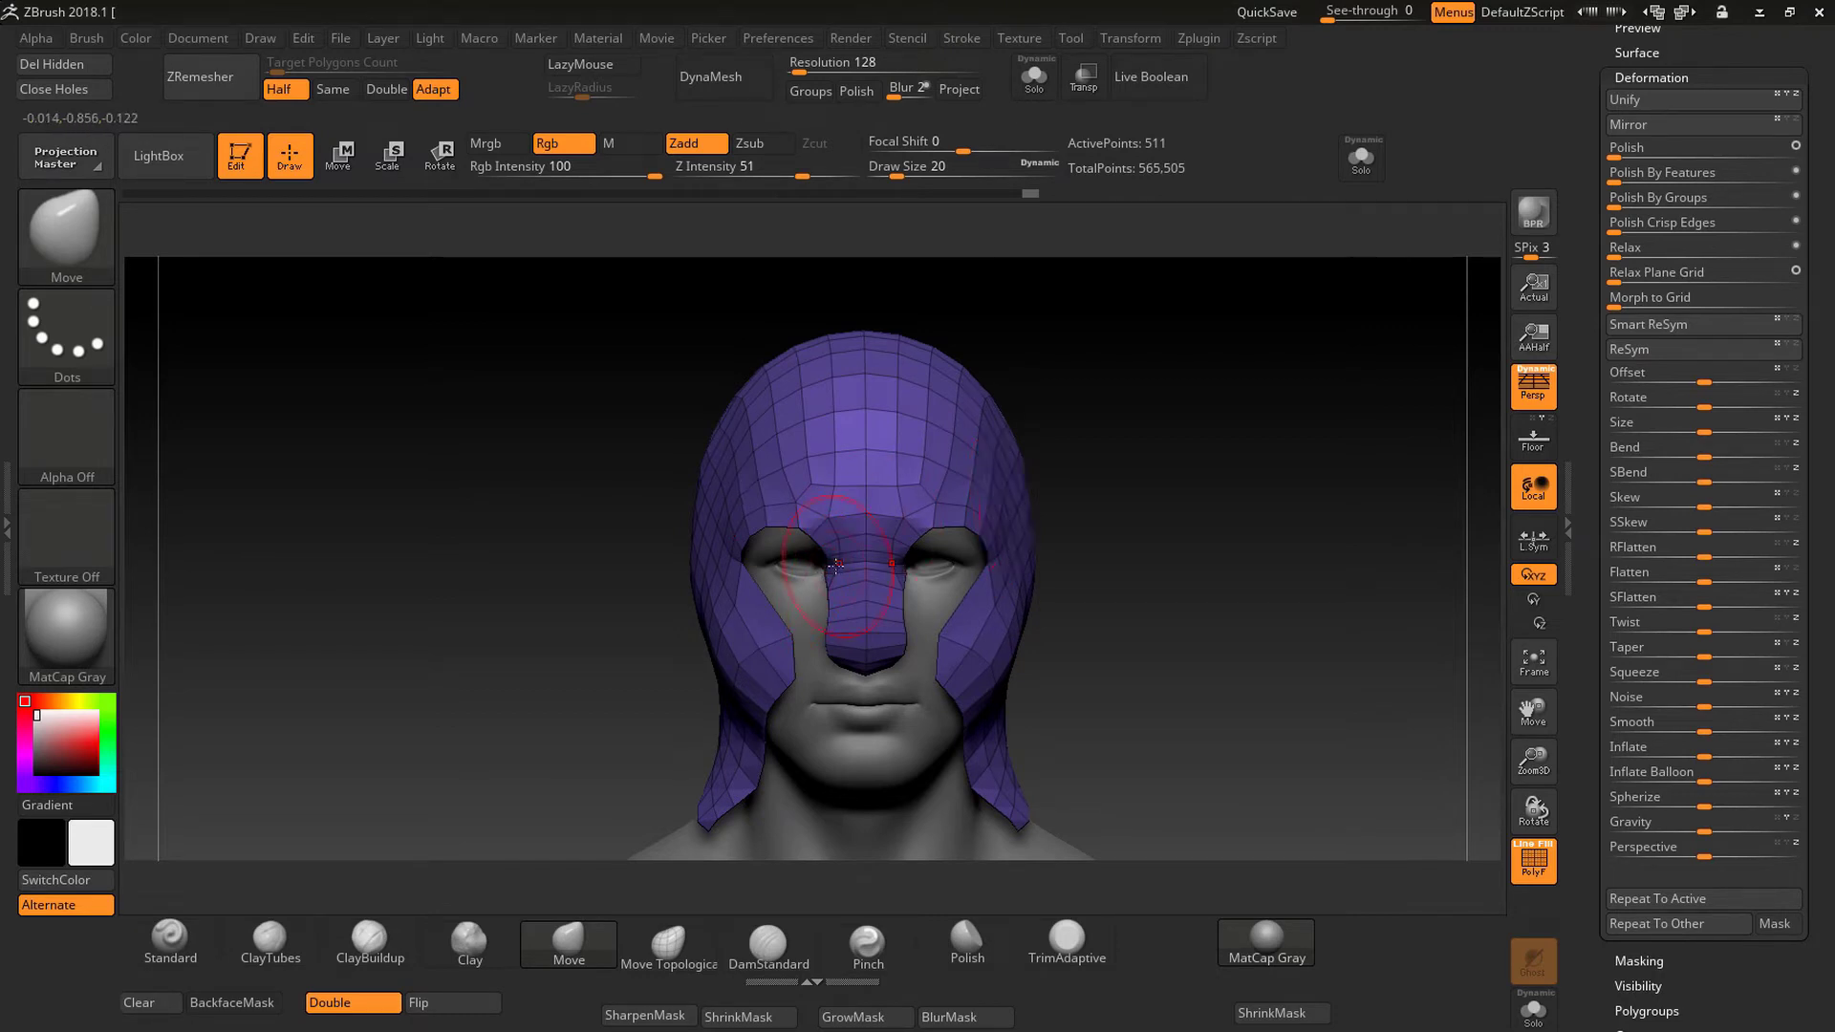
pyautogui.moveTo(836, 565)
pyautogui.mouseDown(button='right')
pyautogui.moveTo(930, 556)
pyautogui.moveTo(915, 556)
pyautogui.moveTo(927, 506)
pyautogui.moveTo(867, 677)
pyautogui.moveTo(944, 617)
pyautogui.mouseUp(button='right')
pyautogui.press('s')
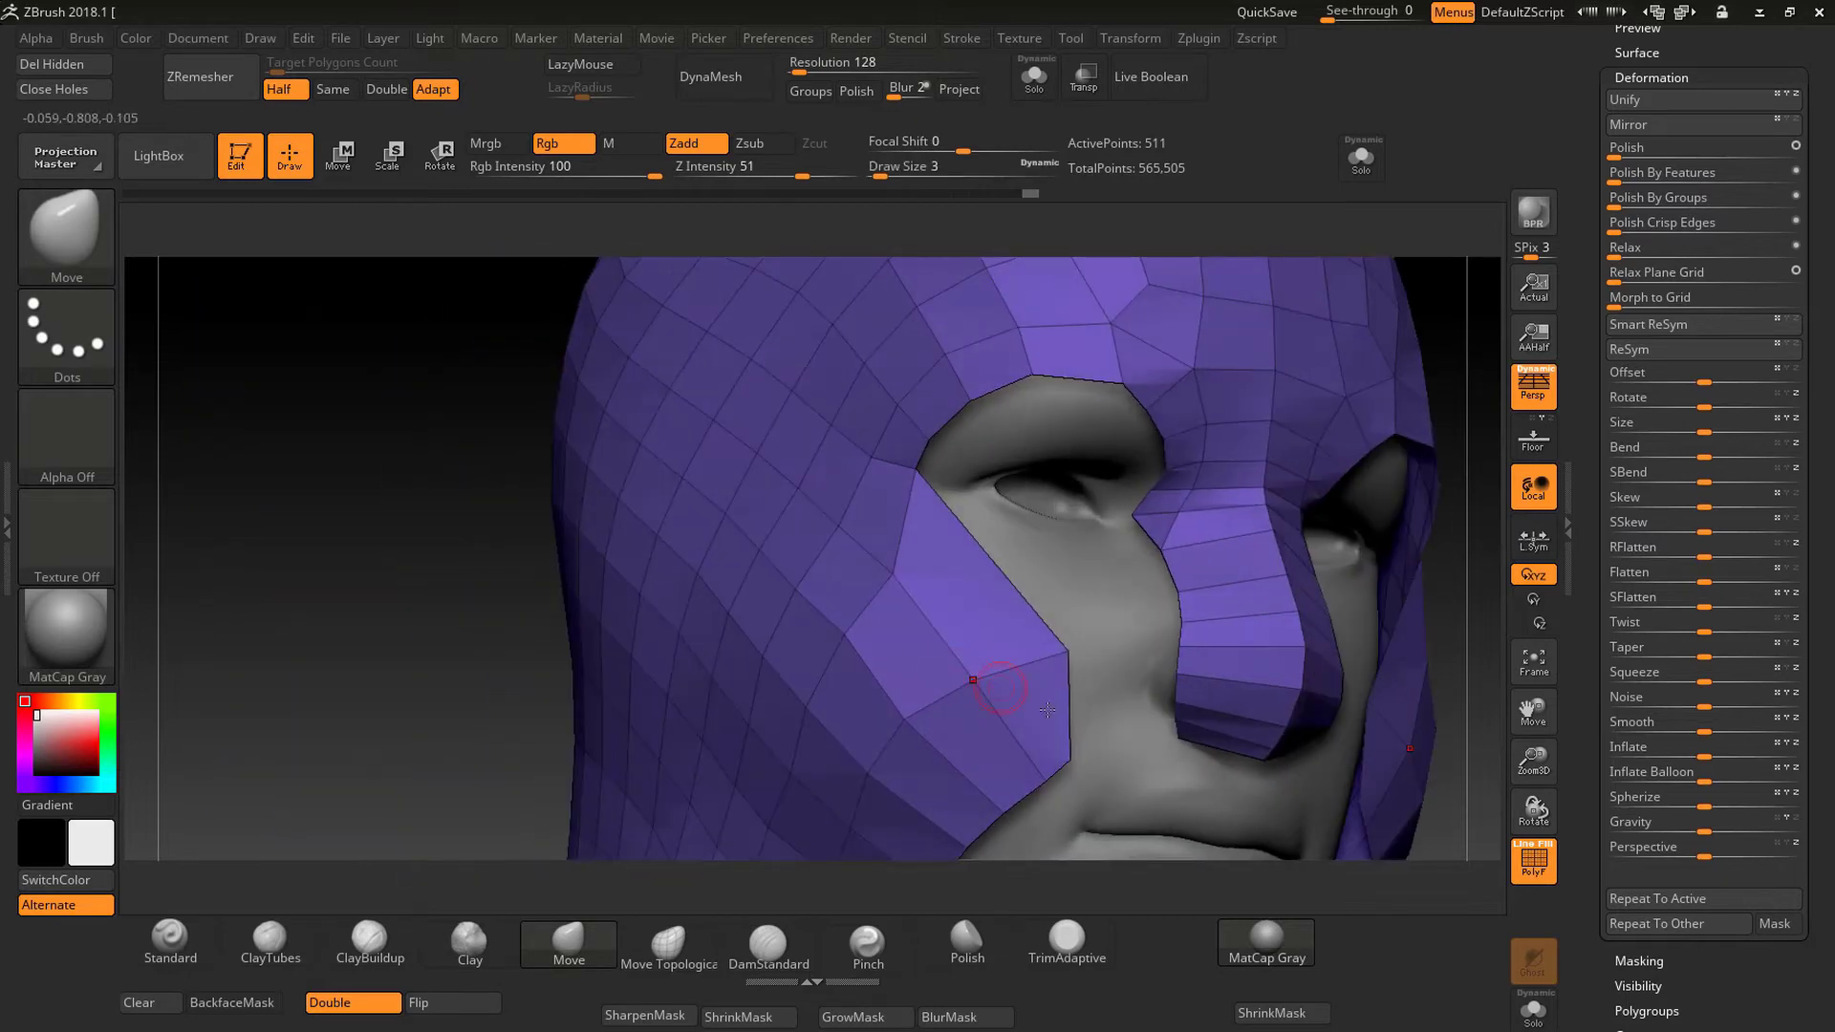
# Step: With ZModeler's QMesh set to Island, extrude the purple shell into a 1,022-point thick helmet
pyautogui.press('b')
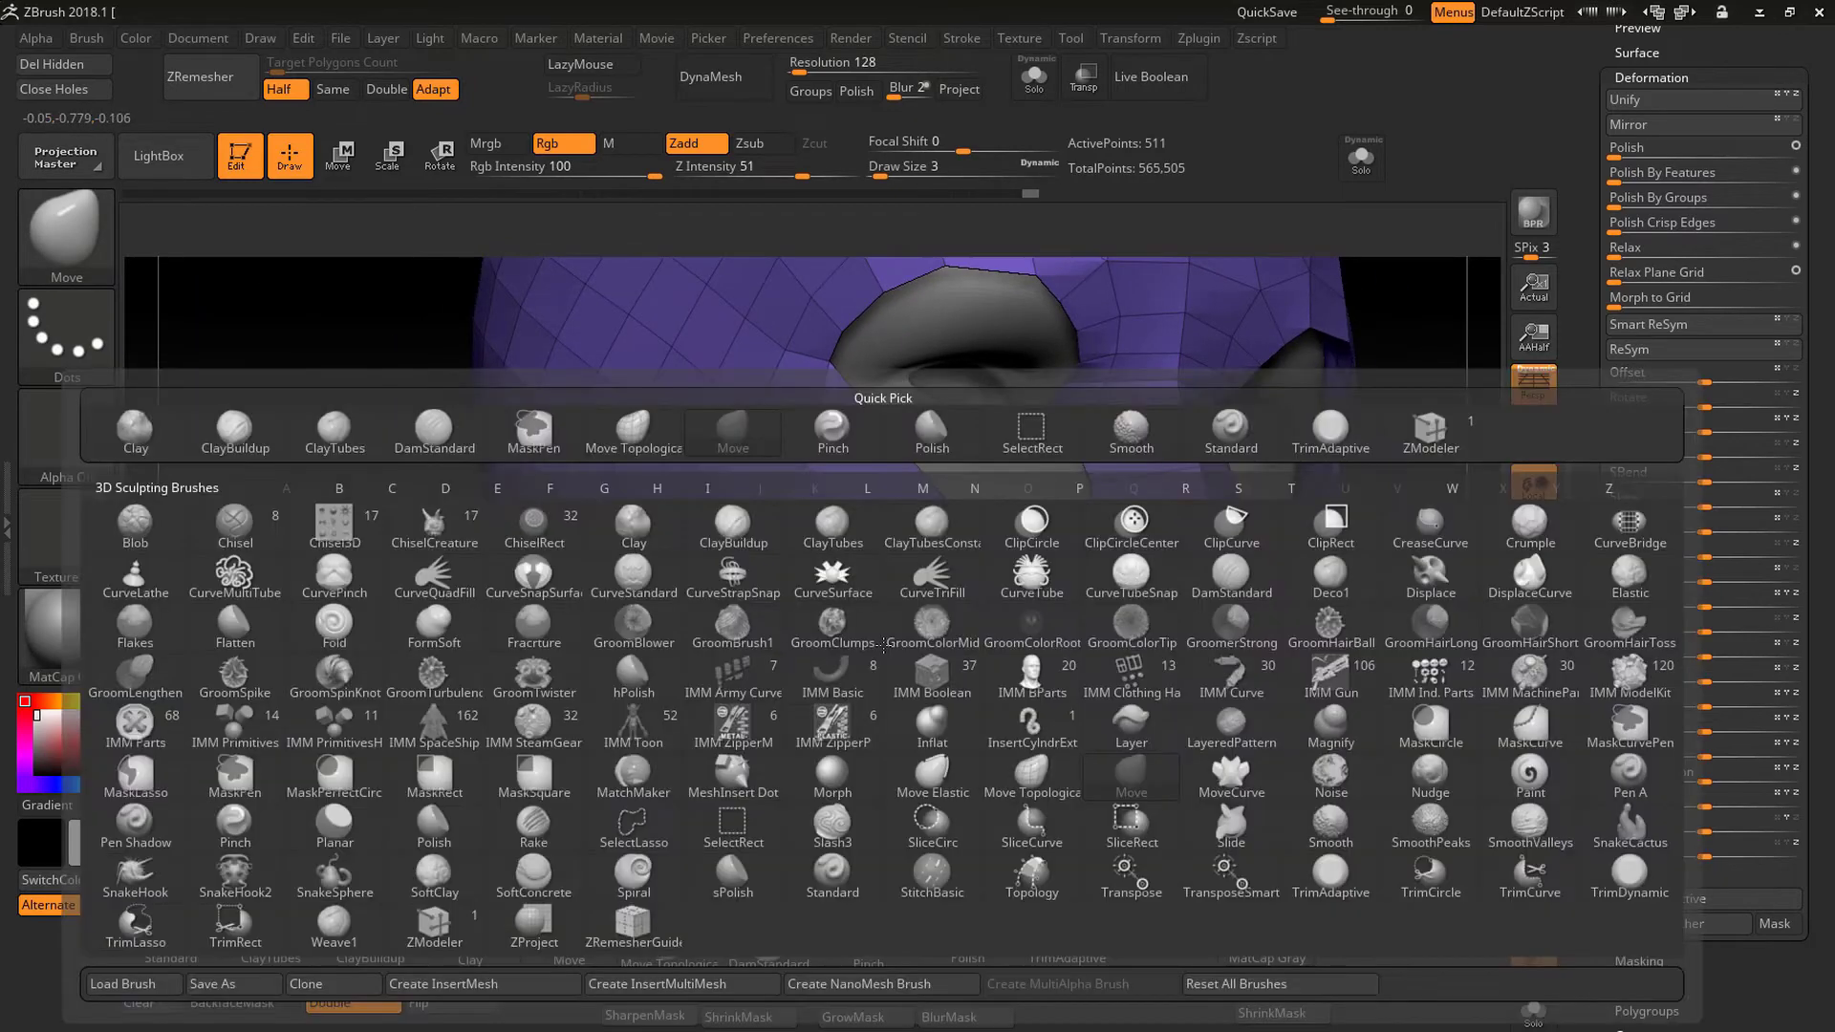
pyautogui.press('z')
pyautogui.click(435, 925)
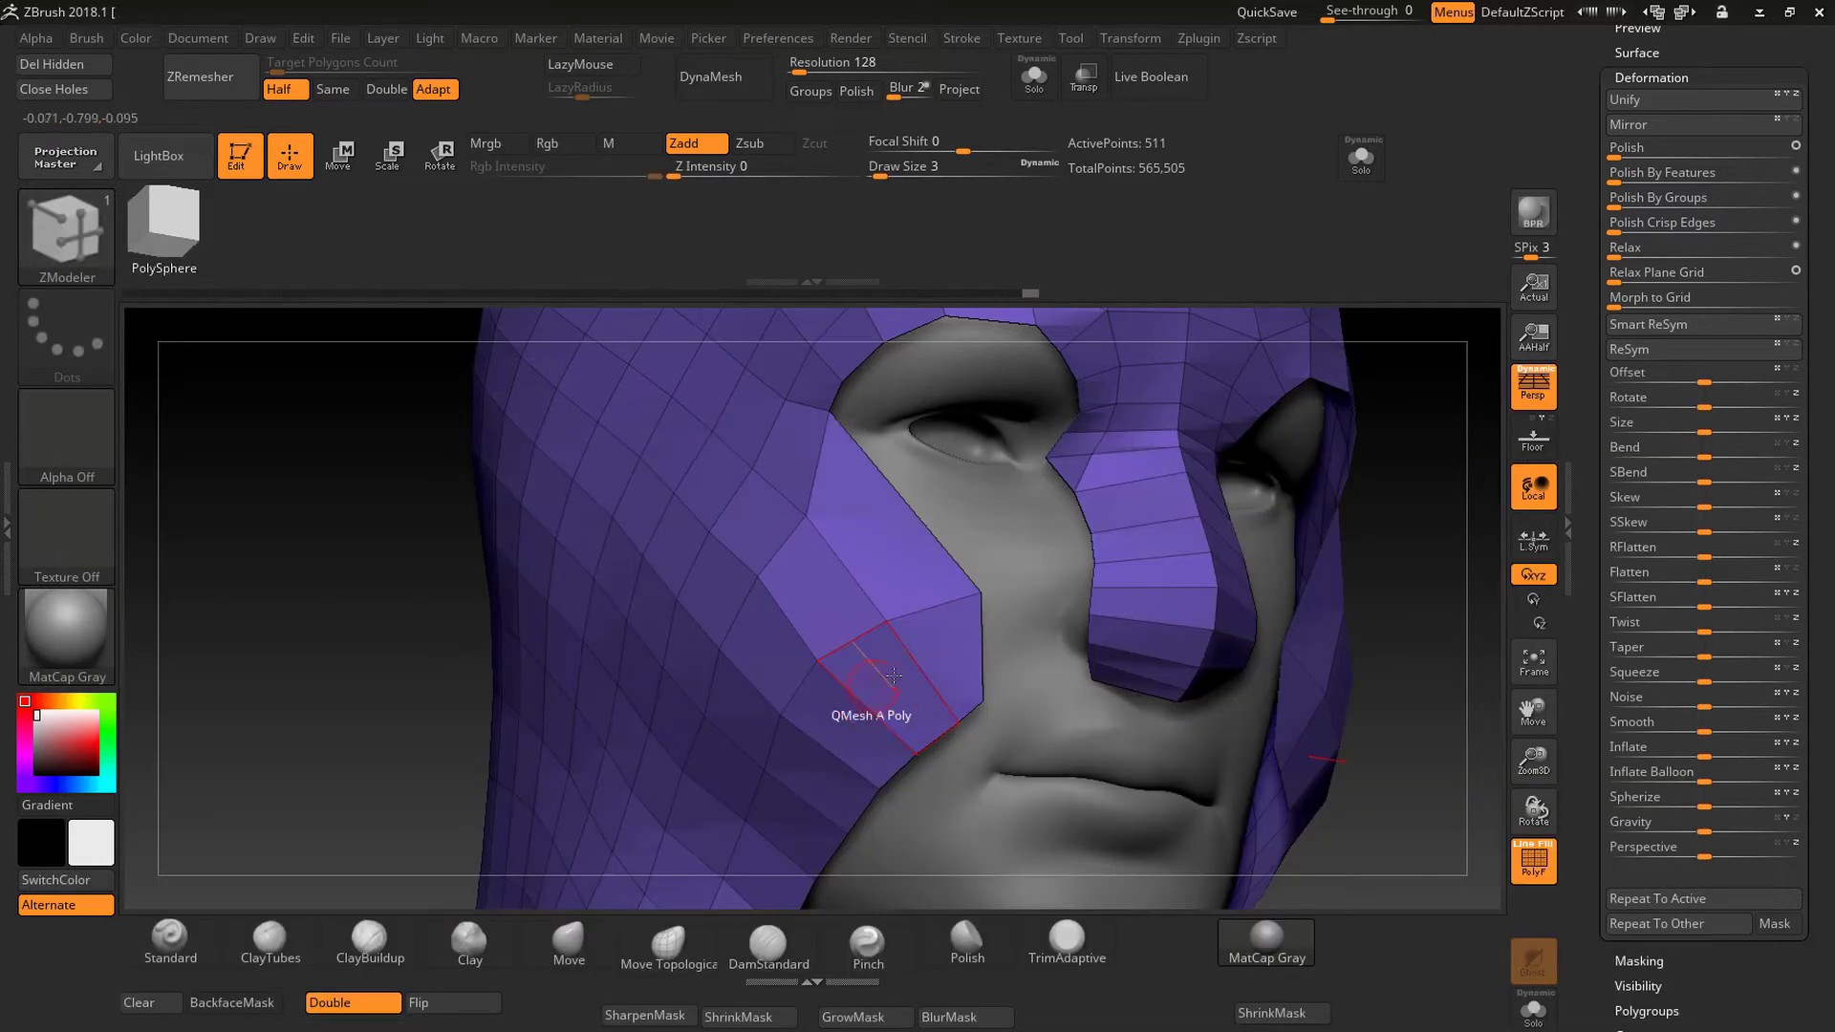
pyautogui.moveTo(926, 676); pyautogui.dragTo(877, 621, button='right')
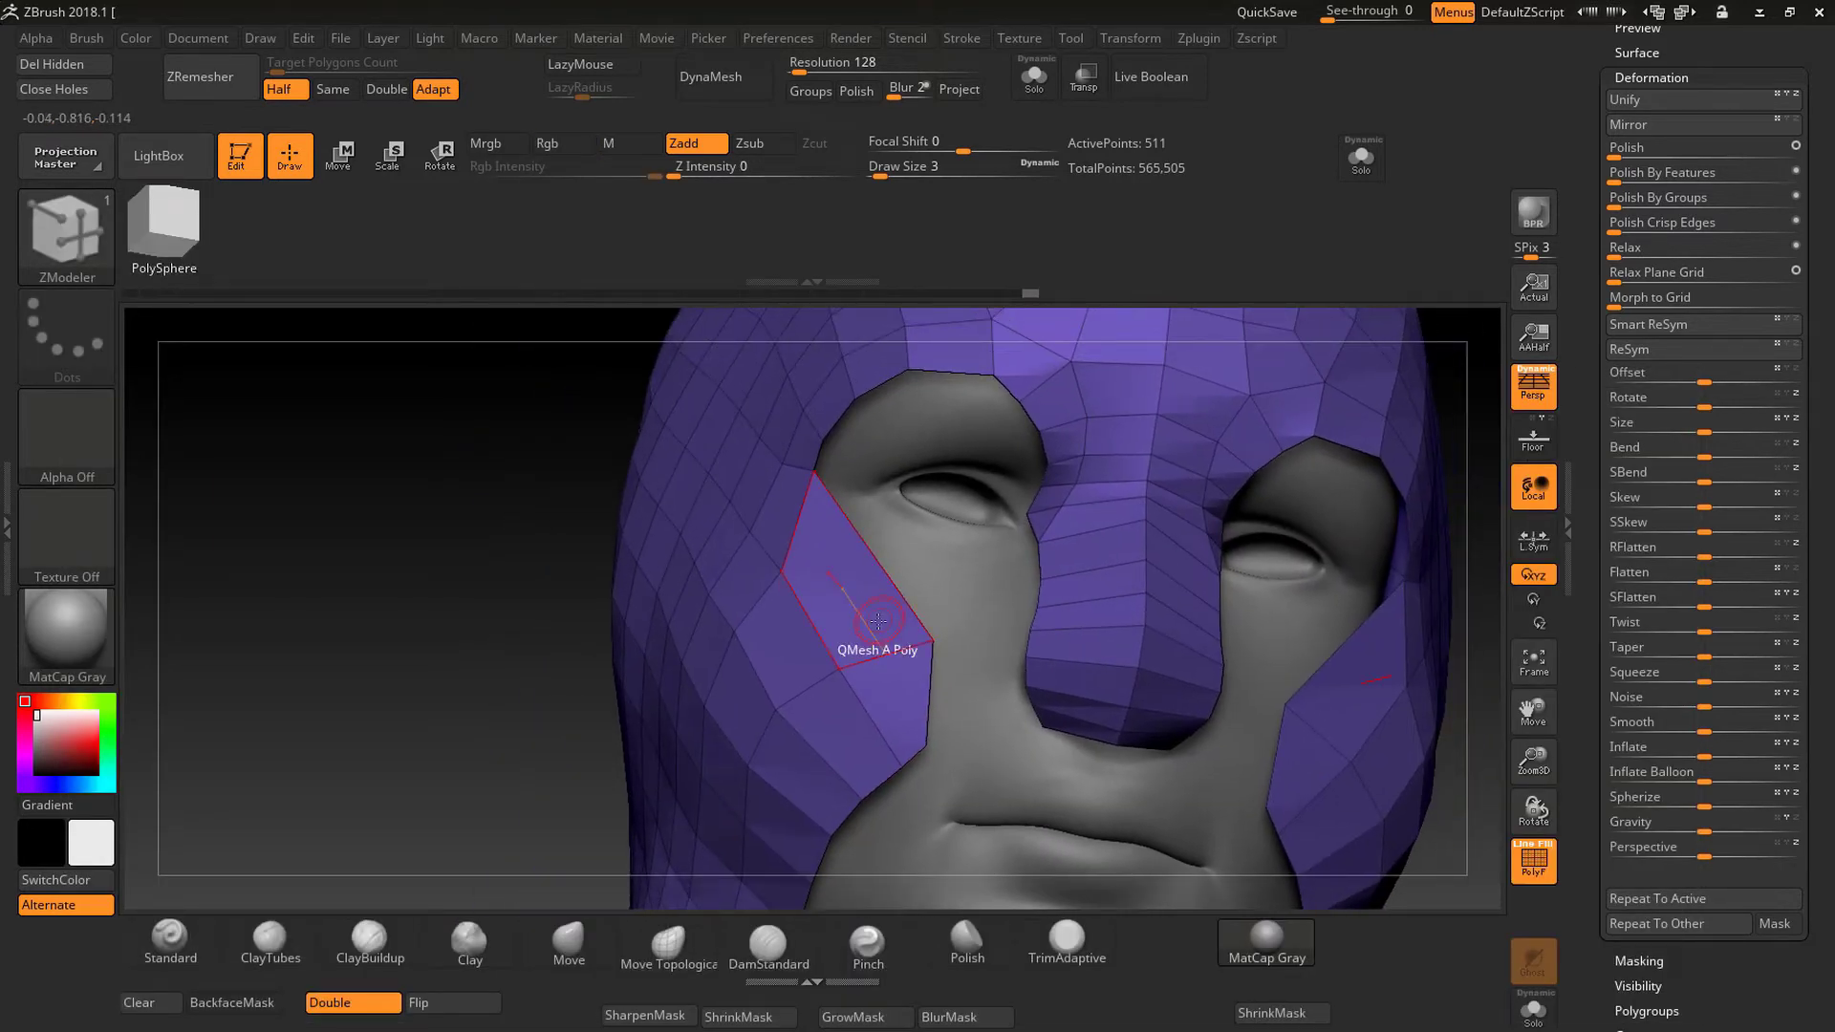
pyautogui.press('space')
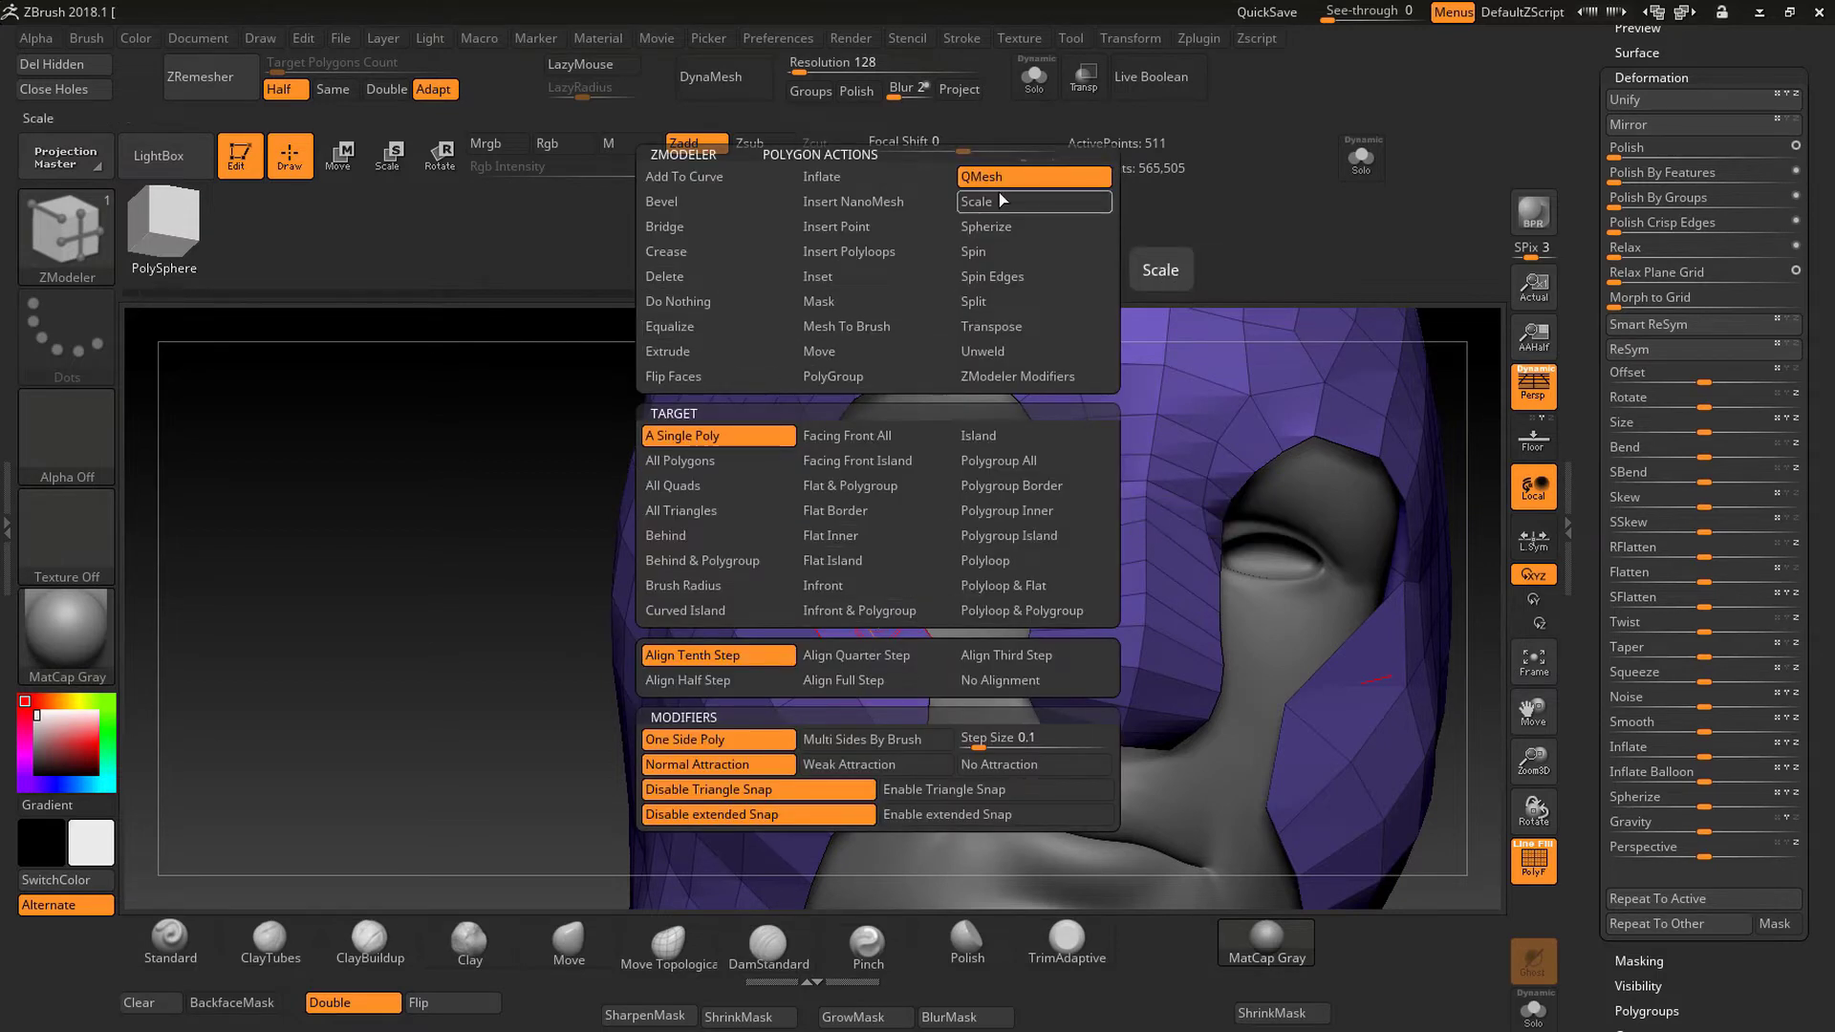
pyautogui.click(994, 449)
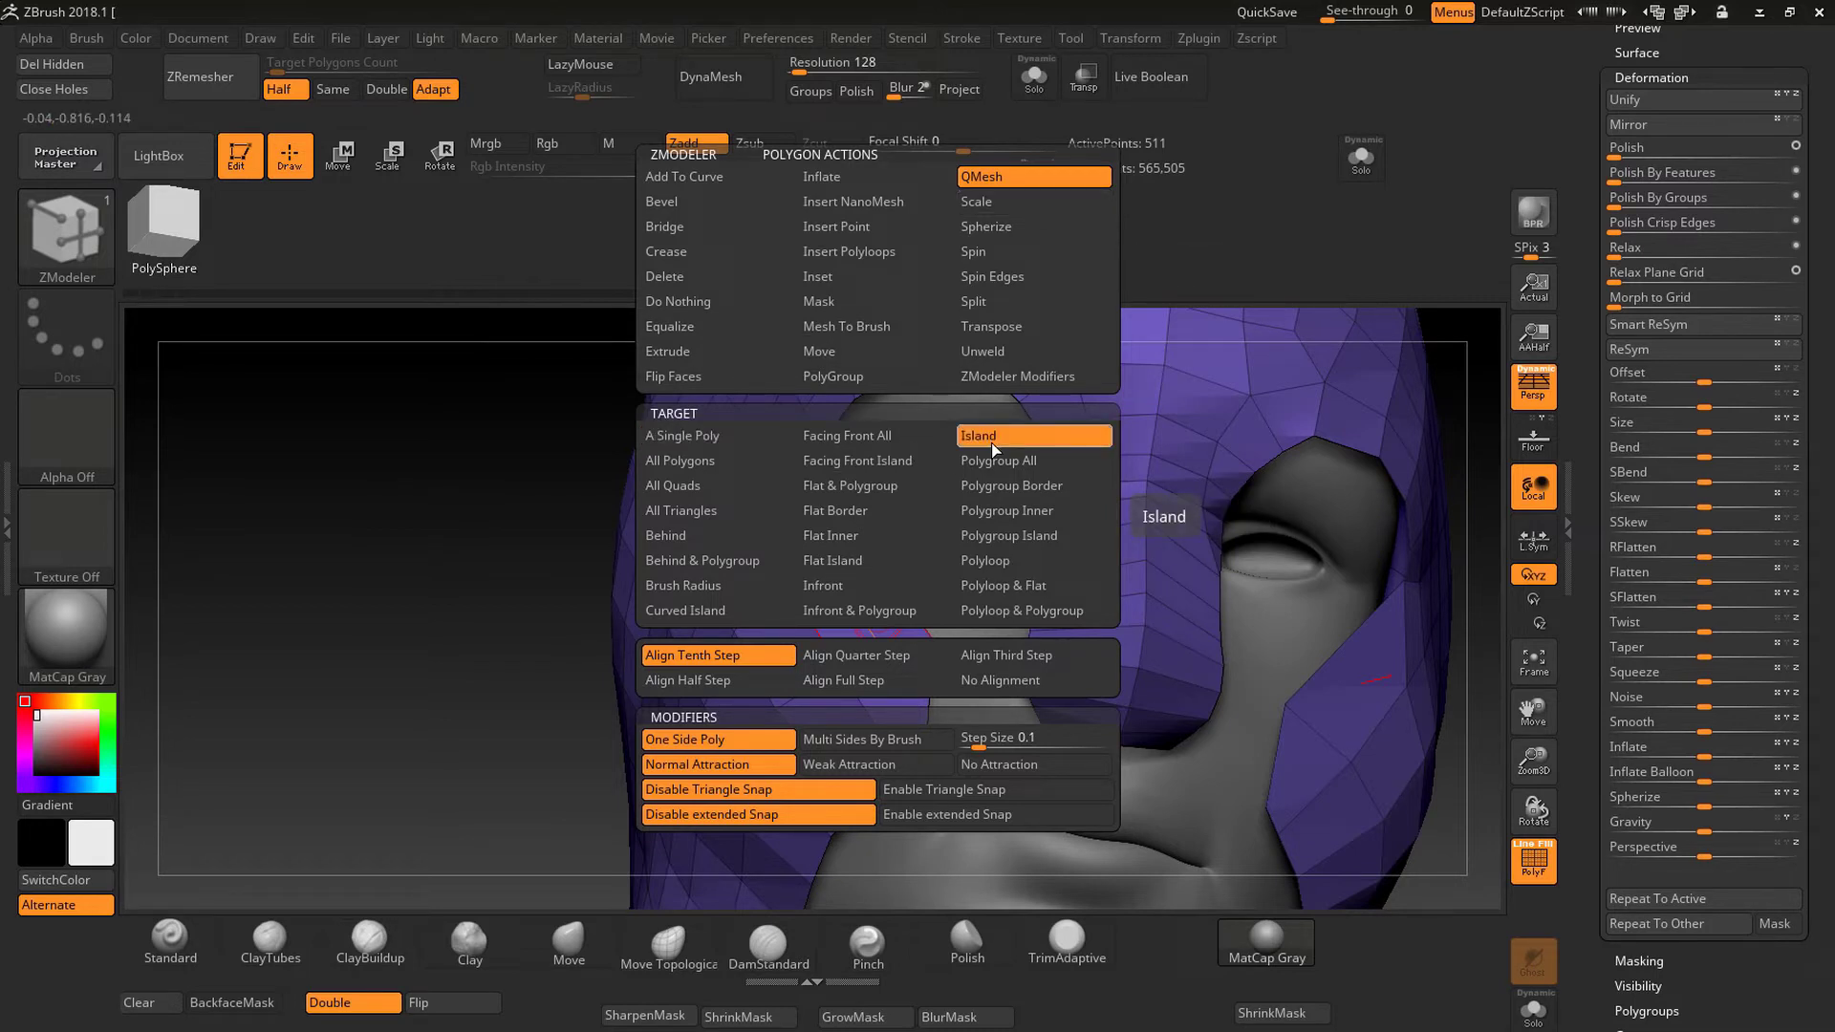
pyautogui.moveTo(843, 579); pyautogui.dragTo(820, 584, button='right')
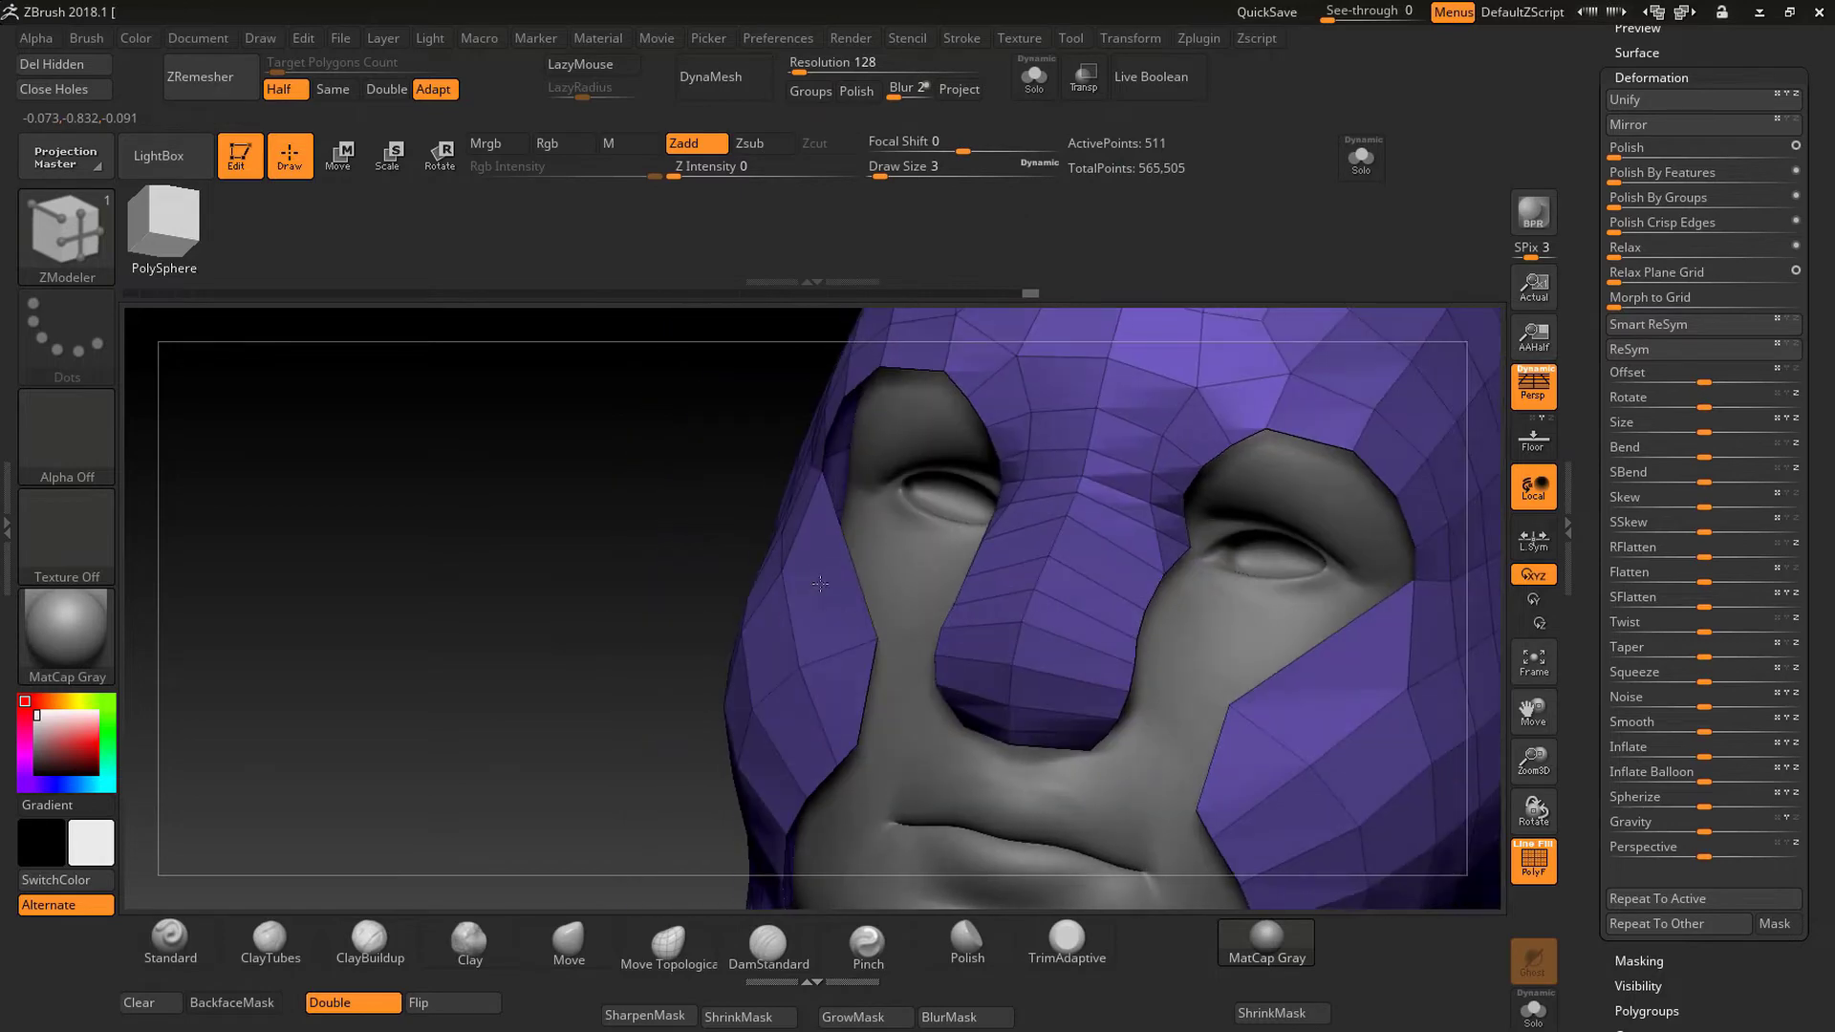
pyautogui.moveTo(823, 583); pyautogui.dragTo(798, 568)
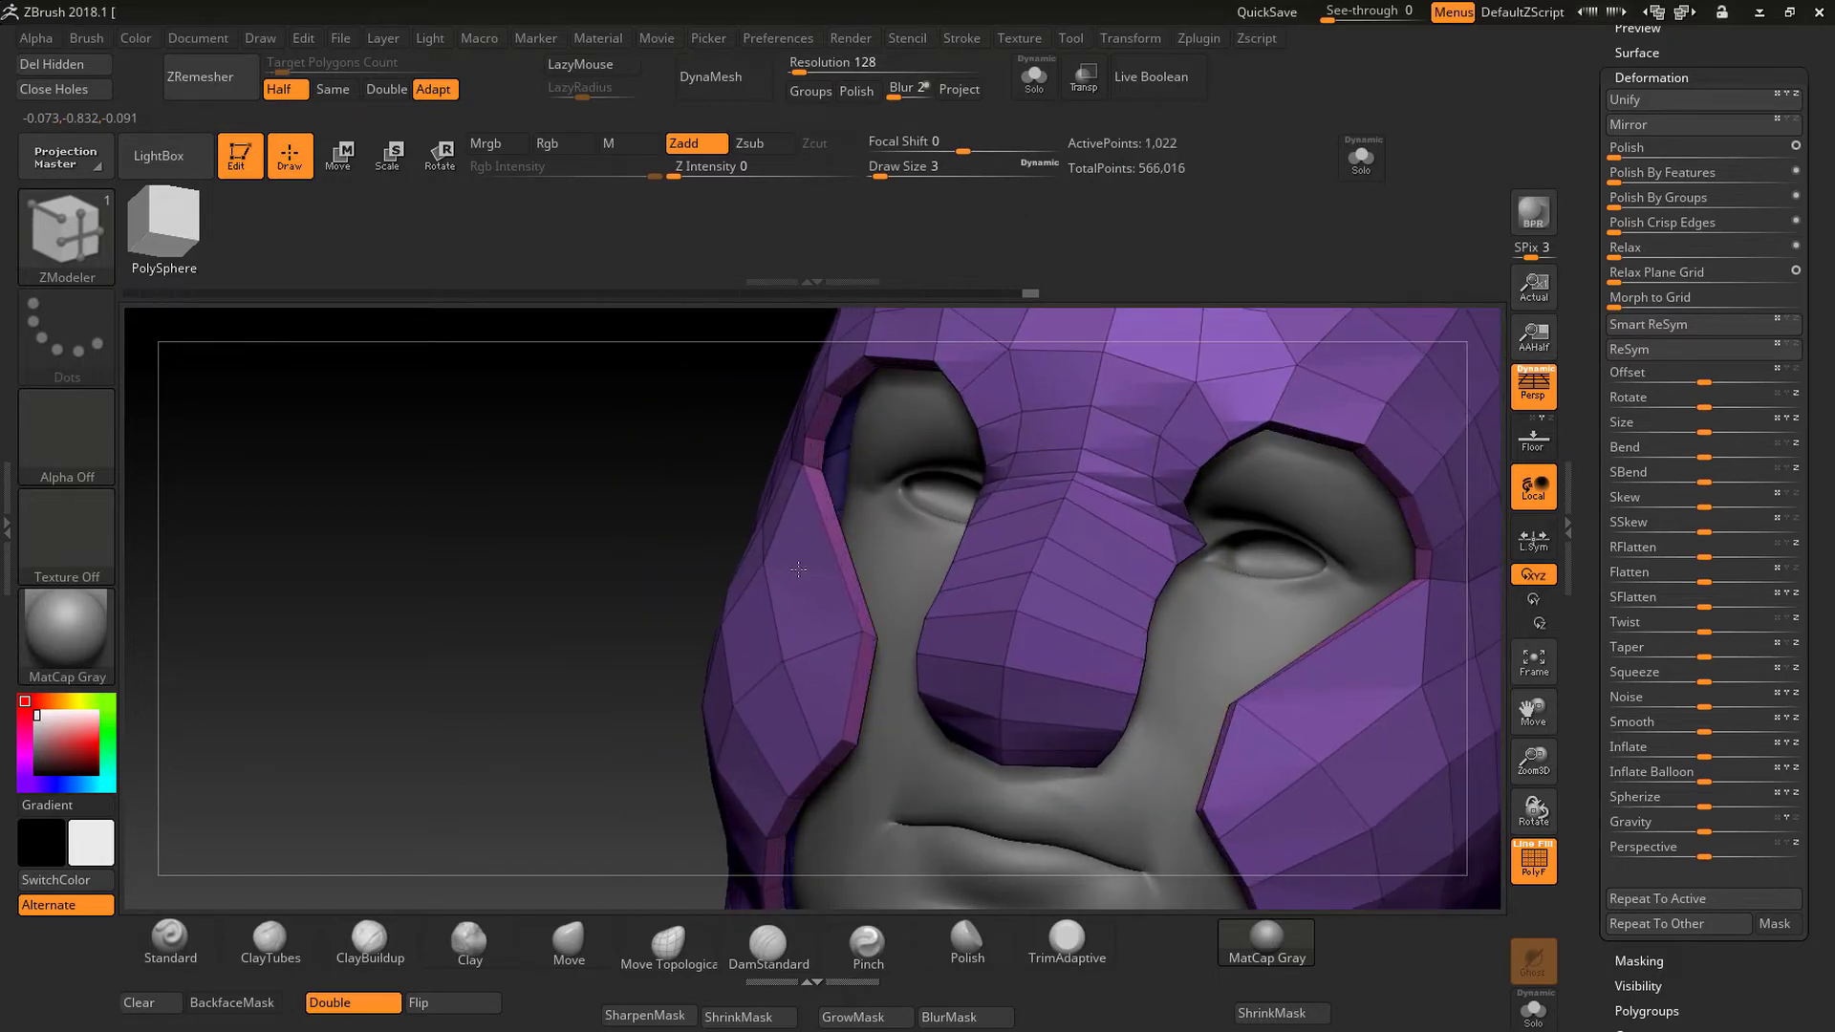
# Step: Regroup the whole thickened helmet into one gold polygroup with Ctrl+W, viewed from the front
pyautogui.moveTo(798, 569)
pyautogui.mouseDown(button='right')
pyautogui.moveTo(995, 512)
pyautogui.moveTo(796, 383)
pyautogui.moveTo(985, 533)
pyautogui.moveTo(1276, 590)
pyautogui.moveTo(1037, 569)
pyautogui.moveTo(1014, 612)
pyautogui.moveTo(1107, 593)
pyautogui.moveTo(941, 488)
pyautogui.moveTo(745, 506)
pyautogui.moveTo(680, 540)
pyautogui.mouseUp(button='right')
pyautogui.press('ctrl')
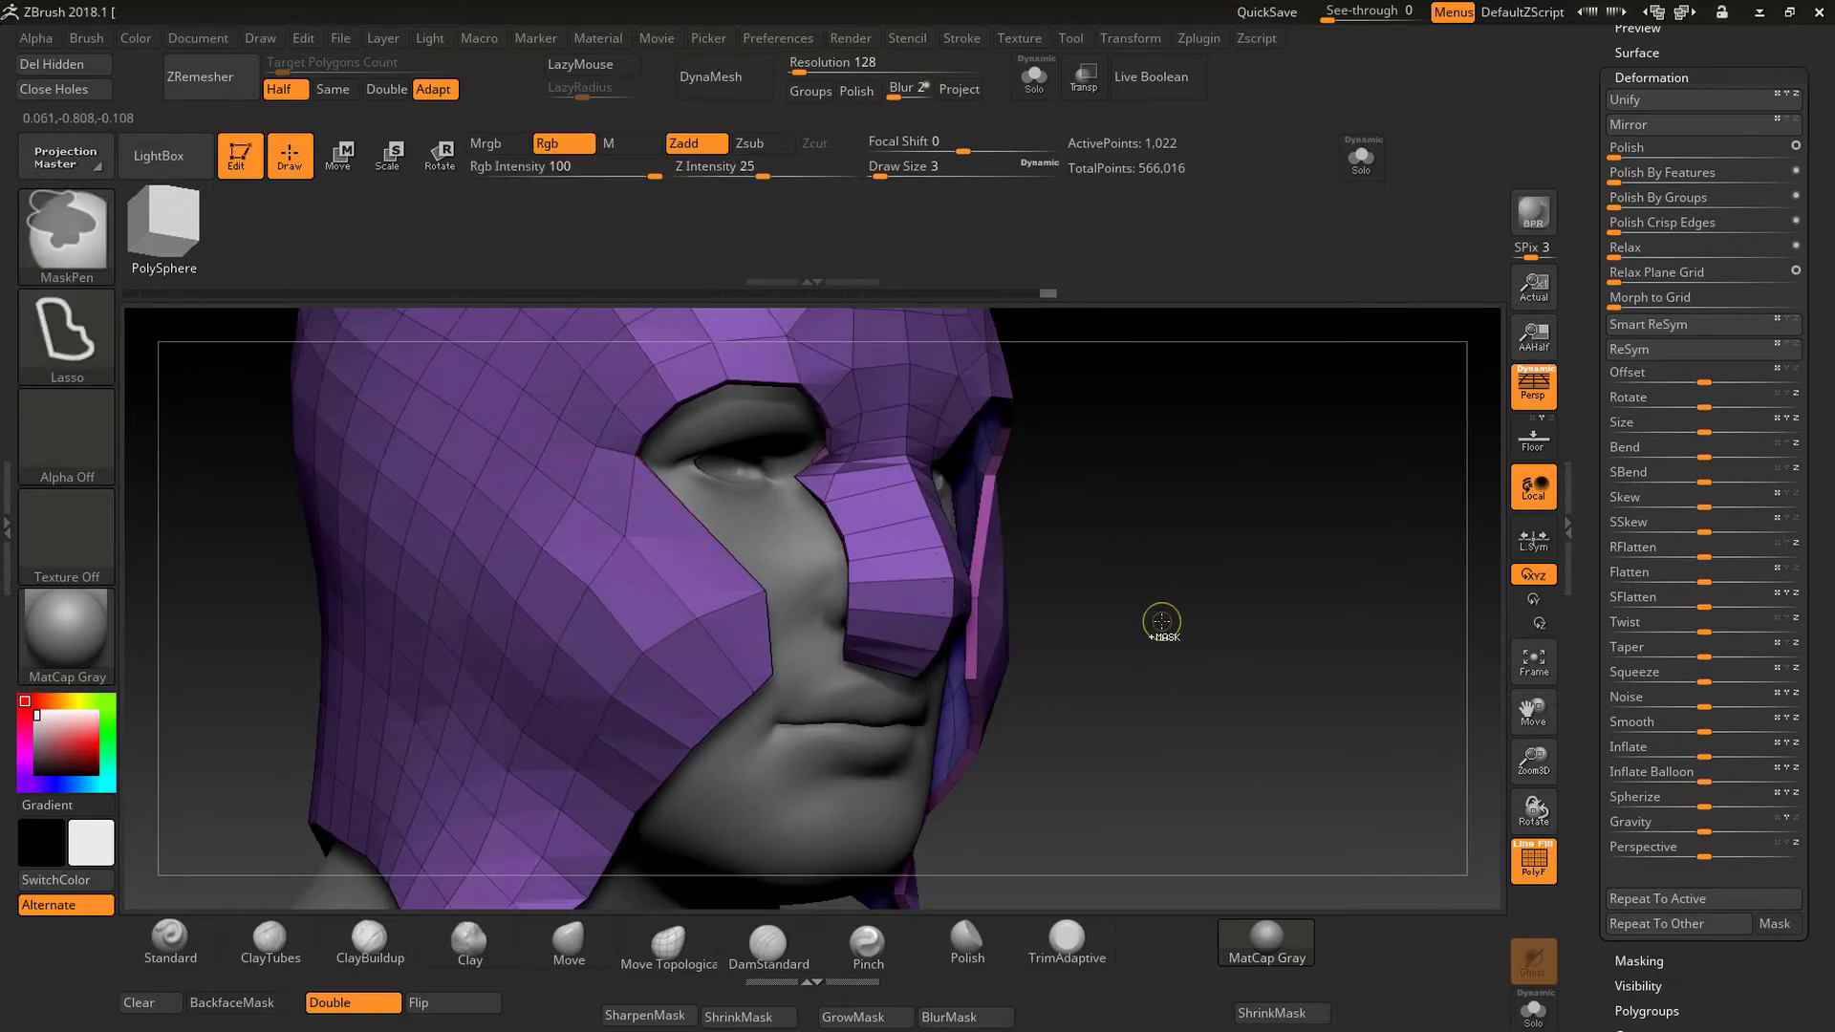
pyautogui.hotkey('ctrl', 'w')
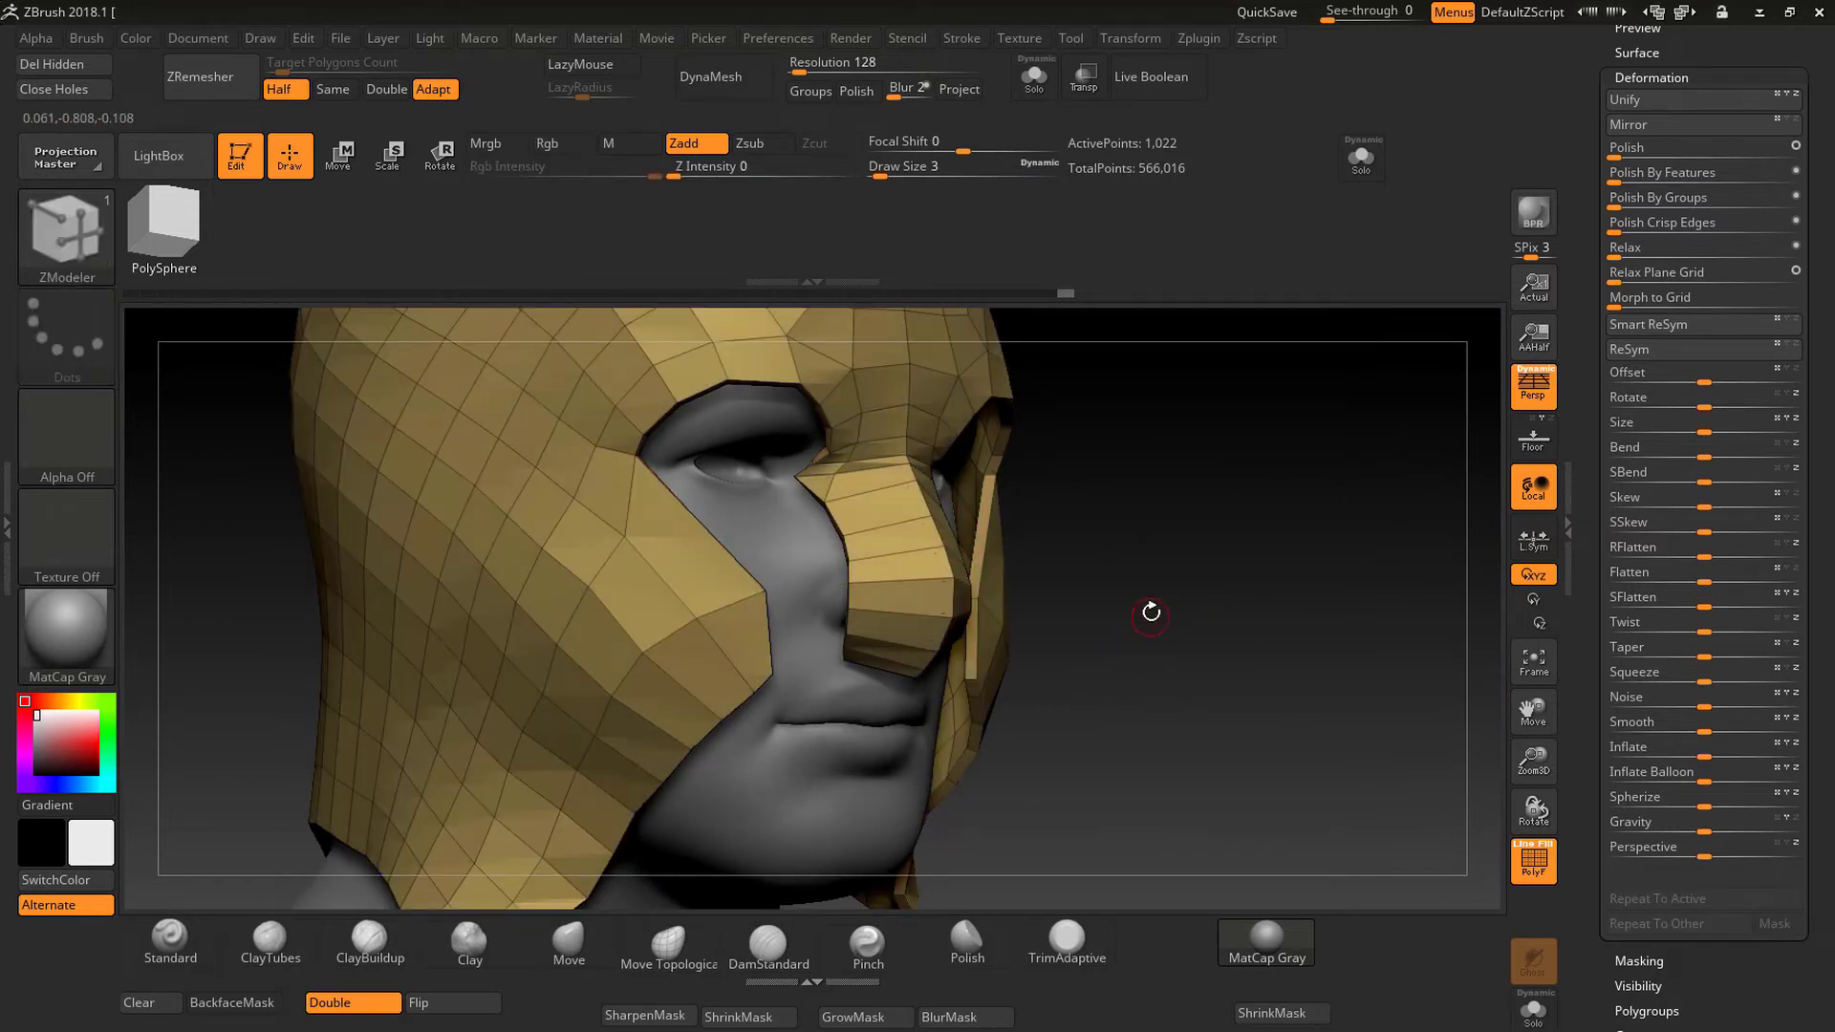
pyautogui.moveTo(1151, 610)
pyautogui.mouseDown(button='right')
pyautogui.moveTo(1104, 592)
pyautogui.moveTo(1090, 689)
pyautogui.mouseUp(button='right')
# Step: With the Move brush at size 7, then 3, reshape the cheek-guard edge beside the nose
pyautogui.click(570, 944)
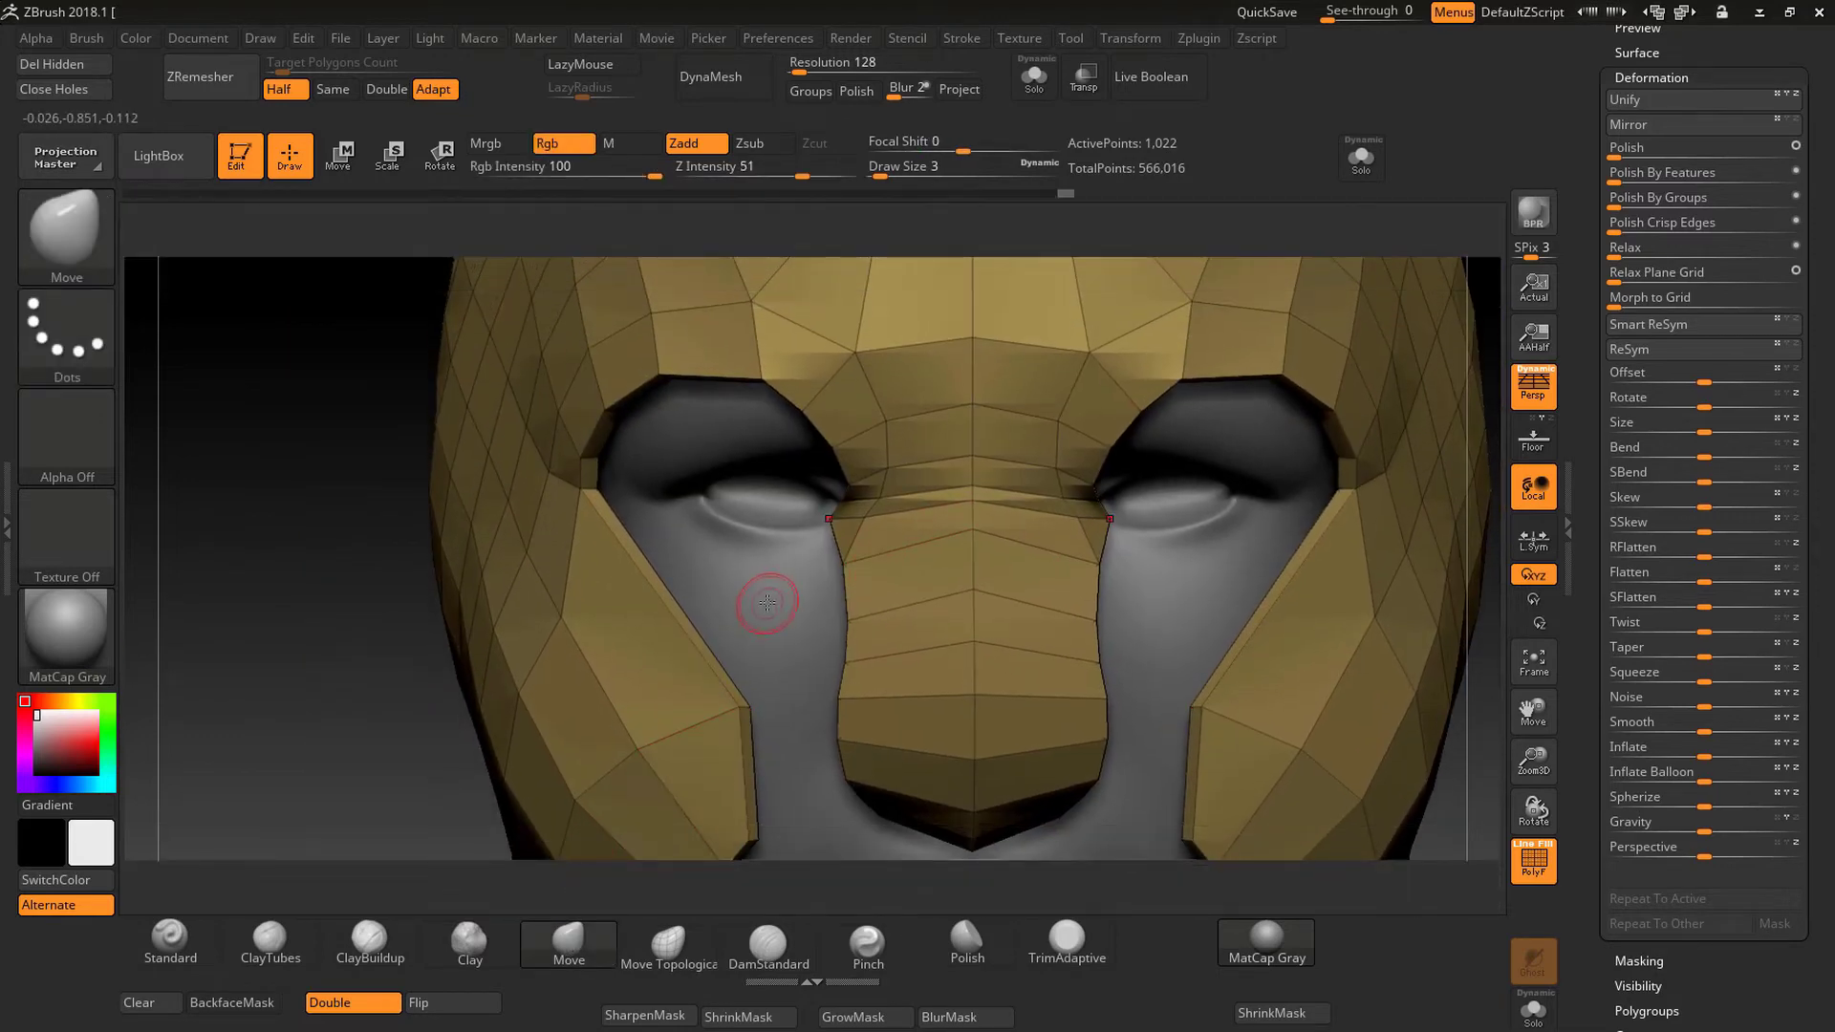
pyautogui.press('s')
pyautogui.moveTo(774, 605); pyautogui.dragTo(776, 605)
pyautogui.moveTo(835, 523); pyautogui.dragTo(868, 528, button='right')
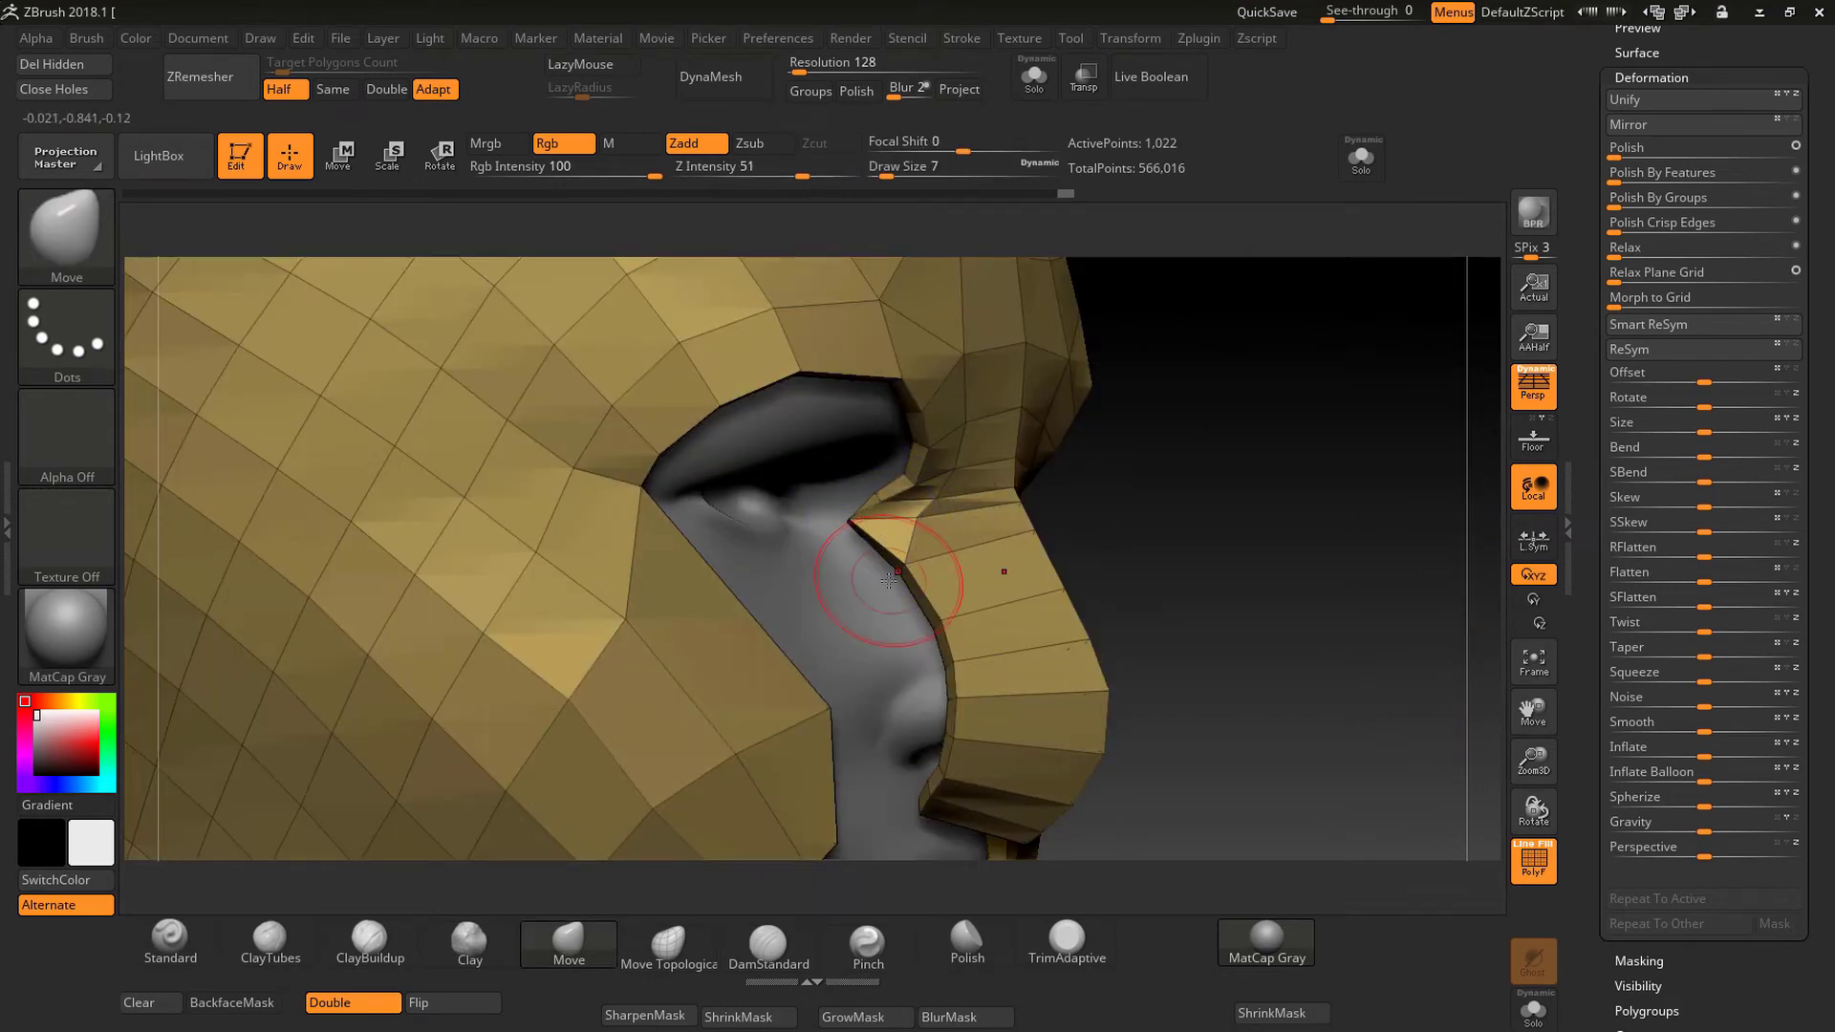
pyautogui.moveTo(885, 522)
pyautogui.mouseDown(button='right')
pyautogui.moveTo(775, 550)
pyautogui.moveTo(777, 533)
pyautogui.mouseUp(button='right')
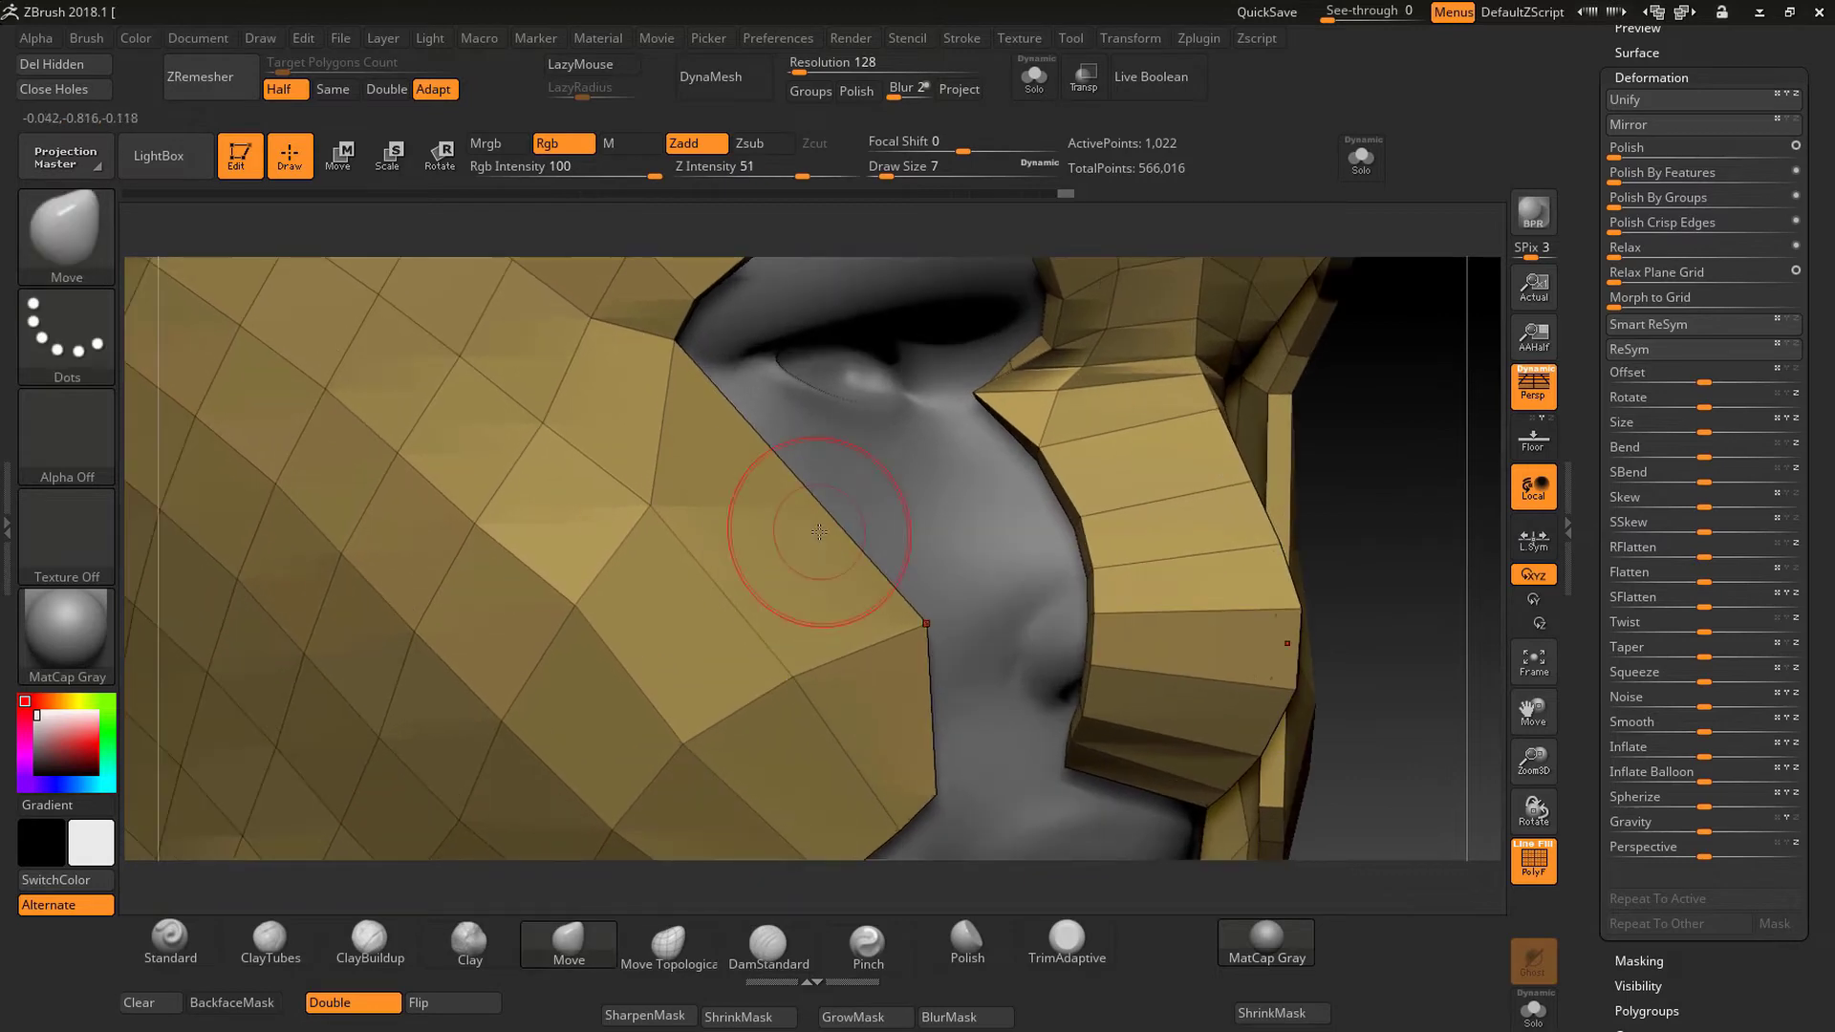
pyautogui.press('s')
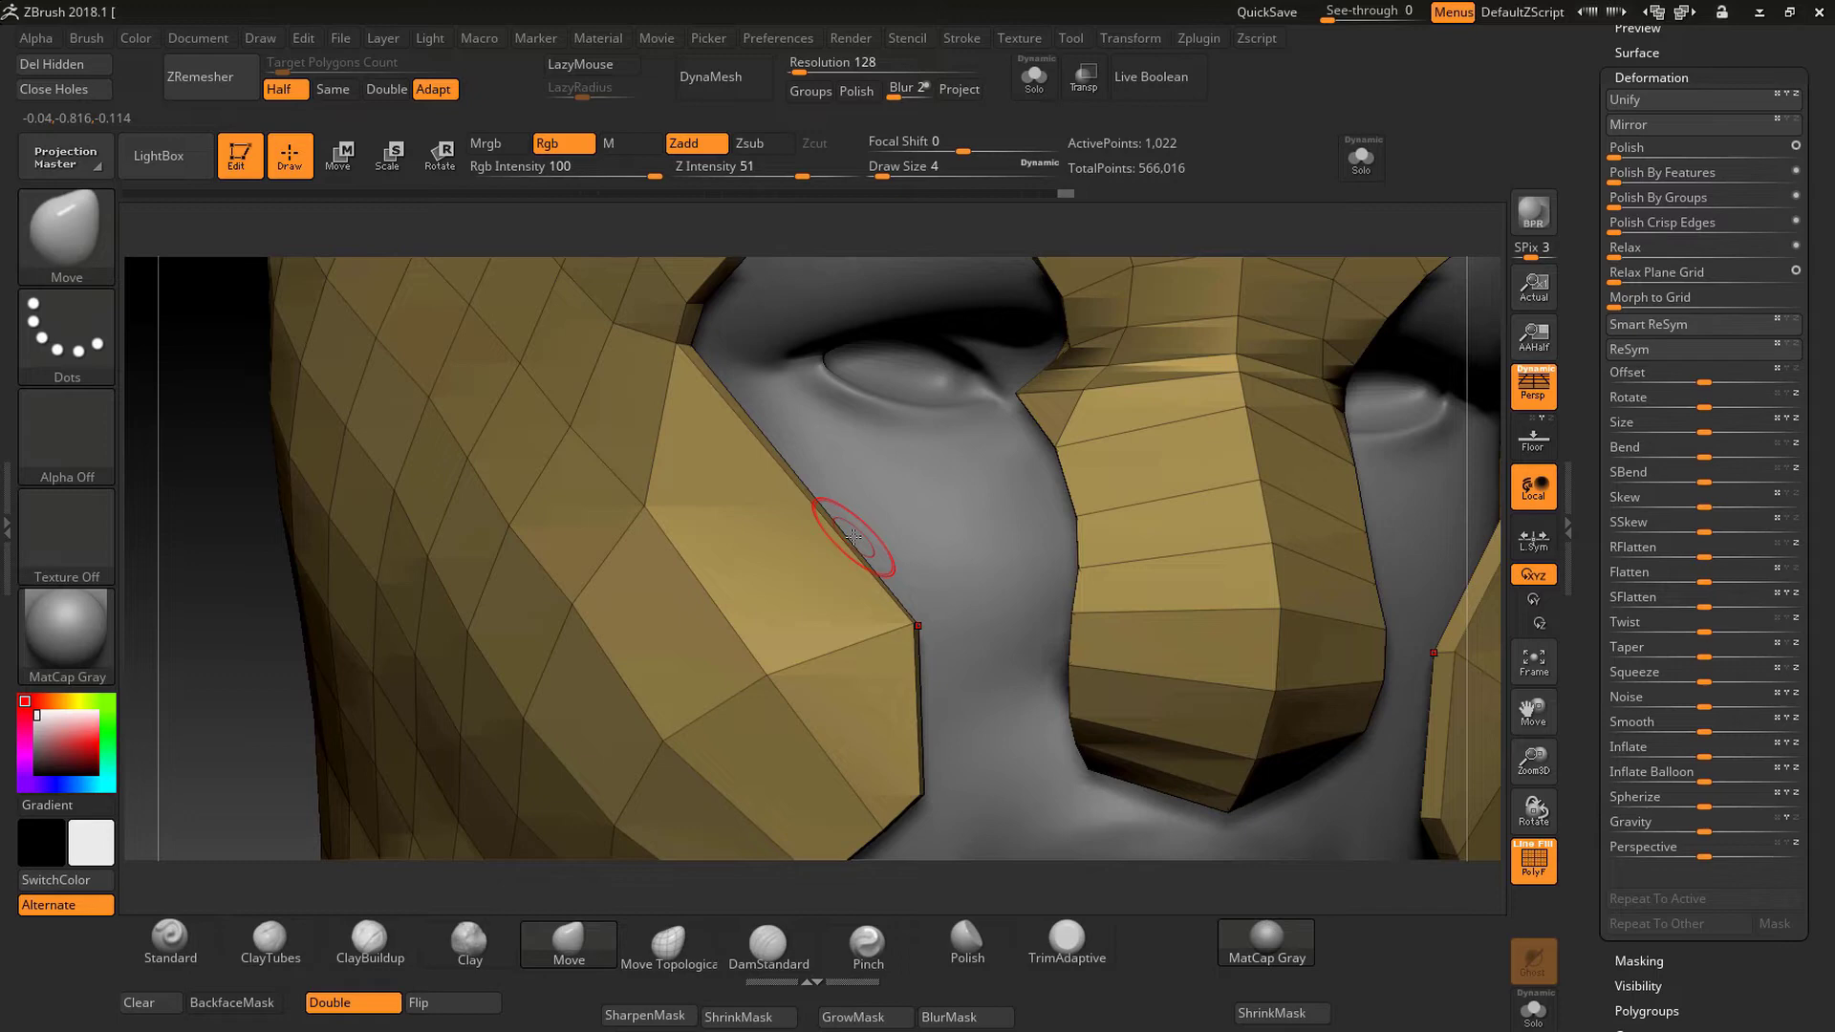
pyautogui.moveTo(853, 537)
pyautogui.keyDown('ctrl'); pyautogui.mouseDown(button='right')
pyautogui.moveTo(862, 490)
pyautogui.moveTo(896, 712)
pyautogui.mouseUp(button='right'); pyautogui.keyUp('ctrl')
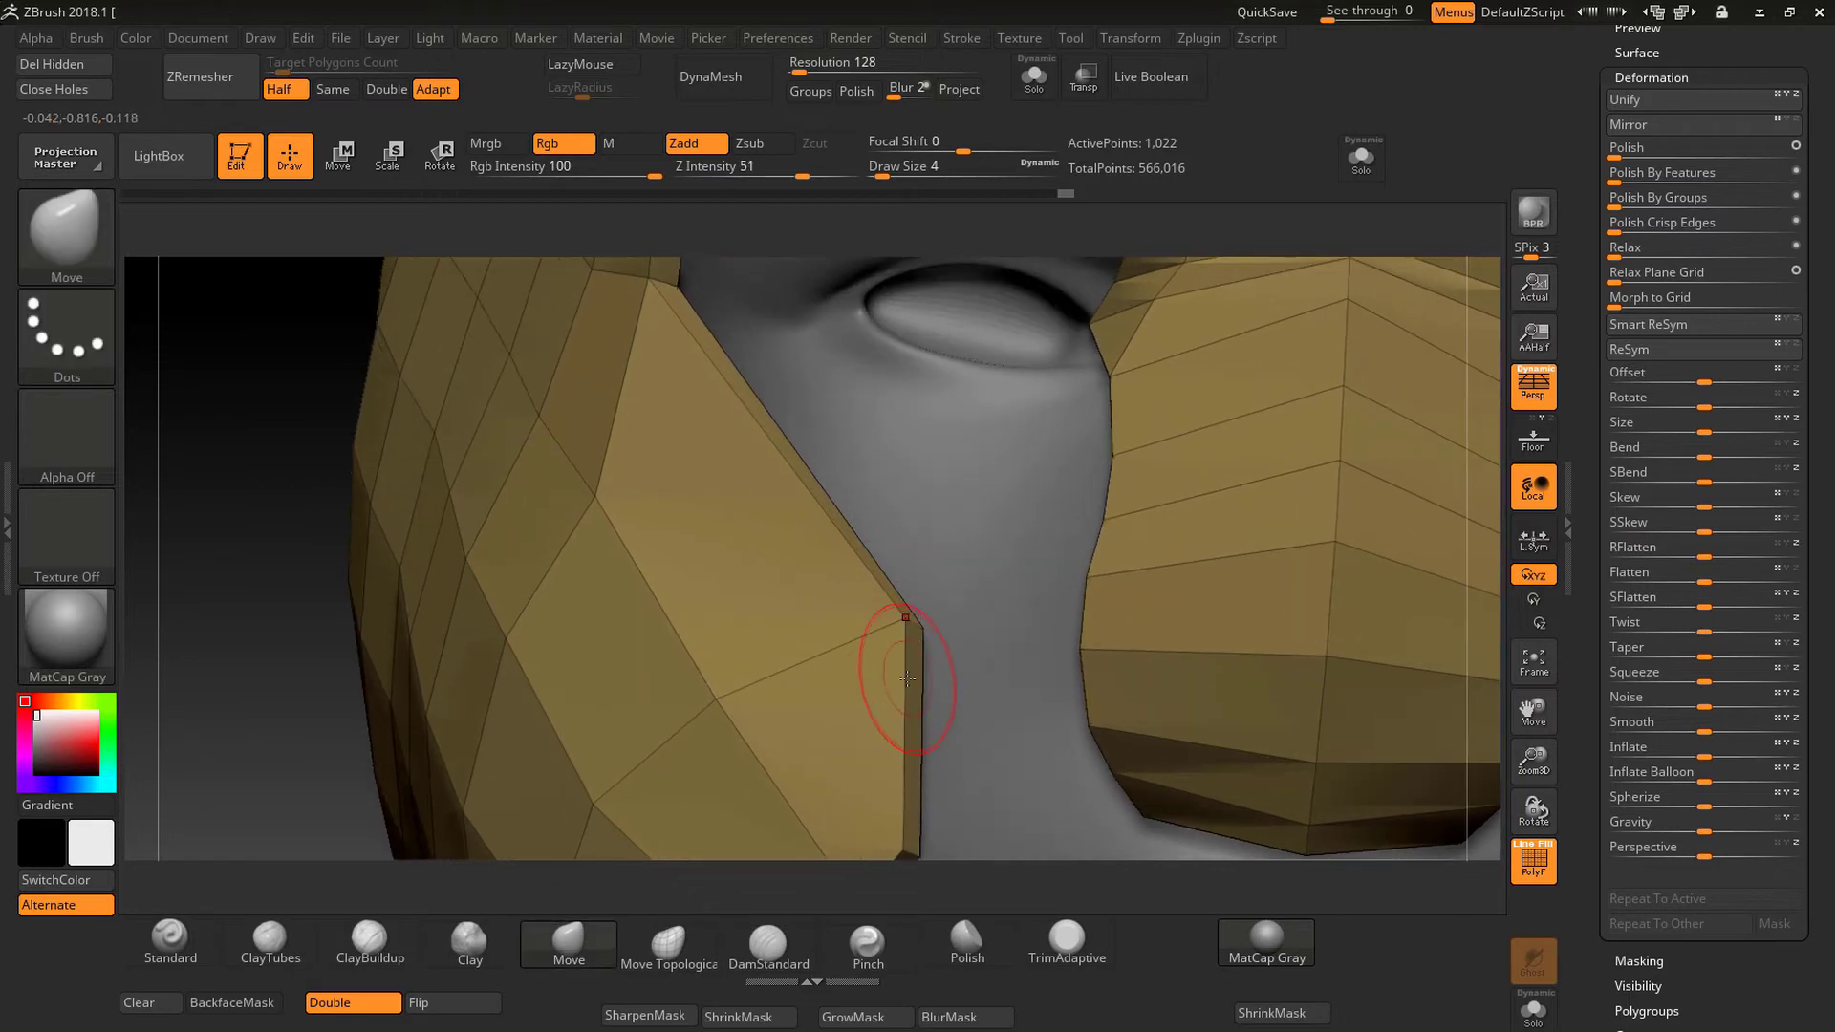
pyautogui.press('s')
pyautogui.moveTo(907, 678); pyautogui.dragTo(903, 676)
# Step: Step the mesh back in the undo history and reset the secondary colour to white
pyautogui.press('v')
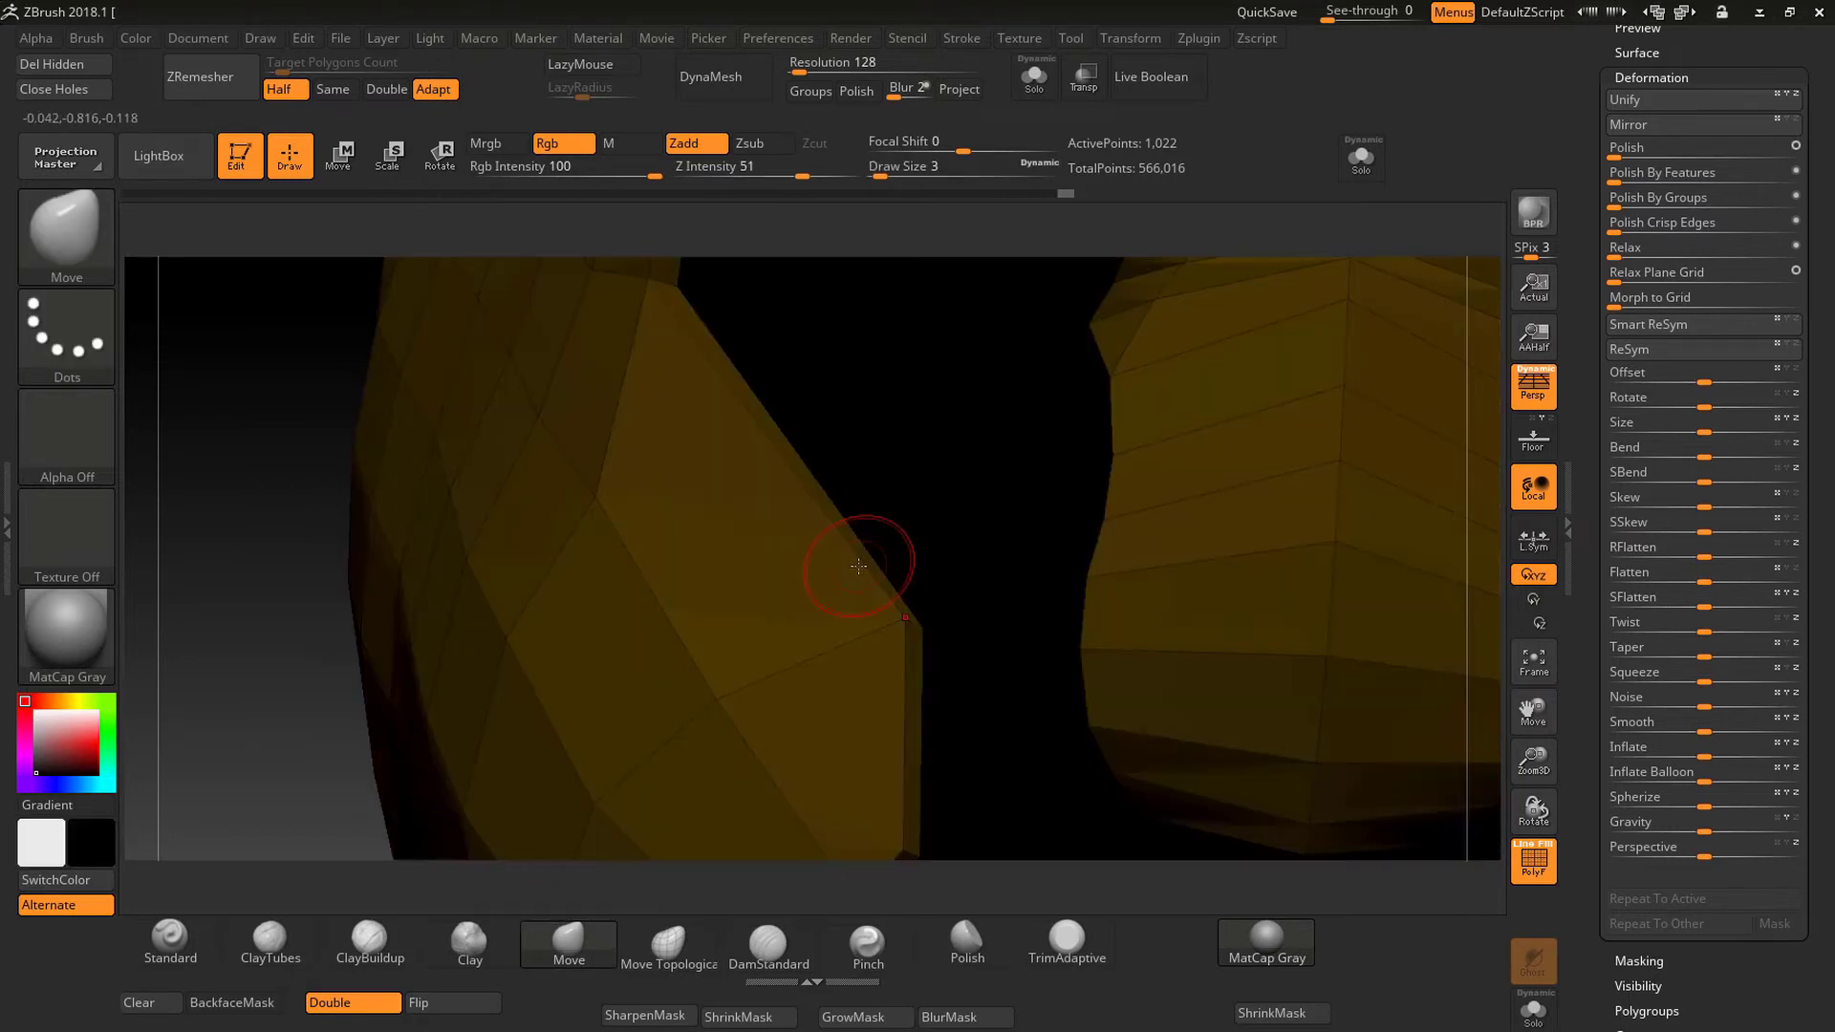
pyautogui.click(1063, 194)
pyautogui.moveTo(1061, 192); pyautogui.dragTo(1063, 192)
pyautogui.click(35, 713)
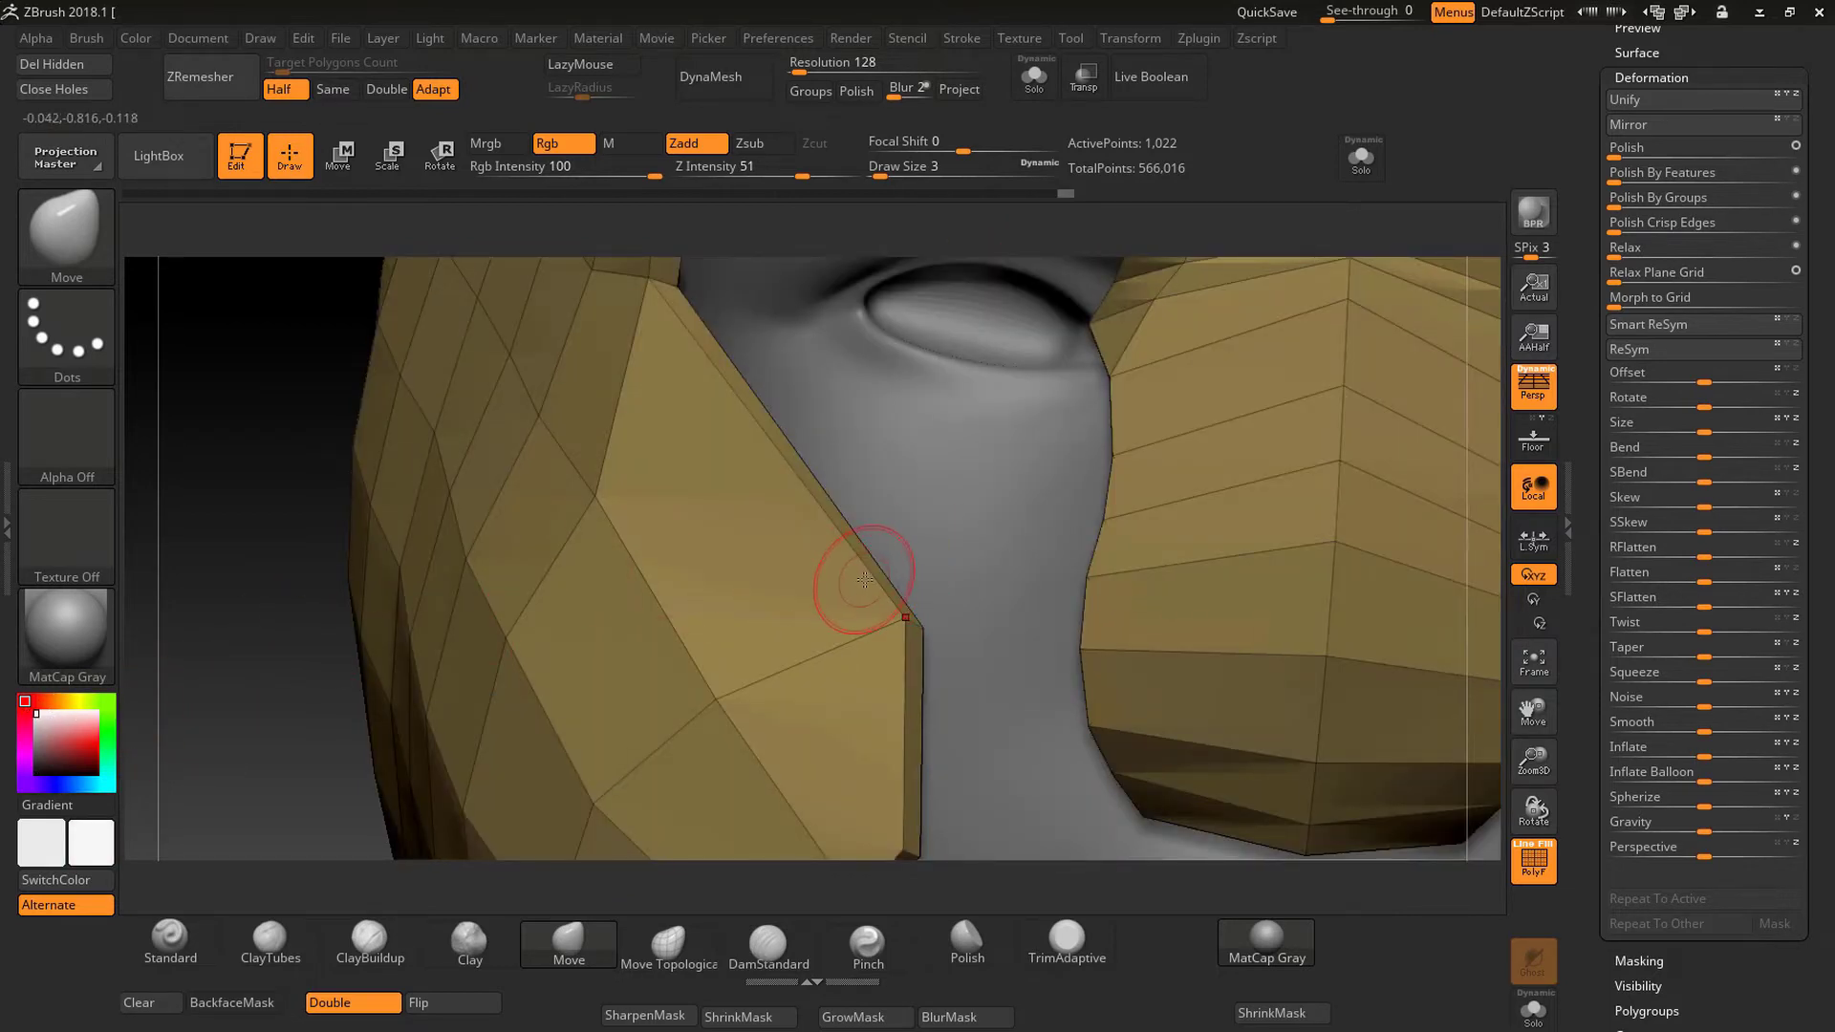
# Step: Switch to the ZModeler brush and set its action to PolyGroup with a Polyloop target
pyautogui.press('b')
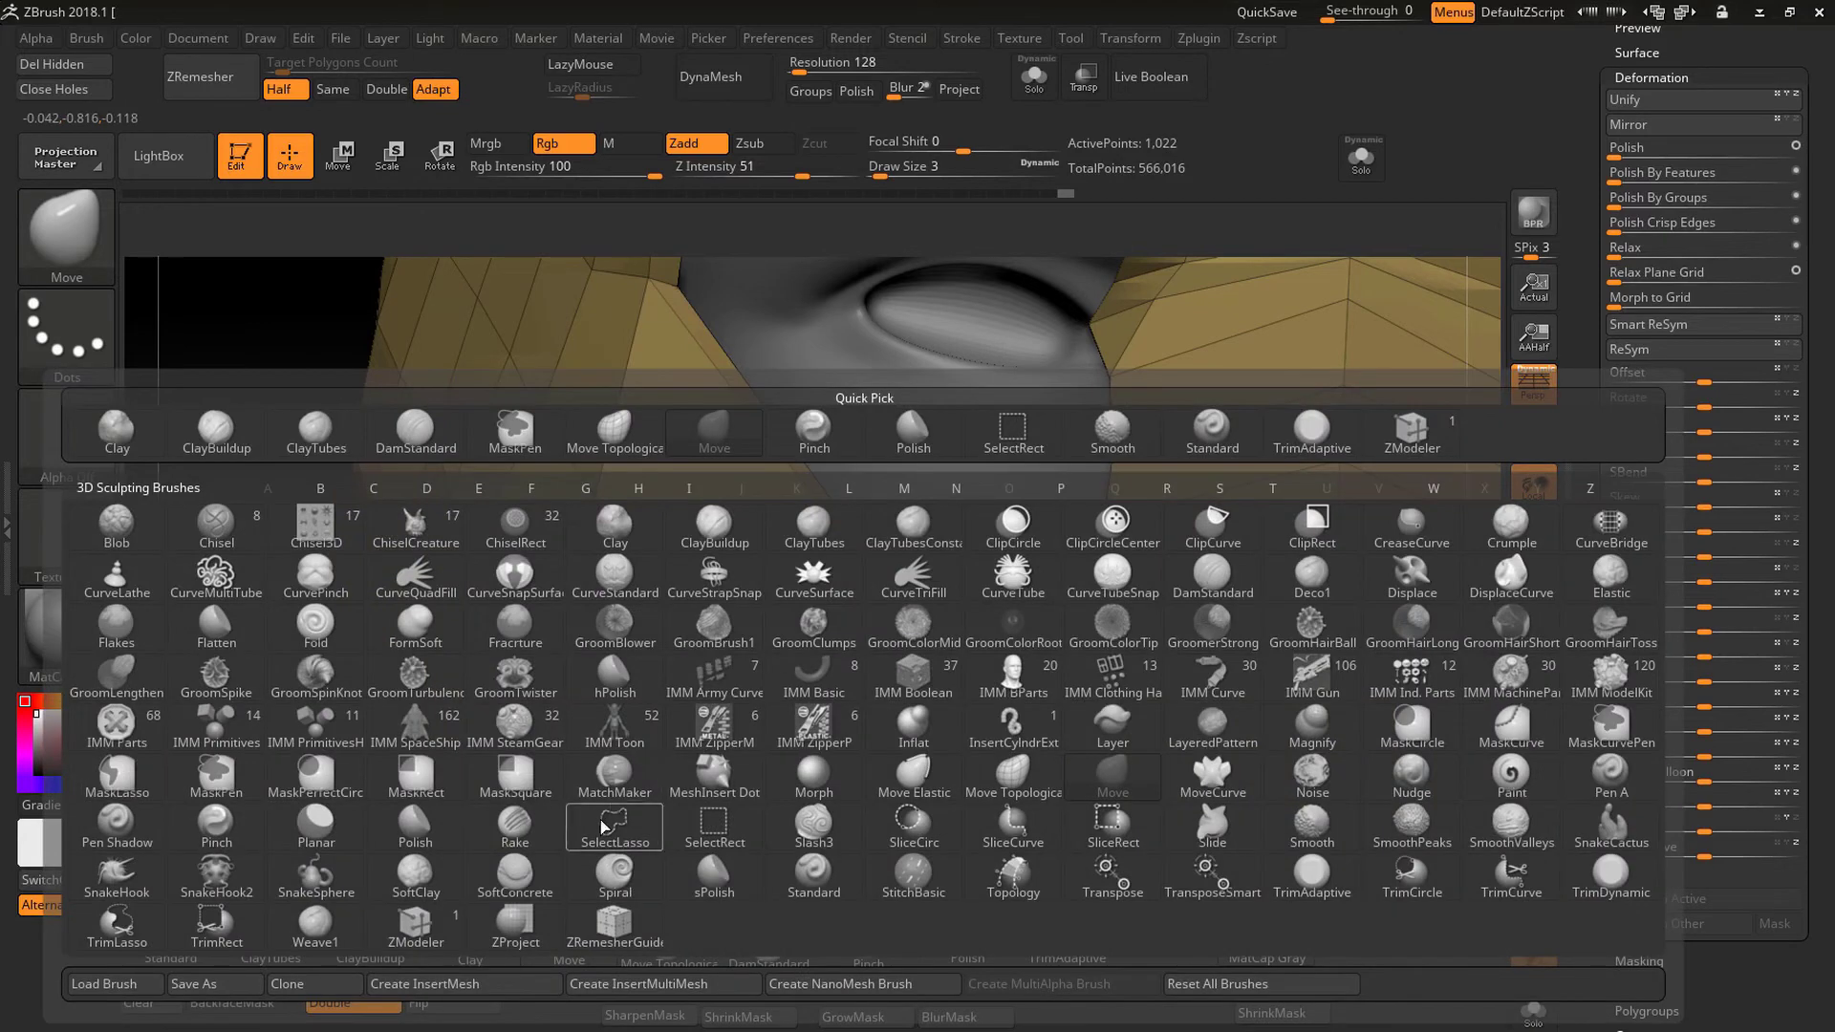
pyautogui.click(411, 935)
pyautogui.press('space')
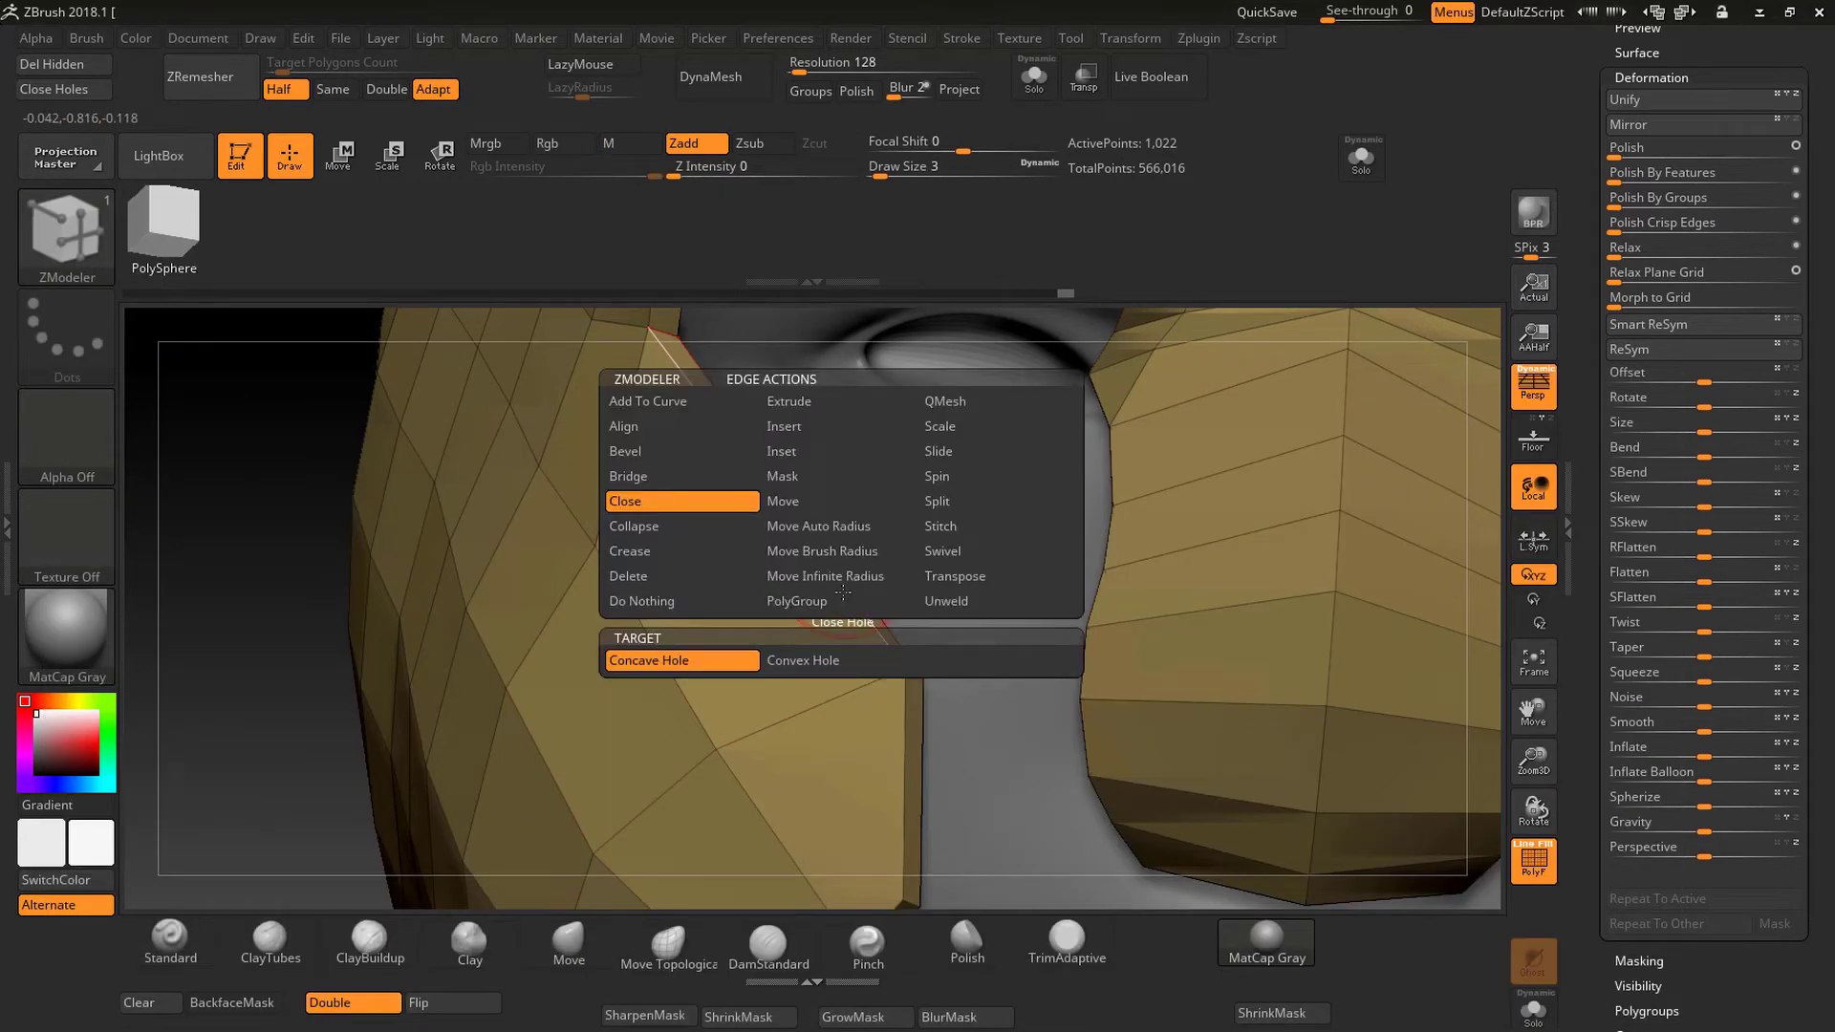
pyautogui.click(803, 464)
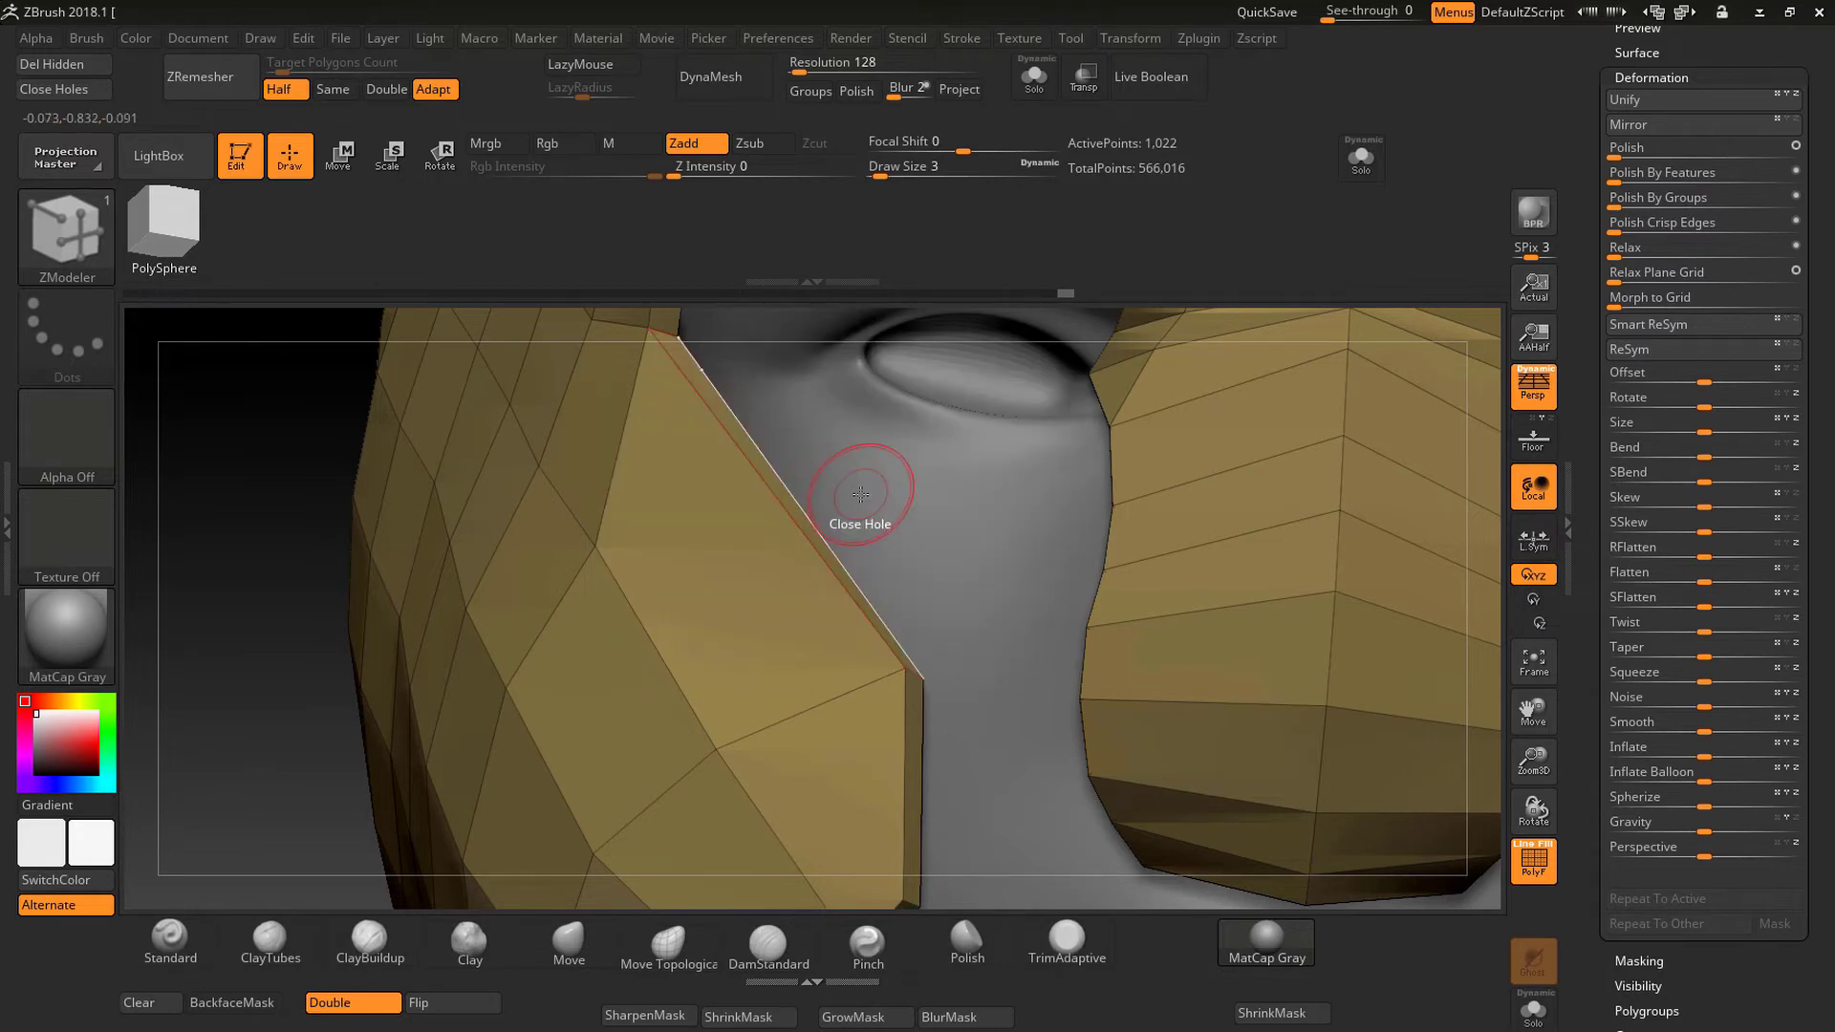
pyautogui.moveTo(832, 492)
pyautogui.mouseDown()
pyautogui.moveTo(758, 706)
pyautogui.moveTo(819, 766)
pyautogui.mouseUp()
pyautogui.press('space')
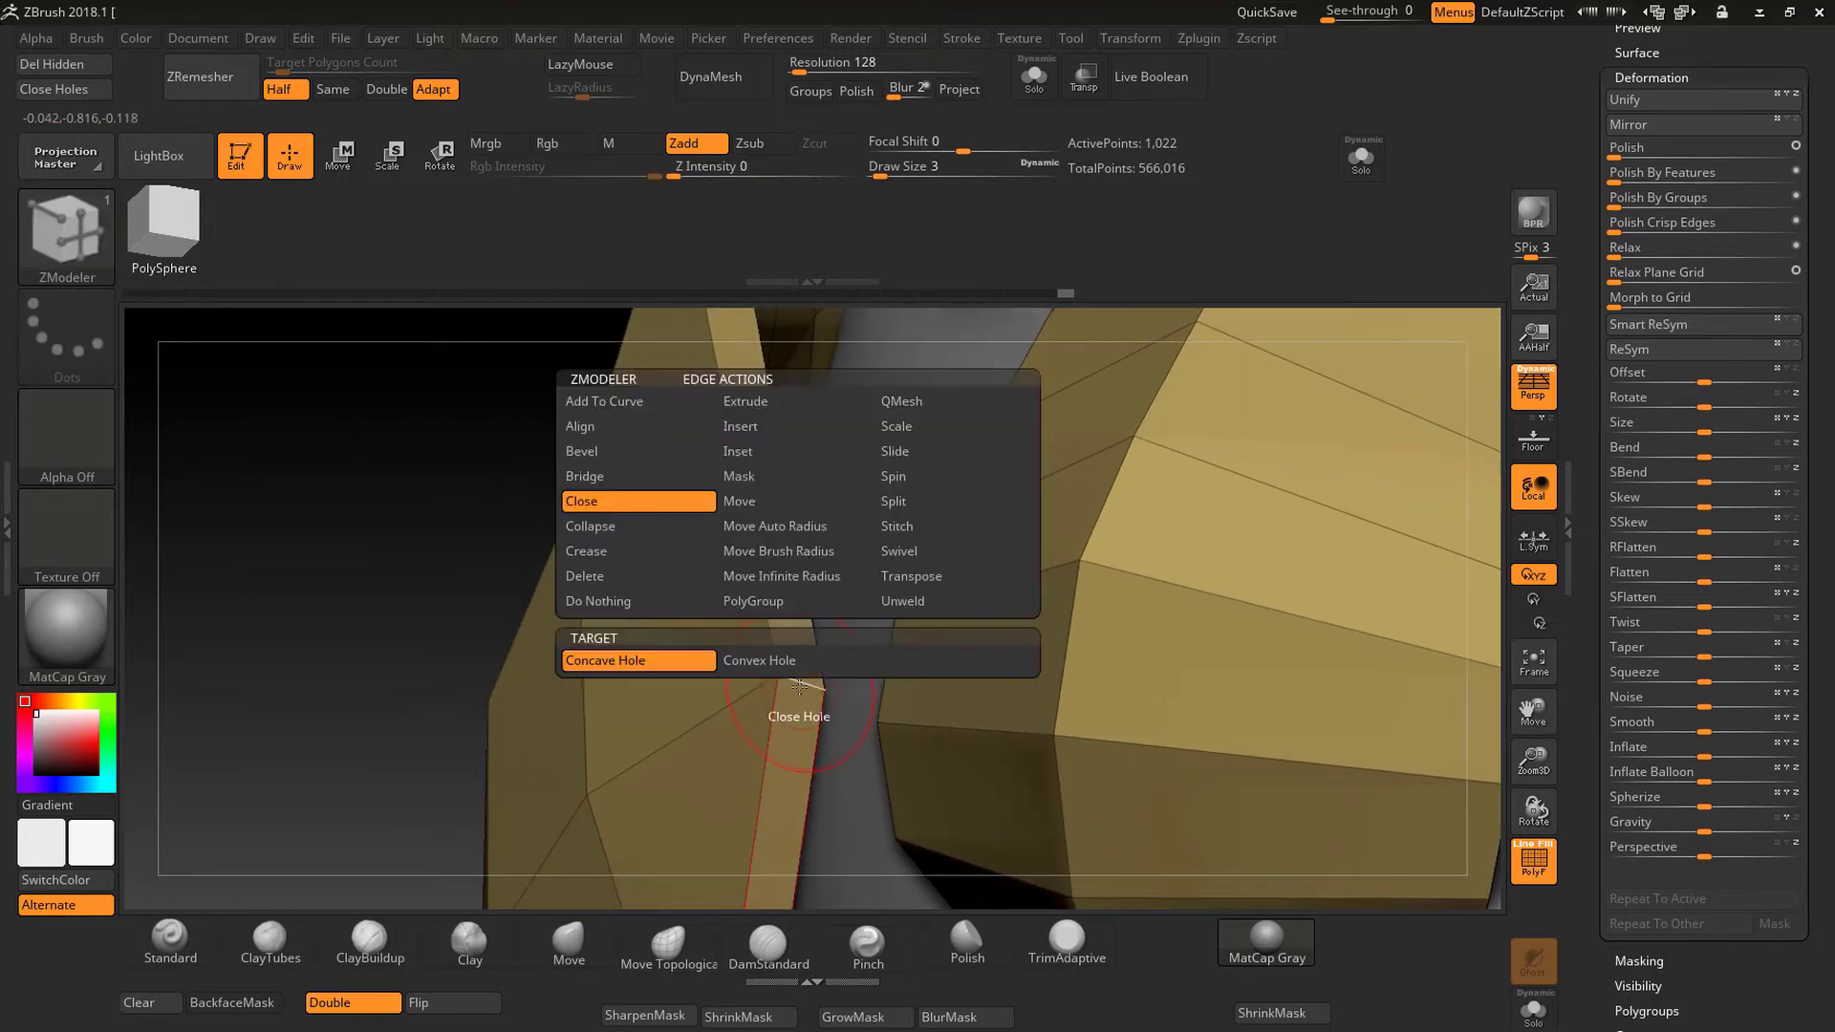
pyautogui.press('space')
pyautogui.press('space')
pyautogui.press('space')
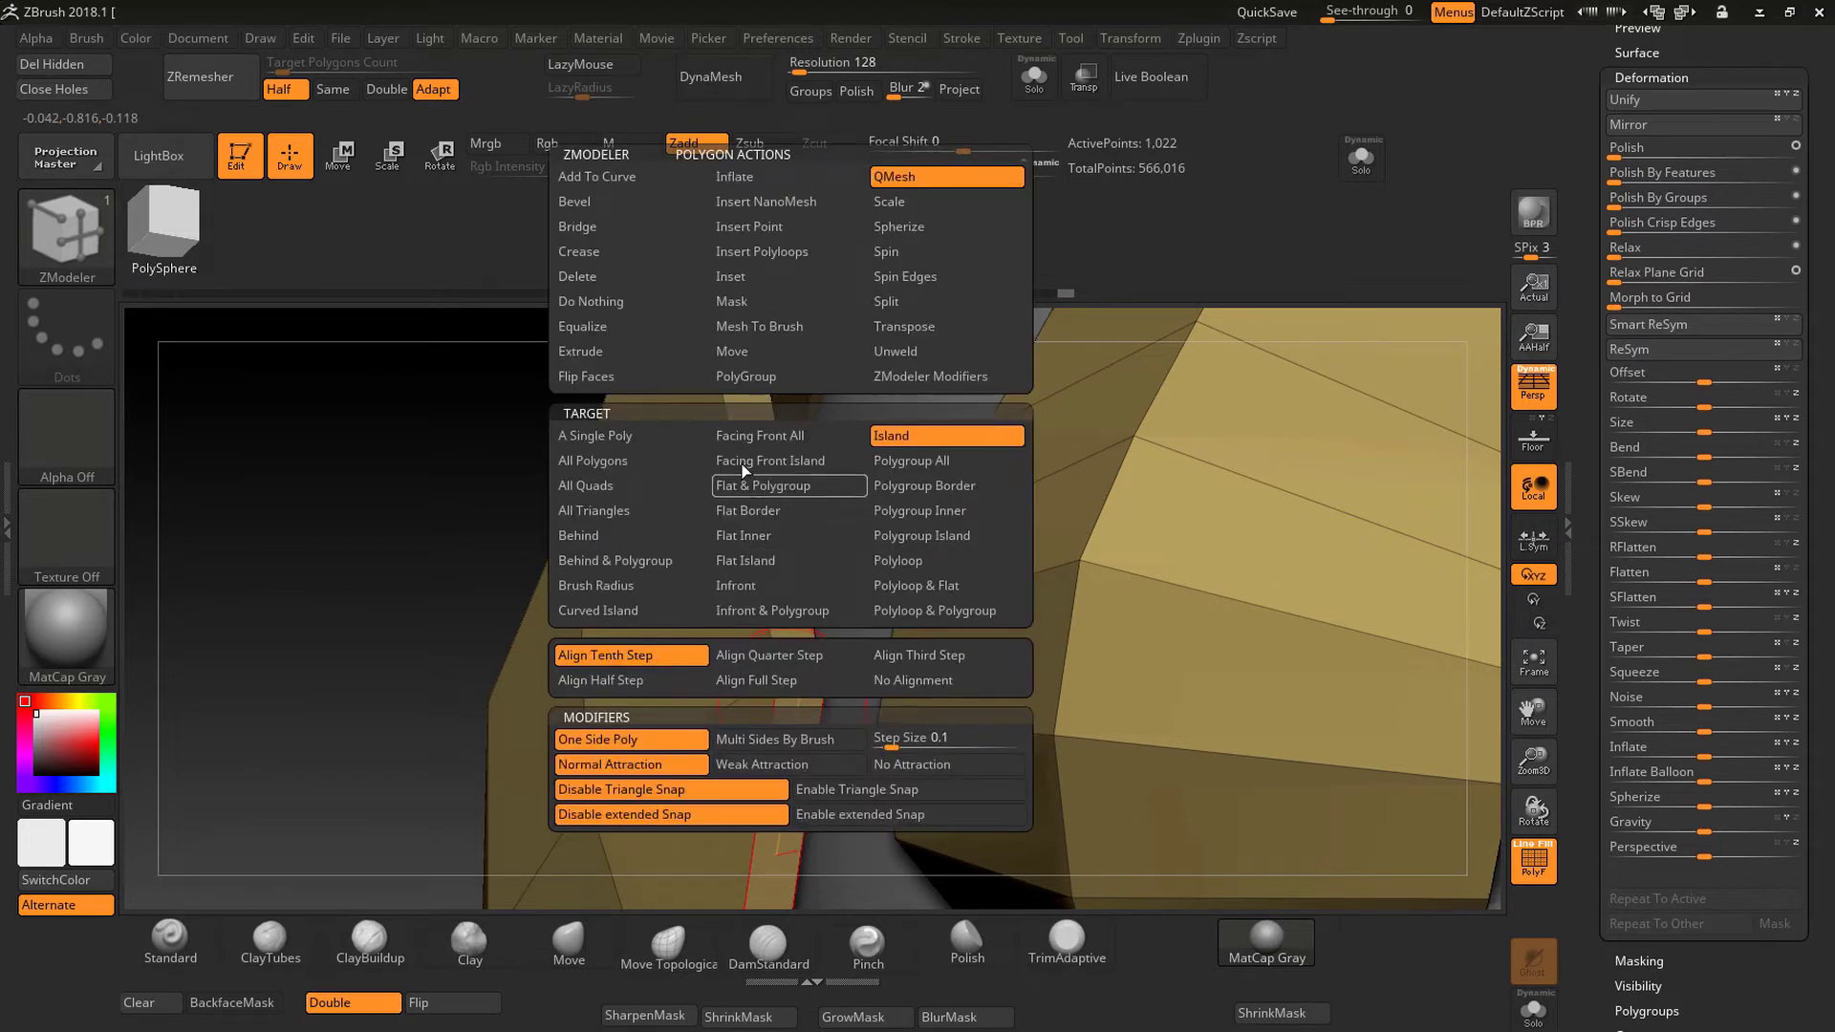
pyautogui.click(750, 382)
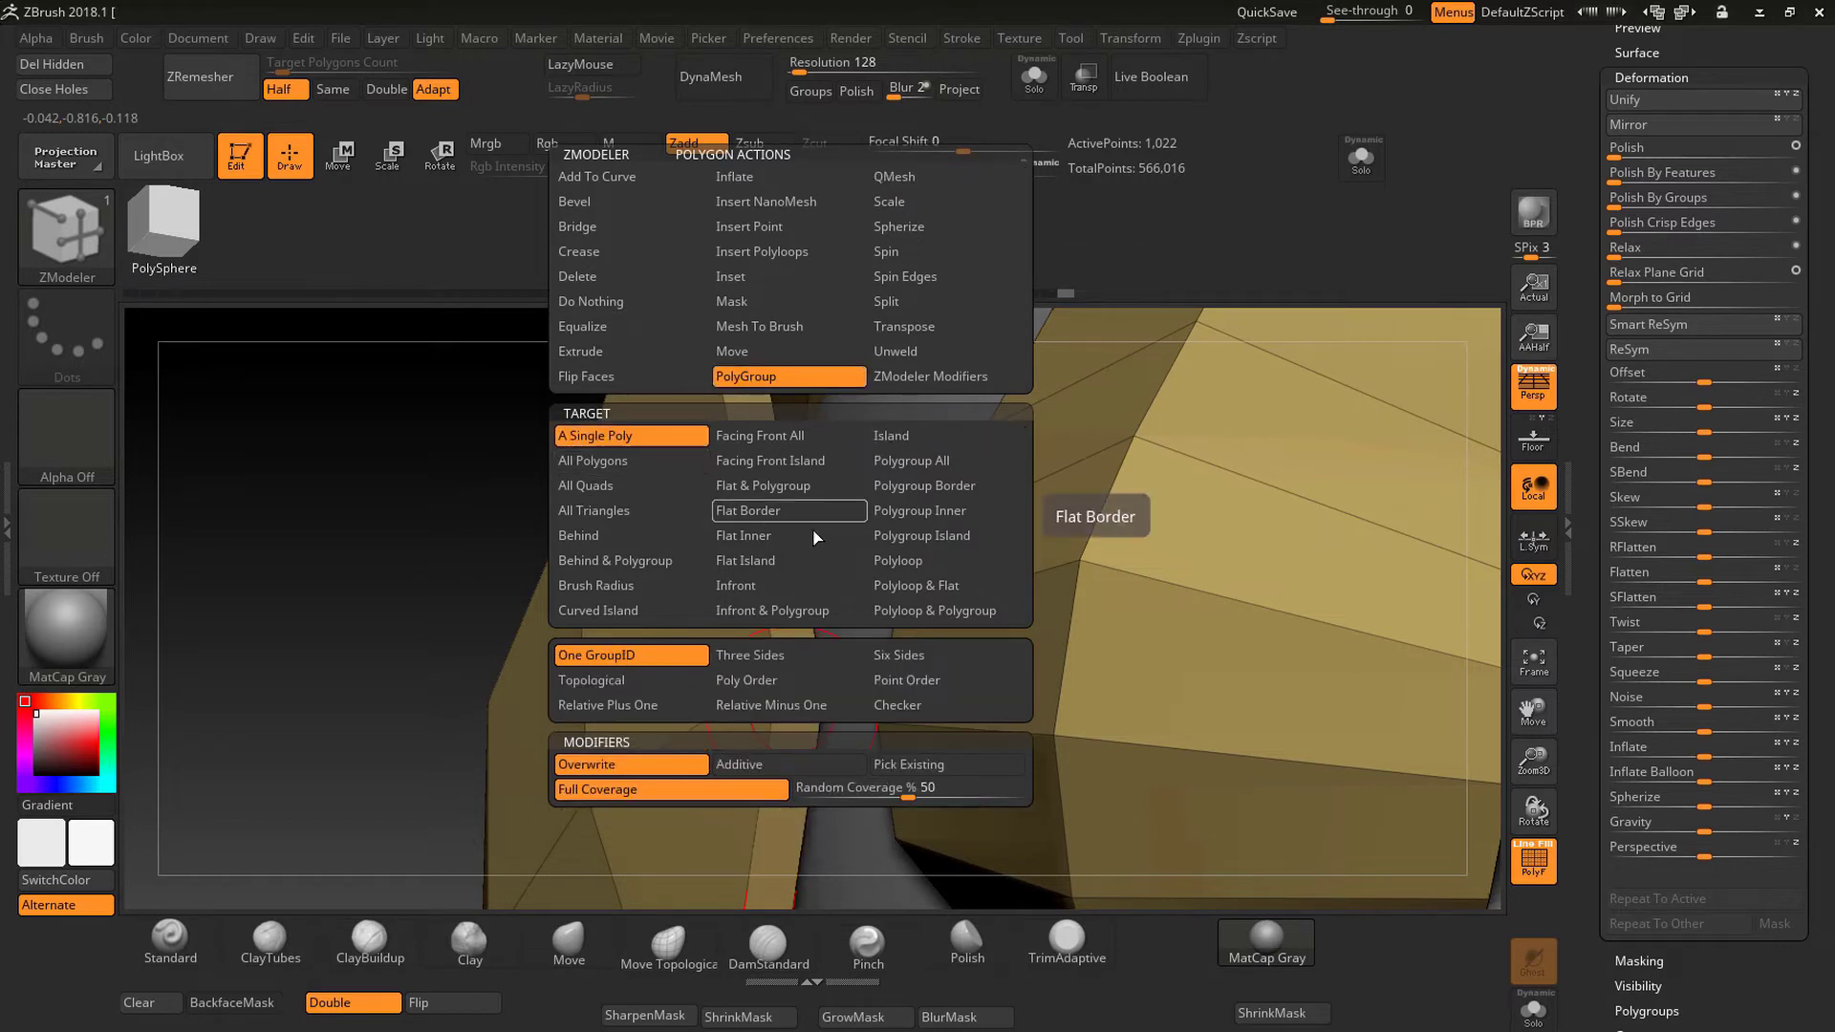
pyautogui.click(890, 563)
# Step: Give the cheek-guard edge loop a new purple polygroup and solo the helmet with Alt+S
pyautogui.click(828, 642)
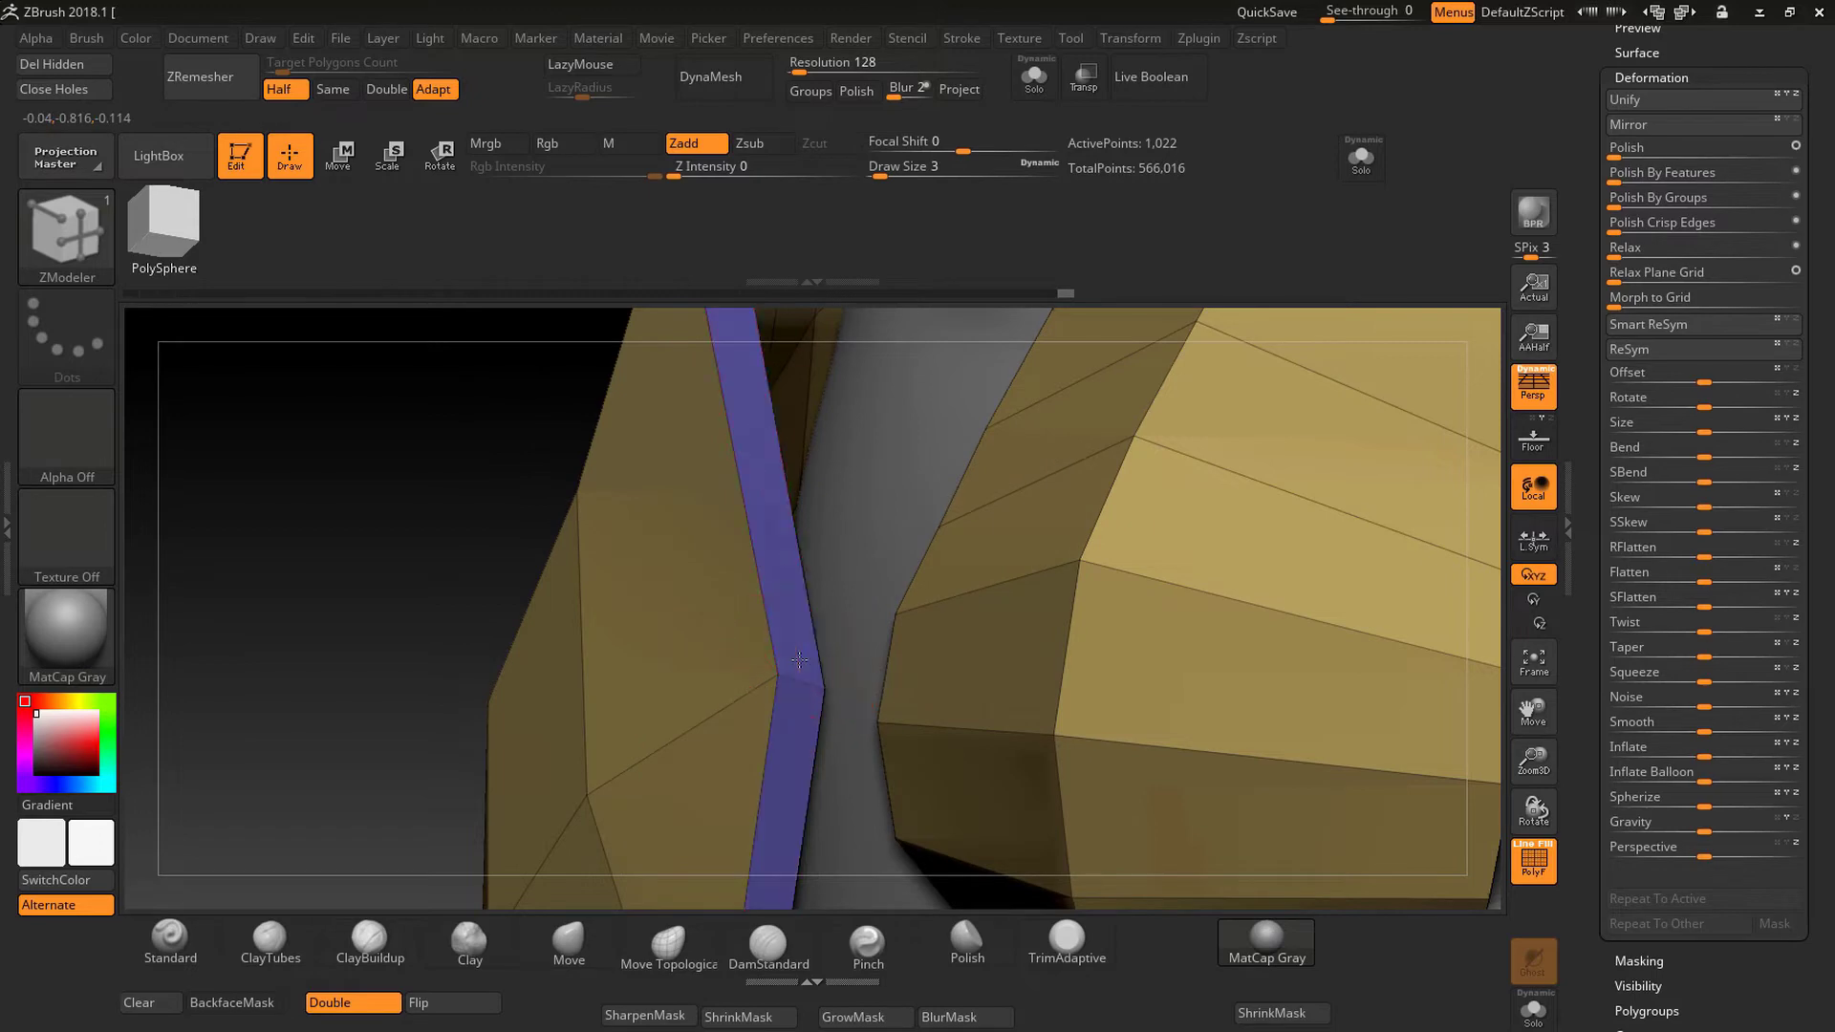
pyautogui.moveTo(616, 315)
pyautogui.mouseDown()
pyautogui.moveTo(1129, 545)
pyautogui.moveTo(898, 508)
pyautogui.moveTo(1258, 409)
pyautogui.mouseUp()
pyautogui.hotkey('alt', 's')
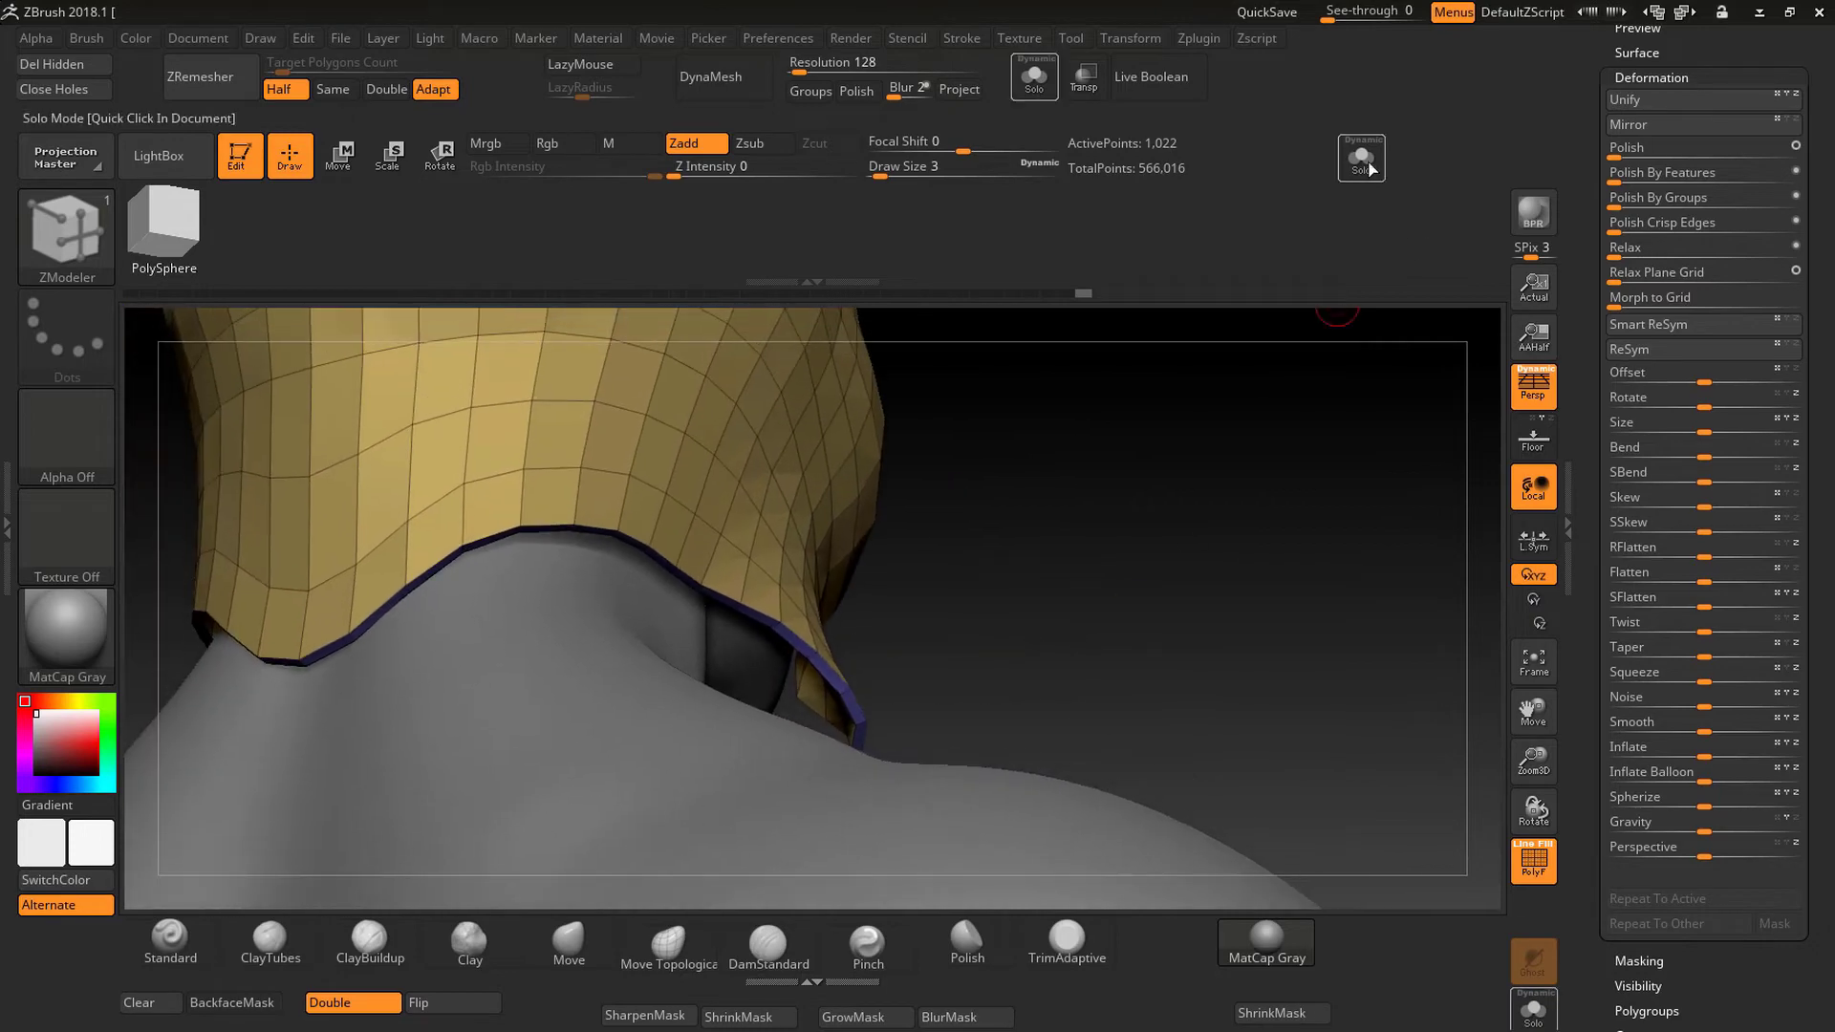
# Step: Zoom in on the purple cheek loop and bring up ZModeler's polygon actions
pyautogui.moveTo(1094, 496)
pyautogui.mouseDown()
pyautogui.moveTo(1052, 426)
pyautogui.moveTo(849, 649)
pyautogui.mouseUp()
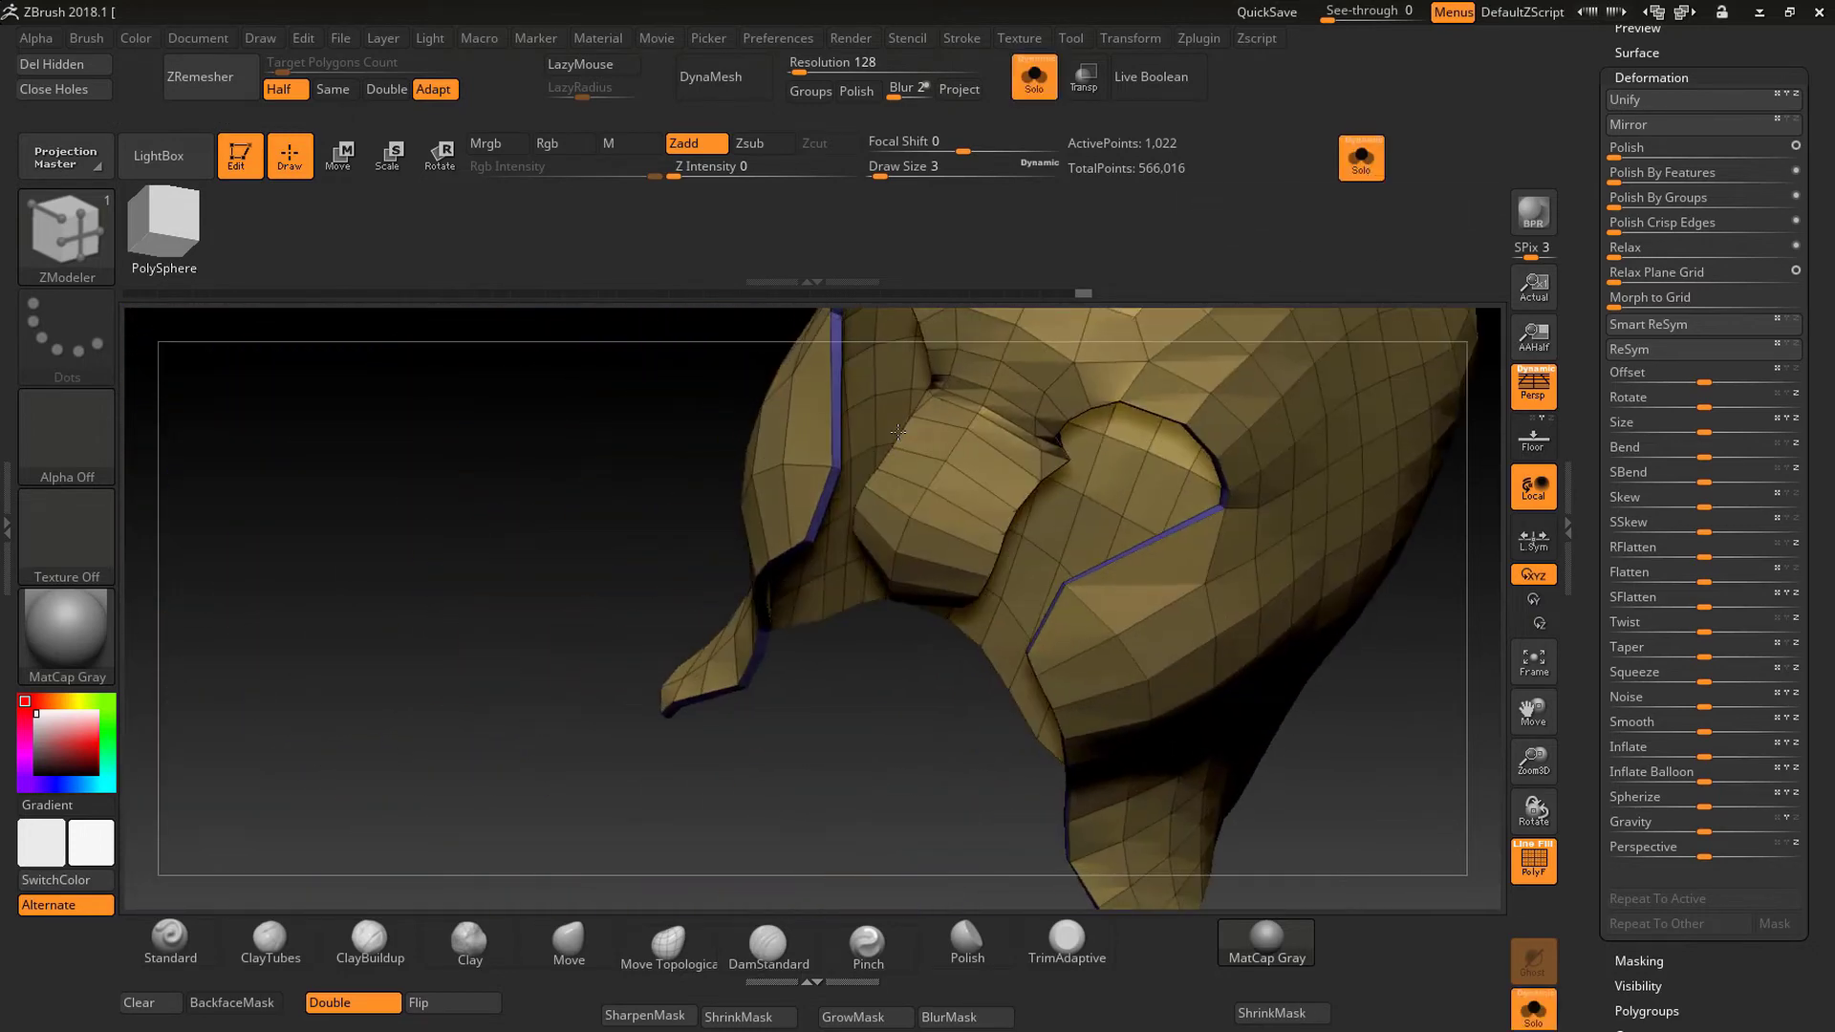
pyautogui.keyDown('ctrl'); pyautogui.moveTo(849, 649); pyautogui.dragTo(860, 654, button='right'); pyautogui.keyUp('ctrl')
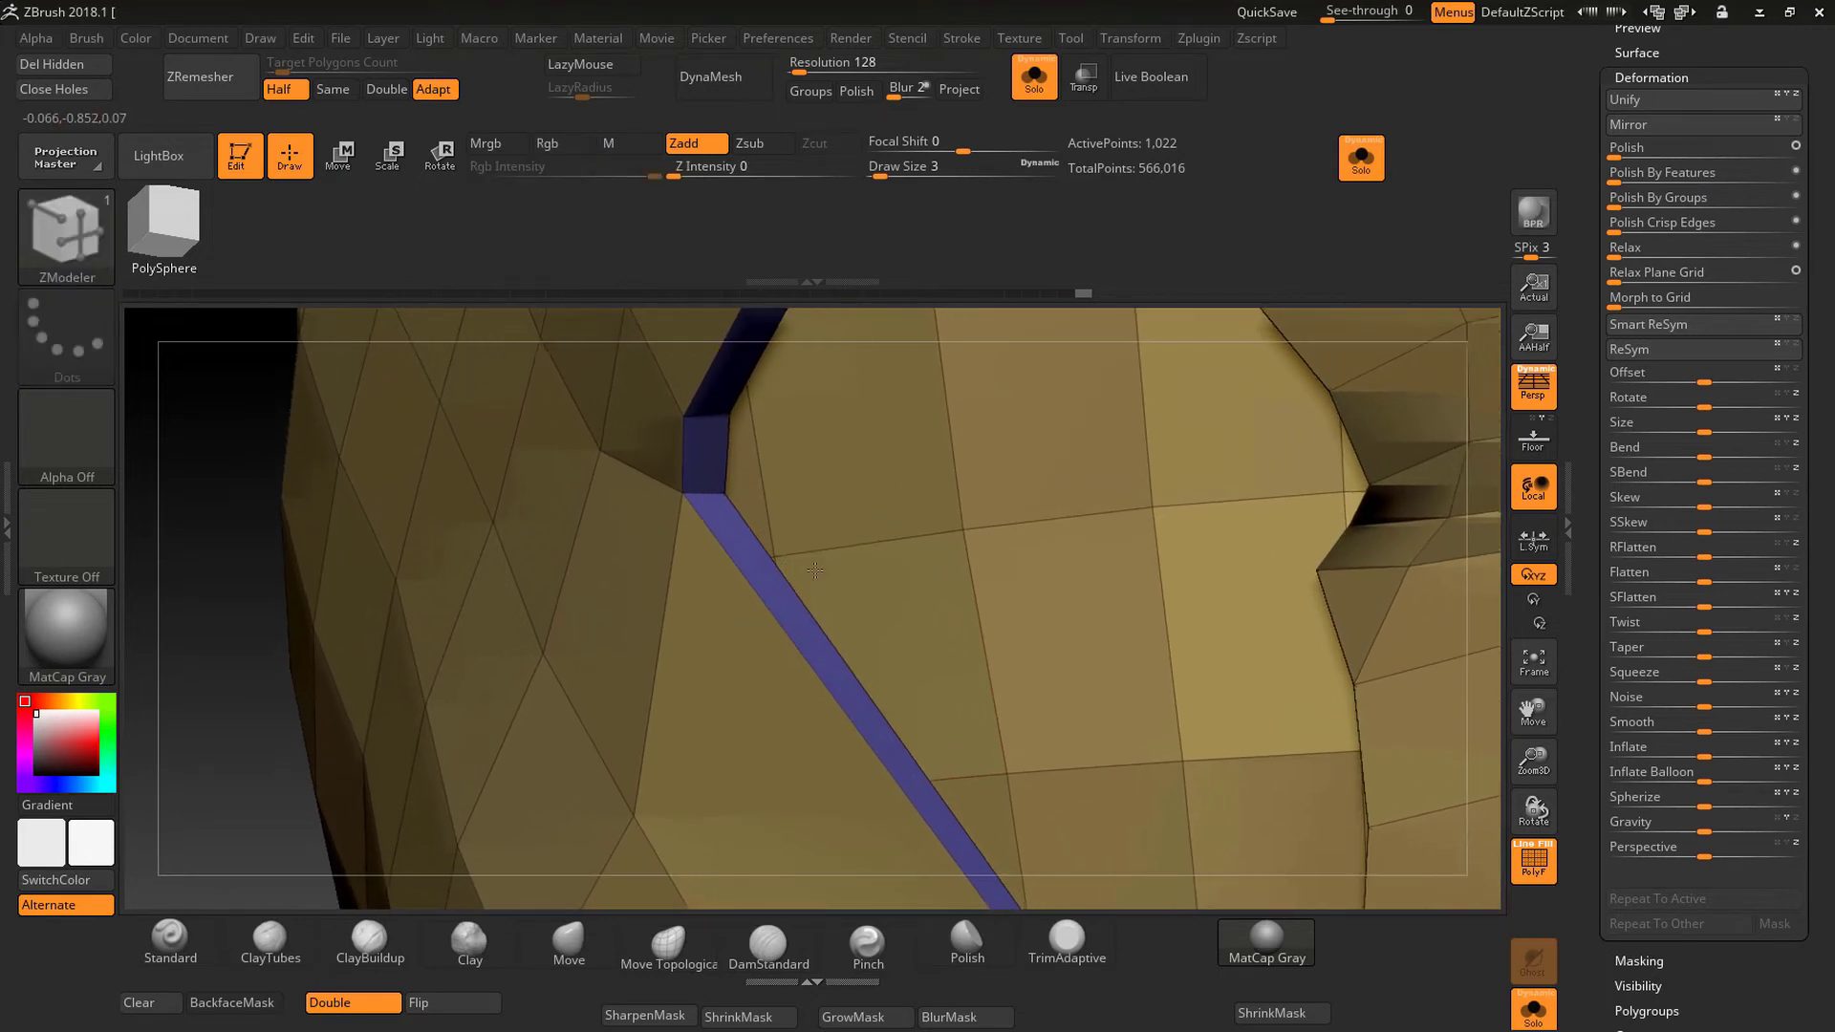
pyautogui.moveTo(841, 564); pyautogui.dragTo(784, 611, button='right')
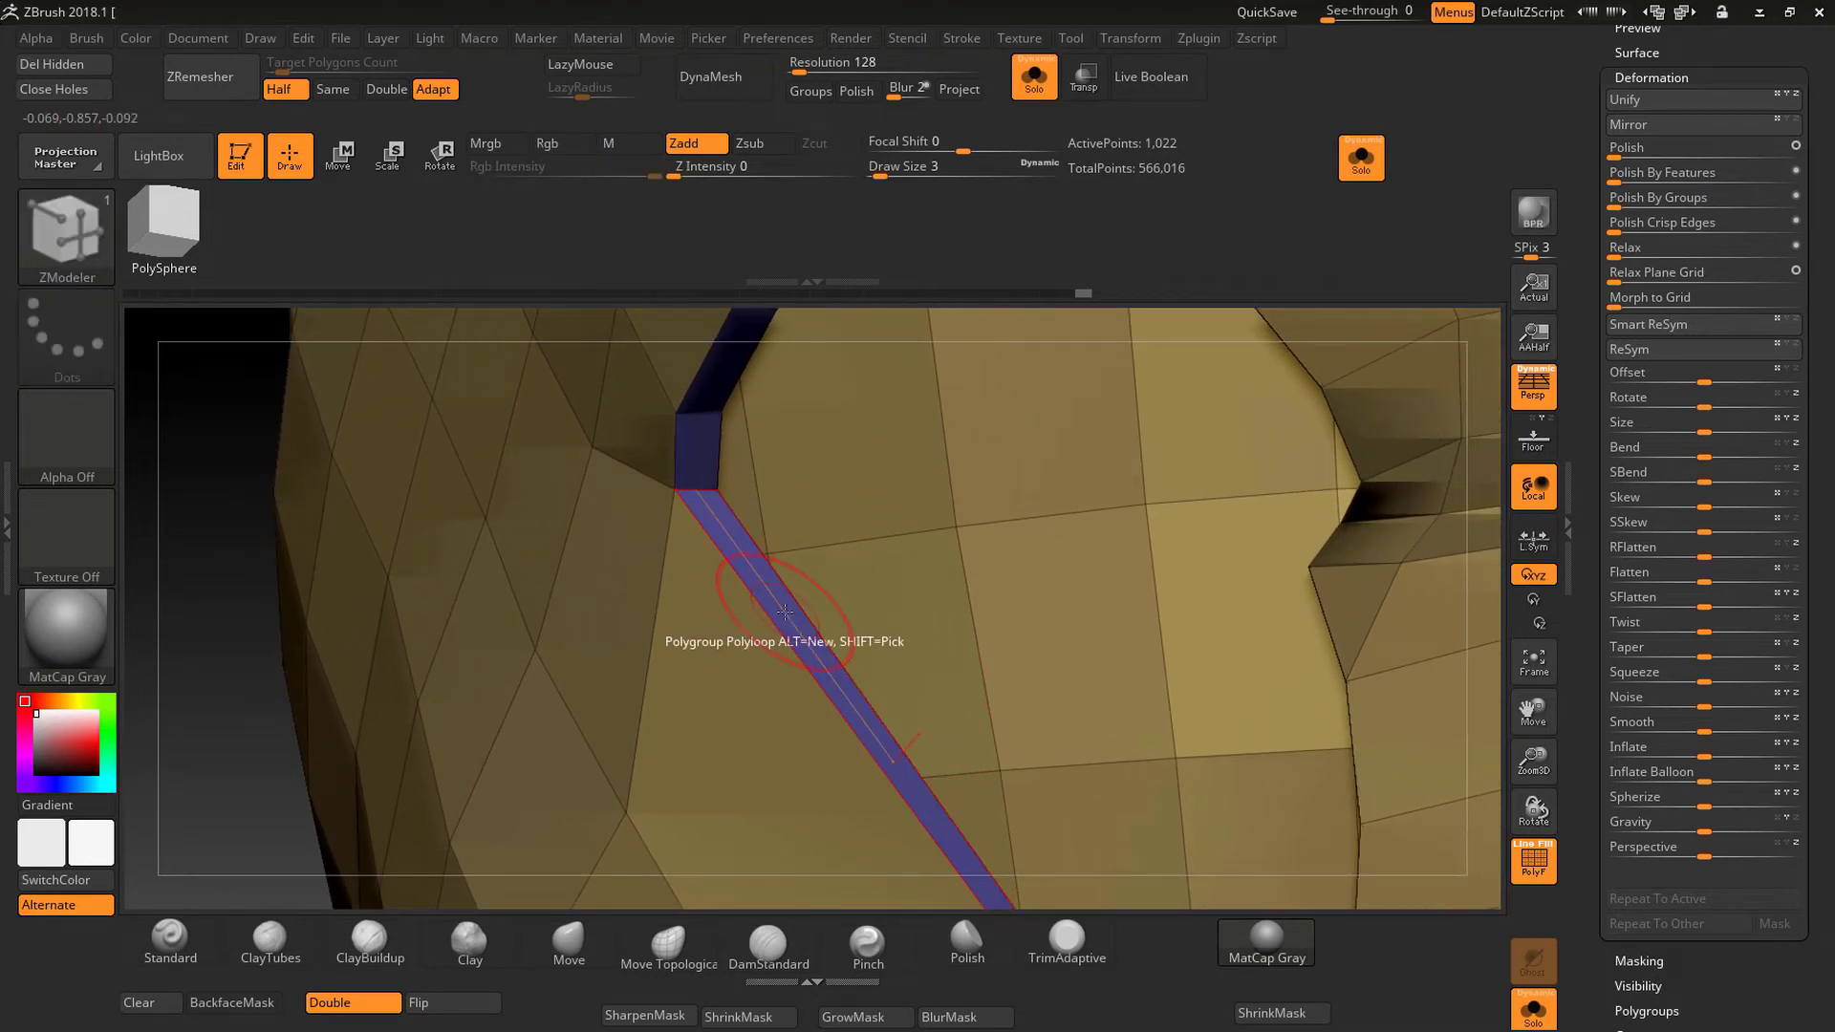
pyautogui.press('space')
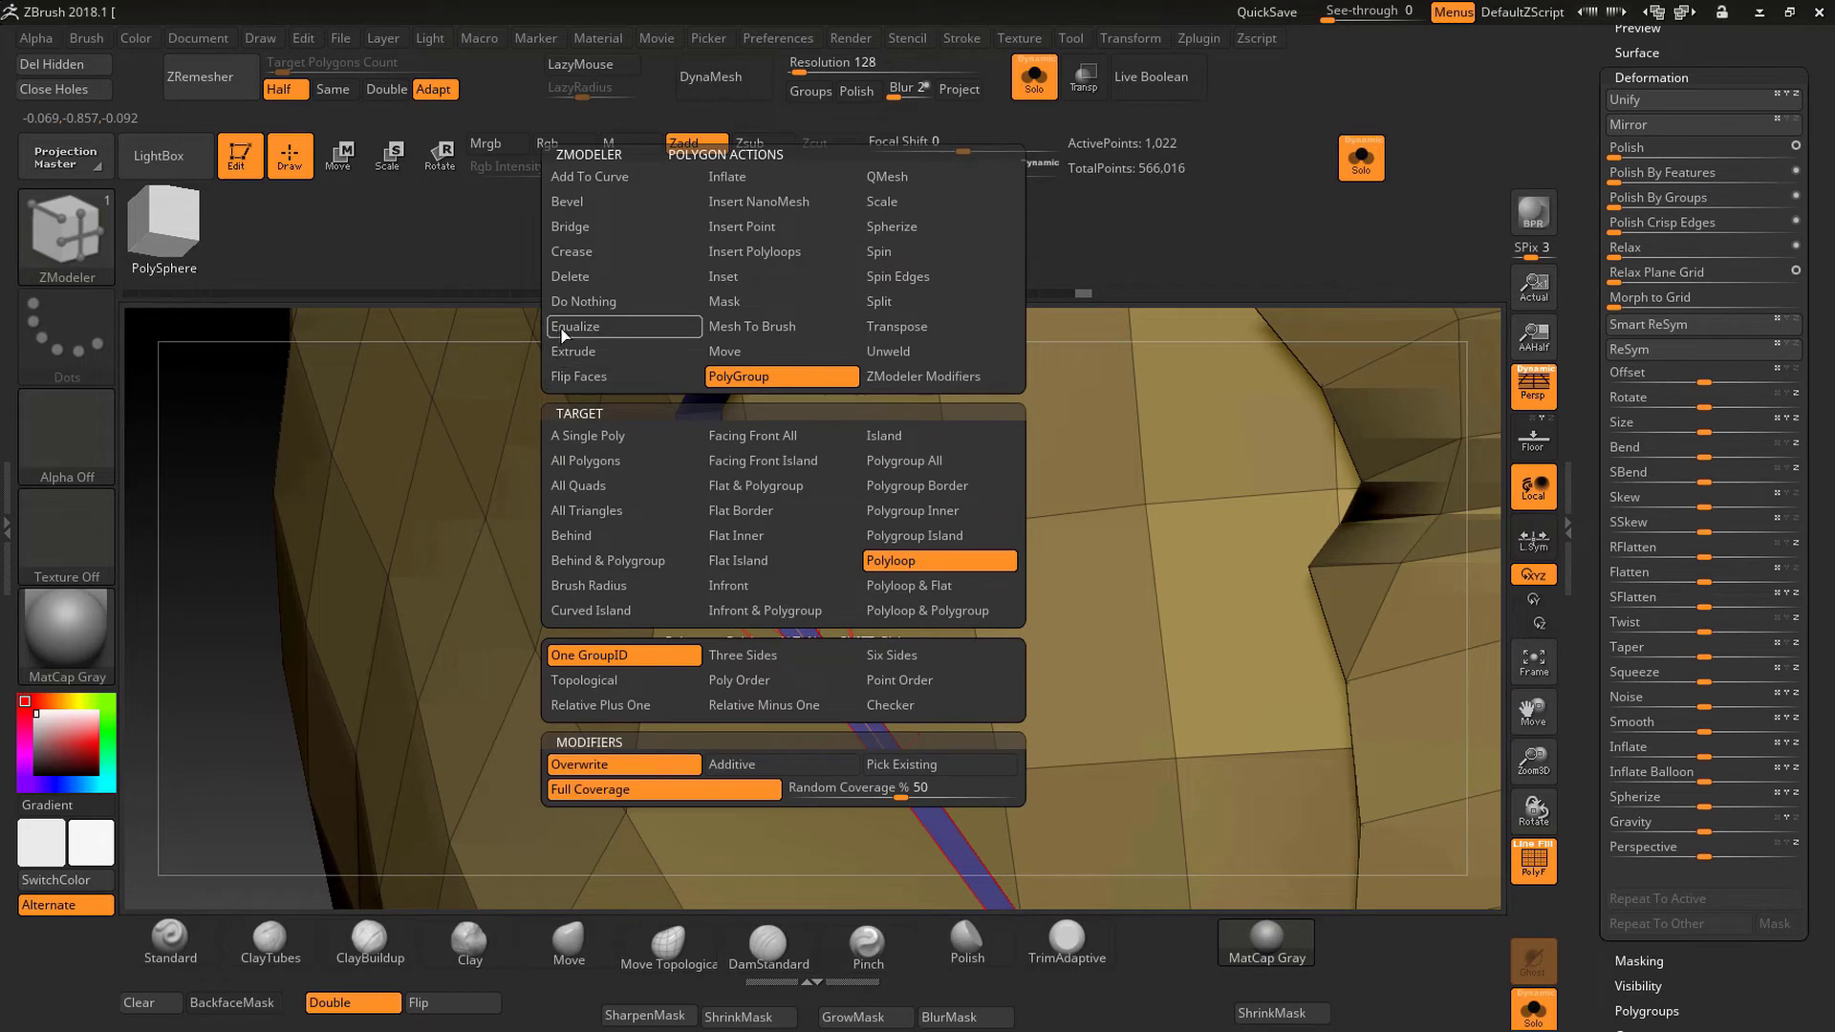
# Step: Set ZModeler to Extrude Polyloop and extrude the edge loop, redoing it thinner
pyautogui.click(577, 353)
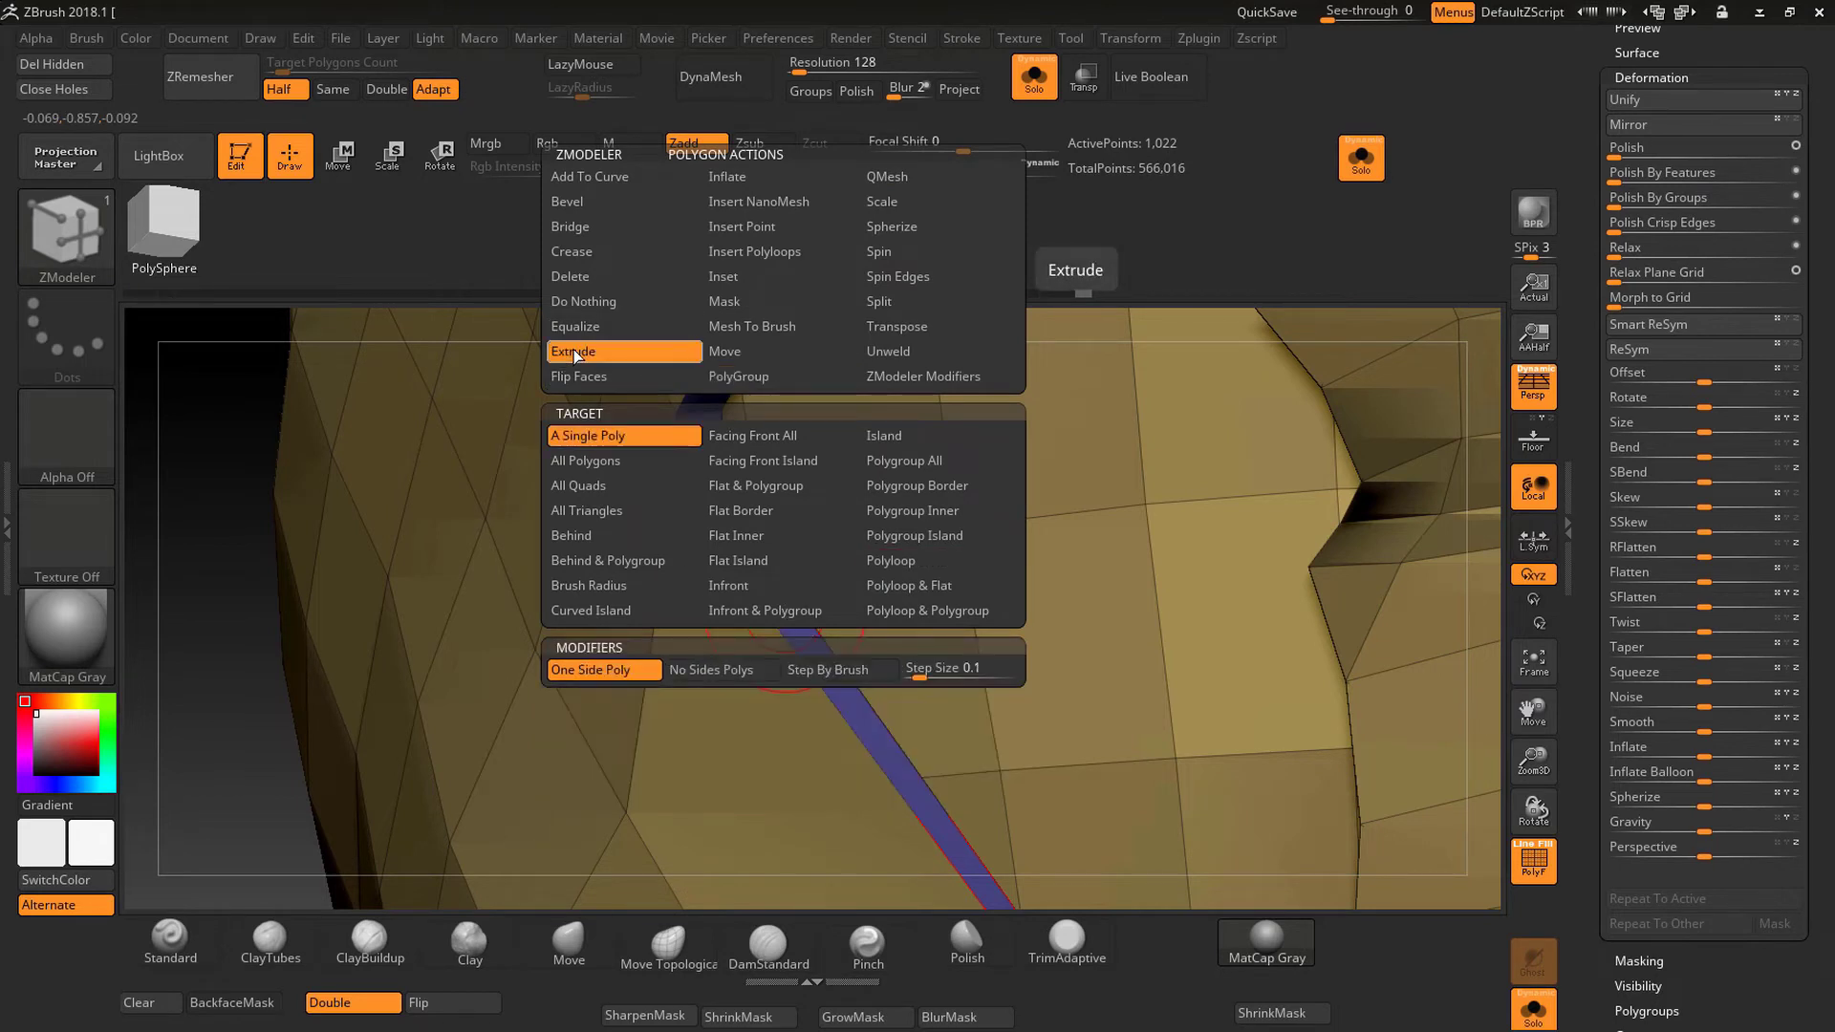
pyautogui.click(889, 561)
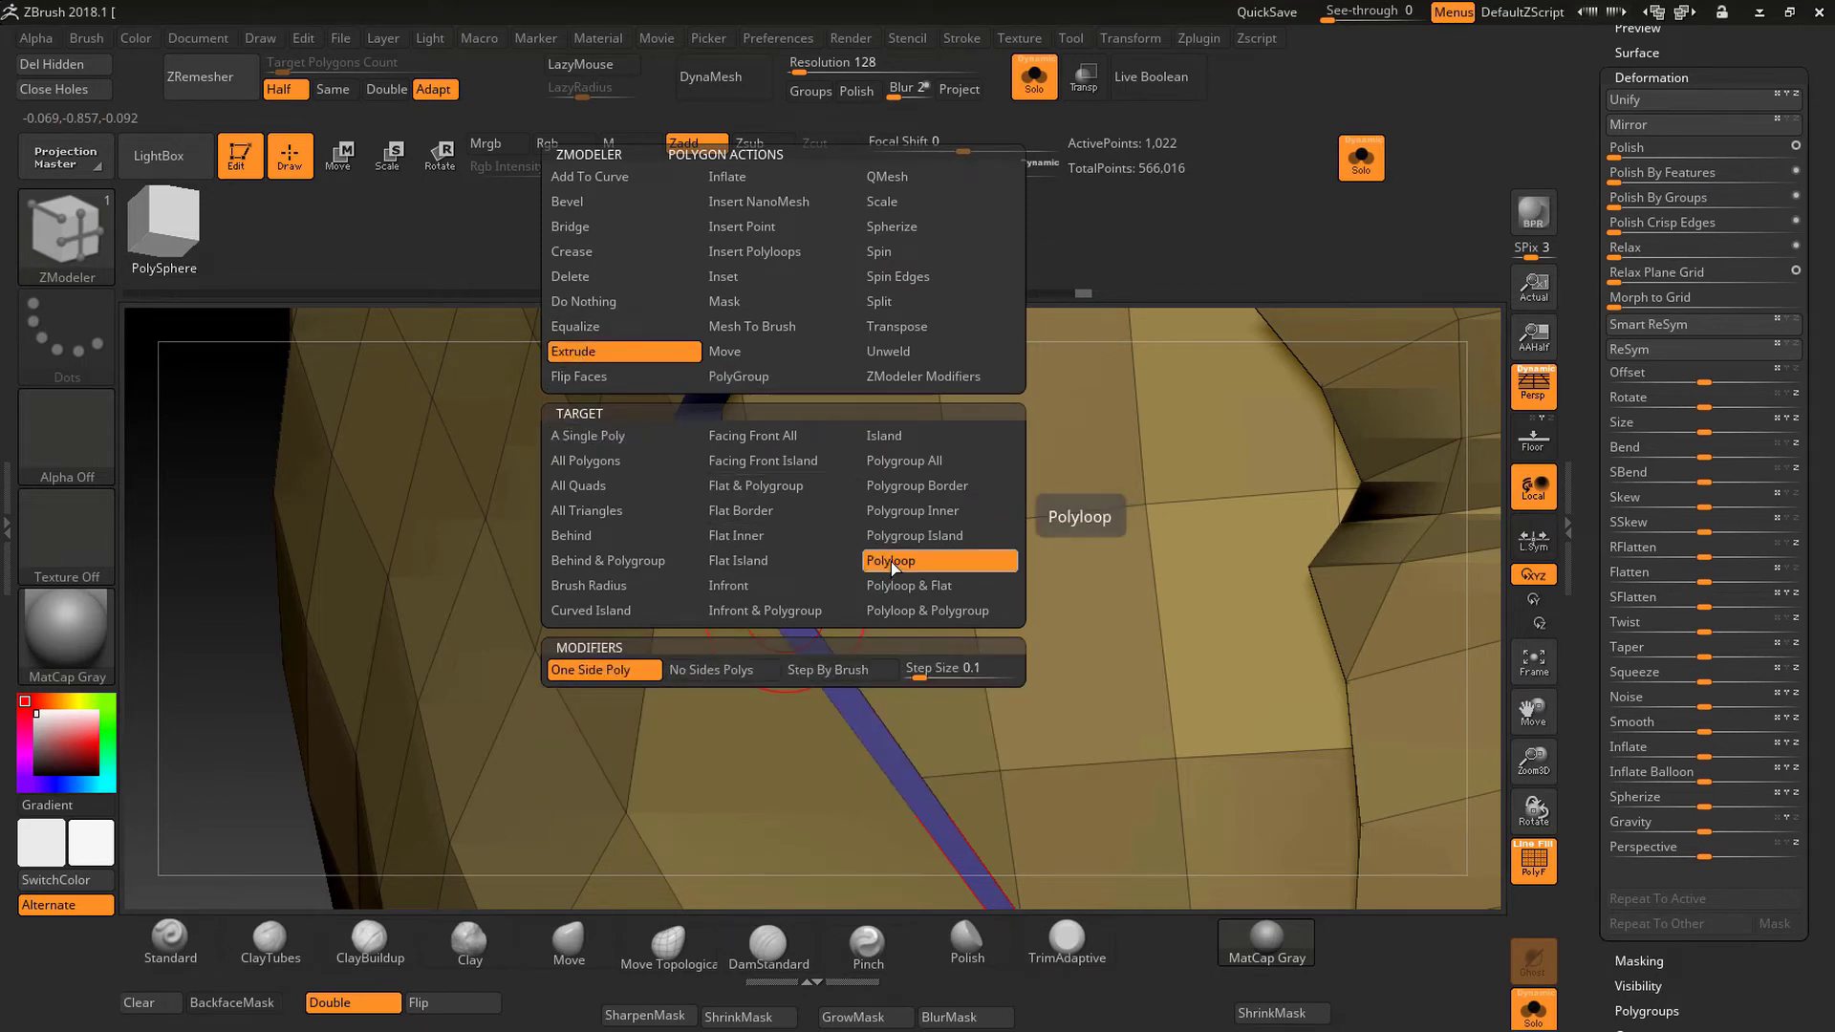
pyautogui.moveTo(830, 664); pyautogui.dragTo(848, 647)
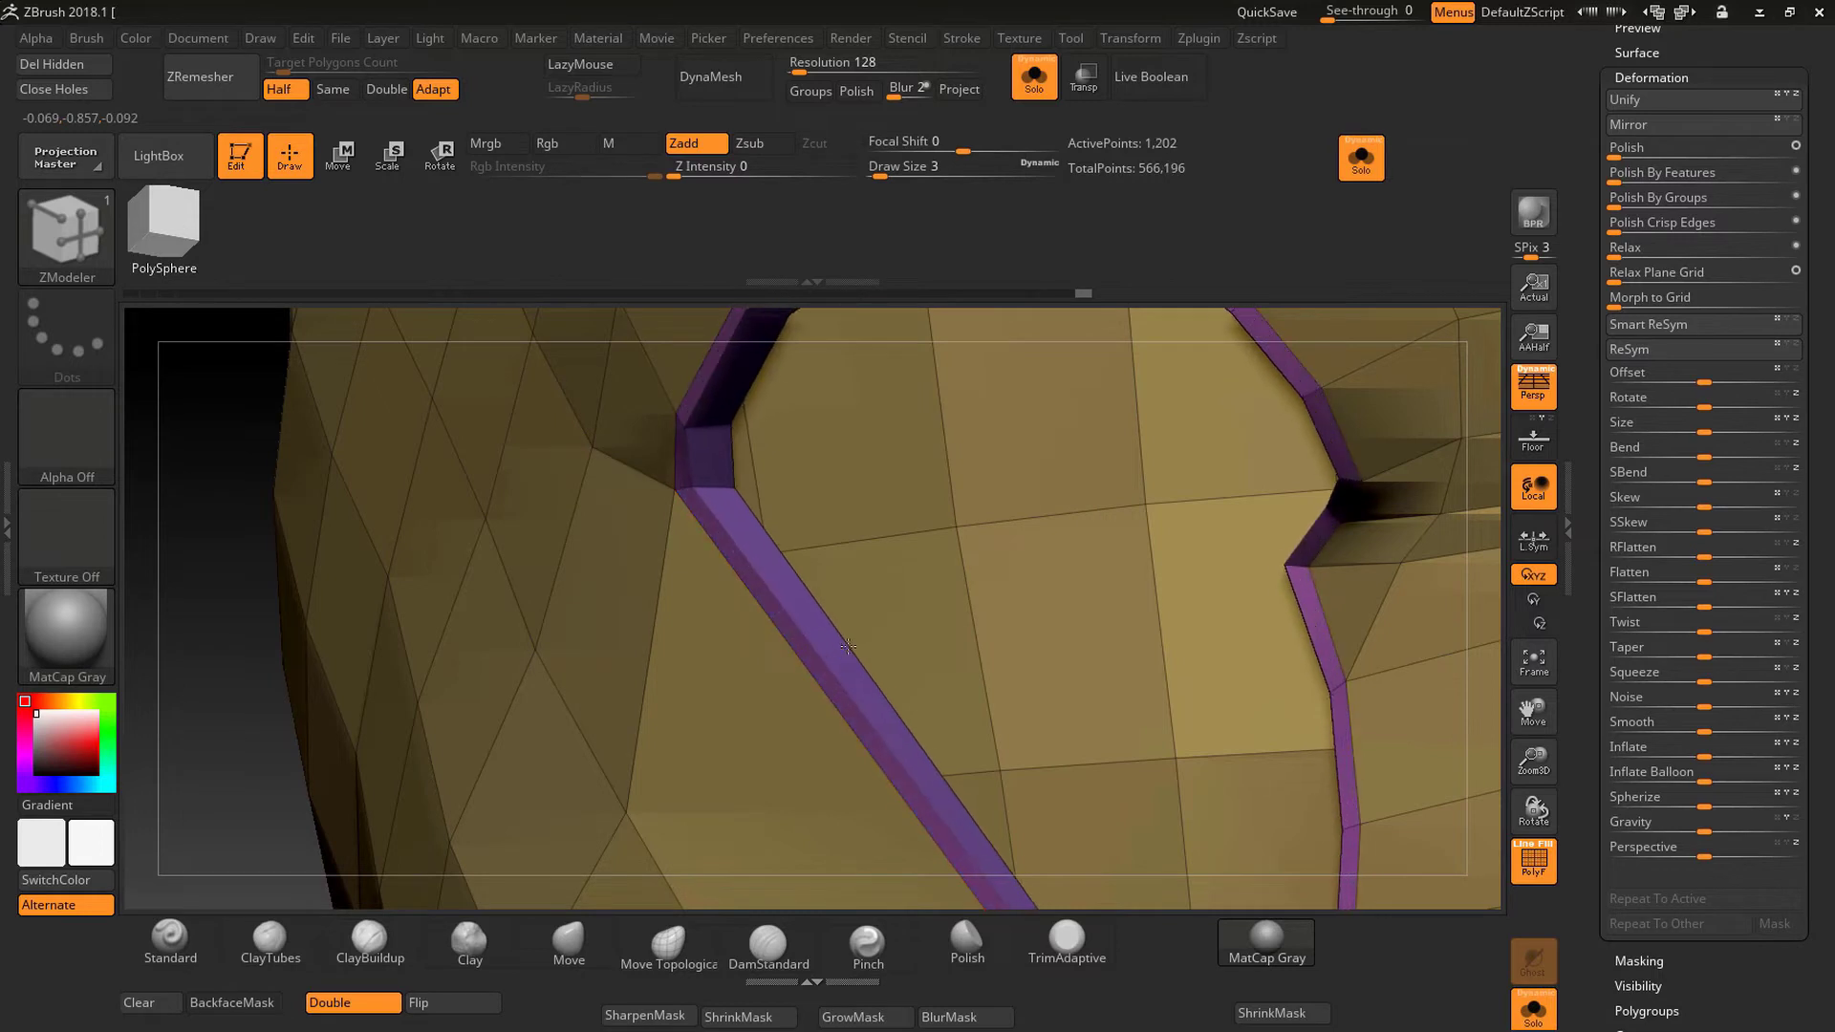
pyautogui.hotkey('ctrl', 'z')
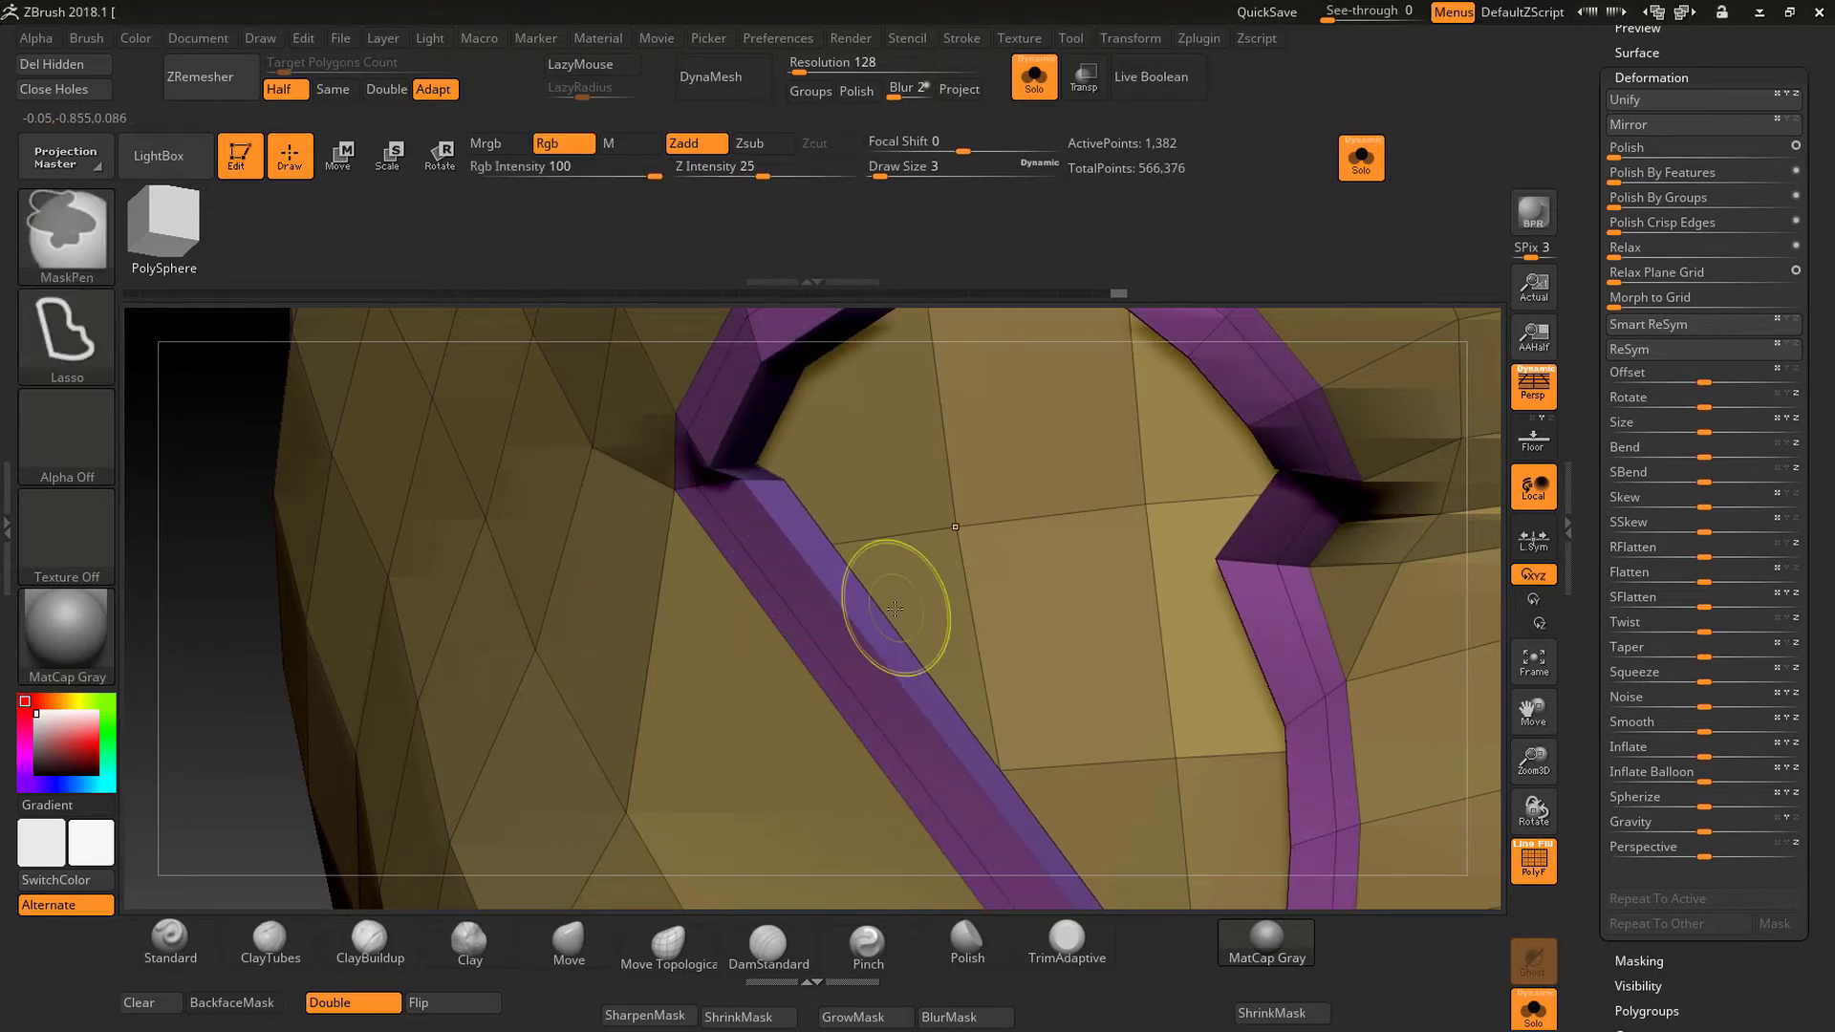
pyautogui.hotkey('ctrl', 'z')
pyautogui.moveTo(823, 650); pyautogui.dragTo(848, 469)
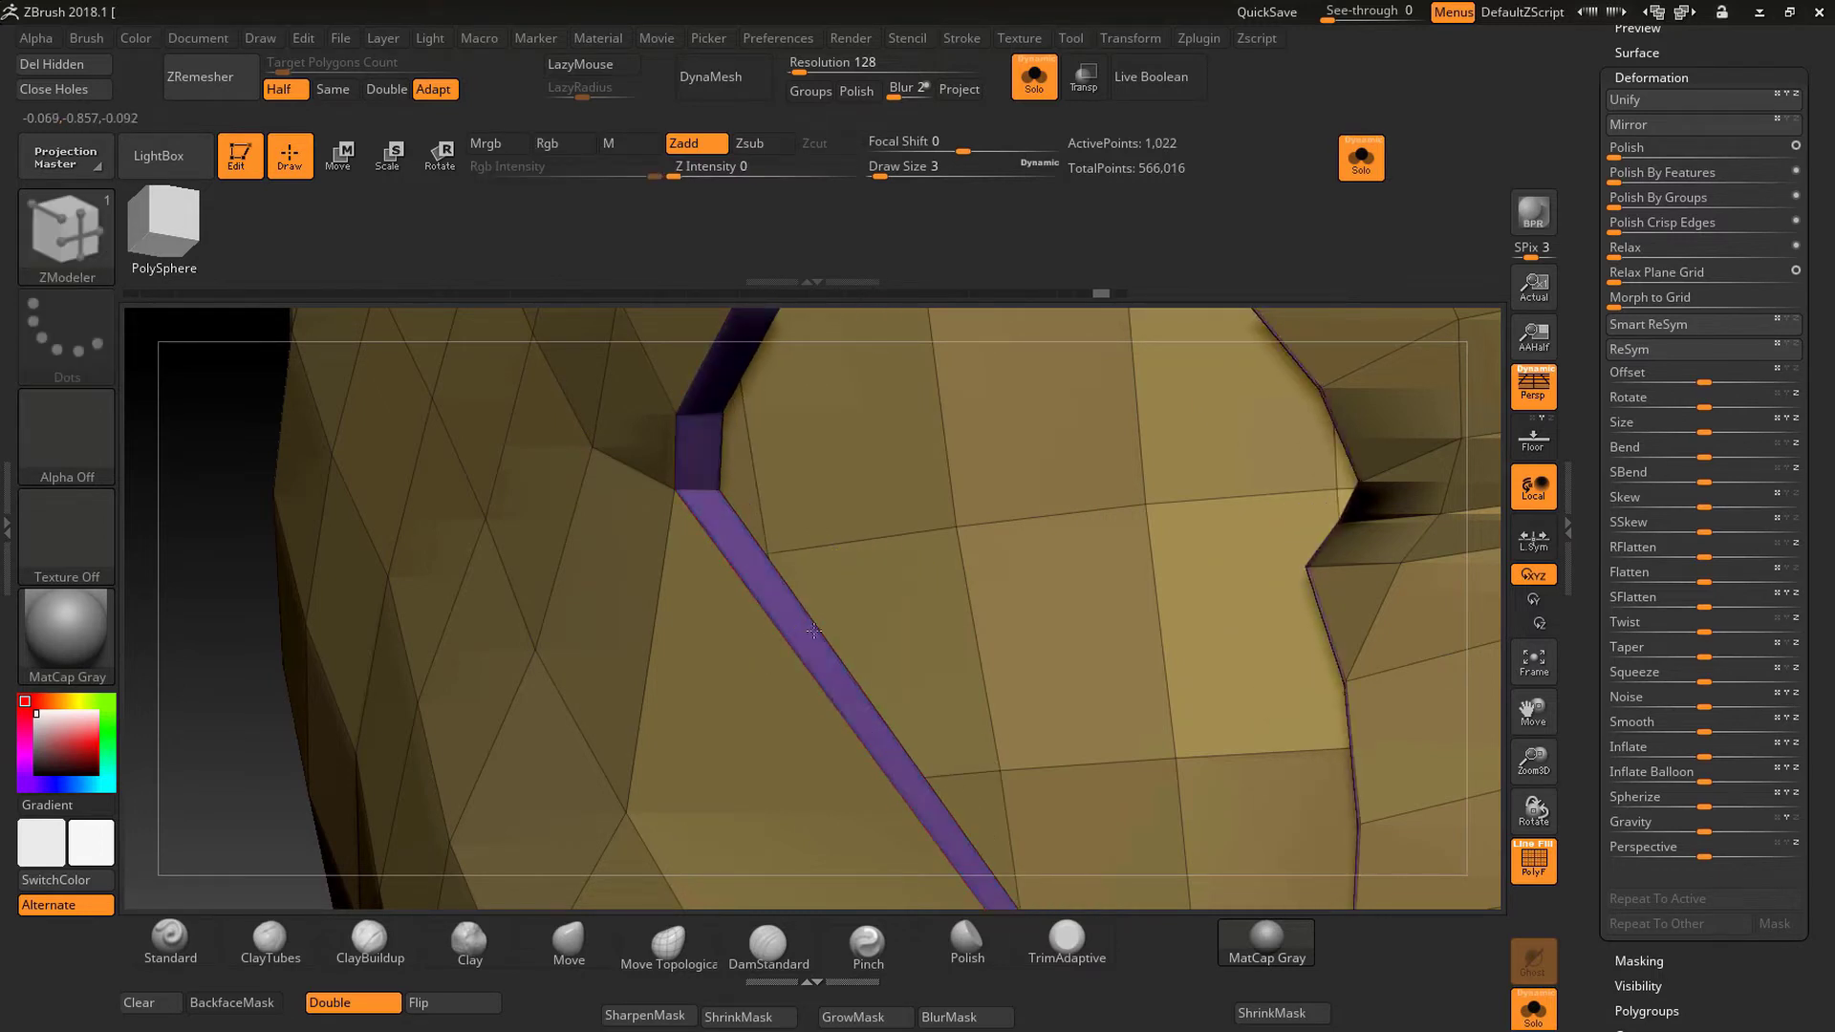
# Step: Inspect both extruded loops, undo, and re-extrude them into thin raised bands
pyautogui.moveTo(848, 470)
pyautogui.keyDown('ctrl'); pyautogui.mouseDown(button='right')
pyautogui.moveTo(1102, 487)
pyautogui.moveTo(1138, 518)
pyautogui.moveTo(703, 565)
pyautogui.moveTo(910, 688)
pyautogui.moveTo(841, 586)
pyautogui.moveTo(959, 730)
pyautogui.mouseUp(button='right'); pyautogui.keyUp('ctrl')
pyautogui.moveTo(943, 614)
pyautogui.mouseDown(button='right')
pyautogui.moveTo(918, 611)
pyautogui.moveTo(934, 614)
pyautogui.mouseUp(button='right')
pyautogui.moveTo(705, 684)
pyautogui.mouseDown(button='right')
pyautogui.moveTo(557, 582)
pyautogui.moveTo(647, 623)
pyautogui.moveTo(594, 643)
pyautogui.moveTo(440, 619)
pyautogui.moveTo(688, 553)
pyautogui.moveTo(716, 606)
pyautogui.mouseUp(button='right')
pyautogui.hotkey('ctrl', 'z')
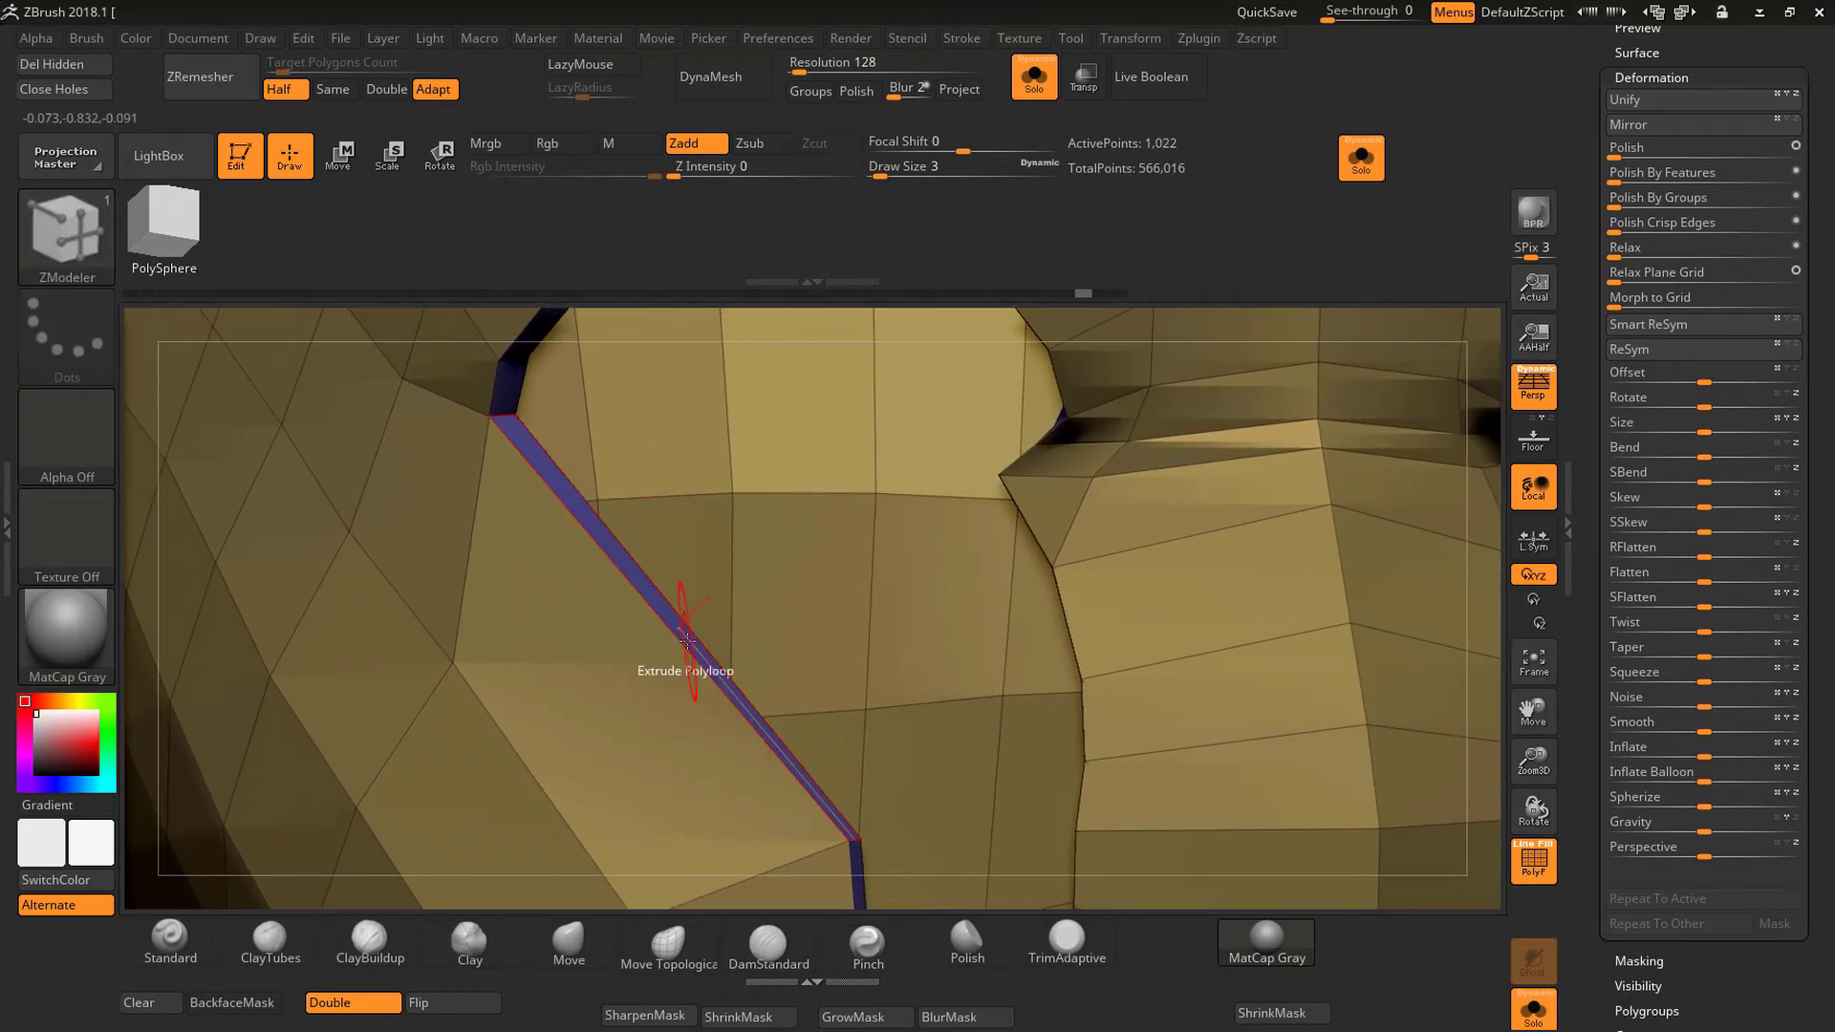
pyautogui.moveTo(690, 635); pyautogui.dragTo(704, 618)
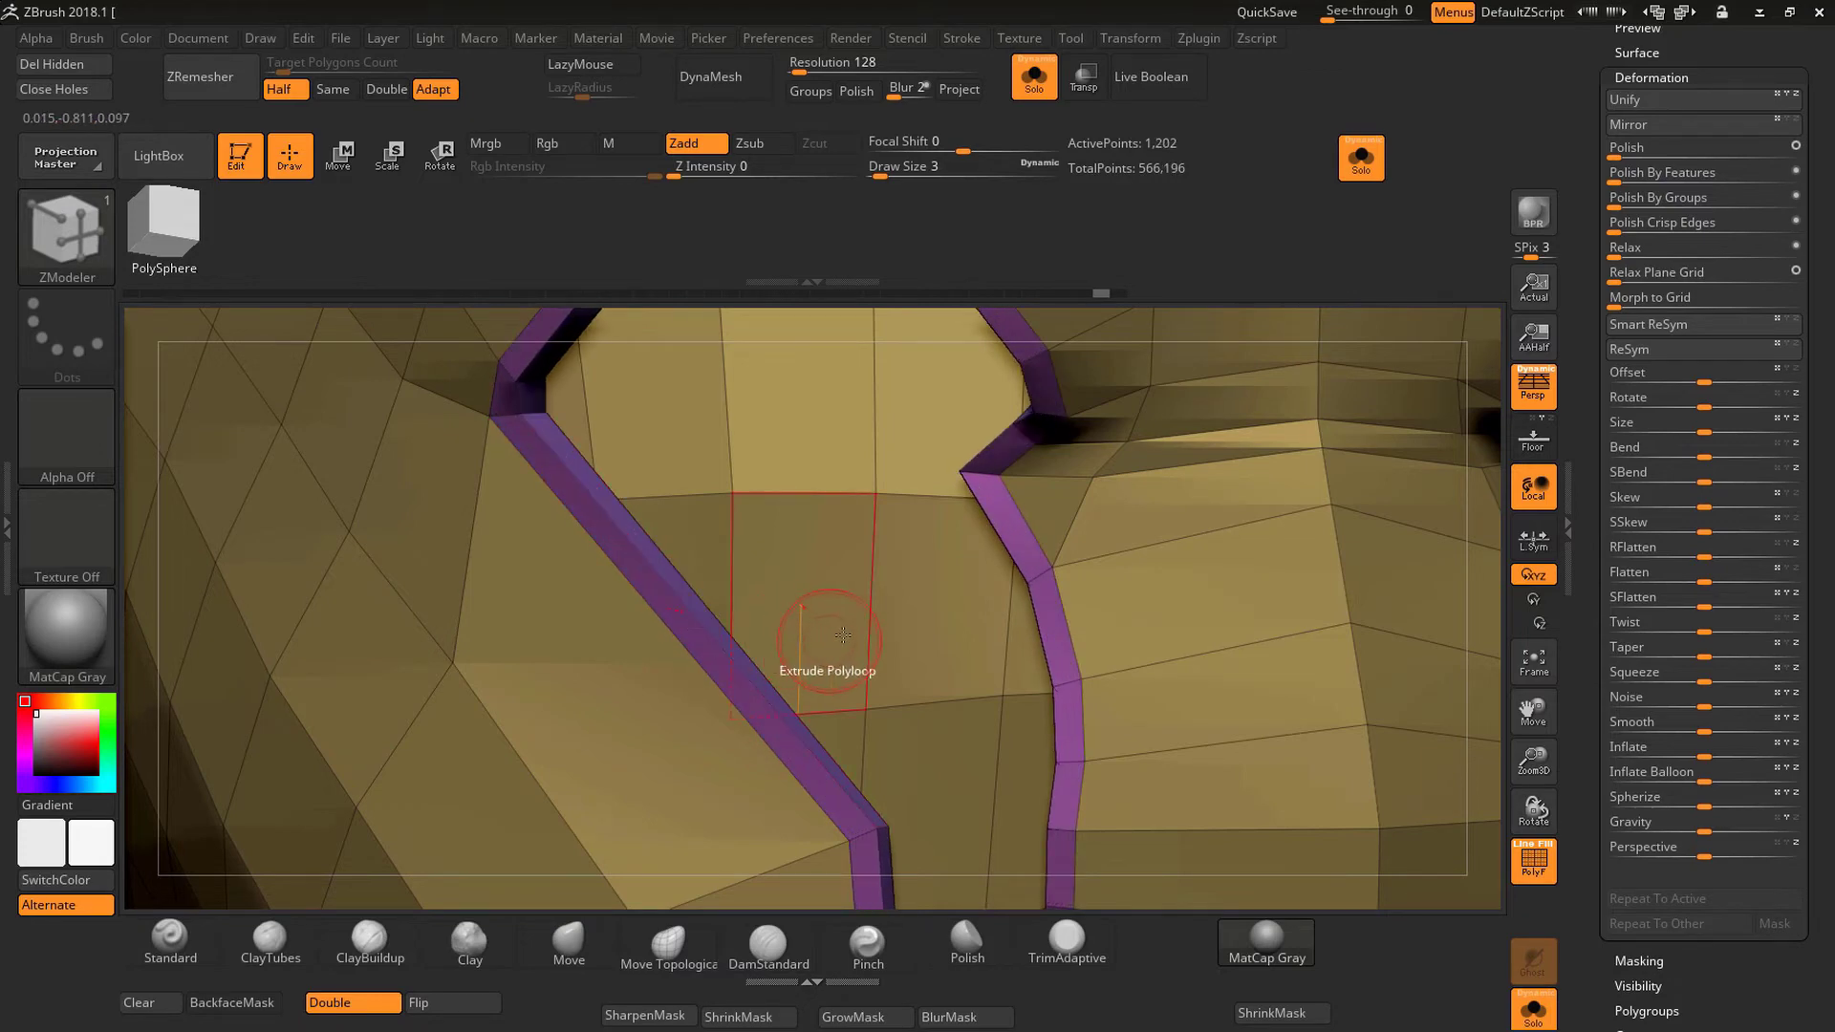
# Step: Merge the whole helmet mesh back into one polygroup with Ctrl+W
pyautogui.moveTo(704, 618)
pyautogui.mouseDown(button='right')
pyautogui.moveTo(984, 622)
pyautogui.moveTo(840, 676)
pyautogui.moveTo(934, 685)
pyautogui.moveTo(308, 624)
pyautogui.mouseUp(button='right')
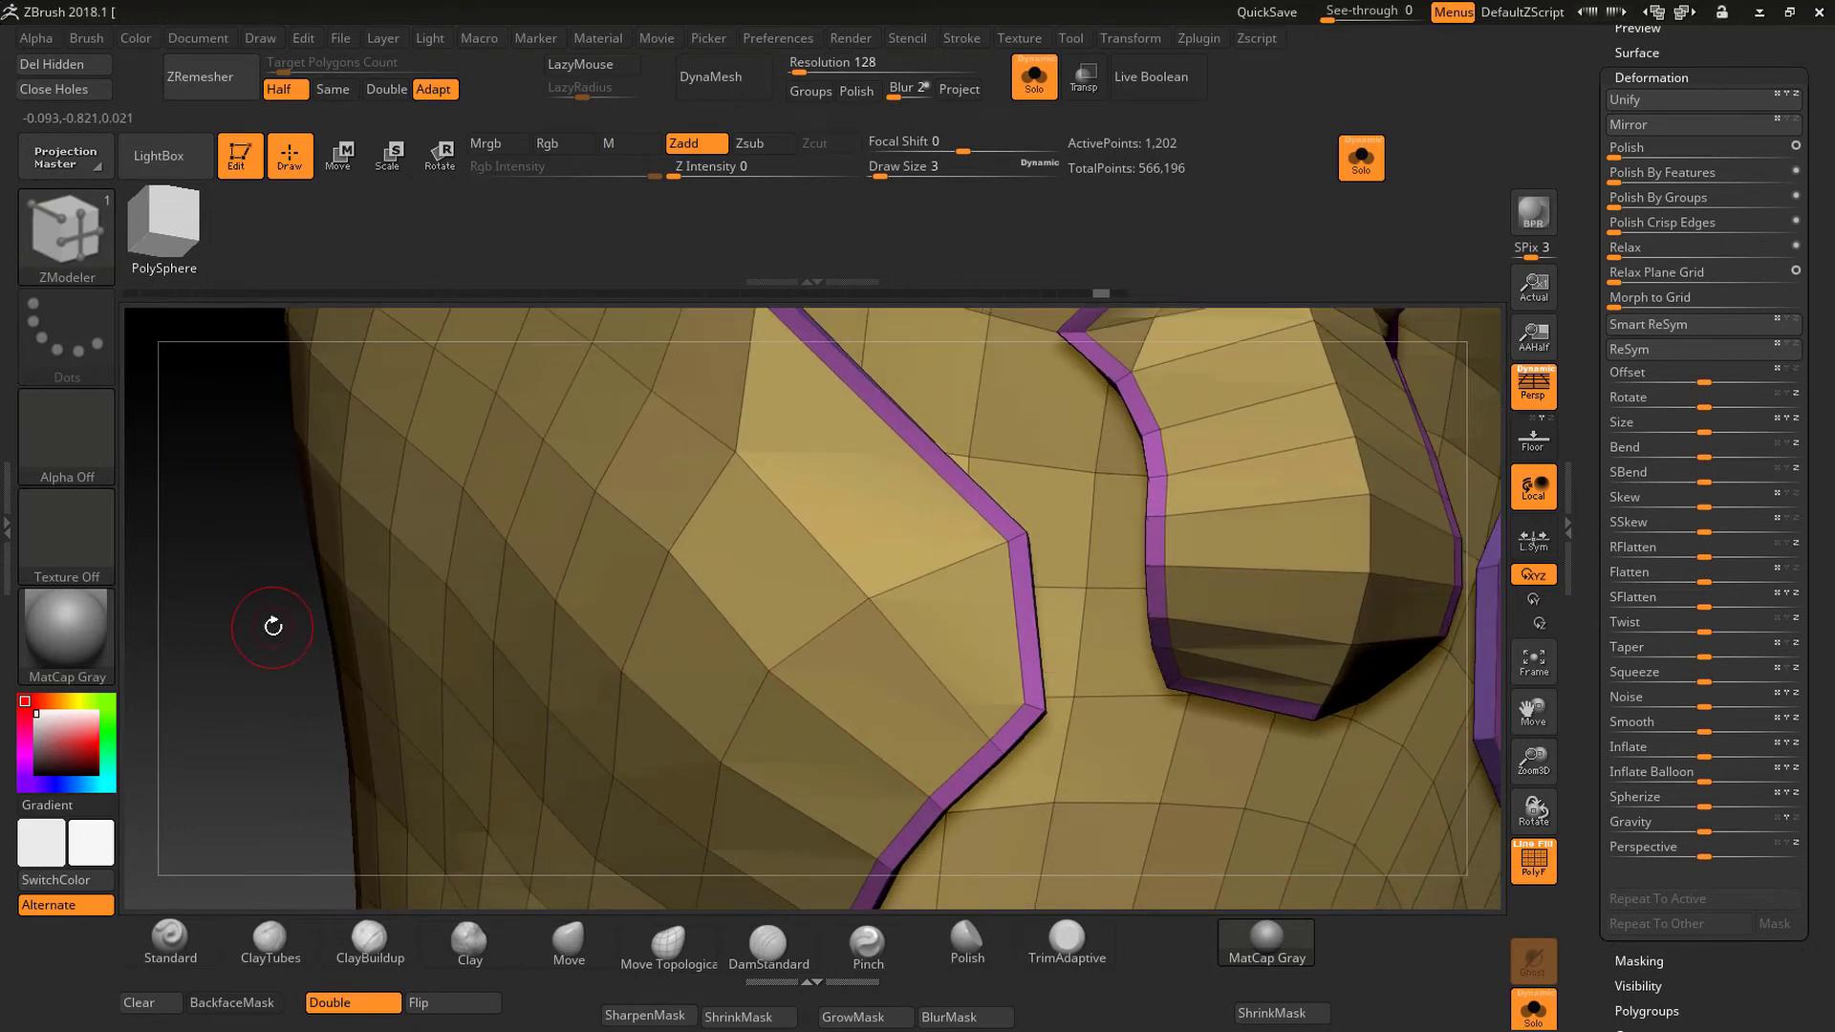
pyautogui.moveTo(909, 656); pyautogui.dragTo(962, 667, button='right')
pyautogui.press('ctrl')
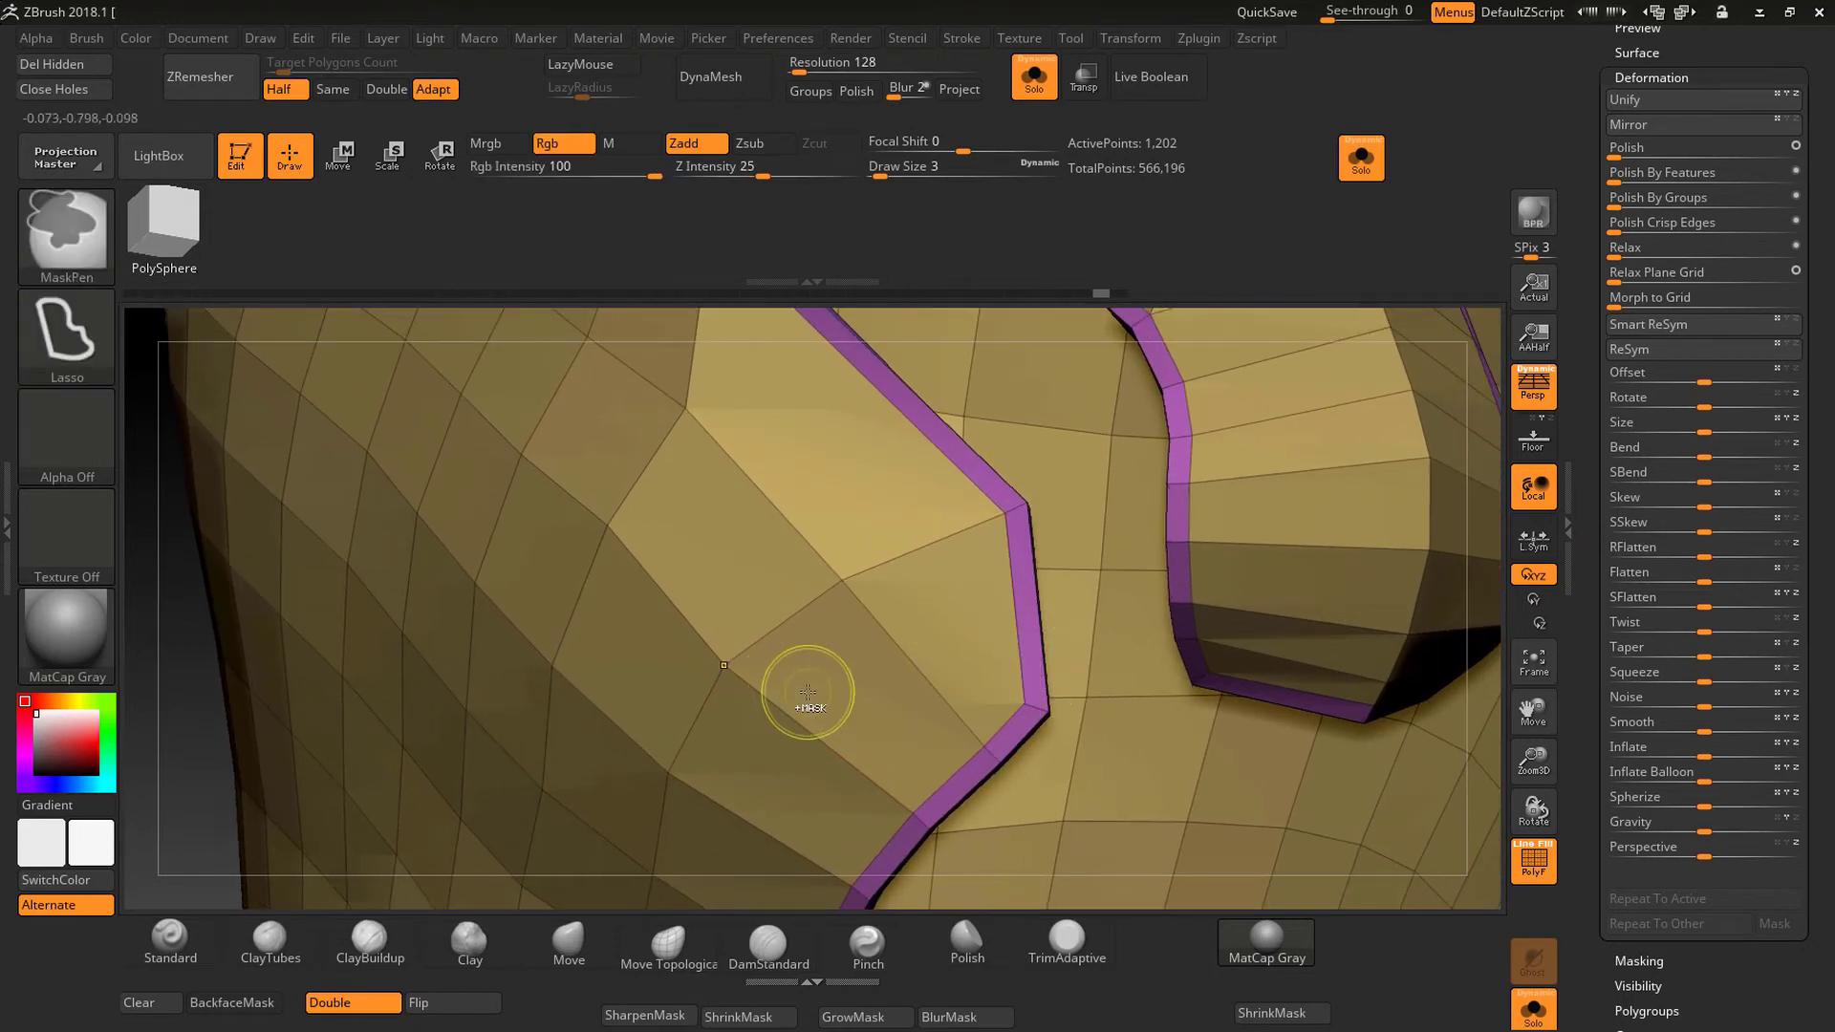
pyautogui.hotkey('ctrl', 'w')
# Step: Give the face-opening border loop its own polygroup using ZModeler PolyGroup Polyloop
pyautogui.moveTo(808, 692); pyautogui.dragTo(1024, 692, button='right')
pyautogui.press('b')
pyautogui.press('z')
pyautogui.press('m')
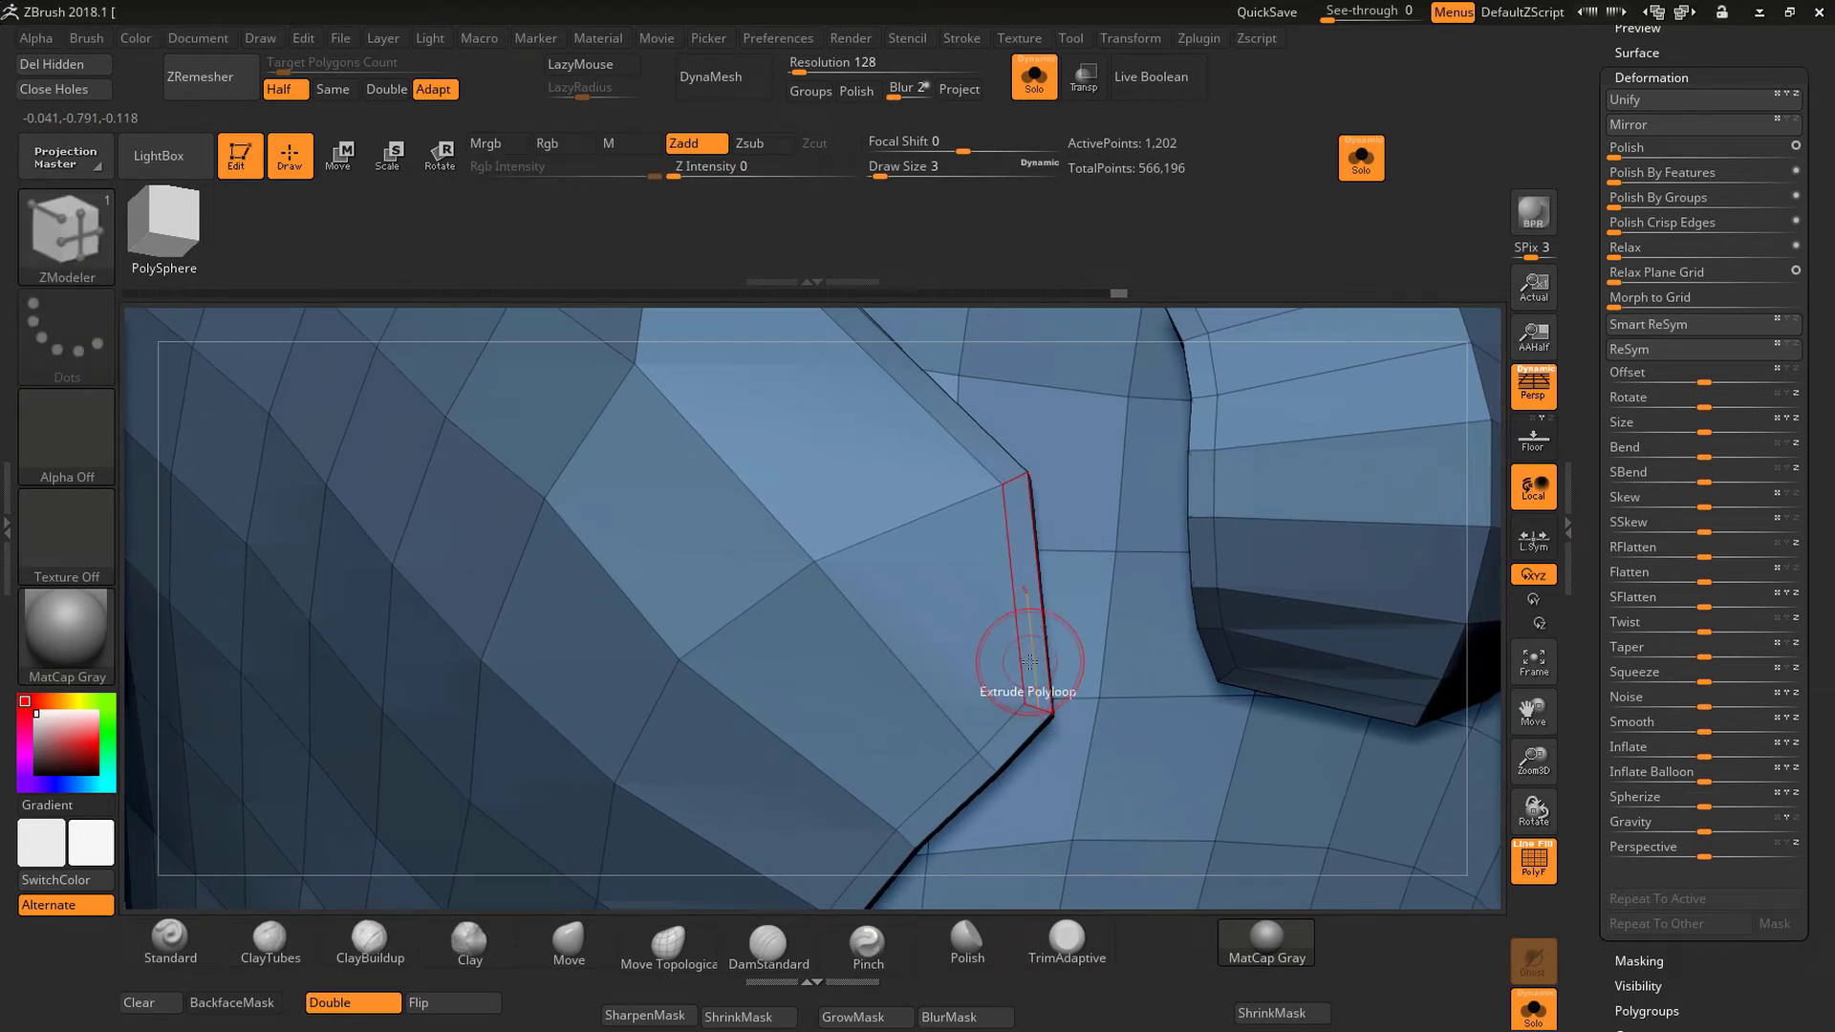
pyautogui.press('space')
pyautogui.click(976, 378)
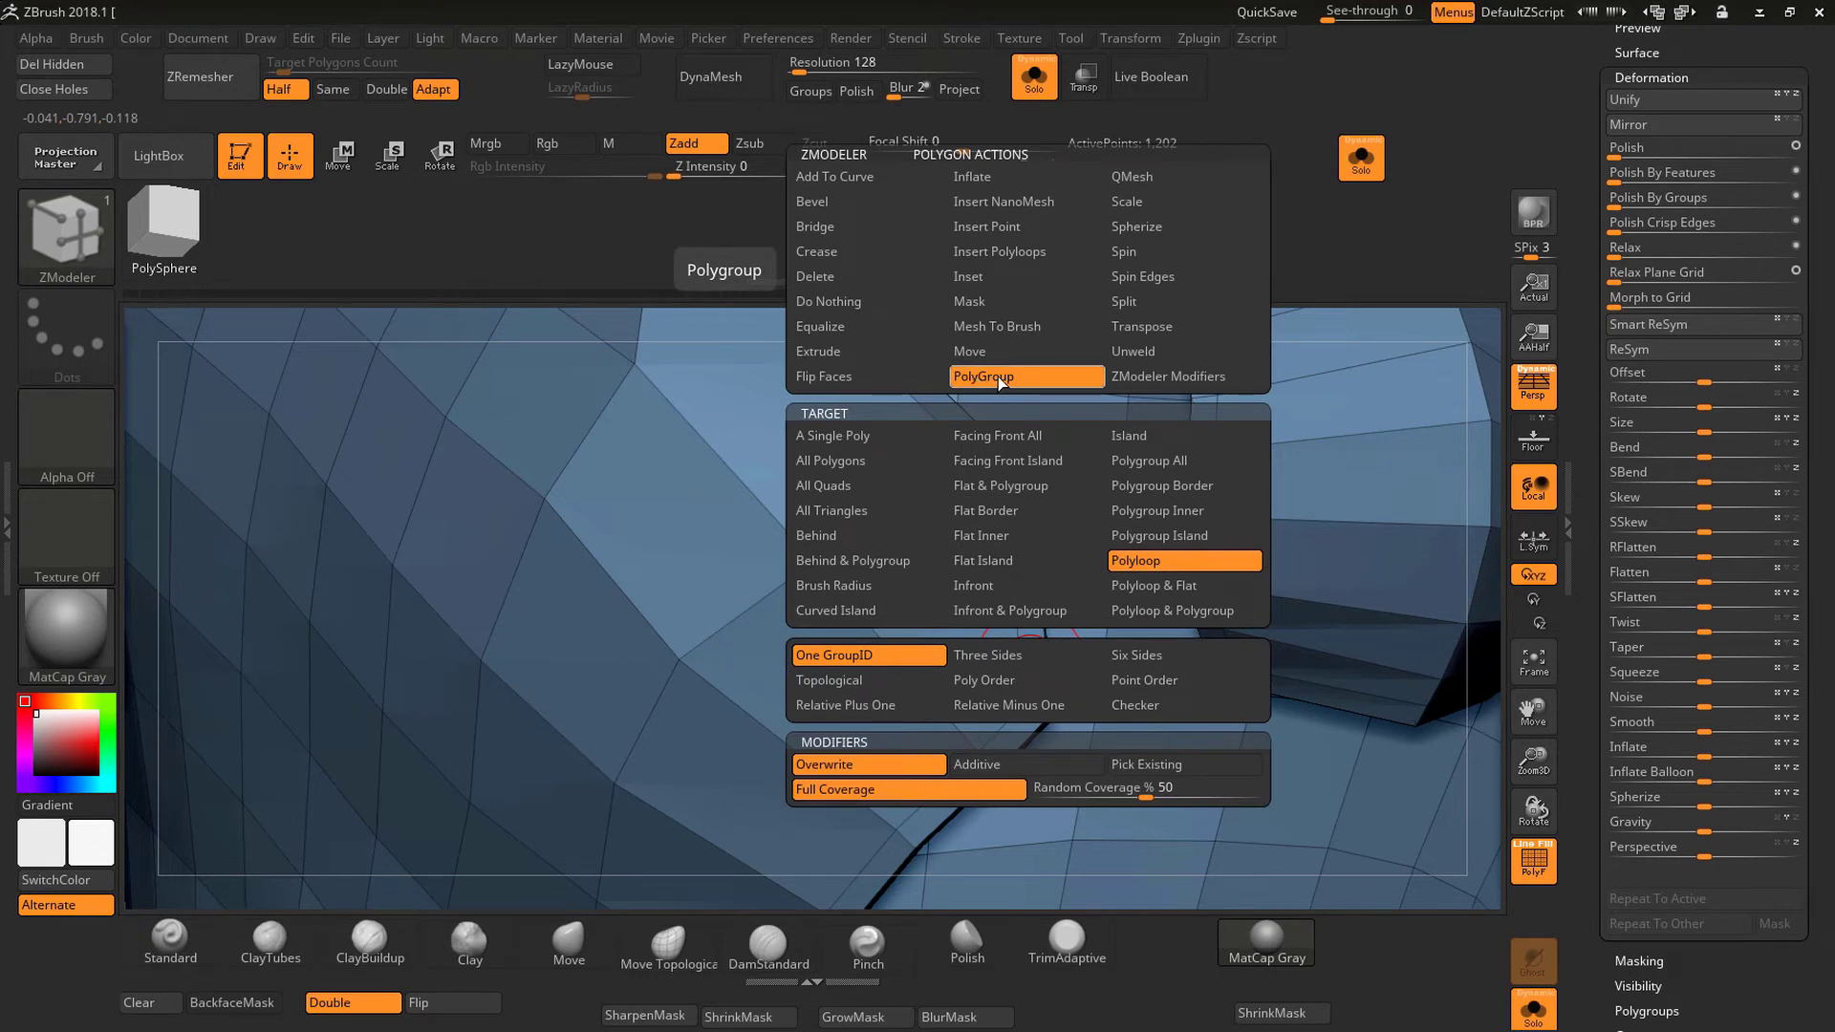
pyautogui.click(1137, 561)
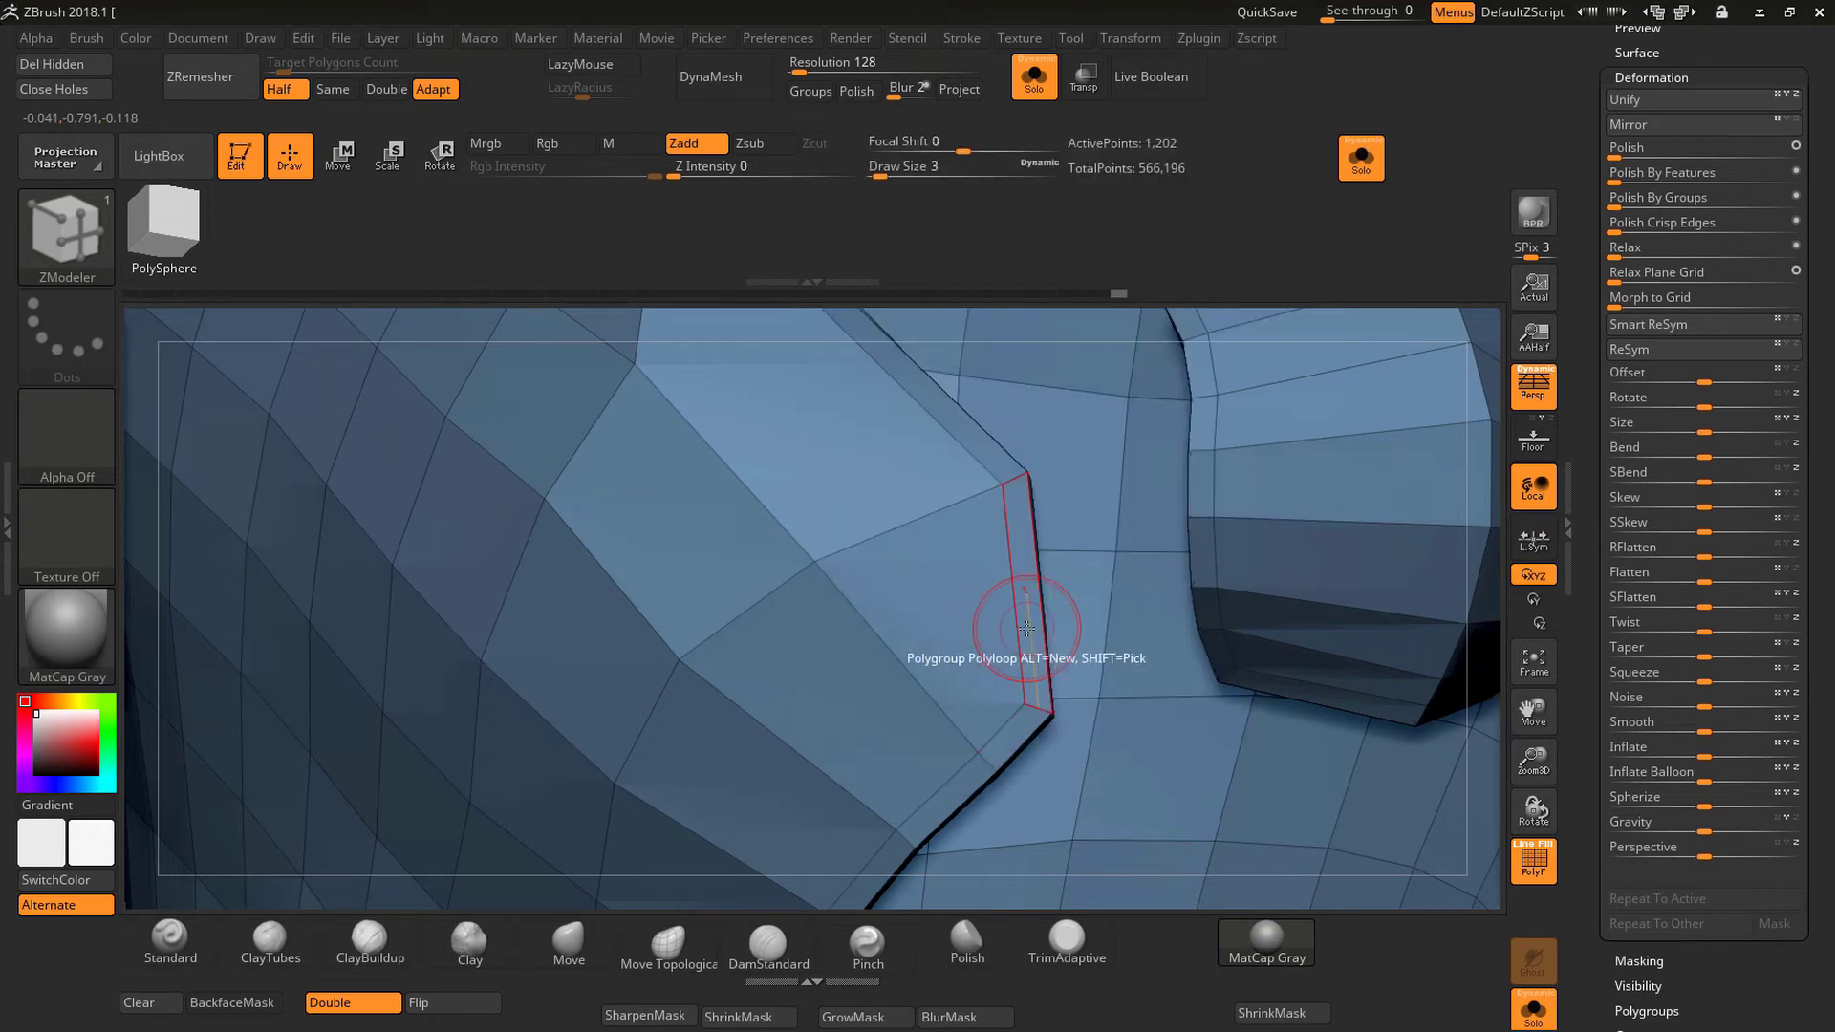
pyautogui.click(1021, 629)
# Step: Extrude the purple border strip further, bringing the helmet to 1,382 points
pyautogui.moveTo(1021, 629)
pyautogui.keyDown('ctrl'); pyautogui.mouseDown(button='right')
pyautogui.moveTo(1135, 595)
pyautogui.moveTo(1140, 575)
pyautogui.moveTo(1087, 676)
pyautogui.moveTo(1025, 671)
pyautogui.mouseUp(button='right'); pyautogui.keyUp('ctrl')
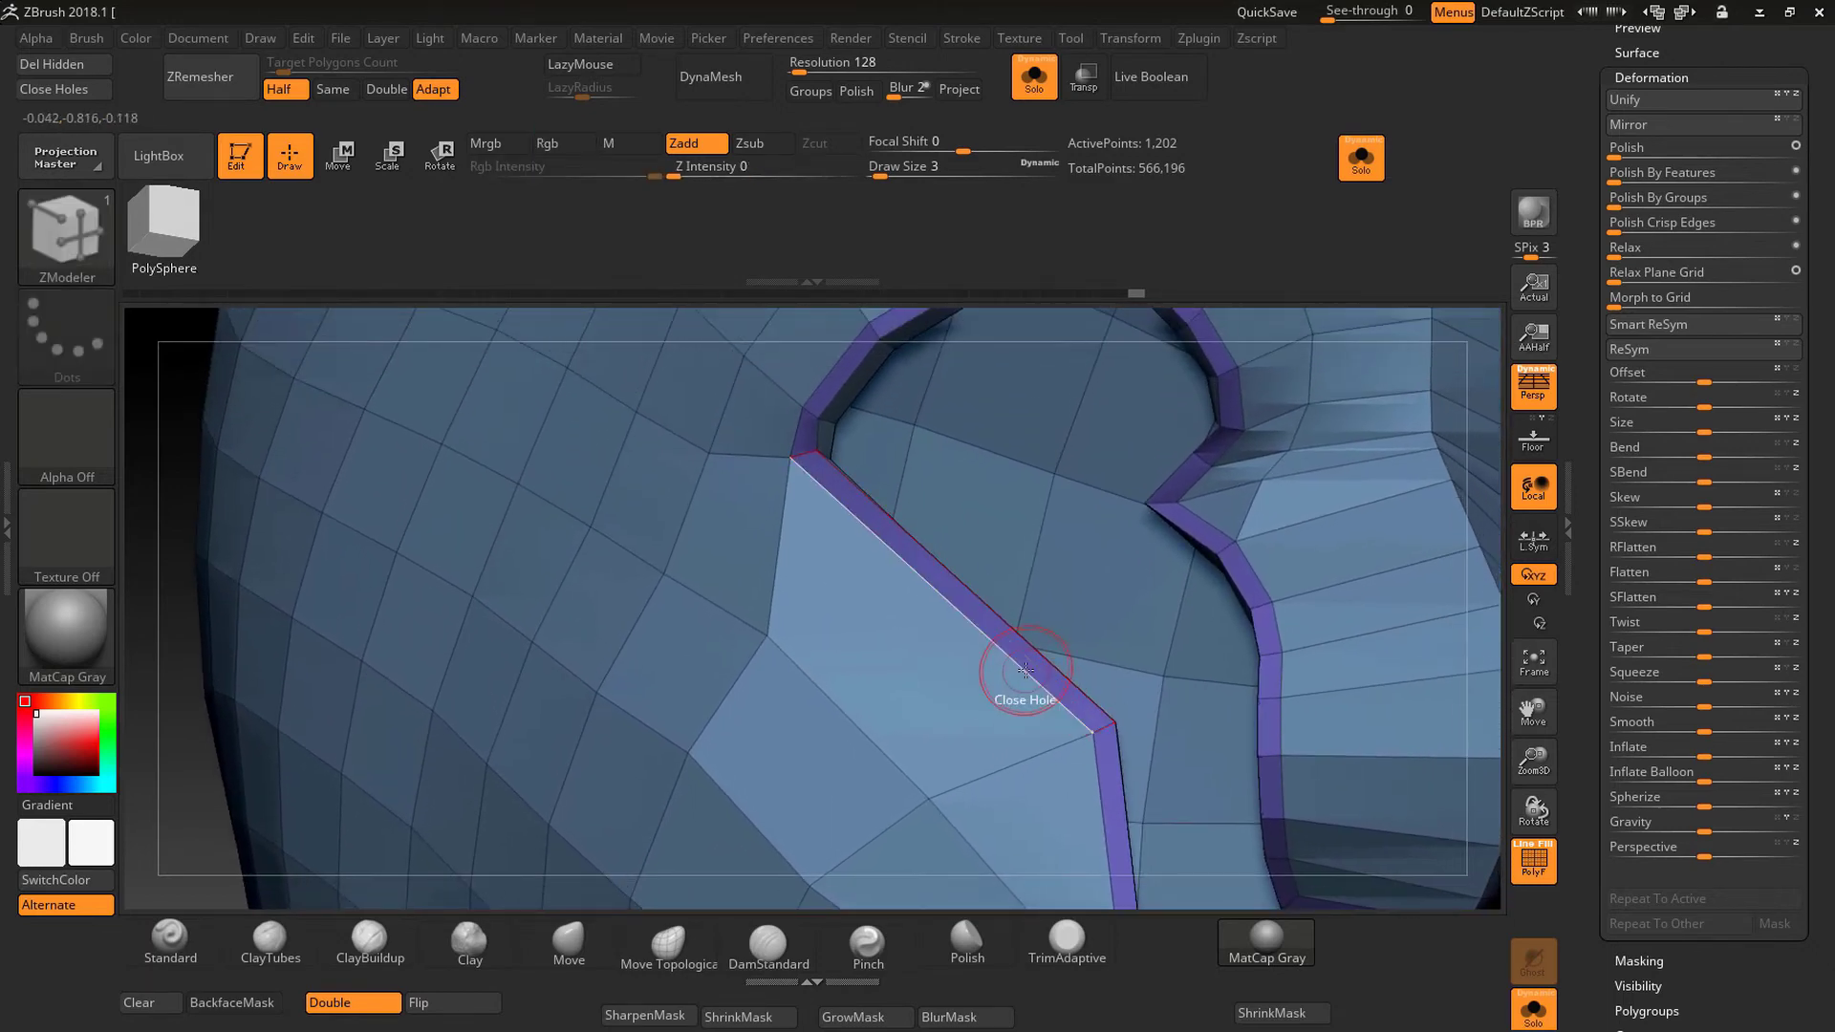
pyautogui.press('space')
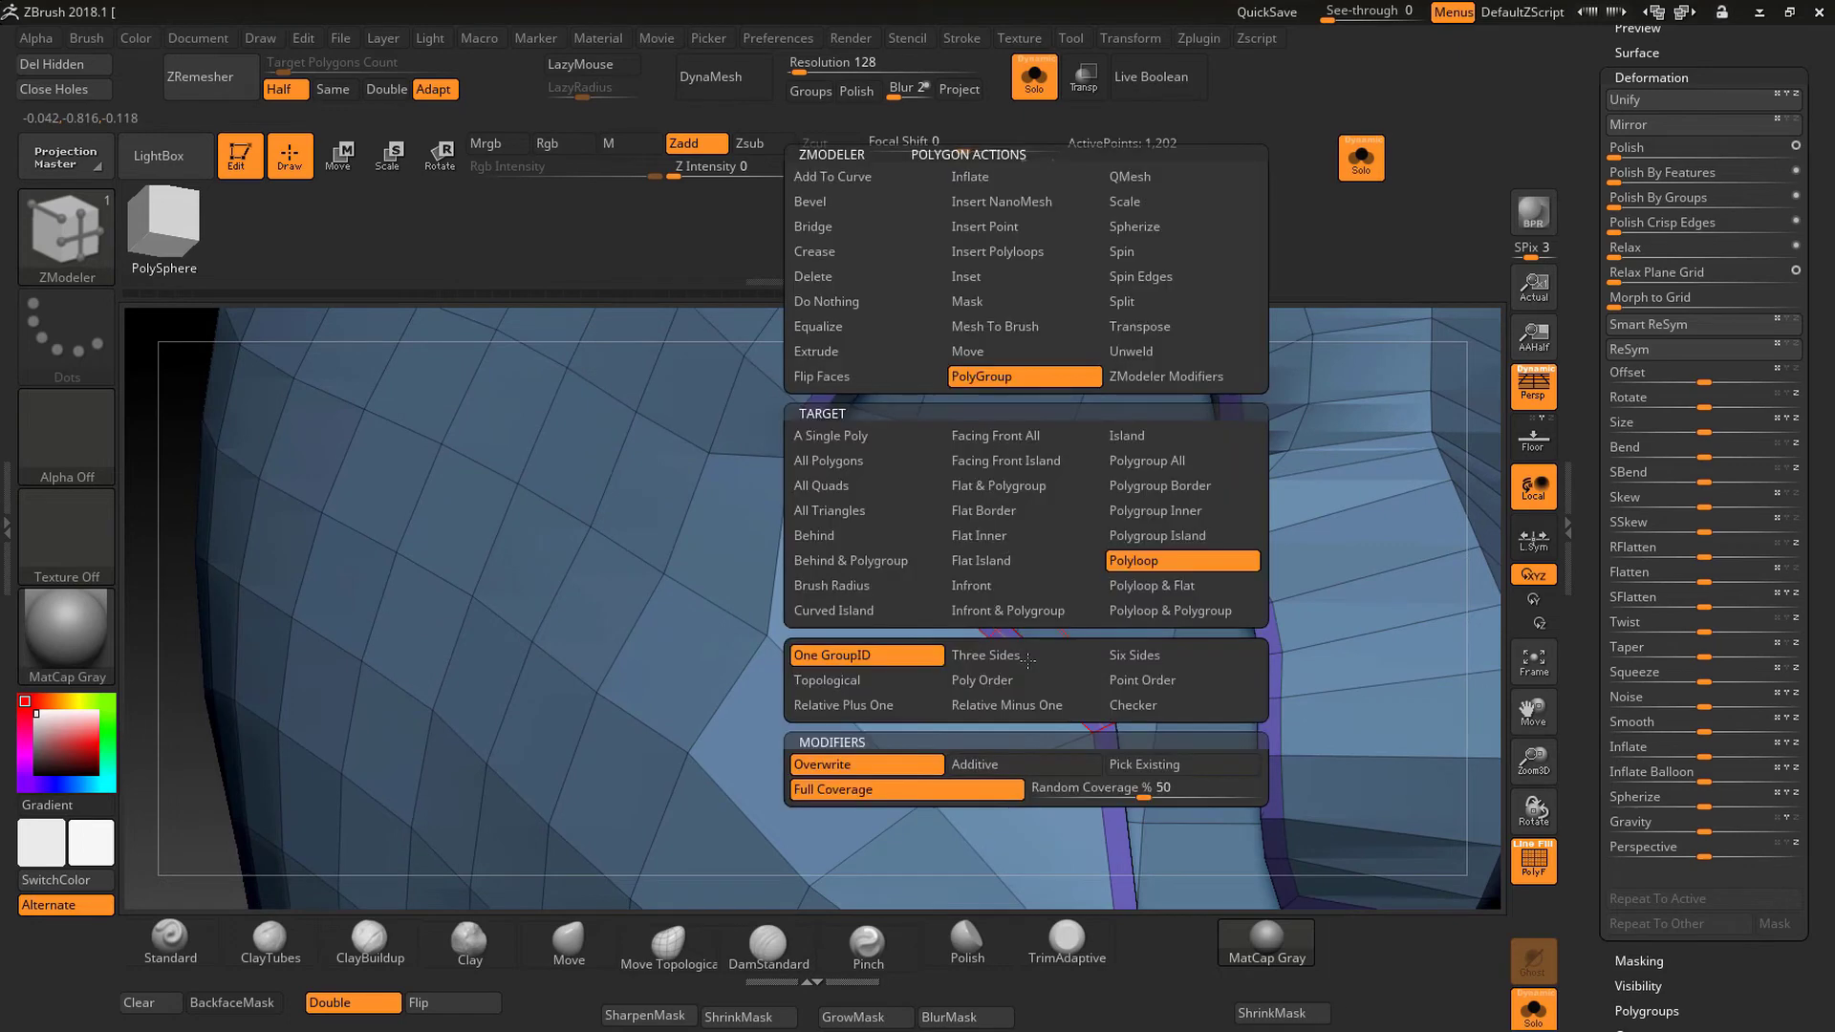
pyautogui.click(849, 352)
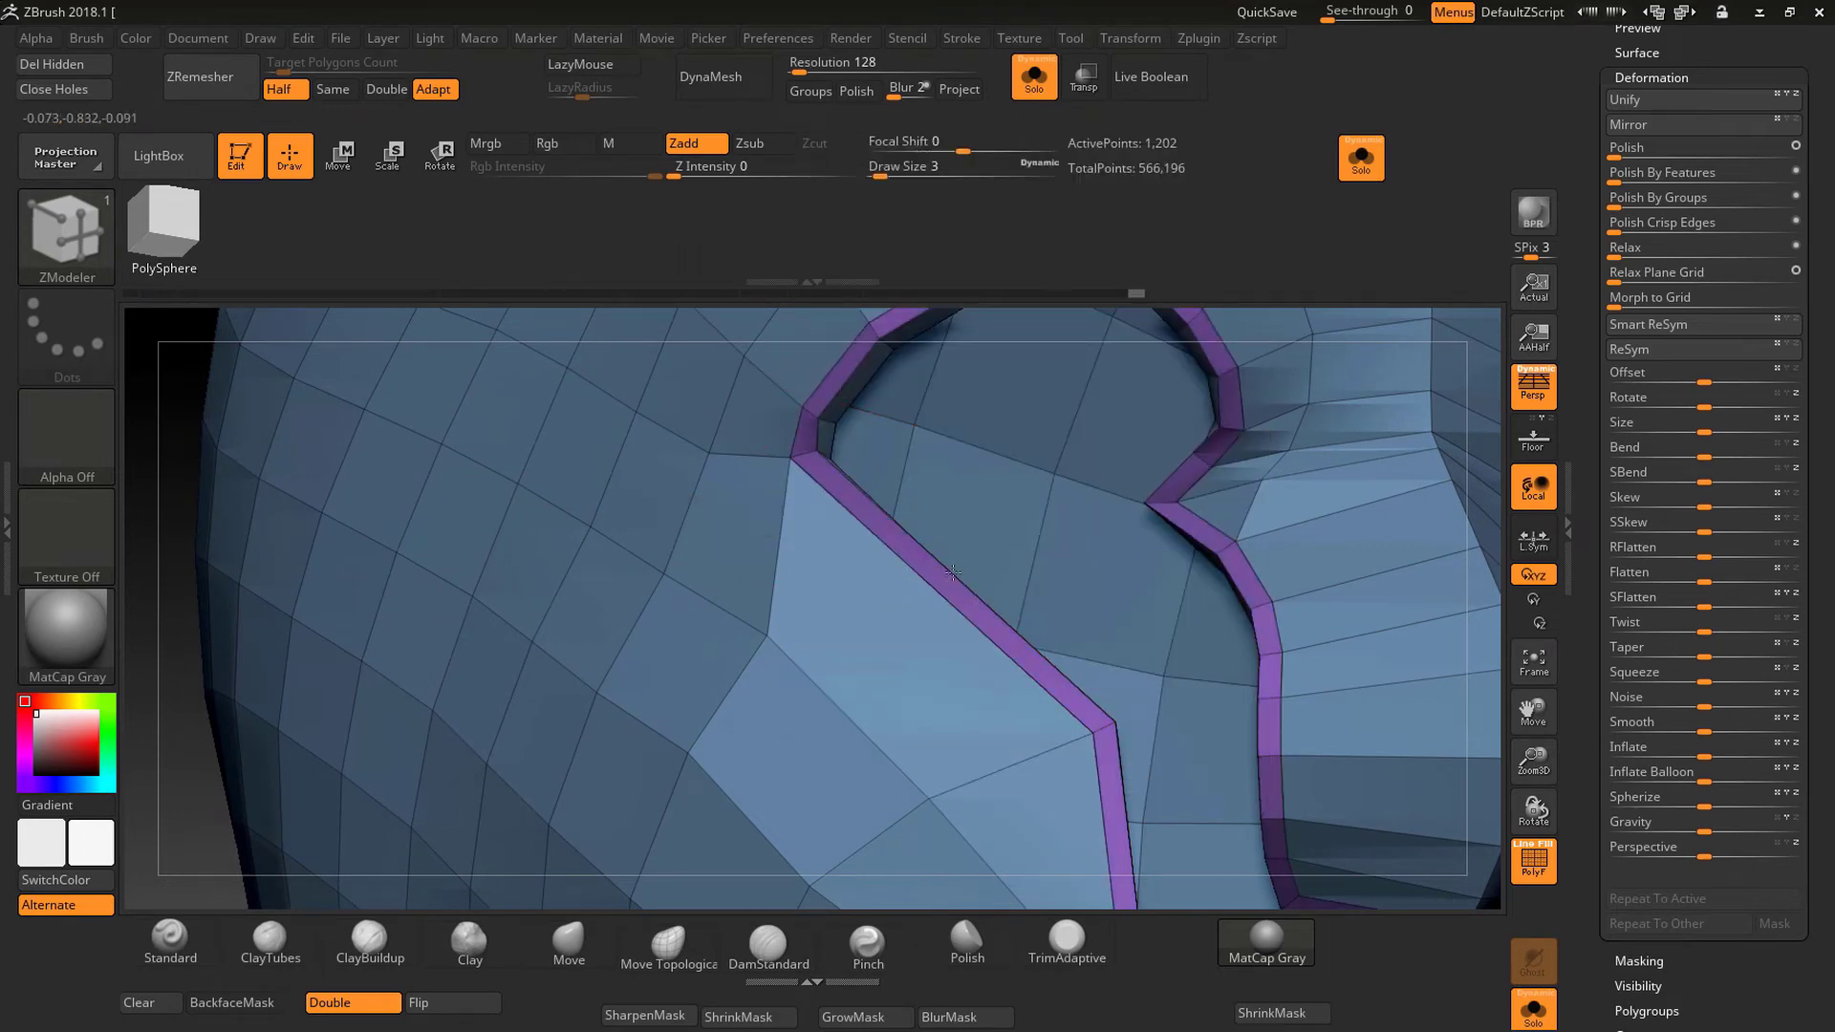
pyautogui.moveTo(953, 571); pyautogui.dragTo(941, 493)
pyautogui.moveTo(944, 574)
pyautogui.mouseDown(button='right')
pyautogui.moveTo(985, 527)
pyautogui.moveTo(1180, 422)
pyautogui.mouseUp(button='right')
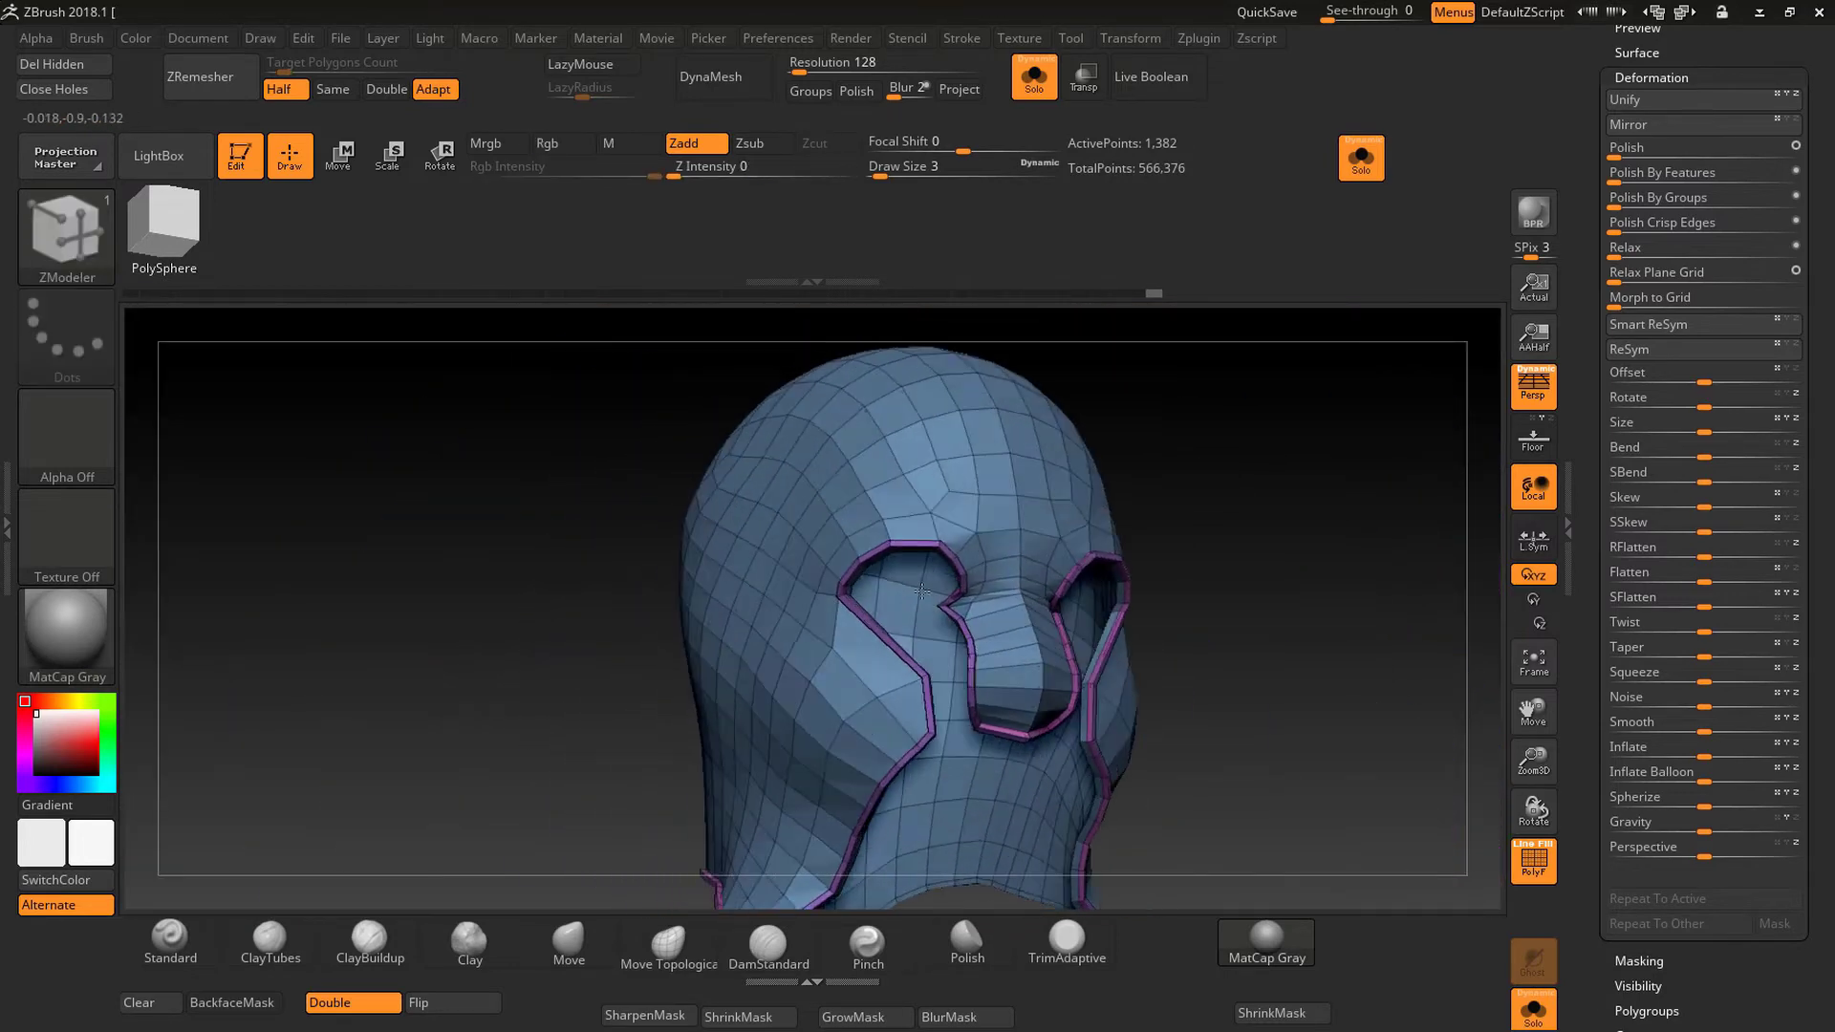
# Step: Subdivide the helmet three times to 88,386 points, turn off PolyF, and orbit to inspect
pyautogui.press('ctrl')
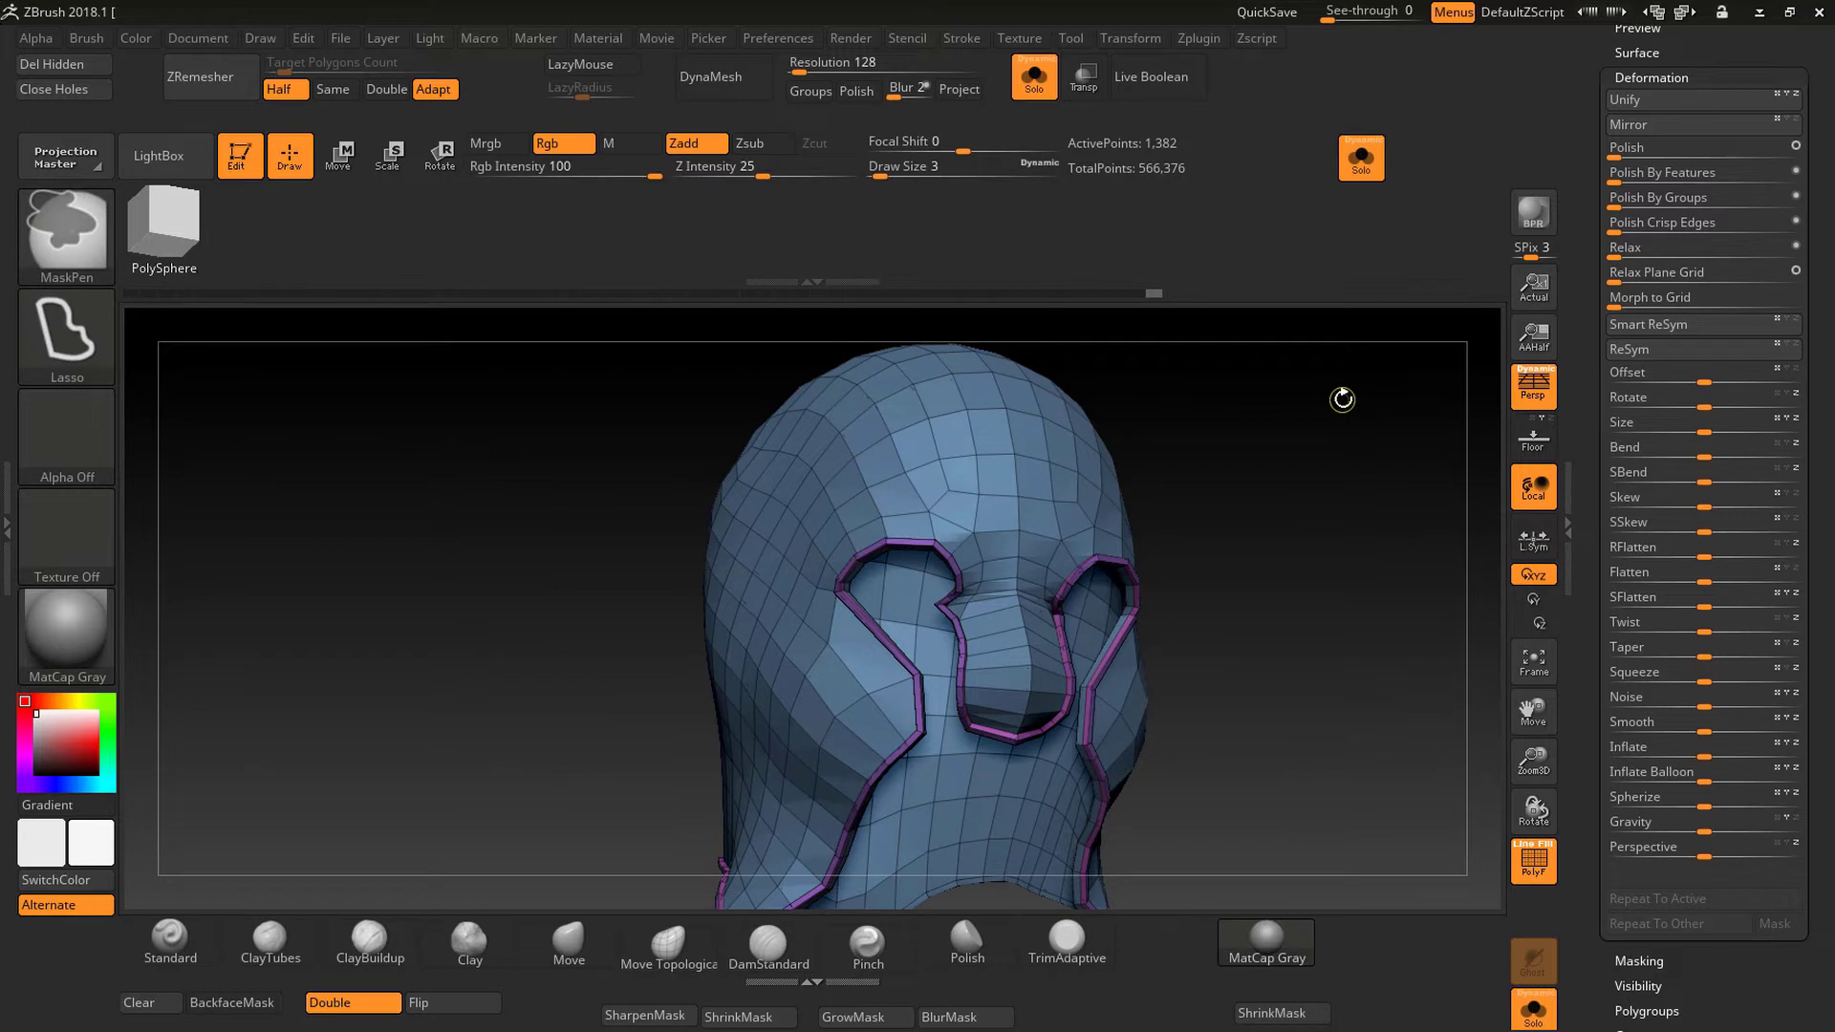
pyautogui.hotkey('ctrl', 'd')
pyautogui.hotkey('ctrl', 'd')
pyautogui.hotkey('ctrl', 'd')
pyautogui.click(1535, 861)
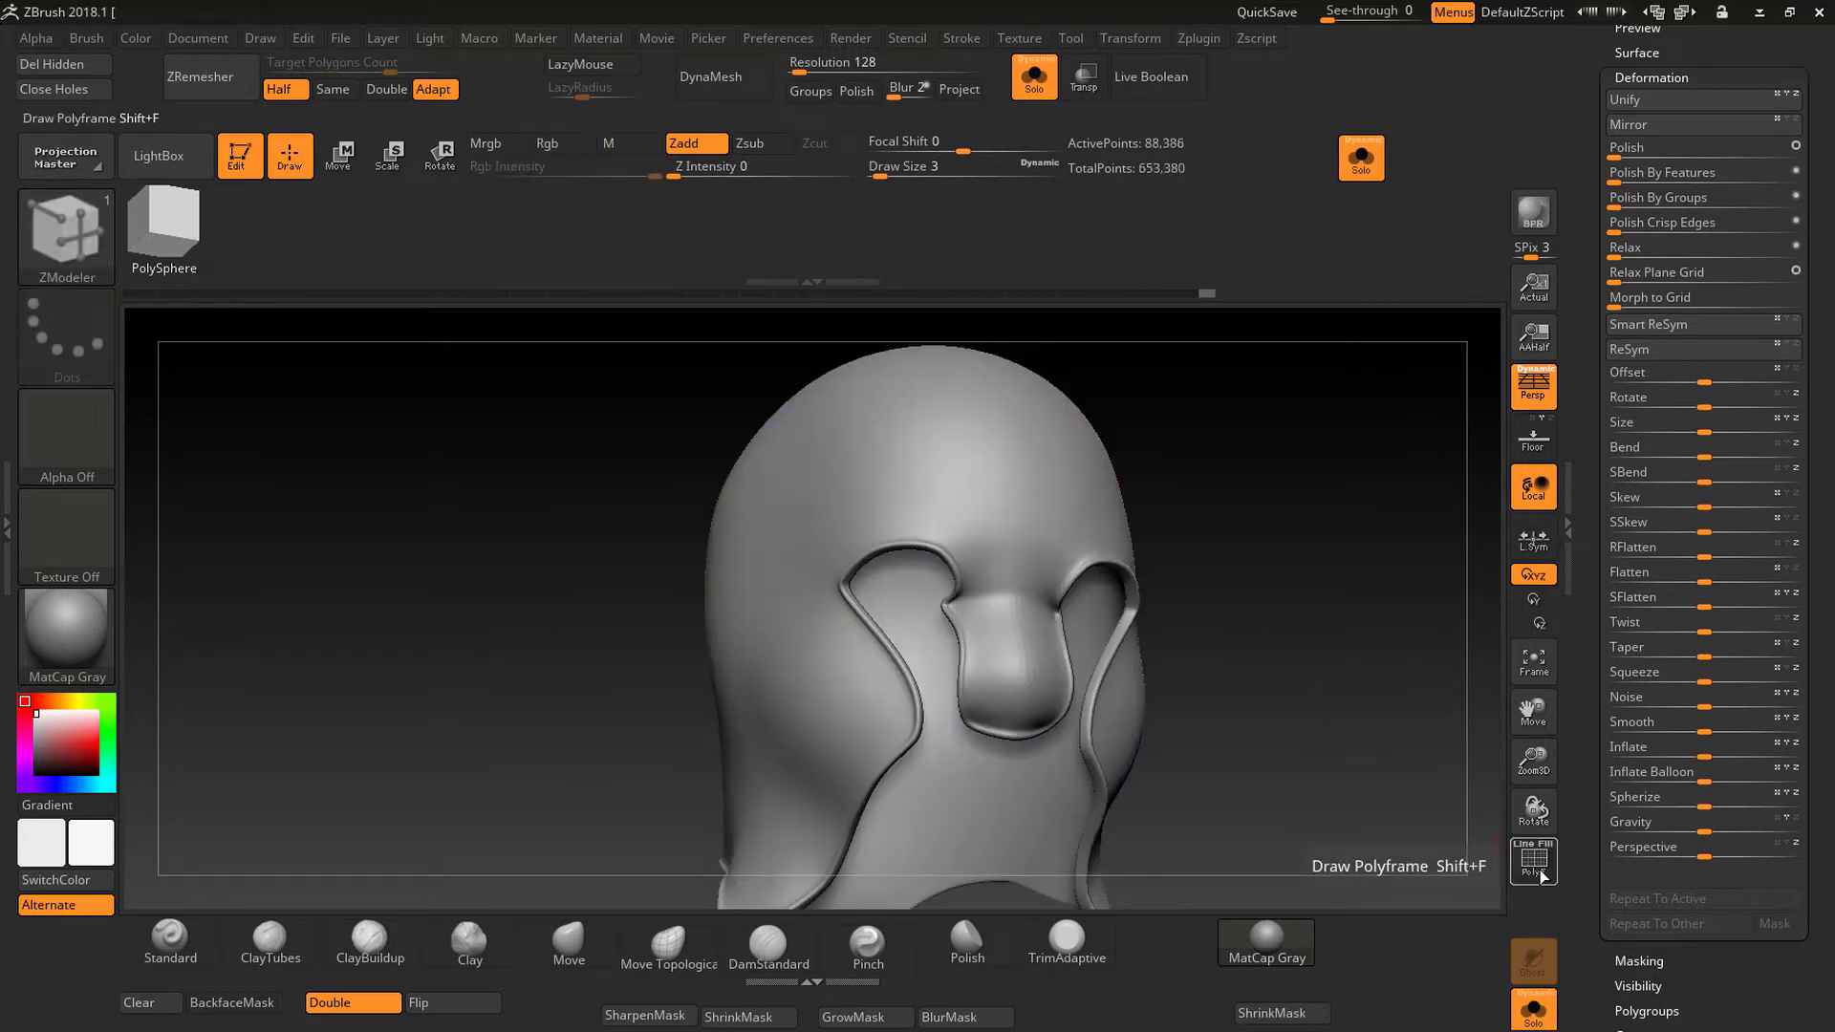
pyautogui.keyDown('shift'); pyautogui.moveTo(1258, 669); pyautogui.dragTo(1217, 689, button='right'); pyautogui.keyUp('shift')
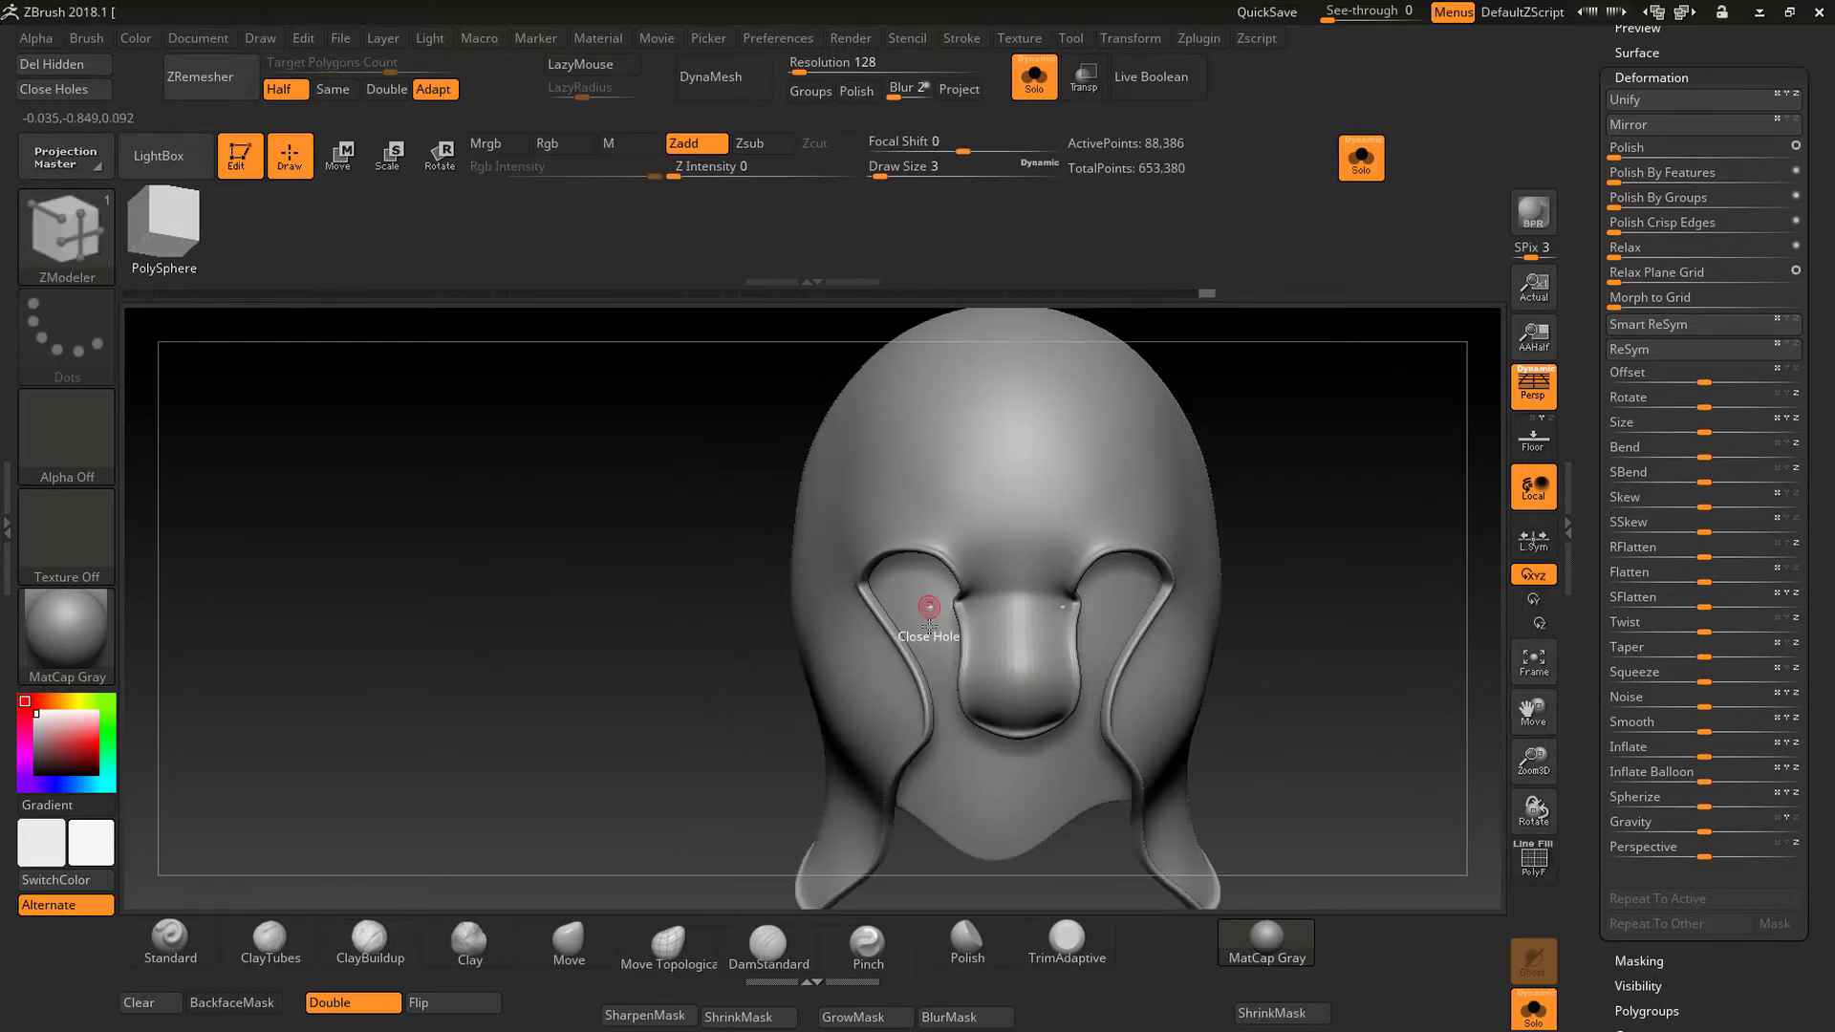
pyautogui.moveTo(934, 615)
pyautogui.keyDown('alt'); pyautogui.mouseDown(button='right')
pyautogui.moveTo(918, 507)
pyautogui.moveTo(965, 595)
pyautogui.moveTo(1003, 591)
pyautogui.mouseUp(button='right'); pyautogui.keyUp('alt')
pyautogui.moveTo(849, 498)
pyautogui.mouseDown(button='right')
pyautogui.moveTo(957, 576)
pyautogui.moveTo(1109, 606)
pyautogui.moveTo(1327, 431)
pyautogui.mouseUp(button='right')
pyautogui.rightClick(1110, 606)
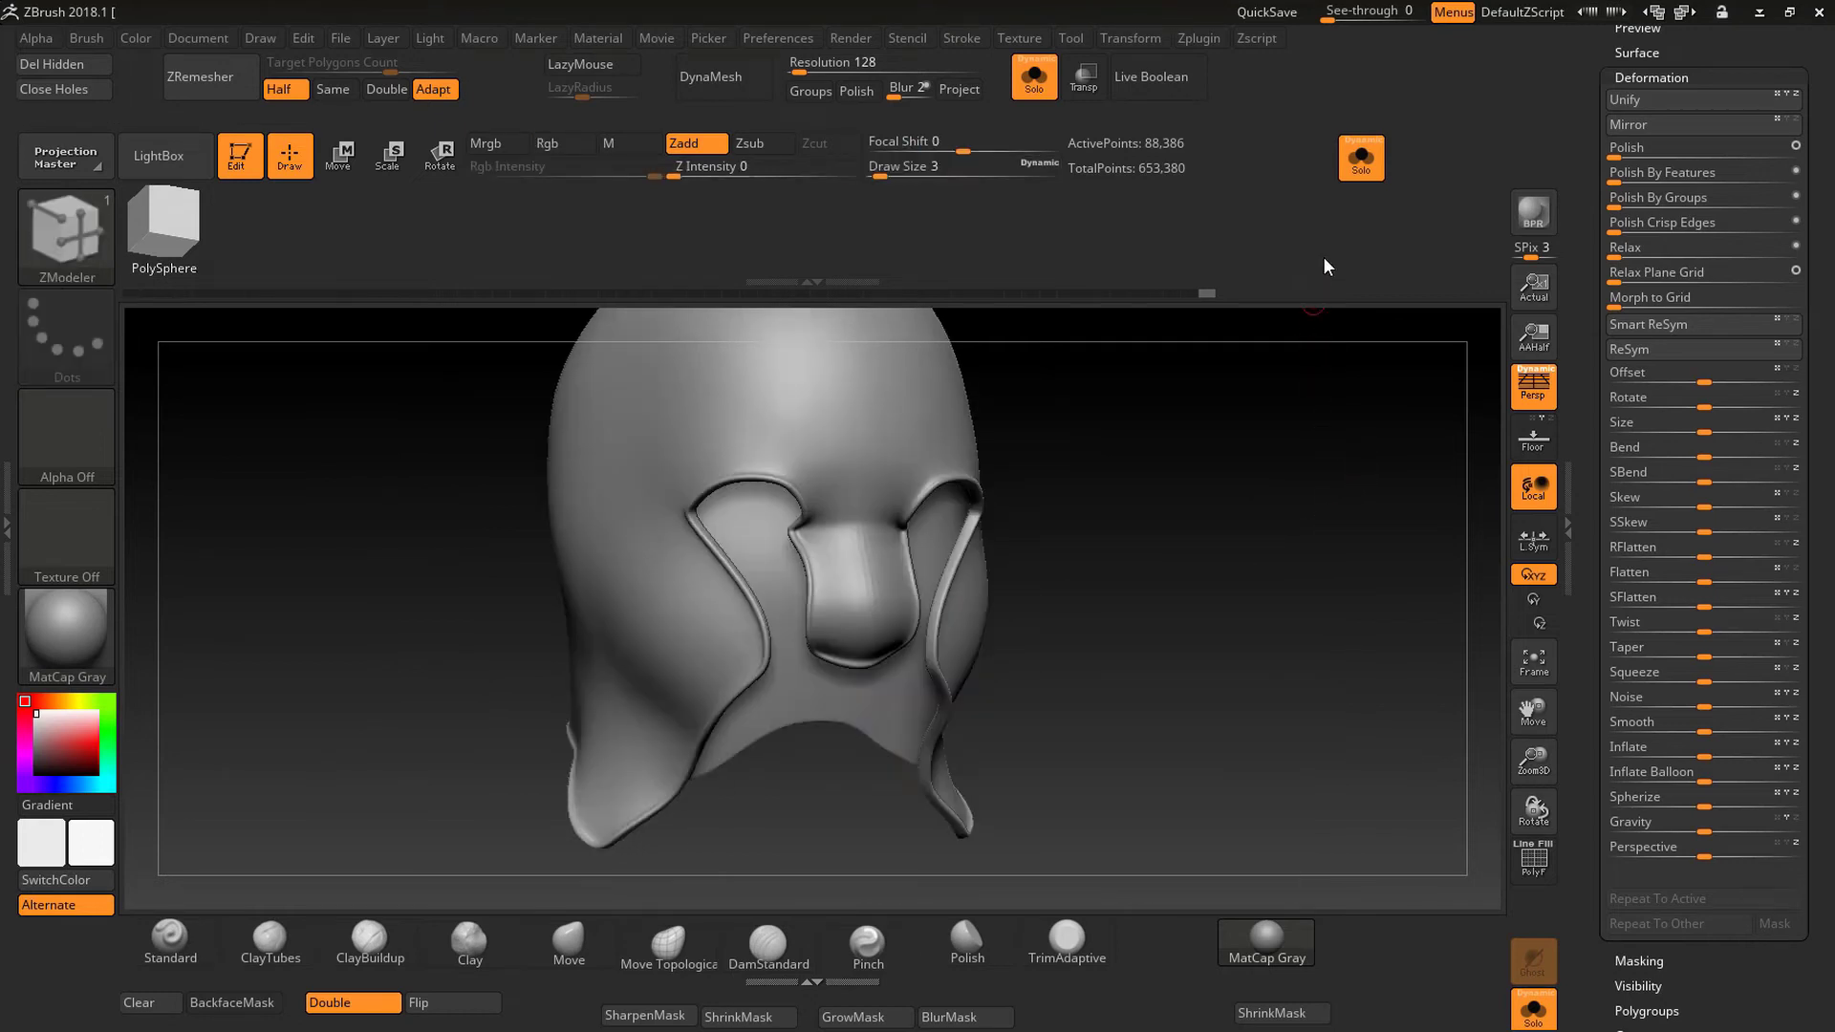
pyautogui.moveTo(1183, 401); pyautogui.dragTo(1204, 478, button='right')
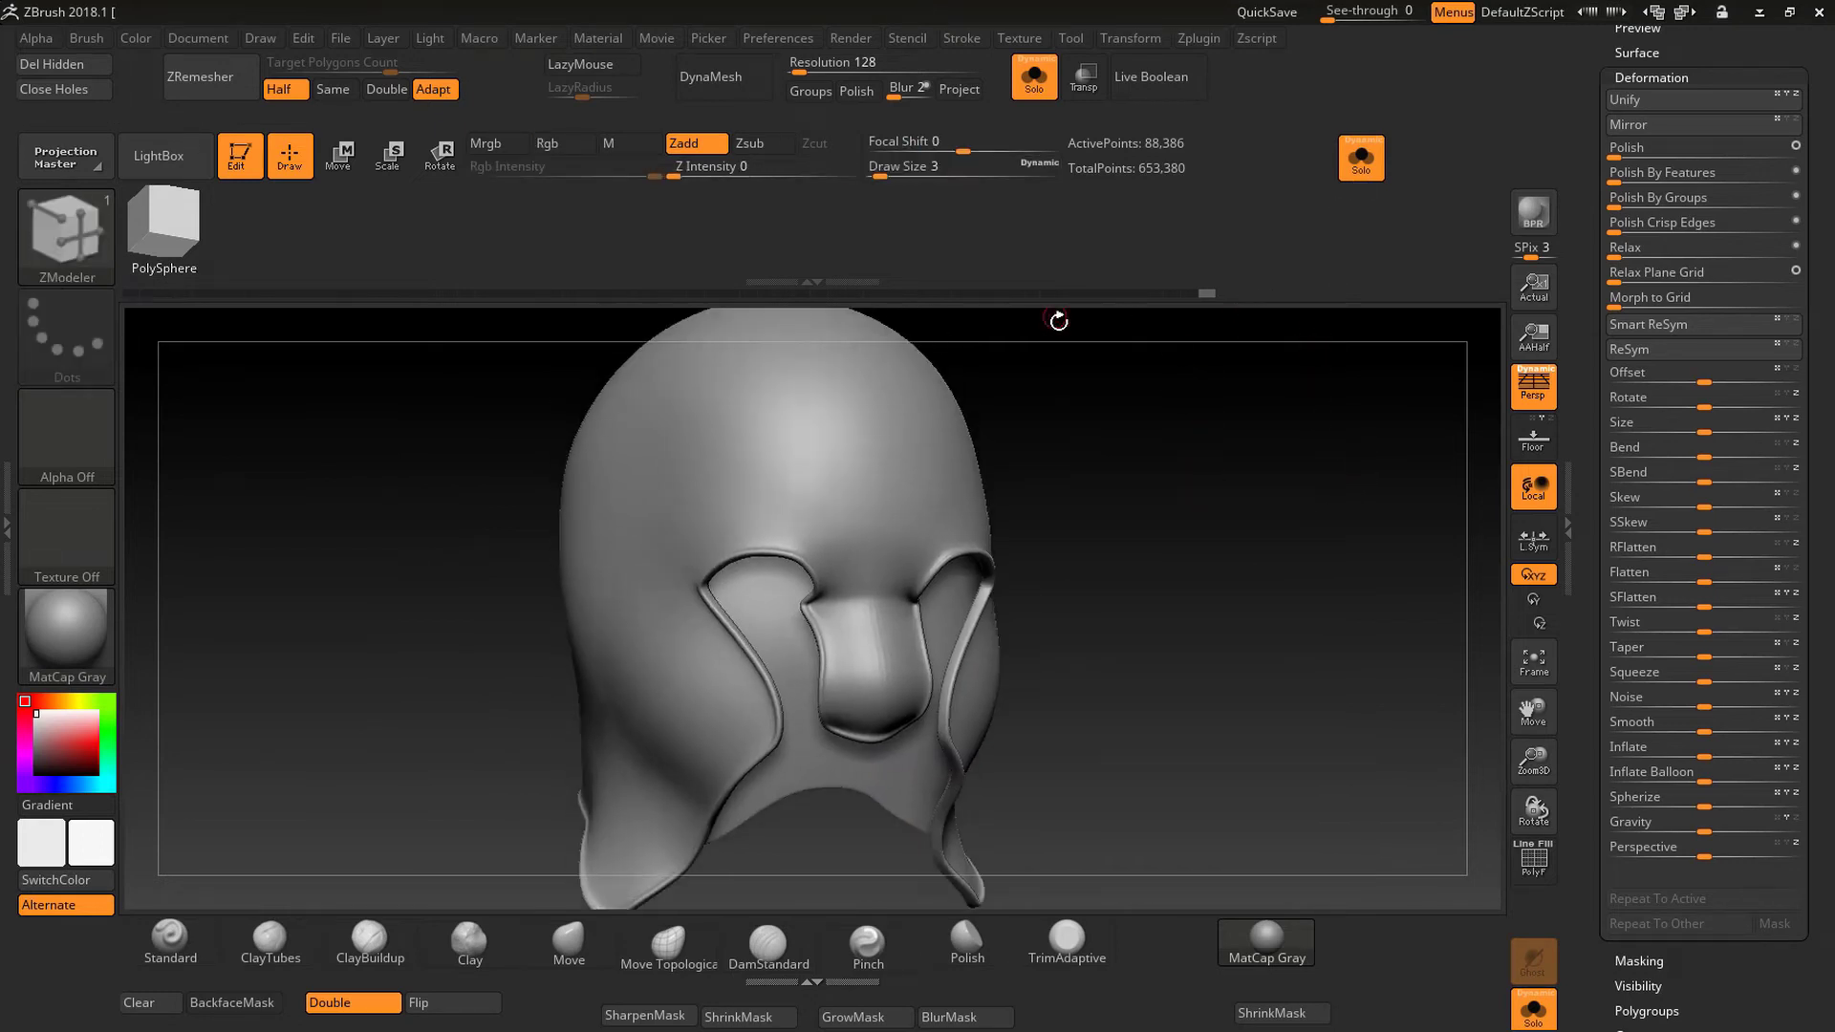
pyautogui.moveTo(1824, 183); pyautogui.dragTo(1804, 330)
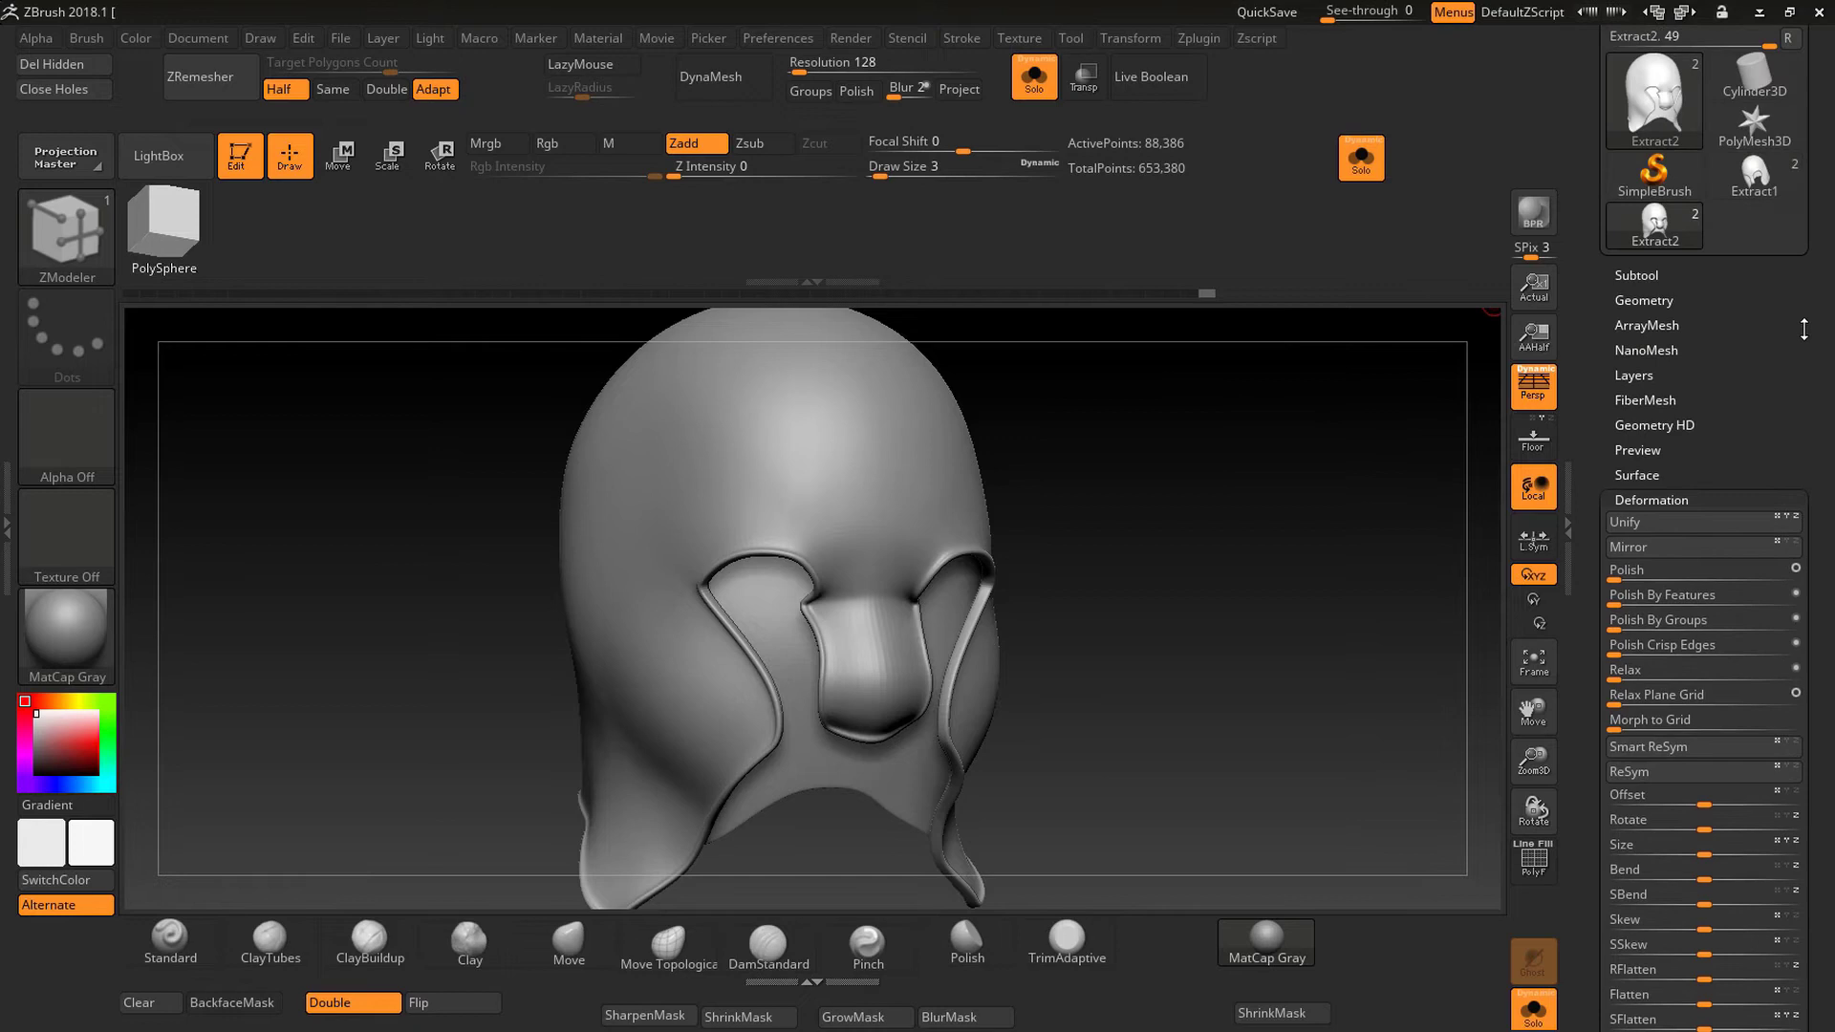
# Step: Drop the helmet to SDiv 1 and delete its higher subdivision levels
pyautogui.click(1644, 300)
pyautogui.moveTo(1672, 346); pyautogui.dragTo(1558, 388)
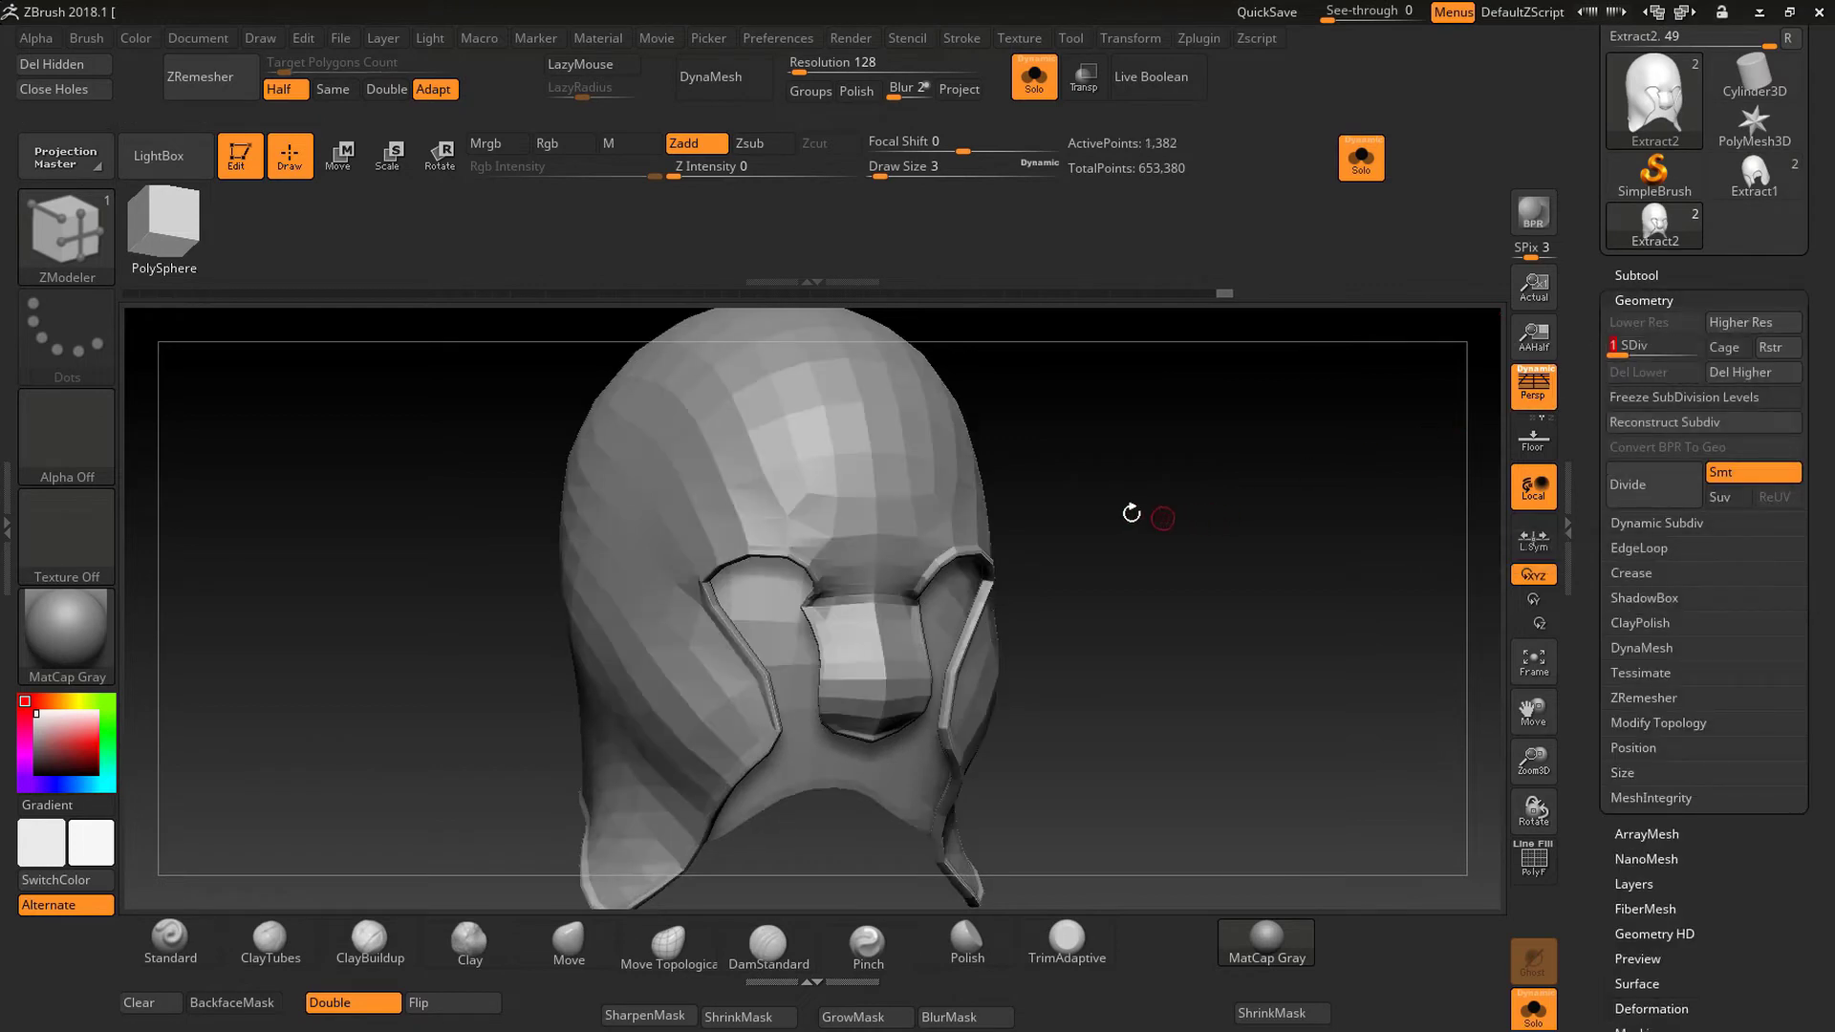
pyautogui.moveTo(1132, 513); pyautogui.dragTo(1144, 512)
pyautogui.click(1717, 374)
pyautogui.moveTo(1466, 512); pyautogui.dragTo(918, 629)
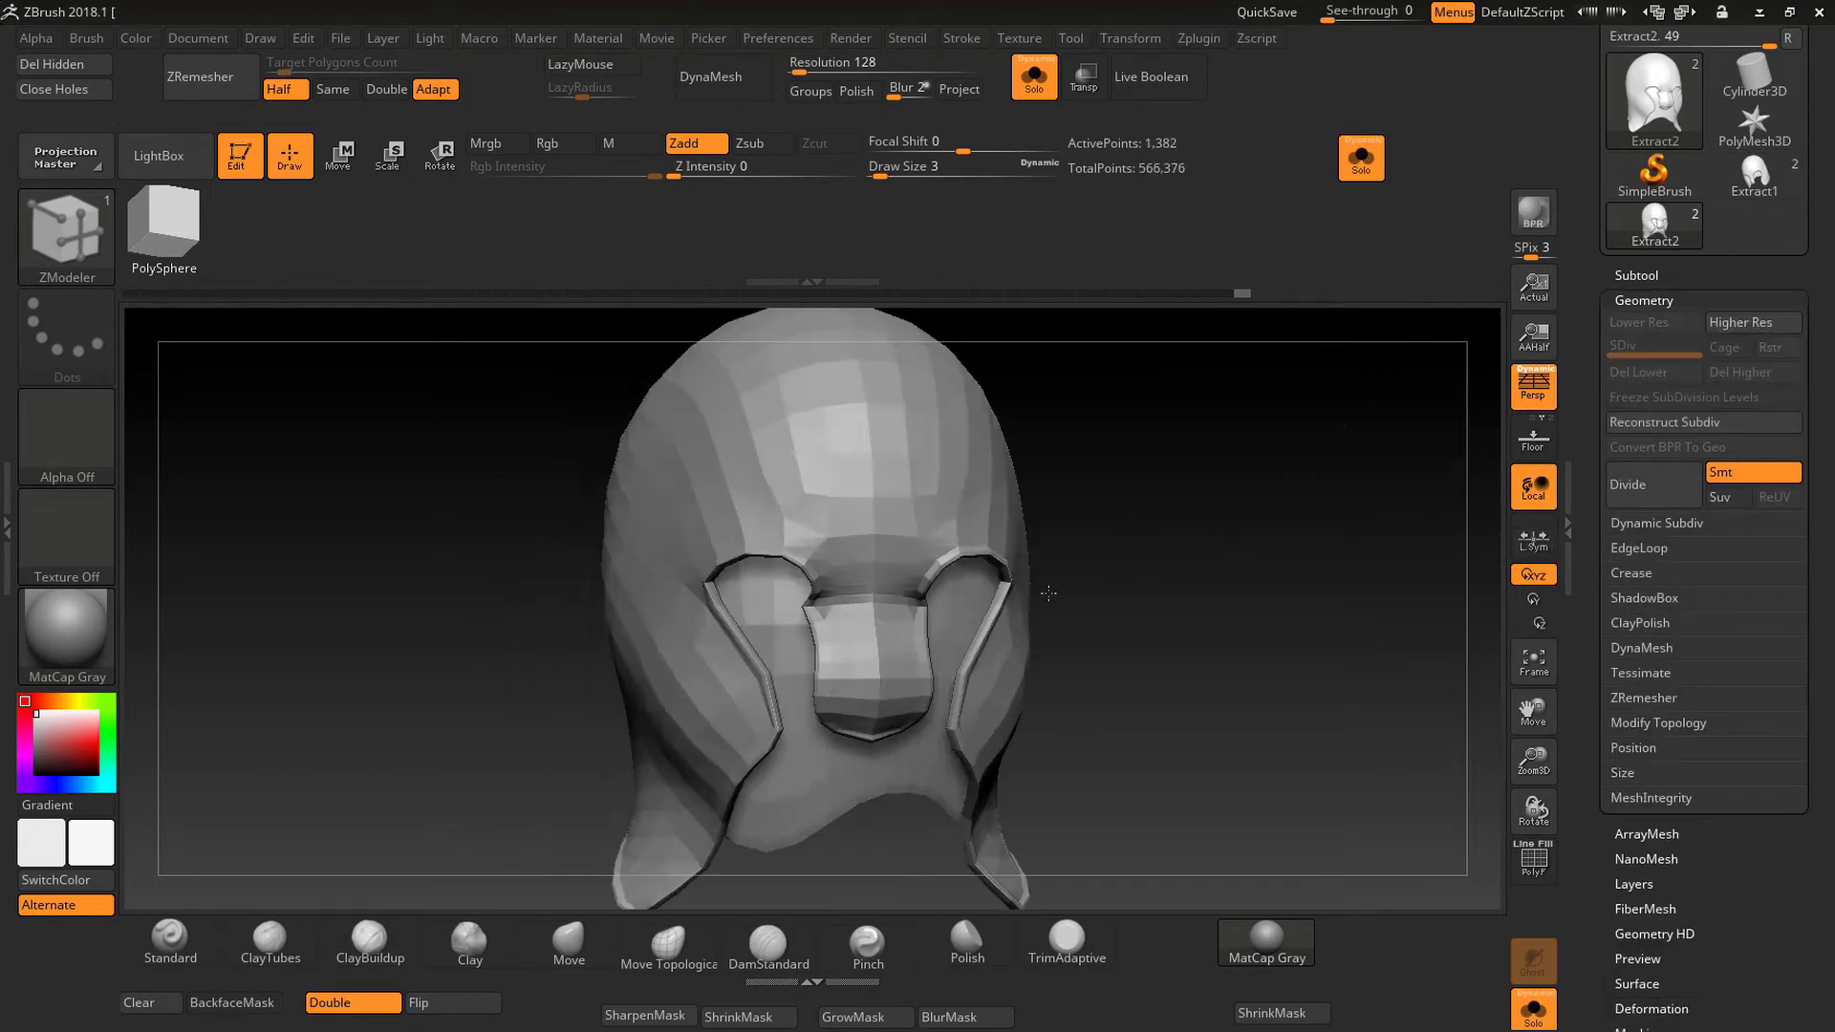
# Step: Turn off Solo to show the head, set Draw Size 25, and pick the Move brush
pyautogui.click(1361, 158)
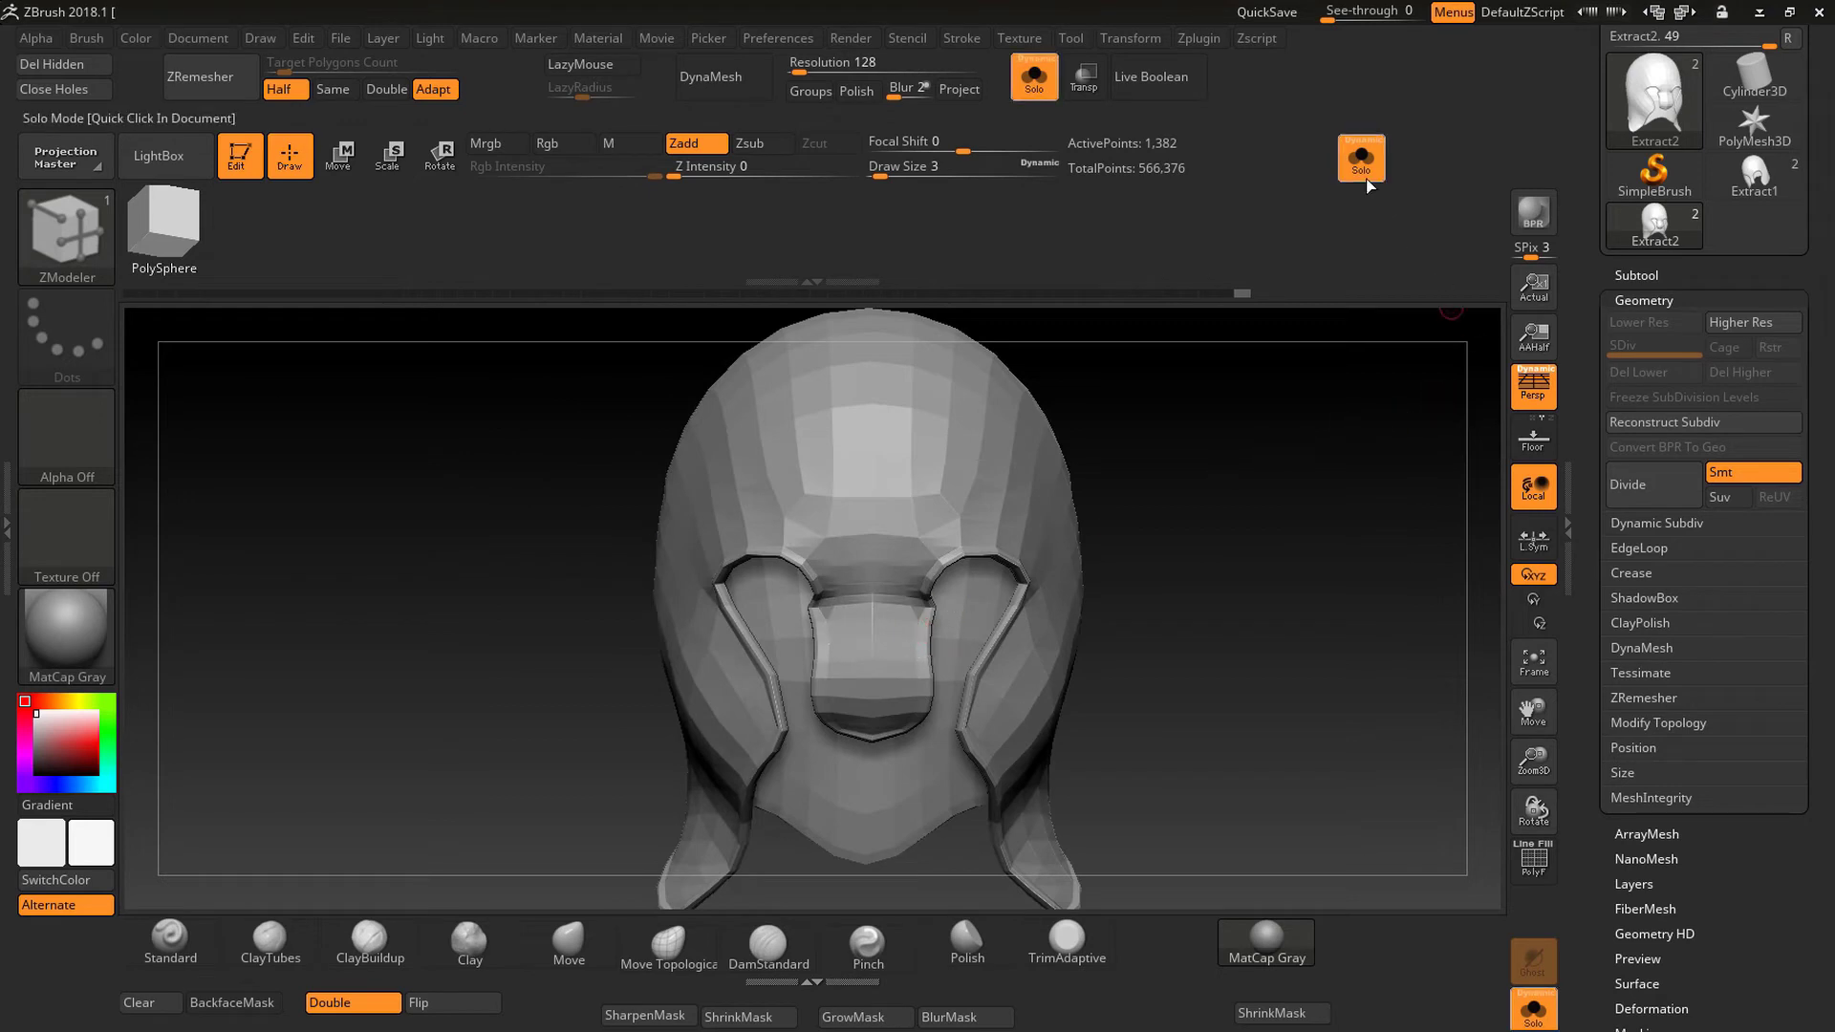
pyautogui.press('s')
pyautogui.moveTo(1186, 524); pyautogui.dragTo(1201, 526)
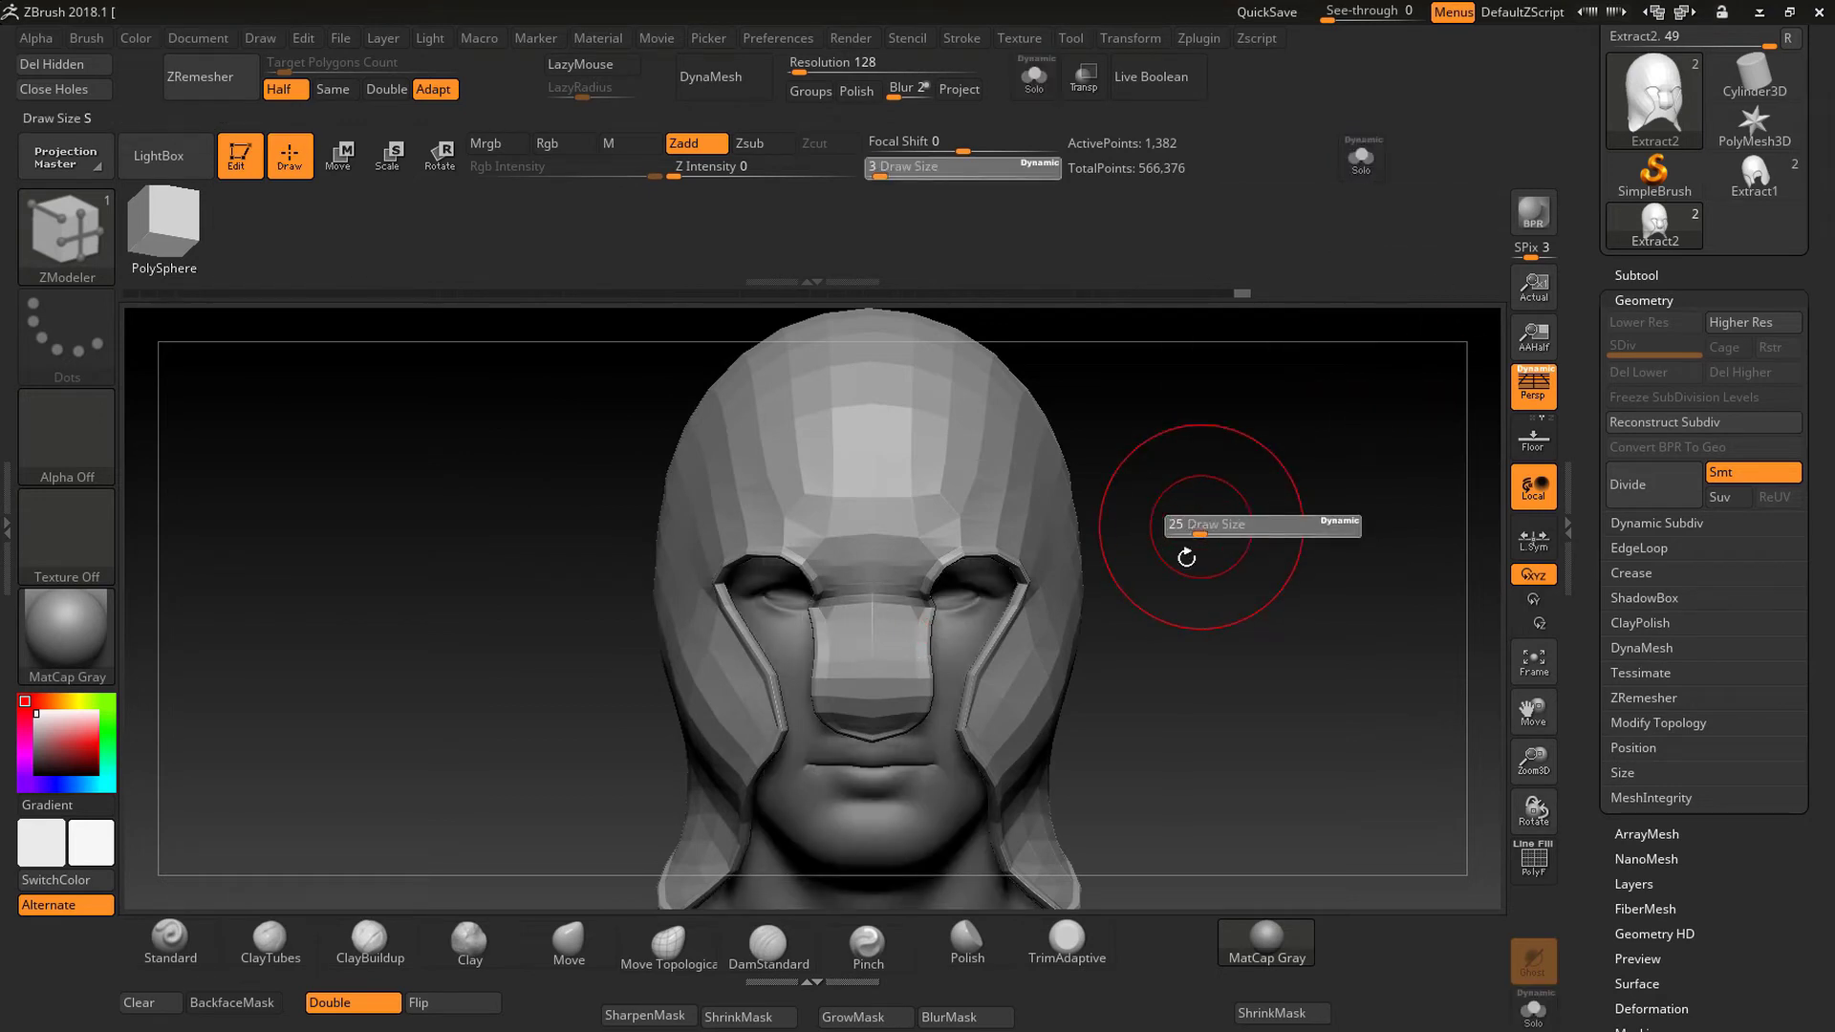
pyautogui.click(569, 941)
# Step: At Draw Size 20, pull the nose guard and cheek-guard edges closer to the face
pyautogui.press('s')
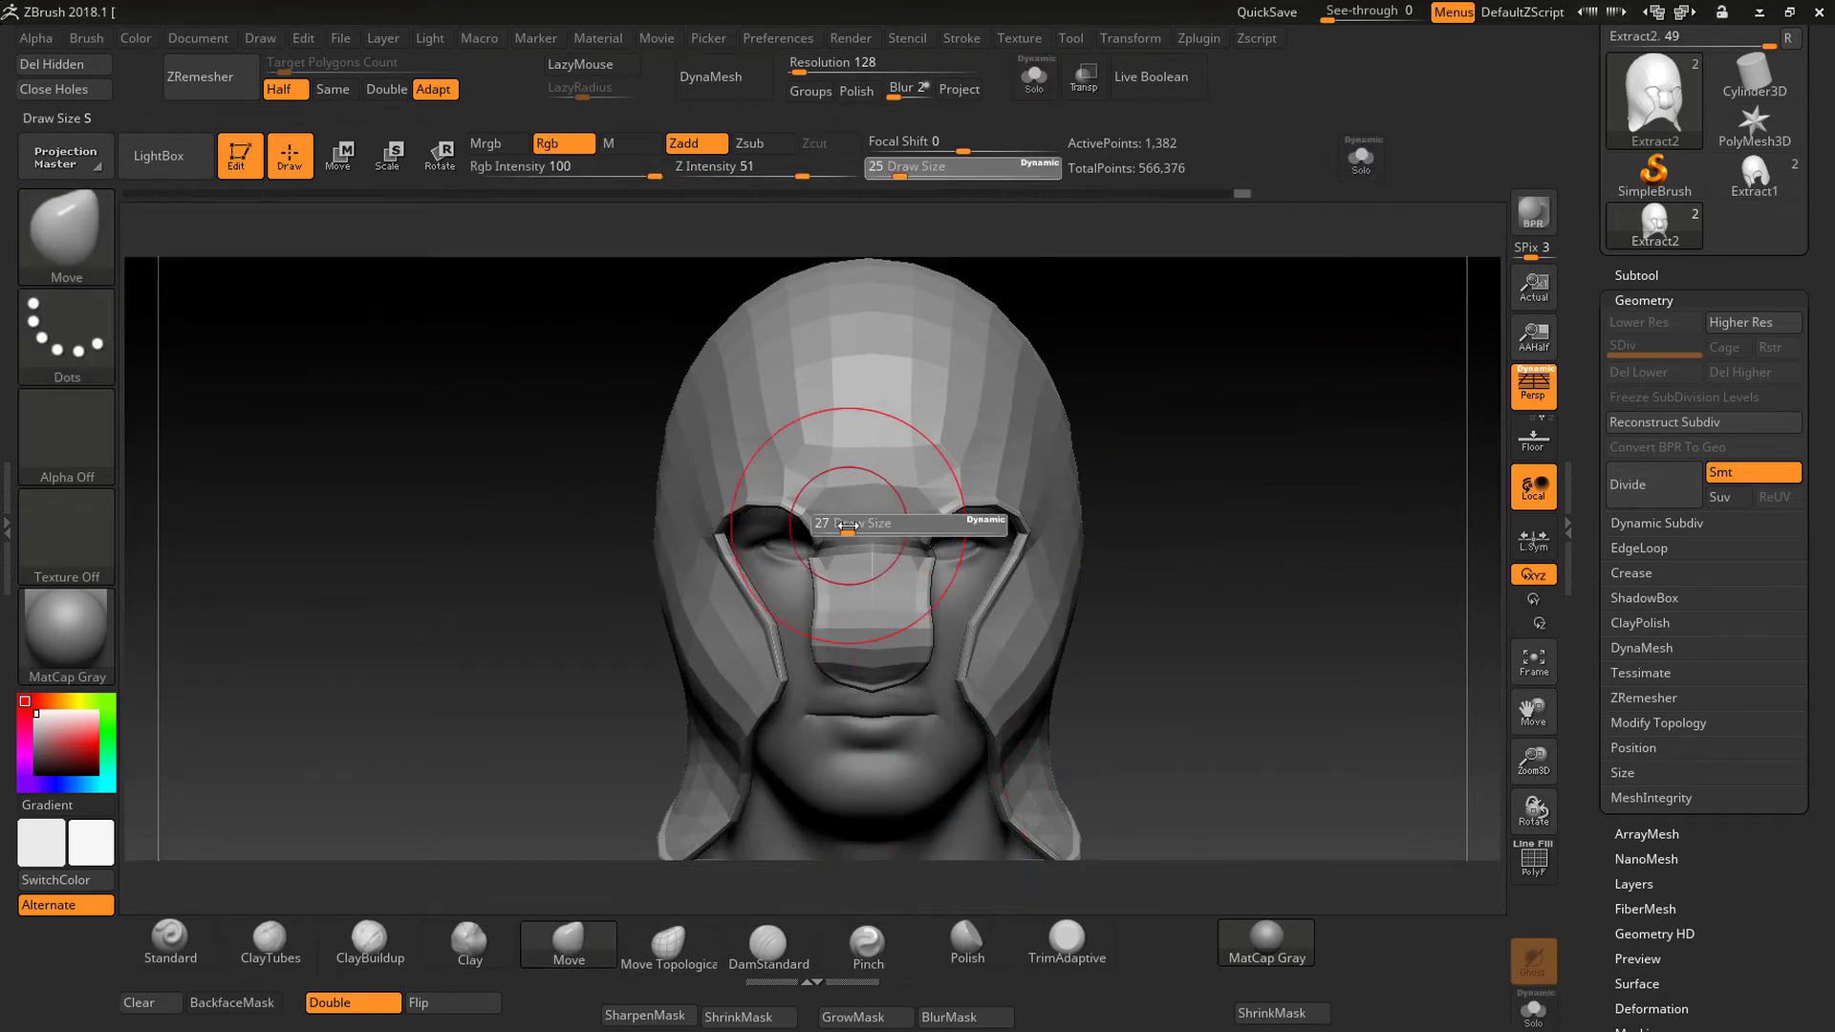
pyautogui.moveTo(848, 525); pyautogui.dragTo(837, 525)
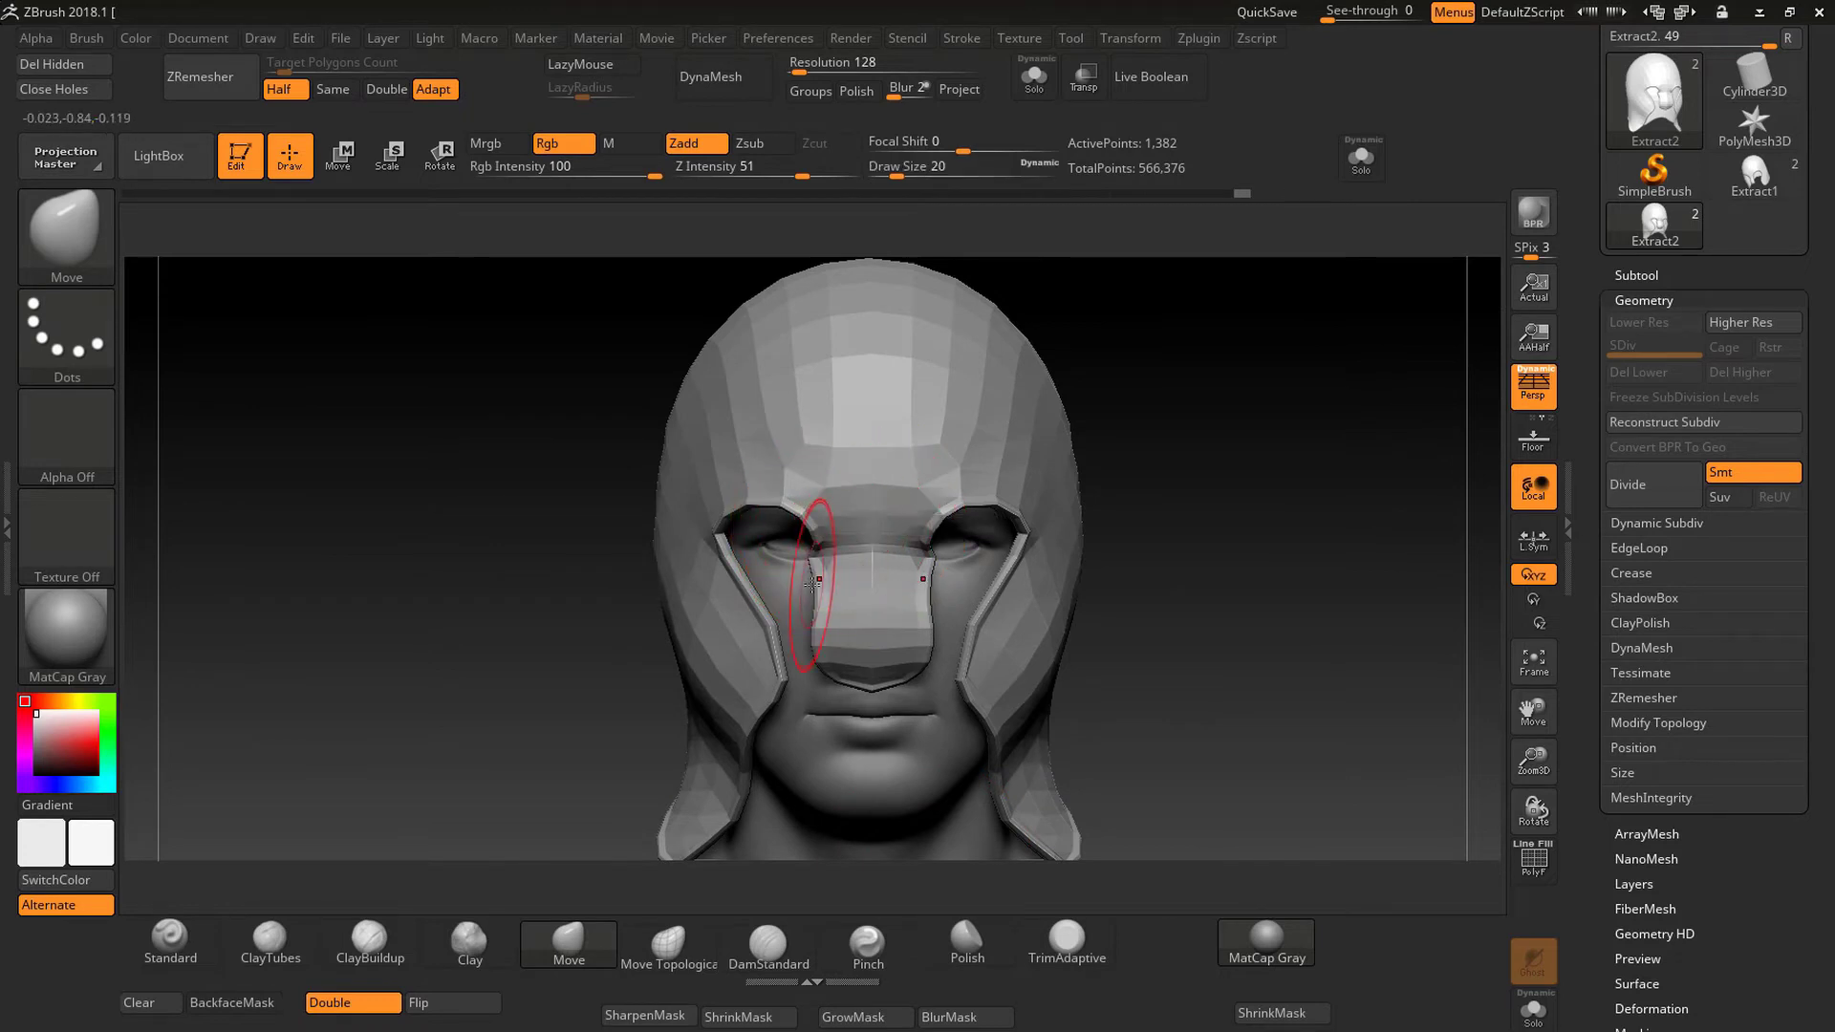
pyautogui.moveTo(816, 638); pyautogui.dragTo(842, 626)
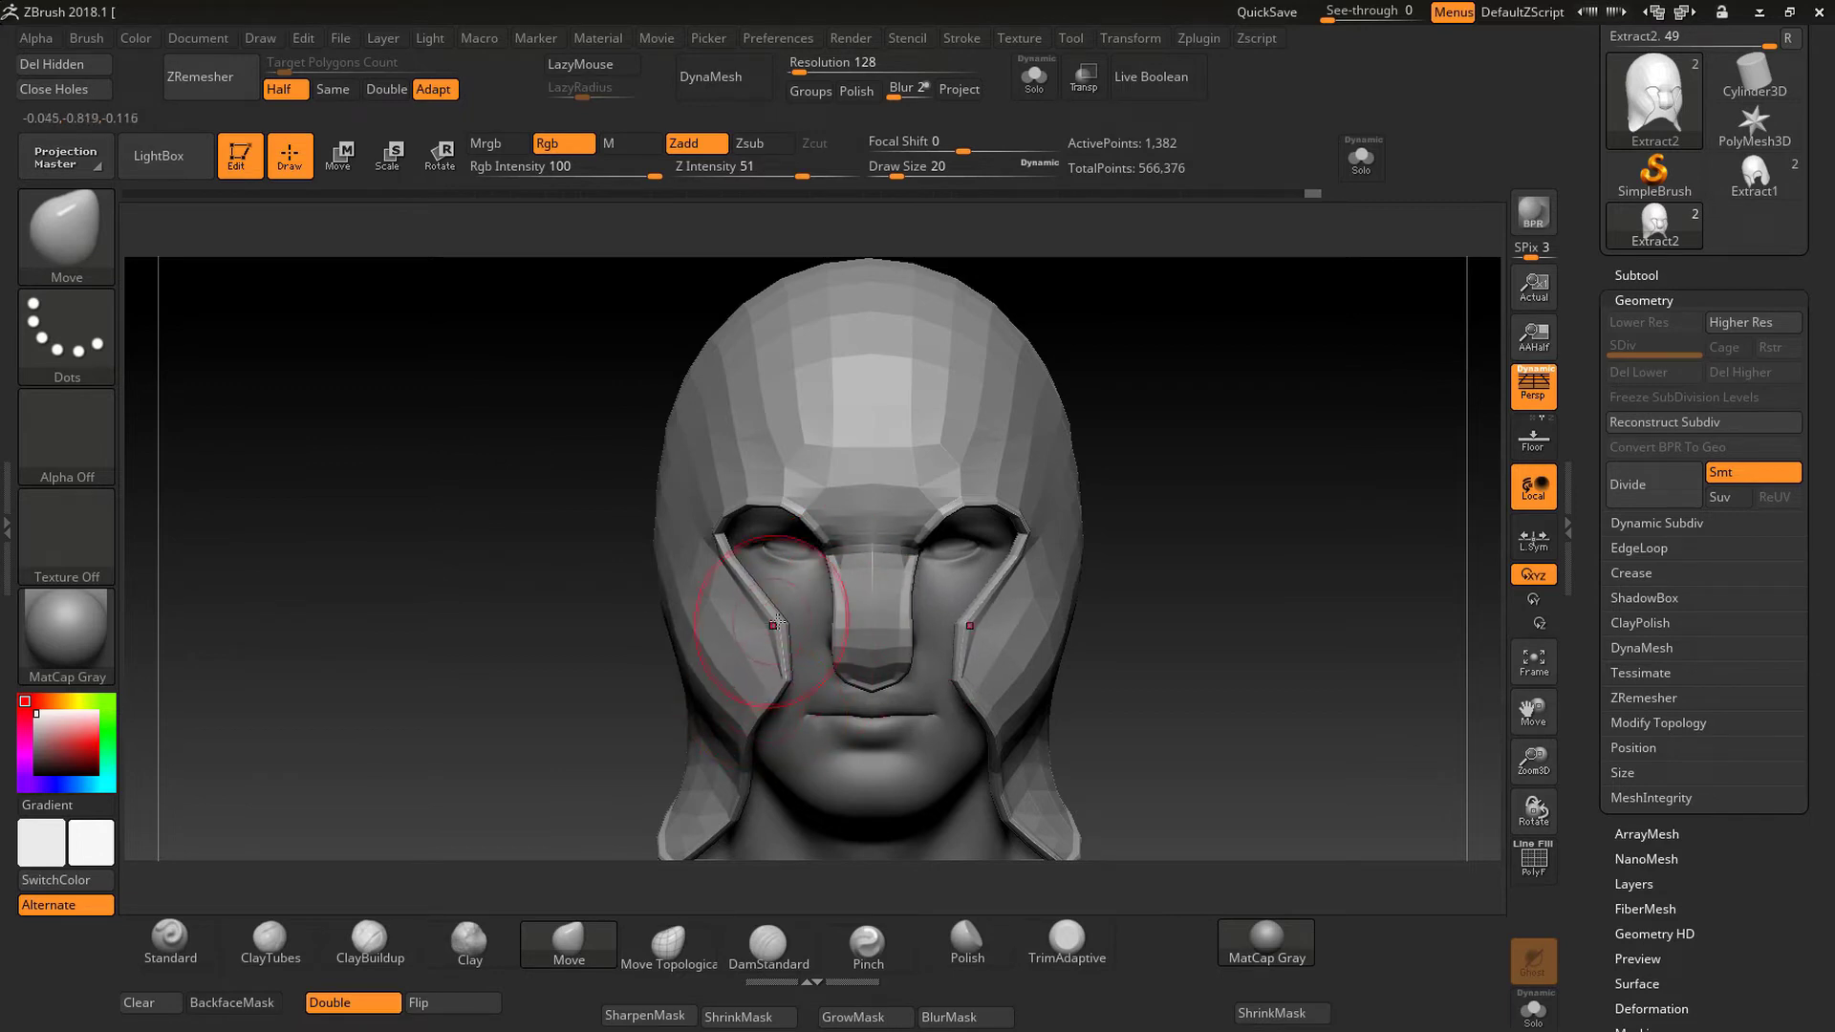
pyautogui.moveTo(778, 615)
pyautogui.mouseDown()
pyautogui.moveTo(745, 620)
pyautogui.moveTo(918, 604)
pyautogui.mouseUp()
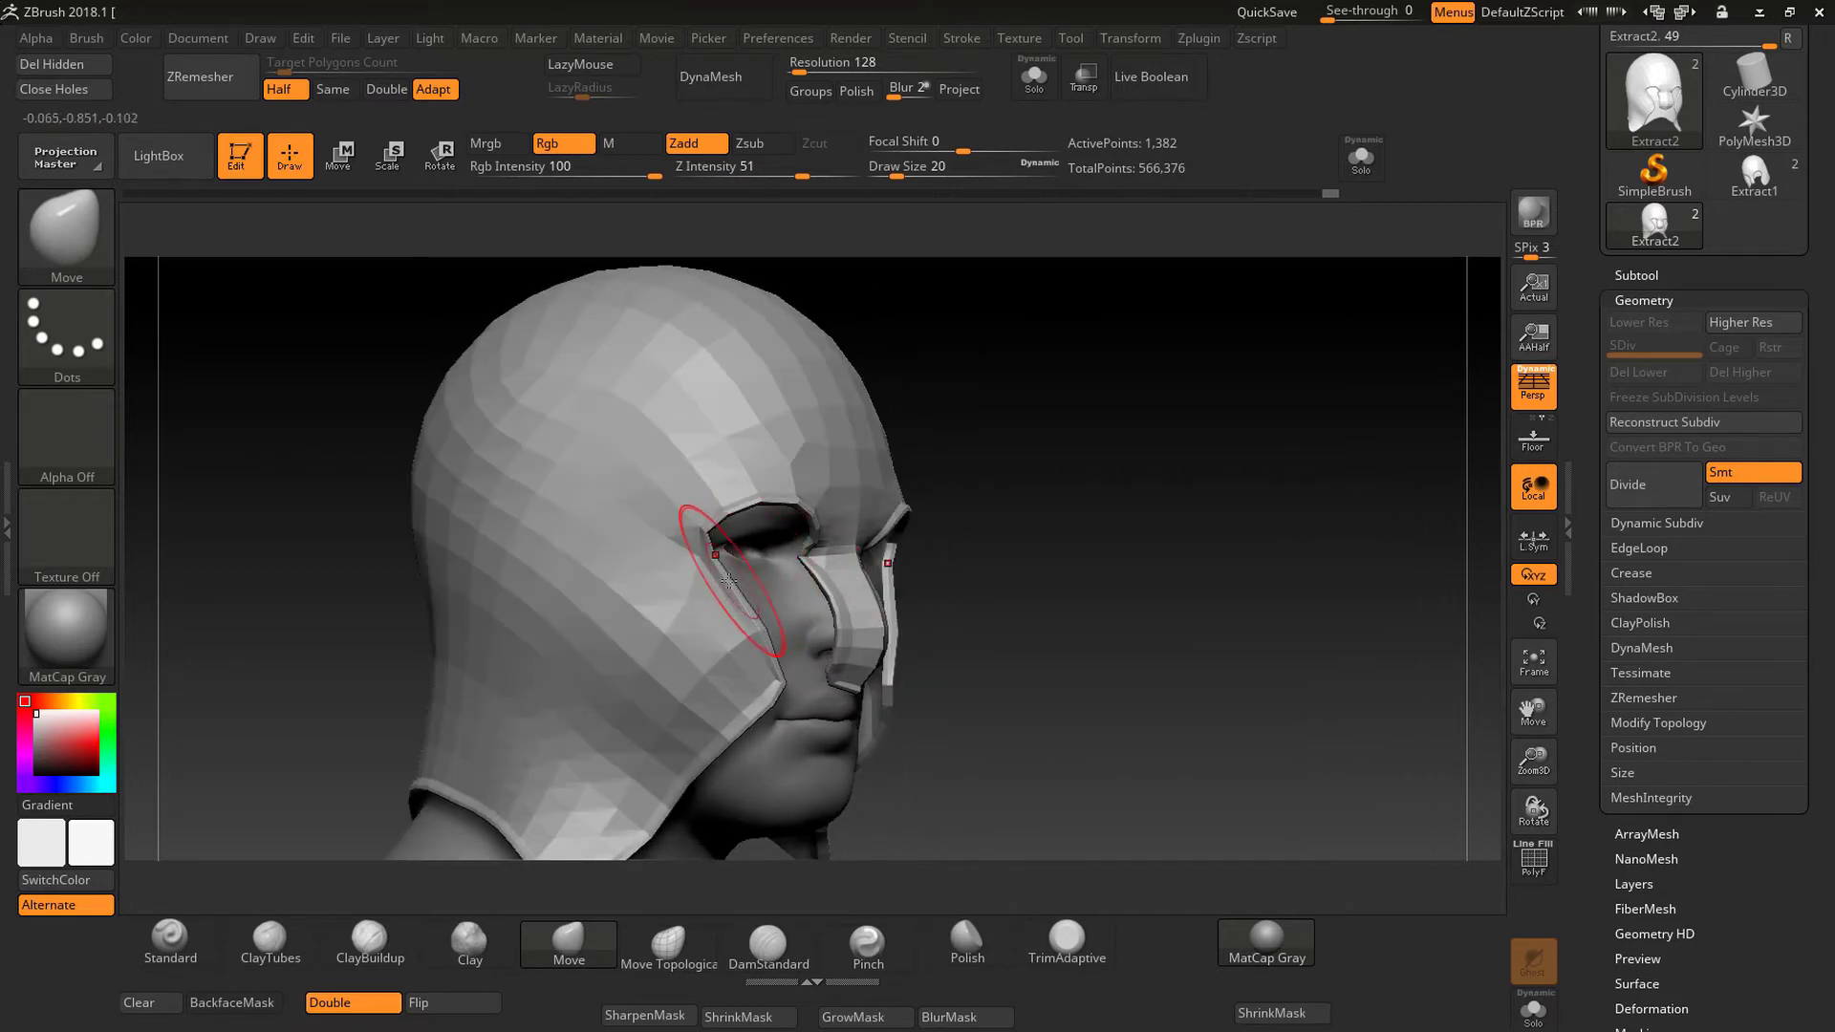
pyautogui.moveTo(729, 580); pyautogui.dragTo(684, 623)
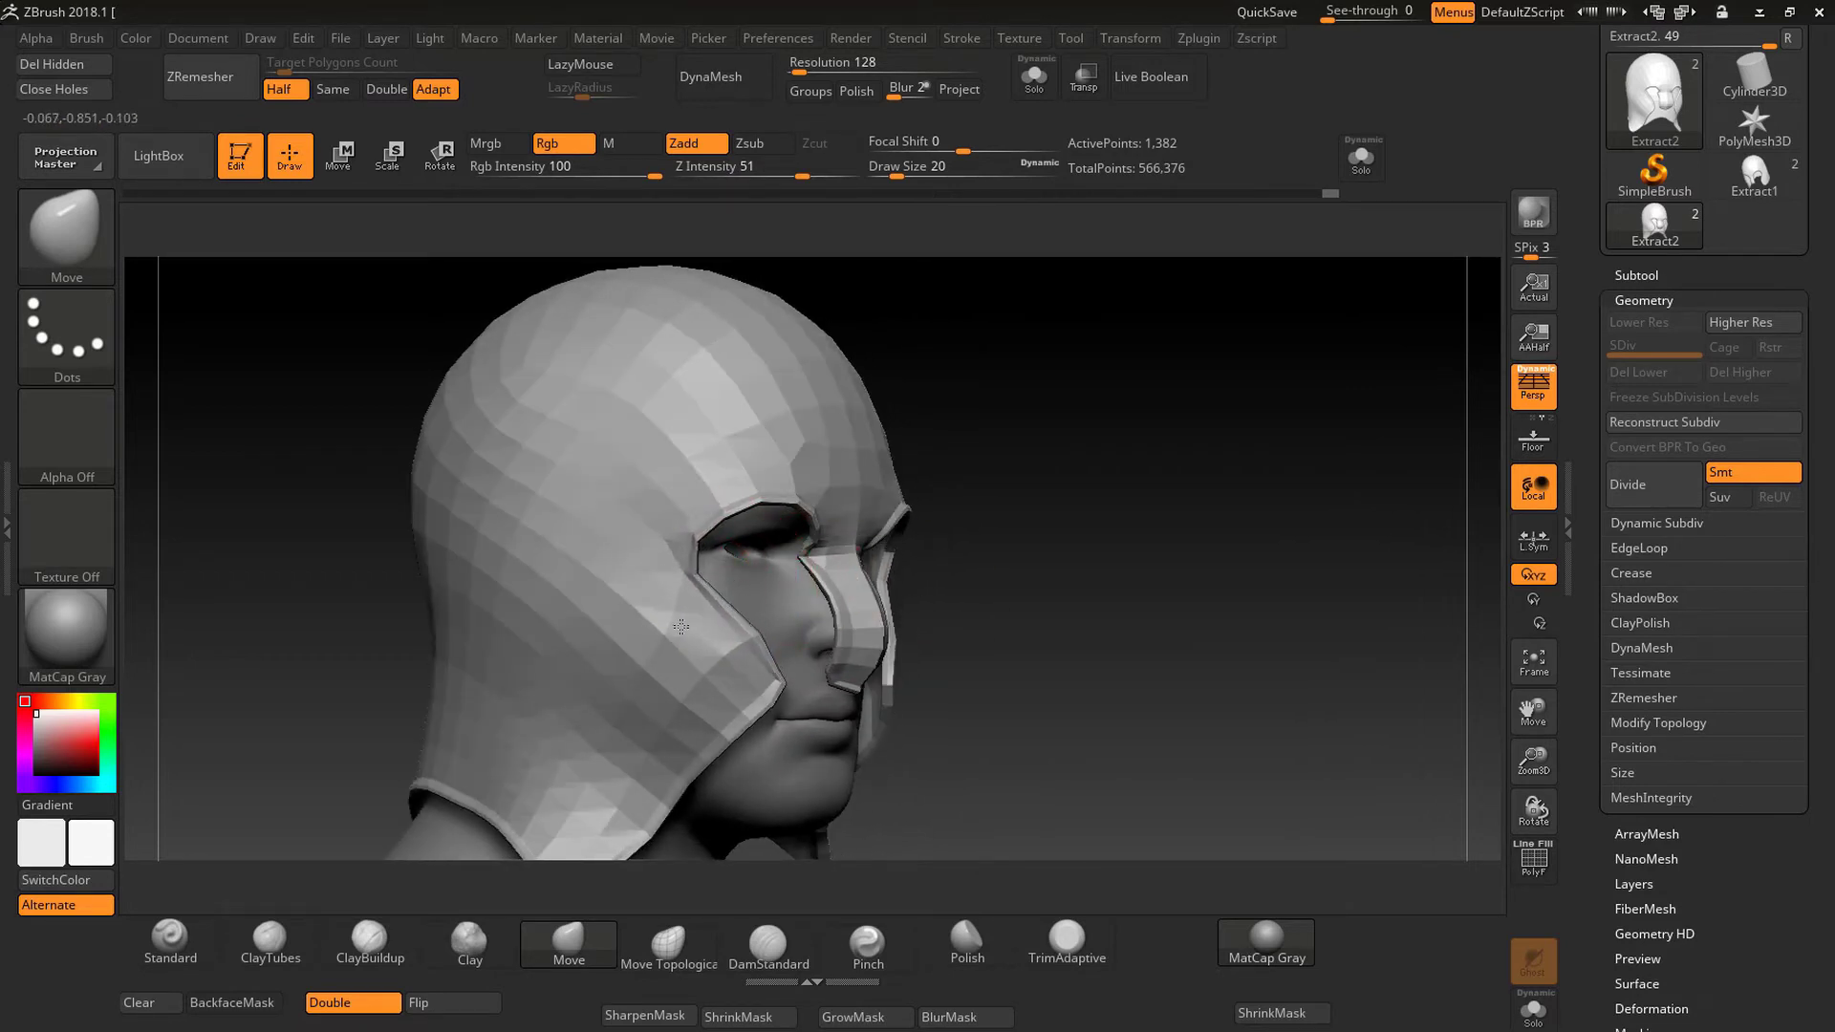
pyautogui.moveTo(968, 612); pyautogui.dragTo(873, 537)
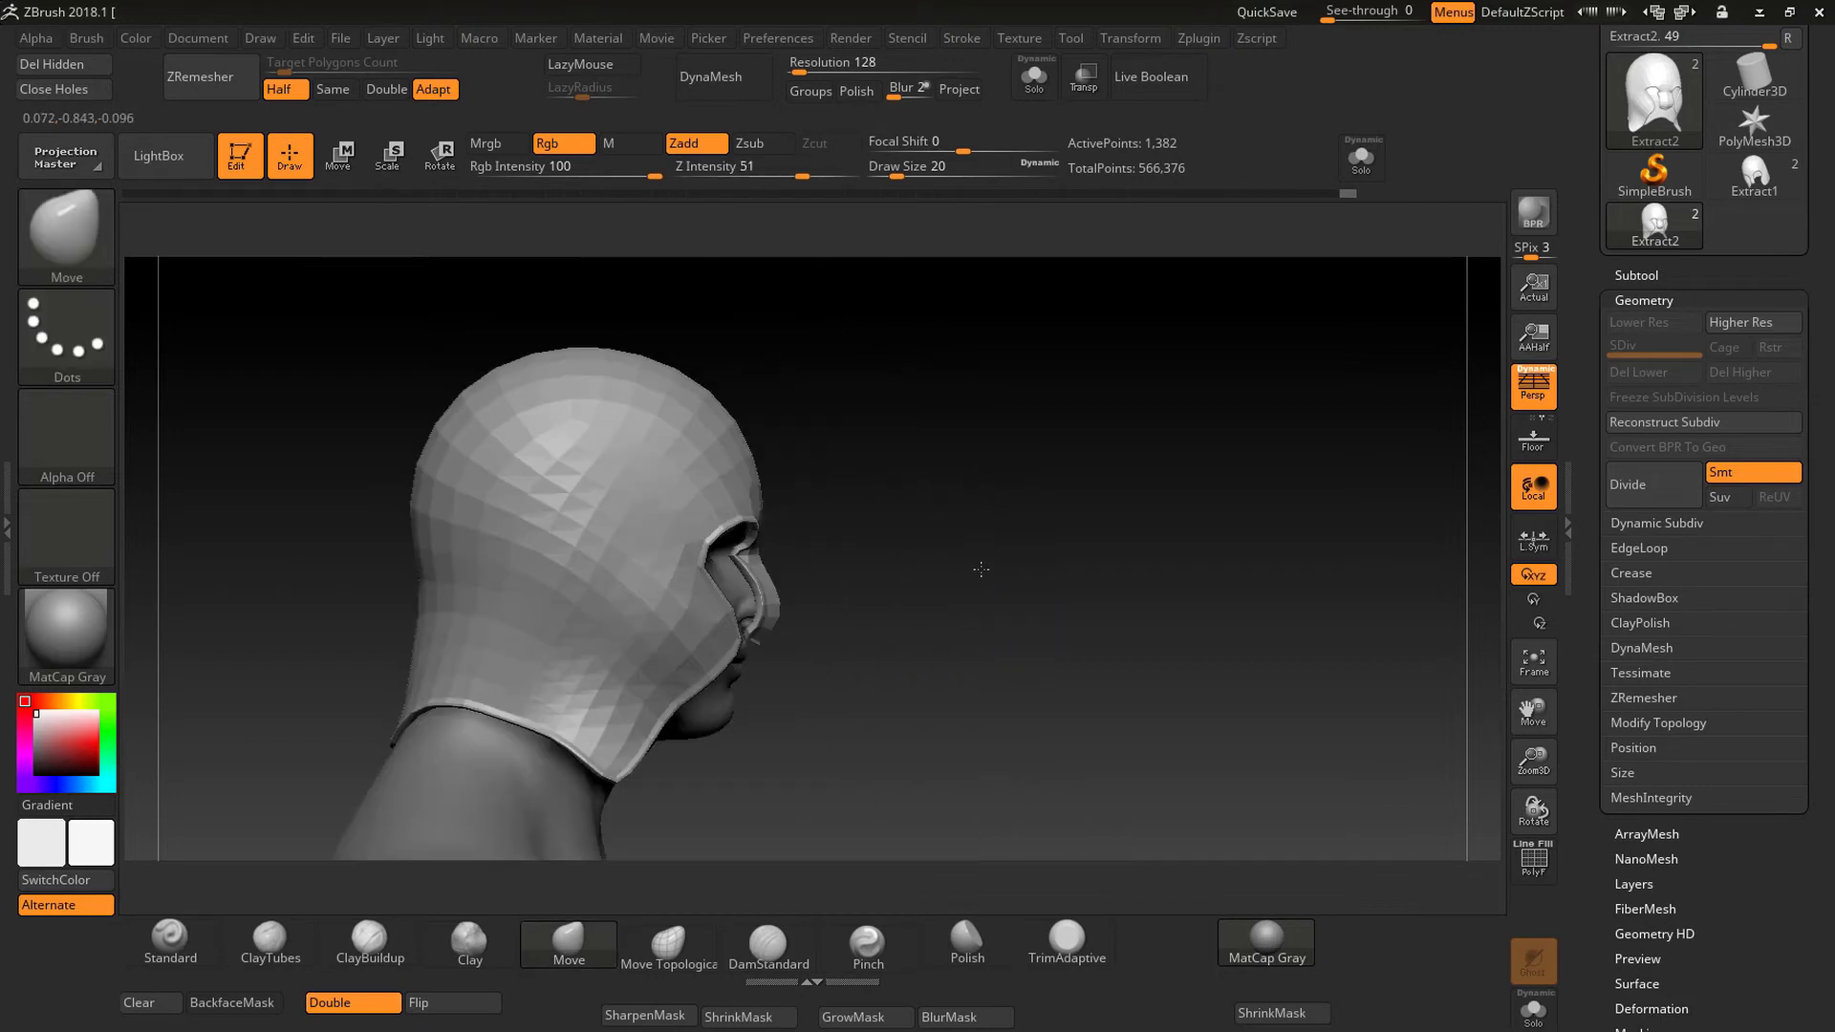
pyautogui.moveTo(872, 537)
pyautogui.mouseDown()
pyautogui.moveTo(803, 495)
pyautogui.moveTo(889, 577)
pyautogui.moveTo(873, 599)
pyautogui.mouseUp()
# Step: Set Draw Size to 7 and turn PolyF back on to show the wireframe
pyautogui.press('s')
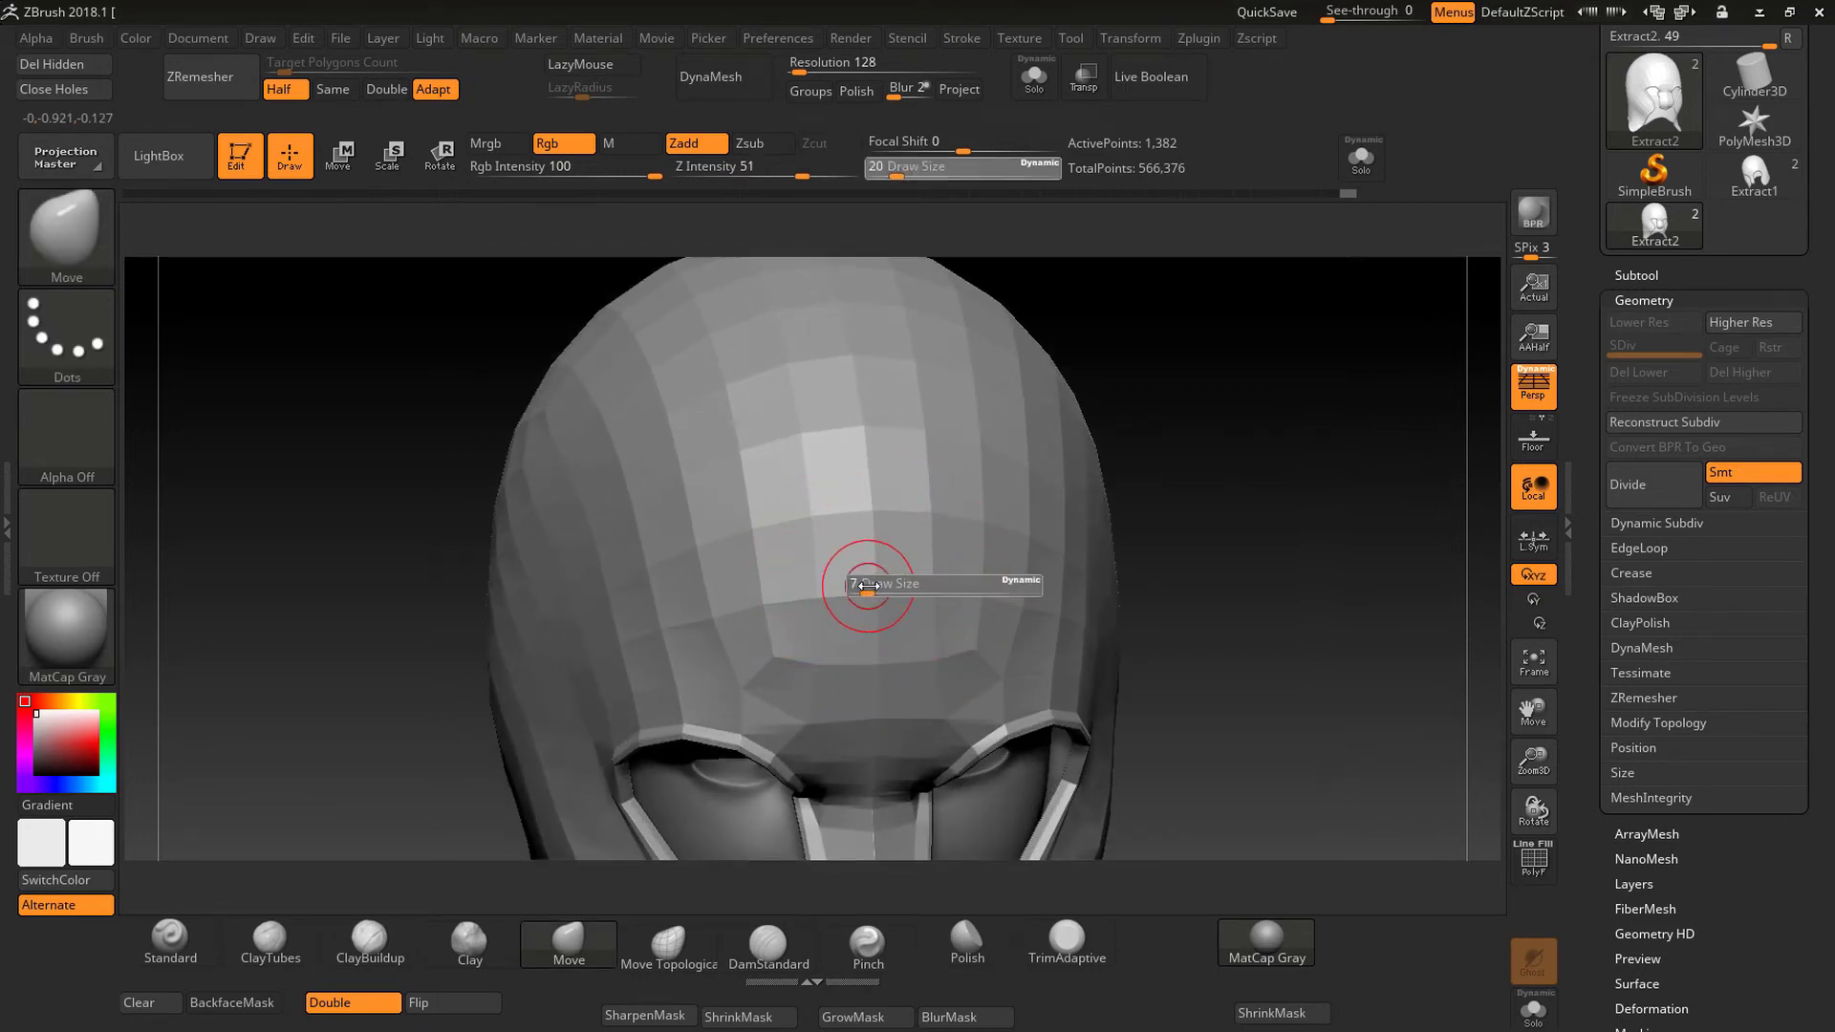
pyautogui.press('Return')
pyautogui.click(1535, 860)
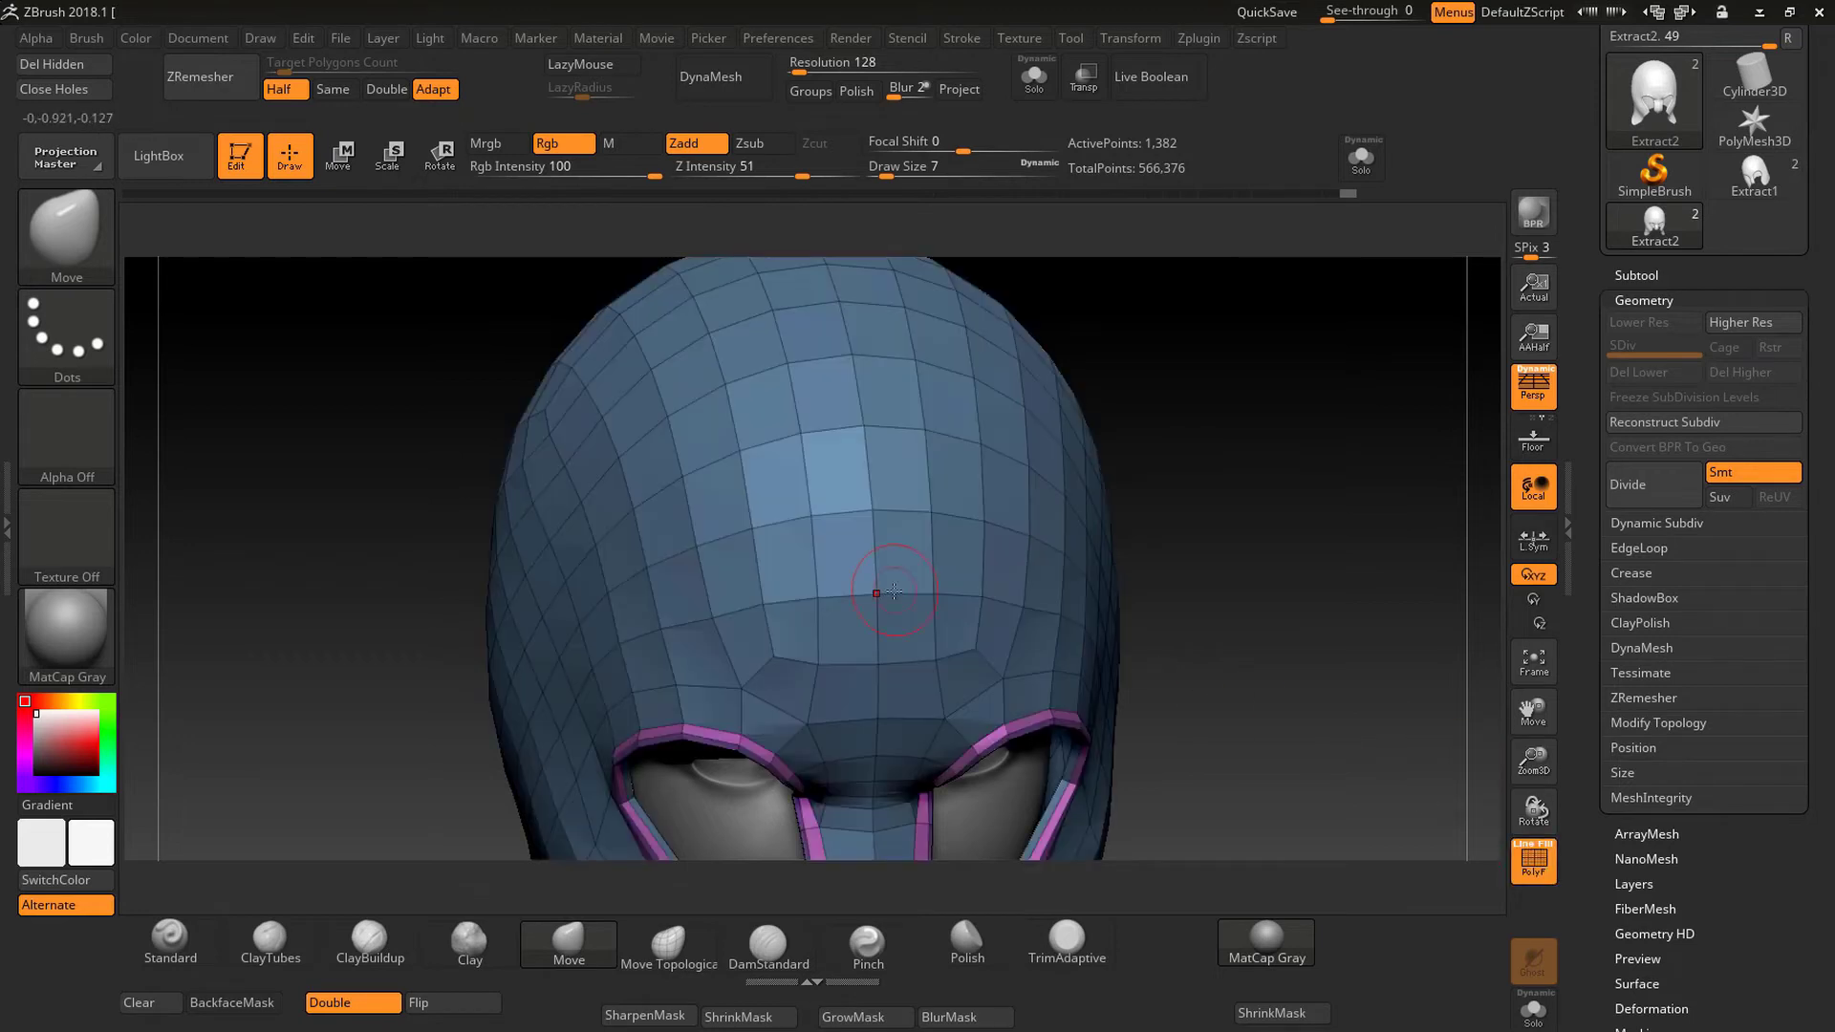
# Step: Switch to ZModeler with the PolyGroup action targeting A Single Poly
pyautogui.press('space')
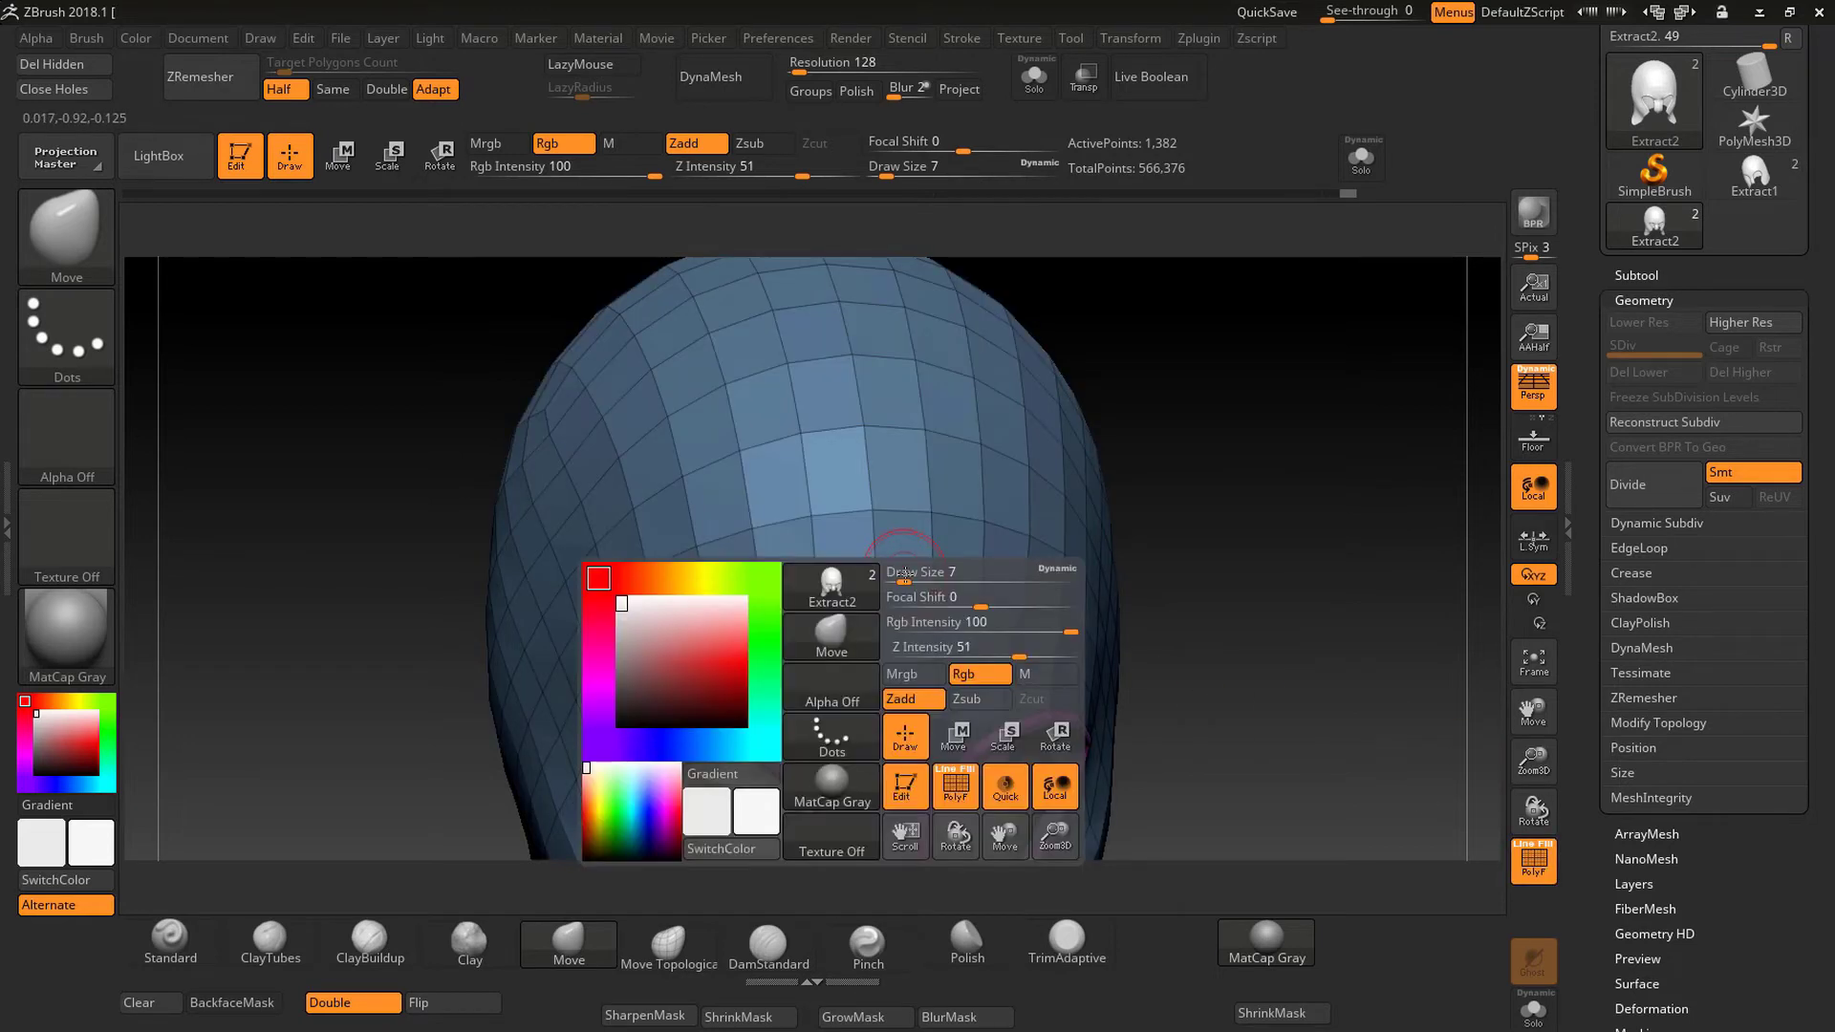
pyautogui.press('b')
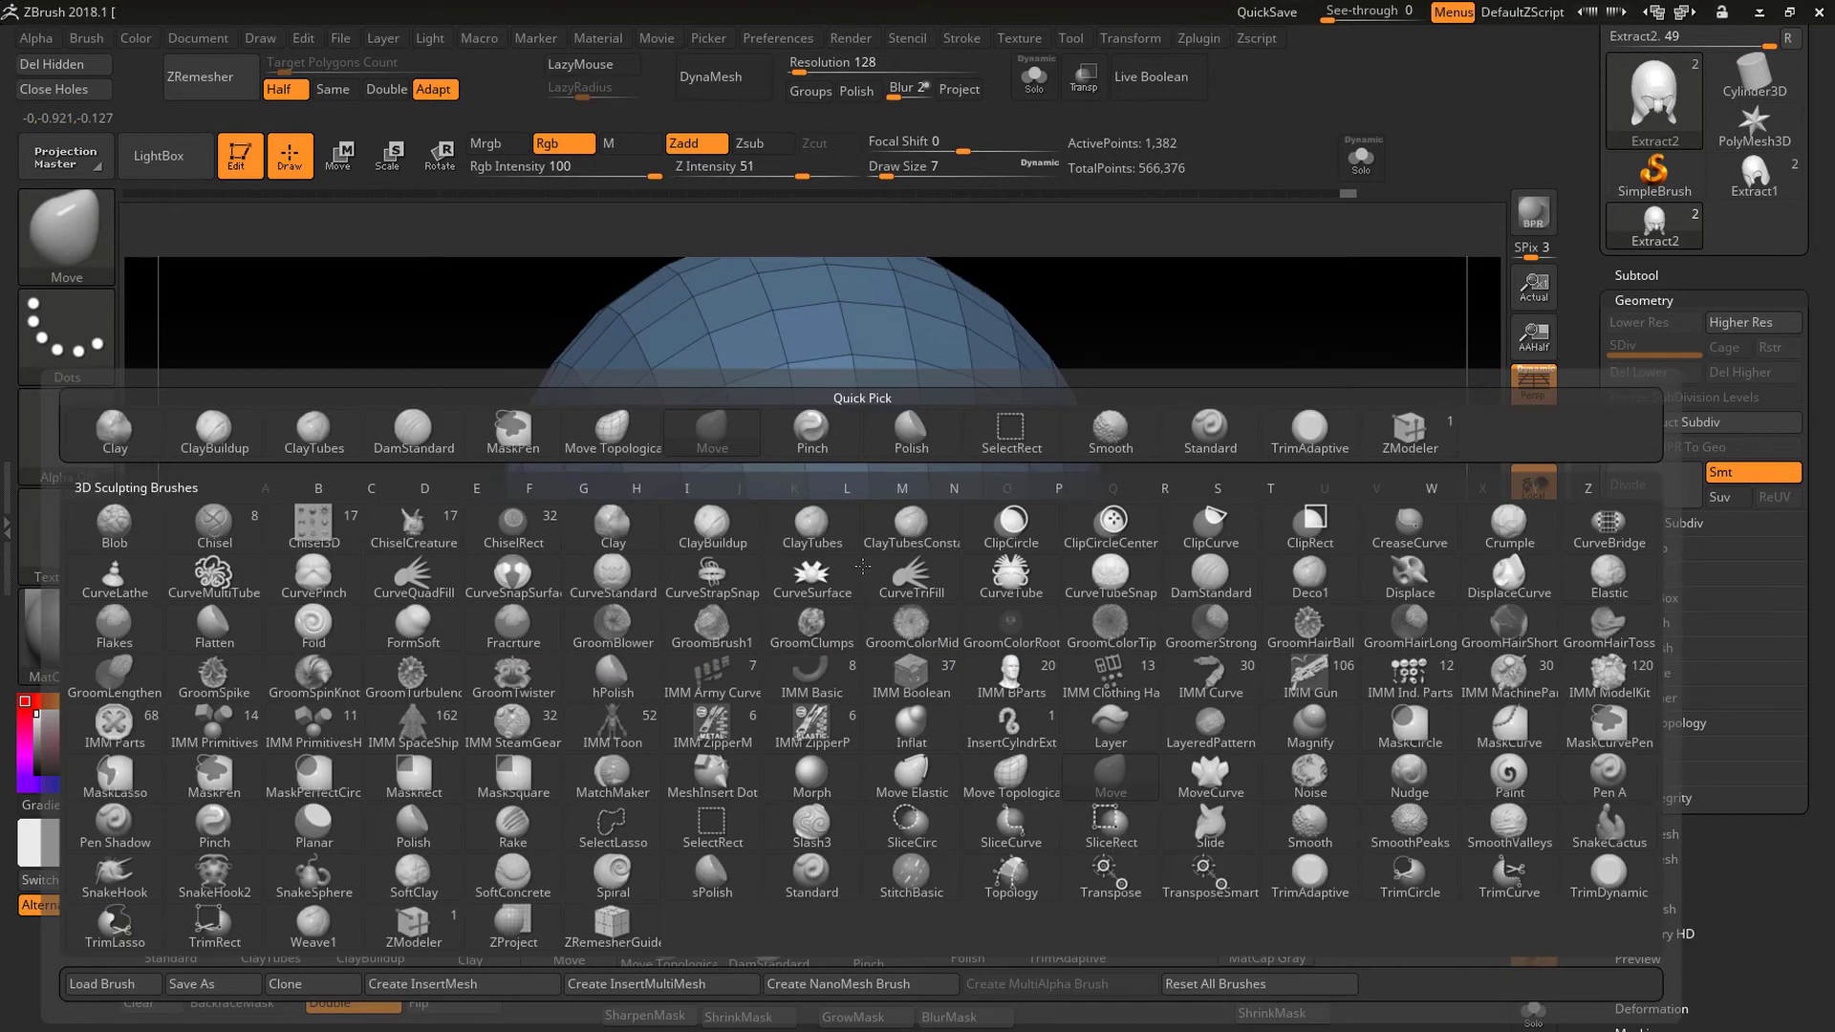
pyautogui.click(413, 925)
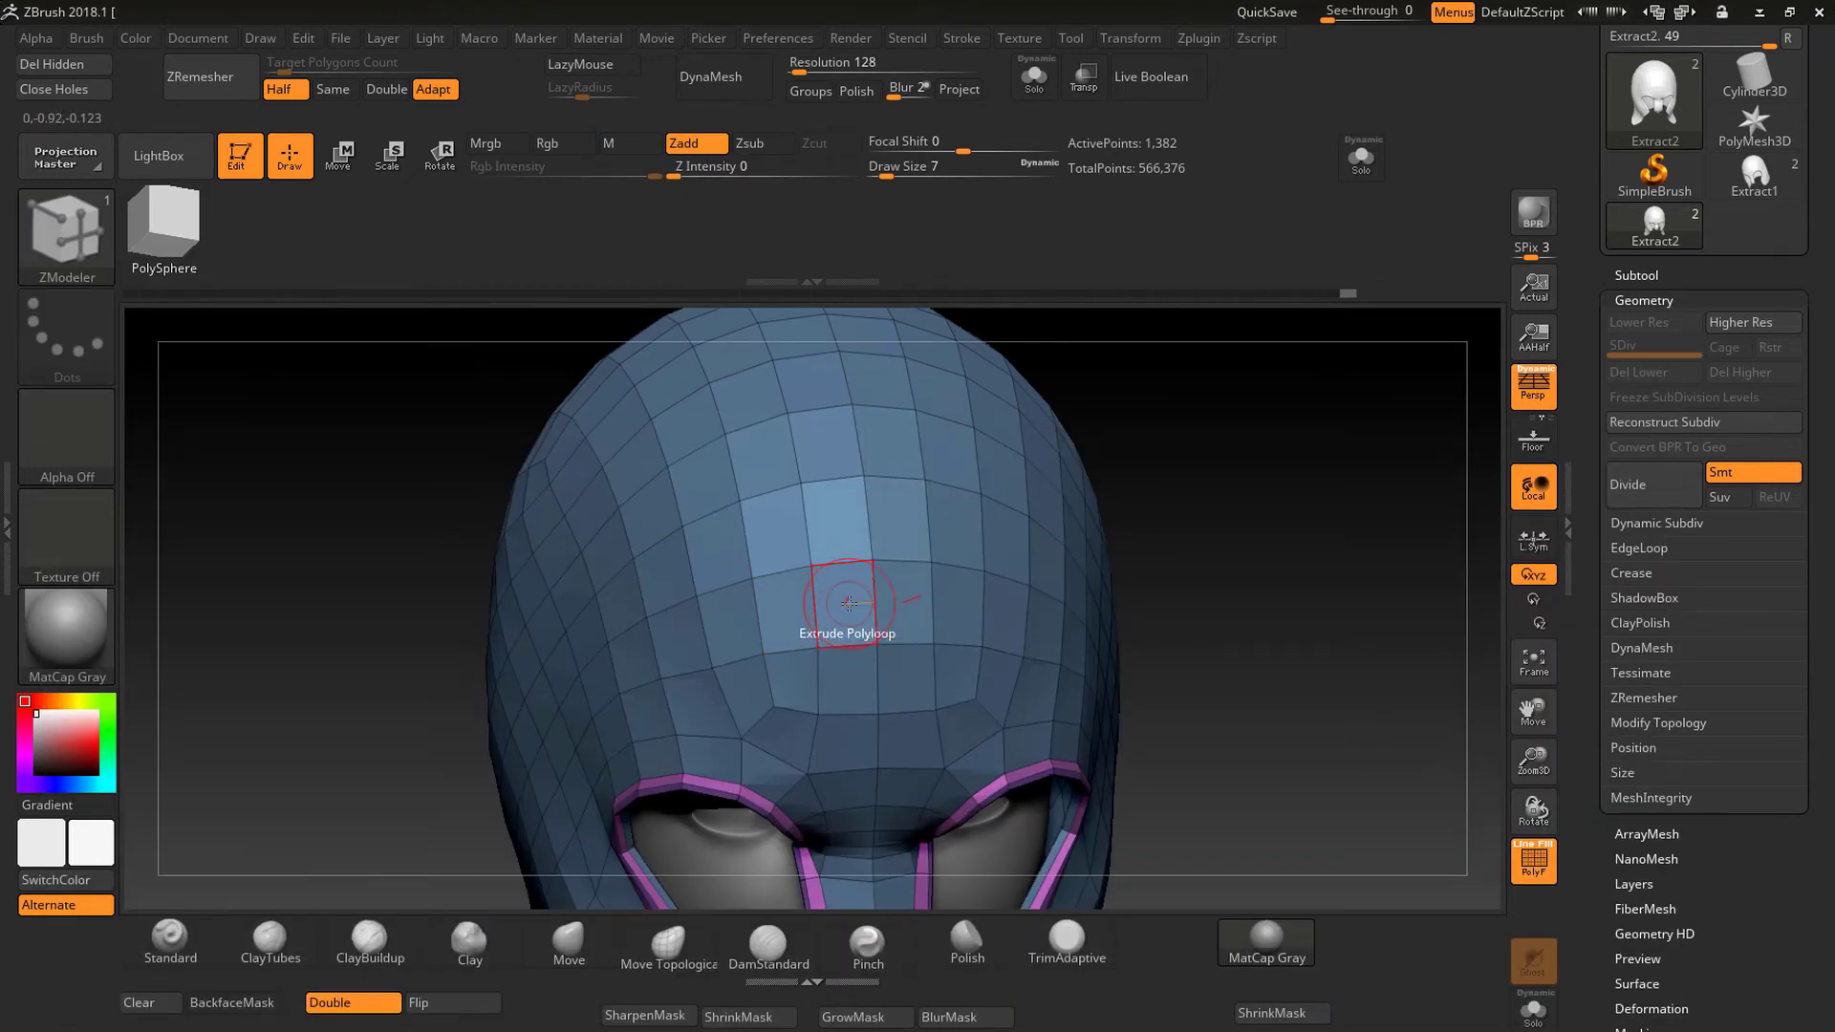
pyautogui.press('space')
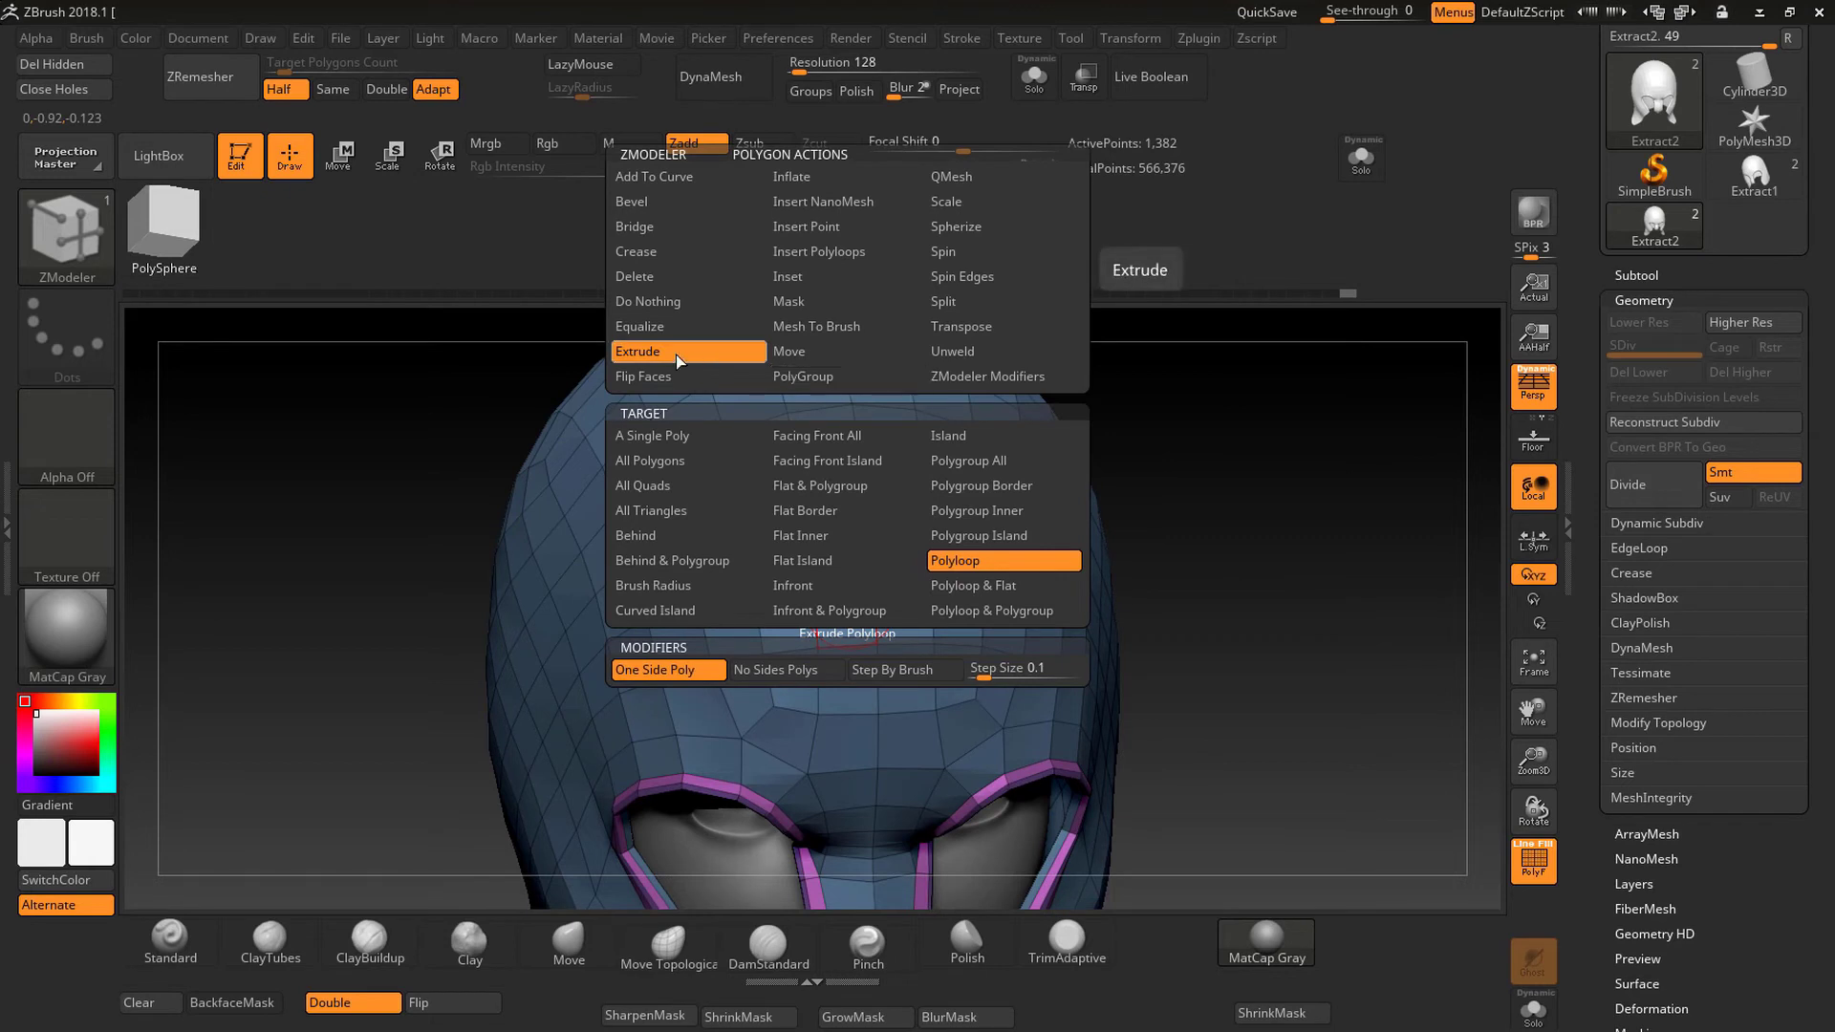
pyautogui.click(805, 376)
pyautogui.click(686, 437)
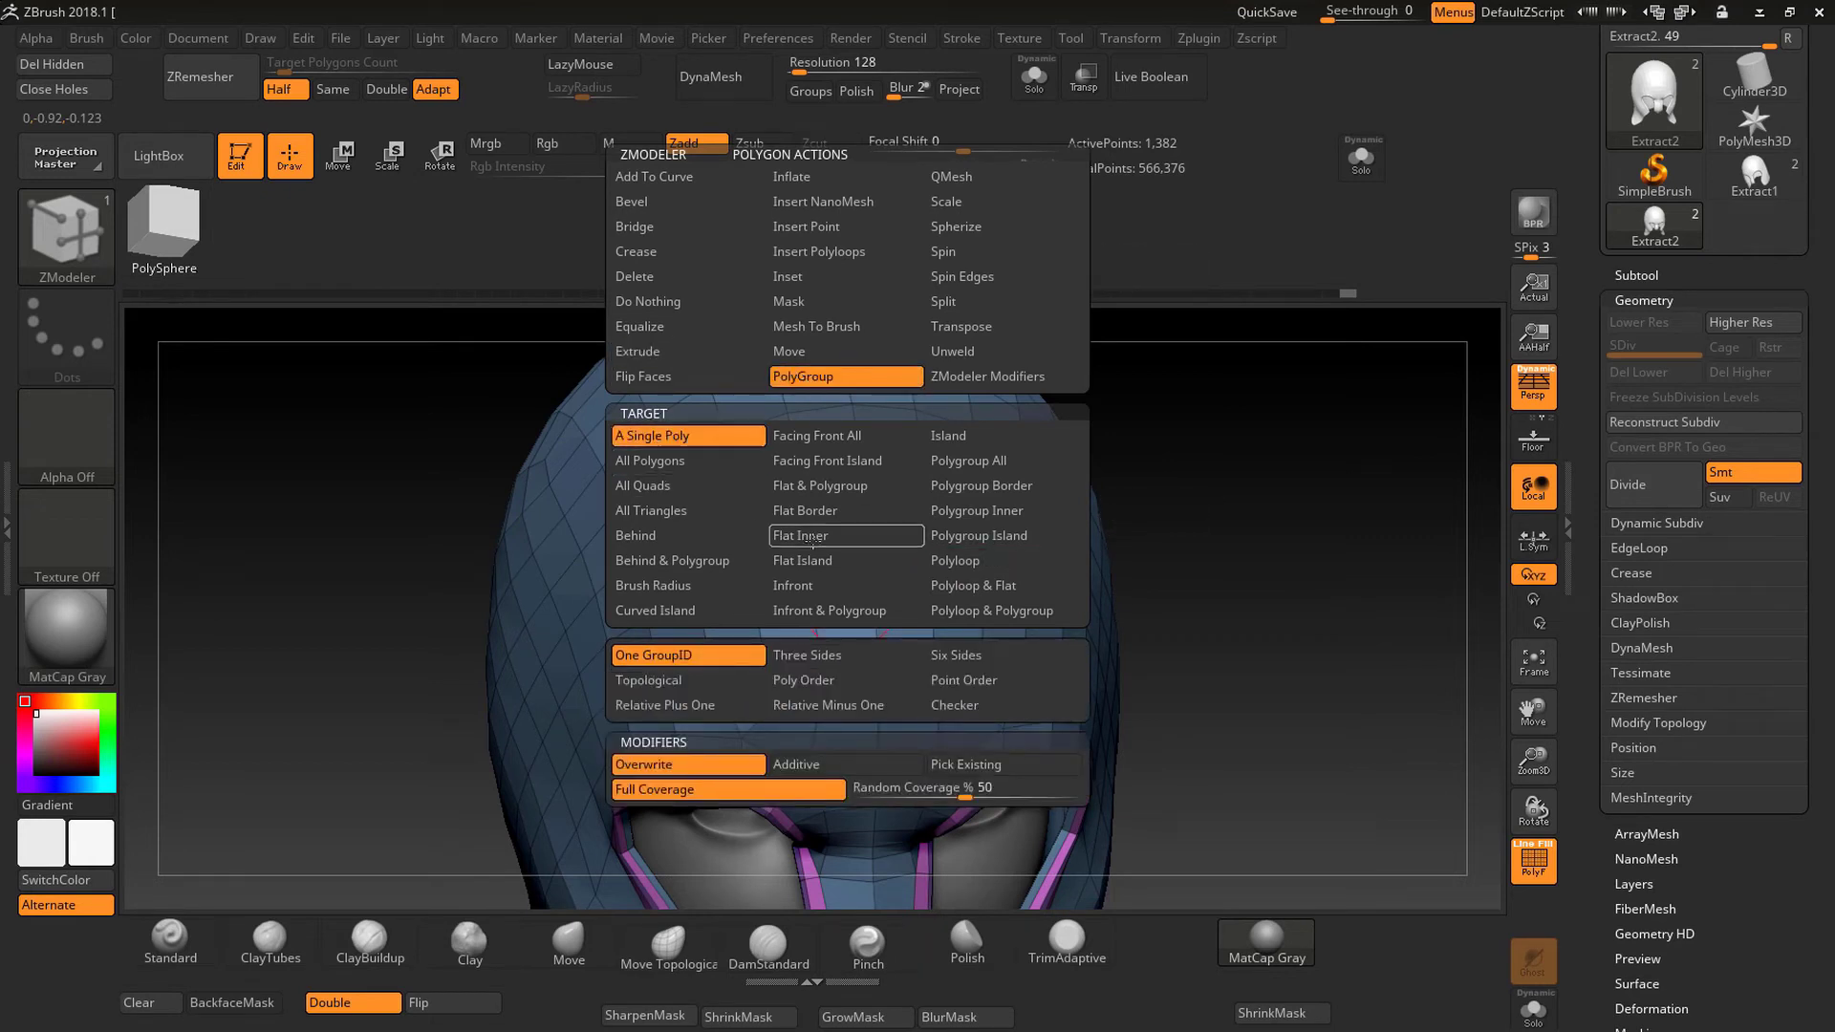
# Step: Click five polygons from the forehead up to the crown into a purple polygroup strip
pyautogui.click(841, 686)
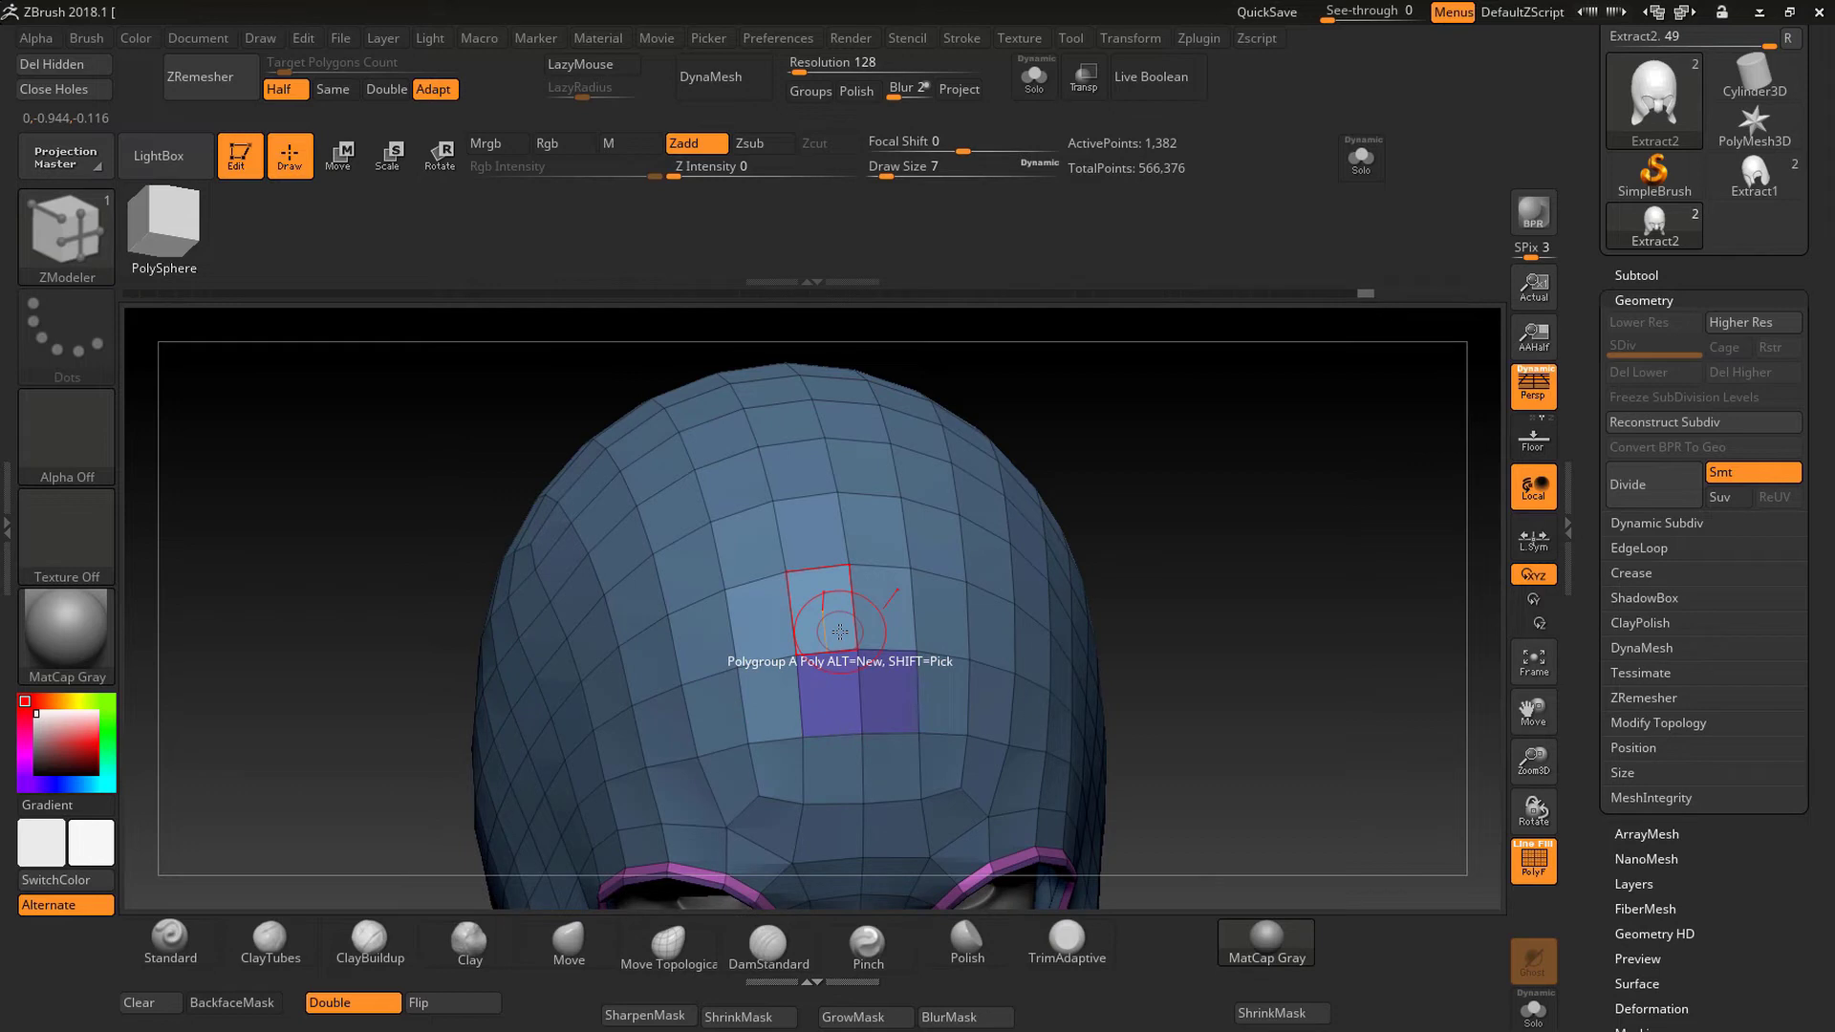
pyautogui.moveTo(840, 631); pyautogui.dragTo(829, 610, button='right')
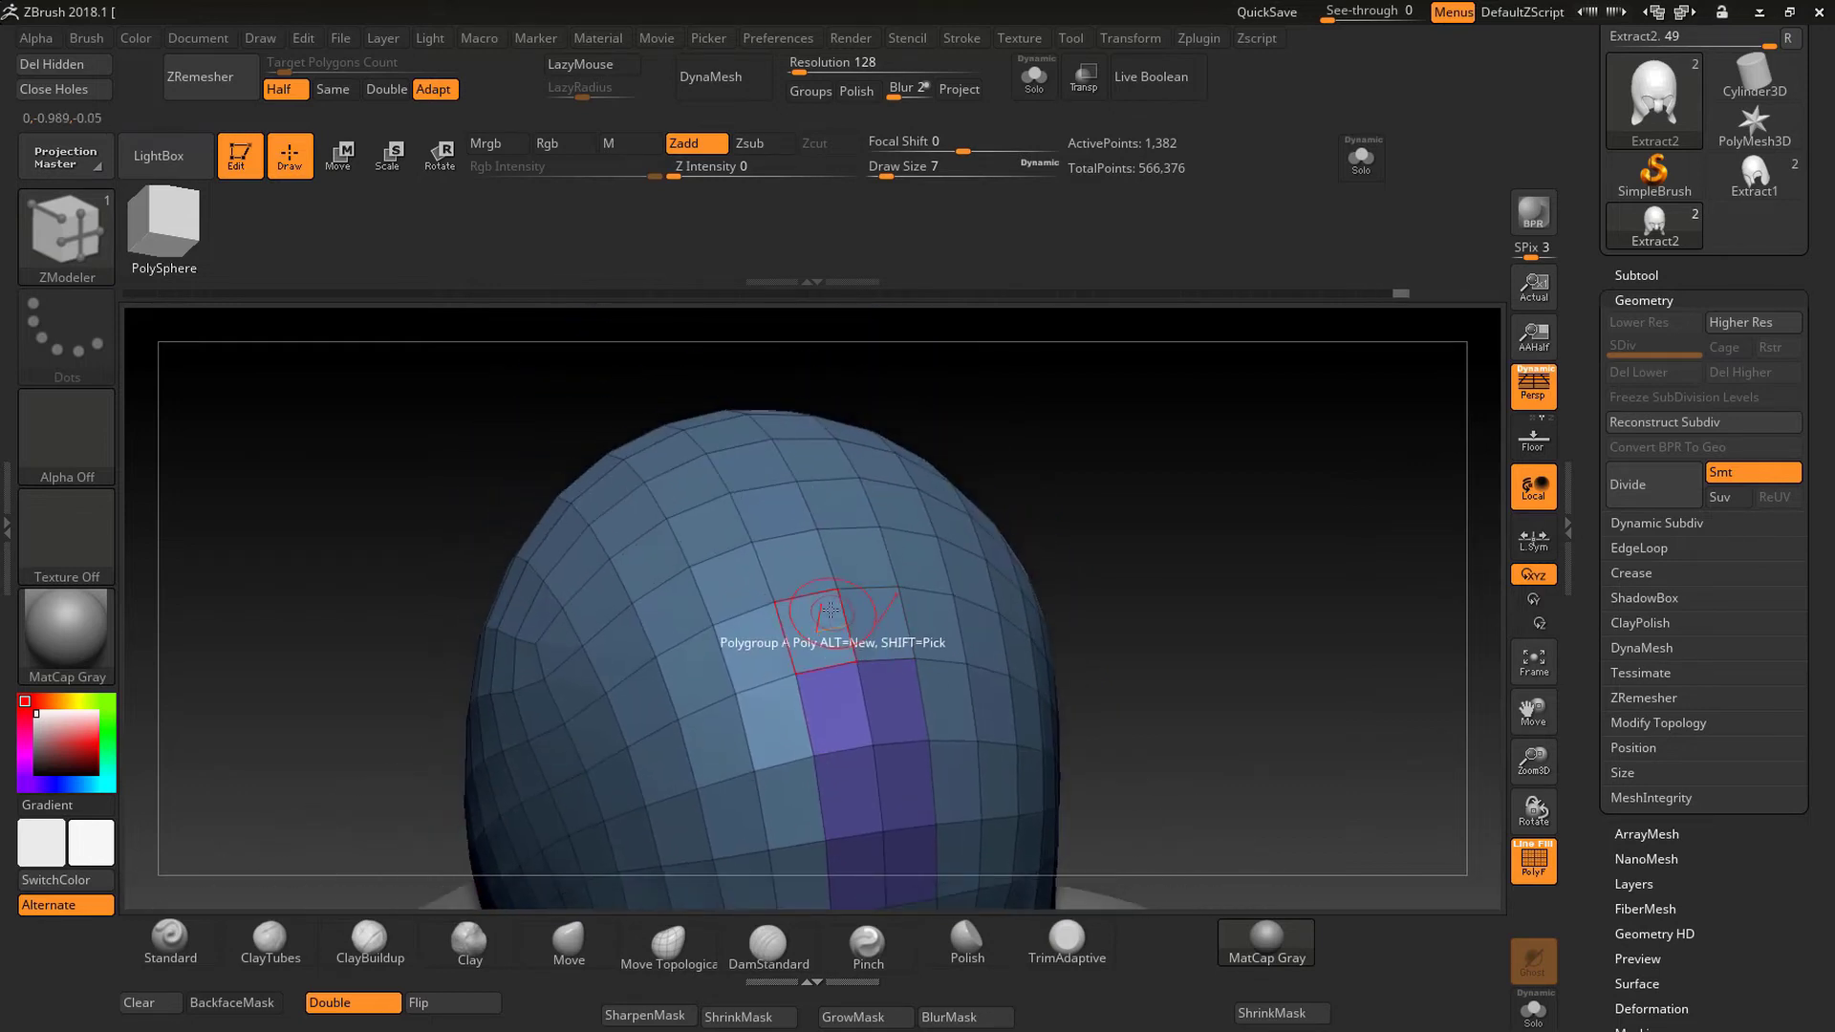
pyautogui.click(829, 612)
pyautogui.click(820, 566)
pyautogui.click(798, 513)
pyautogui.click(765, 472)
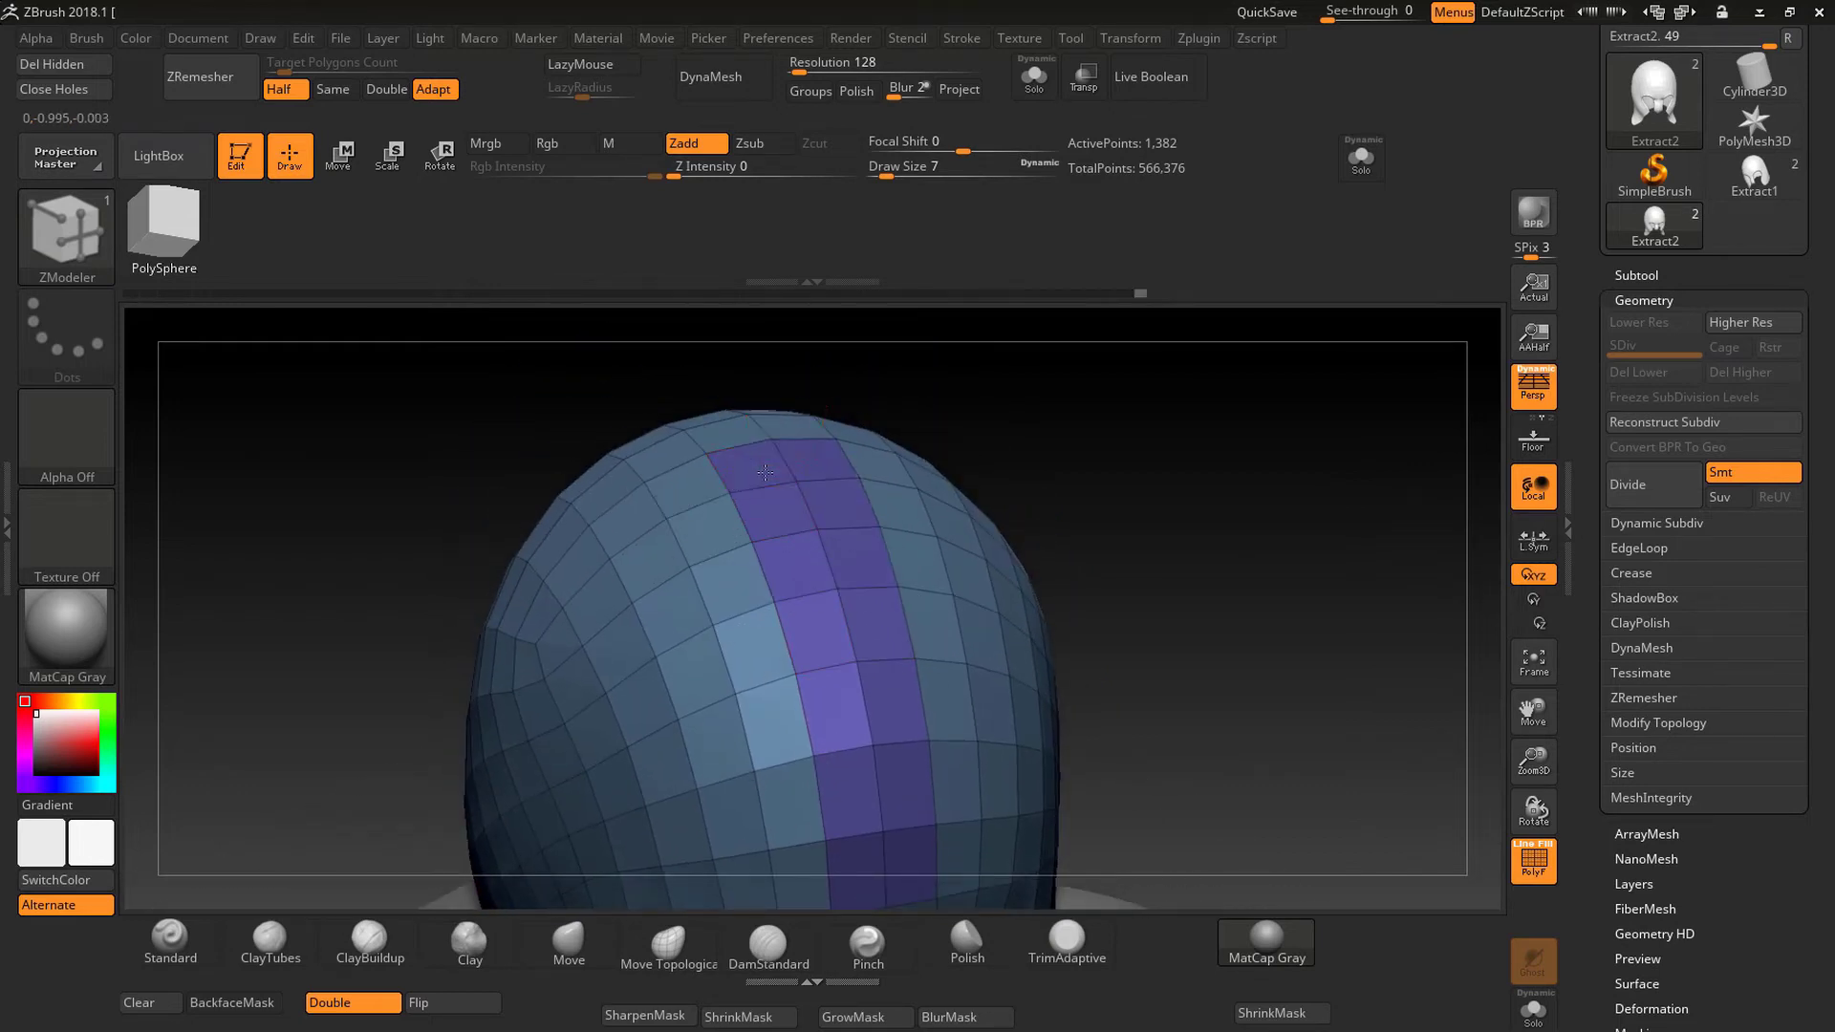
pyautogui.moveTo(766, 473); pyautogui.dragTo(806, 588, button='right')
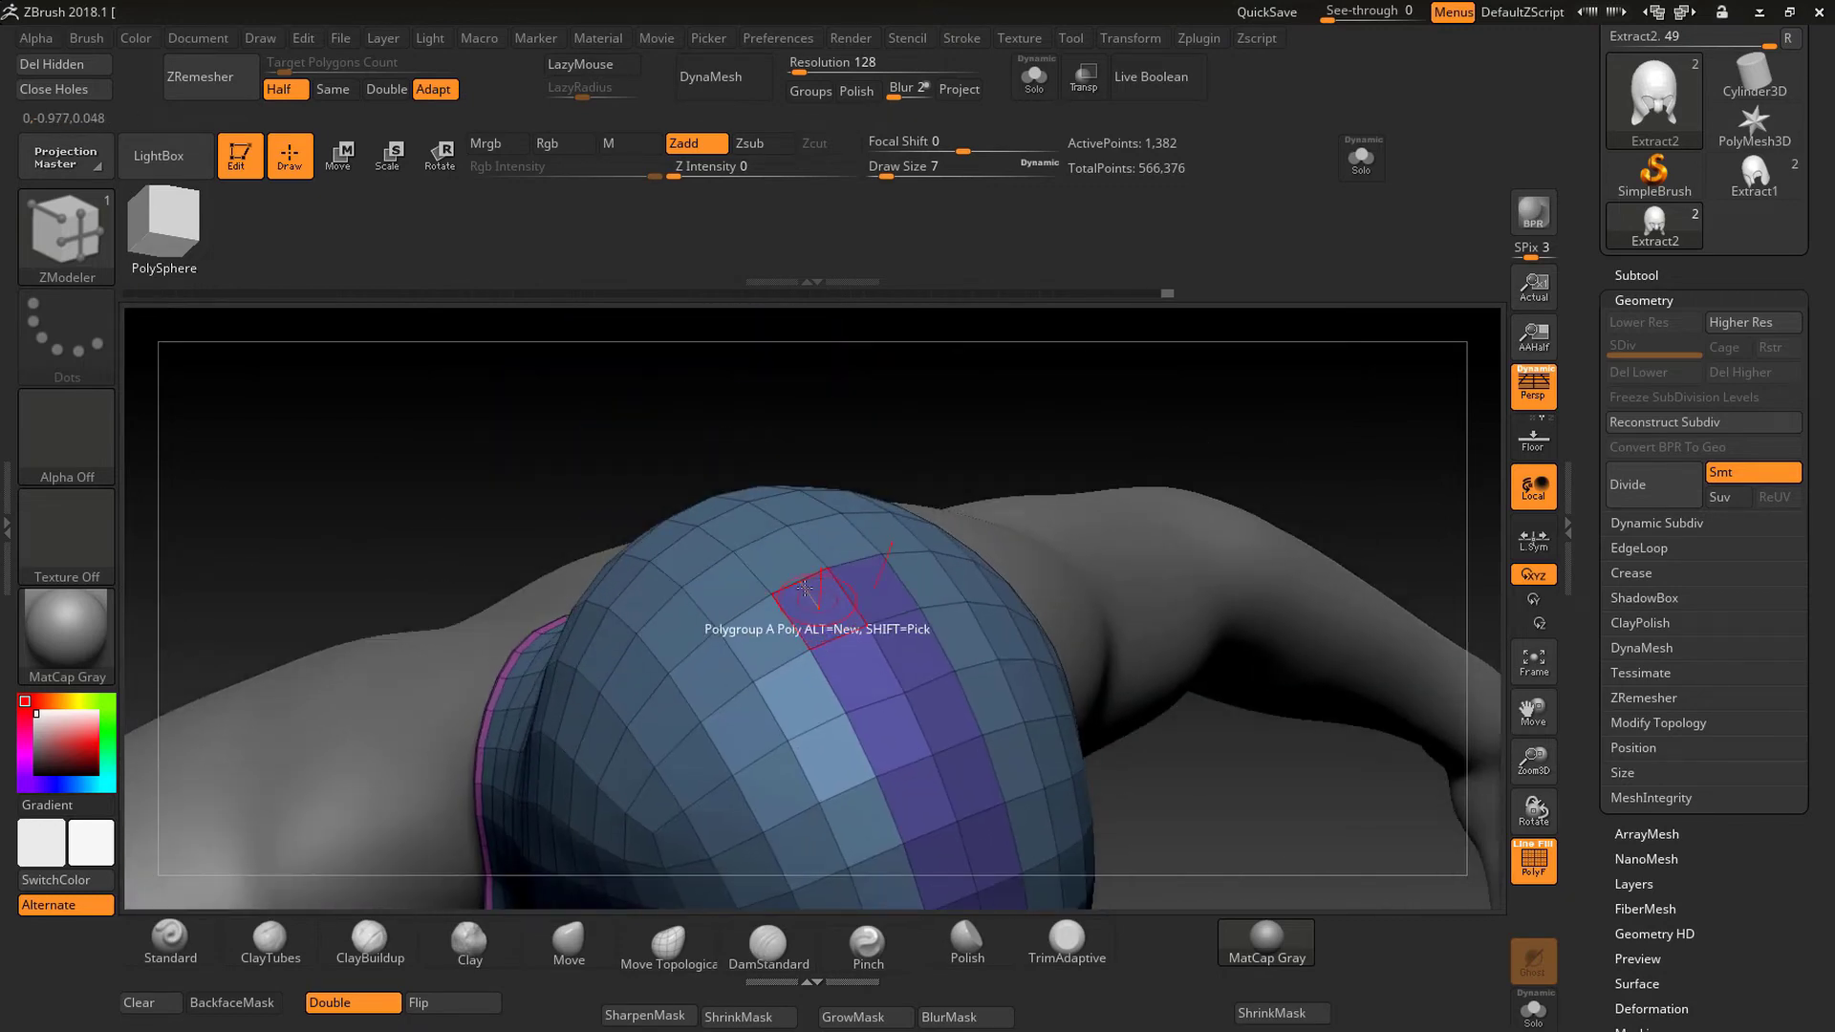
pyautogui.moveTo(956, 679)
pyautogui.mouseDown(button='right')
pyautogui.moveTo(927, 610)
pyautogui.moveTo(963, 609)
pyautogui.mouseUp(button='right')
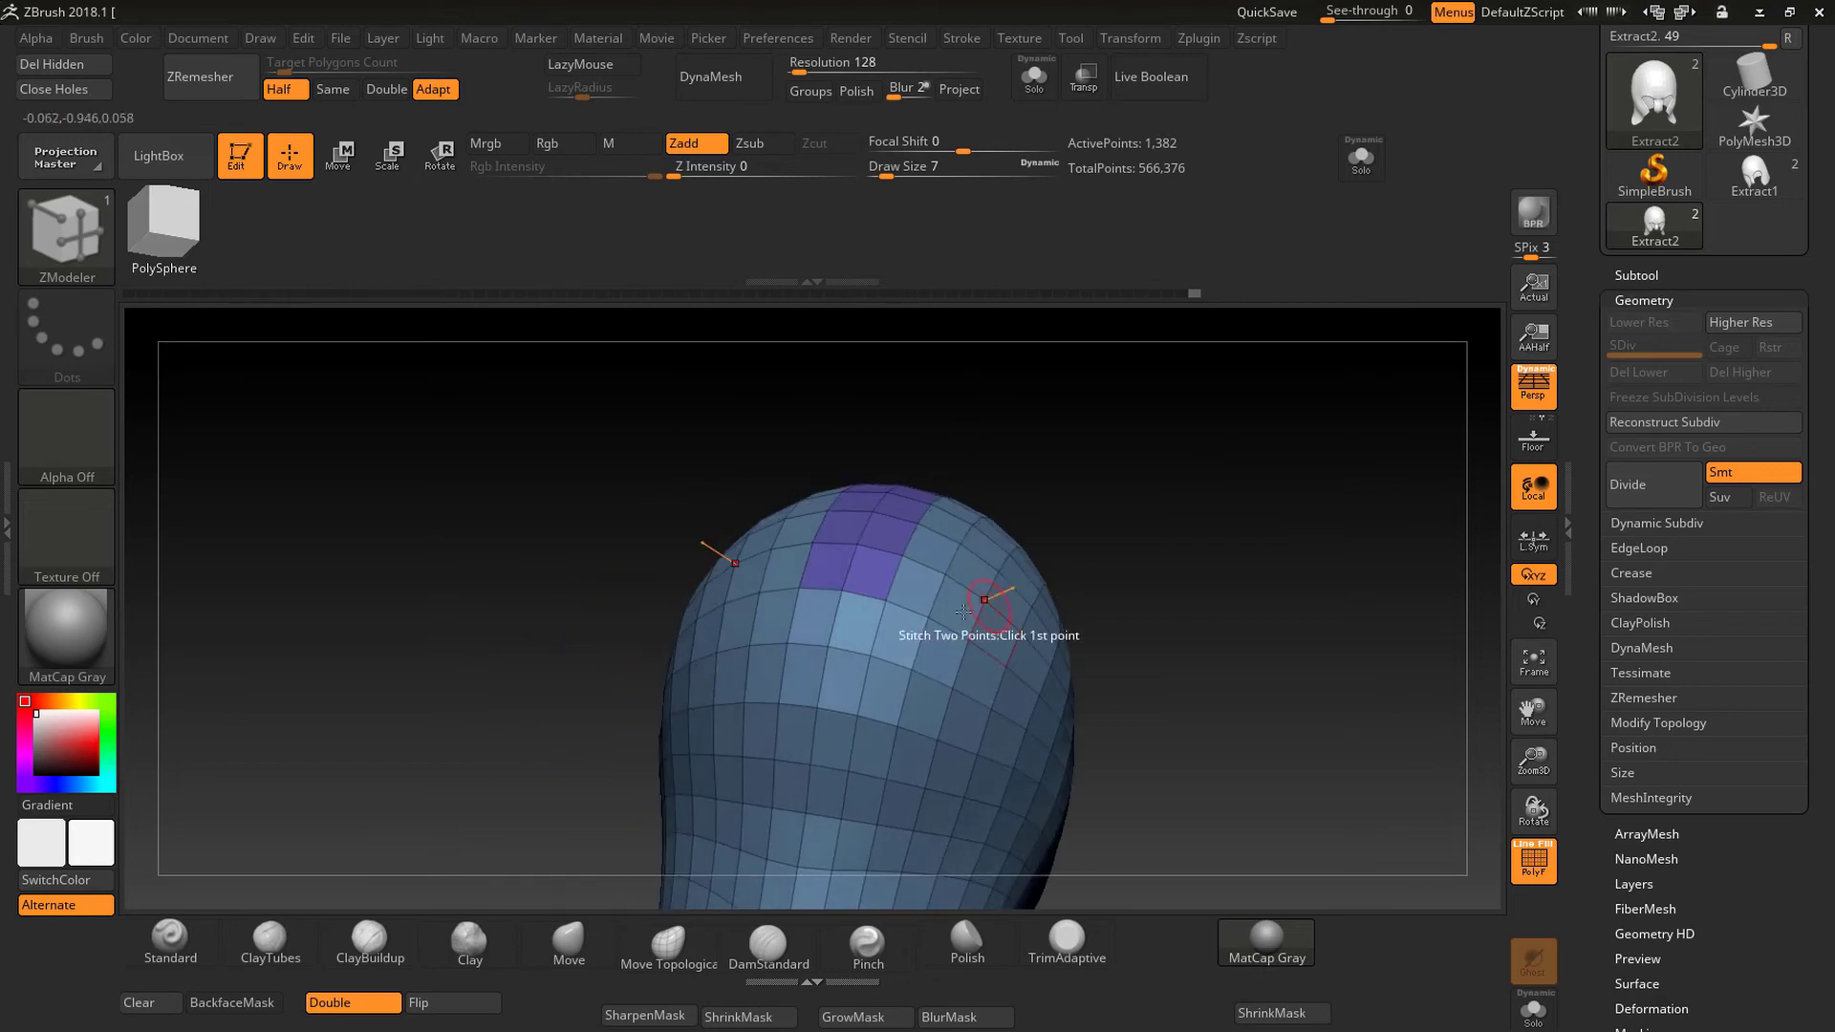
pyautogui.moveTo(841, 680)
pyautogui.mouseDown(button='right')
pyautogui.moveTo(955, 621)
pyautogui.moveTo(848, 545)
pyautogui.moveTo(705, 656)
pyautogui.moveTo(945, 583)
pyautogui.moveTo(878, 663)
pyautogui.moveTo(917, 682)
pyautogui.mouseUp(button='right')
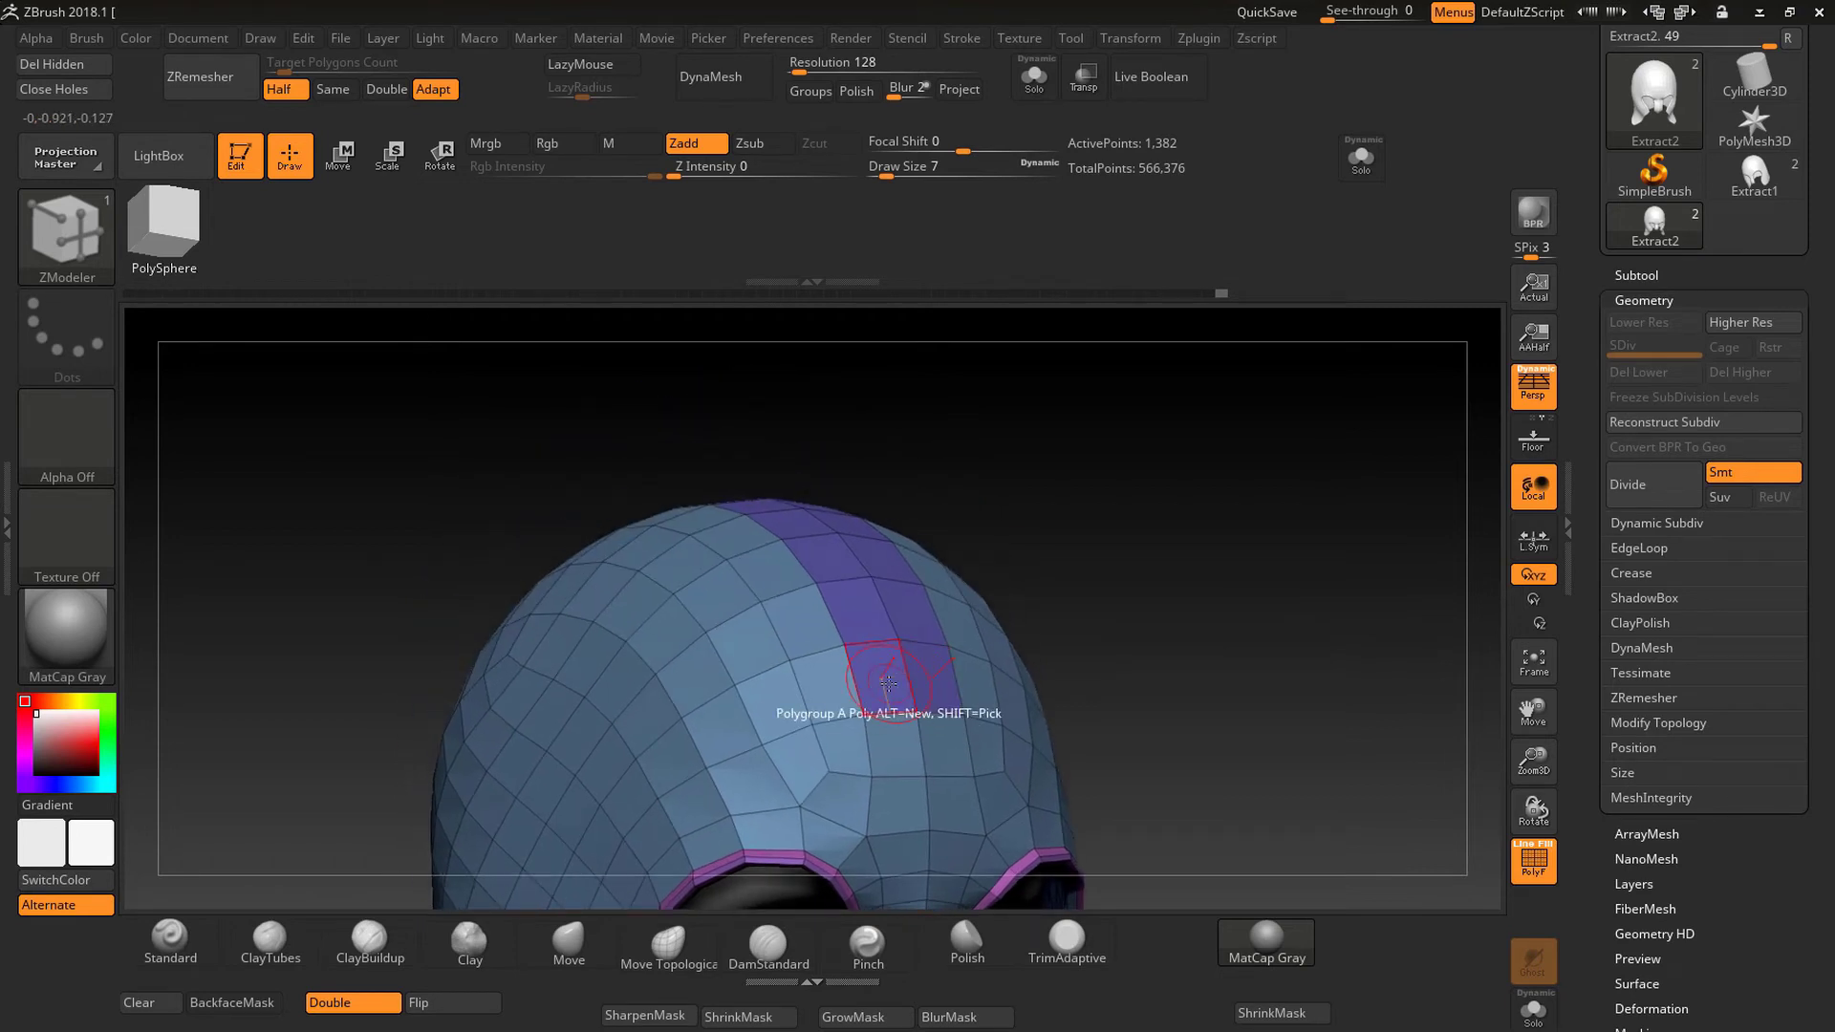
pyautogui.press('space')
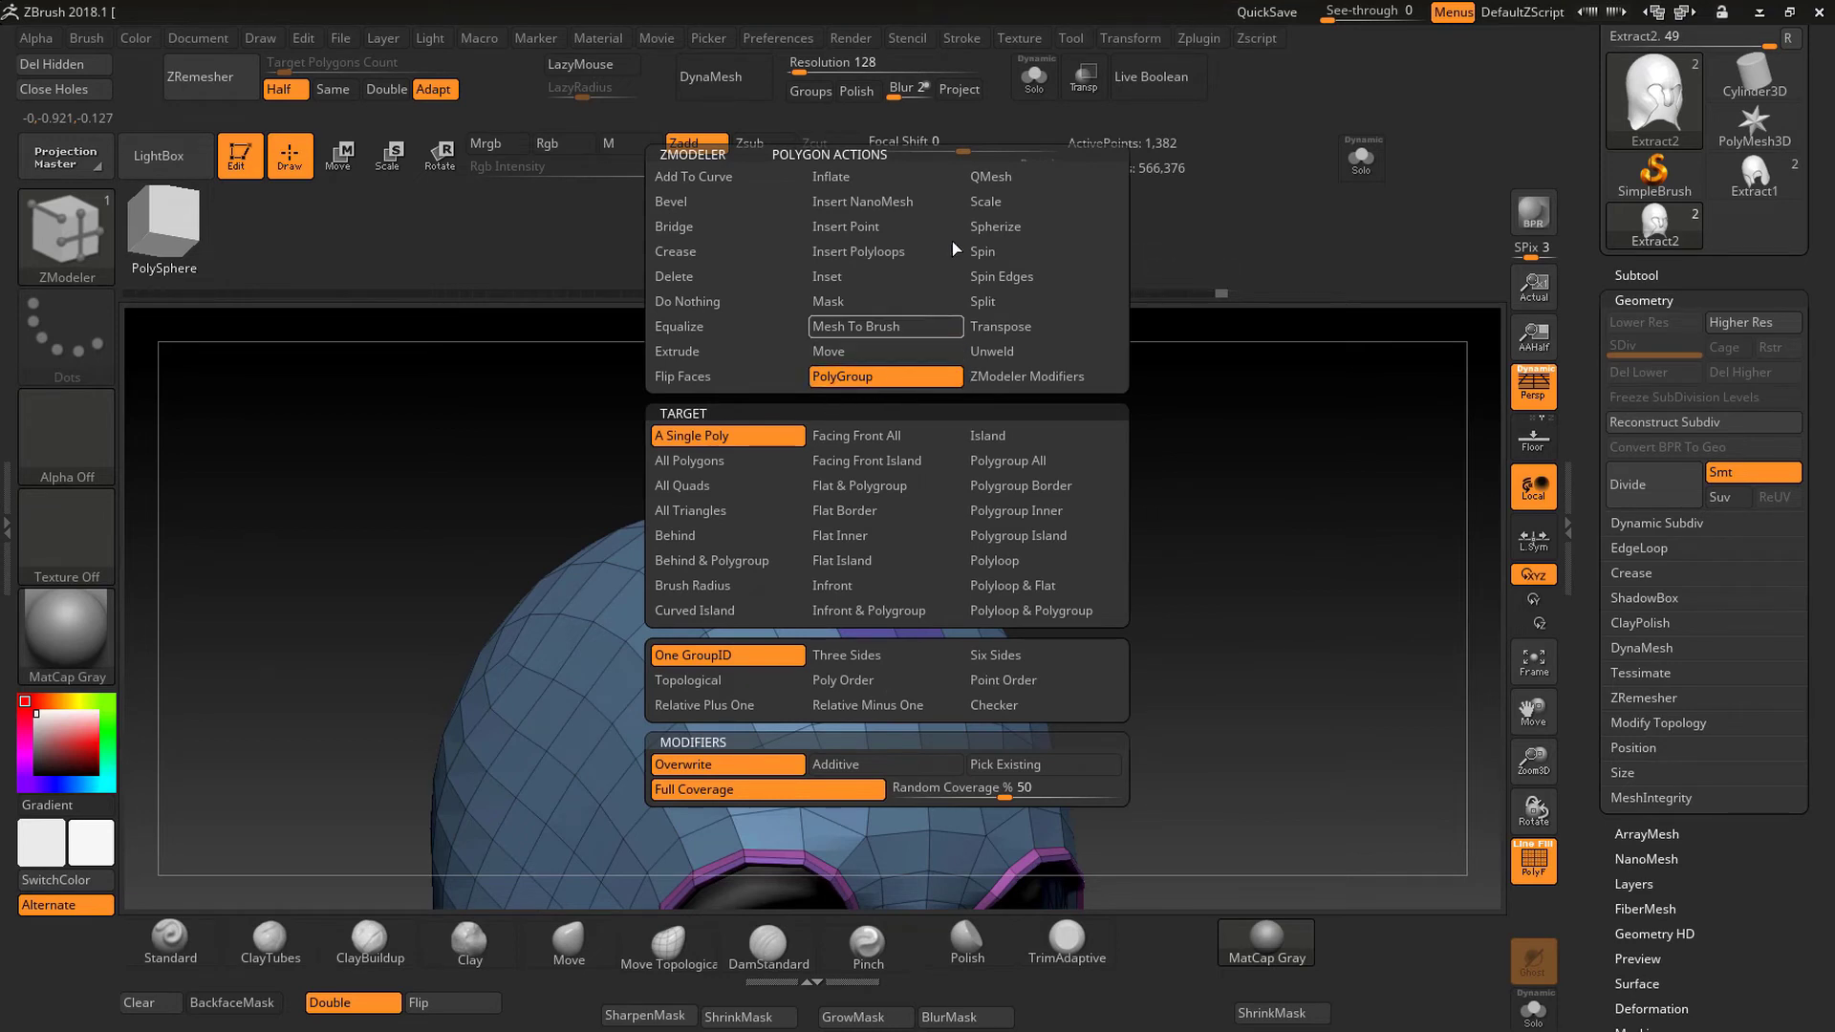
pyautogui.click(1002, 172)
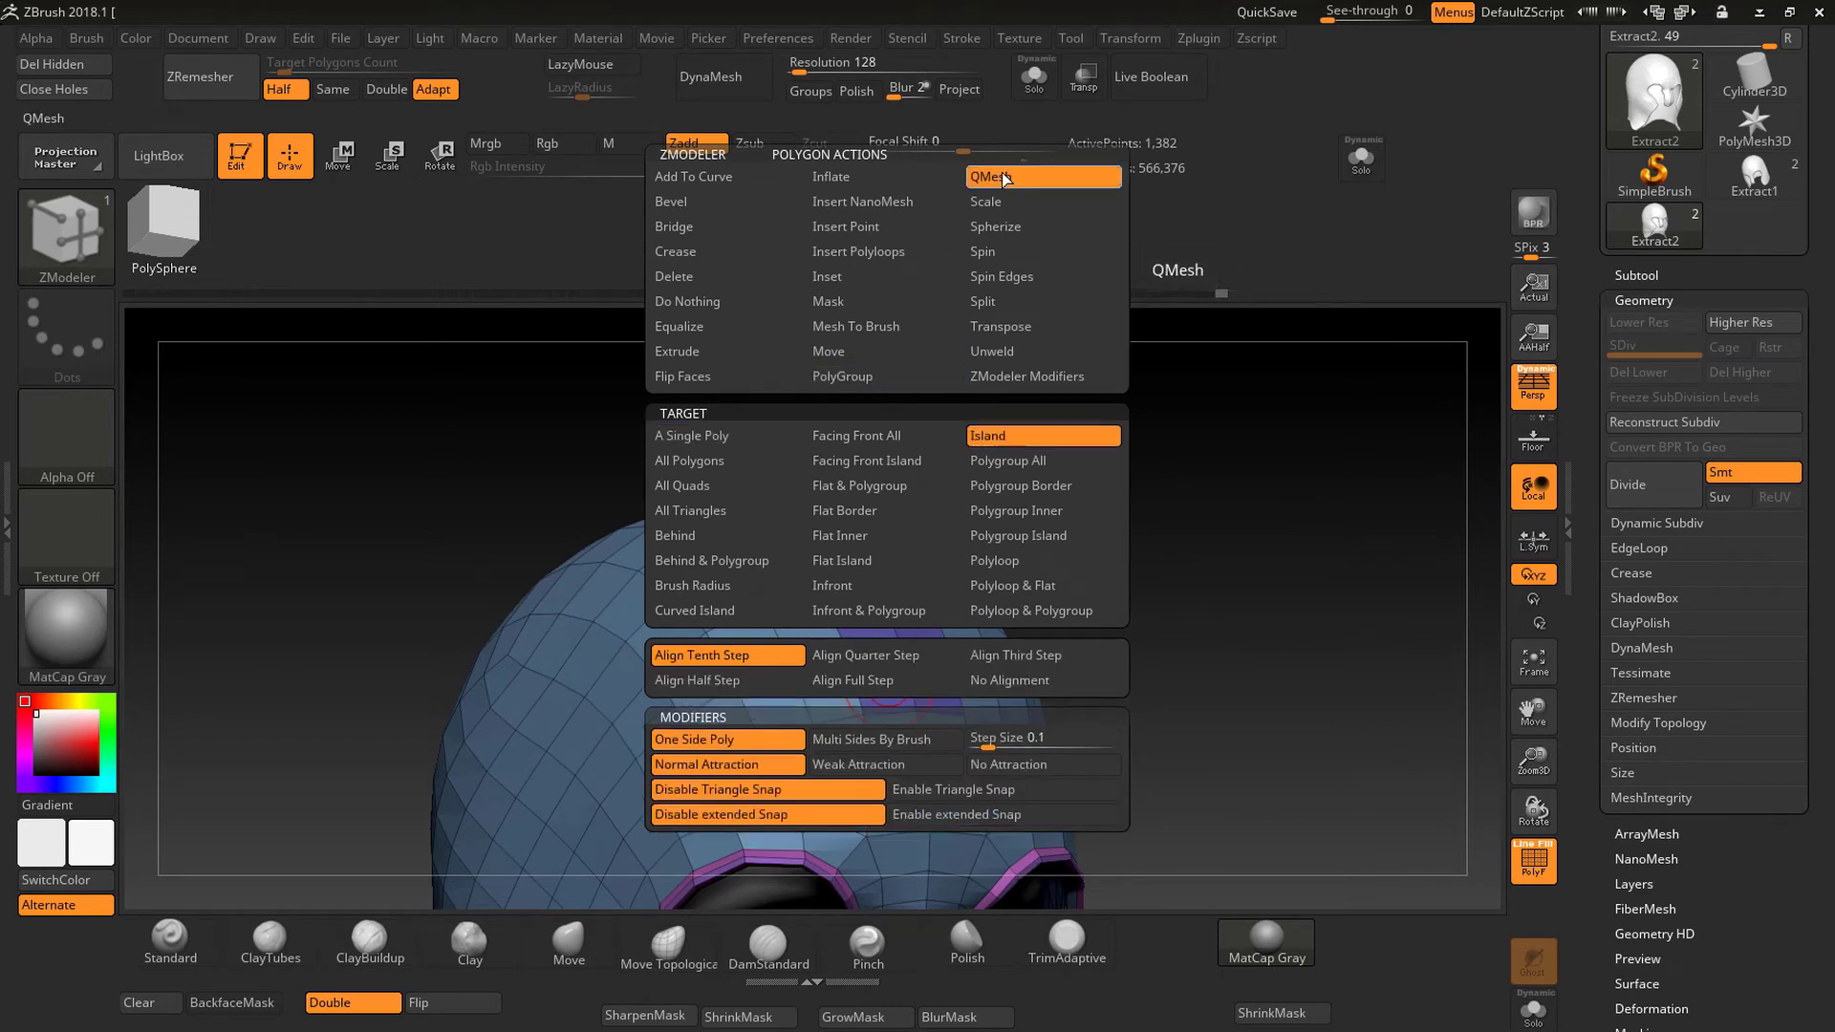
pyautogui.click(1024, 558)
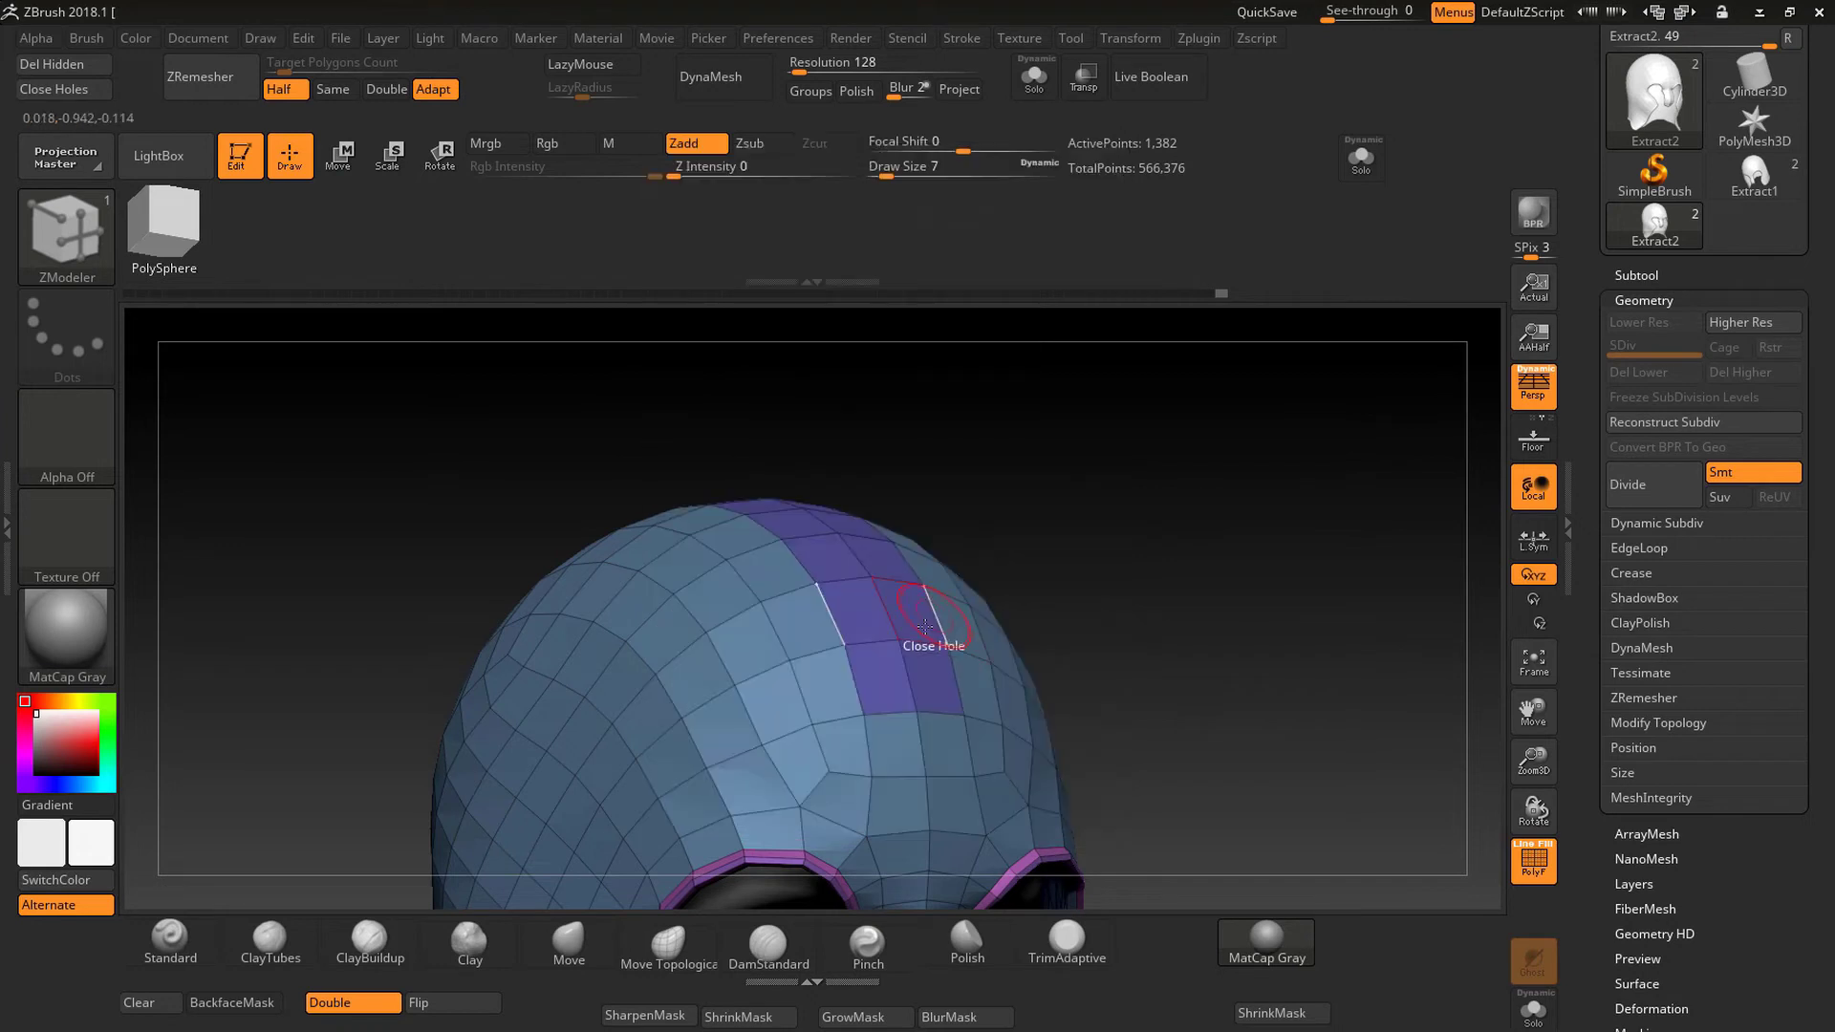
pyautogui.moveTo(903, 683)
pyautogui.mouseDown()
pyautogui.moveTo(882, 593)
pyautogui.moveTo(1109, 594)
pyautogui.moveTo(937, 620)
pyautogui.mouseUp()
pyautogui.hotkey('ctrl', 'z')
pyautogui.press('f')
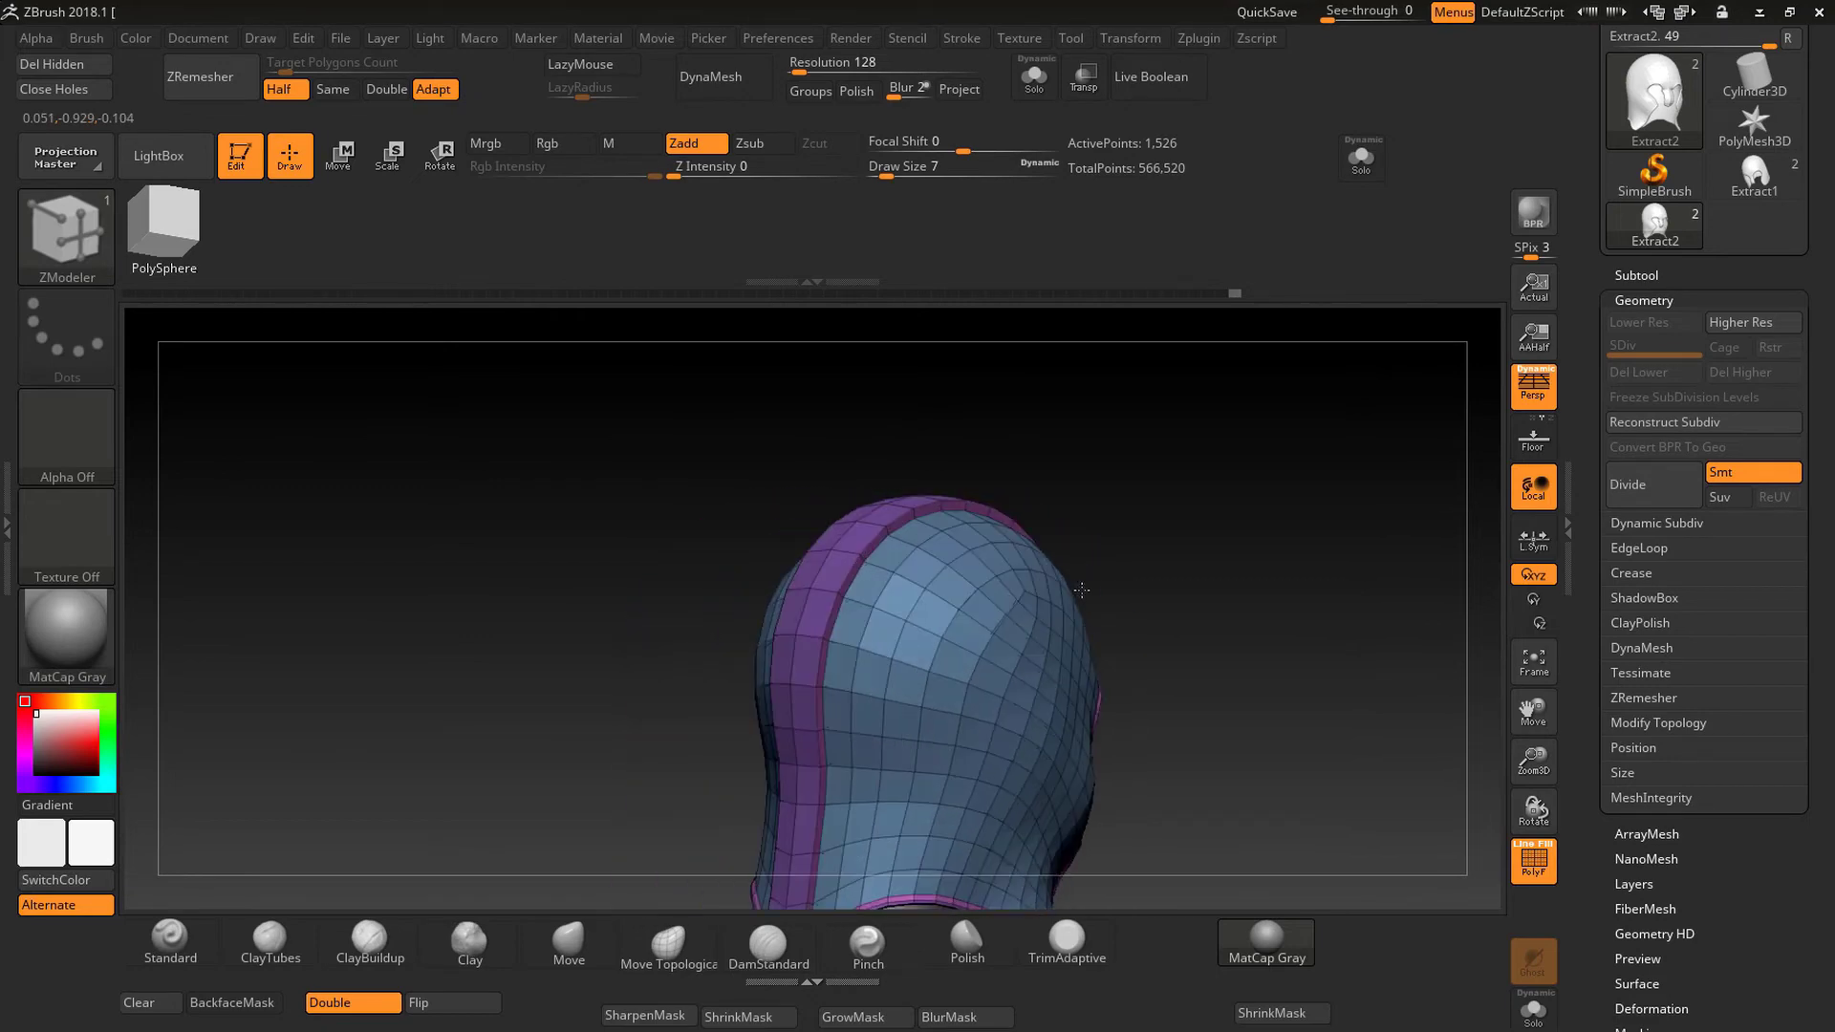
pyautogui.keyDown('ctrl'); pyautogui.moveTo(936, 619); pyautogui.dragTo(1012, 737, button='right'); pyautogui.keyUp('ctrl')
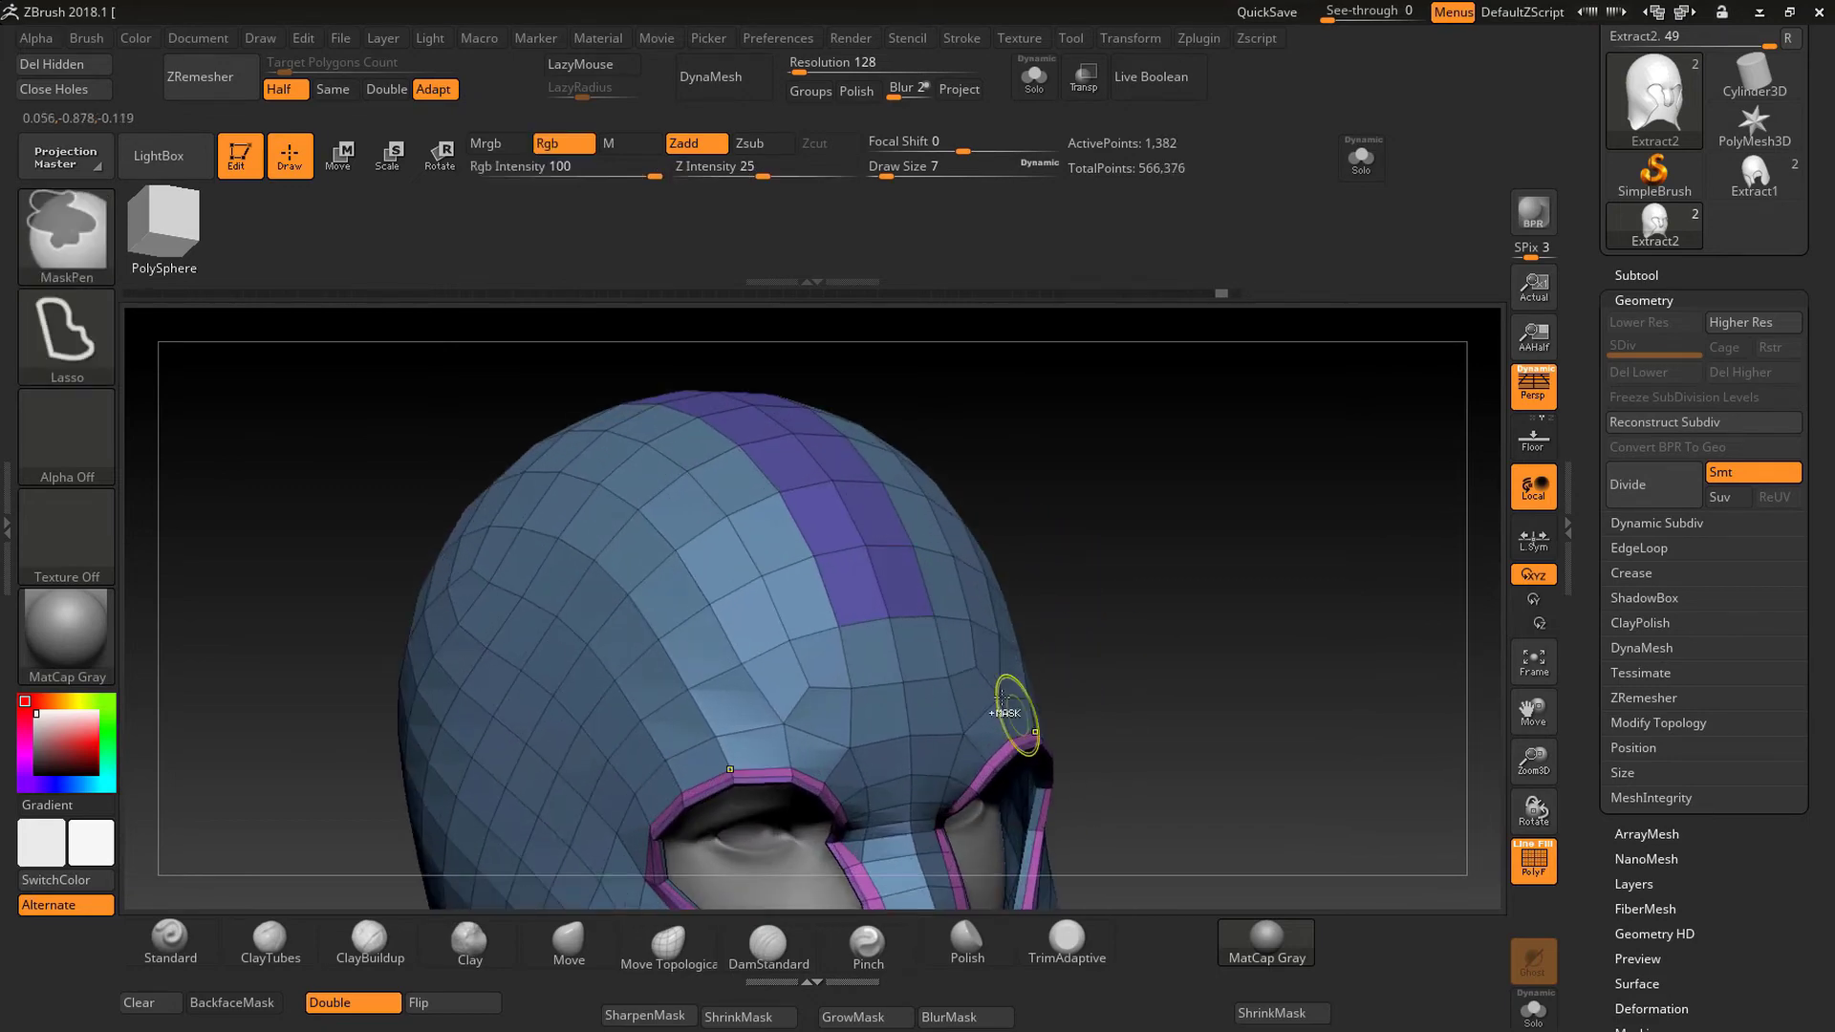
pyautogui.press('b')
pyautogui.press('z')
pyautogui.press('m')
pyautogui.rightClick(929, 697)
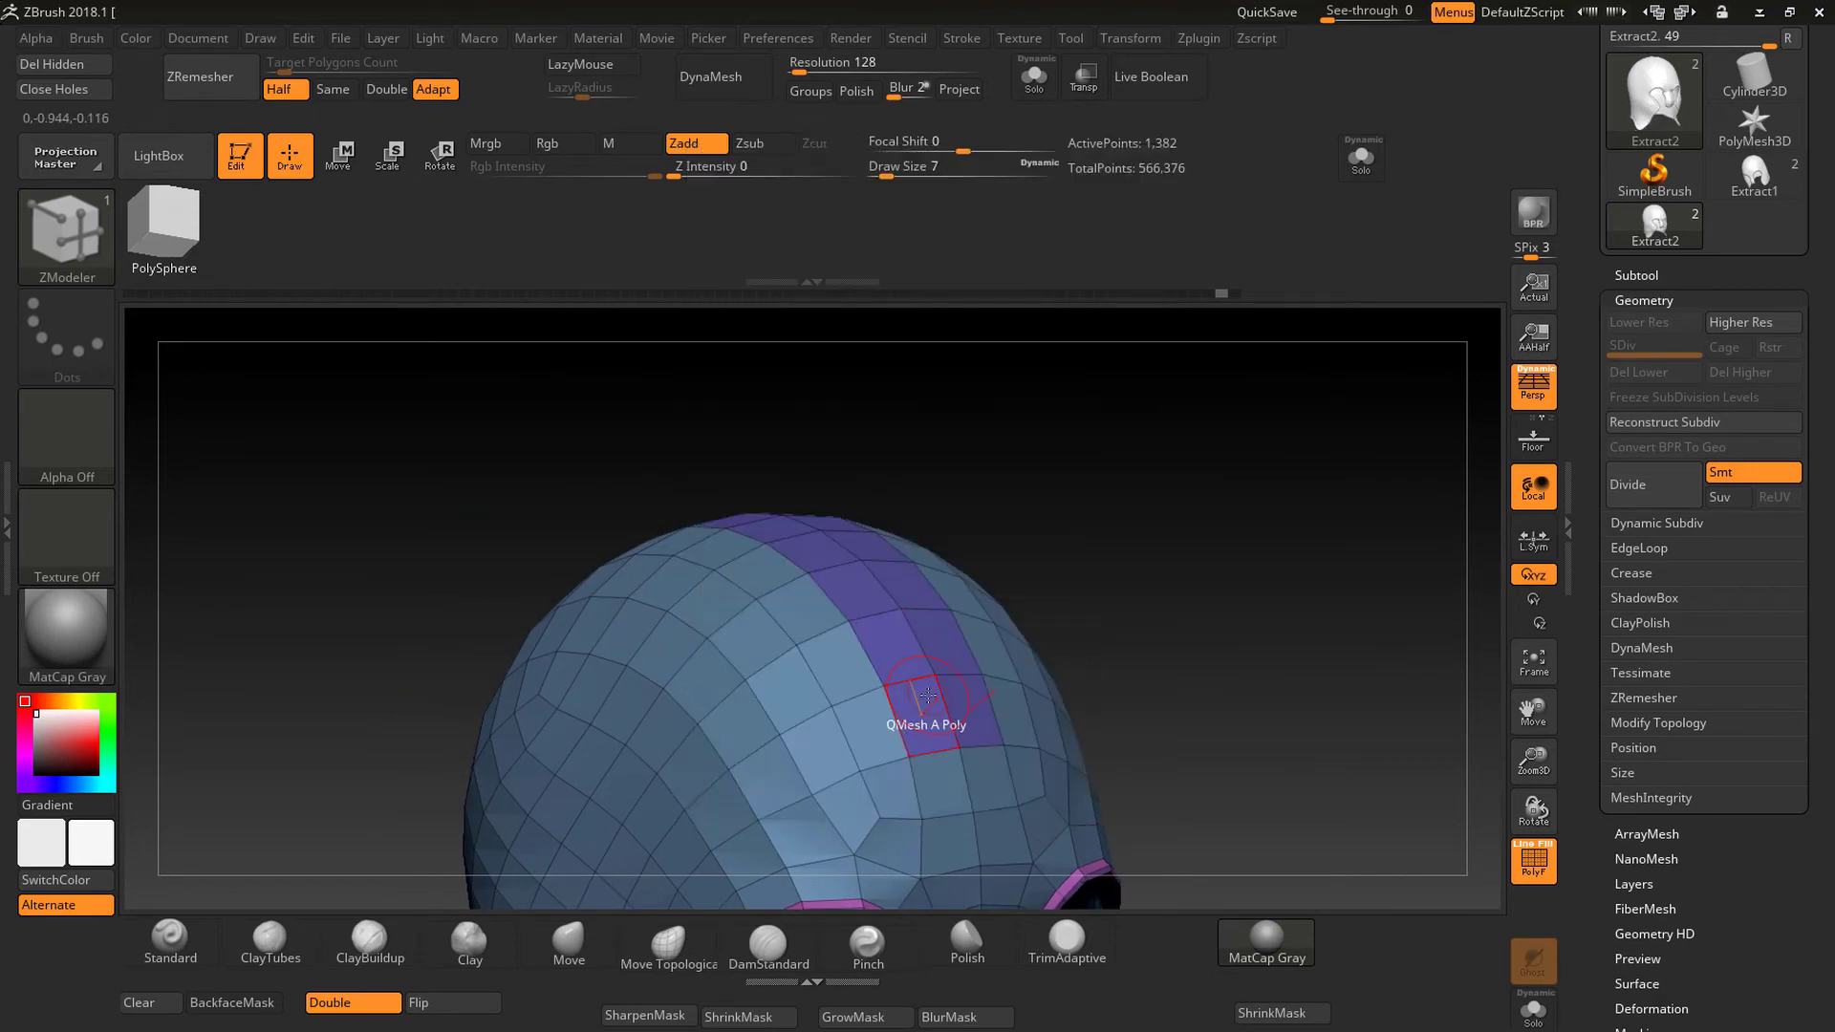
pyautogui.rightClick(928, 708)
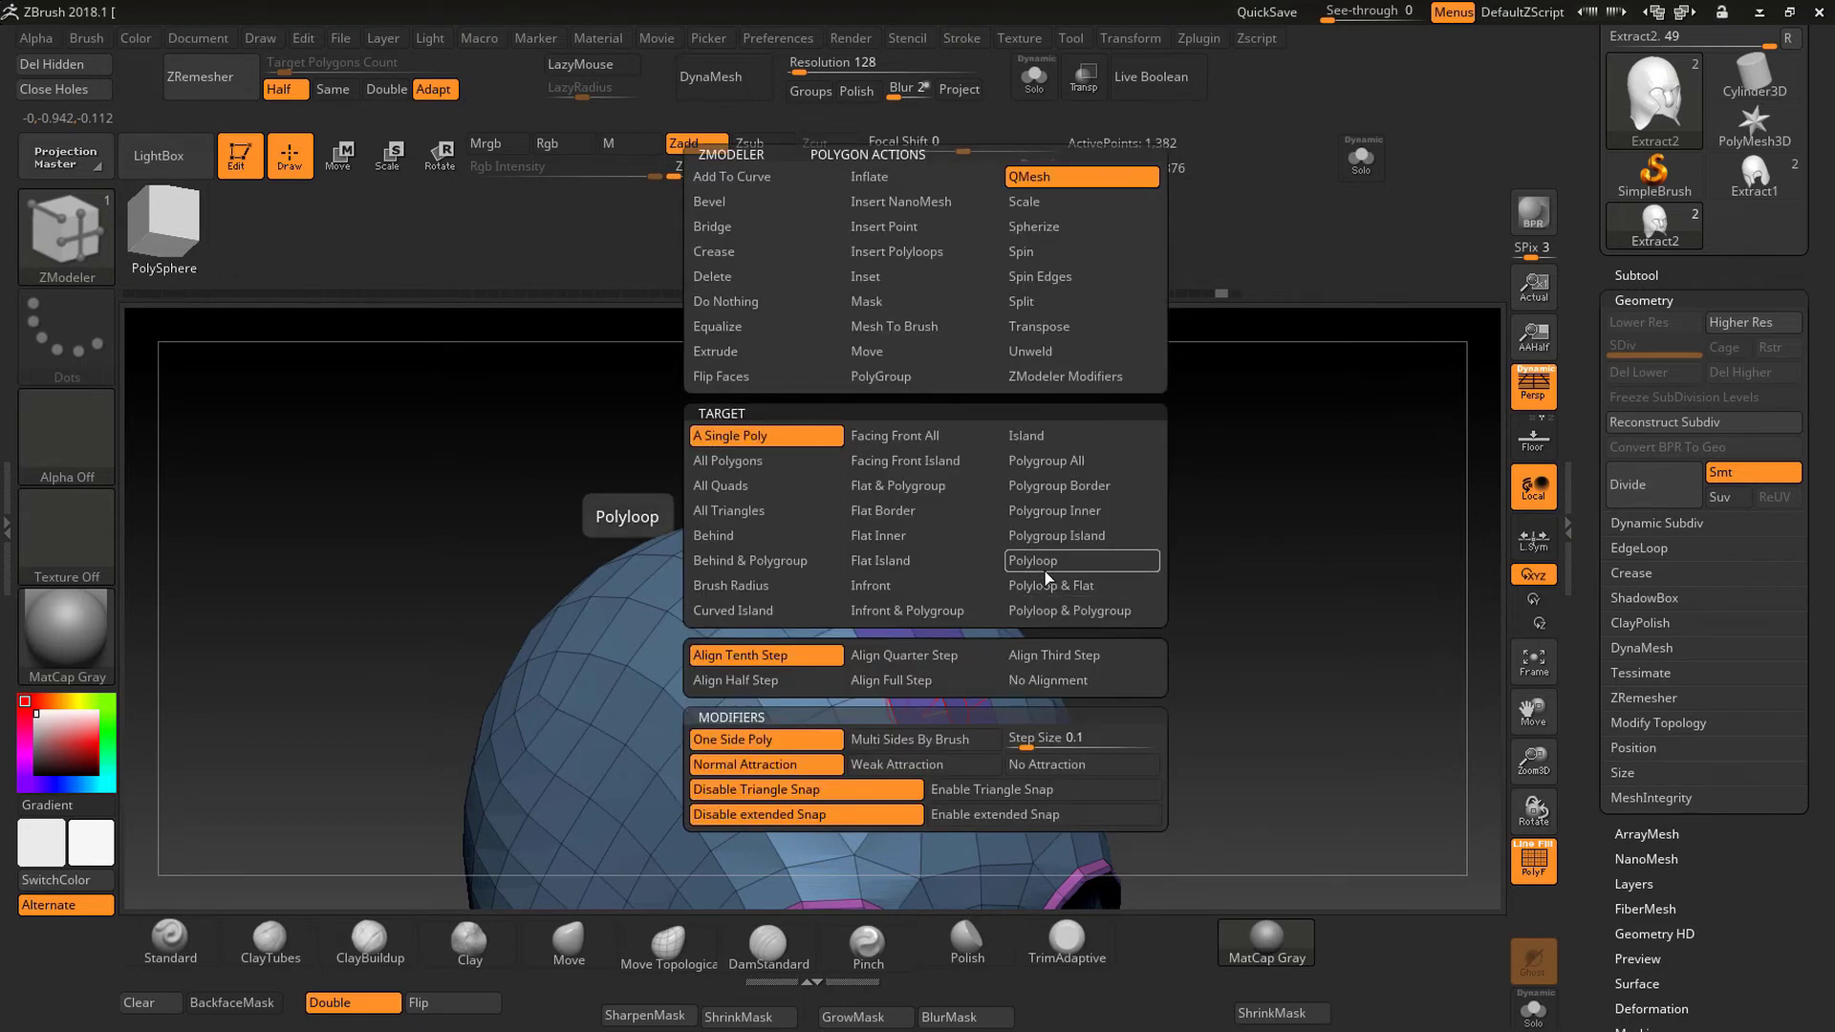
pyautogui.click(1061, 463)
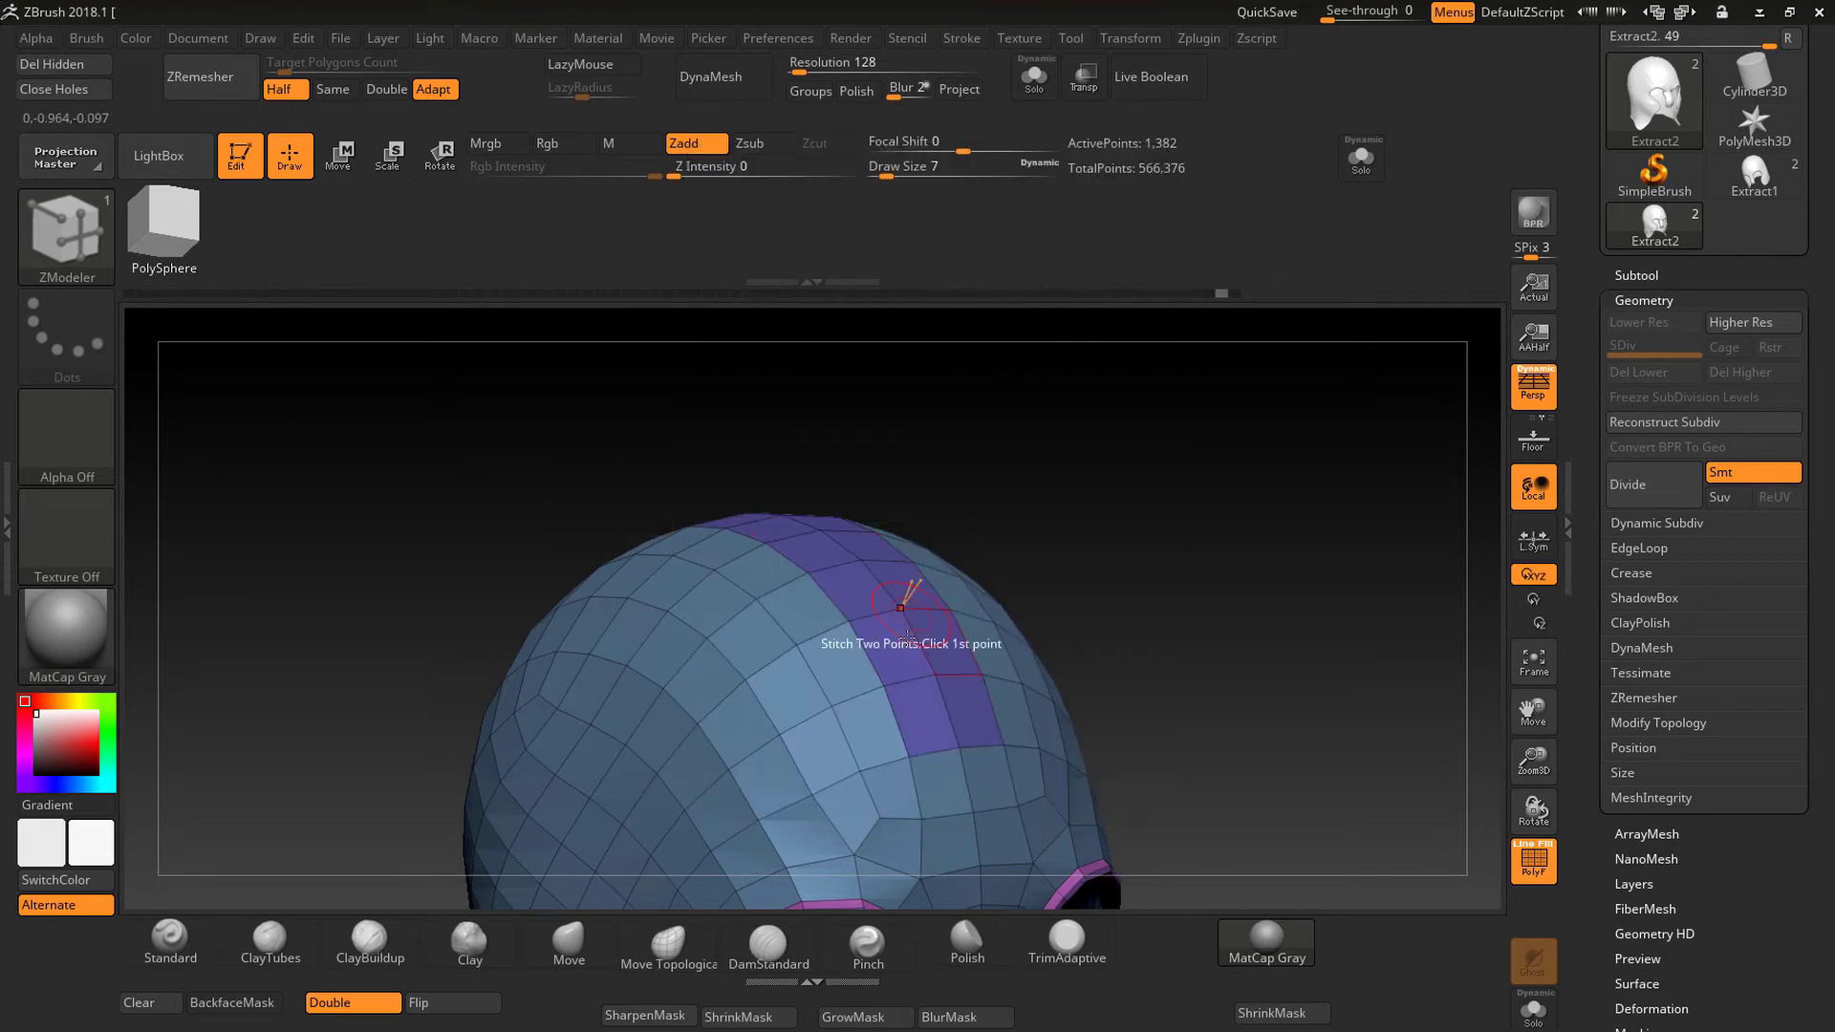
pyautogui.moveTo(902, 636); pyautogui.dragTo(903, 602)
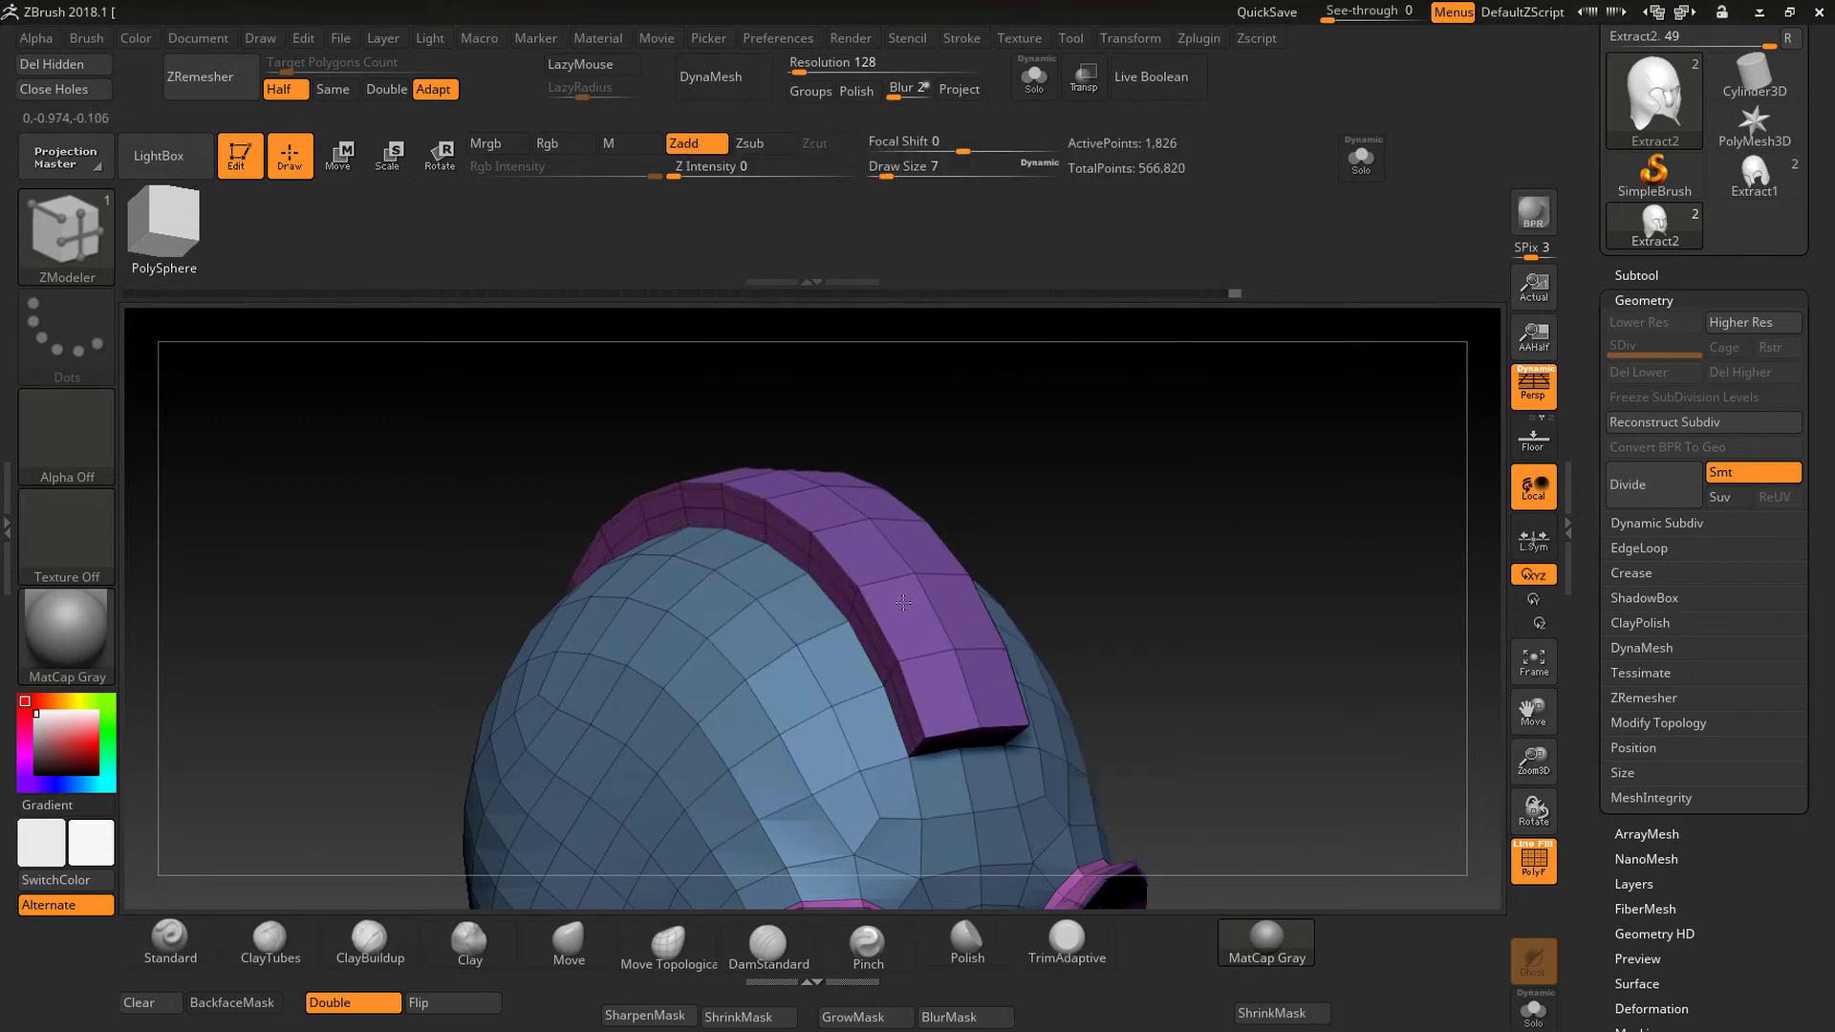
pyautogui.hotkey('ctrl', 'z')
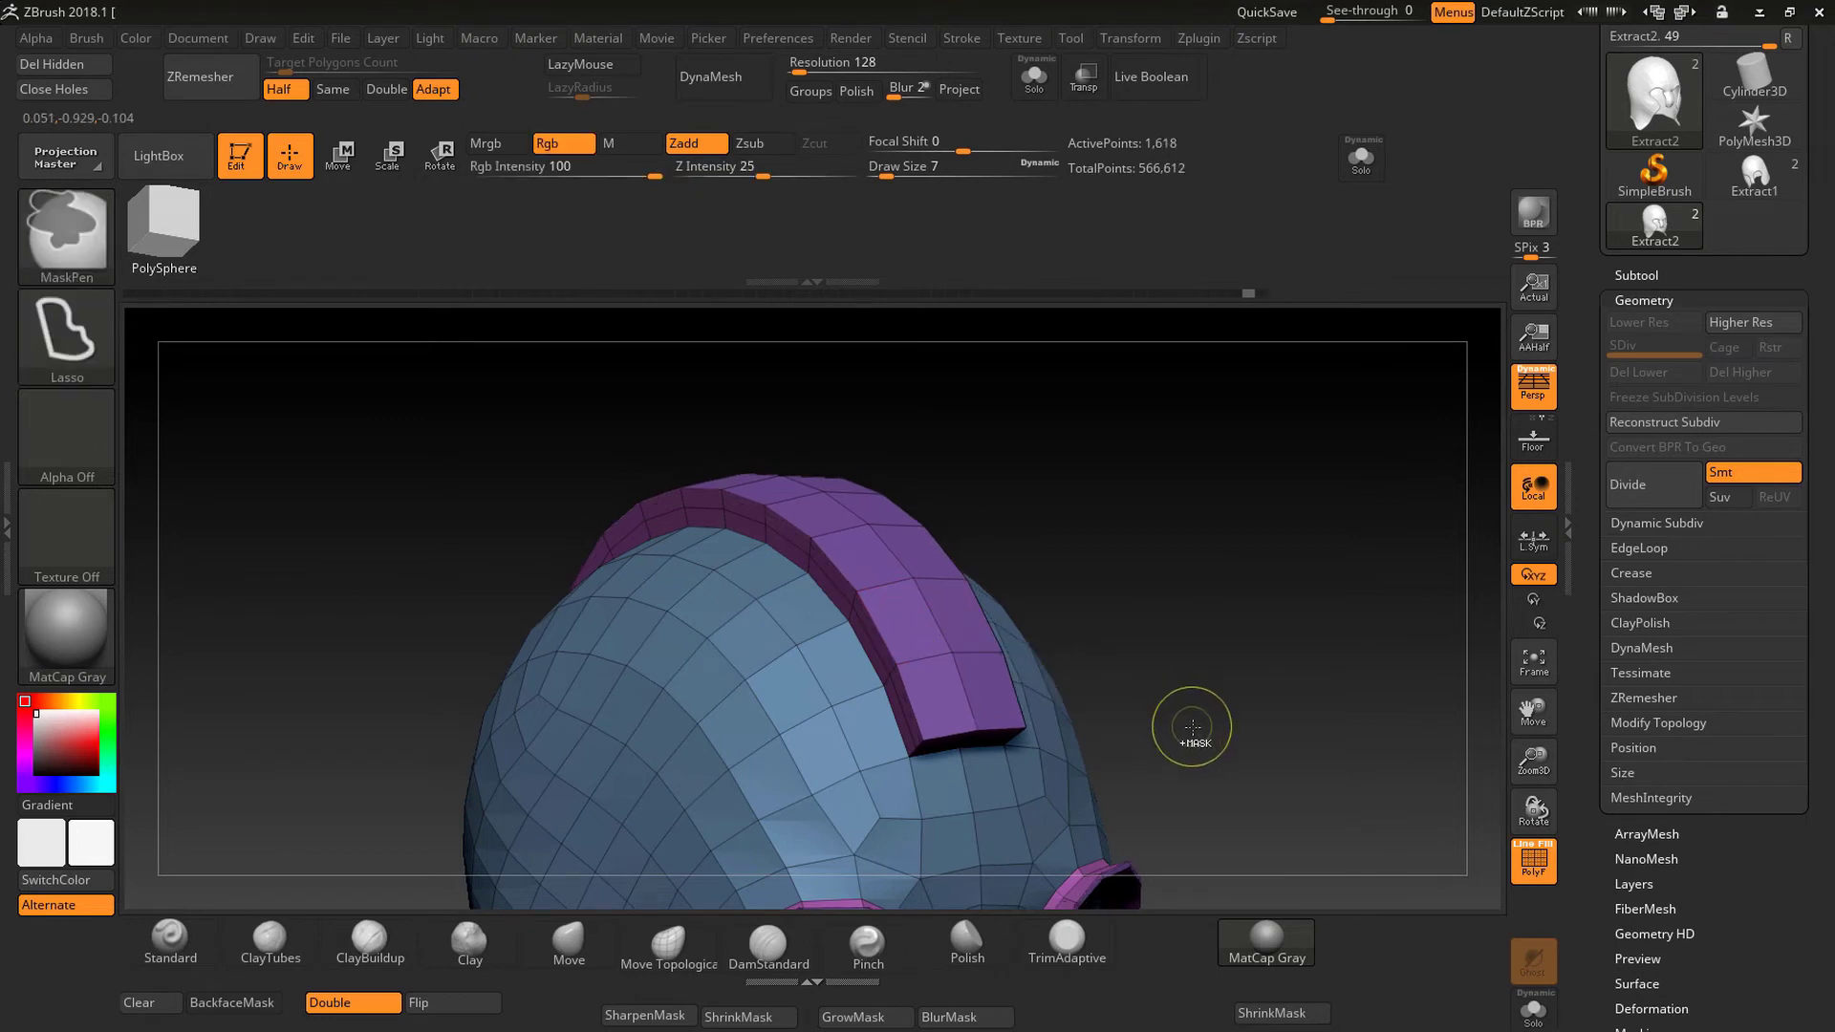
pyautogui.hotkey('ctrl', 'z')
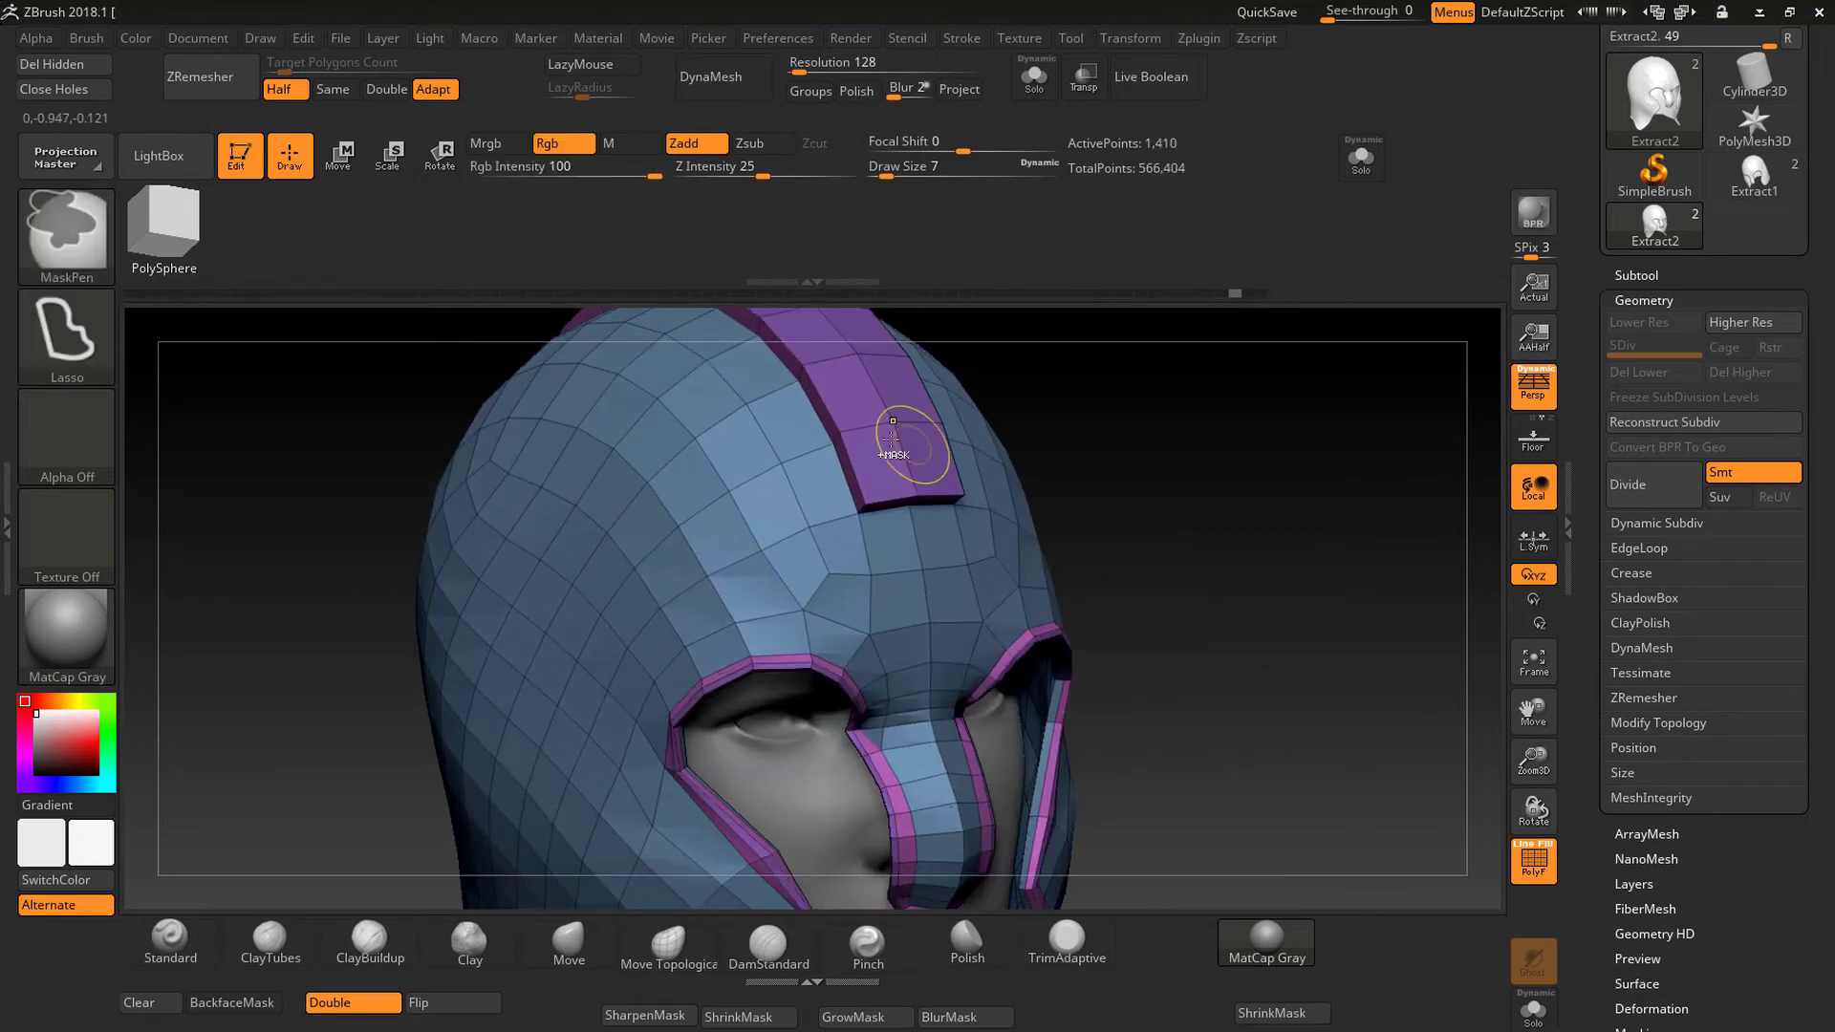
pyautogui.hotkey('ctrl', 'z')
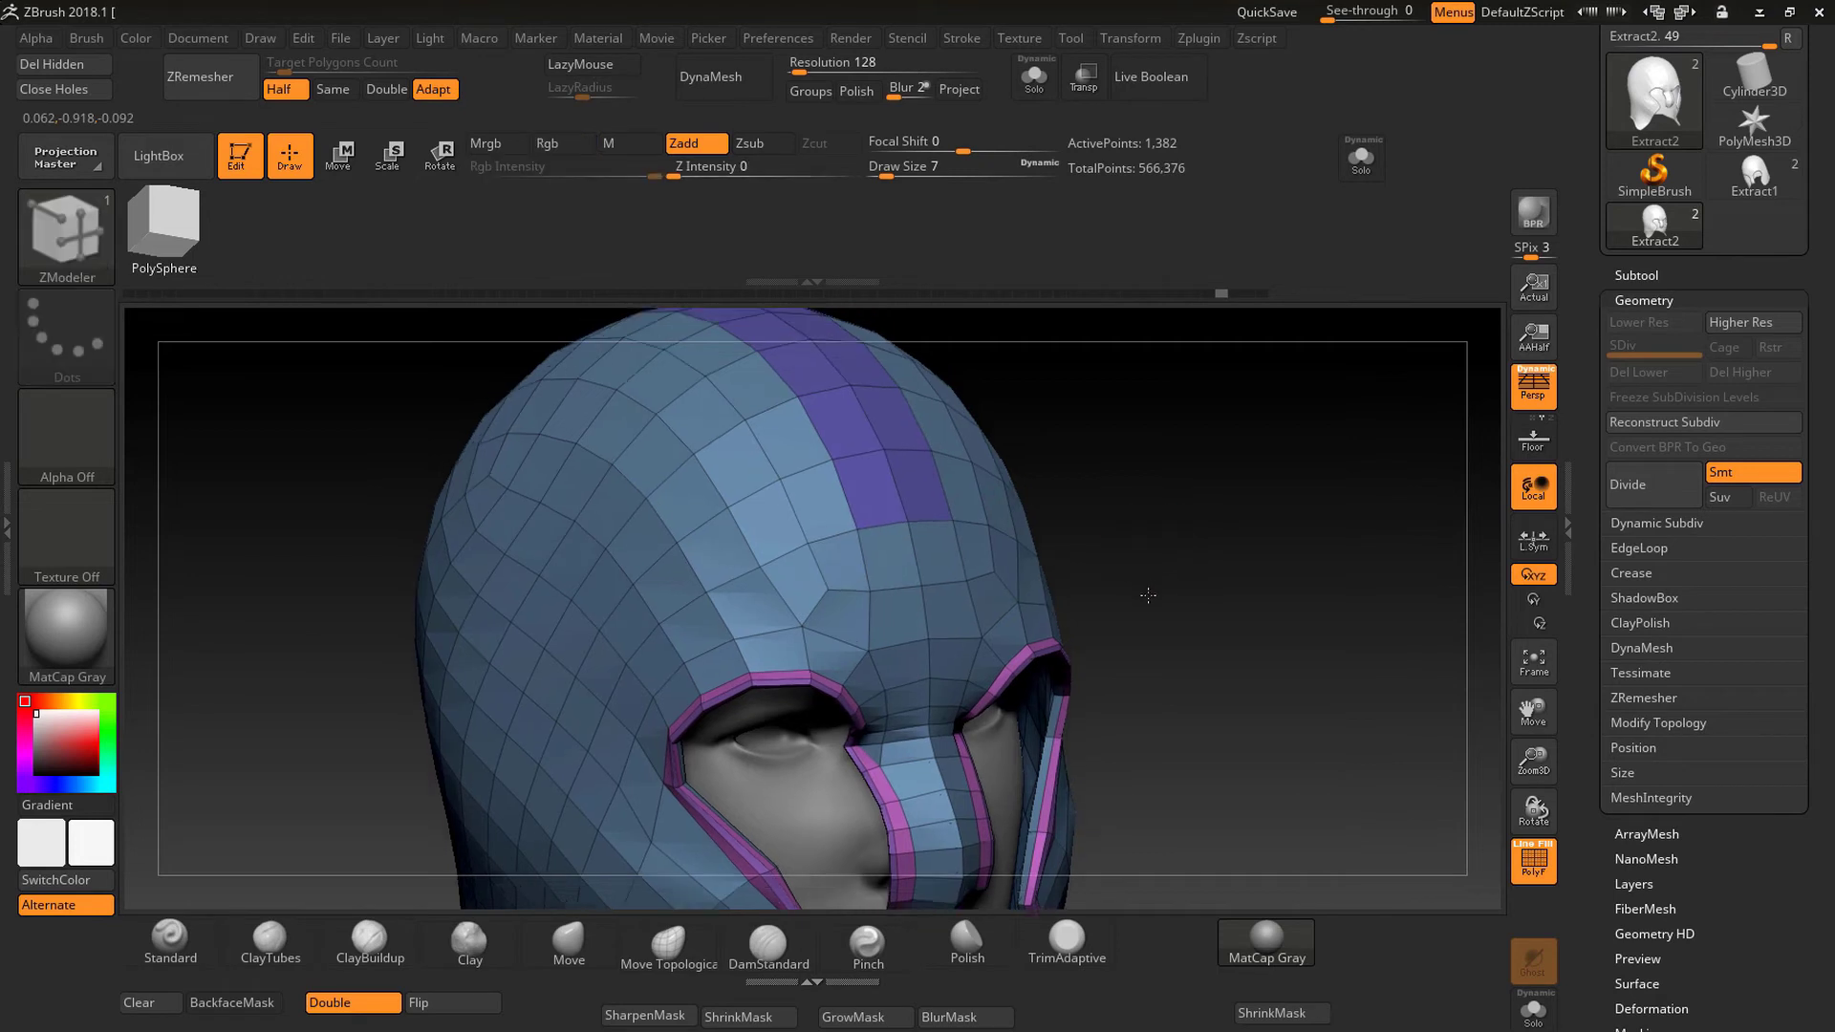
pyautogui.keyDown('alt'); pyautogui.moveTo(1159, 551); pyautogui.dragTo(1154, 609); pyautogui.keyUp('alt')
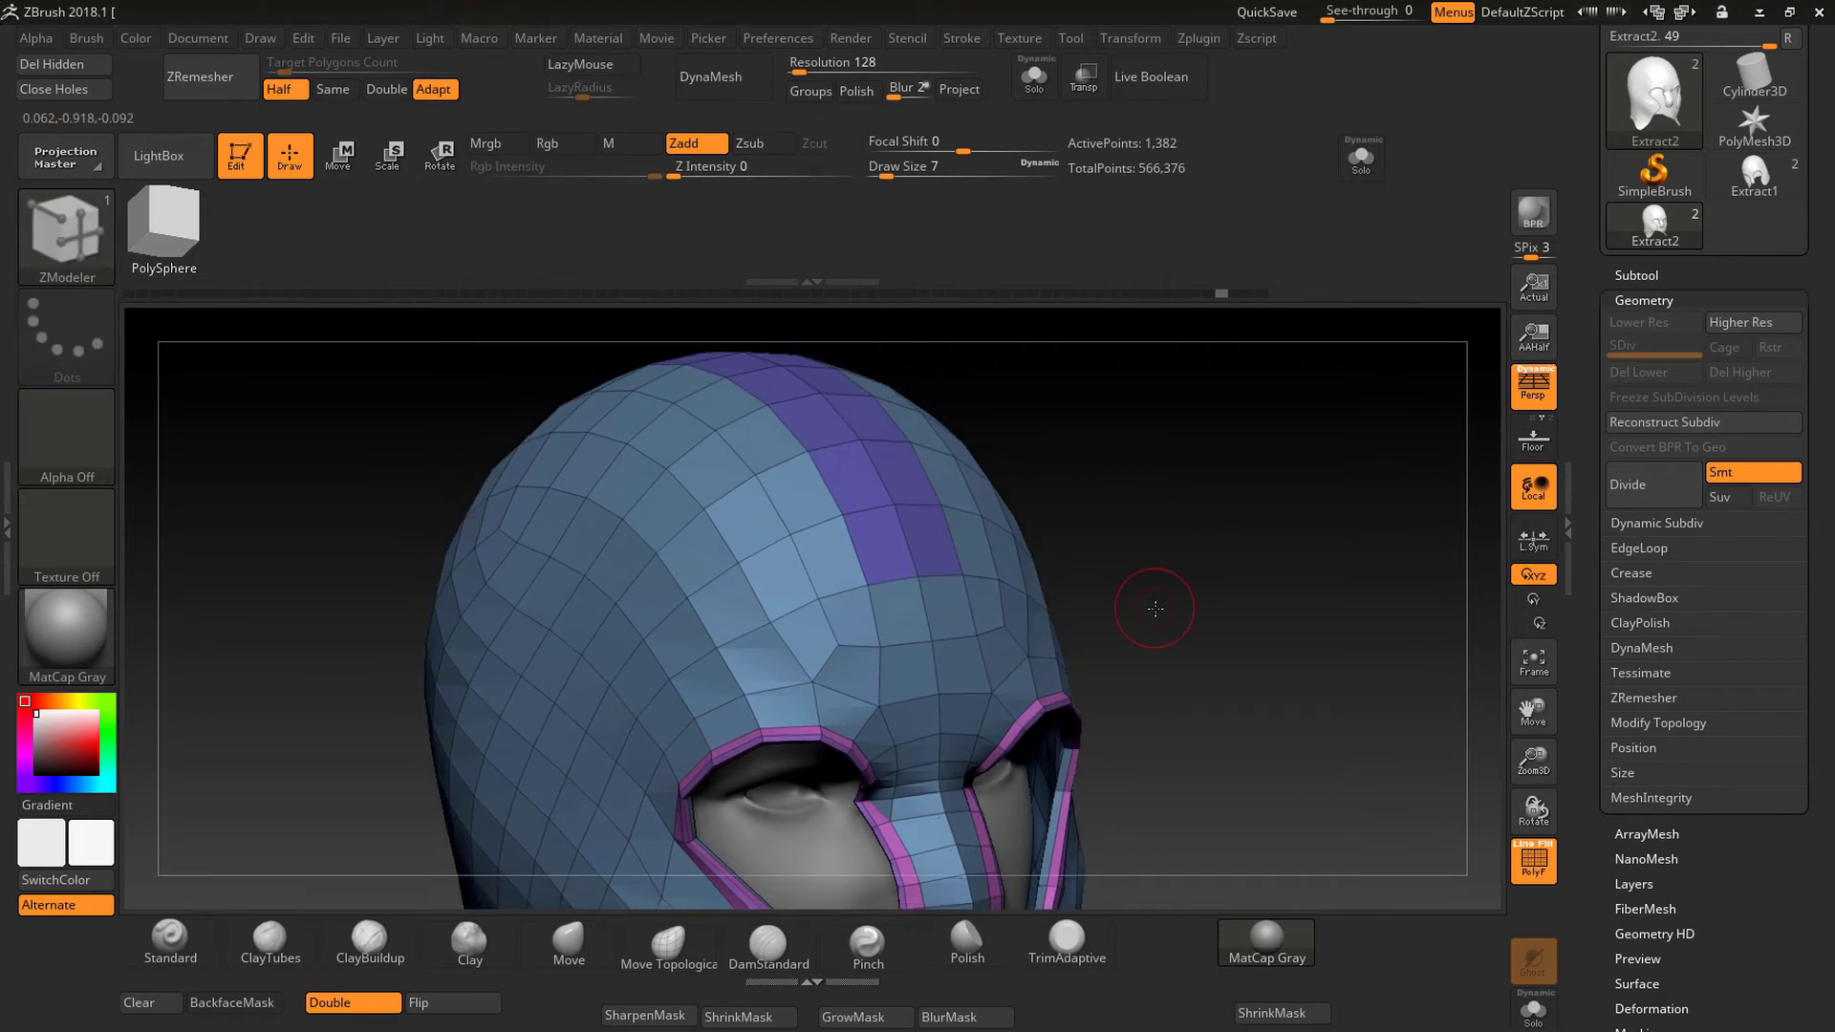
# Step: Put the whole helmet into a single polygroup and set ZModeler's action to PolyGroup
pyautogui.press('ctrl')
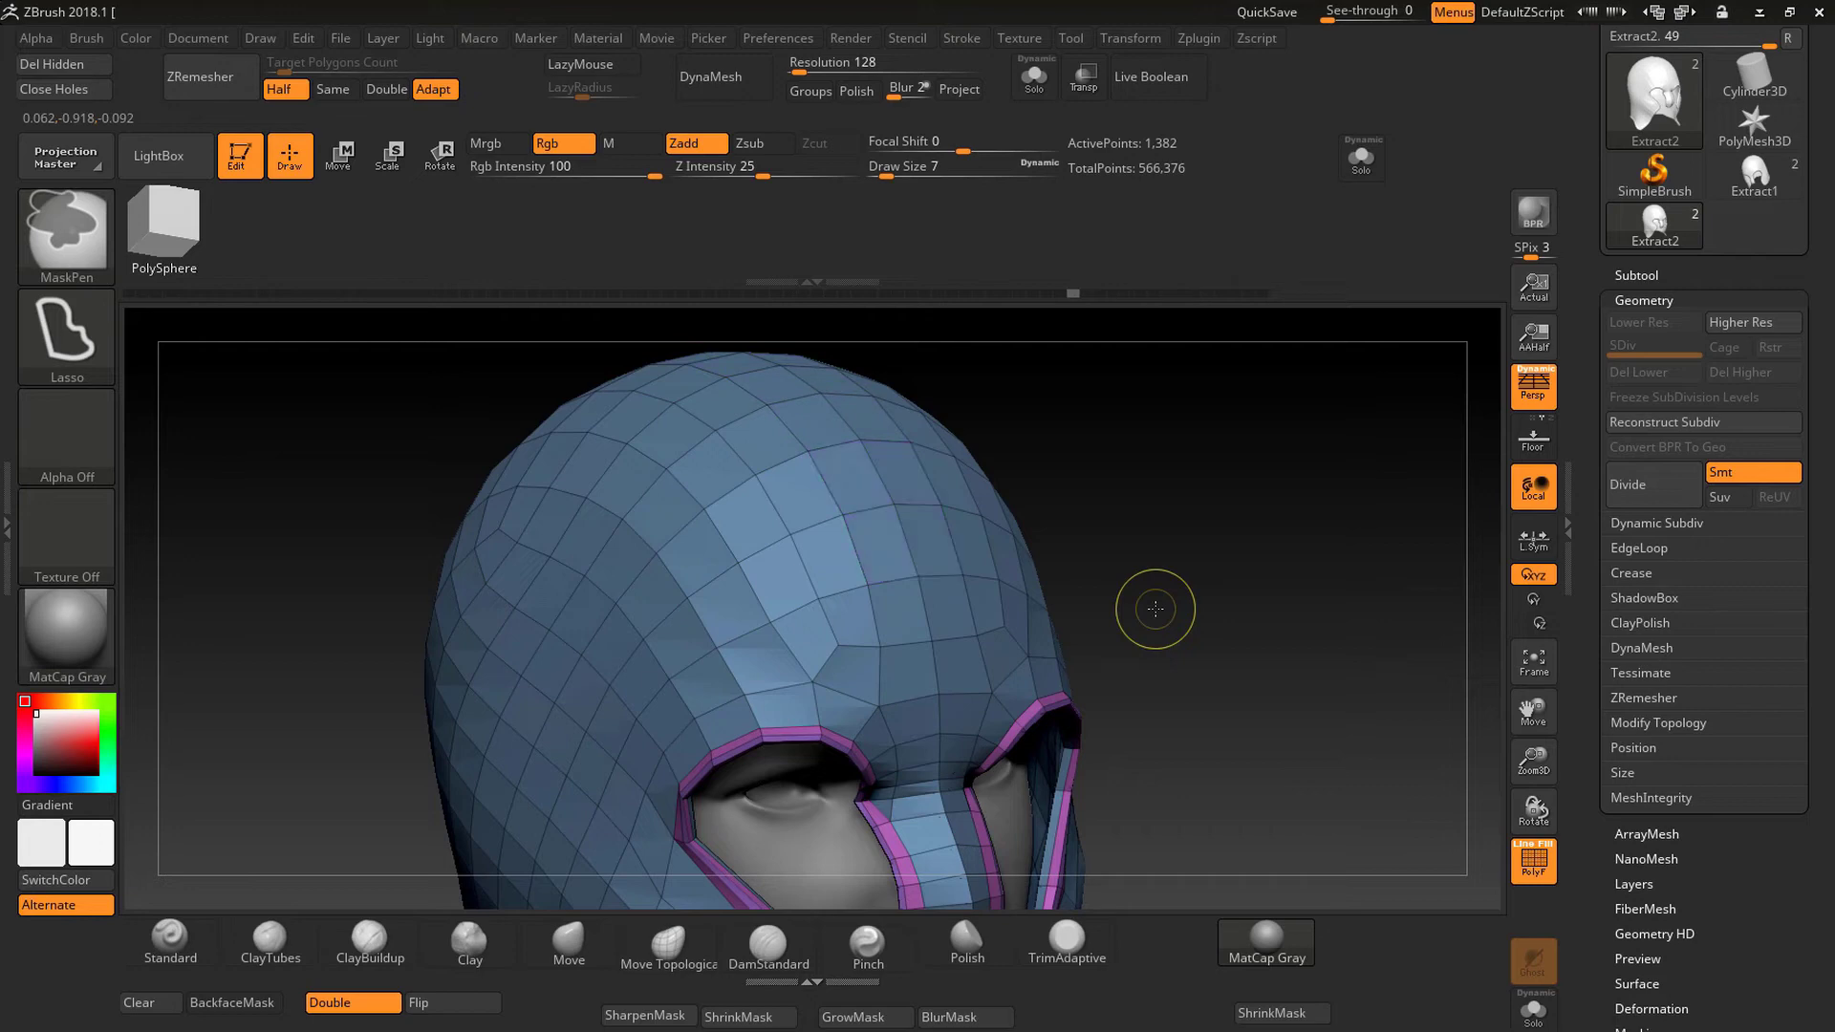
pyautogui.keyDown('ctrl'); pyautogui.click(1156, 609); pyautogui.keyUp('ctrl')
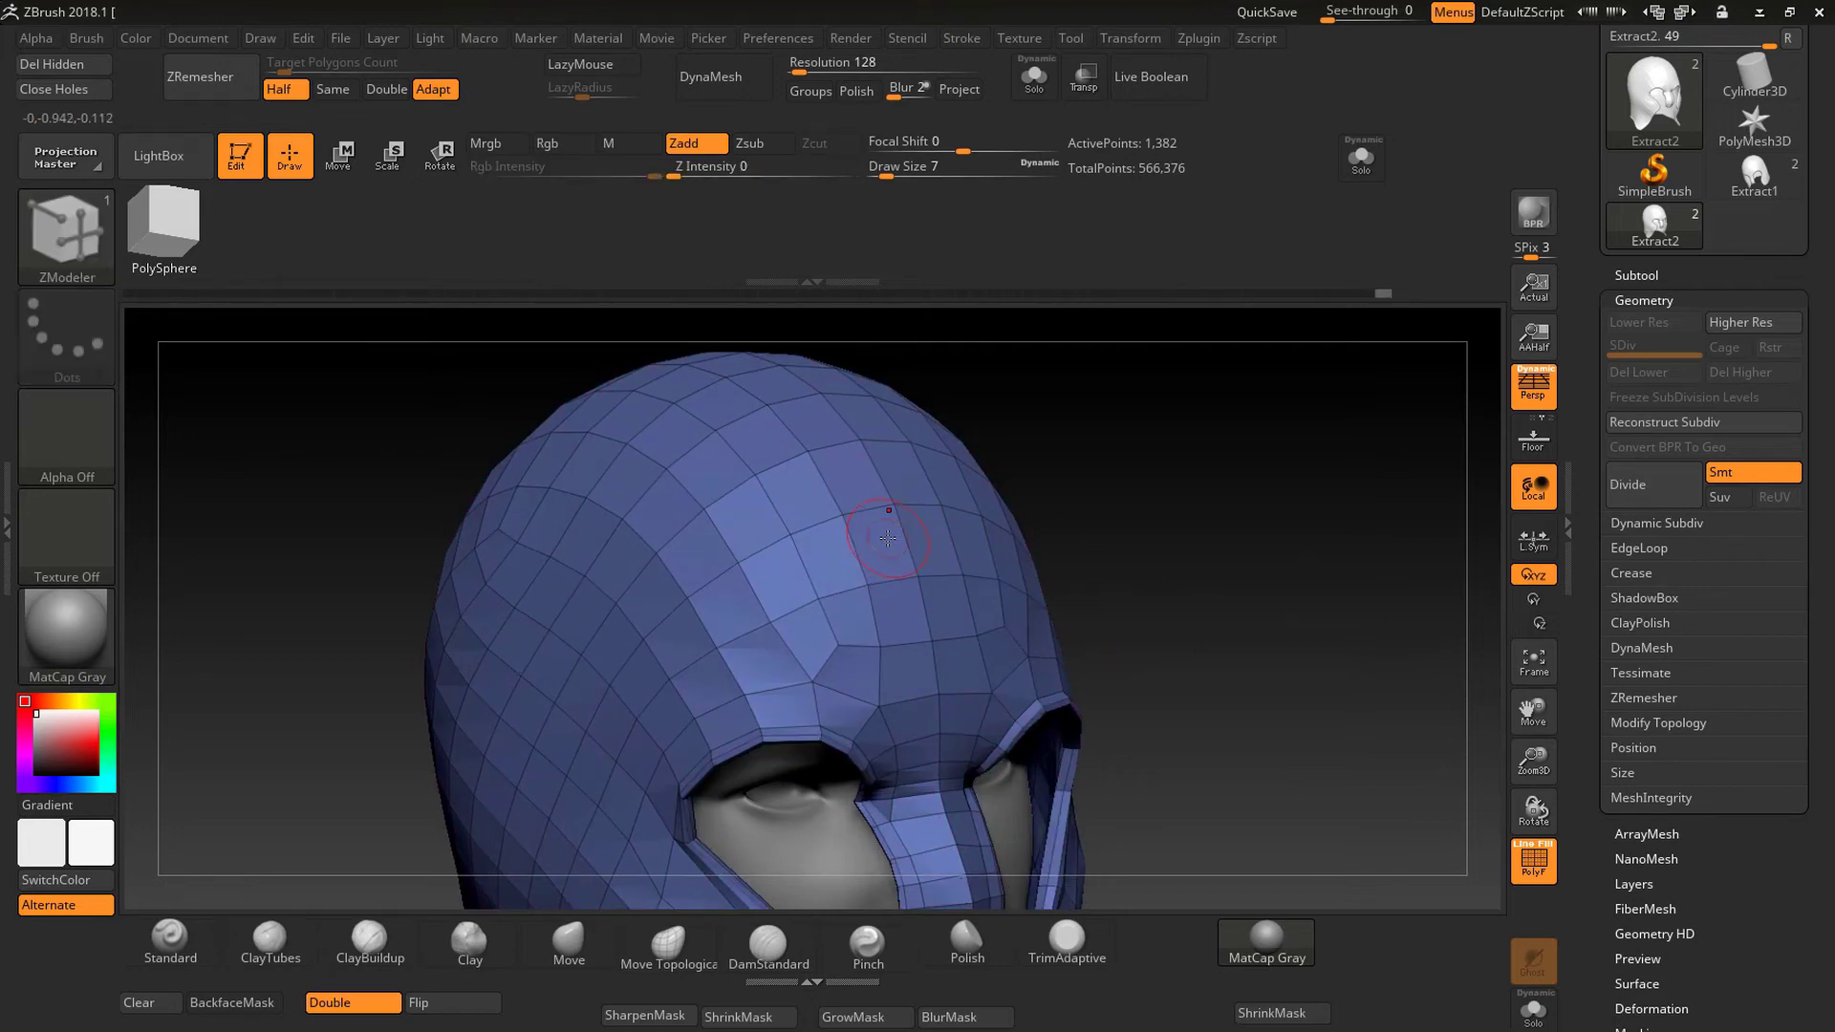
pyautogui.press('space')
pyautogui.click(841, 376)
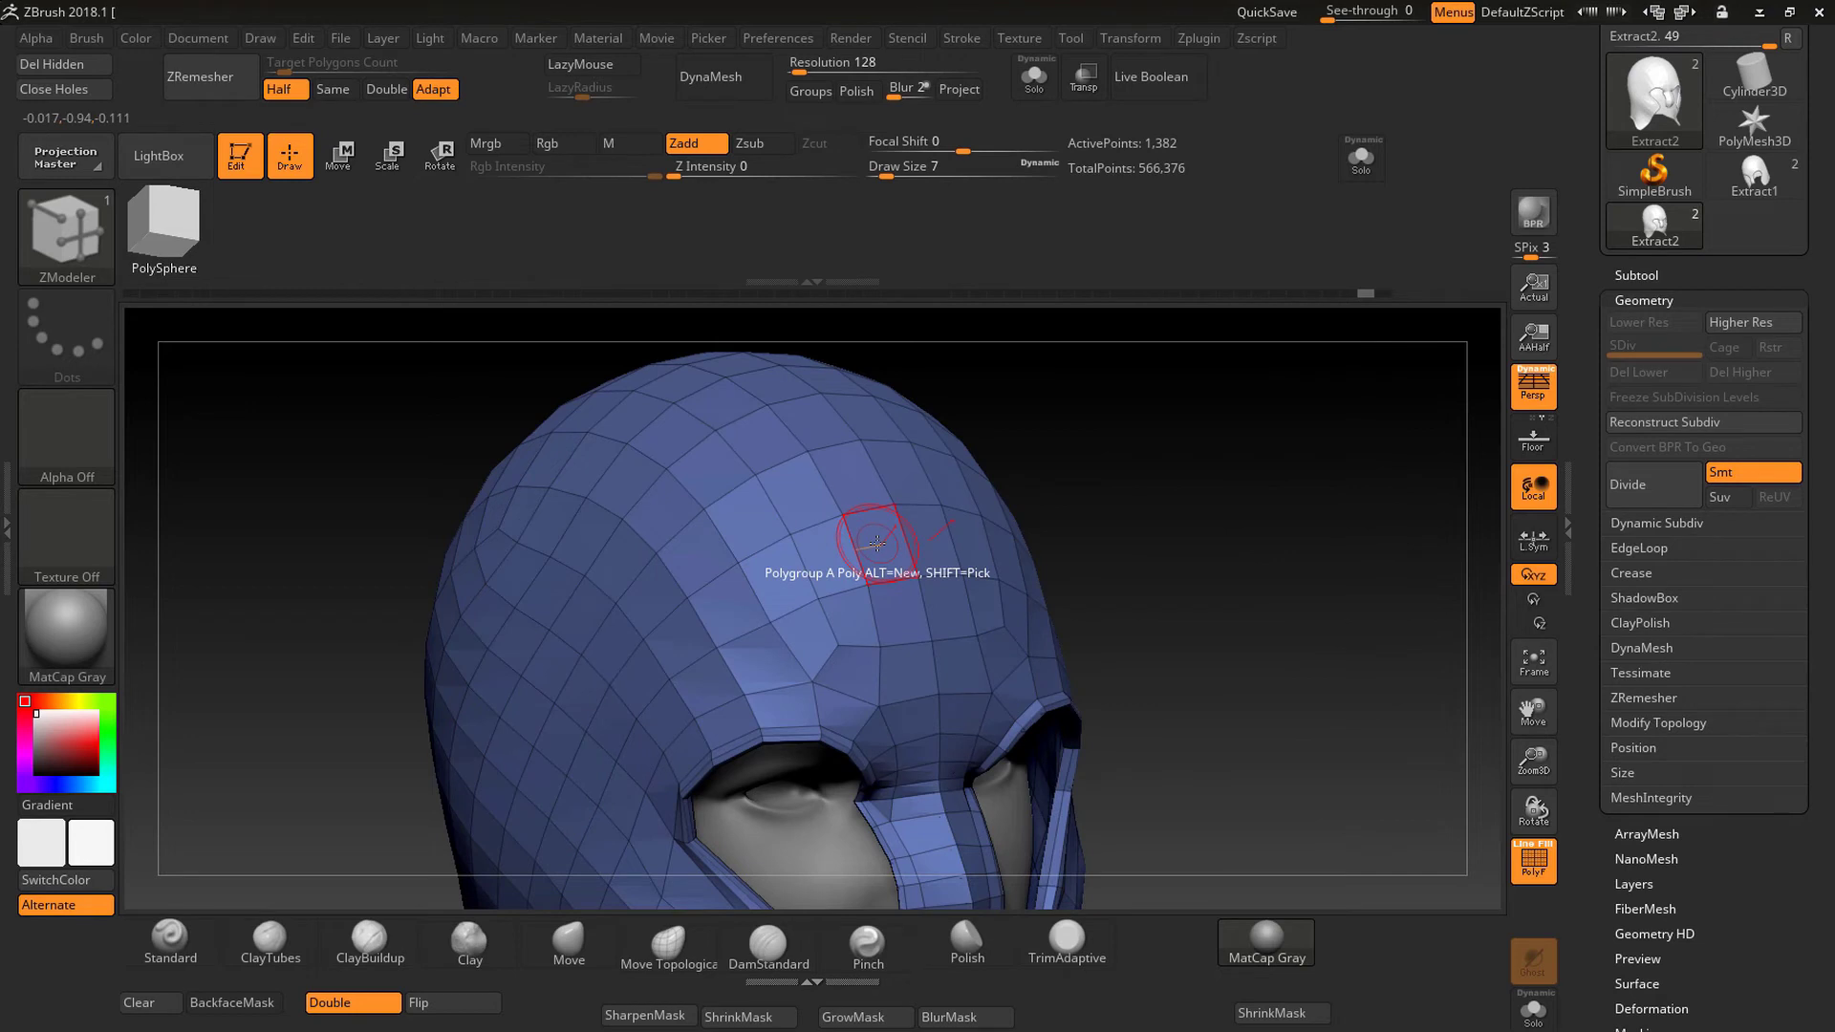
# Step: Paint a purple polygroup strip along the centre of the crown toward the forehead
pyautogui.moveTo(877, 543); pyautogui.dragTo(860, 459)
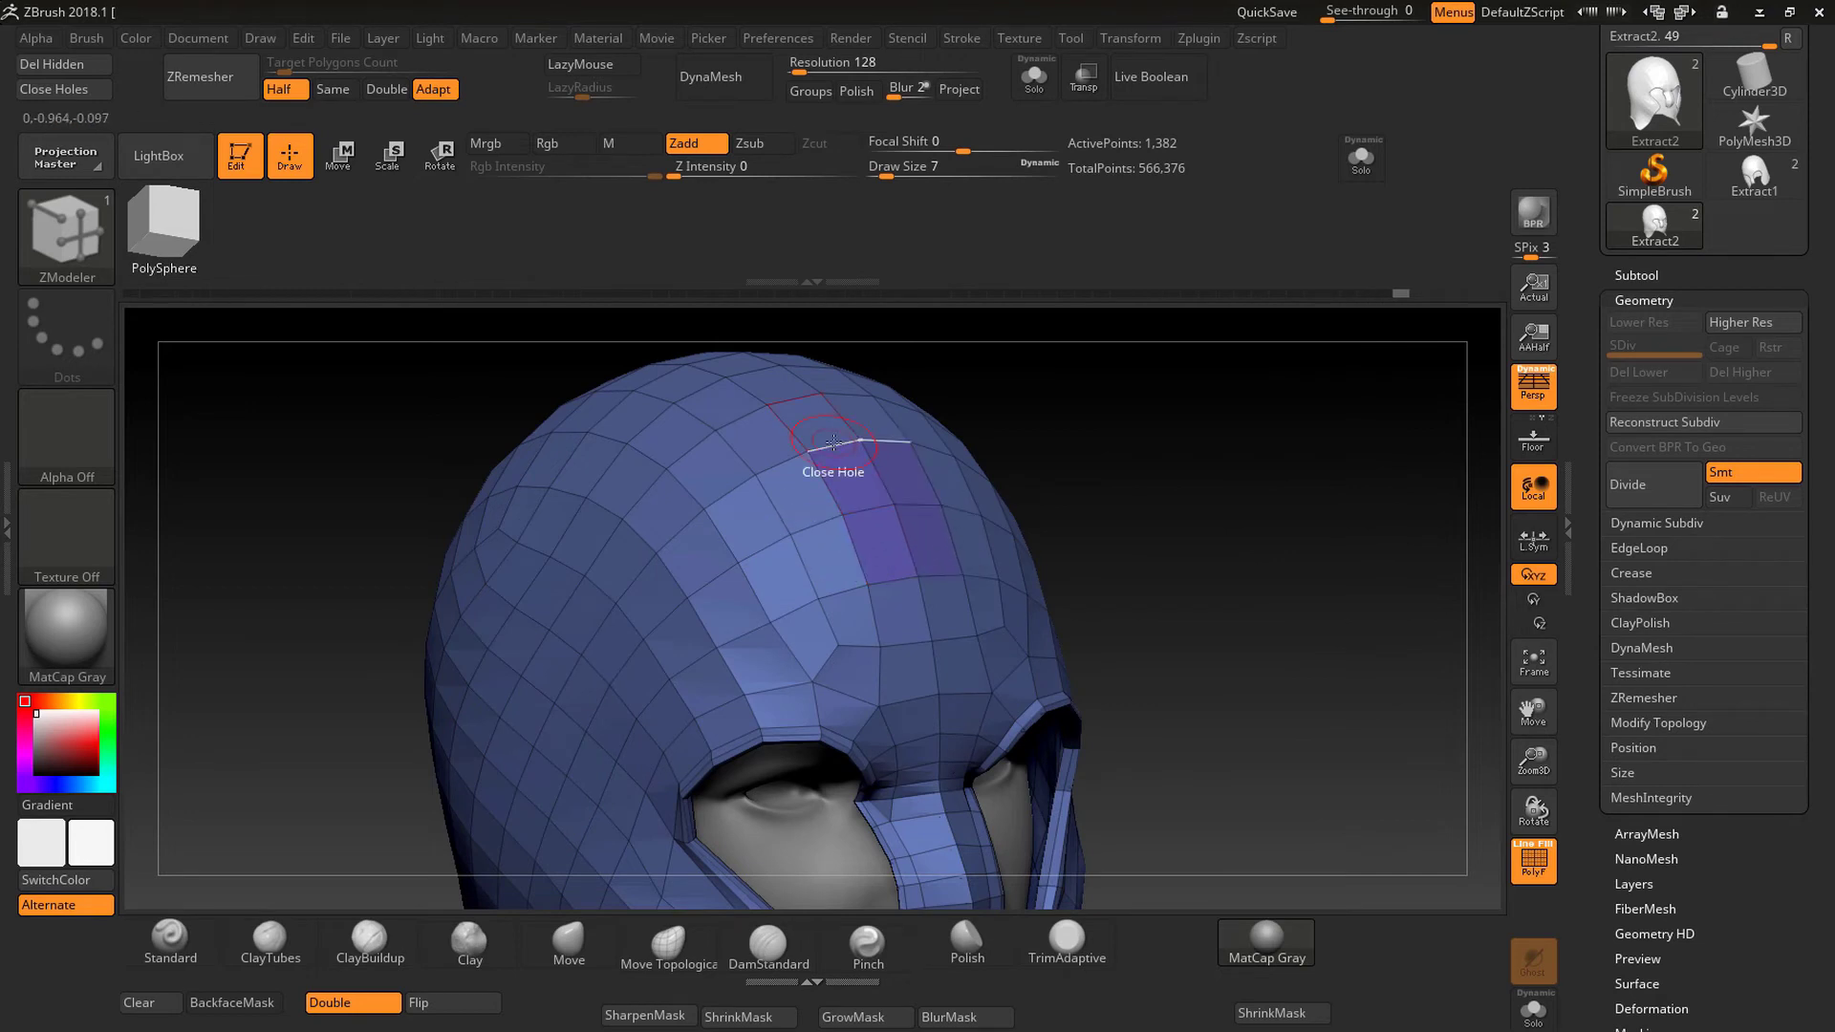
pyautogui.hotkey('ctrl', 'z')
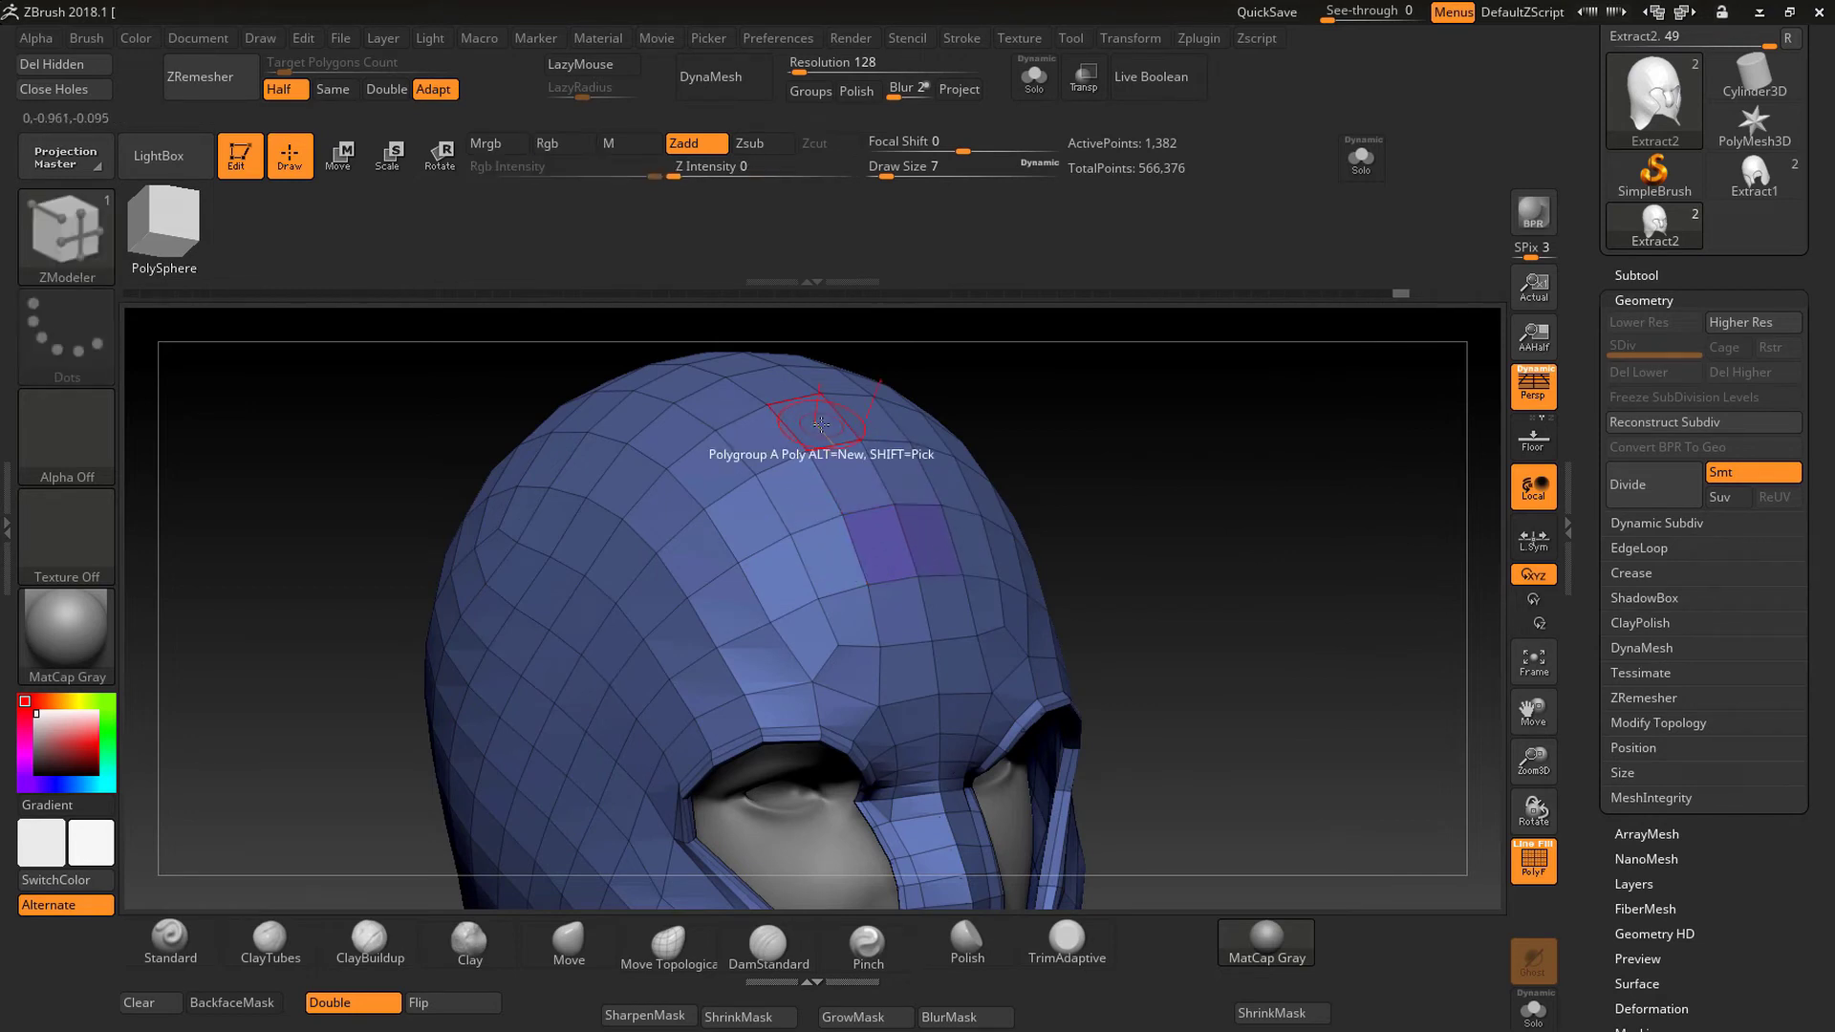
pyautogui.moveTo(821, 423); pyautogui.dragTo(860, 478)
pyautogui.moveTo(841, 373)
pyautogui.mouseDown(button='right')
pyautogui.moveTo(940, 674)
pyautogui.moveTo(842, 450)
pyautogui.mouseUp(button='right')
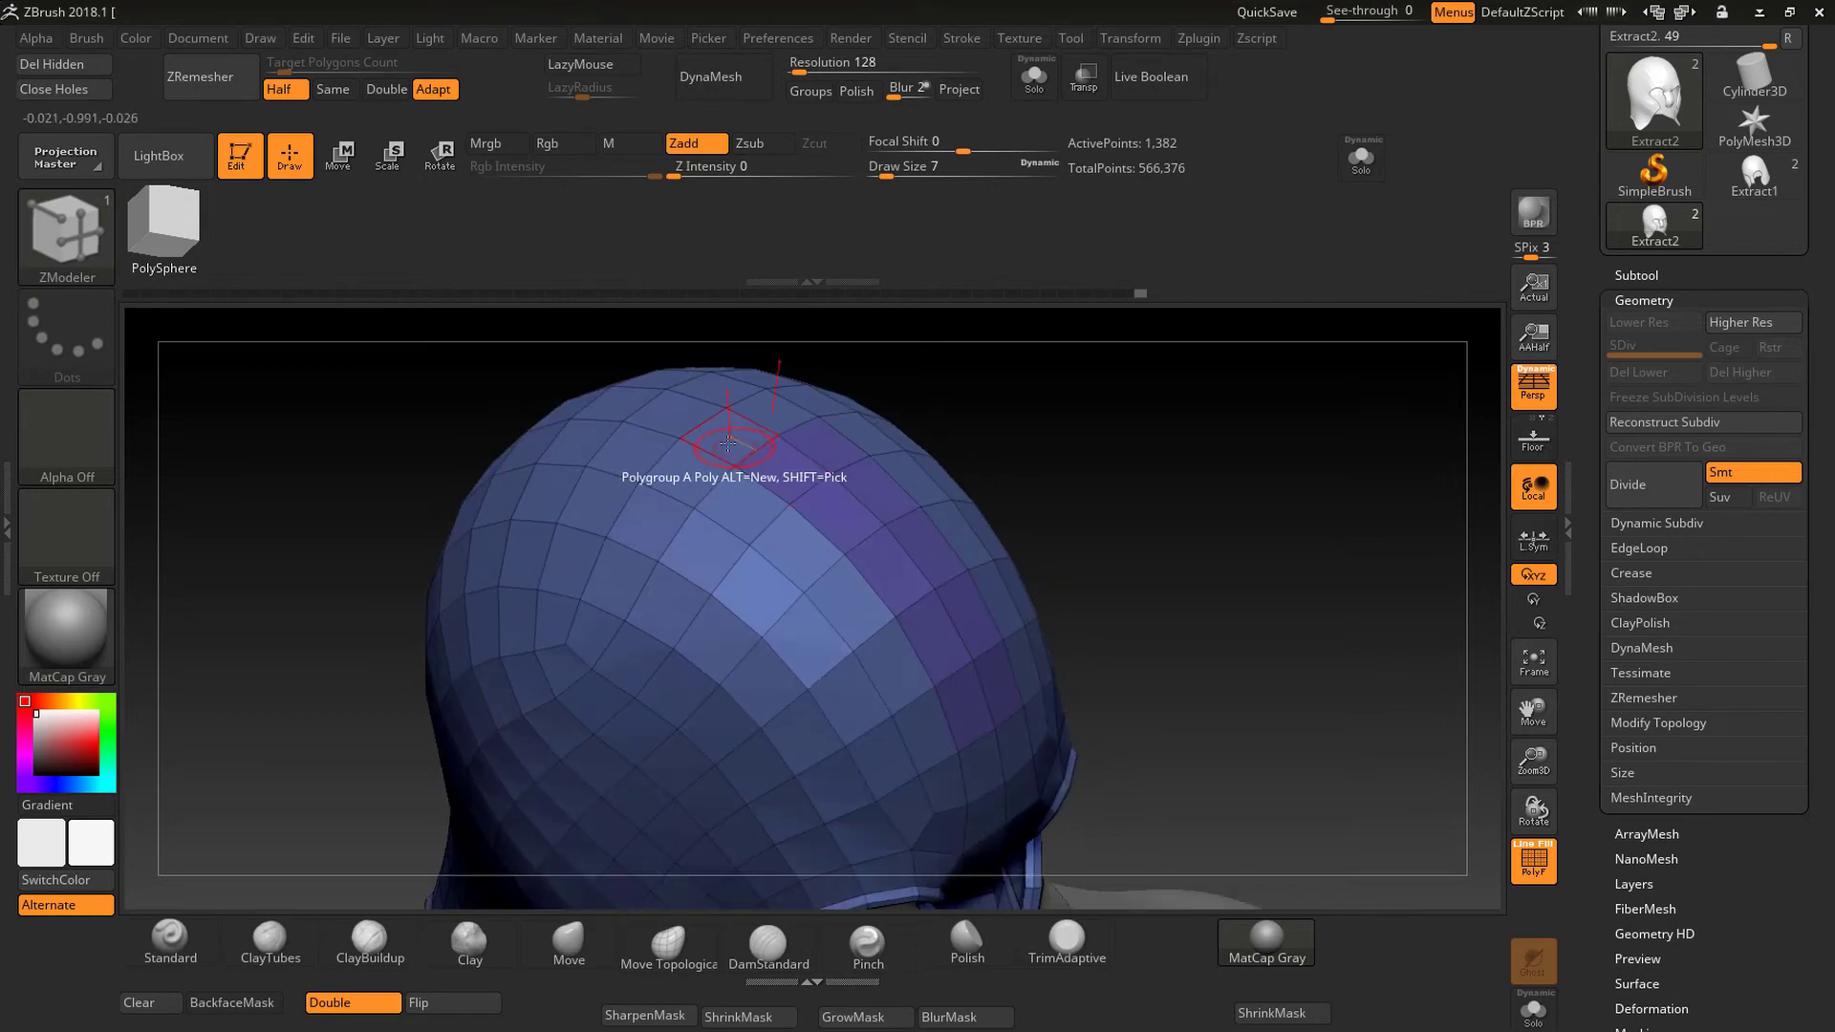
pyautogui.moveTo(674, 373); pyautogui.dragTo(902, 713, button='right')
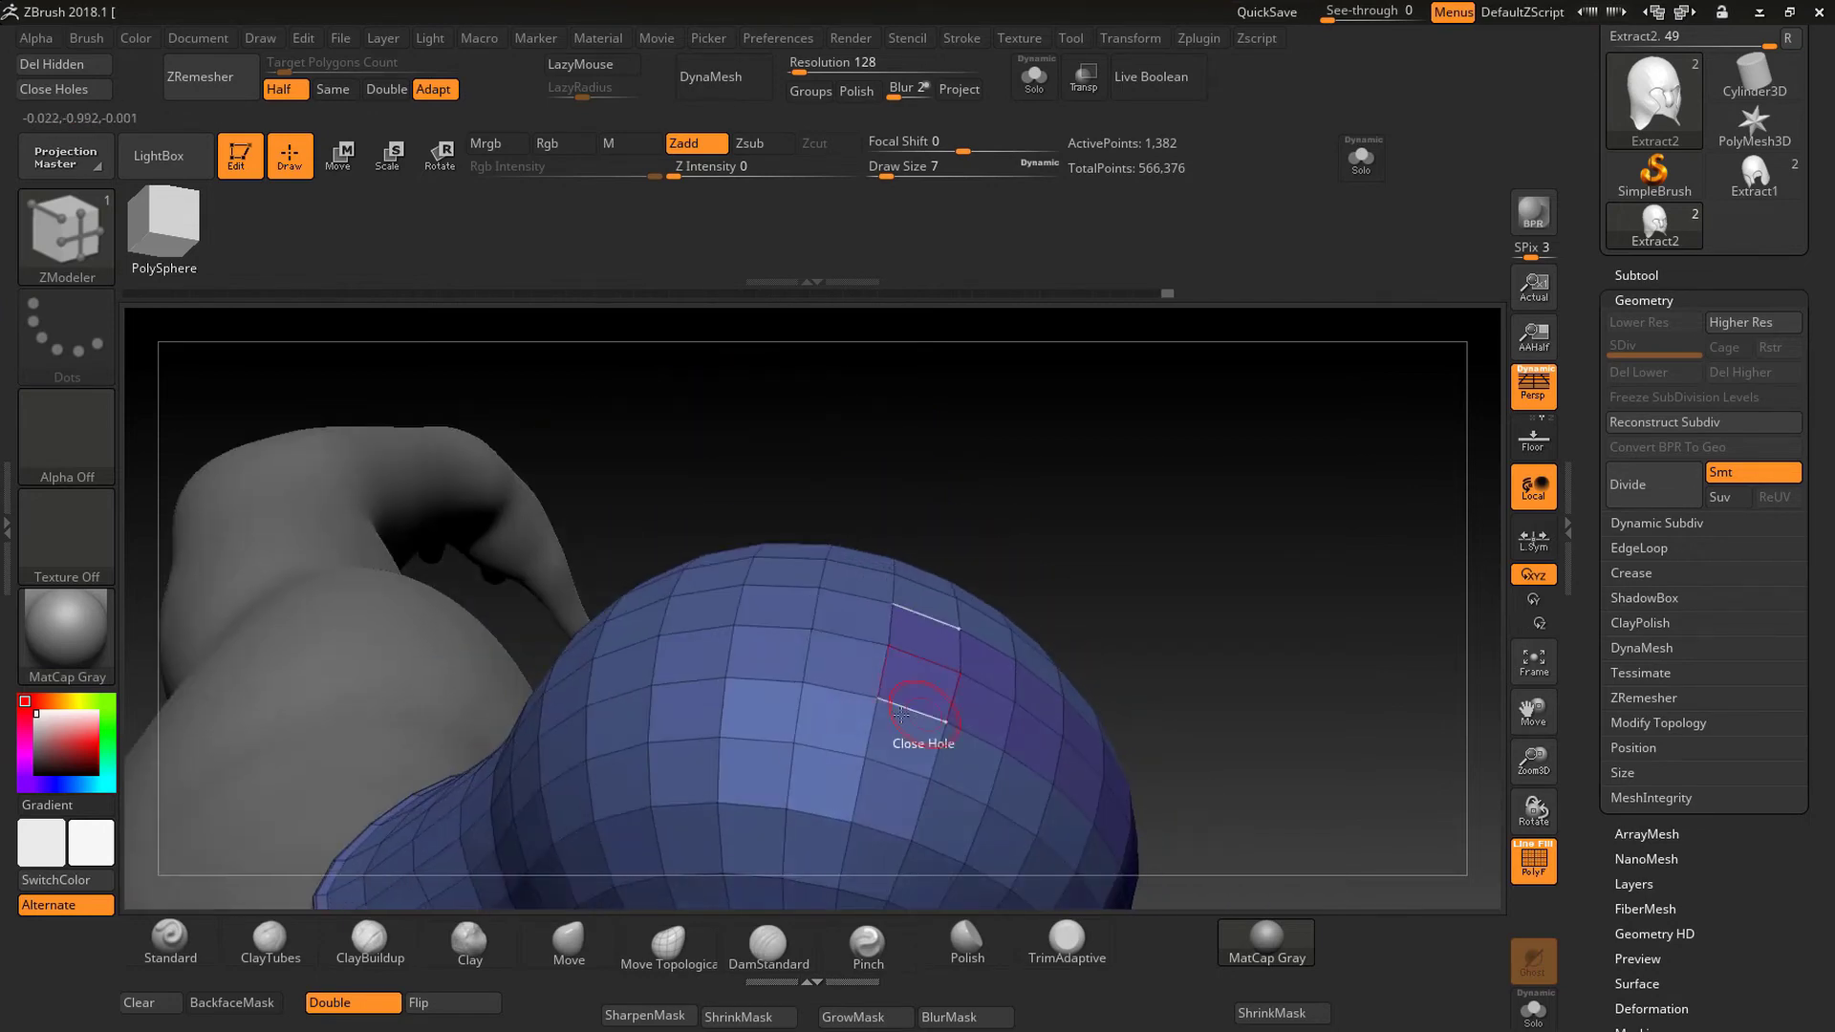
pyautogui.moveTo(808, 660); pyautogui.dragTo(755, 655)
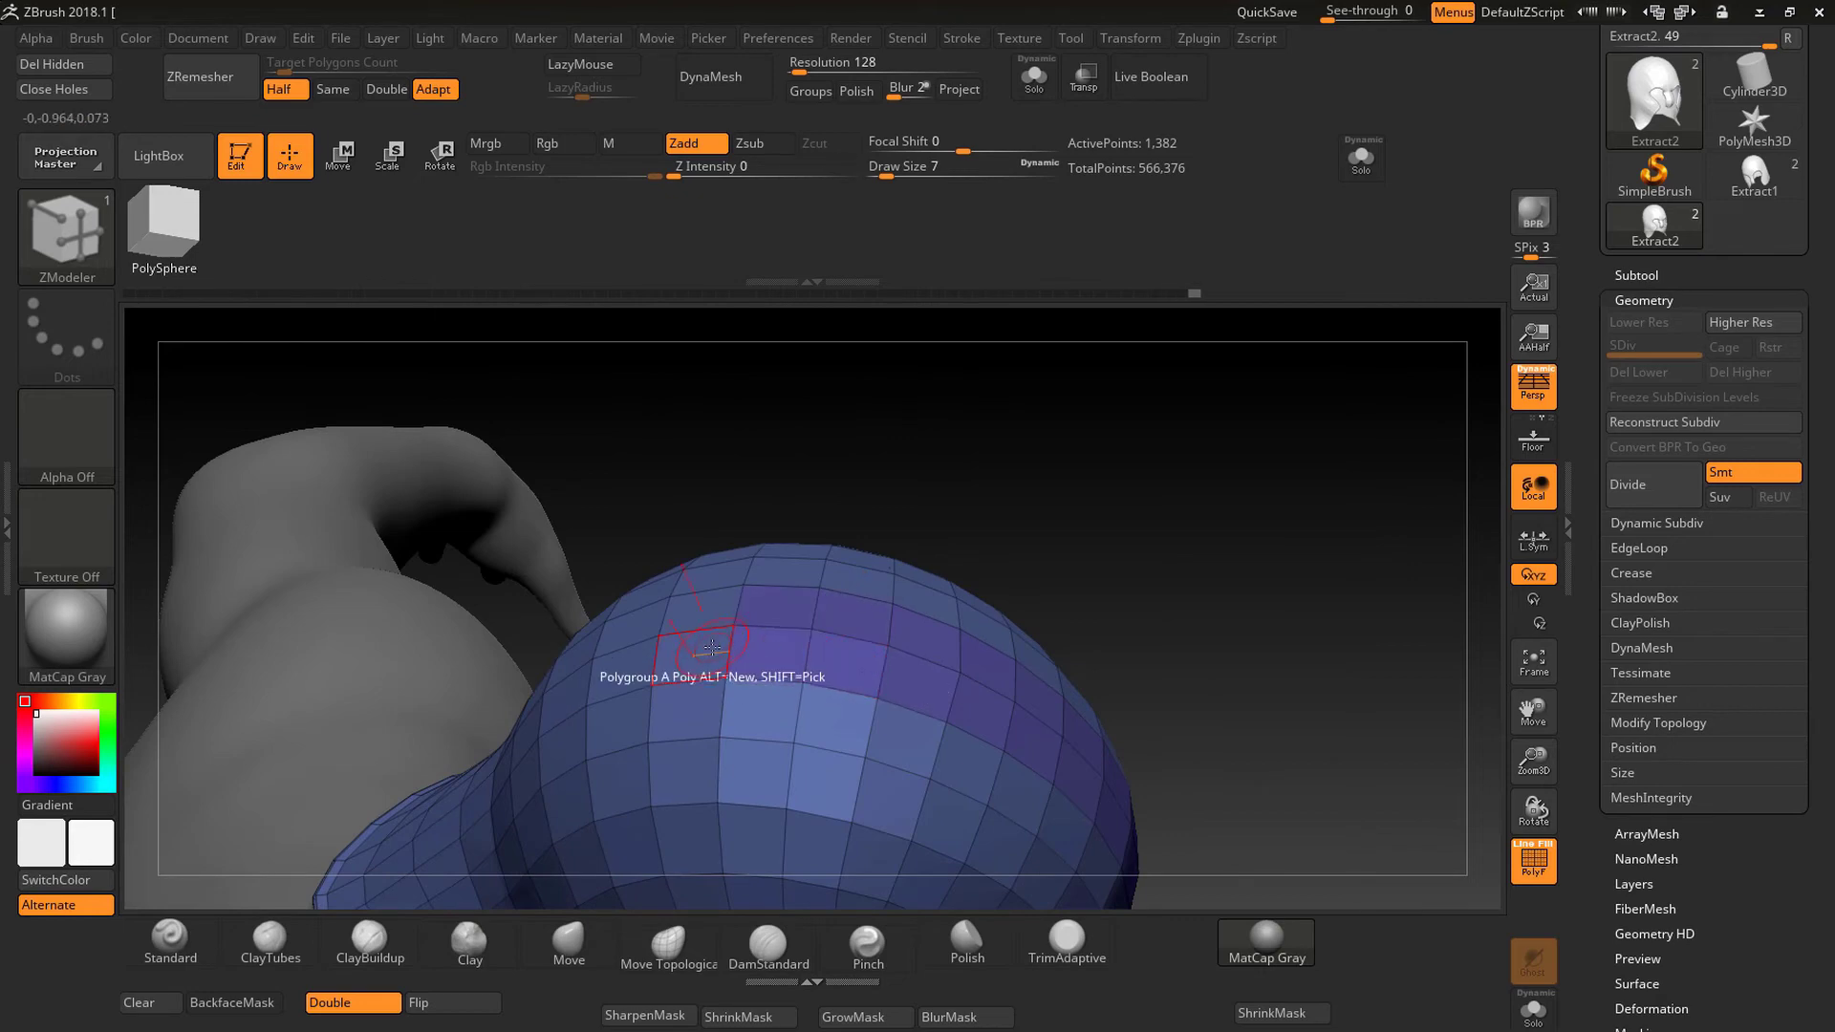
# Step: Extend the purple strip down the back toward the neck edge with another polygon
pyautogui.moveTo(713, 648)
pyautogui.mouseDown(button='right')
pyautogui.moveTo(1097, 543)
pyautogui.moveTo(1098, 397)
pyautogui.moveTo(1090, 491)
pyautogui.moveTo(1140, 575)
pyautogui.moveTo(1021, 567)
pyautogui.moveTo(1147, 586)
pyautogui.moveTo(737, 627)
pyautogui.mouseUp(button='right')
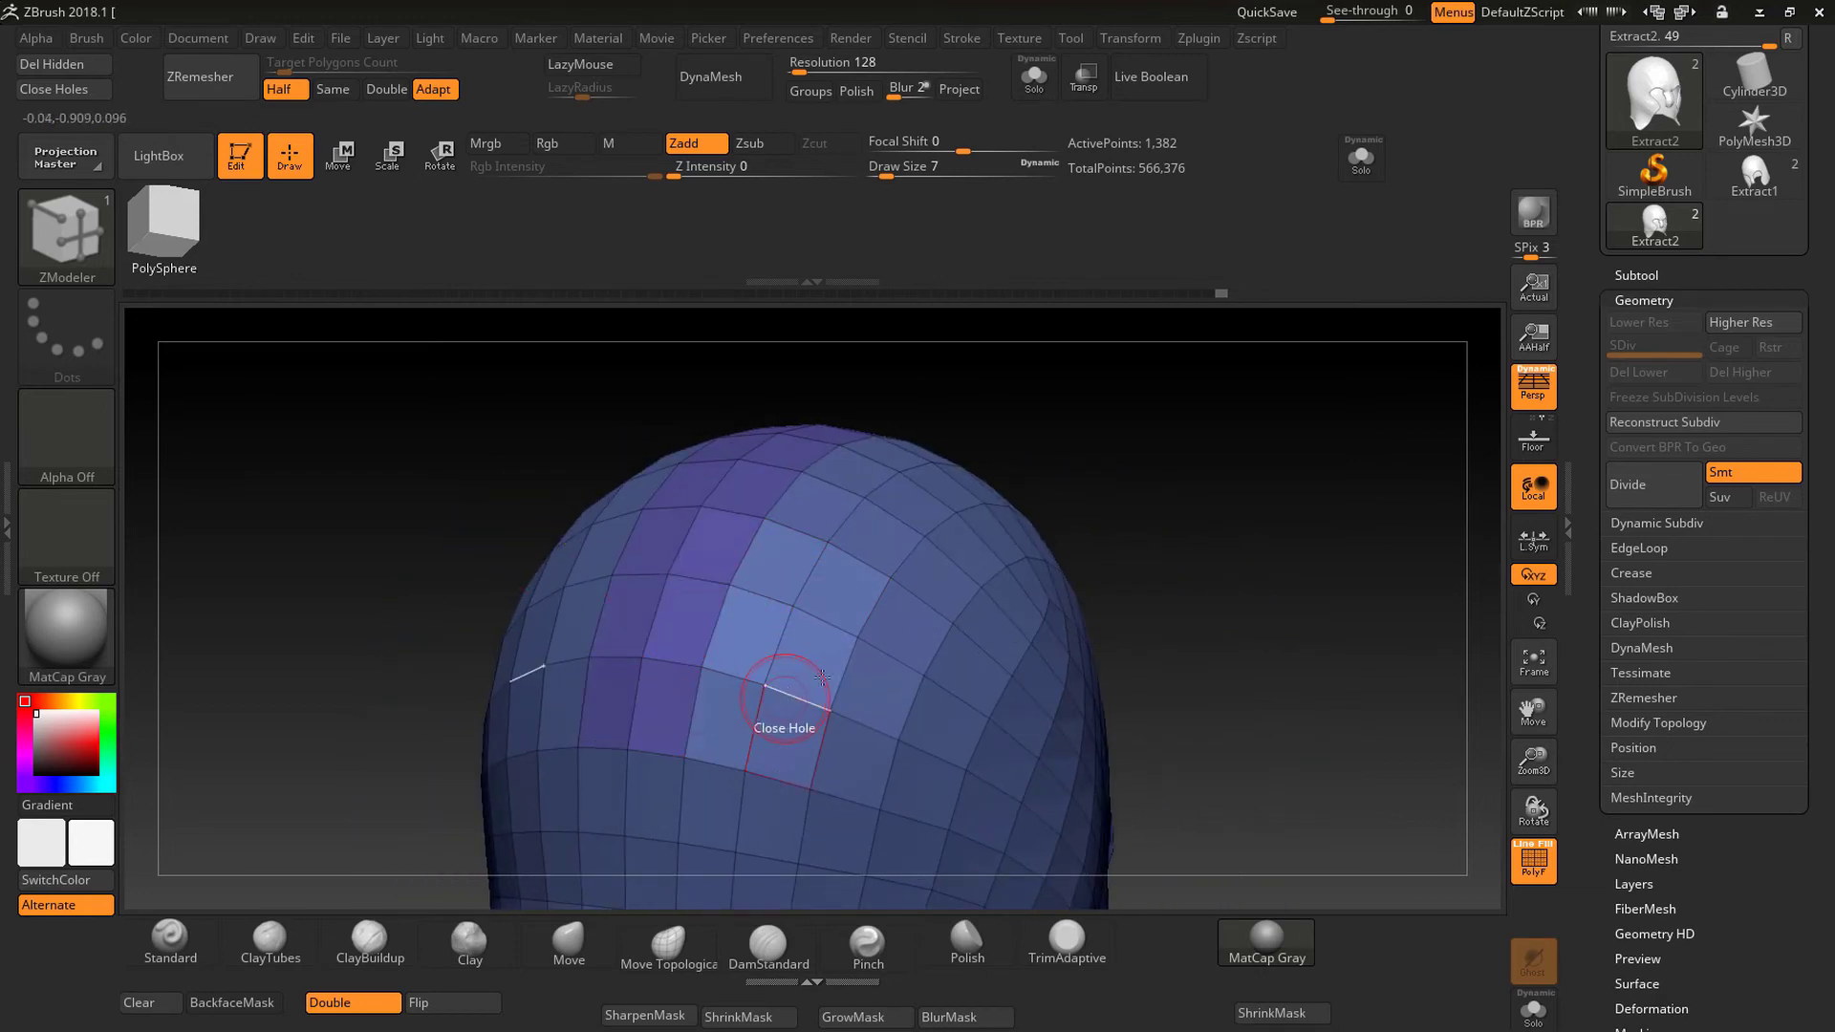
pyautogui.moveTo(760, 700); pyautogui.dragTo(832, 755, button='right')
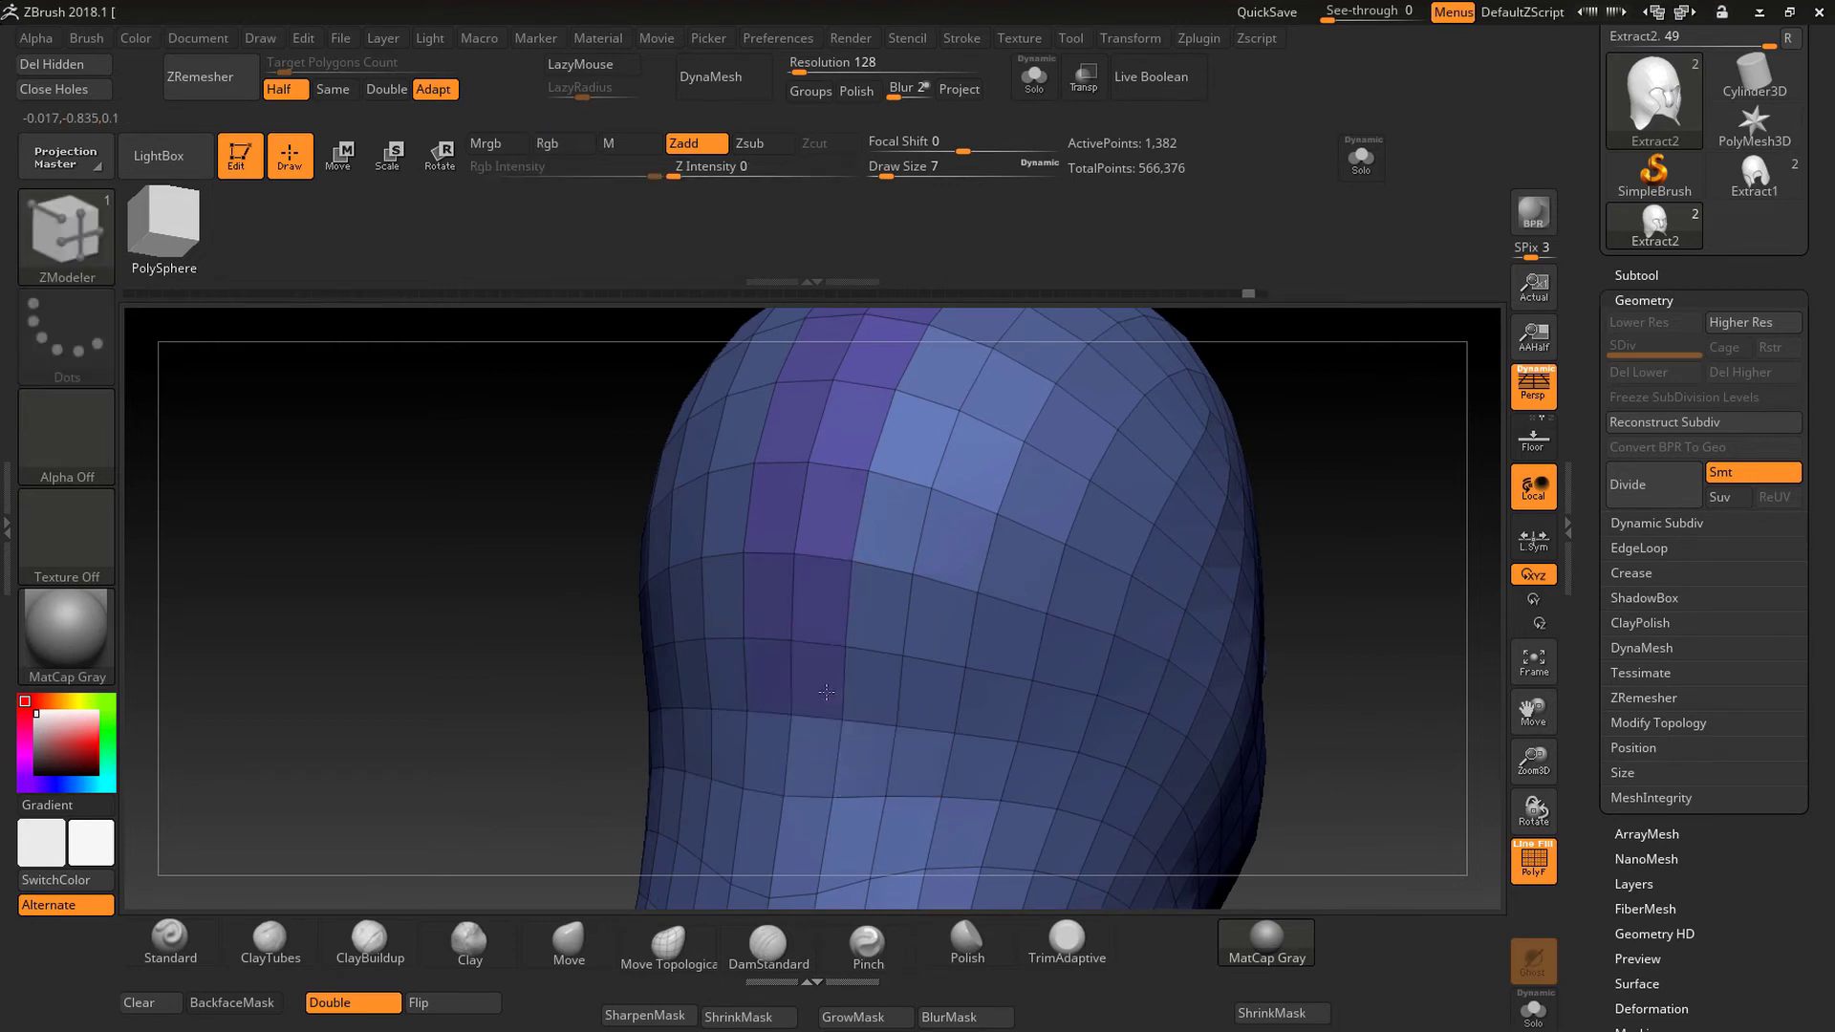
pyautogui.moveTo(826, 744); pyautogui.dragTo(838, 682, button='right')
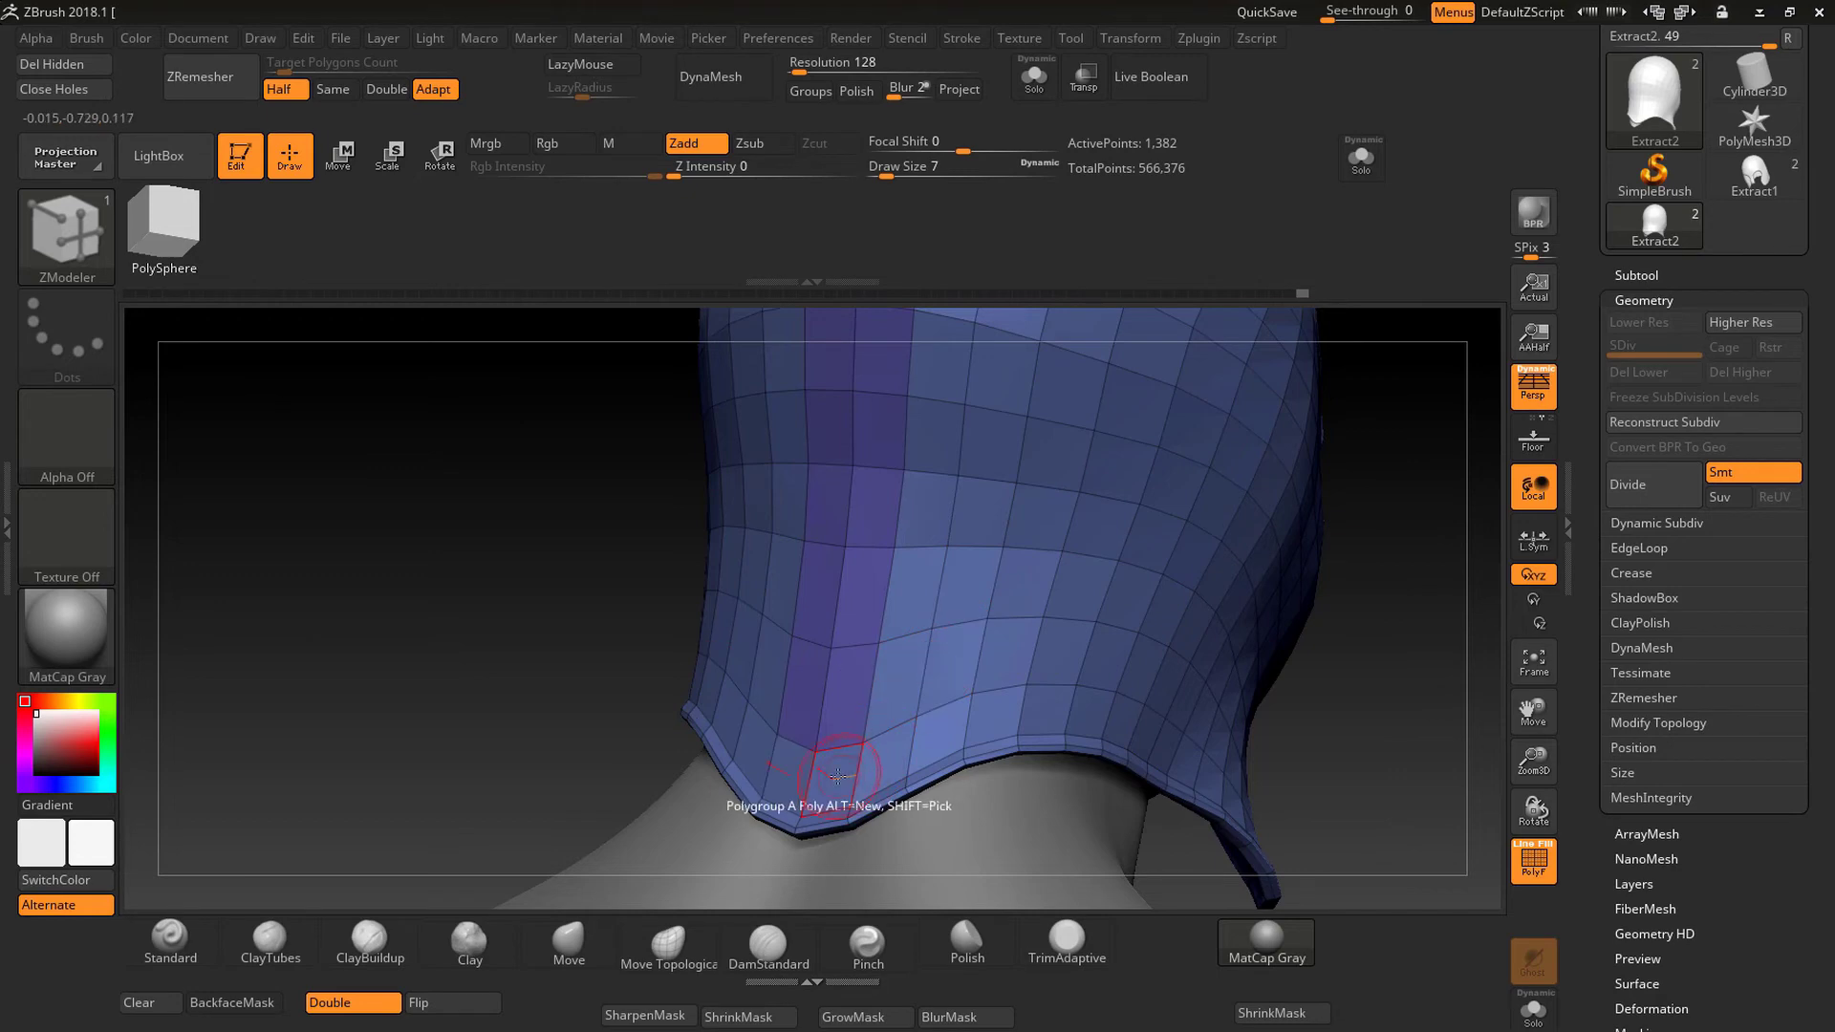
pyautogui.moveTo(837, 775)
pyautogui.mouseDown()
pyautogui.moveTo(694, 619)
pyautogui.moveTo(997, 609)
pyautogui.mouseUp()
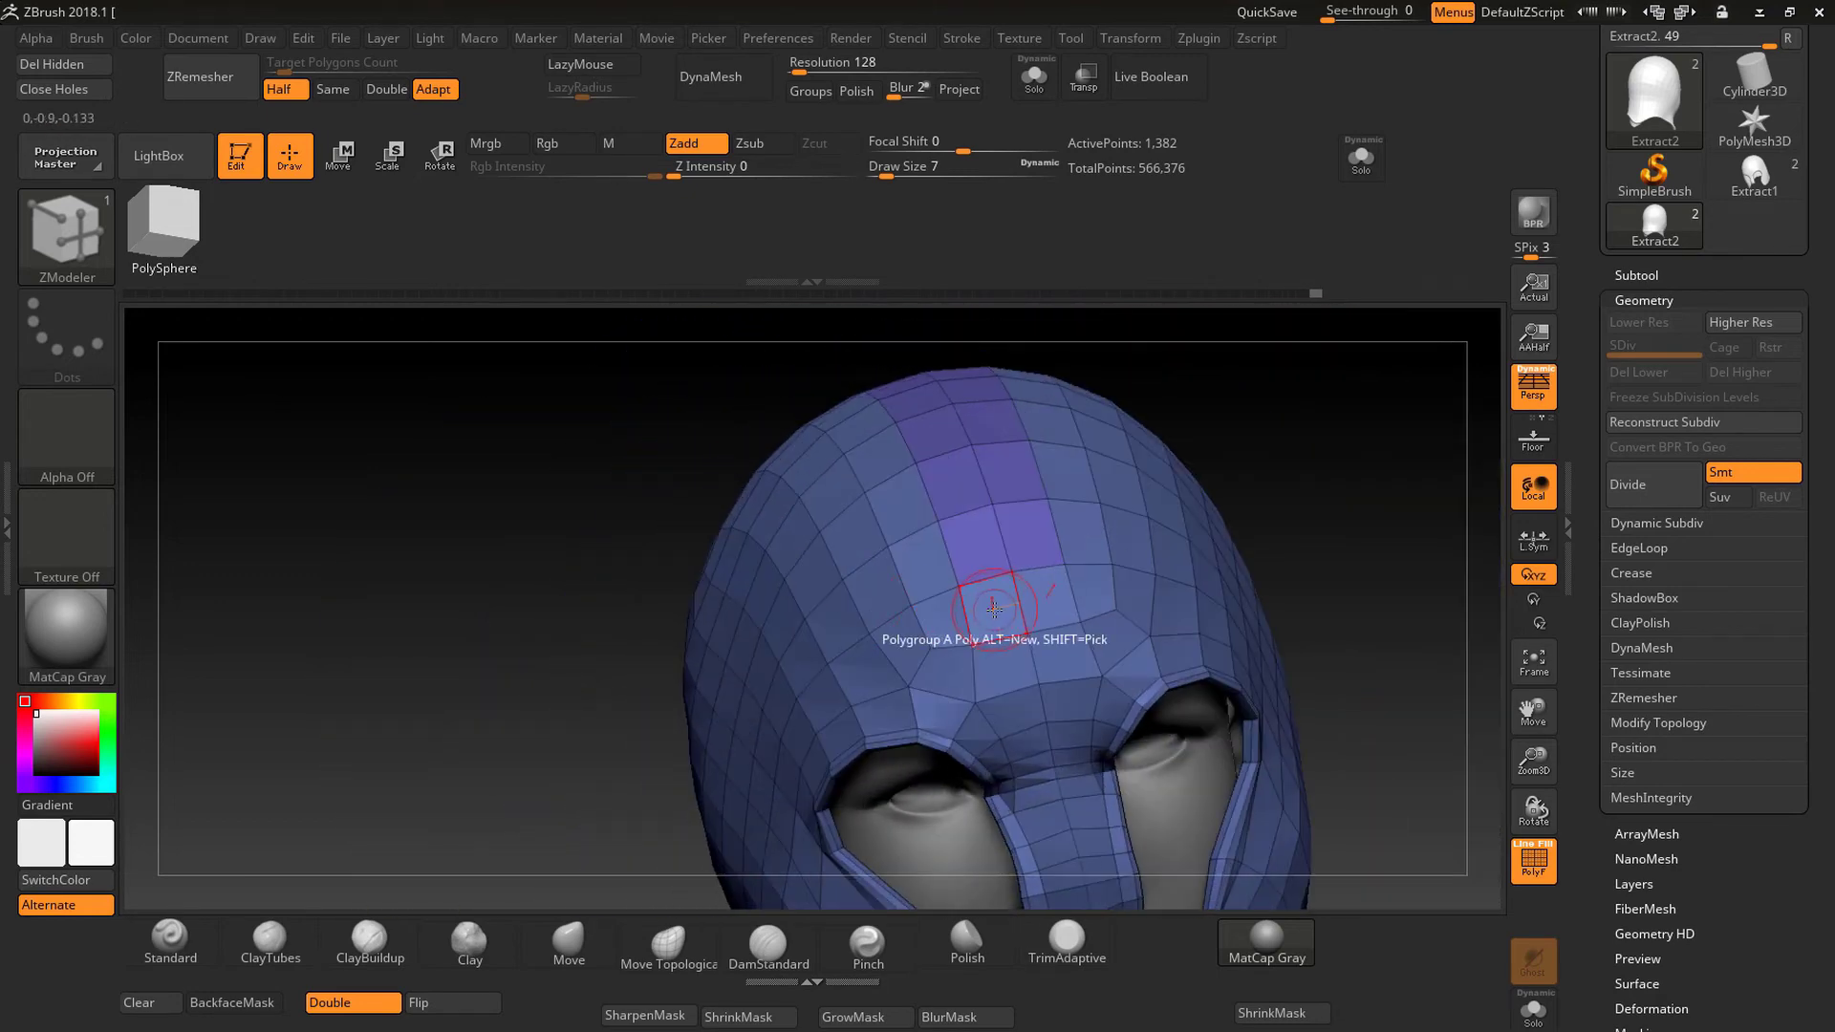
pyautogui.click(1015, 659)
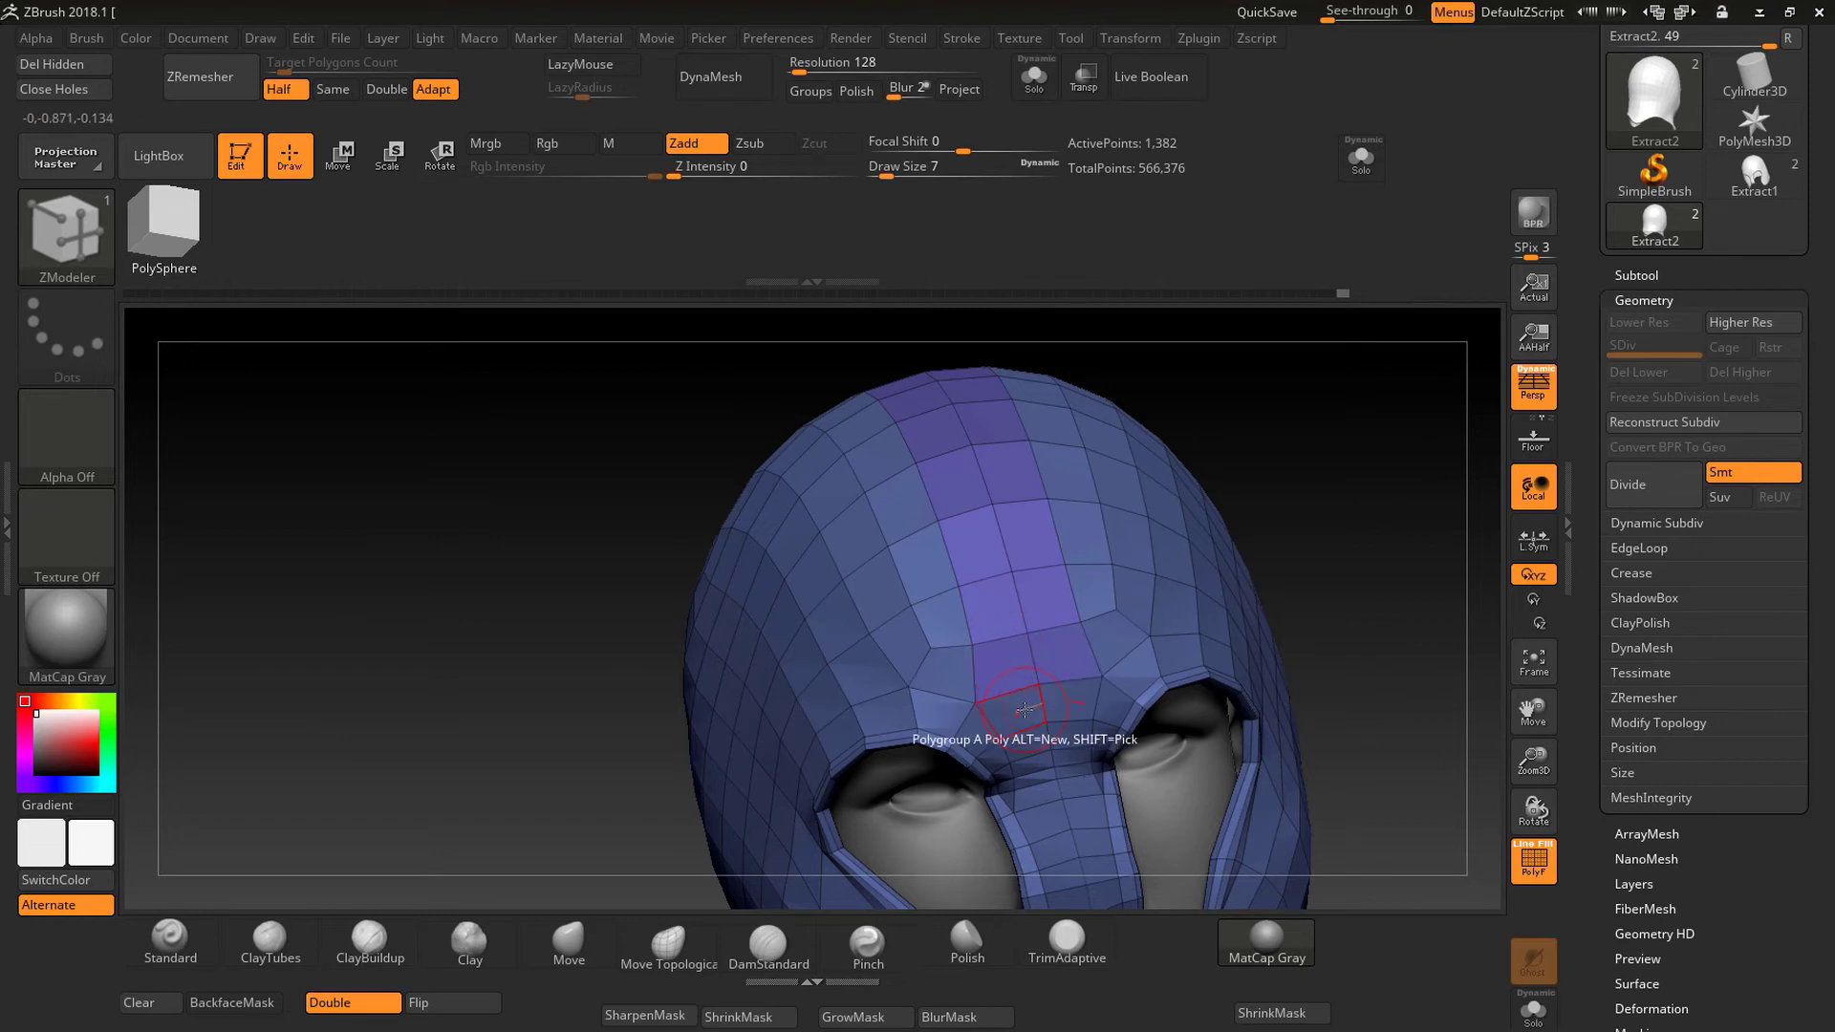
pyautogui.moveTo(1032, 624); pyautogui.dragTo(1031, 612, button='right')
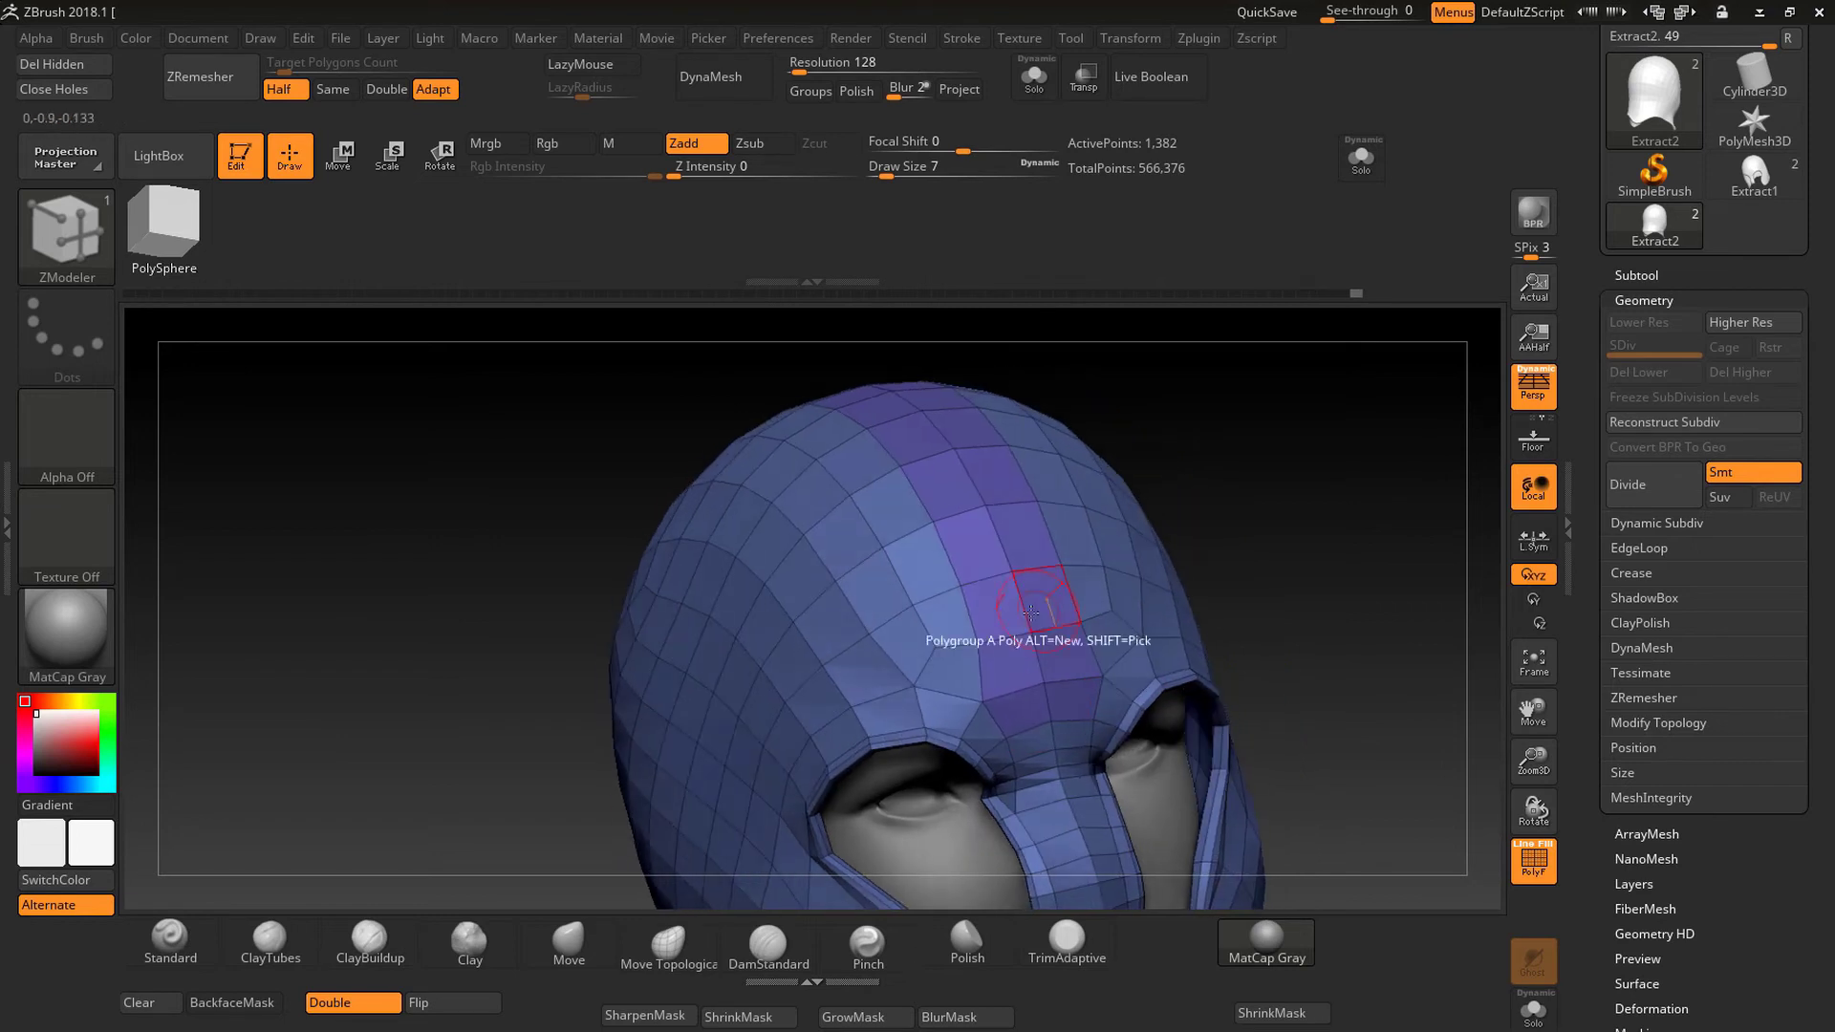
pyautogui.press('space')
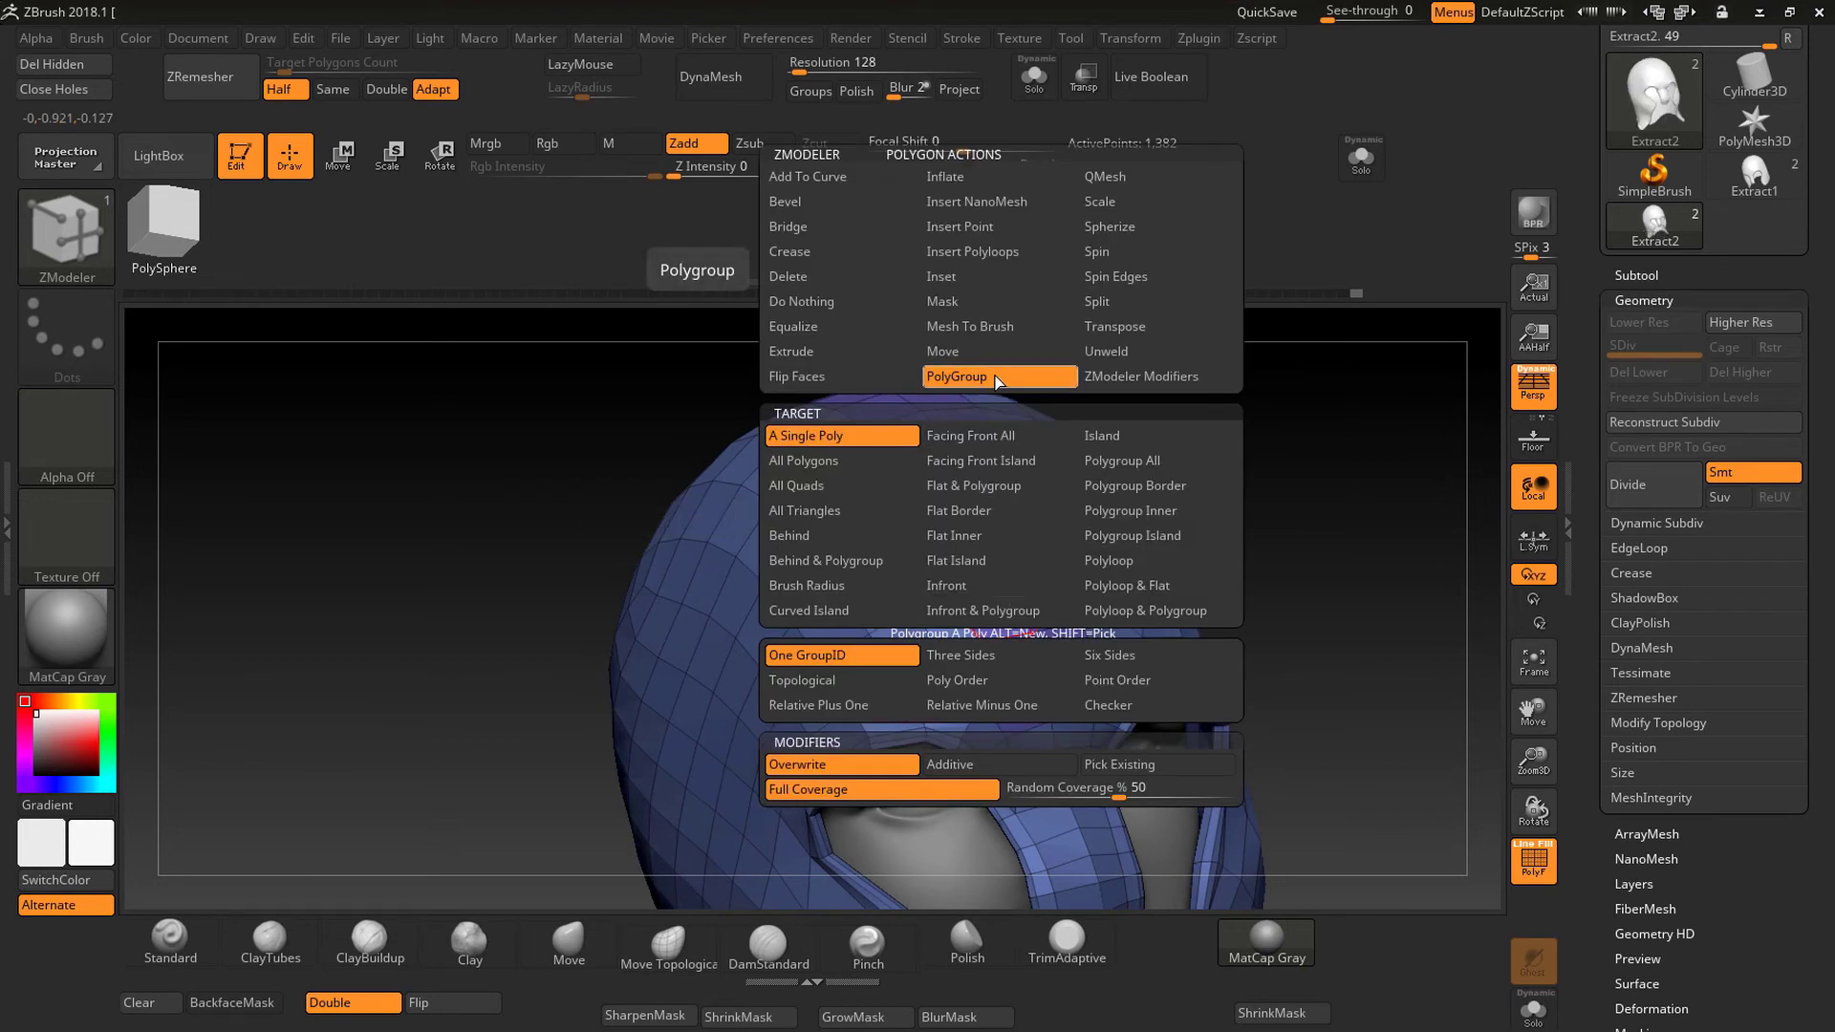
# Step: Extrude the purple crown strip as a ridge using Extrude with a Polygroup All target
pyautogui.click(889, 351)
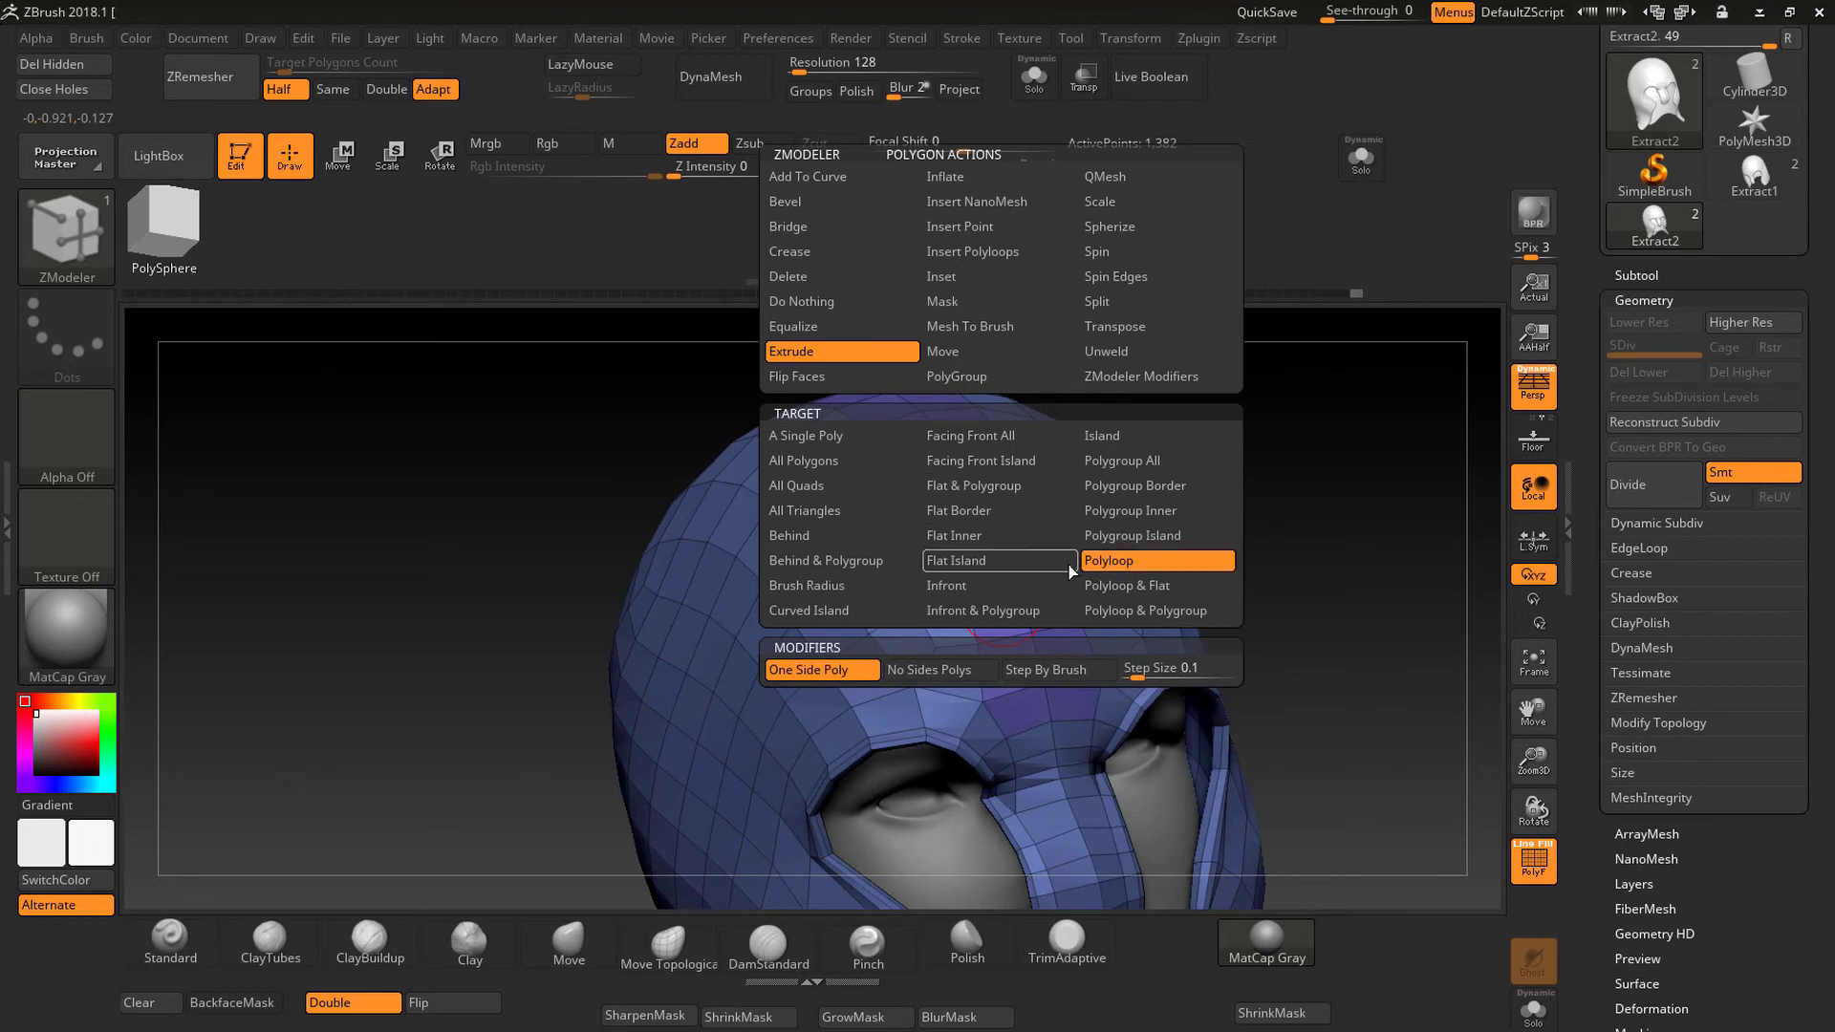
pyautogui.click(1126, 478)
pyautogui.moveTo(982, 532); pyautogui.dragTo(985, 496)
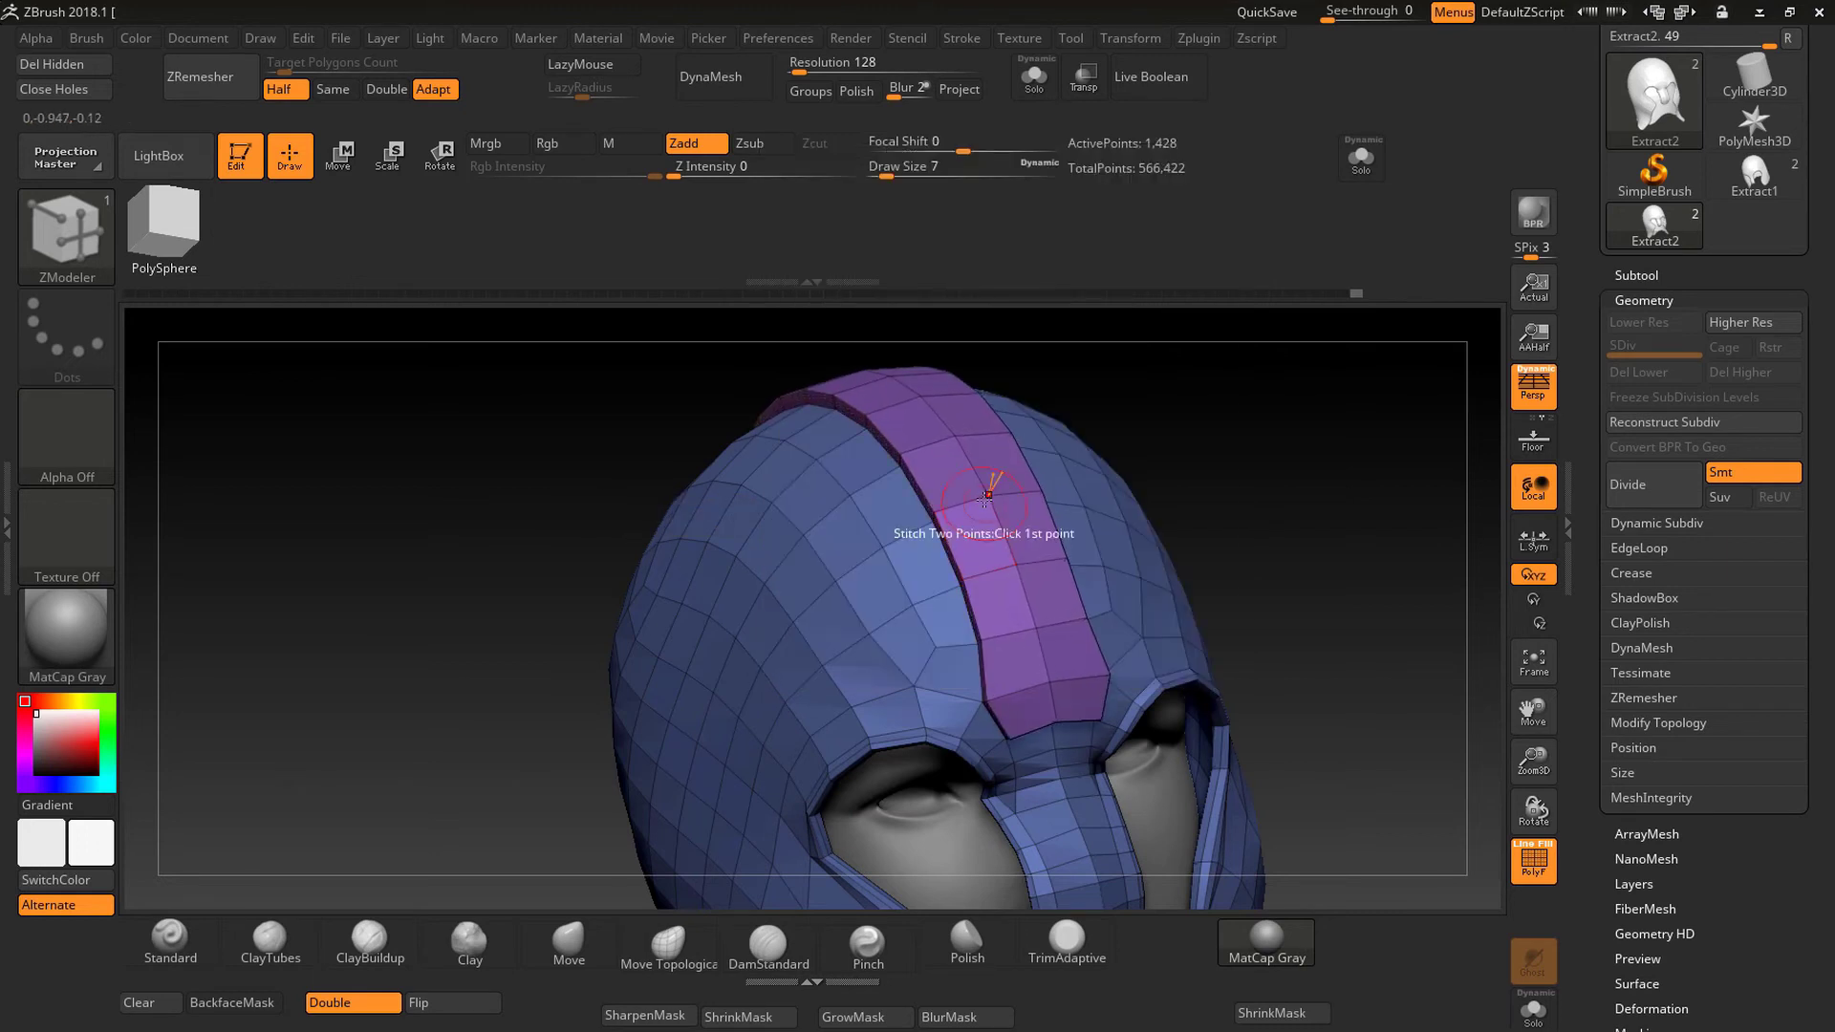
pyautogui.moveTo(985, 503)
pyautogui.mouseDown(button='right')
pyautogui.moveTo(845, 558)
pyautogui.moveTo(860, 553)
pyautogui.mouseUp(button='right')
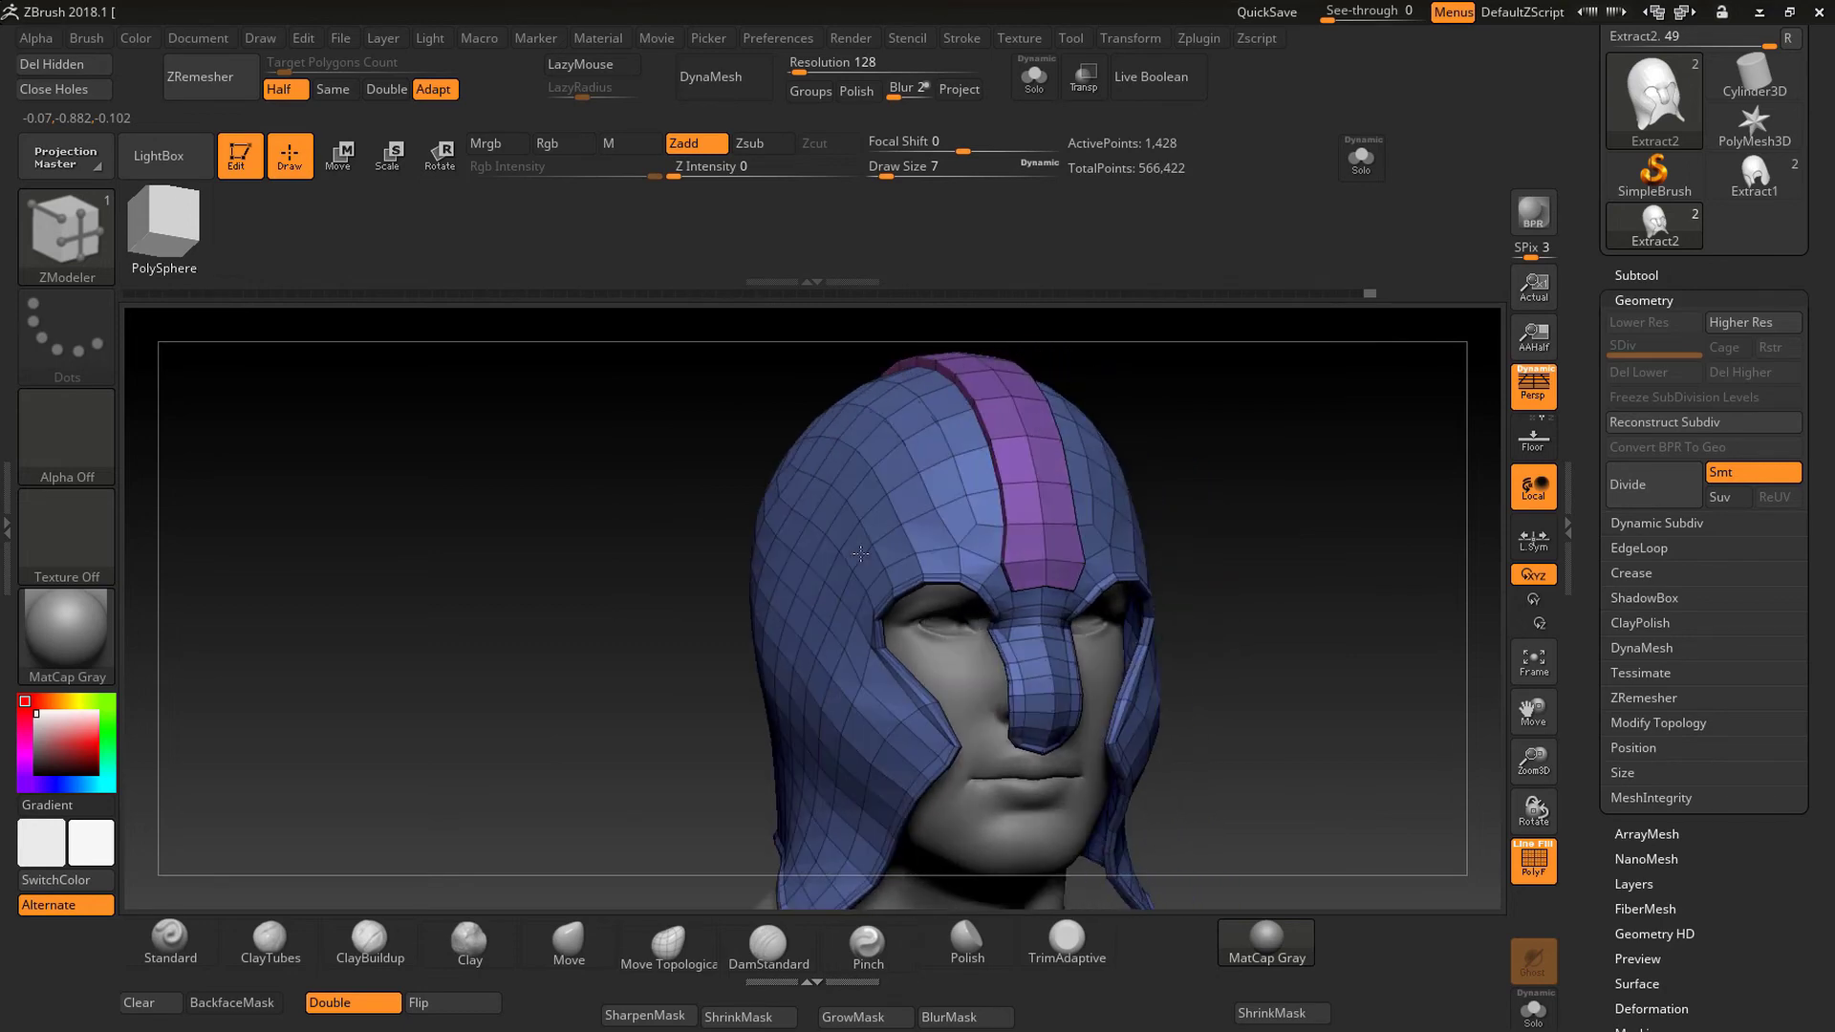
pyautogui.moveTo(942, 480)
pyautogui.mouseDown(button='right')
pyautogui.moveTo(885, 587)
pyautogui.moveTo(903, 694)
pyautogui.mouseUp(button='right')
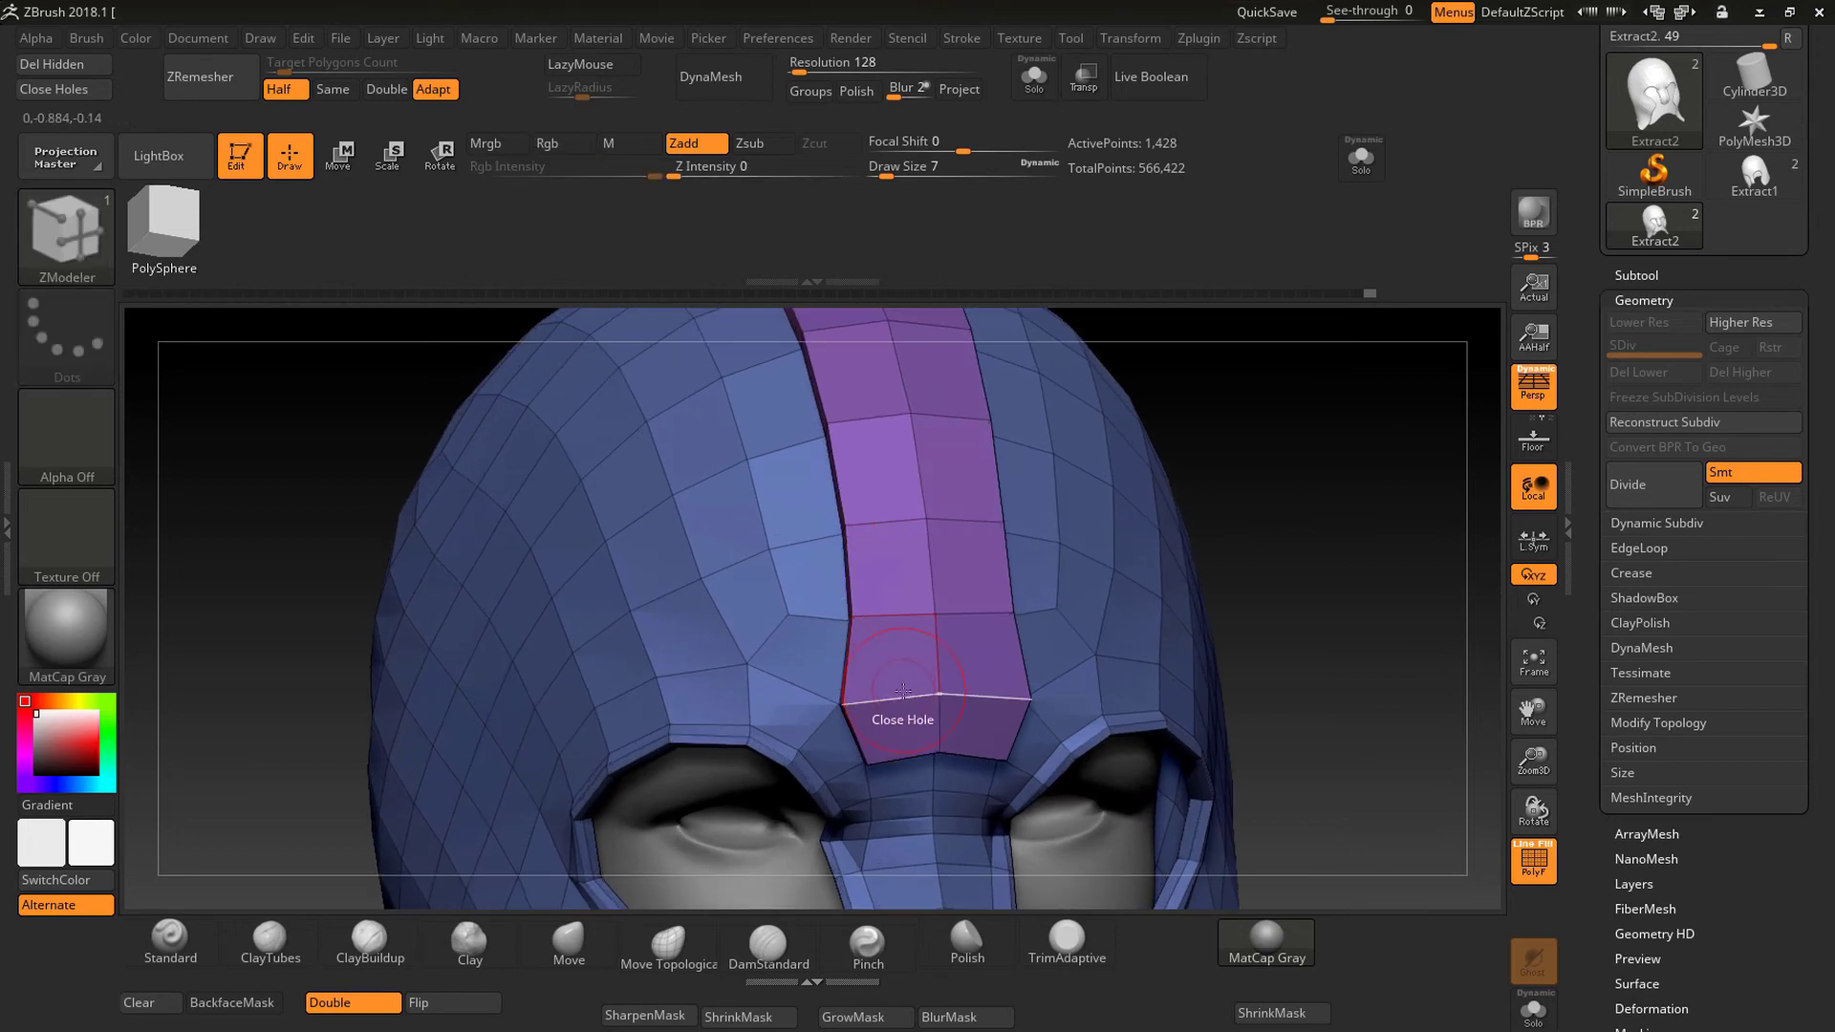
# Step: Insert a single edge loop across the crown ridge and slide it into place
pyautogui.press('space')
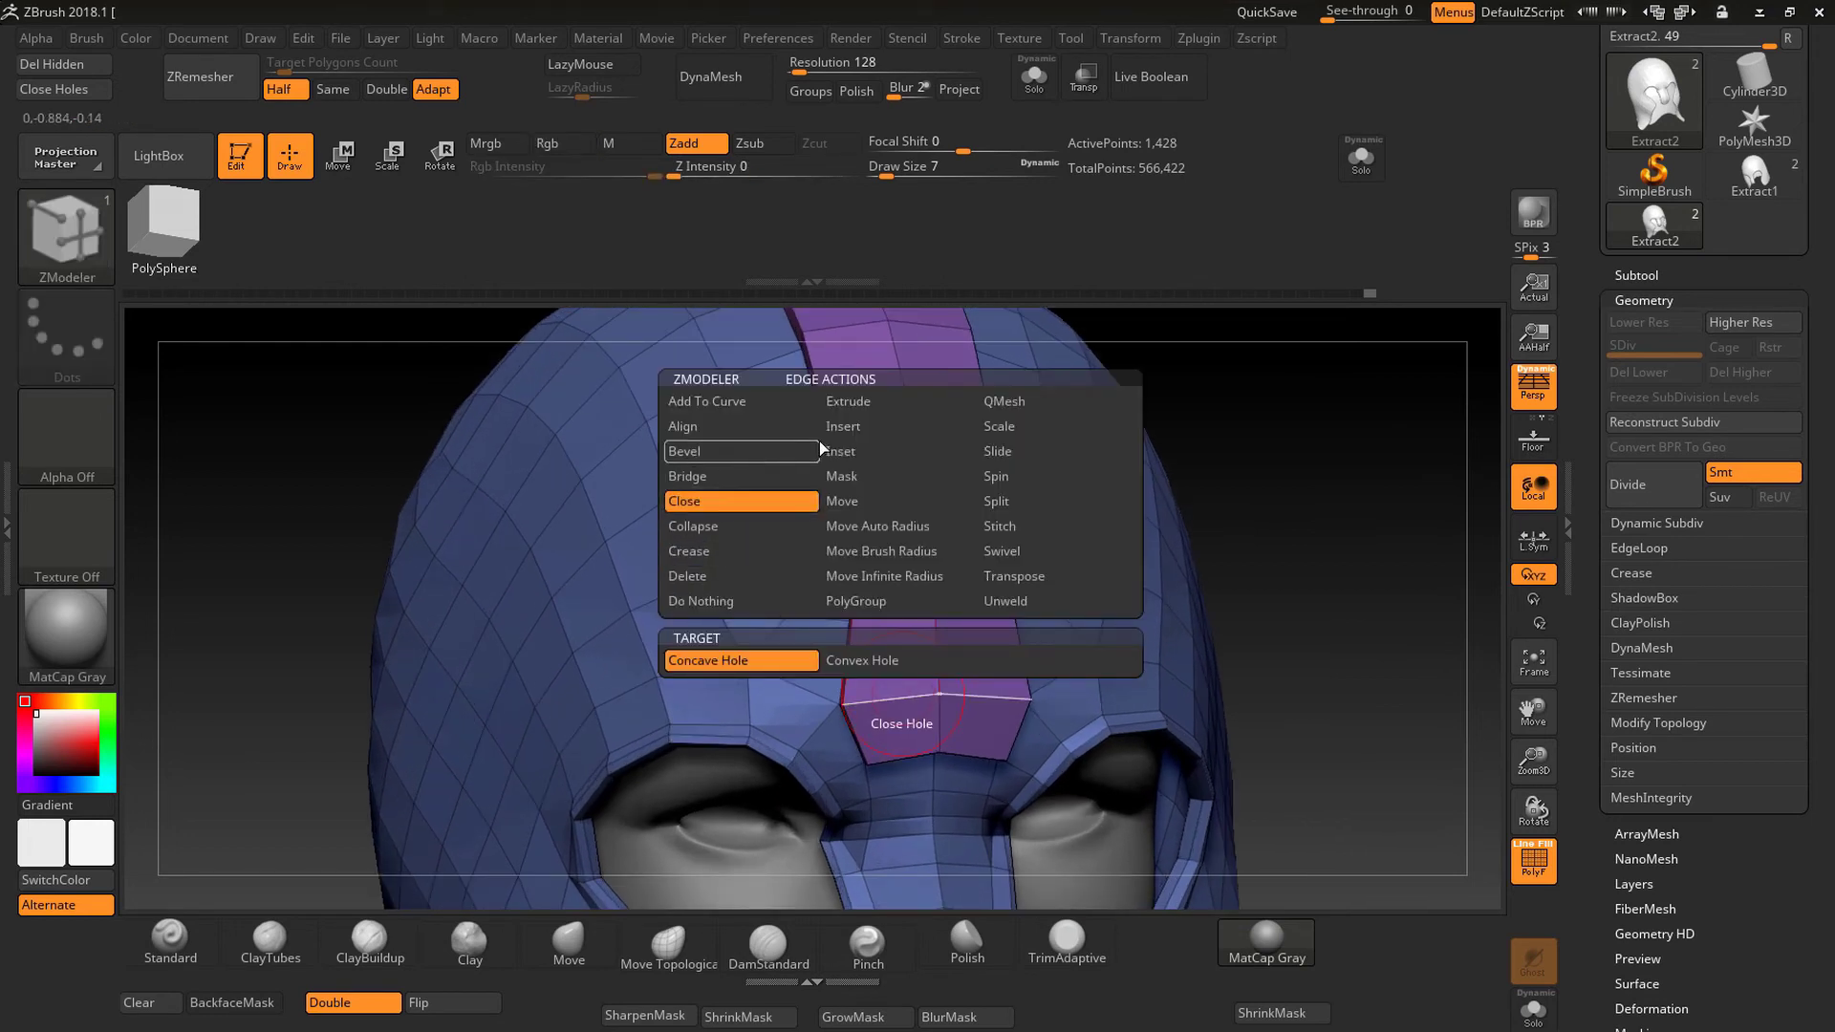
pyautogui.click(841, 432)
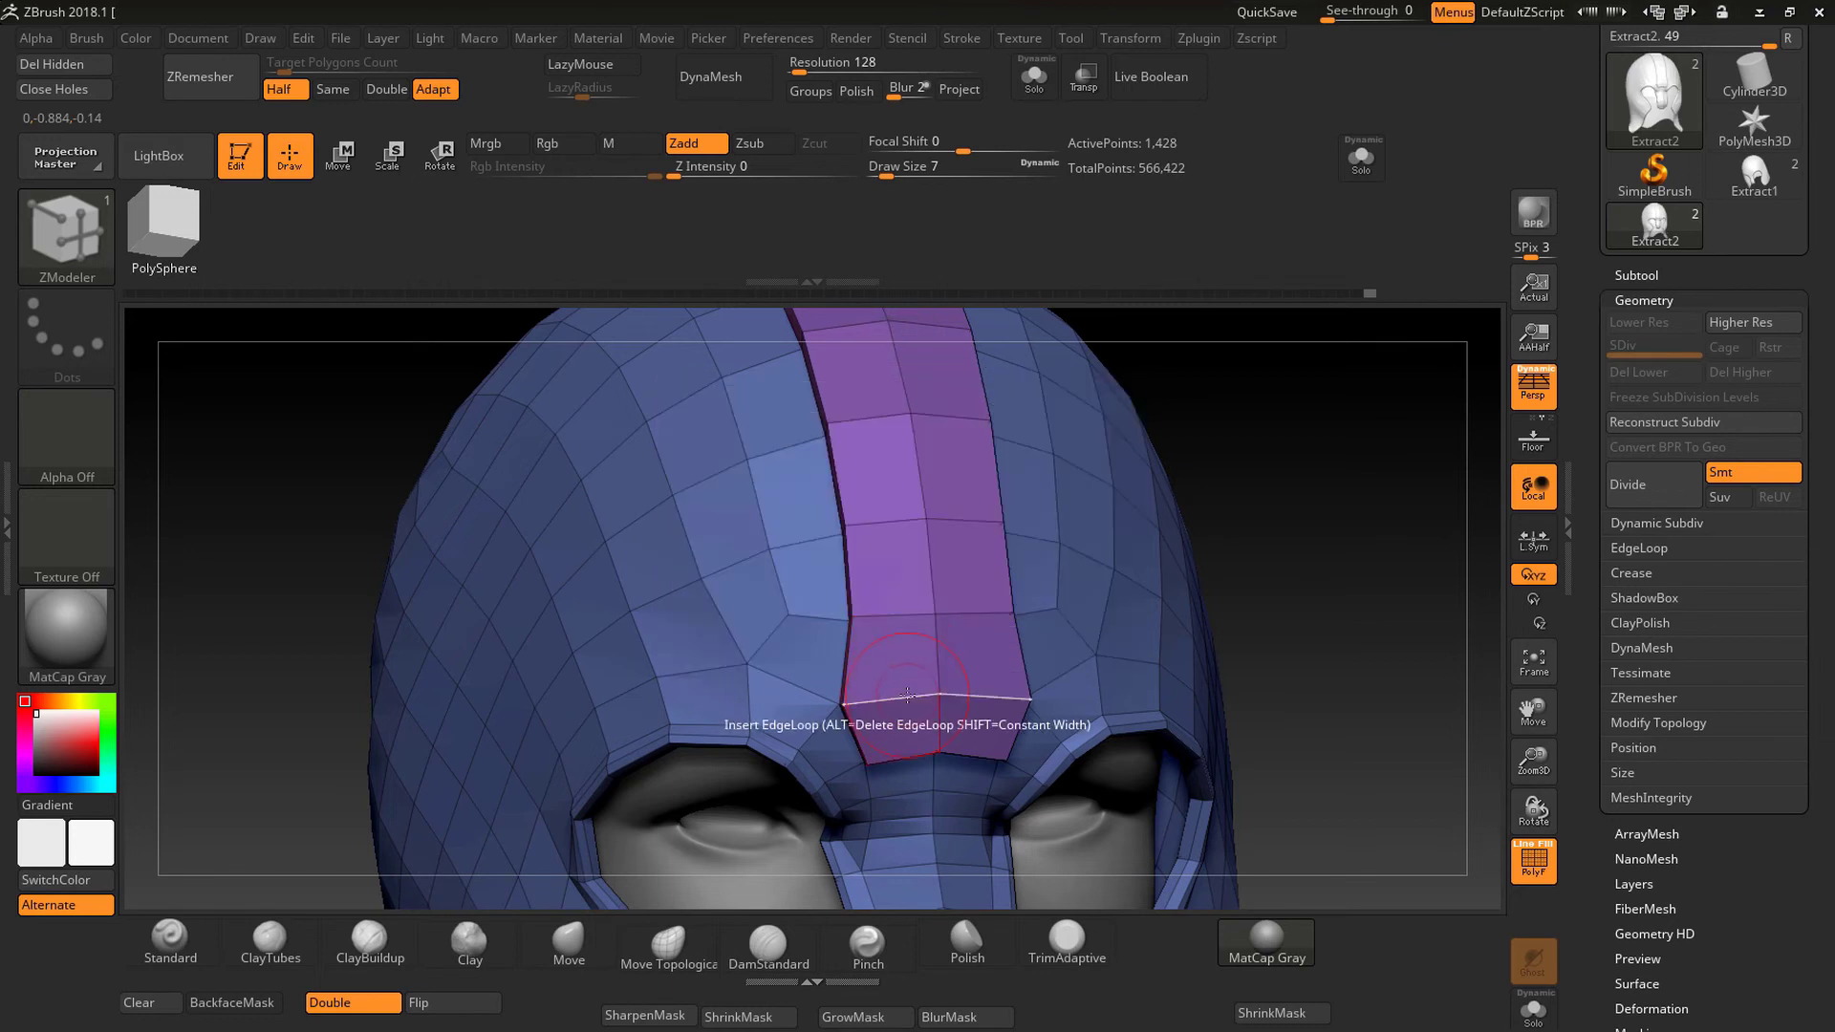
pyautogui.click(906, 683)
pyautogui.moveTo(905, 683); pyautogui.dragTo(881, 681)
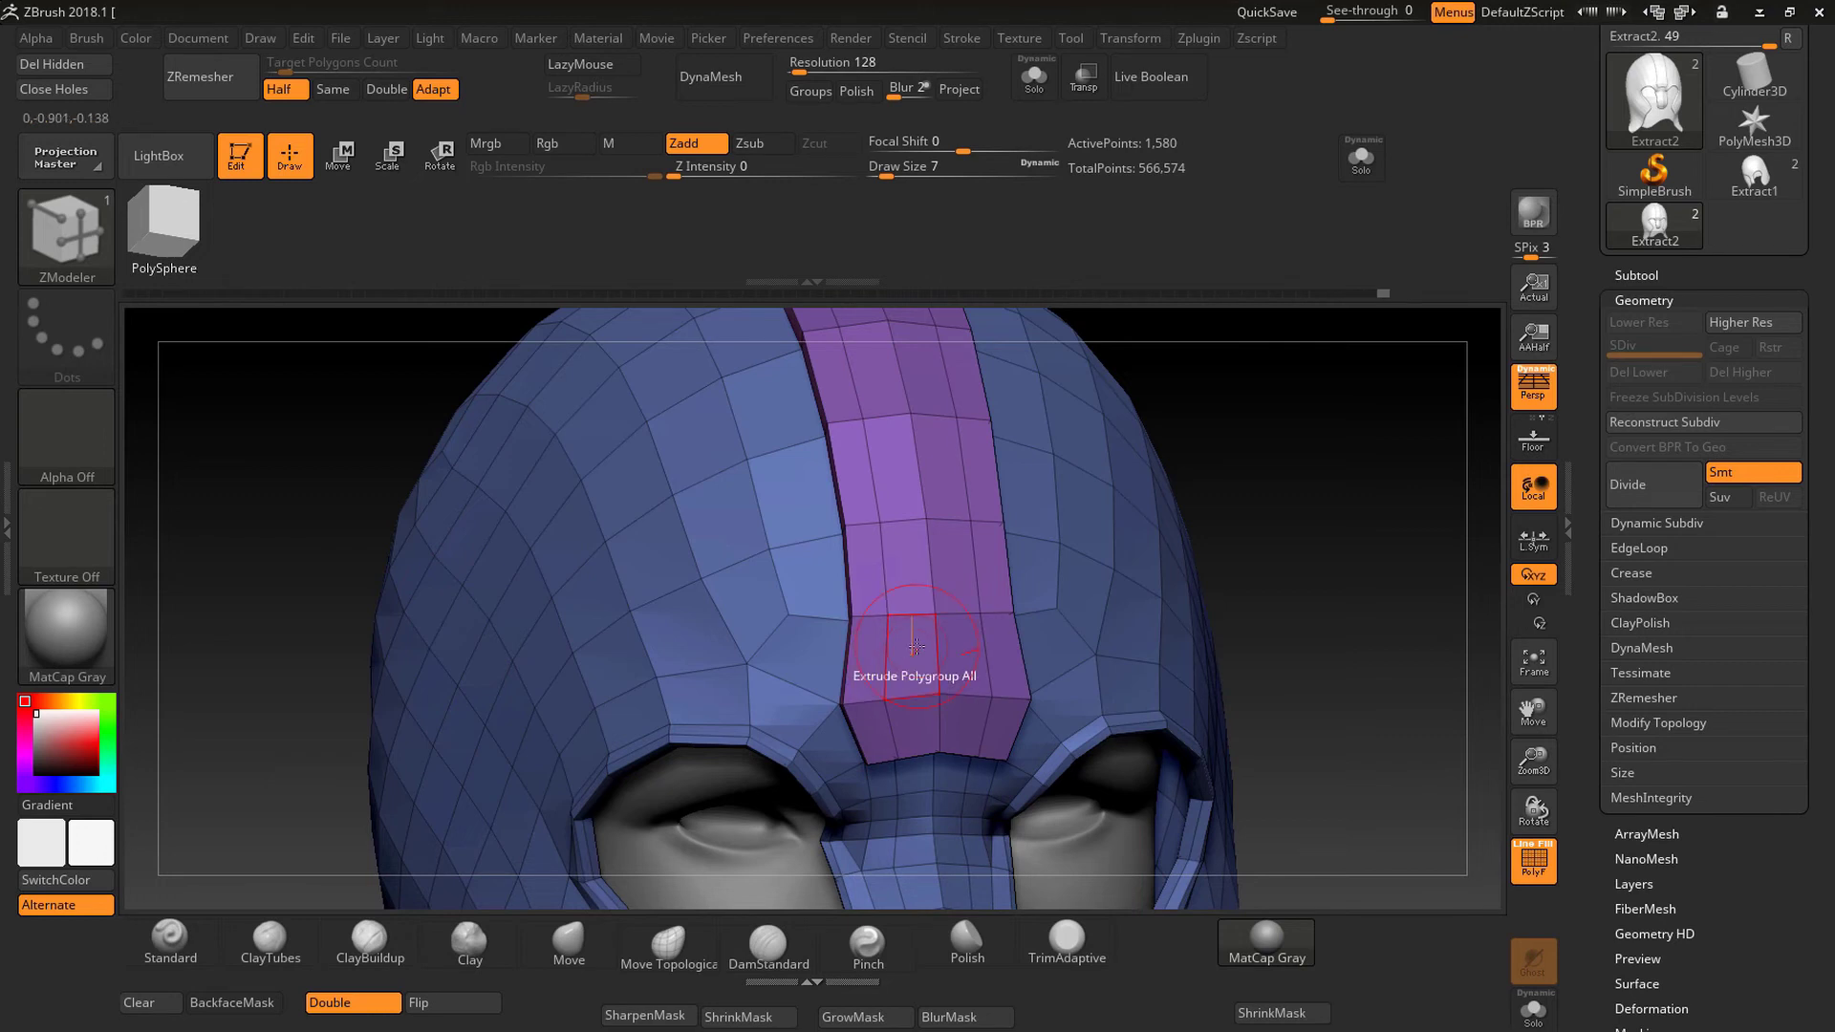
# Step: Assign a row of ridge polygons to a new polygroup
pyautogui.press('space')
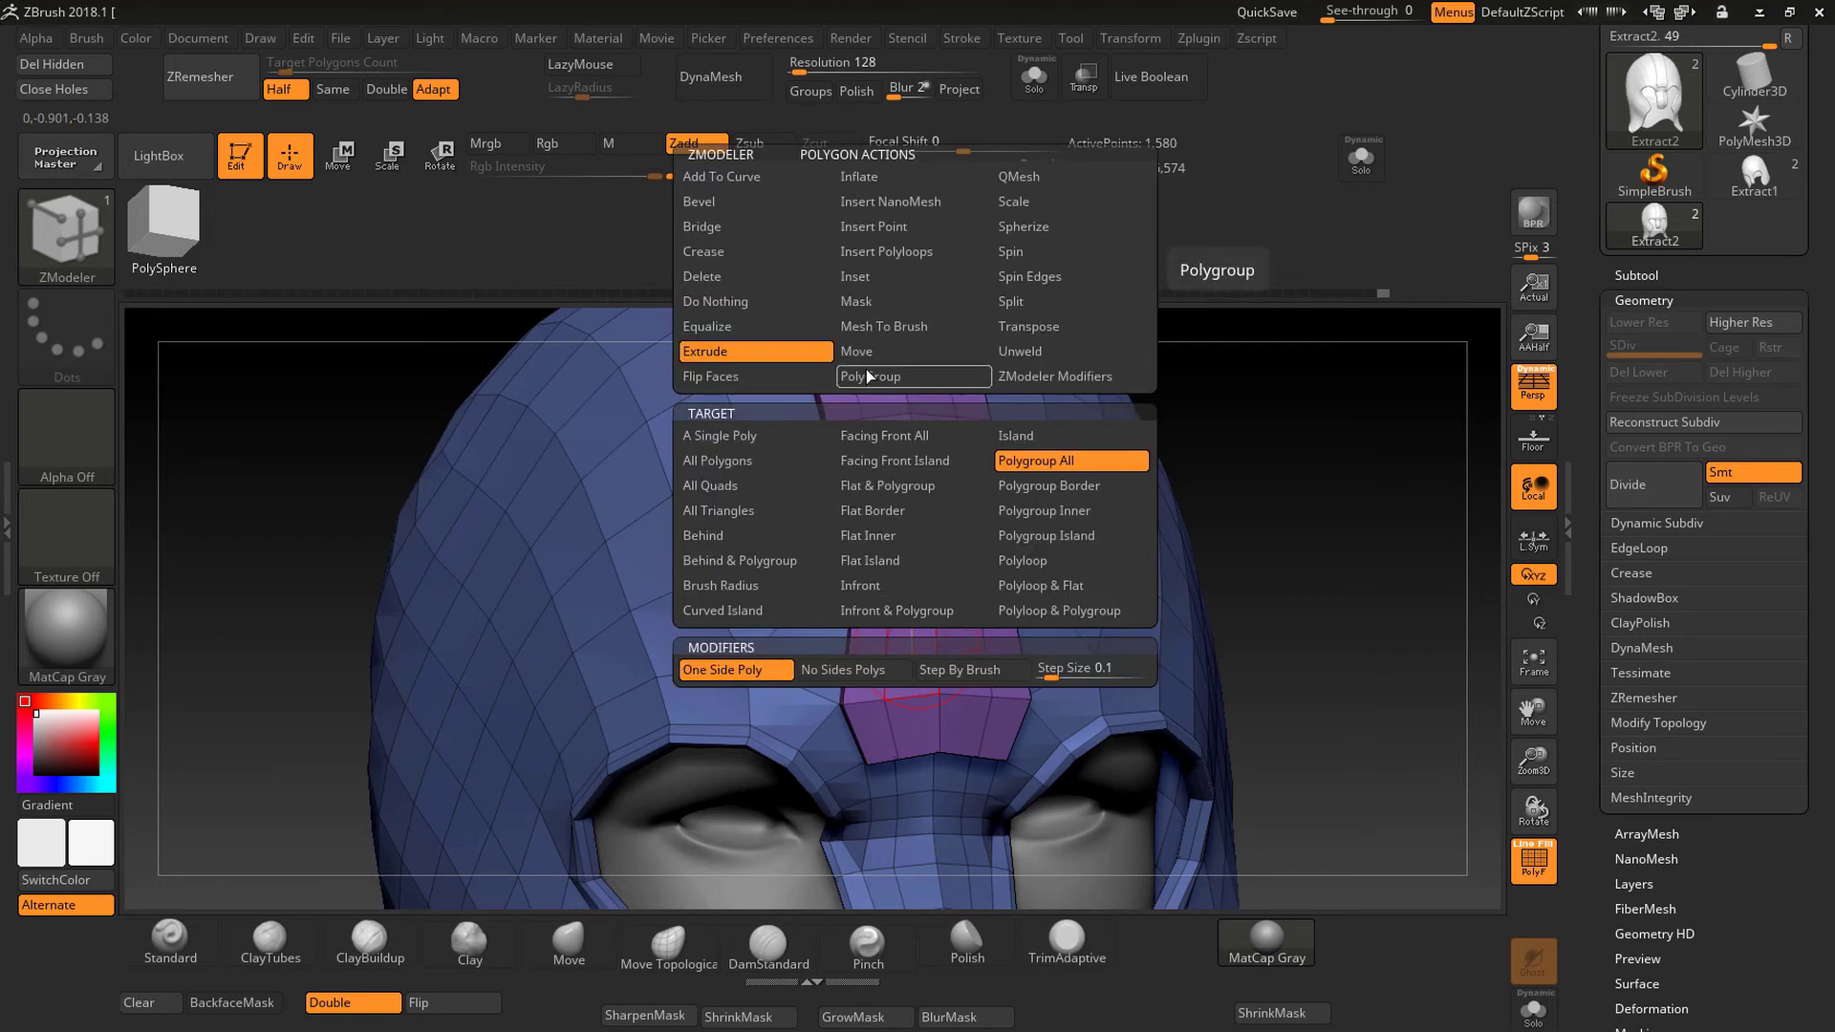
pyautogui.click(869, 377)
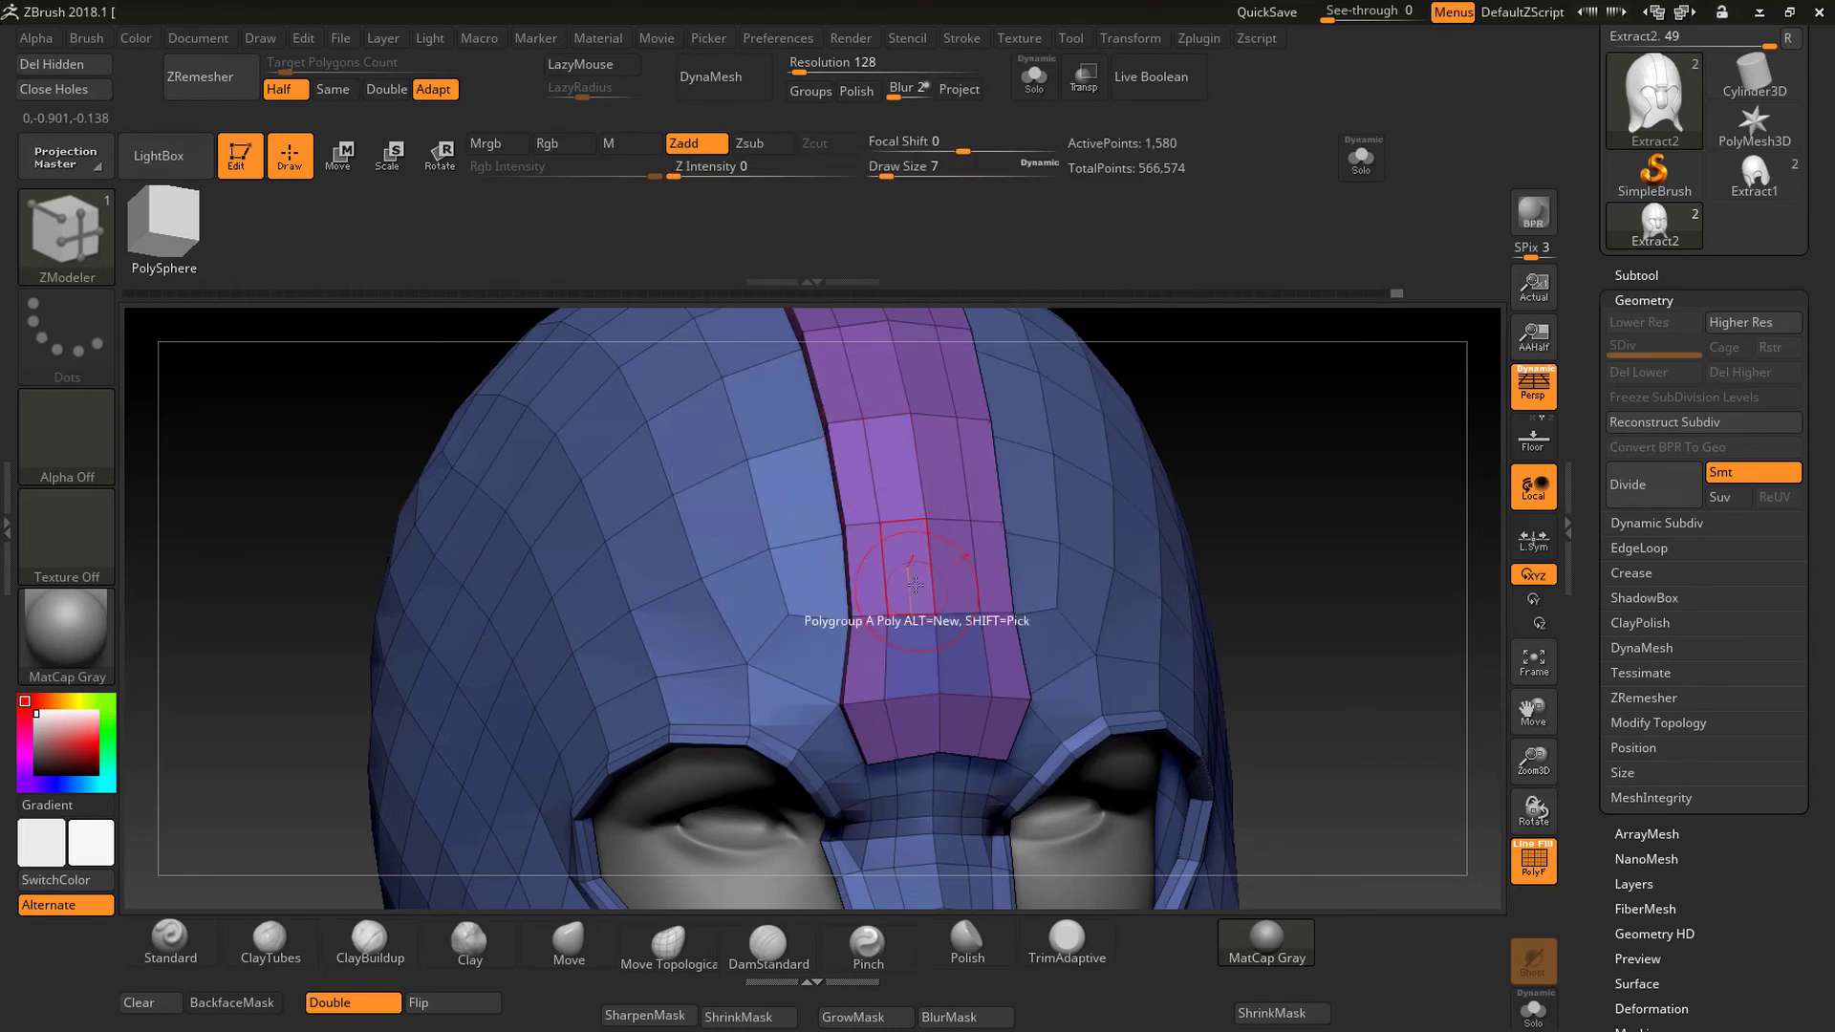
pyautogui.click(910, 602)
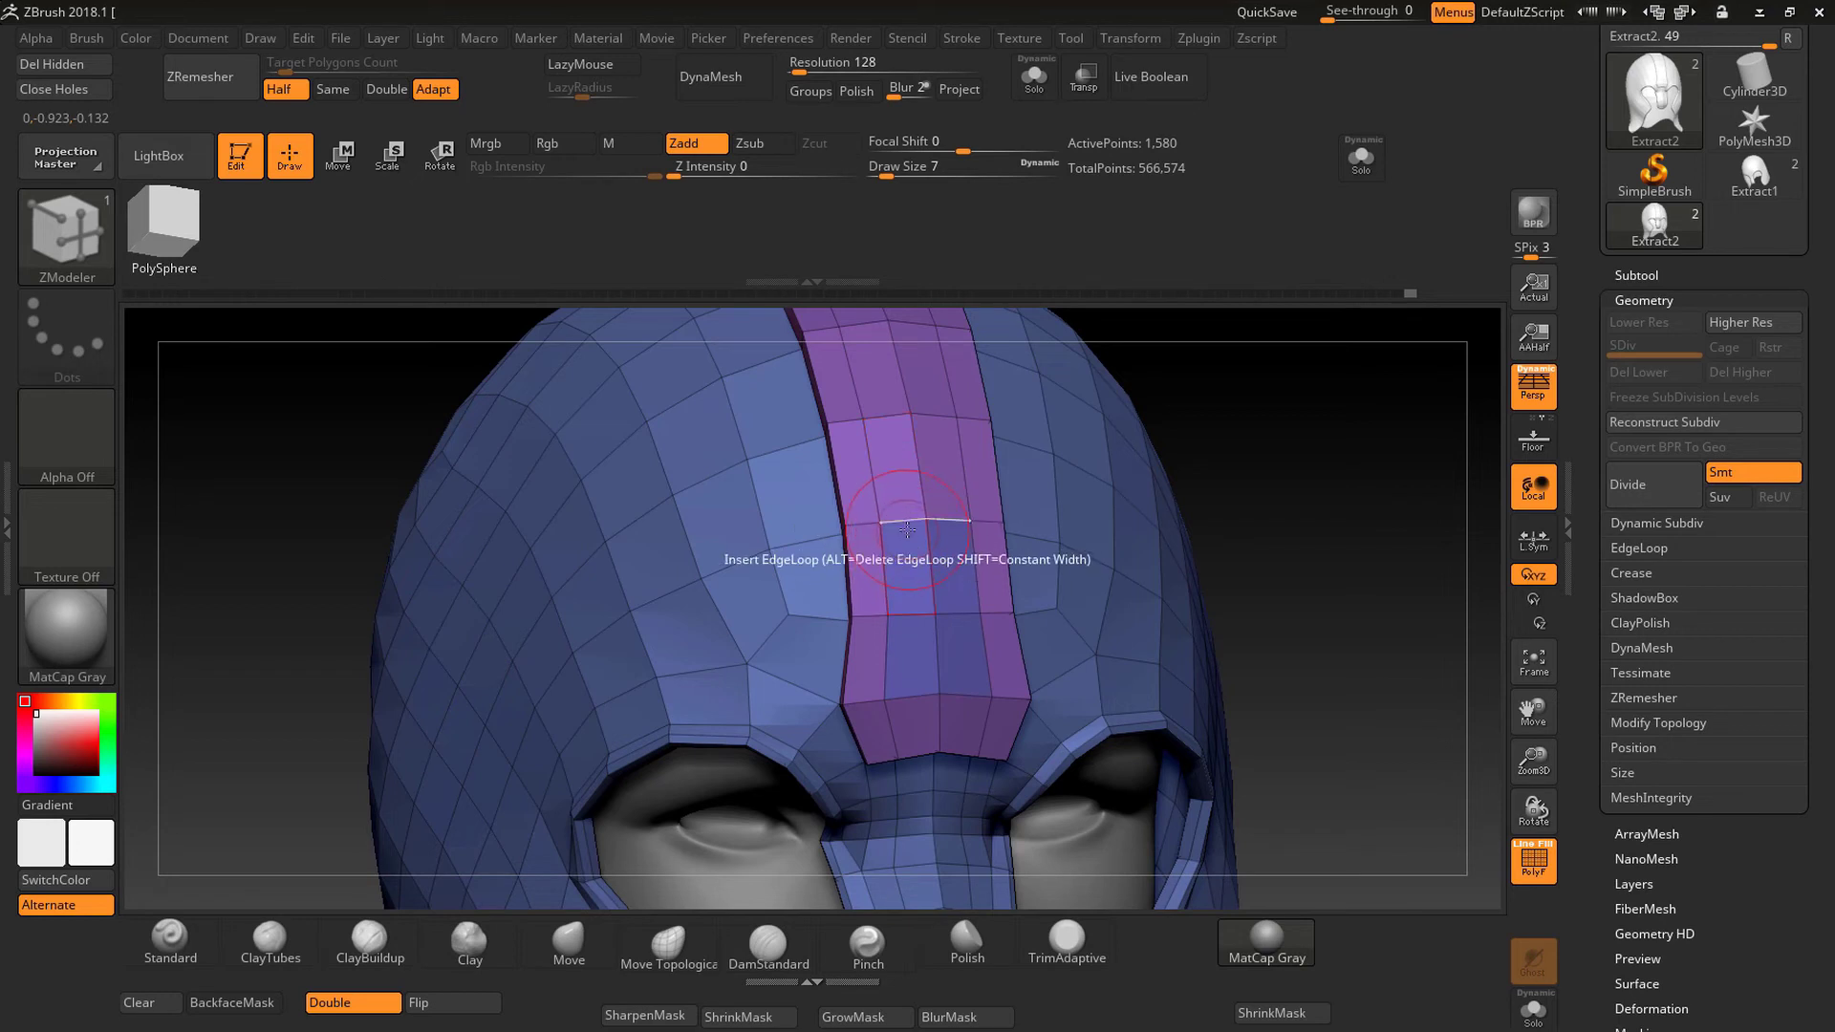
pyautogui.press('ctrl')
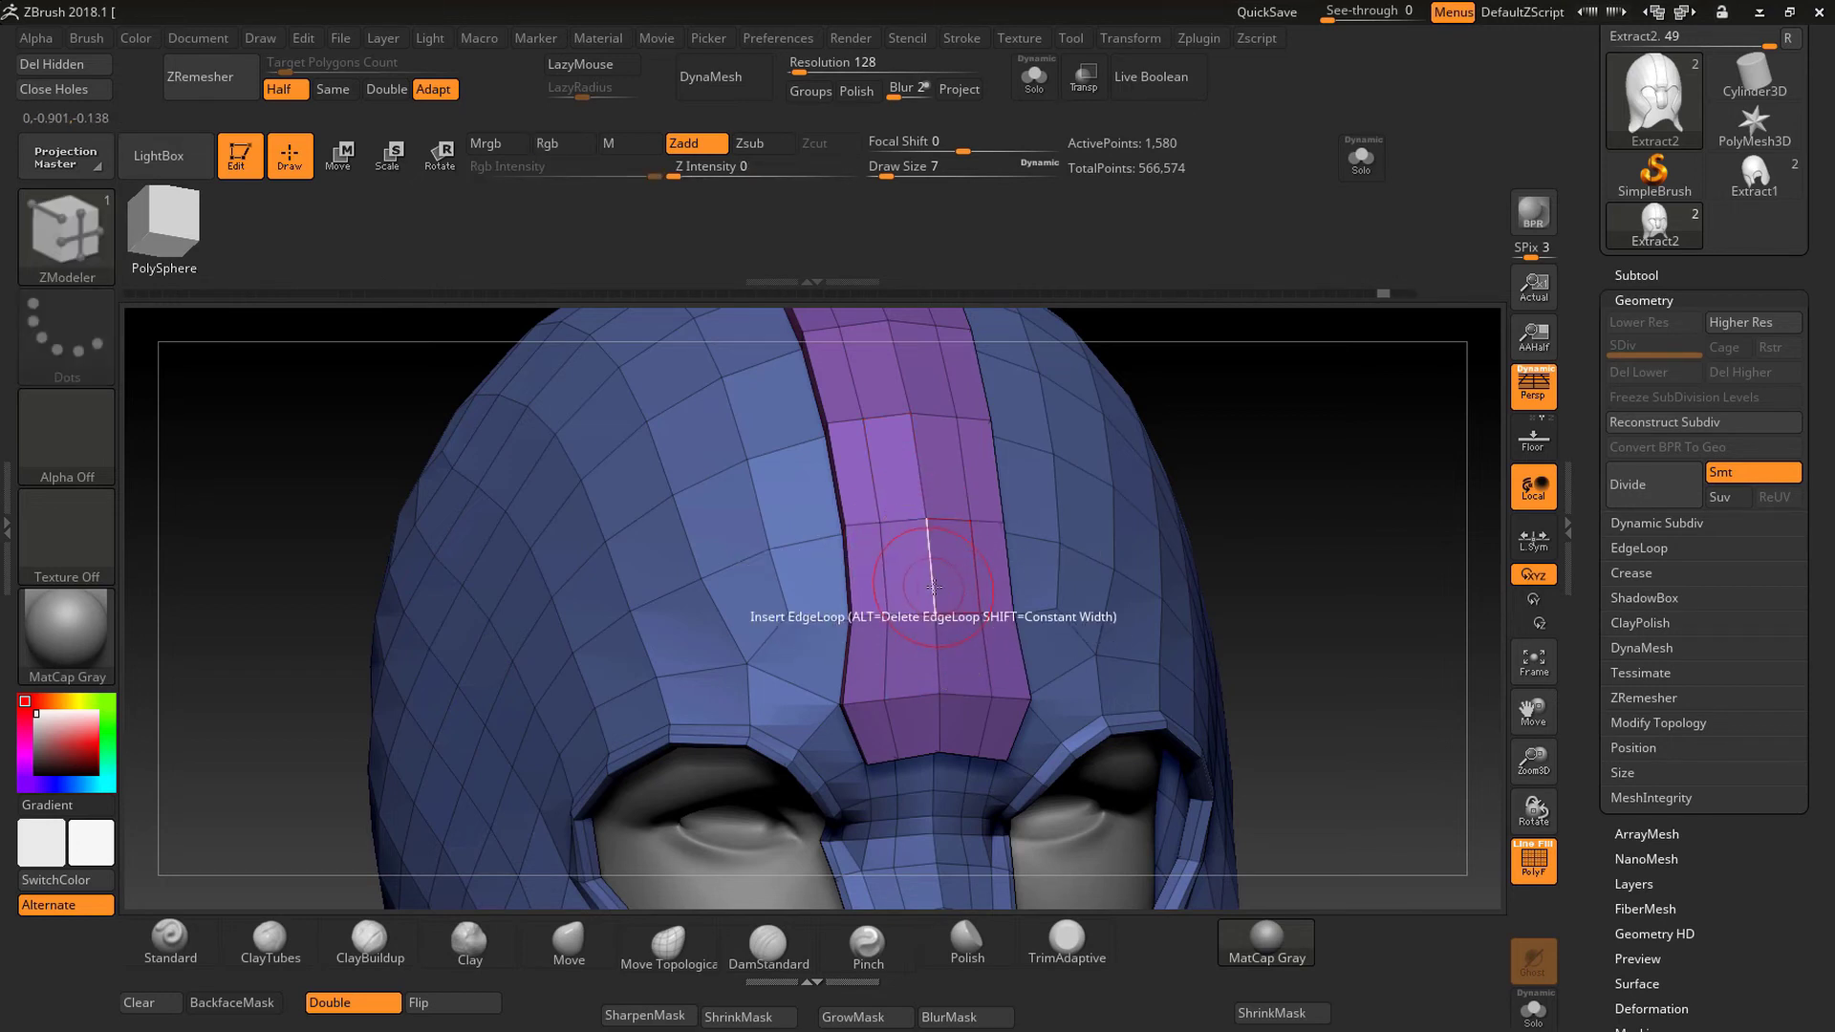
pyautogui.press('space')
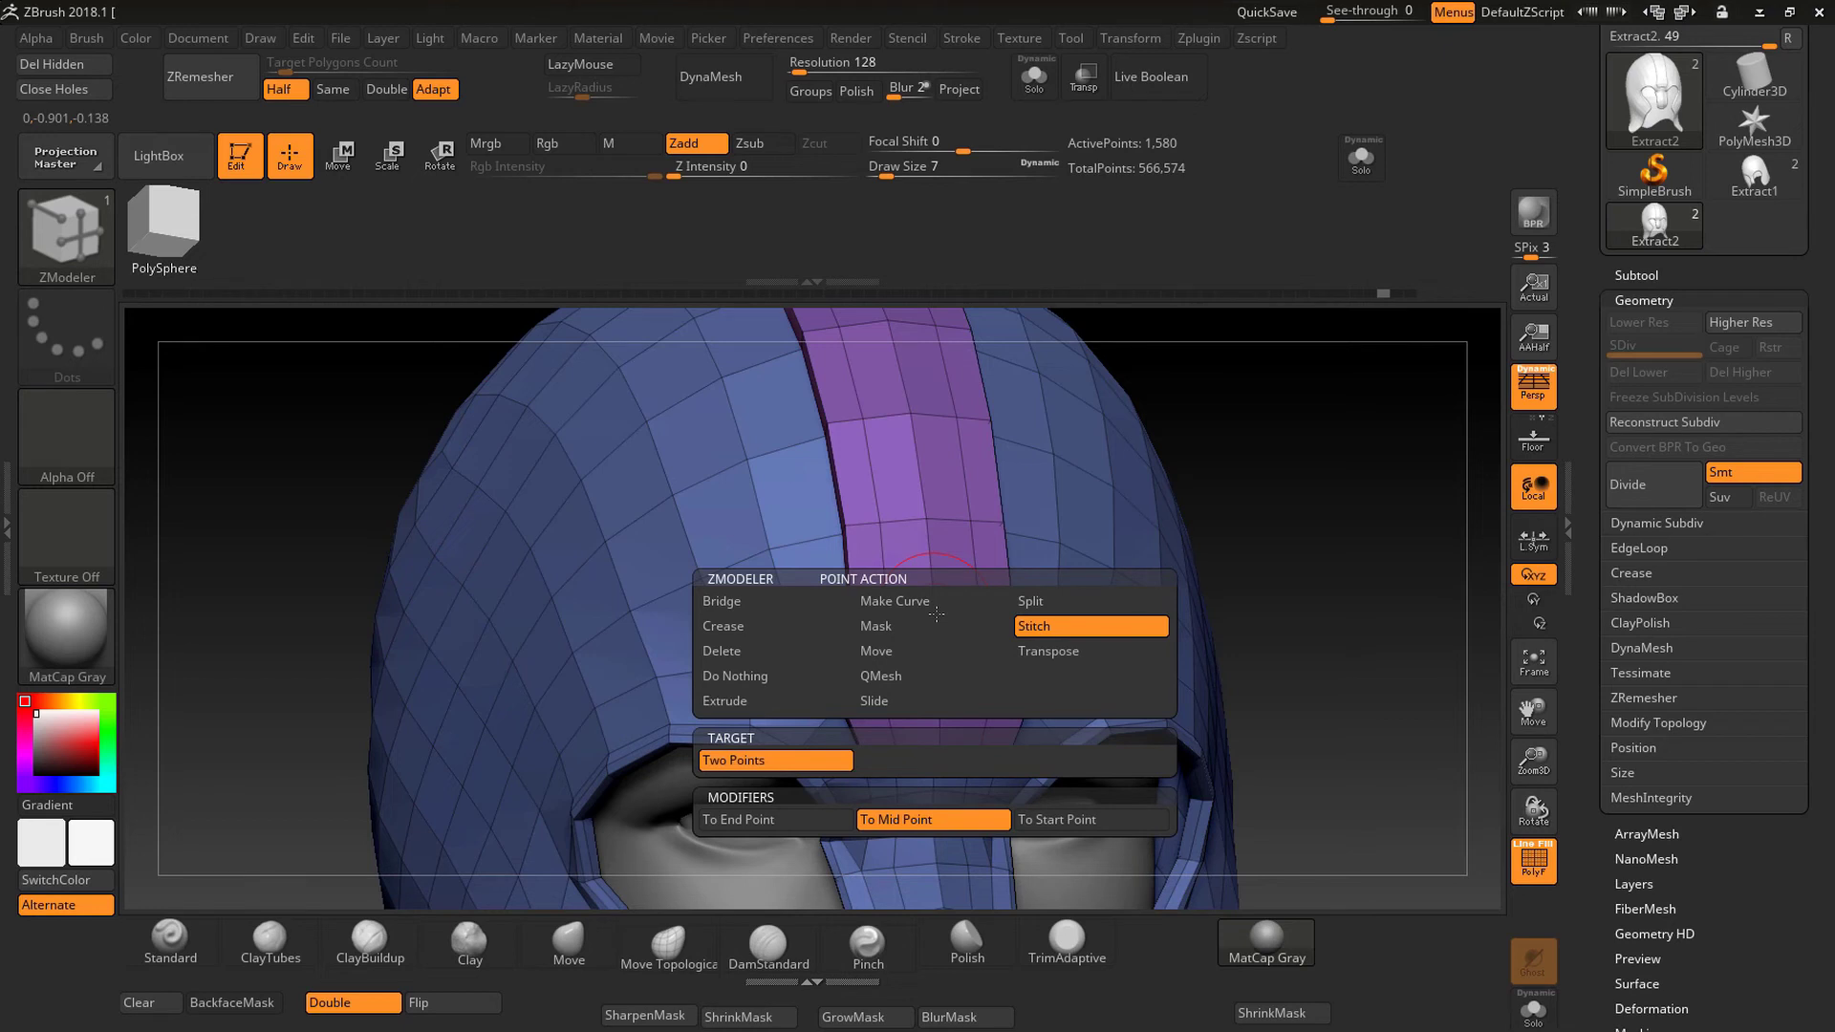
# Step: Split vertices along the crown ridge into octagonal stud rings, following the ridge around the helmet
pyautogui.click(1036, 606)
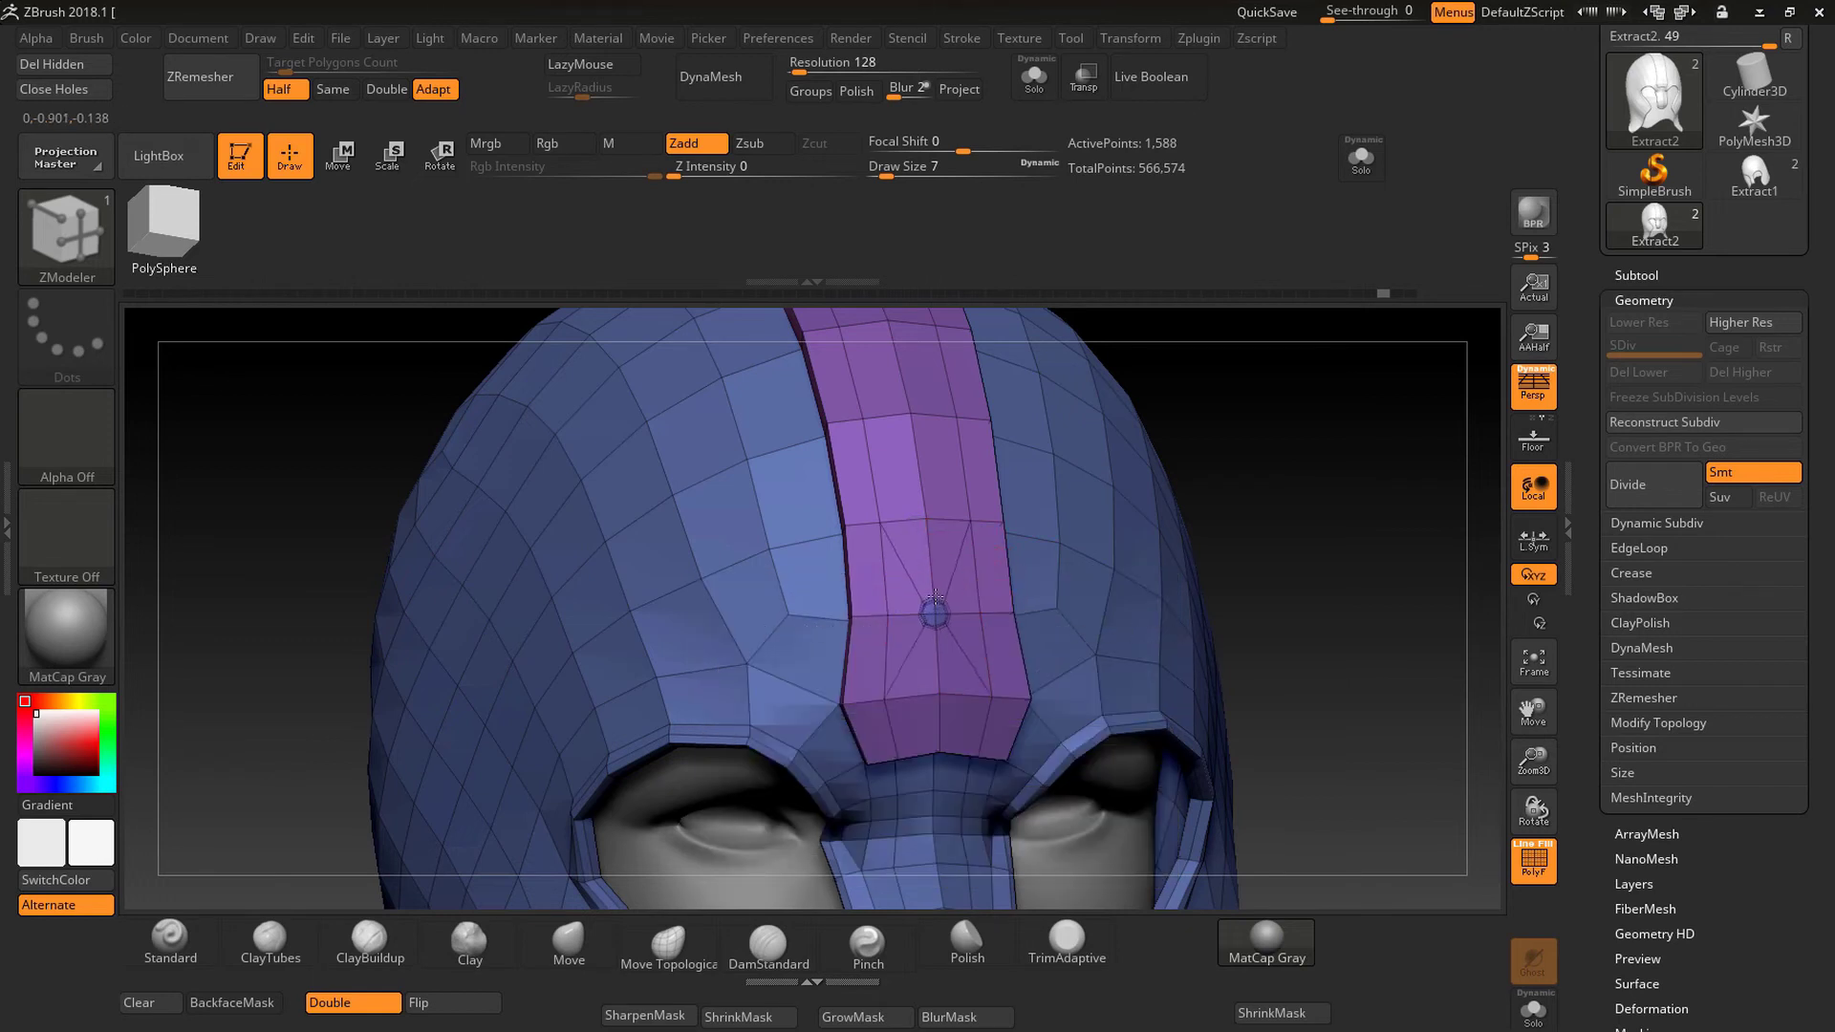
pyautogui.moveTo(935, 597); pyautogui.dragTo(936, 575)
pyautogui.moveTo(1386, 401); pyautogui.dragTo(1376, 459)
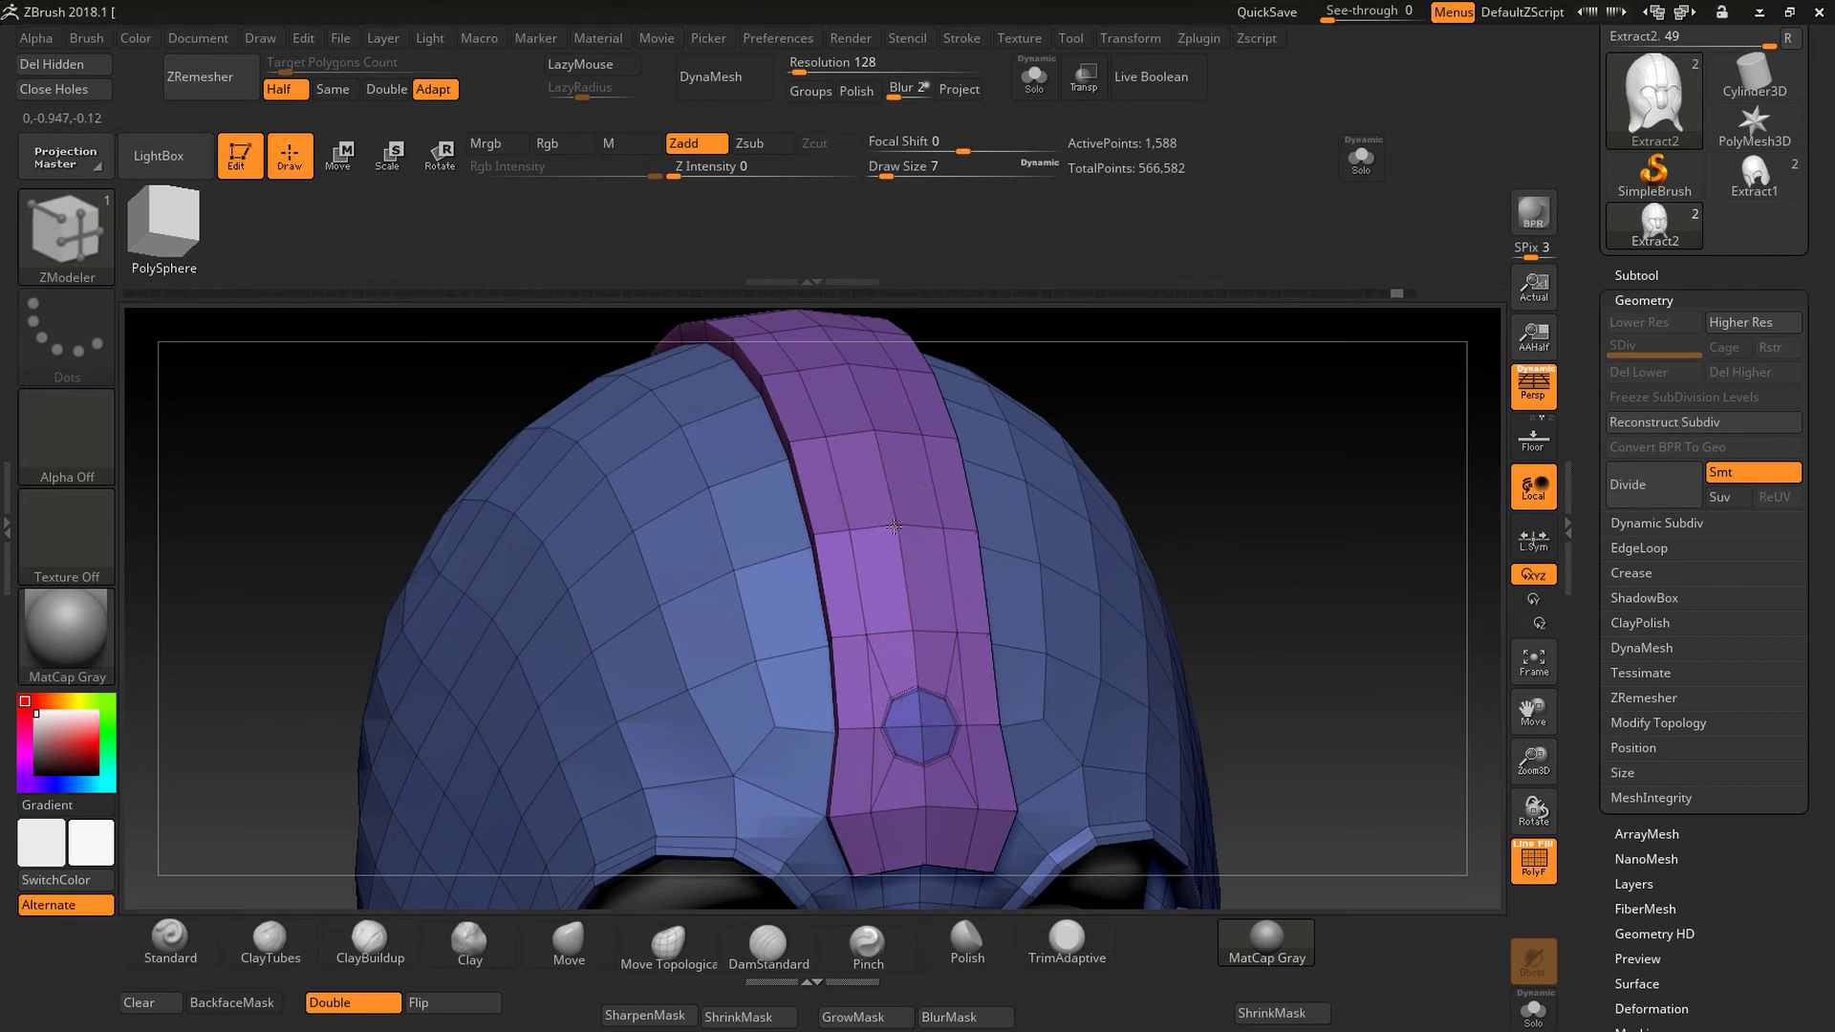
pyautogui.moveTo(896, 501)
pyautogui.mouseDown(button='right')
pyautogui.moveTo(892, 585)
pyautogui.moveTo(841, 483)
pyautogui.mouseUp(button='right')
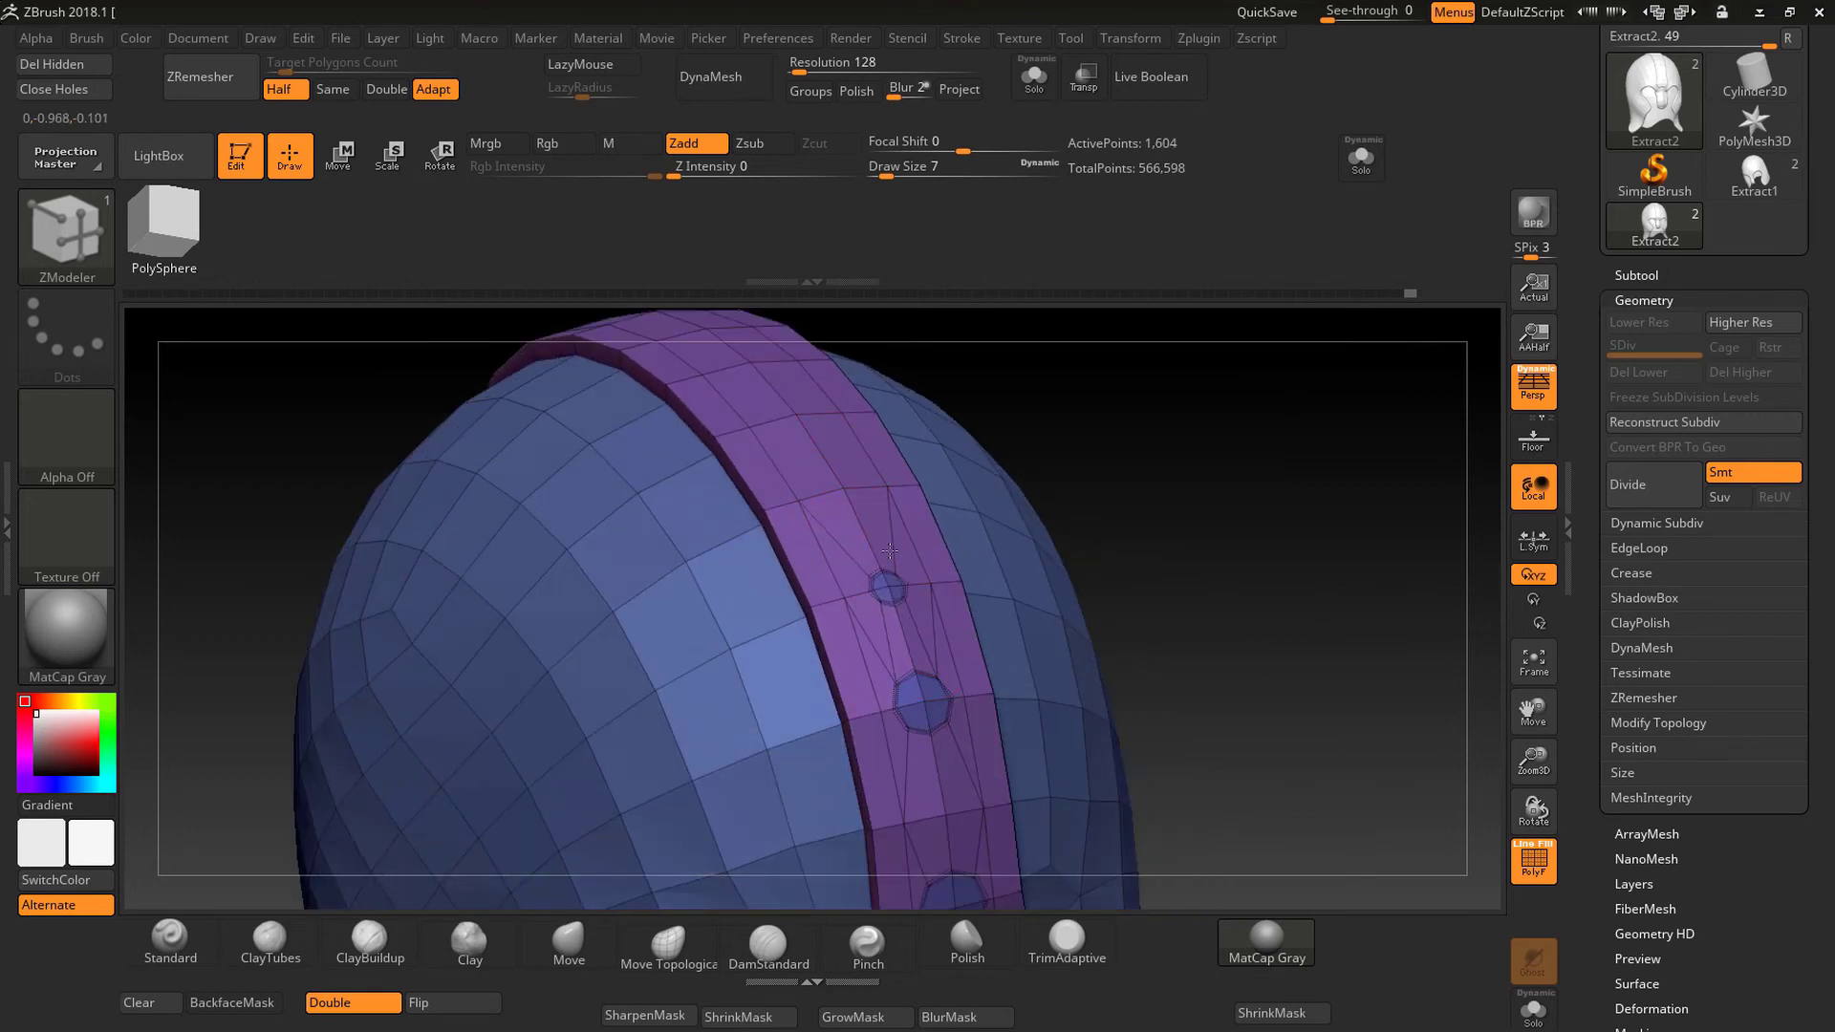
pyautogui.moveTo(890, 546); pyautogui.dragTo(904, 659, button='right')
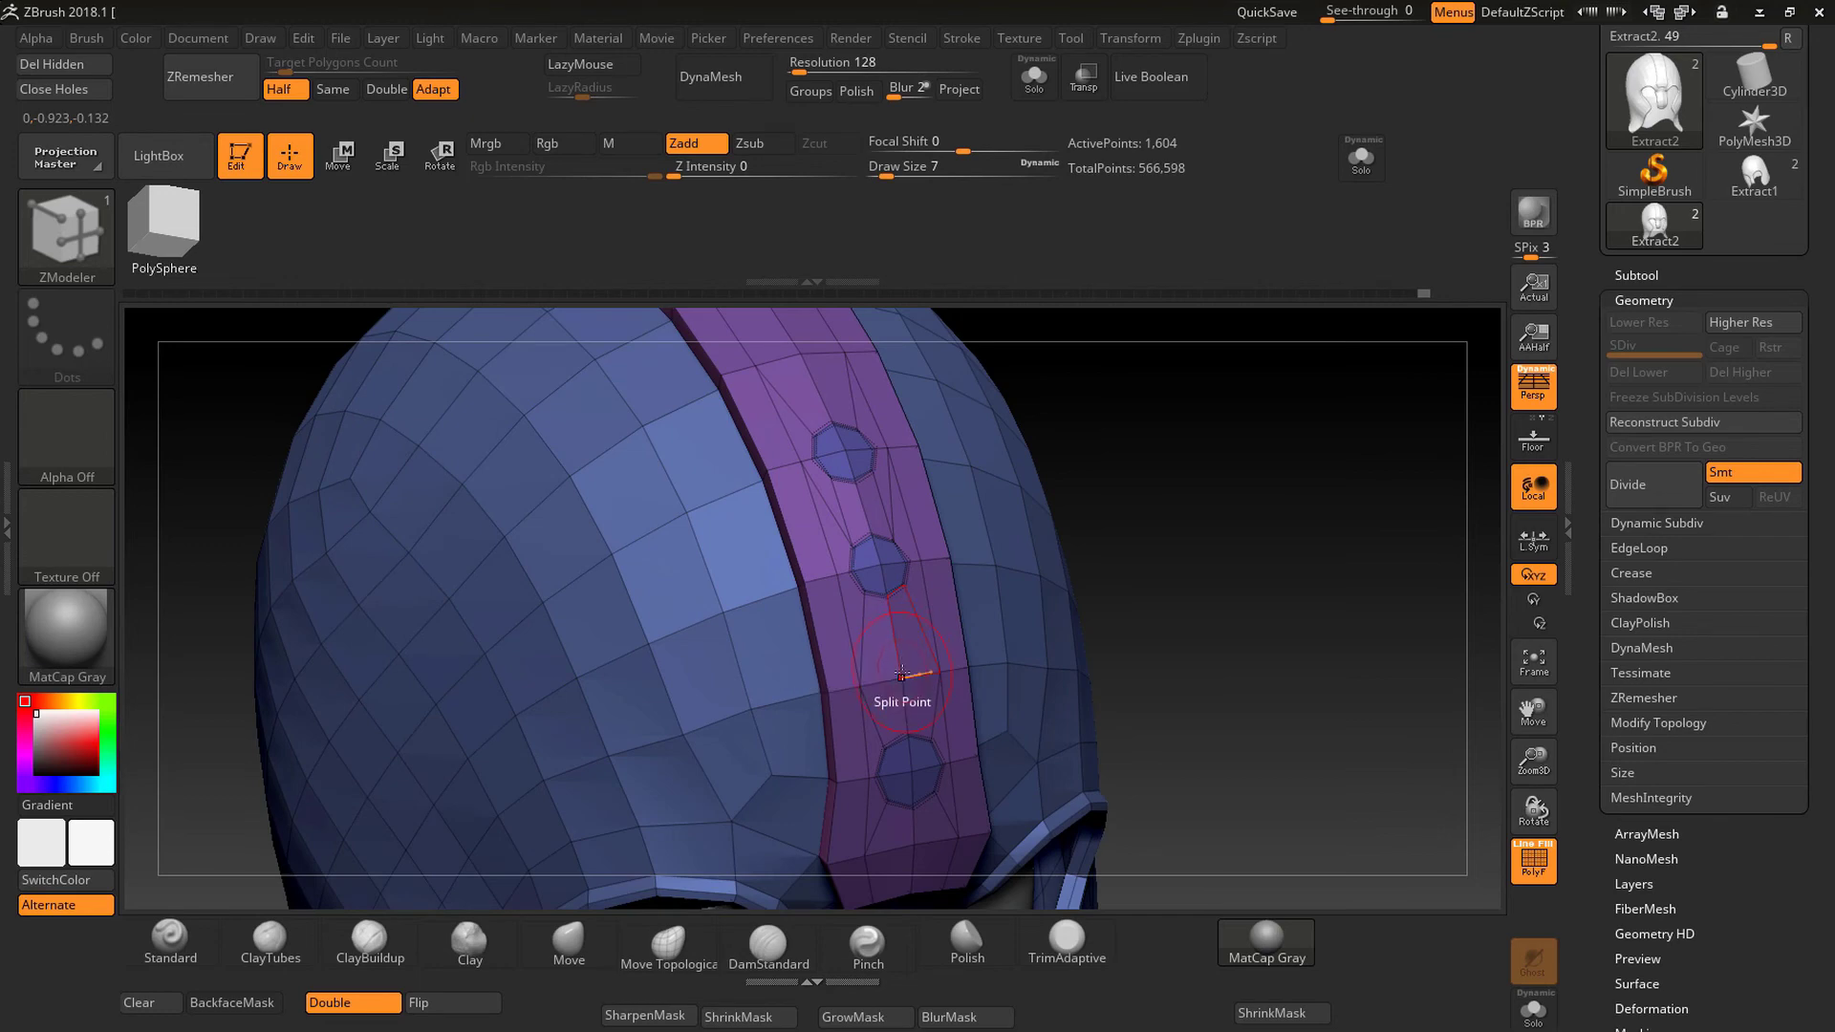
pyautogui.moveTo(872, 527); pyautogui.dragTo(960, 713, button='right')
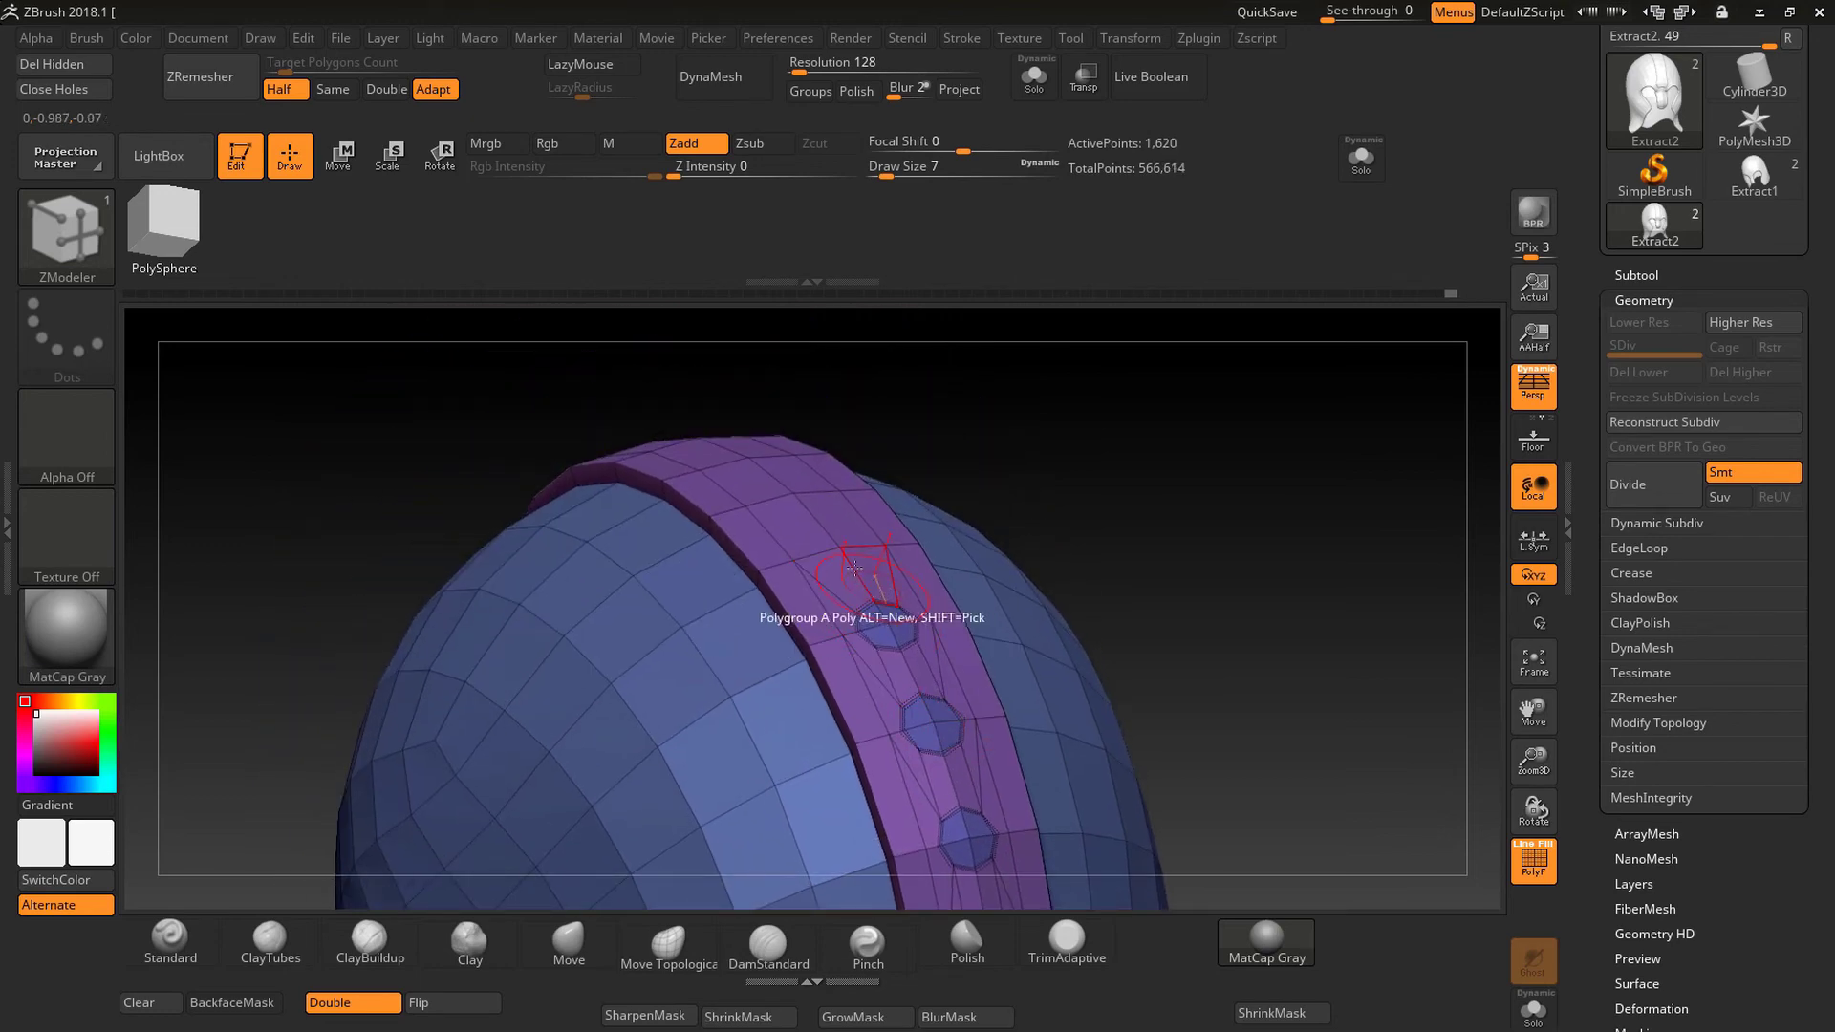
pyautogui.moveTo(854, 569); pyautogui.dragTo(850, 621, button='right')
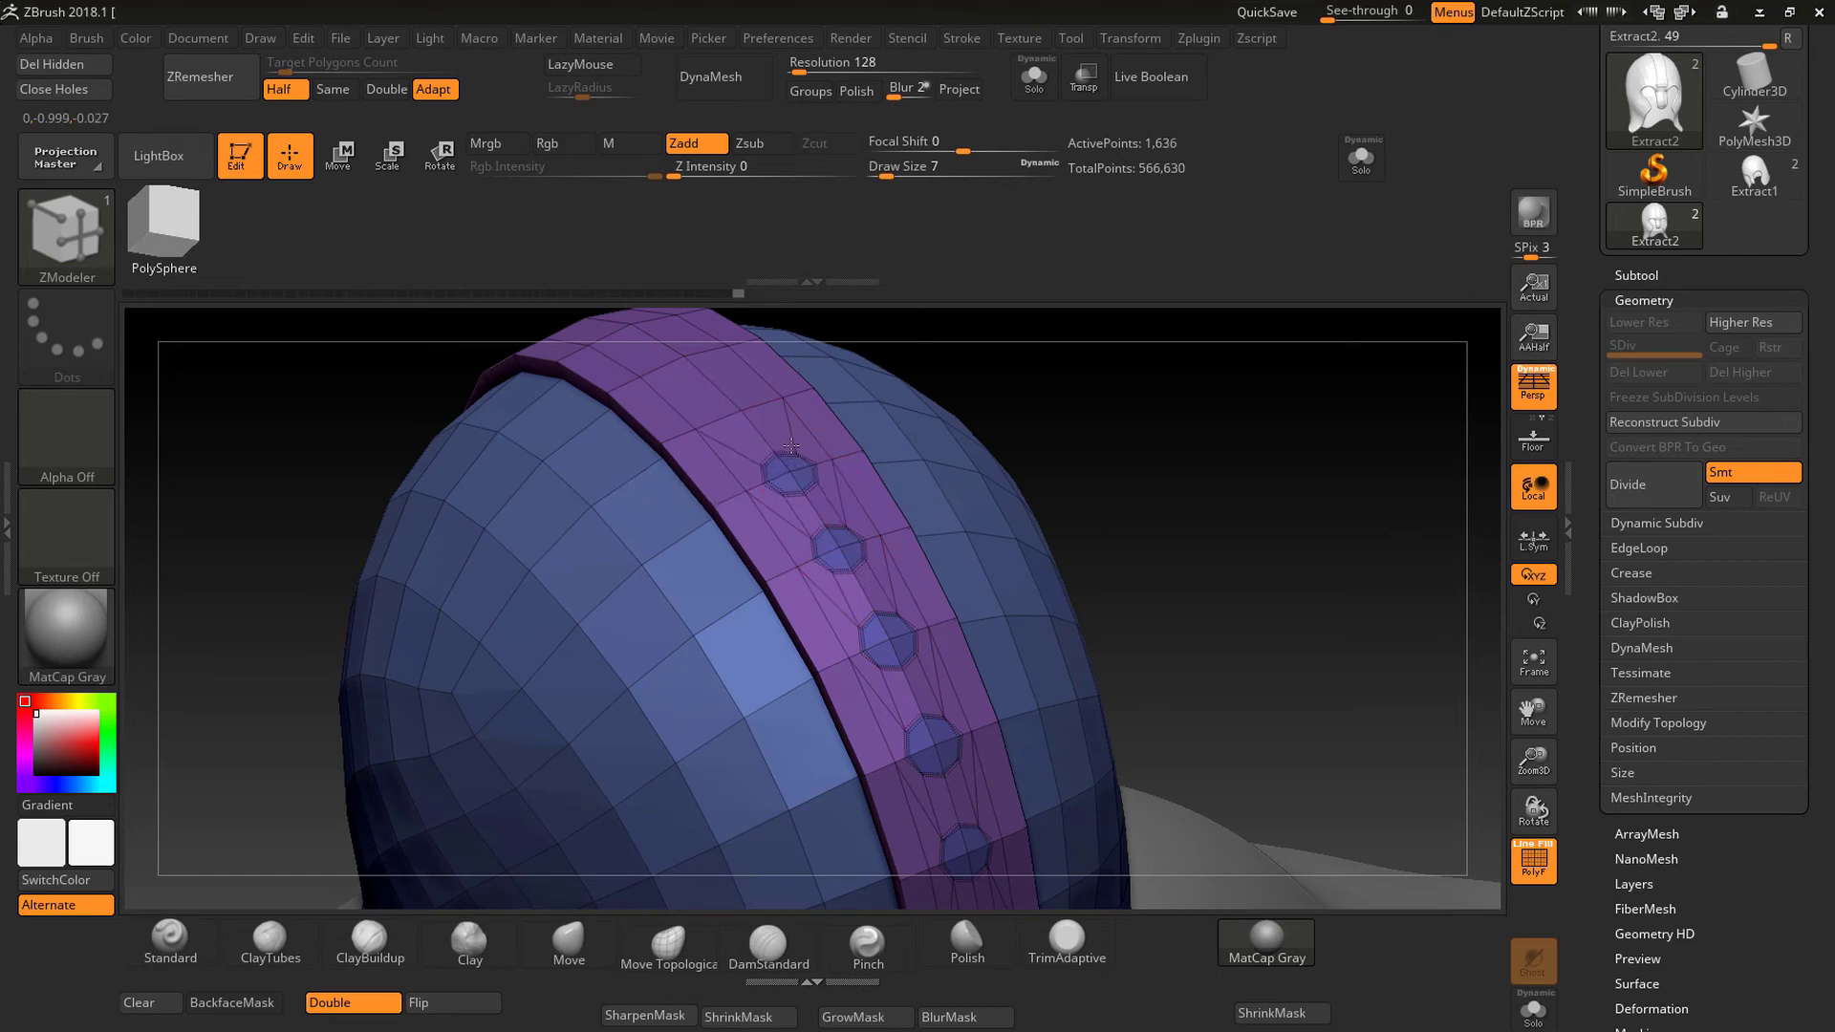
pyautogui.moveTo(756, 443); pyautogui.dragTo(833, 606, button='right')
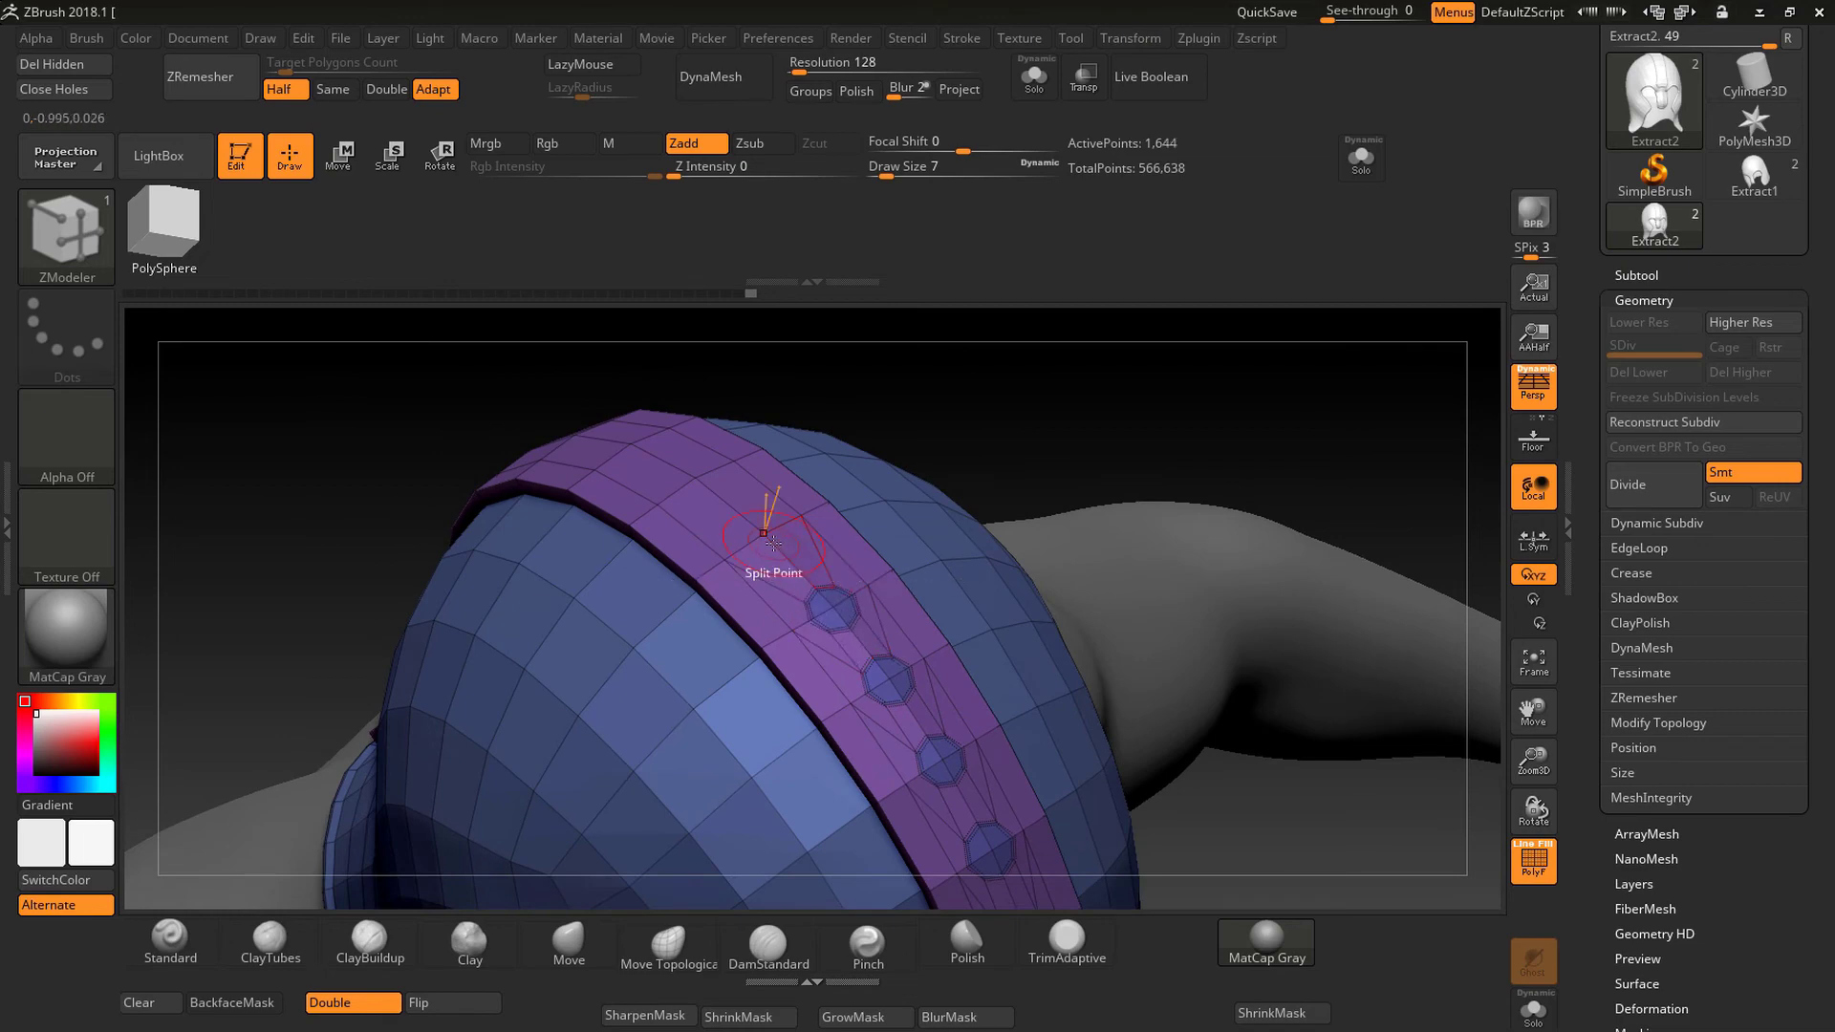
pyautogui.moveTo(766, 516); pyautogui.dragTo(822, 594, button='right')
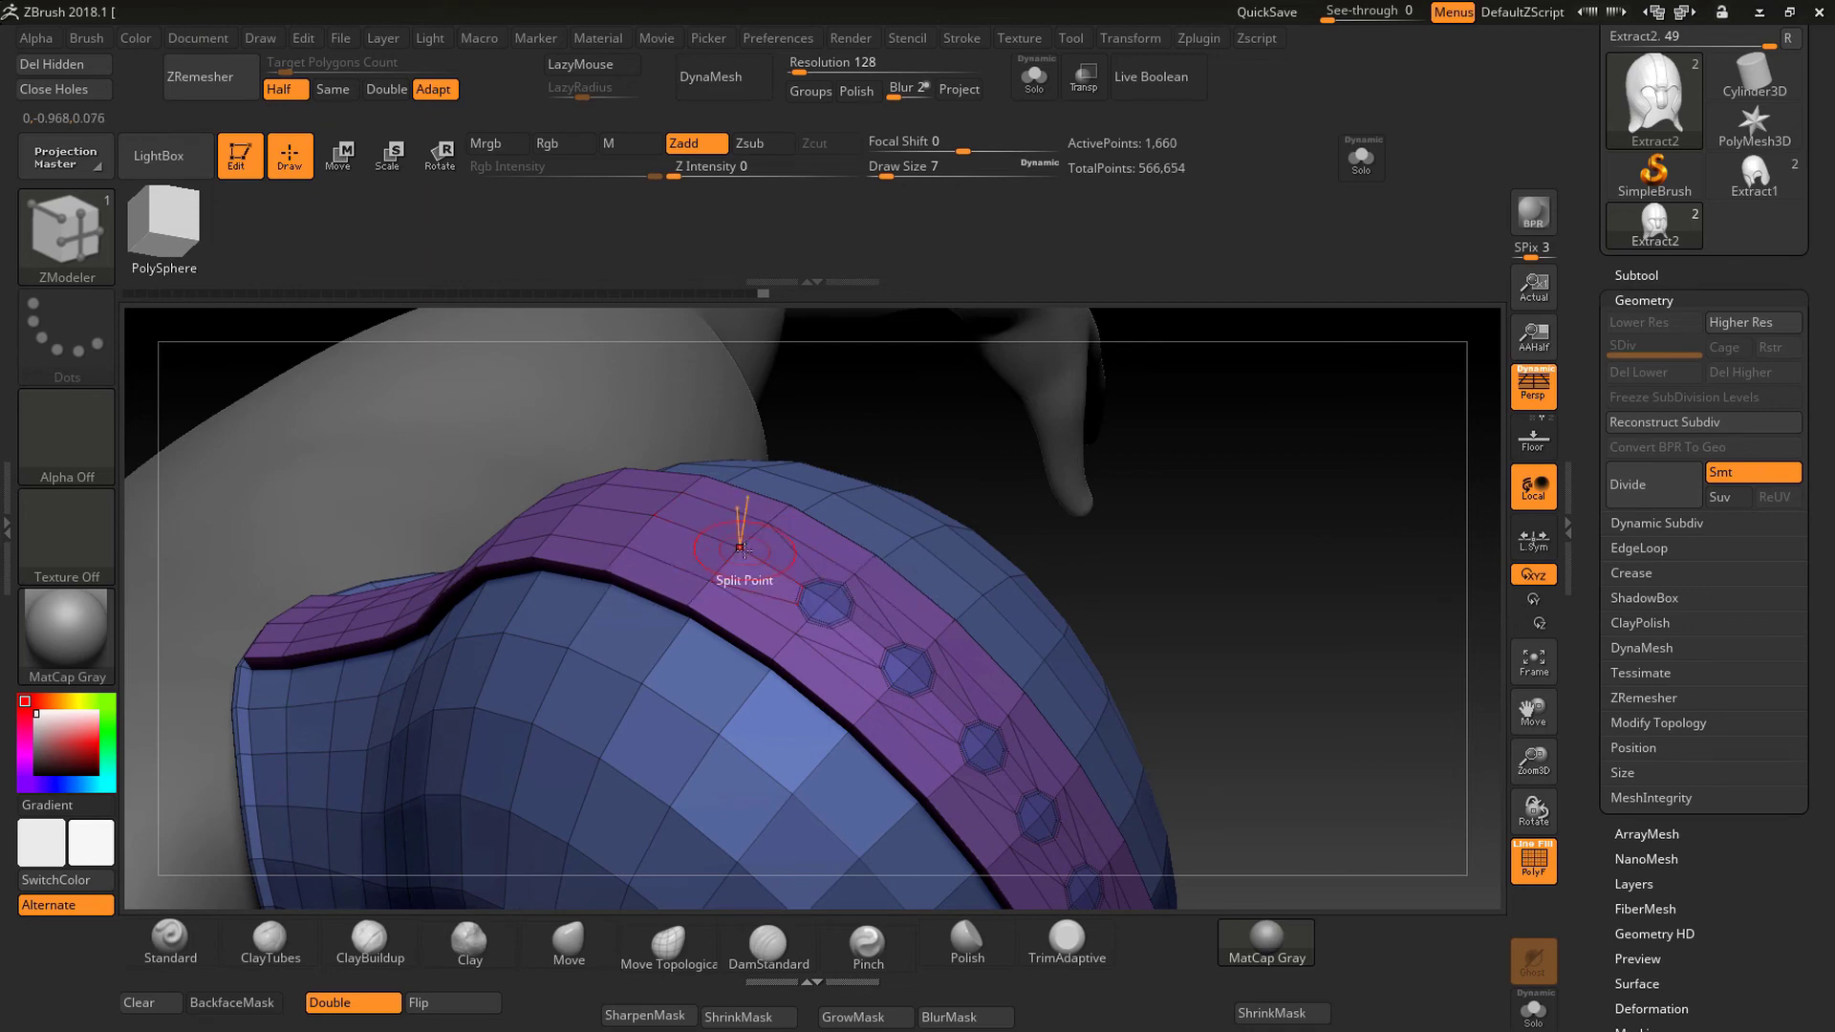
pyautogui.moveTo(738, 524)
pyautogui.mouseDown(button='right')
pyautogui.moveTo(639, 509)
pyautogui.moveTo(847, 572)
pyautogui.mouseUp(button='right')
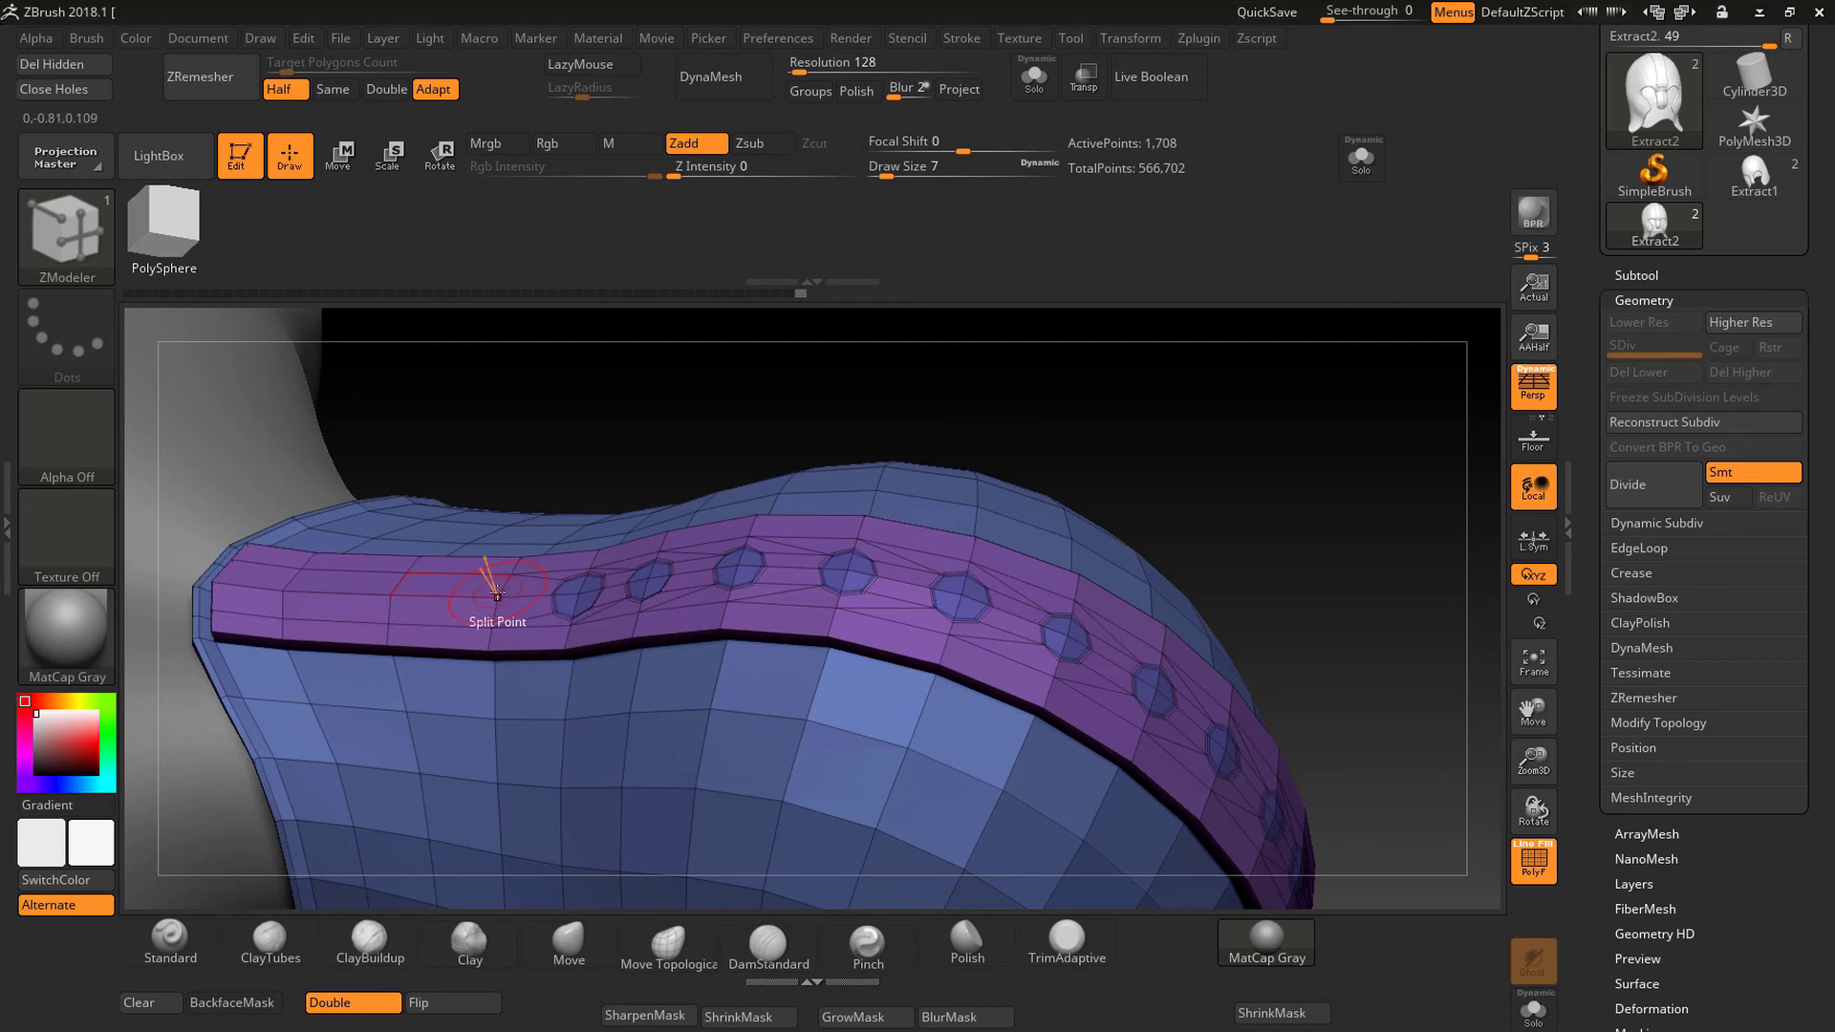
# Step: Undo an accidental edge loop on the ridge's side and return to the front view
pyautogui.click(392, 588)
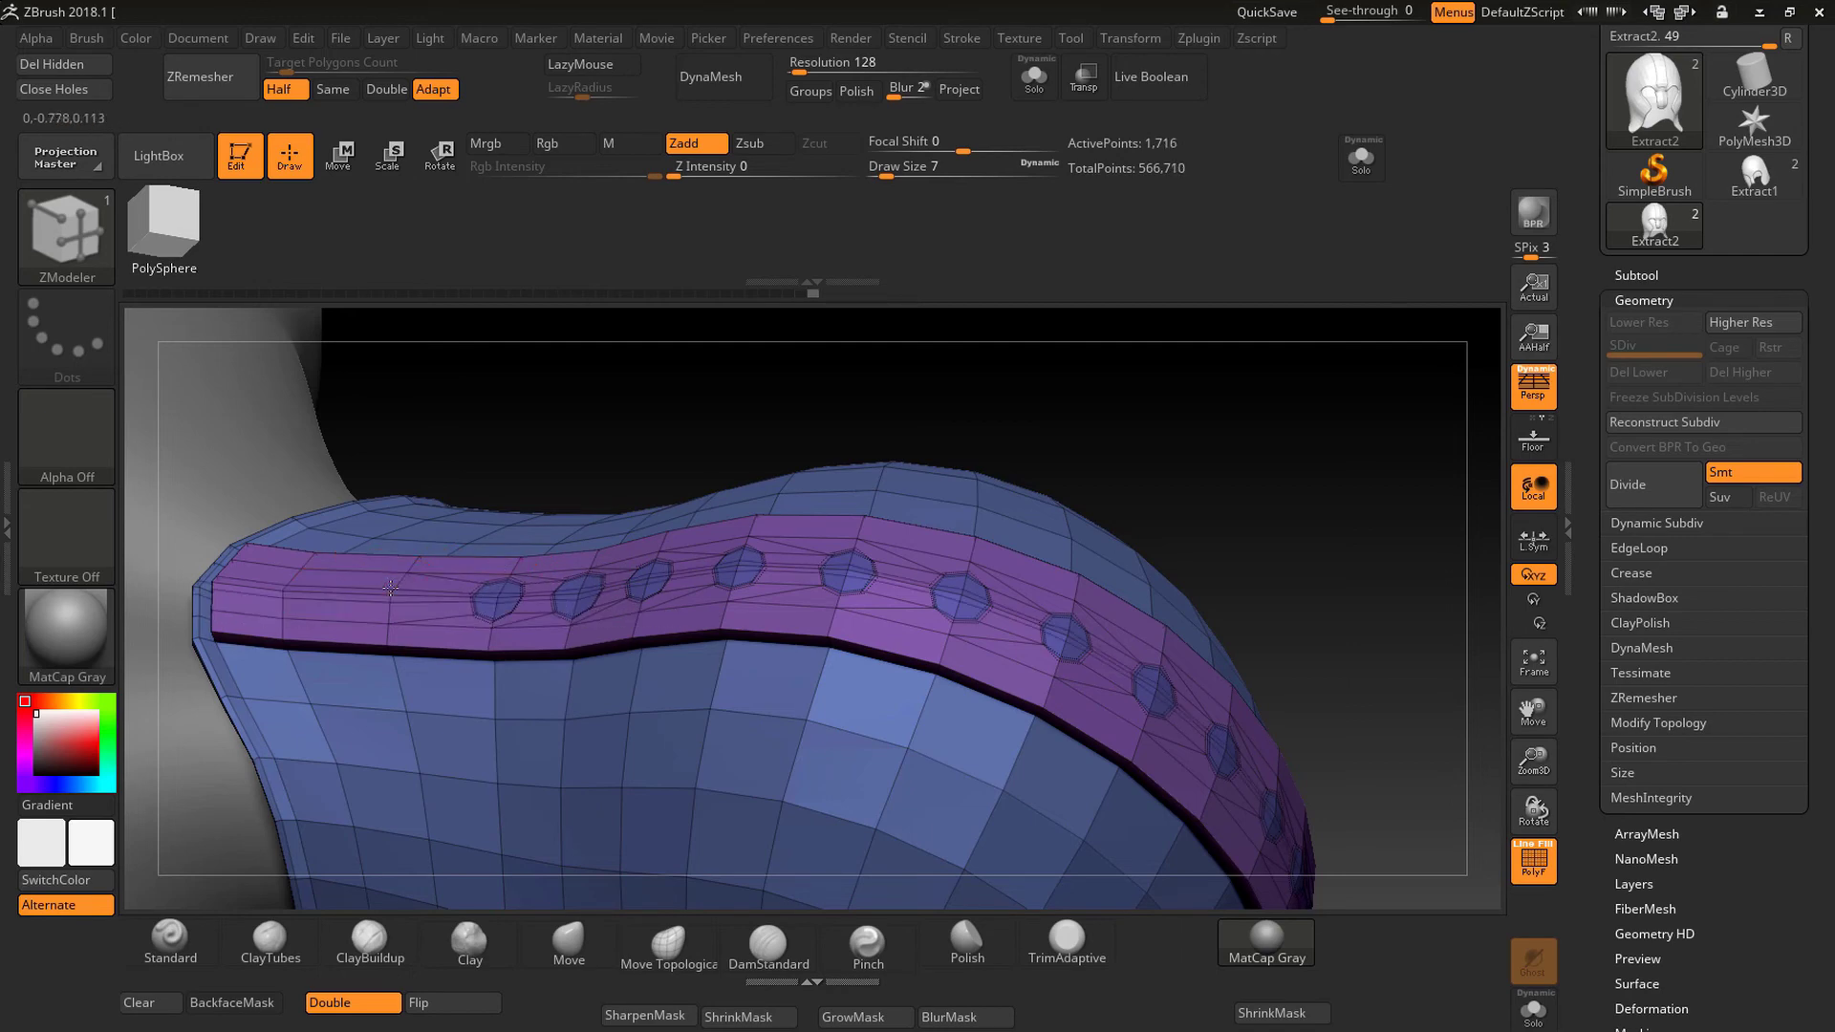
pyautogui.press('ctrl')
pyautogui.hotkey('ctrl', 'z')
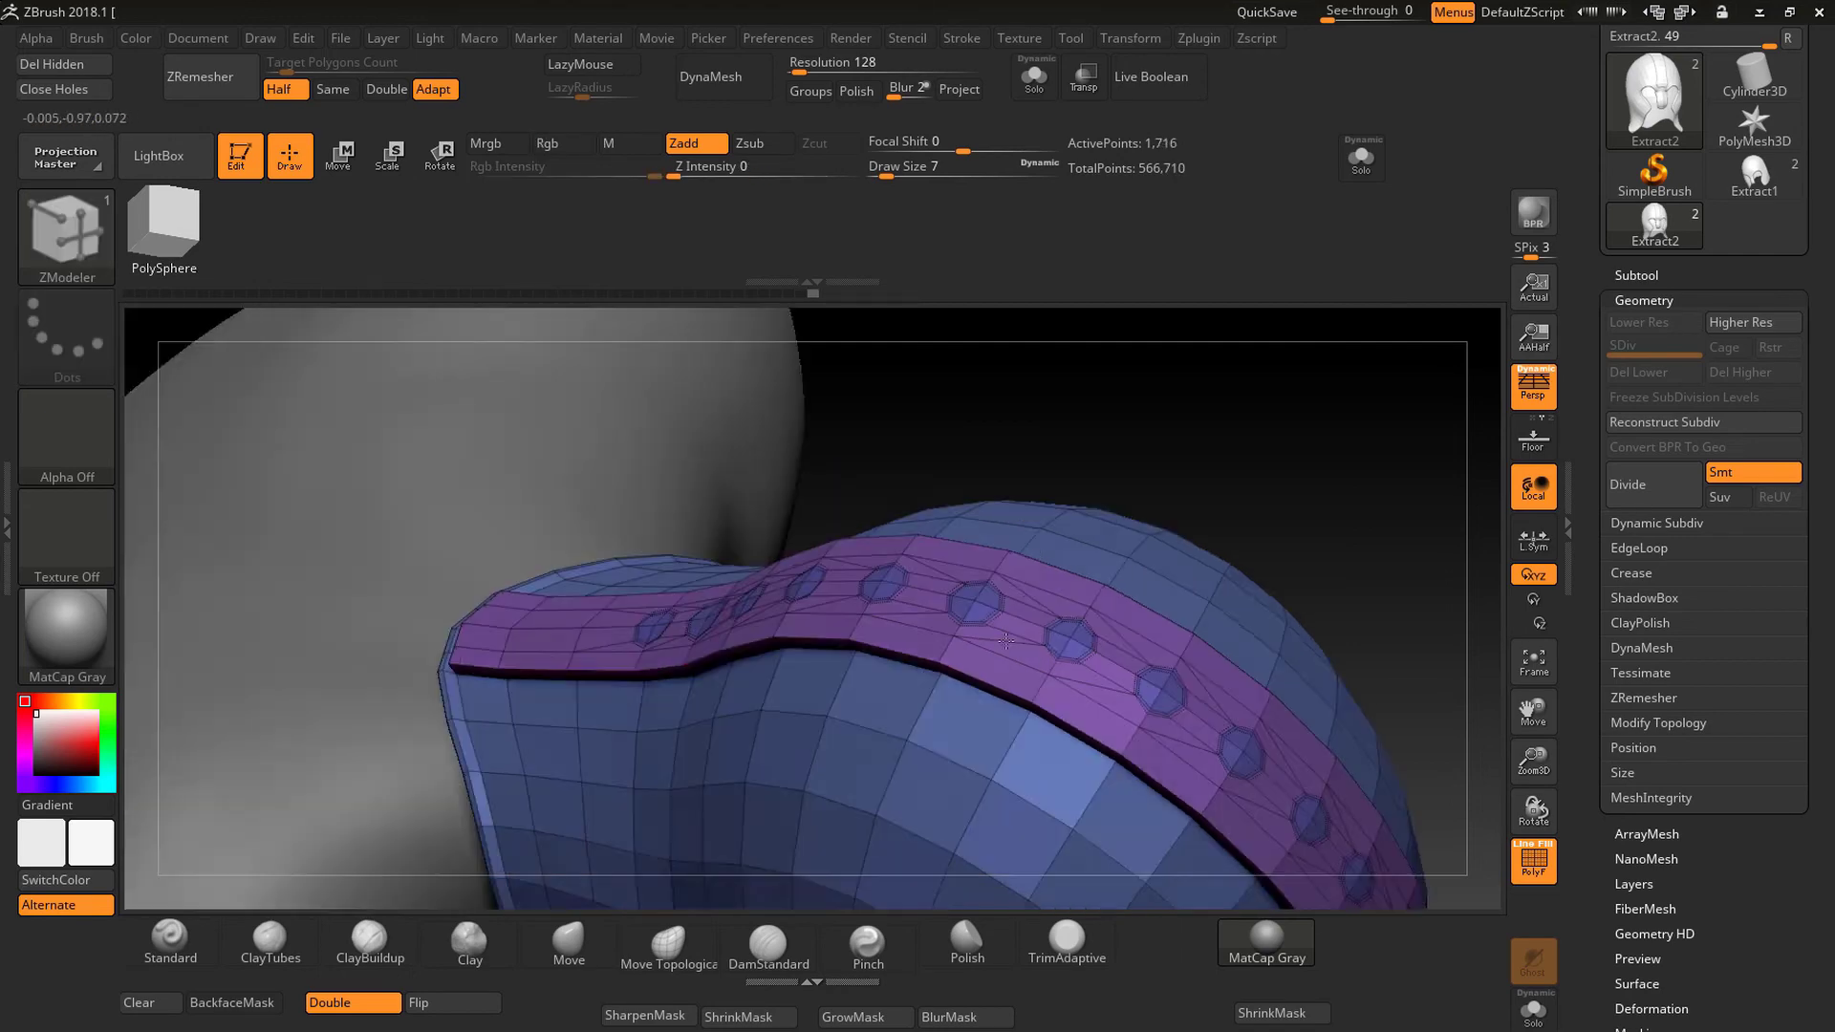
pyautogui.moveTo(573, 411)
pyautogui.mouseDown()
pyautogui.moveTo(1011, 588)
pyautogui.moveTo(1022, 647)
pyautogui.moveTo(968, 732)
pyautogui.moveTo(946, 700)
pyautogui.mouseUp()
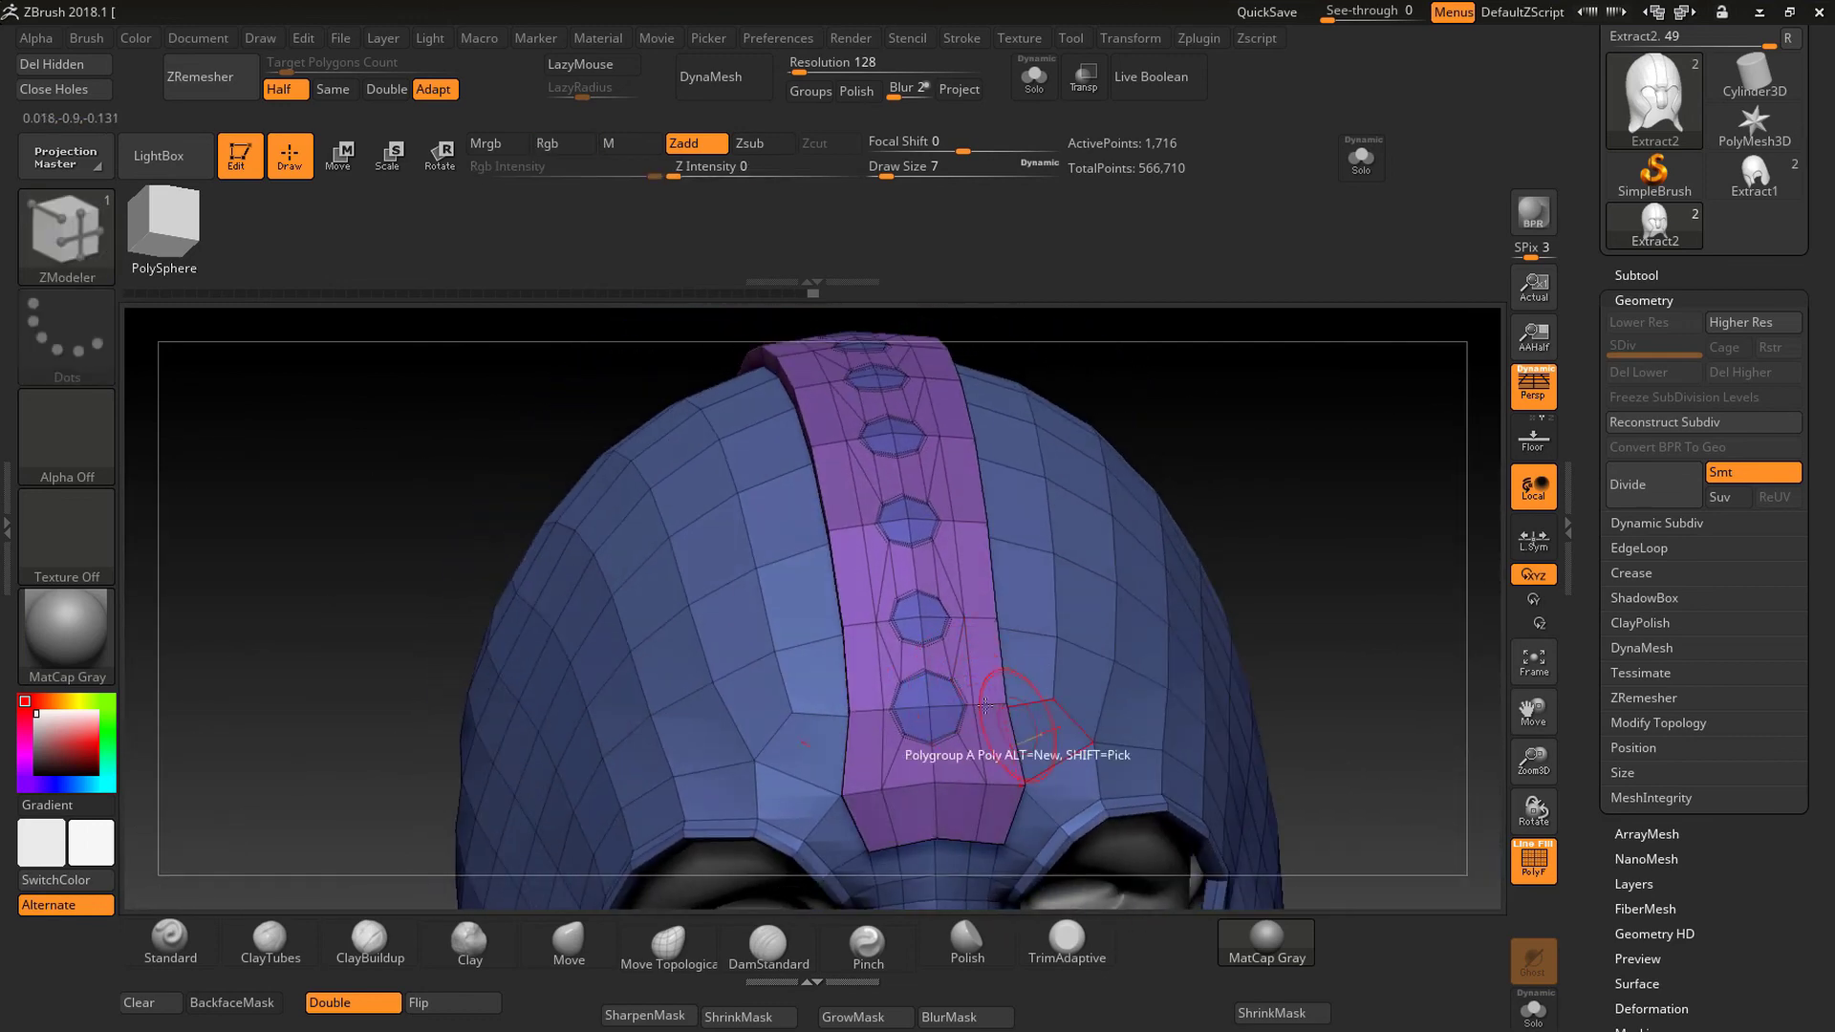
# Step: Extrude all octagon polygroups outward into studs using QMesh with the Polygroup All target
pyautogui.press('space')
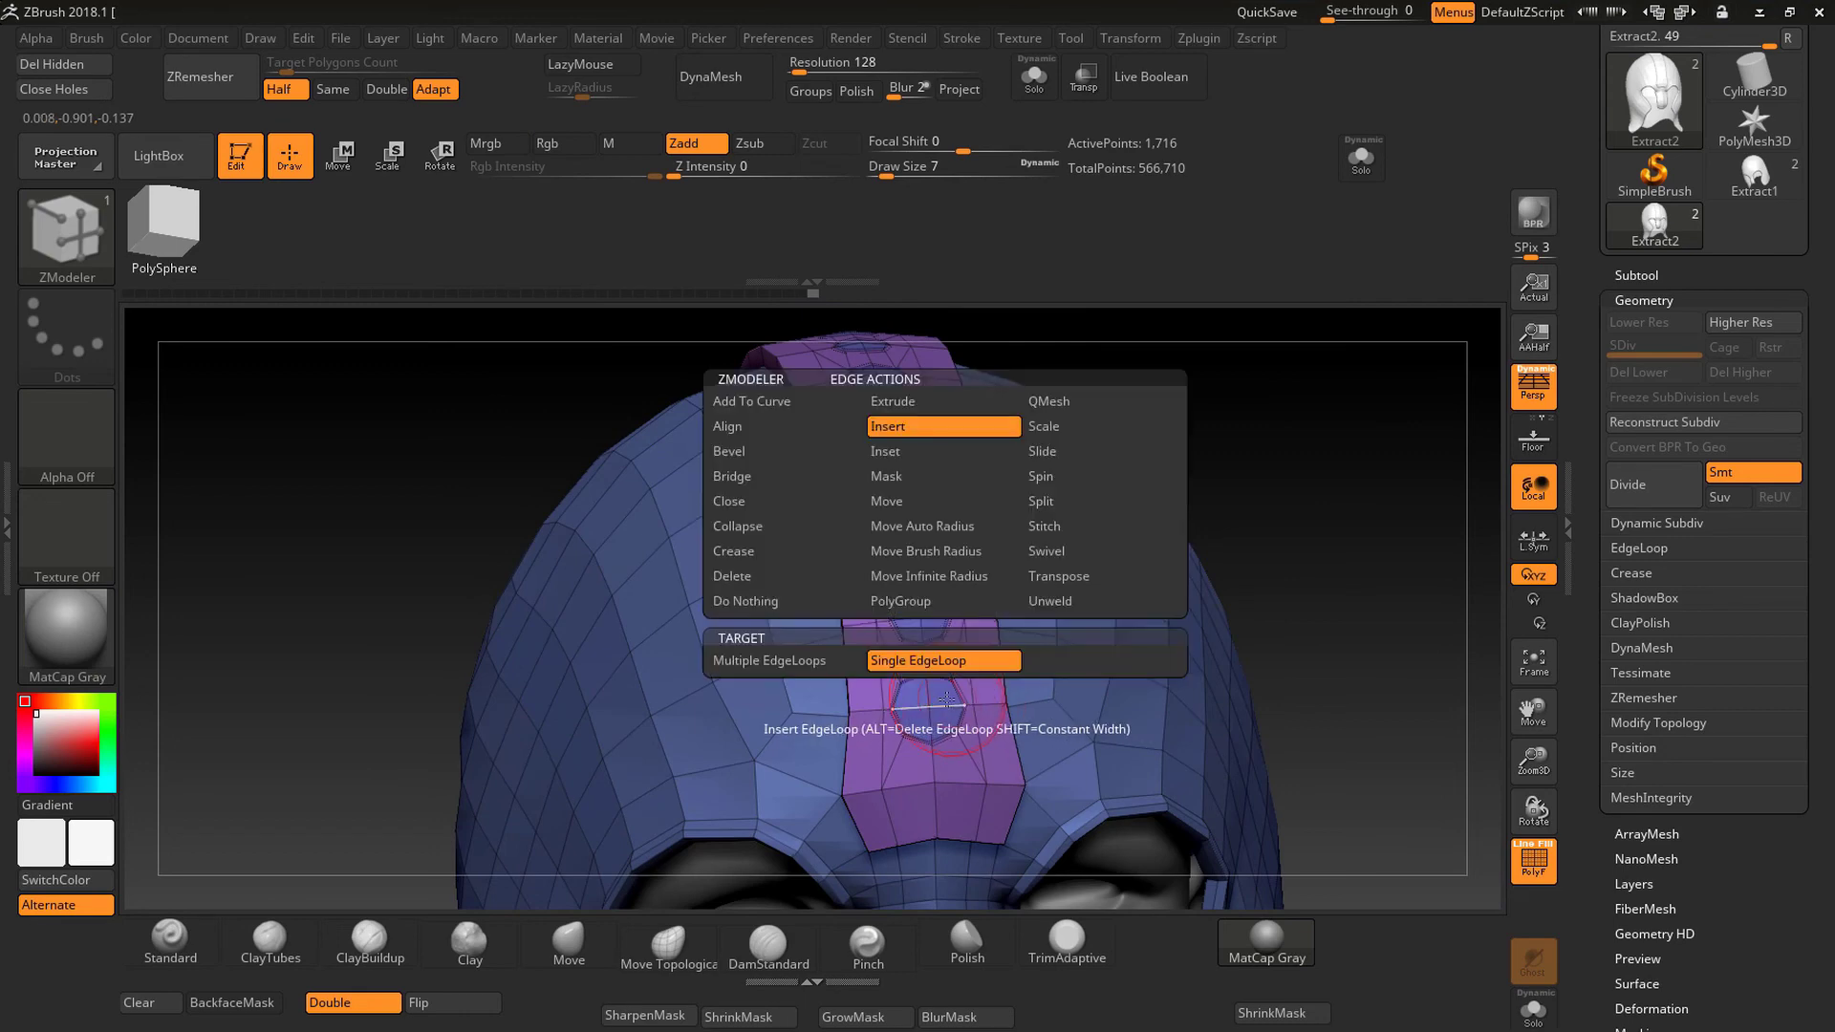
pyautogui.press('space')
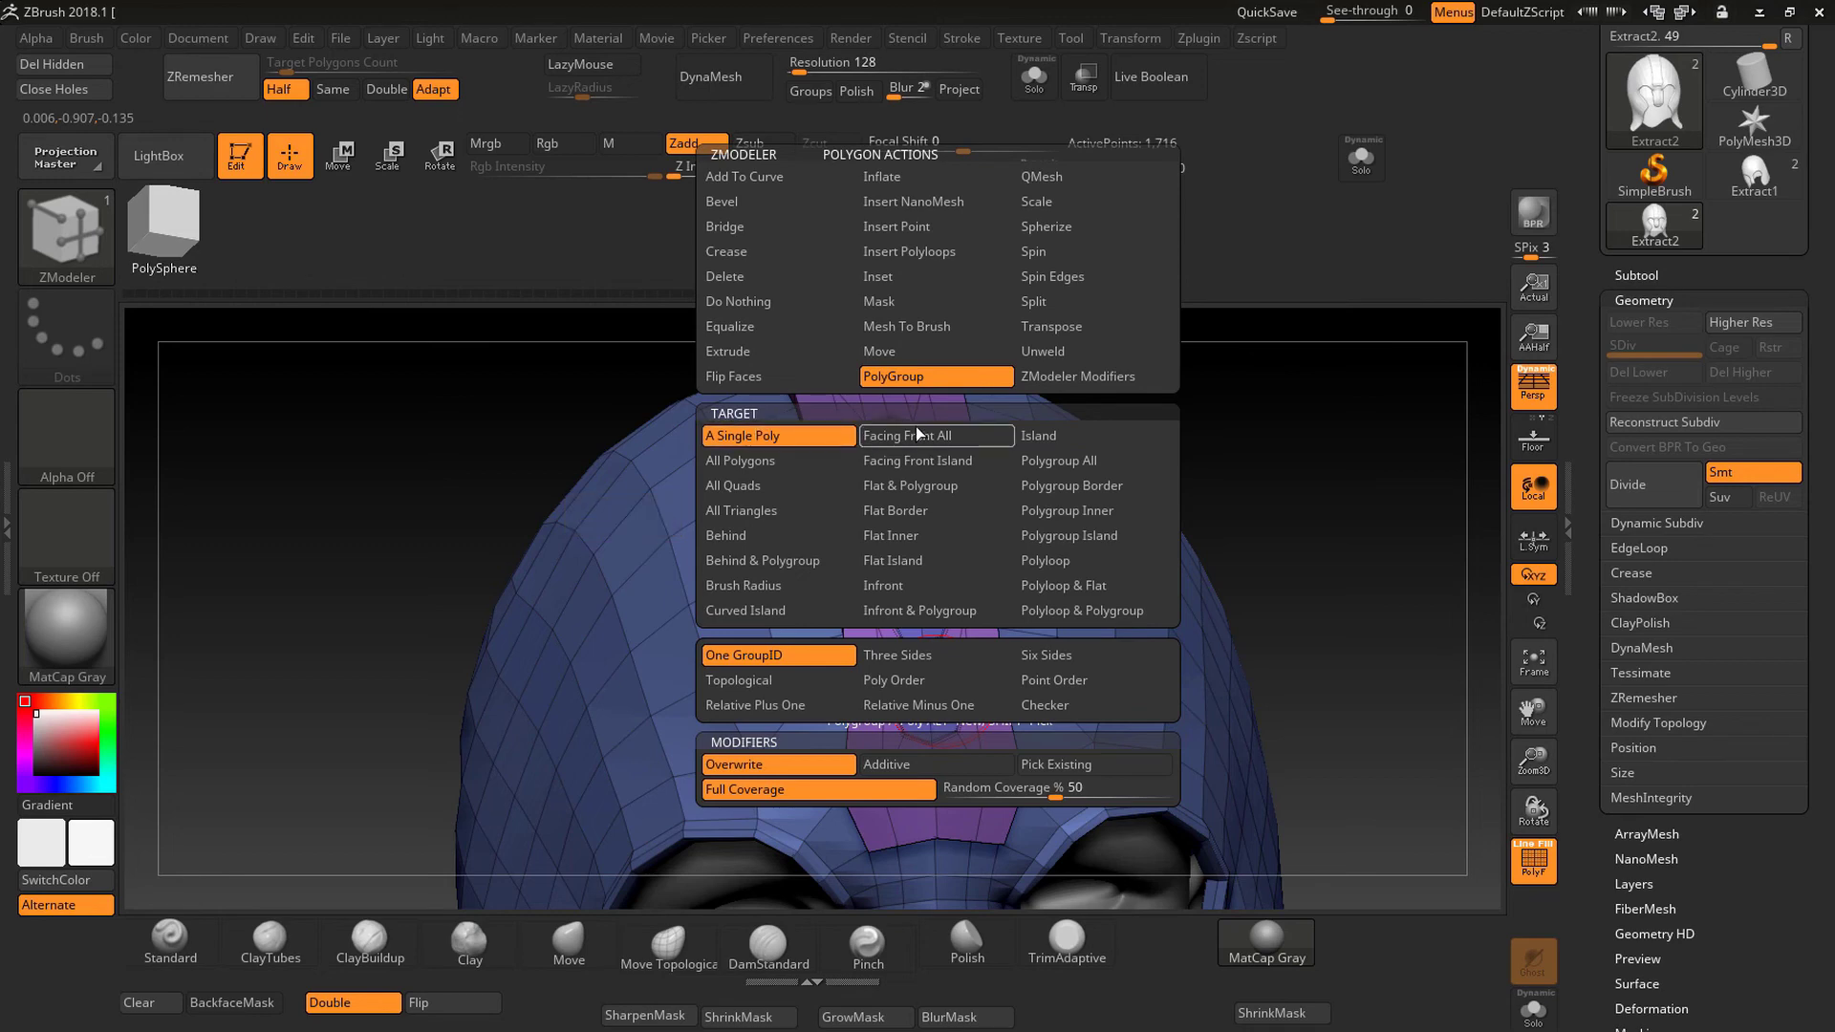
pyautogui.click(1046, 179)
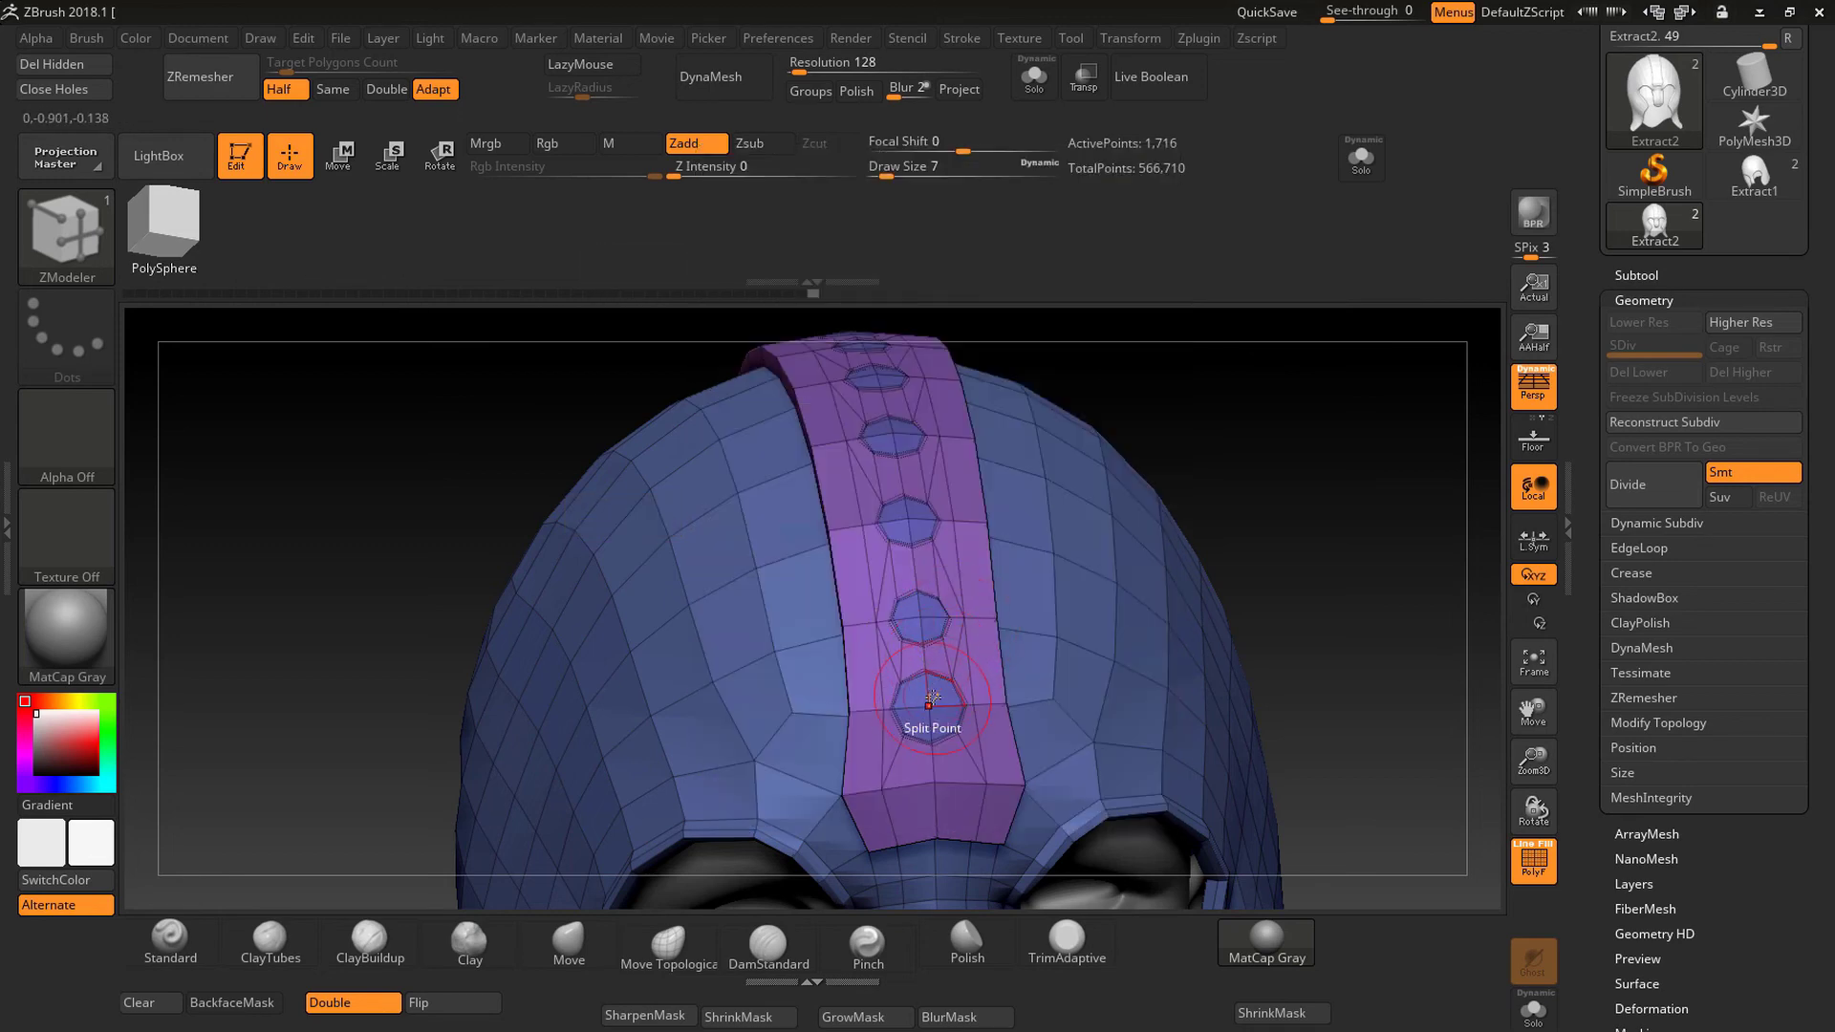
pyautogui.moveTo(932, 698); pyautogui.dragTo(943, 548)
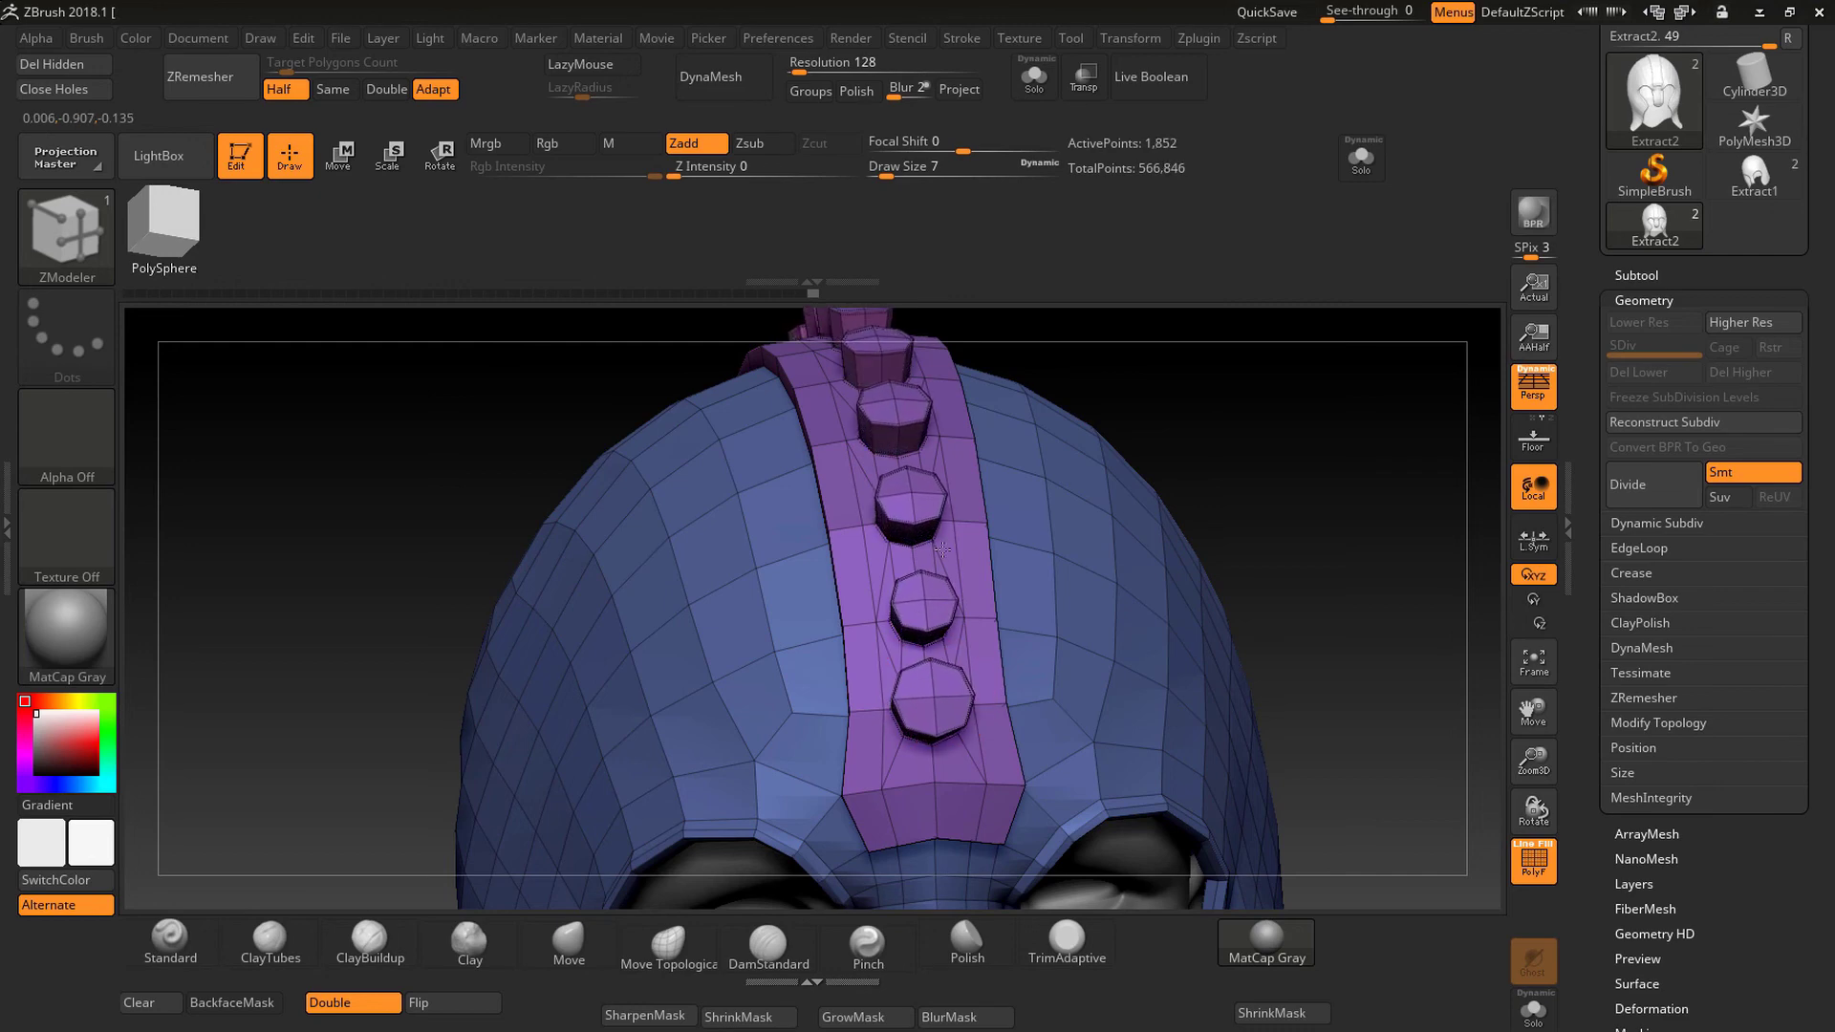
pyautogui.moveTo(943, 547)
pyautogui.mouseDown(button='right')
pyautogui.moveTo(841, 555)
pyautogui.moveTo(808, 604)
pyautogui.mouseUp(button='right')
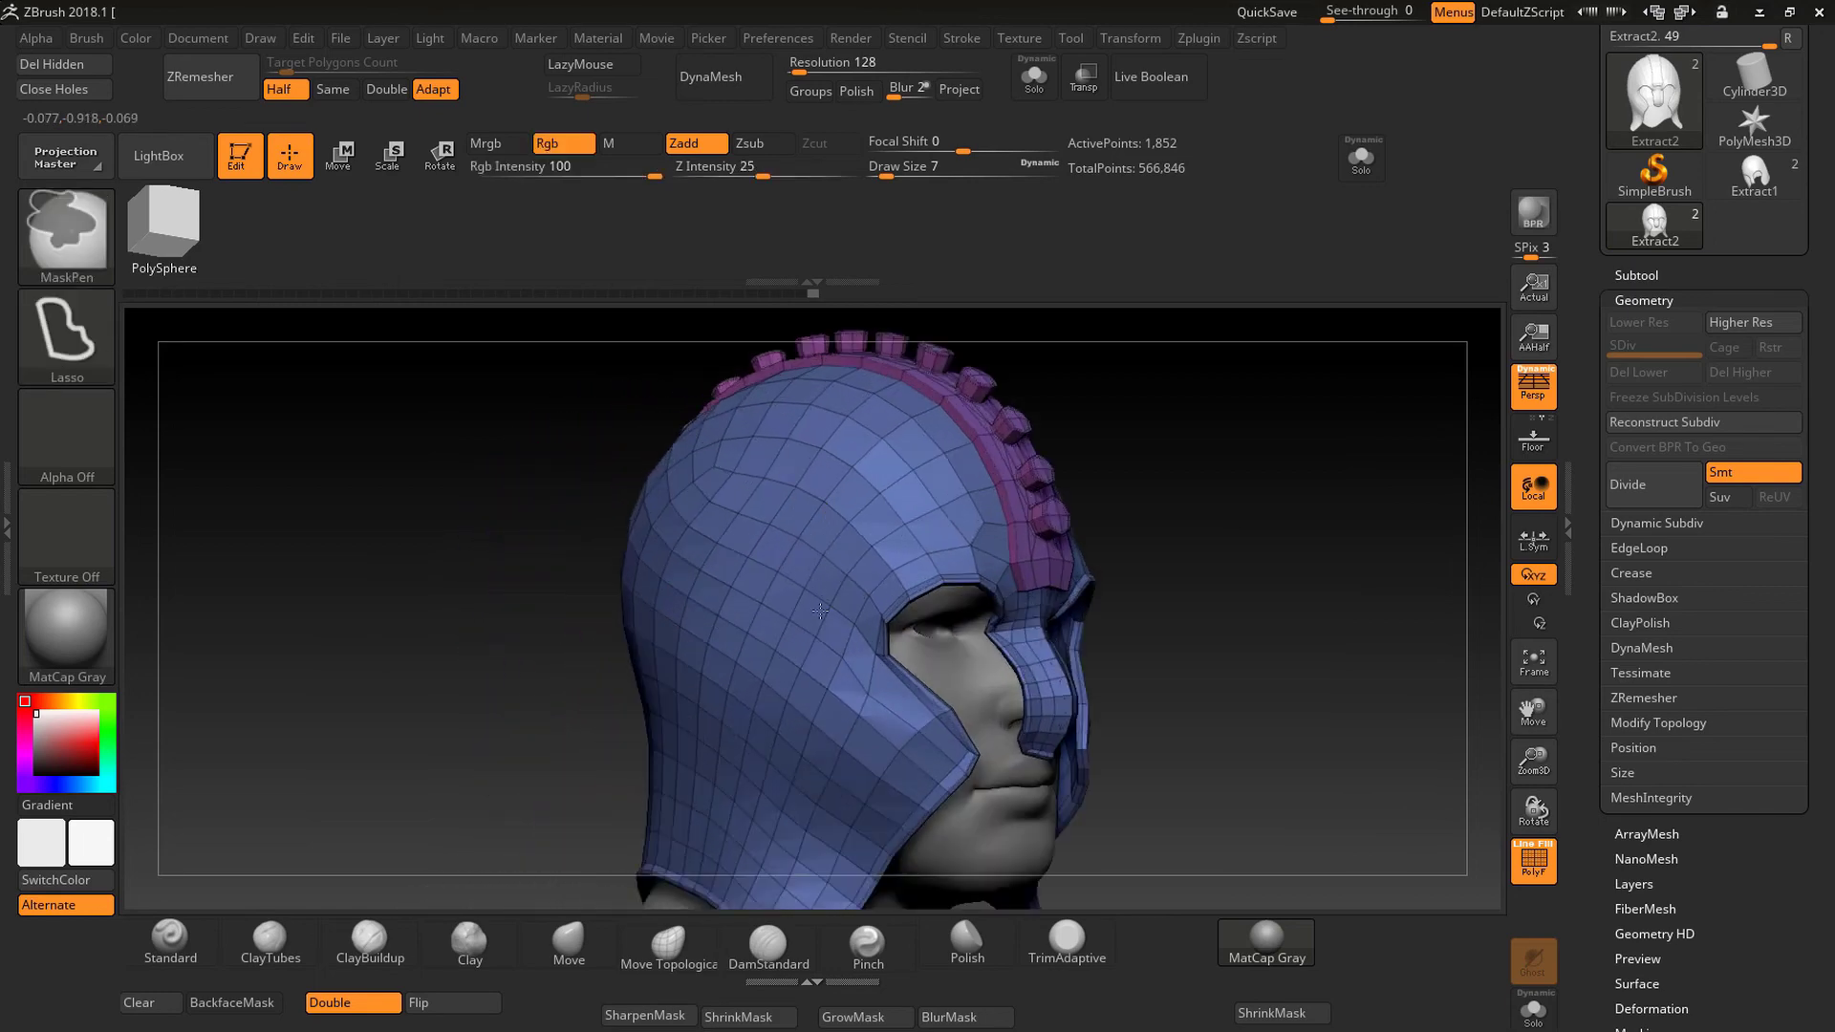
pyautogui.moveTo(809, 604)
pyautogui.mouseDown(button='right')
pyautogui.moveTo(1049, 628)
pyautogui.moveTo(943, 620)
pyautogui.moveTo(994, 593)
pyautogui.moveTo(912, 611)
pyautogui.moveTo(916, 591)
pyautogui.mouseUp(button='right')
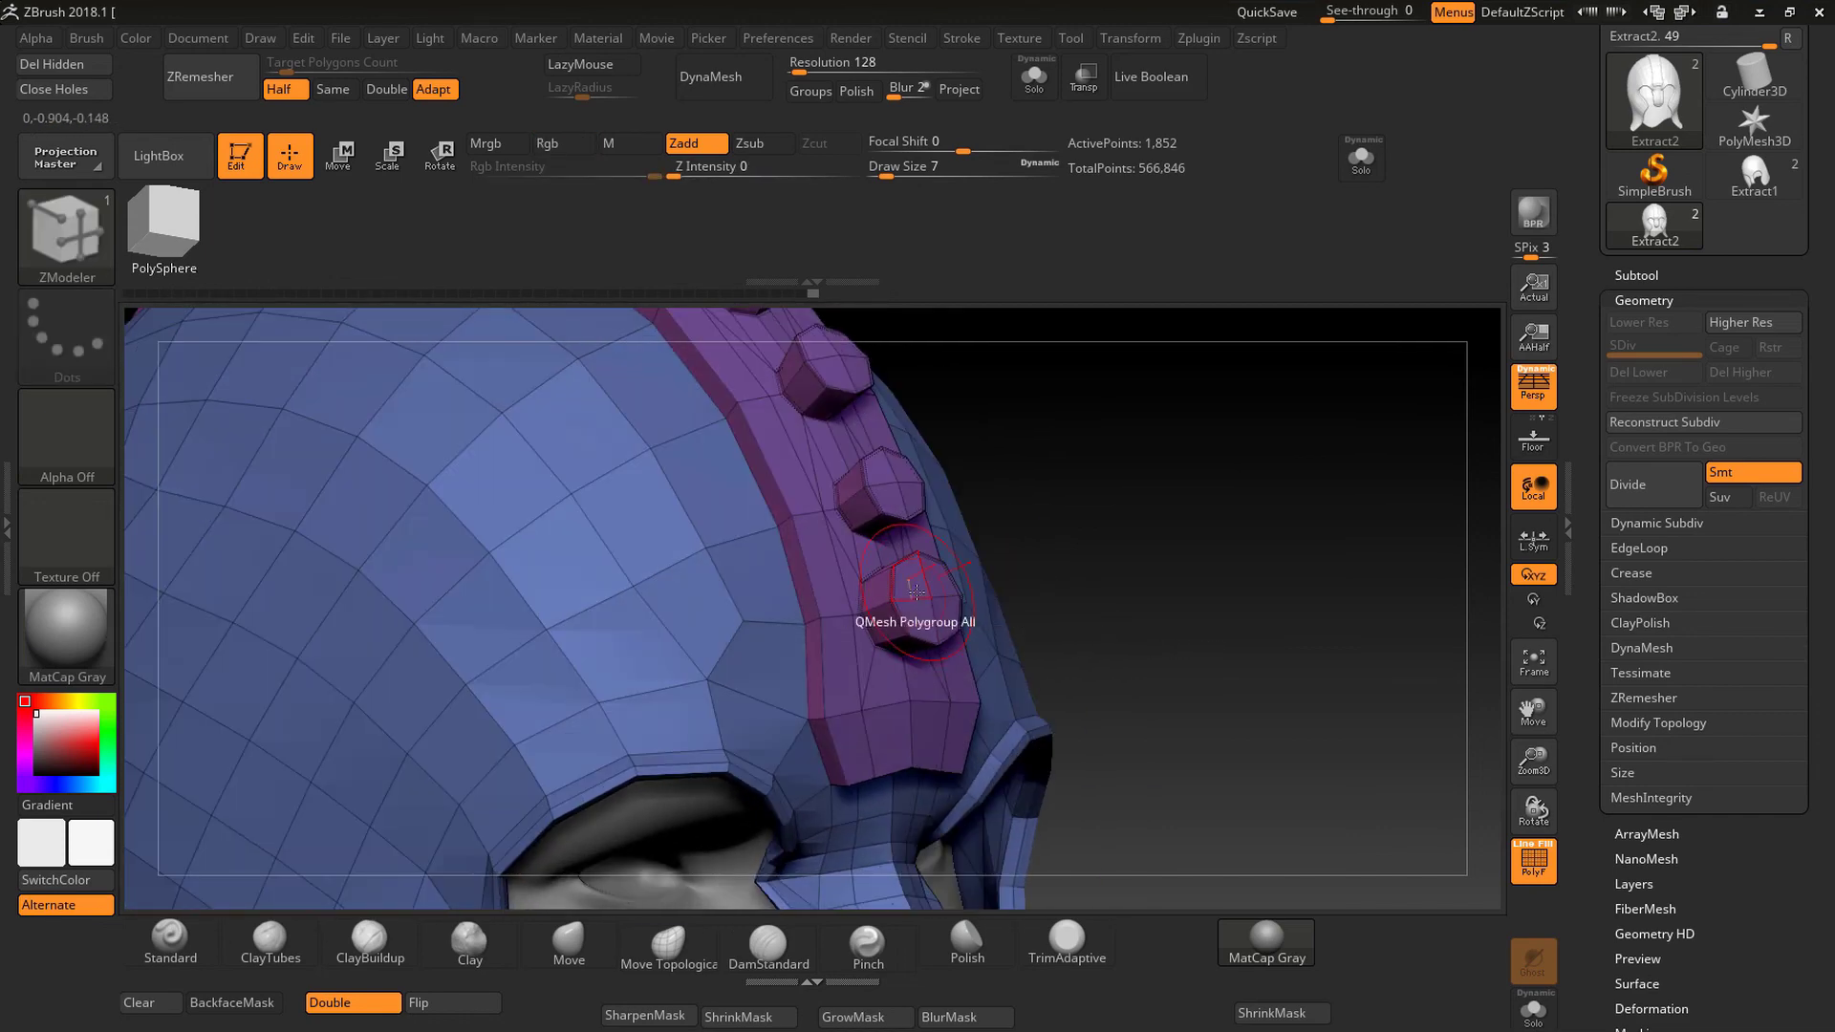
pyautogui.rightClick(915, 591)
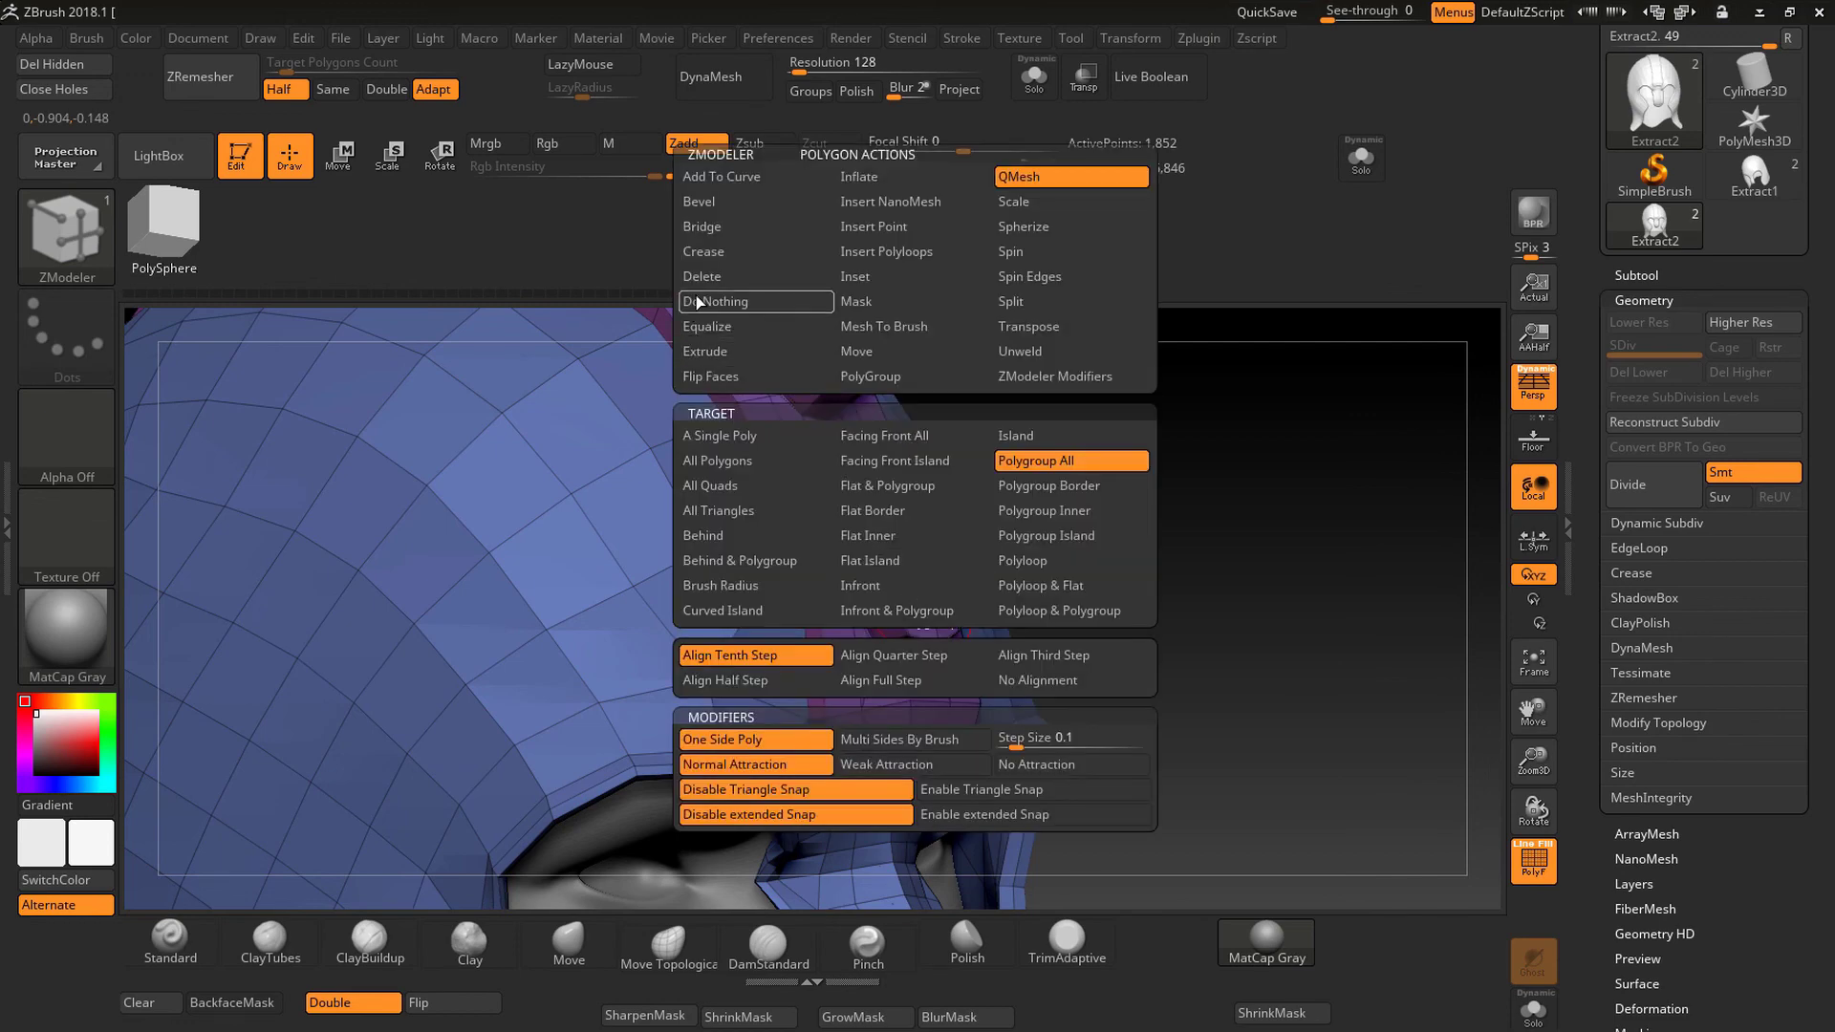
pyautogui.click(708, 206)
pyautogui.click(821, 434)
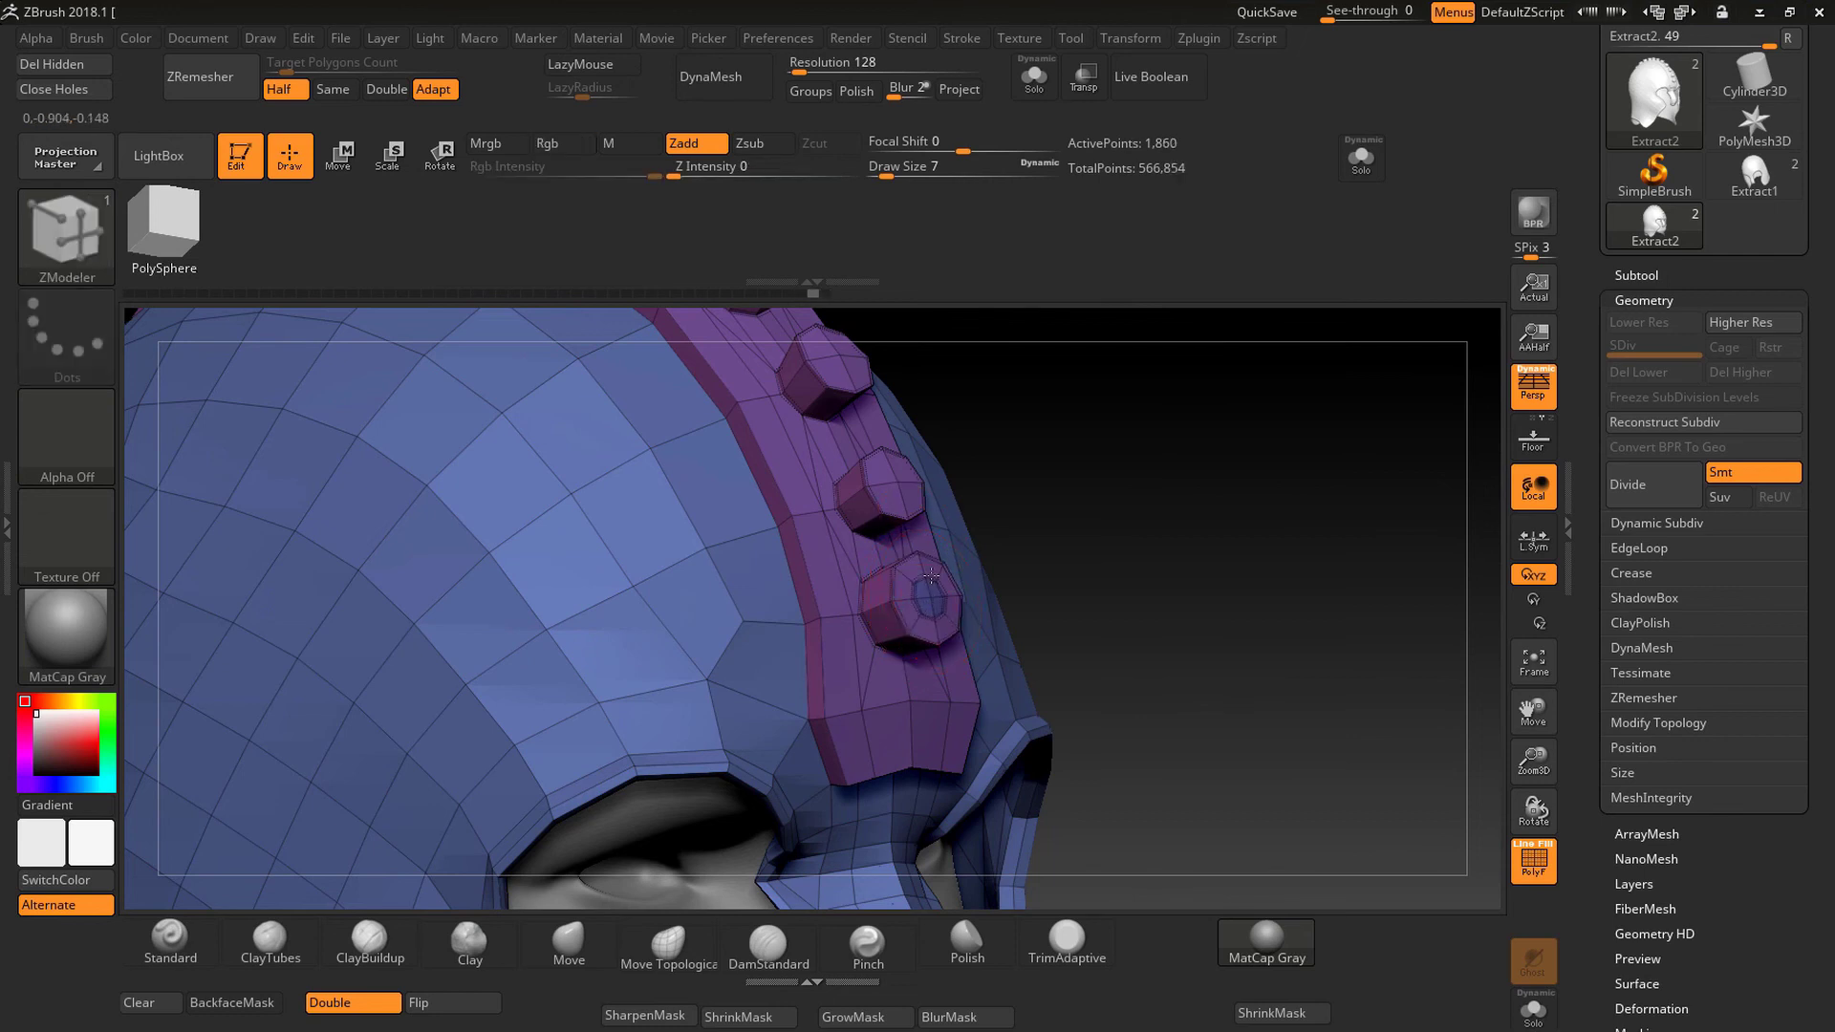
pyautogui.hotkey('ctrl', 'z')
pyautogui.press('space')
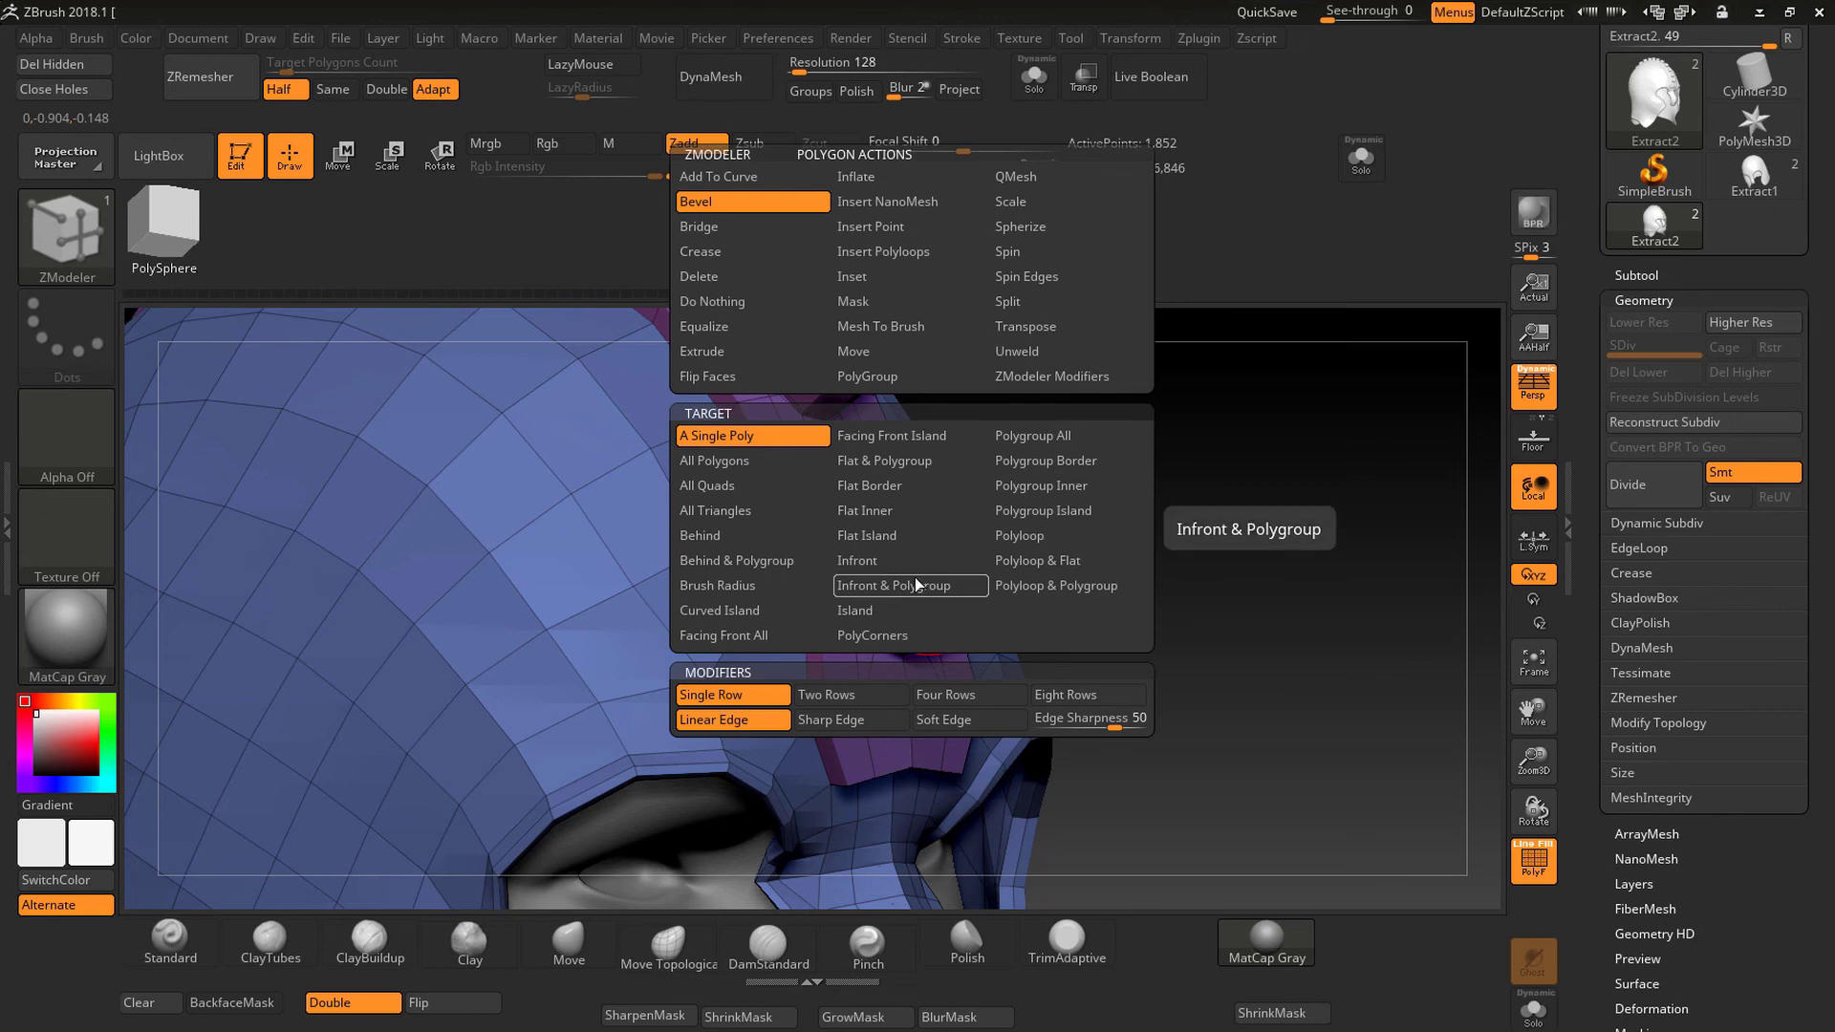
pyautogui.click(957, 518)
pyautogui.press('ctrl')
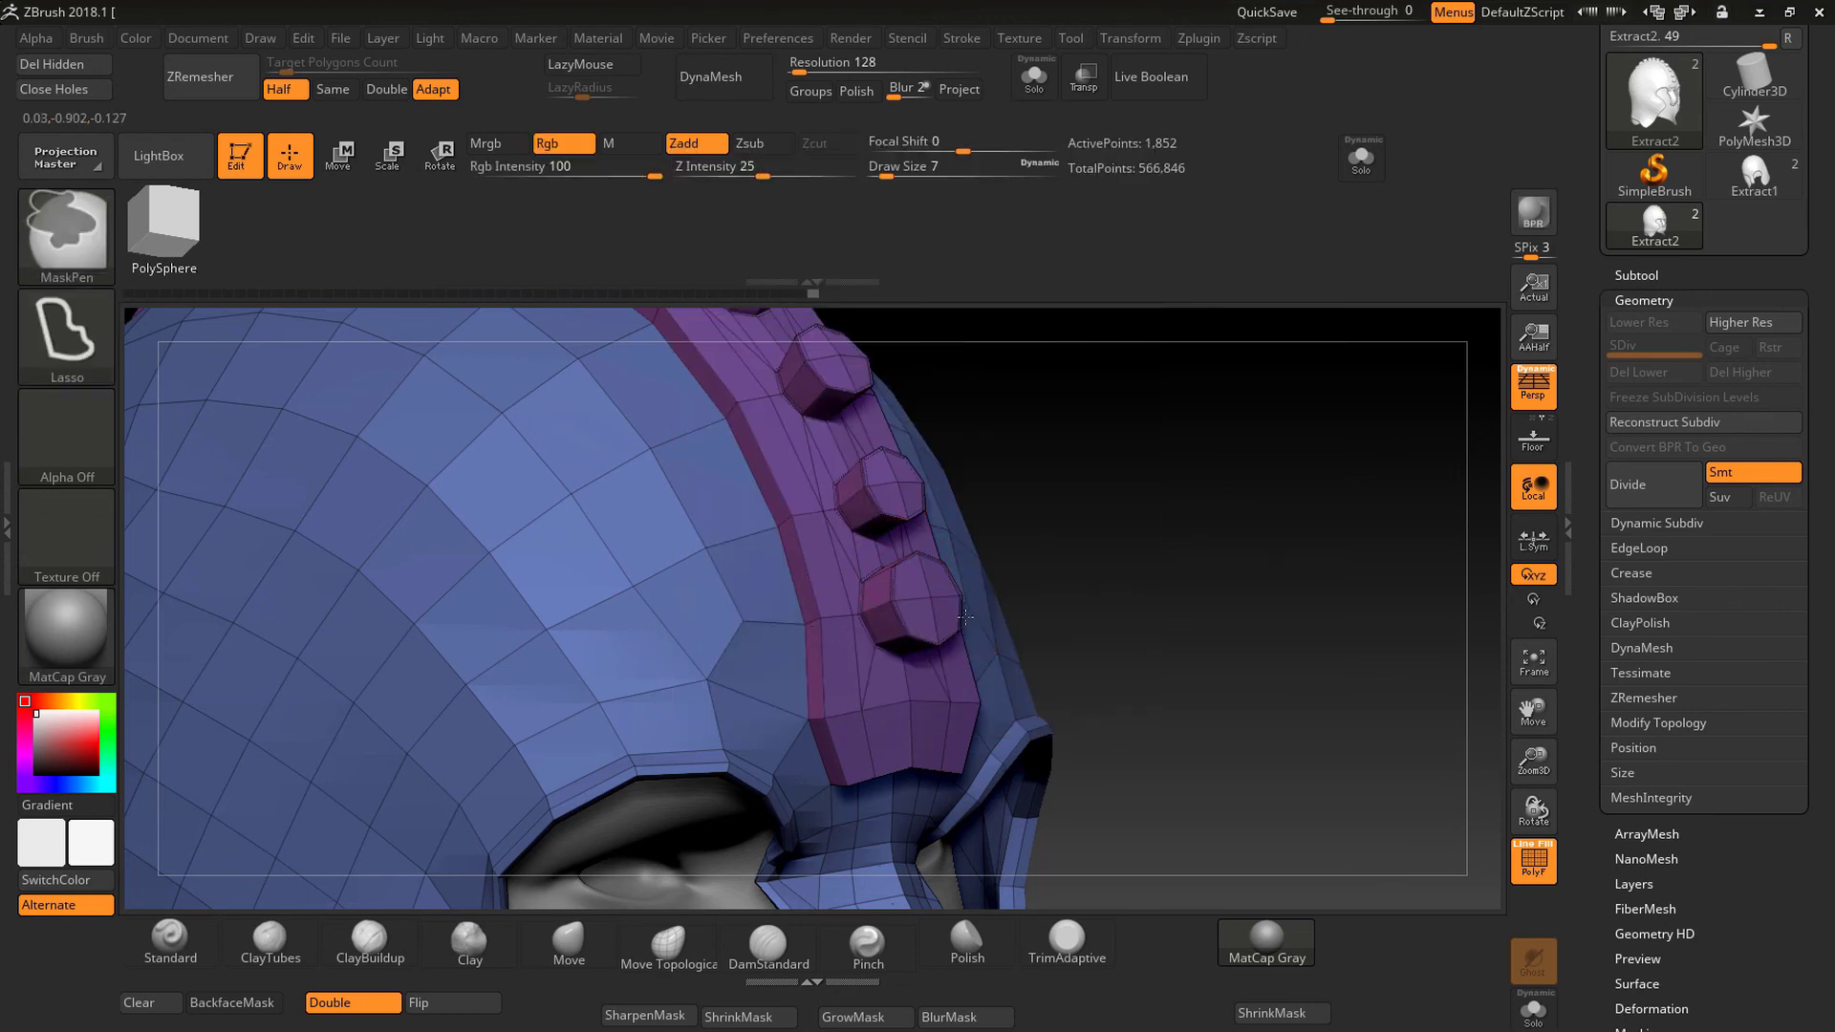
pyautogui.press('f')
pyautogui.moveTo(840, 545)
pyautogui.mouseDown()
pyautogui.moveTo(844, 521)
pyautogui.moveTo(916, 493)
pyautogui.mouseUp()
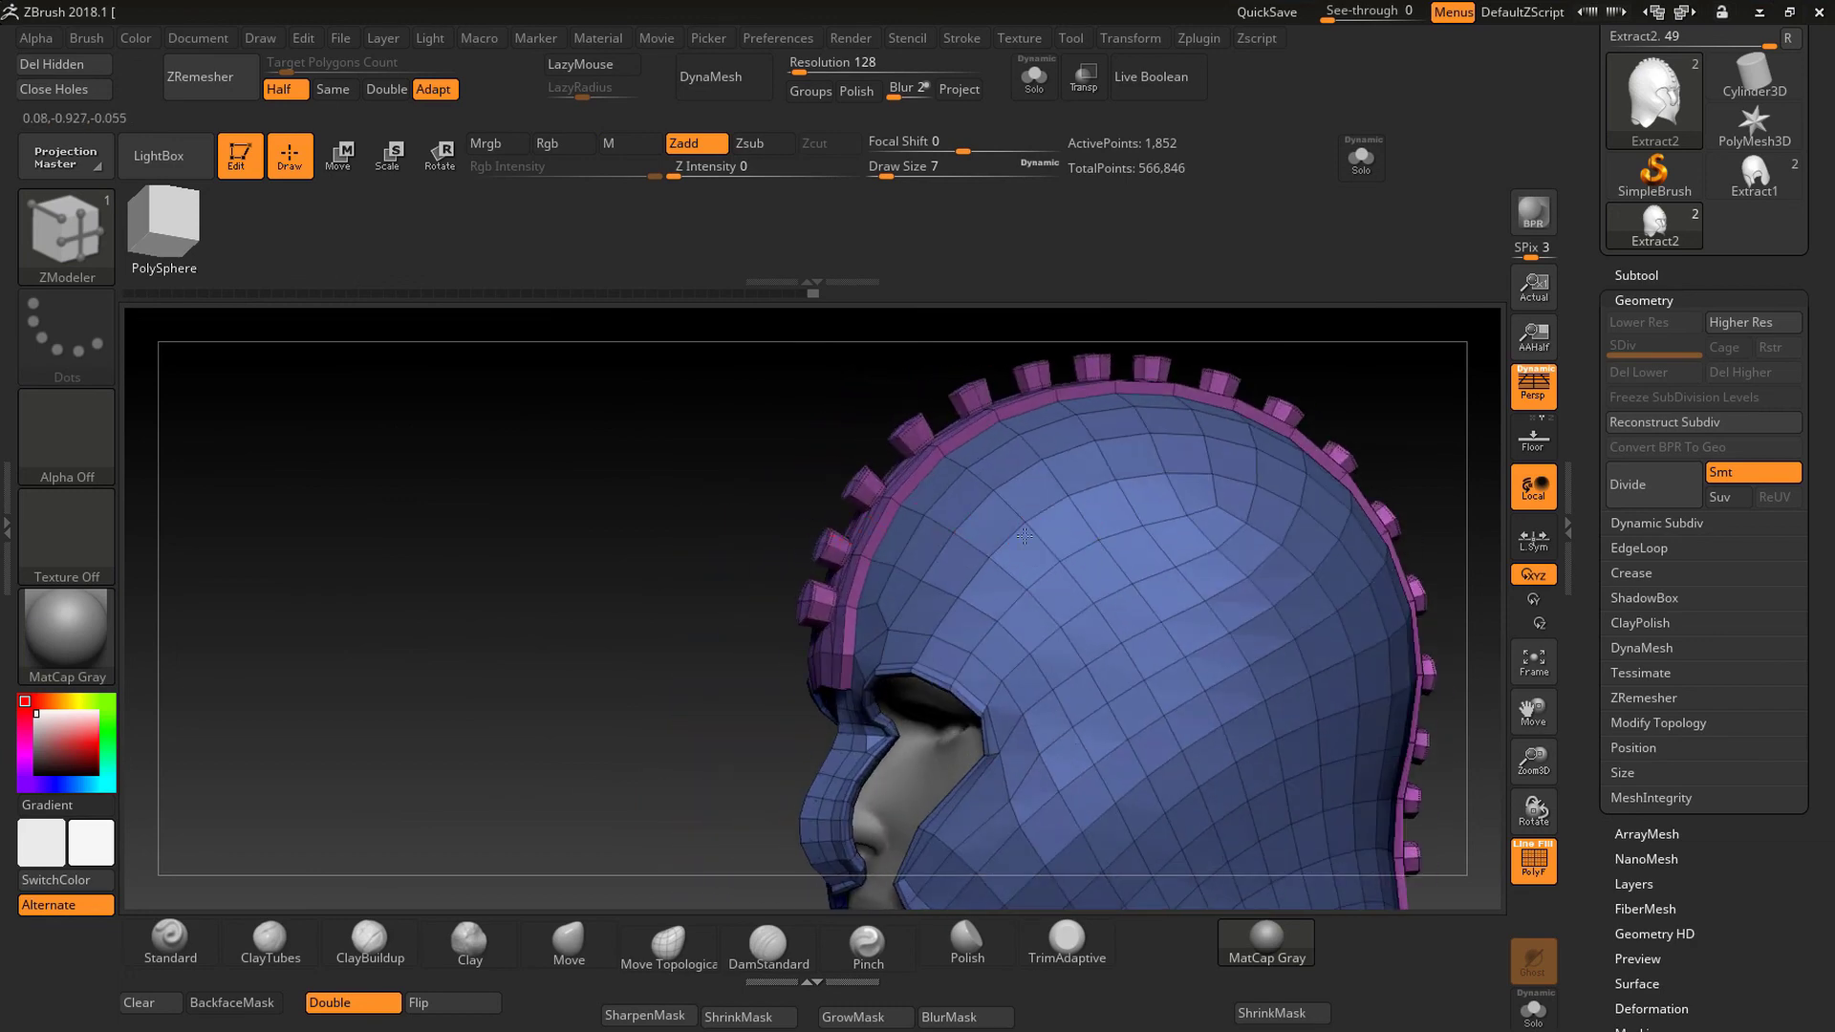
# Step: Regroup a polyloop near the lower rim into a new polygroup using PolyGroup with the Polyloop target
pyautogui.moveTo(966, 622)
pyautogui.mouseDown()
pyautogui.moveTo(861, 518)
pyautogui.moveTo(791, 554)
pyautogui.moveTo(765, 707)
pyautogui.mouseUp()
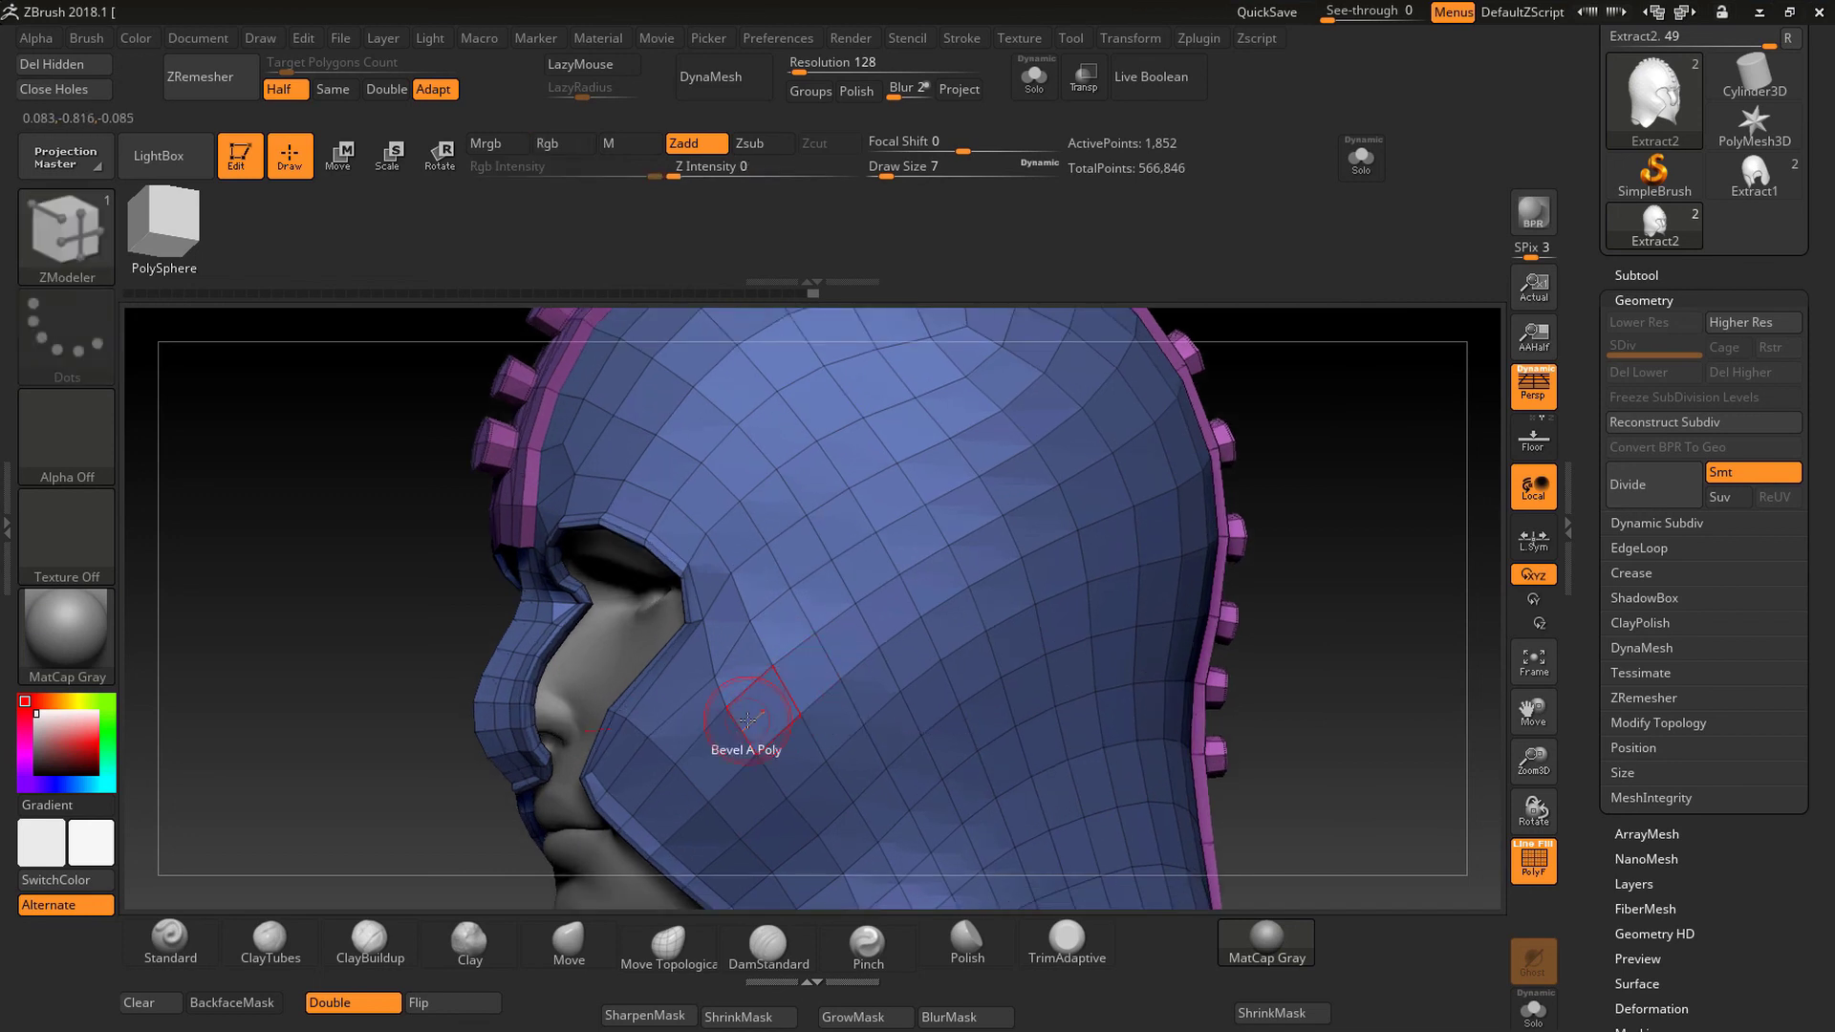
pyautogui.press('space')
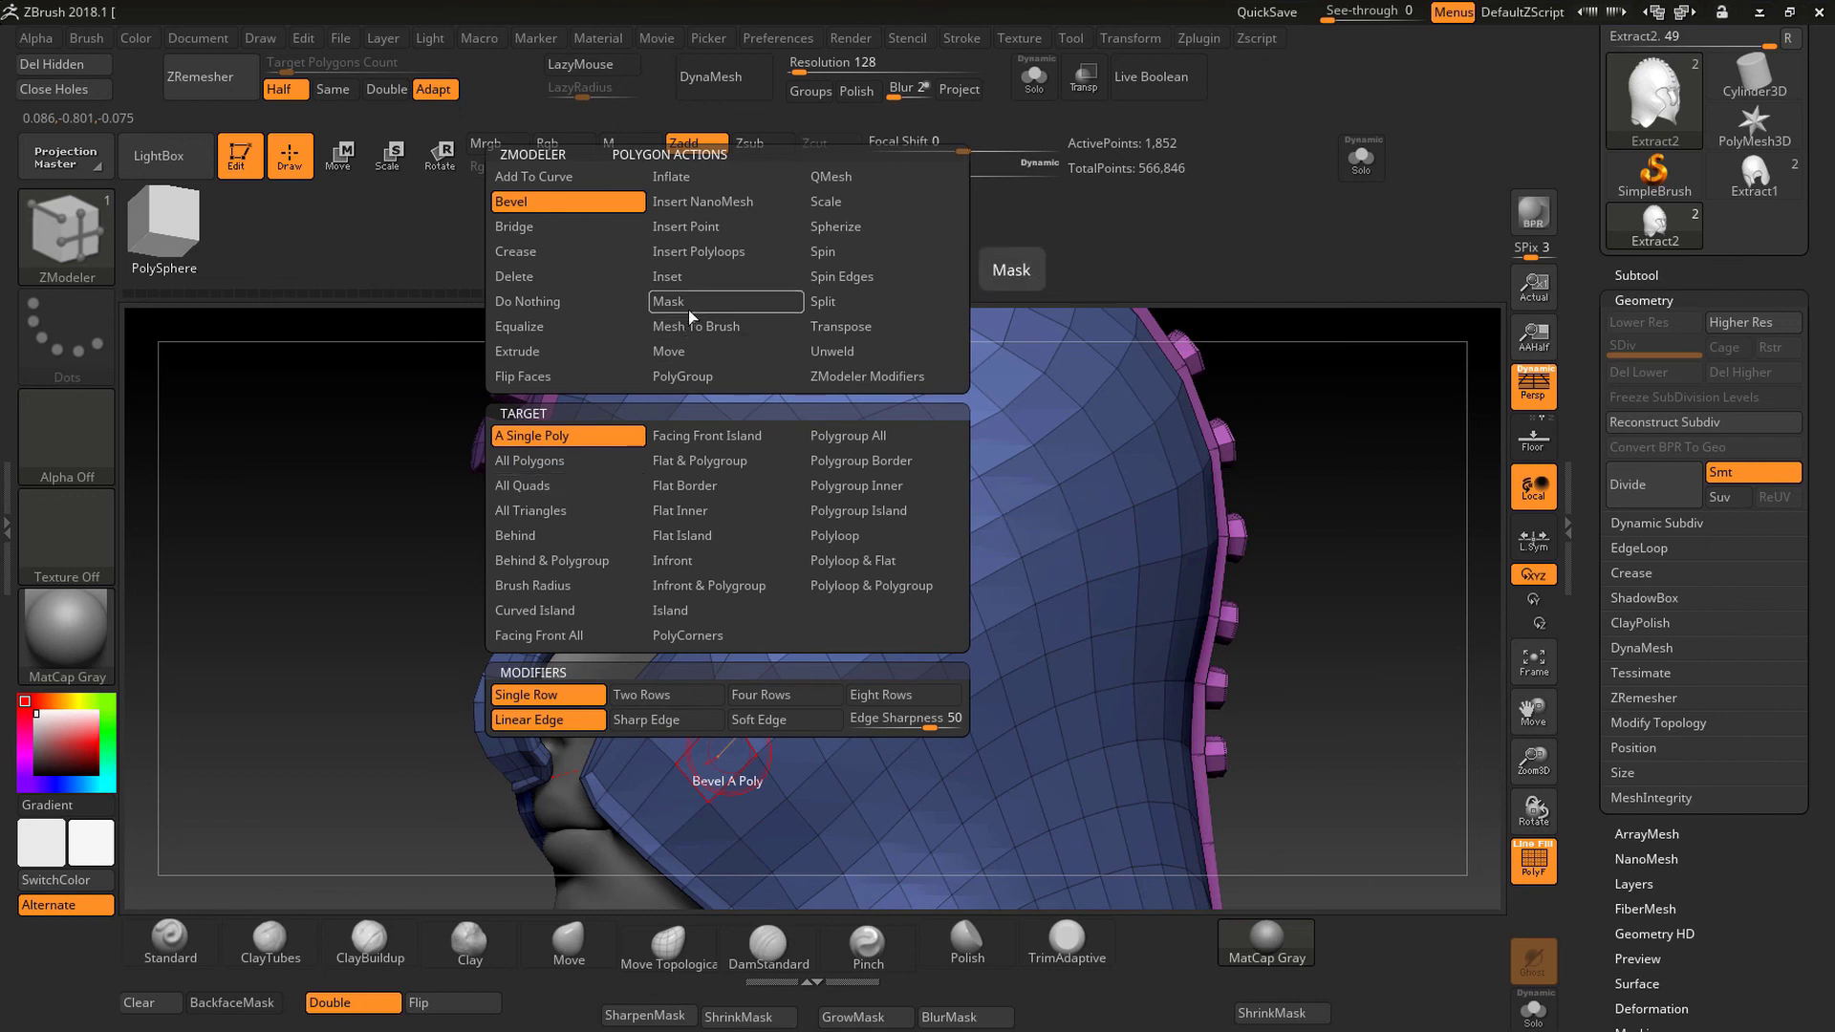
pyautogui.click(683, 383)
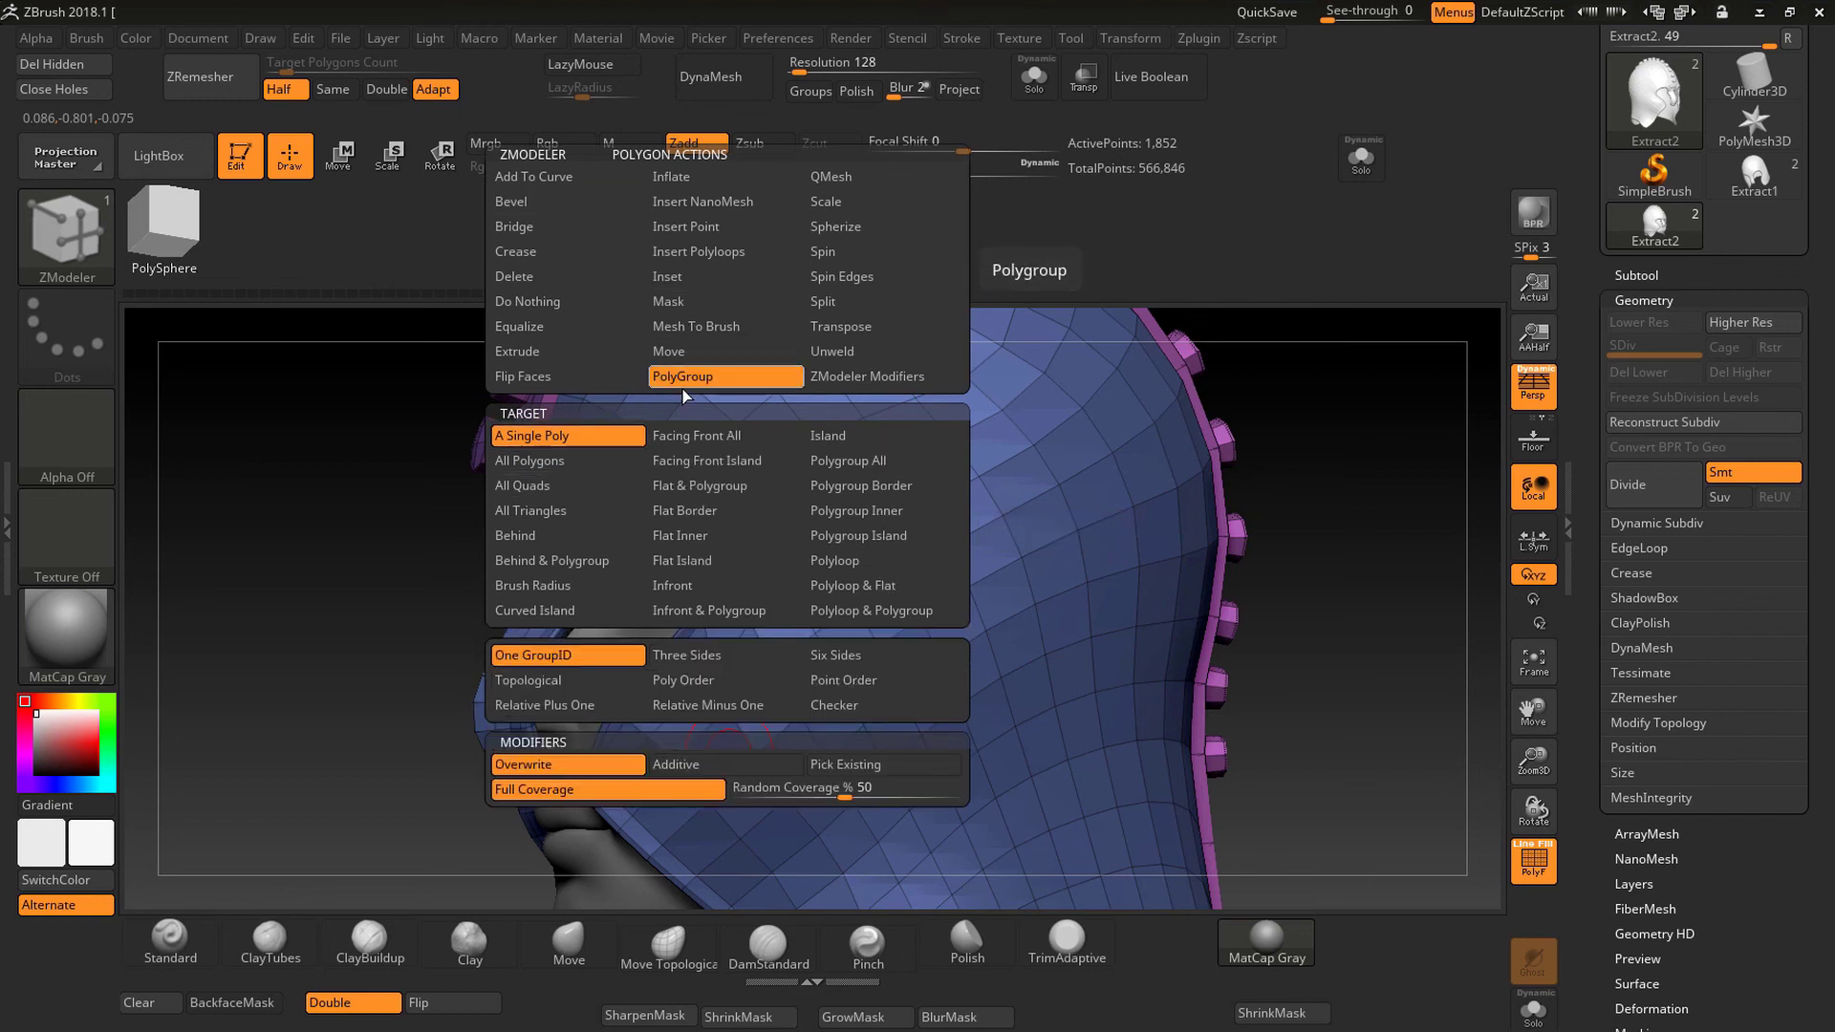
pyautogui.click(836, 562)
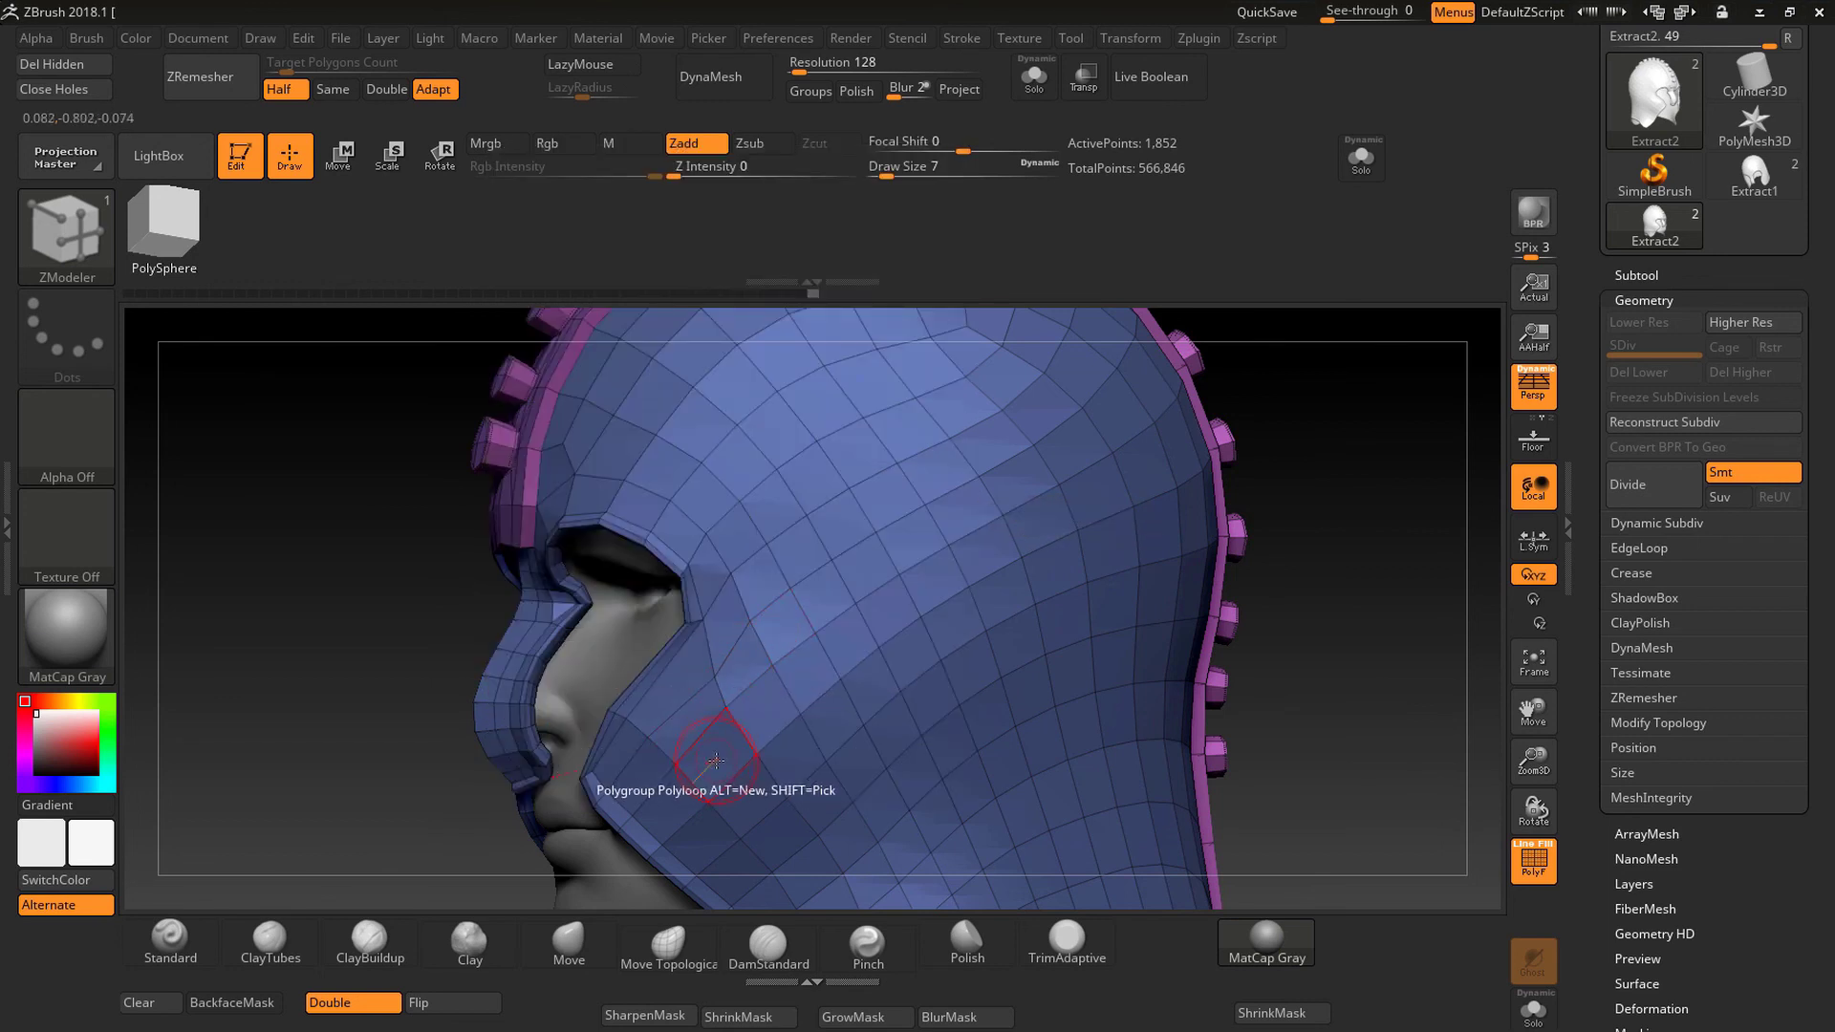
pyautogui.click(715, 760)
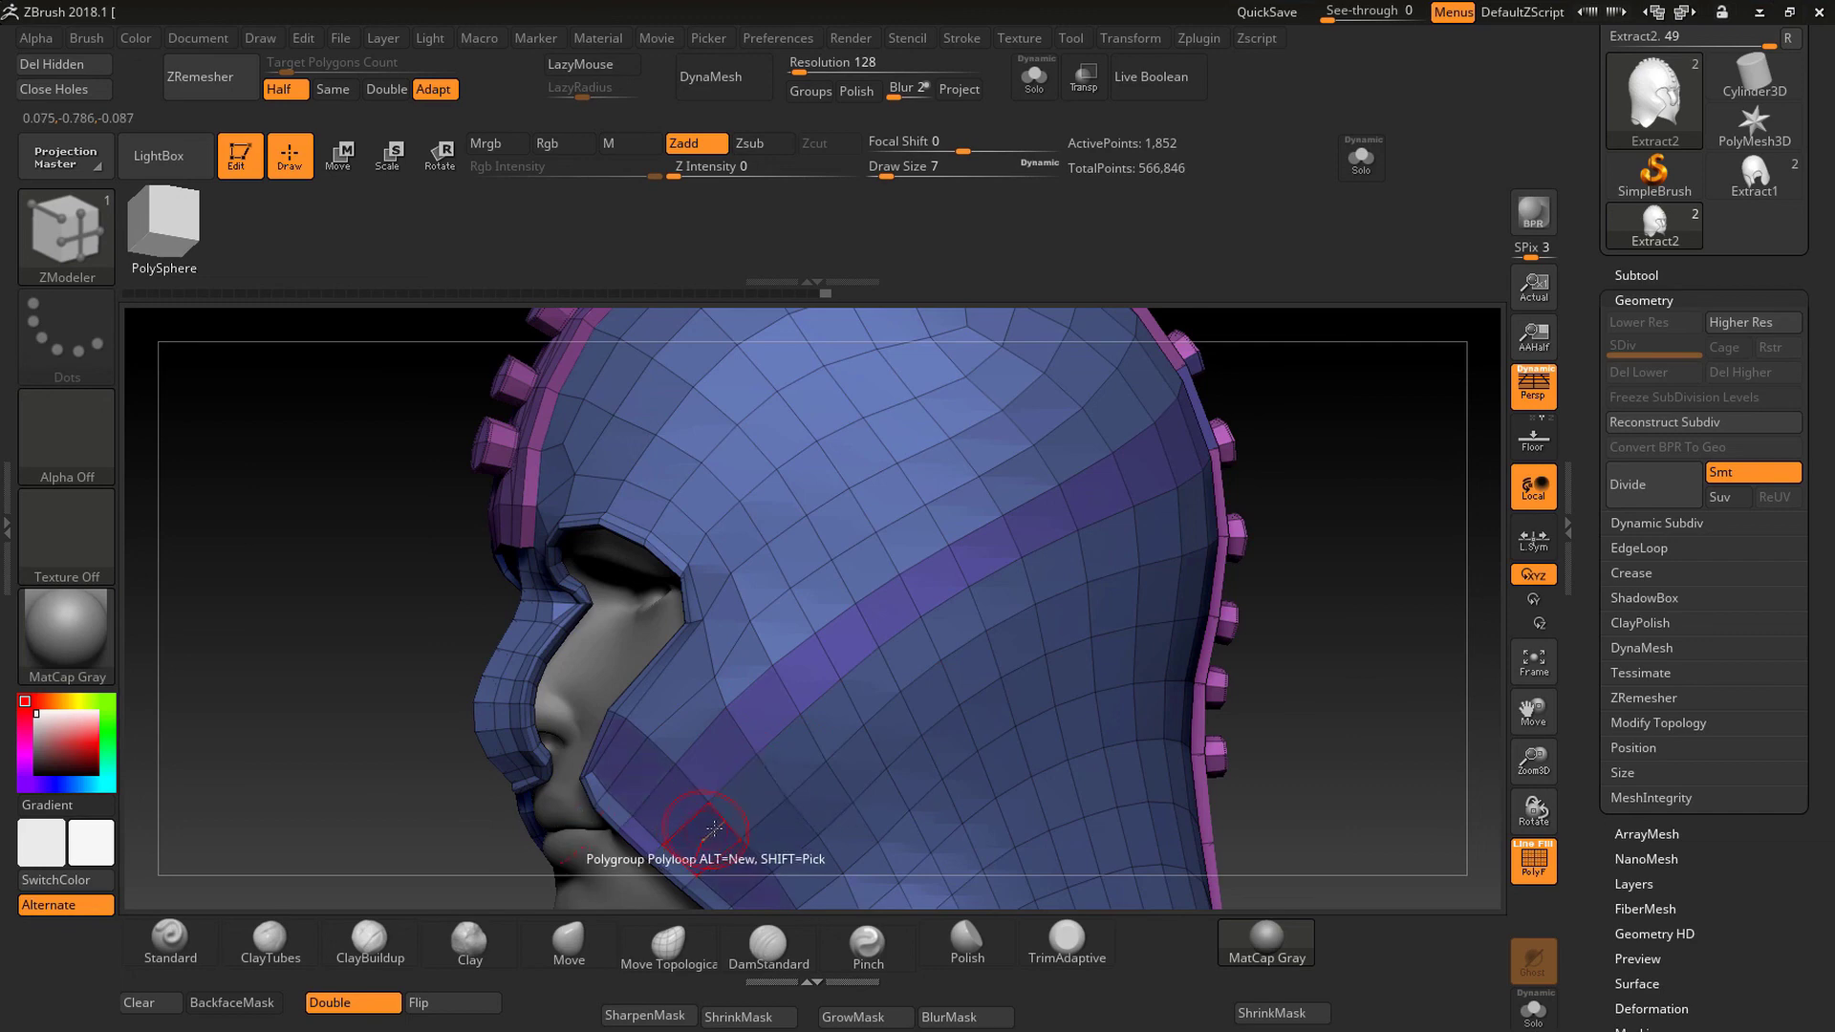
pyautogui.press('ctrl')
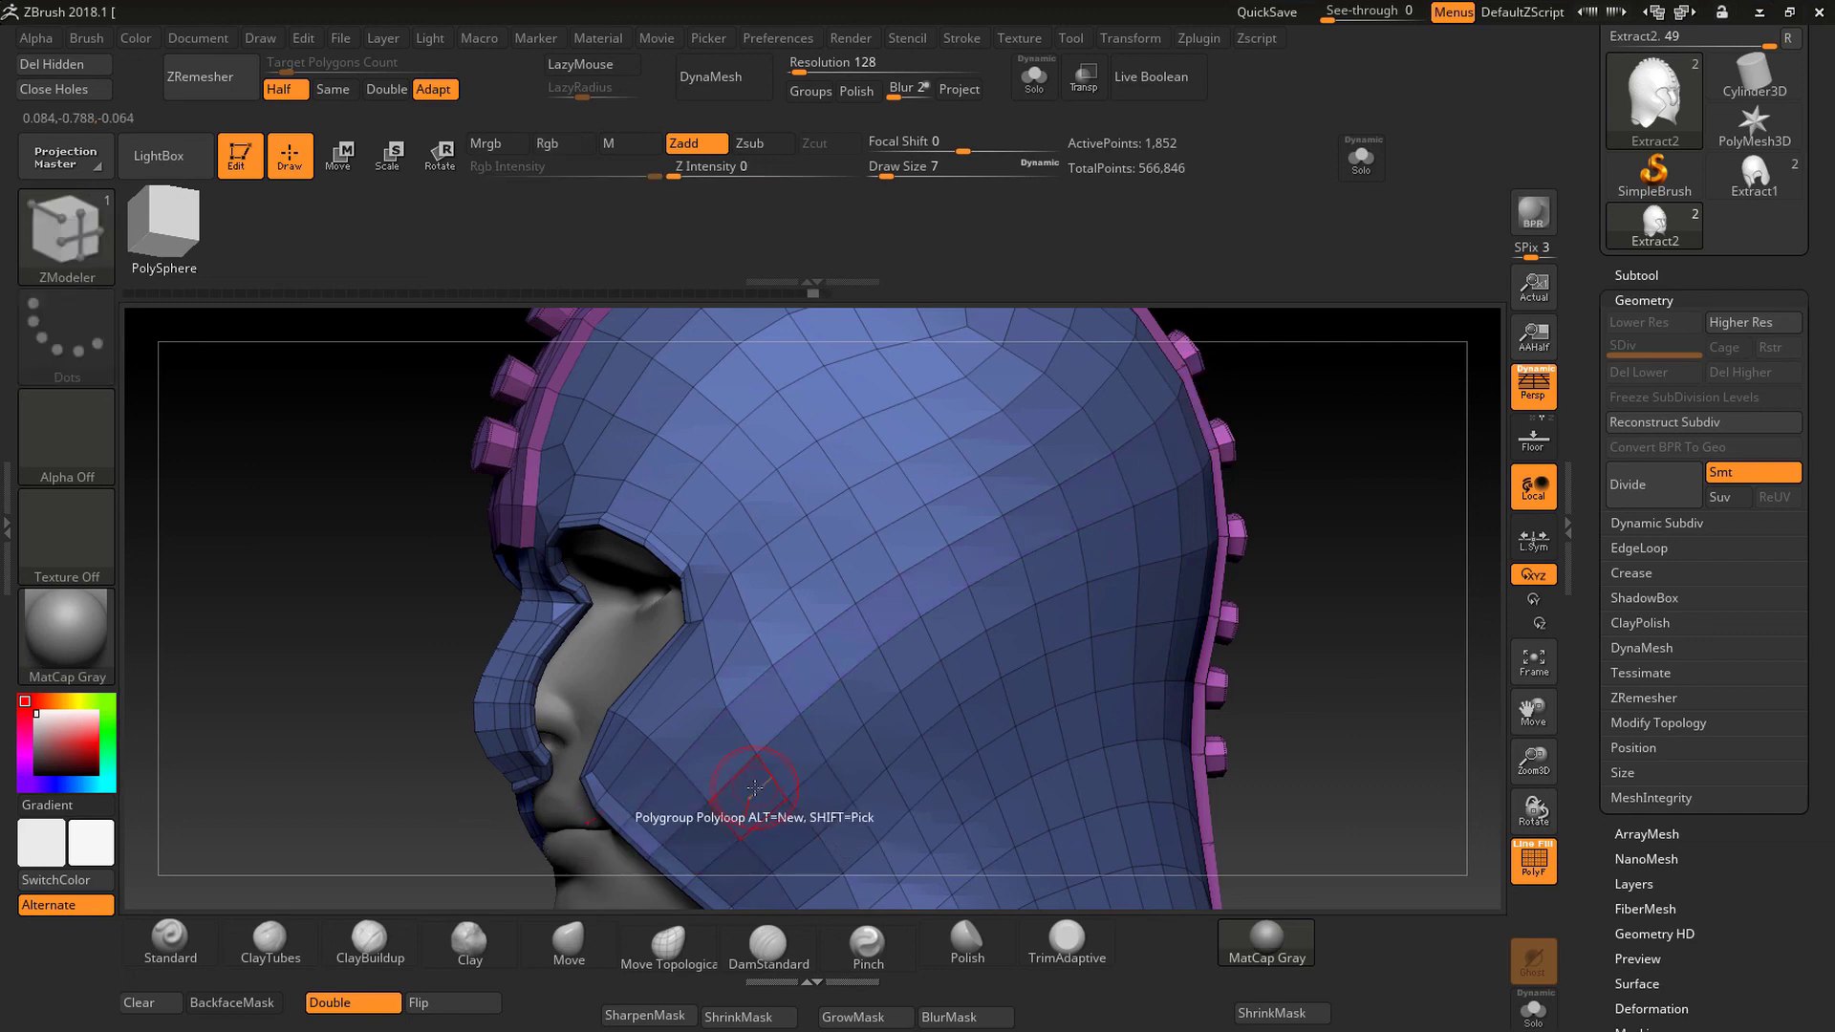
pyautogui.click(755, 787)
pyautogui.moveTo(755, 787)
pyautogui.mouseDown()
pyautogui.moveTo(655, 571)
pyautogui.moveTo(881, 574)
pyautogui.moveTo(791, 718)
pyautogui.mouseUp()
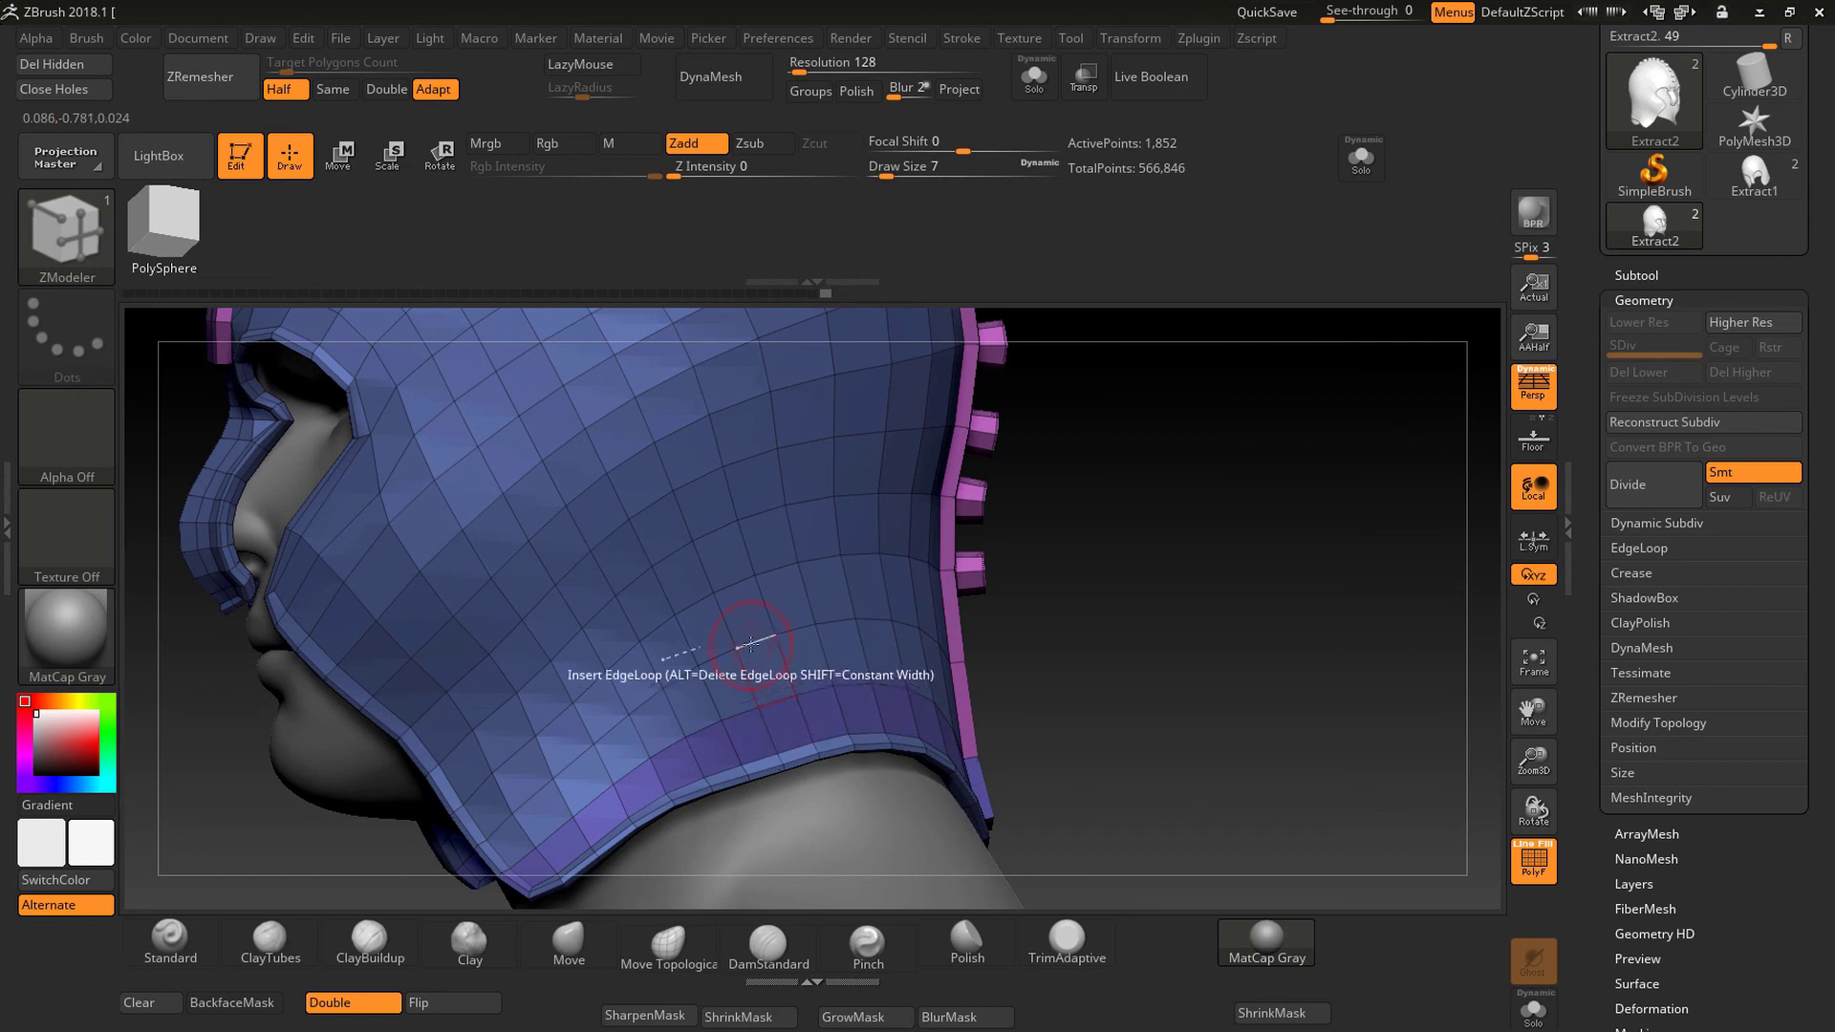
# Step: Undo recent edits and make a horizontal loop near the rim its own polygroup
pyautogui.press('ctrl')
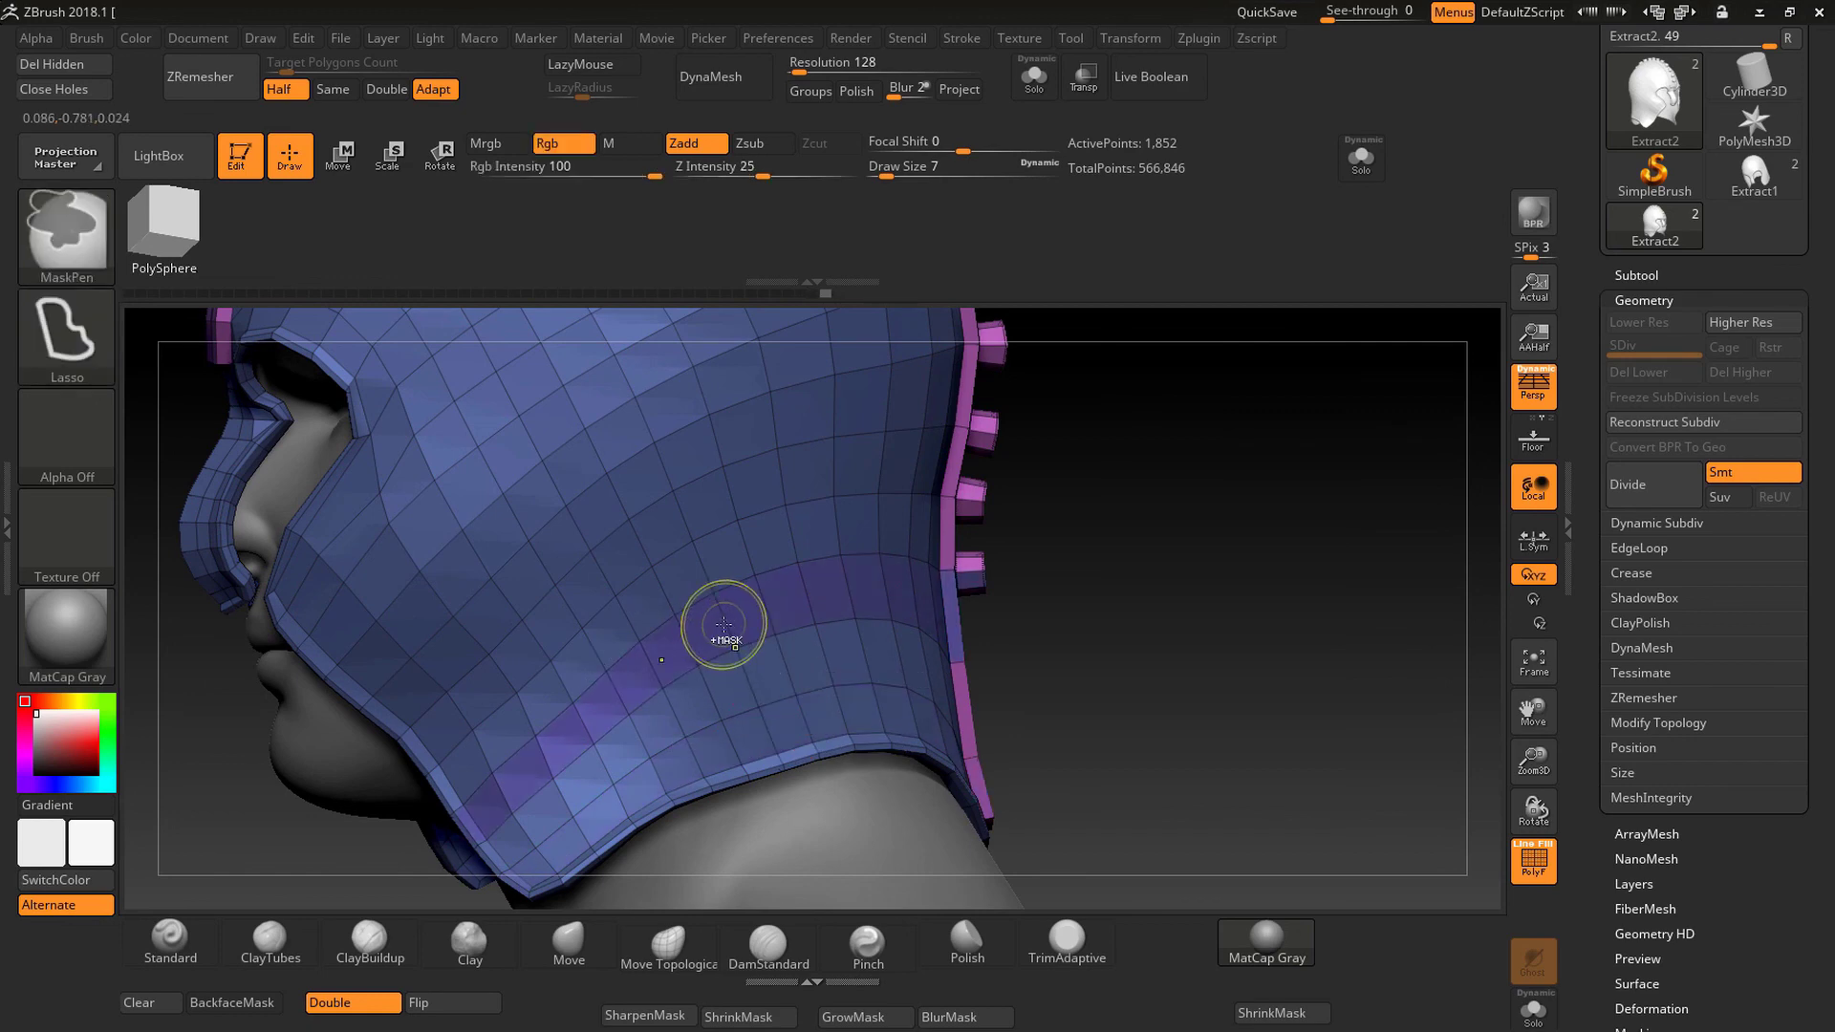
pyautogui.moveTo(719, 622); pyautogui.dragTo(746, 619)
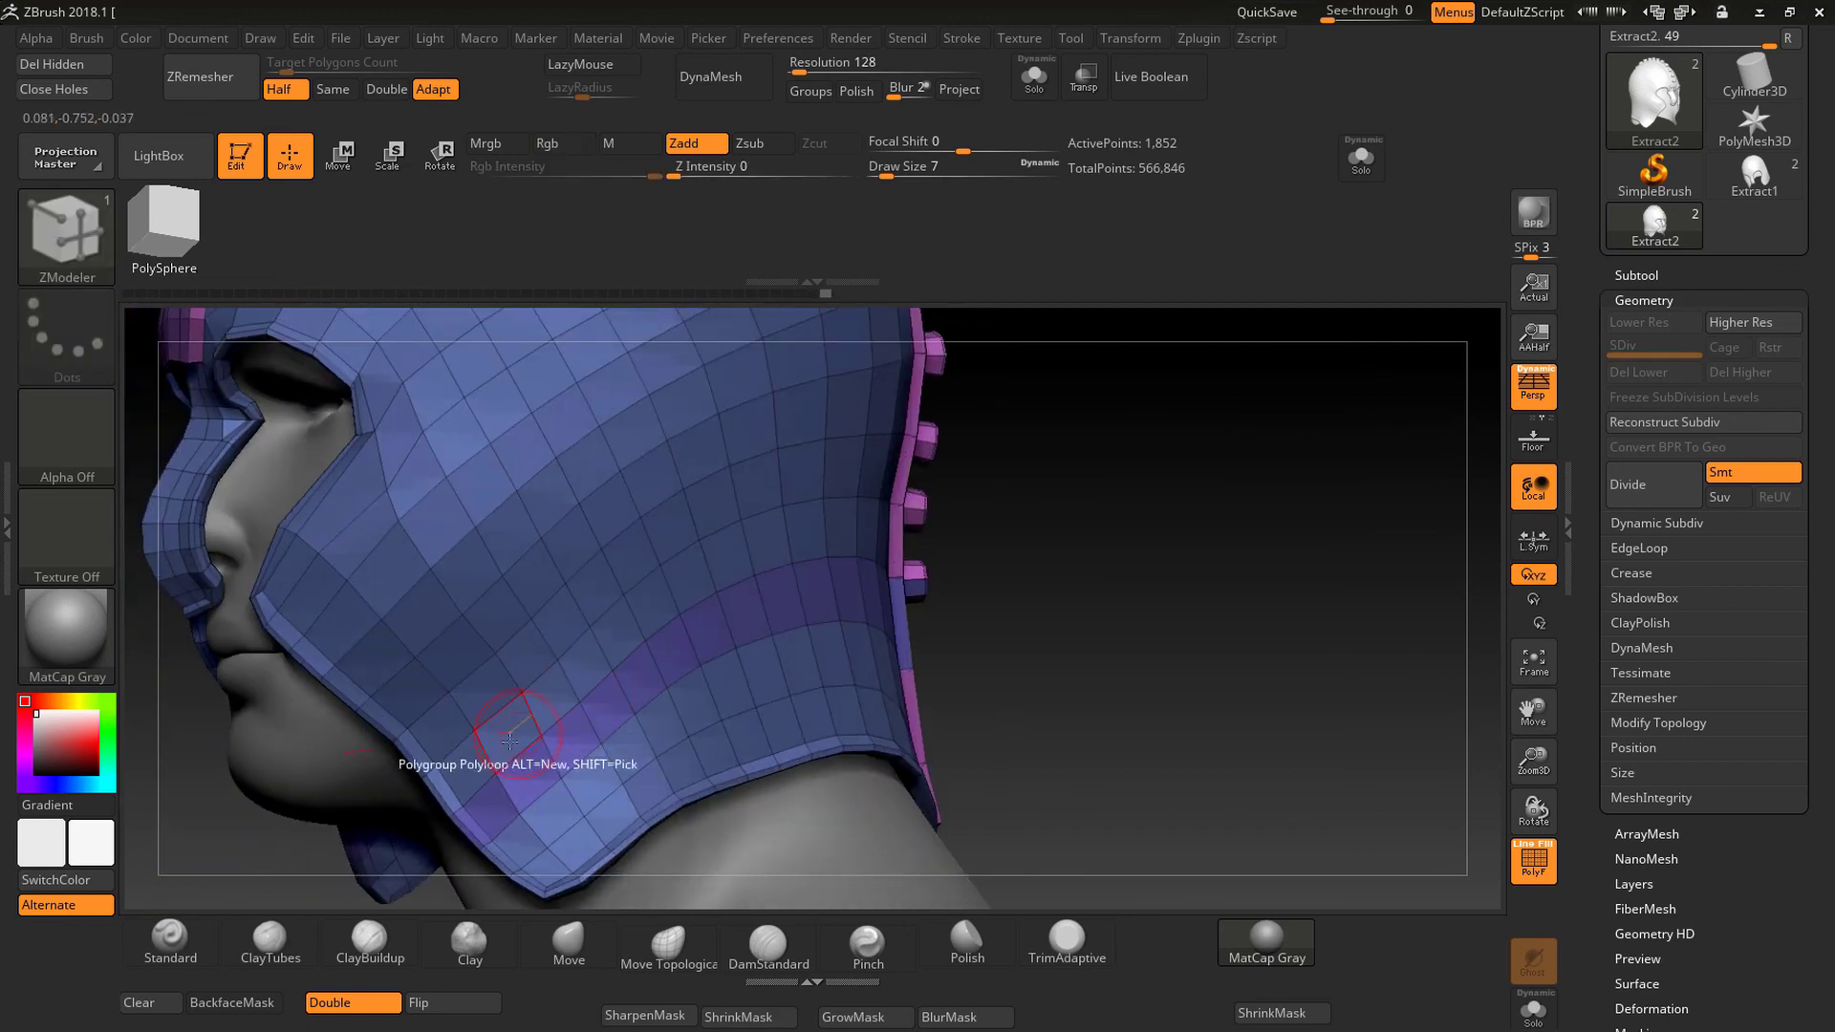
pyautogui.moveTo(489, 712)
pyautogui.mouseDown()
pyautogui.moveTo(860, 600)
pyautogui.moveTo(833, 601)
pyautogui.mouseUp()
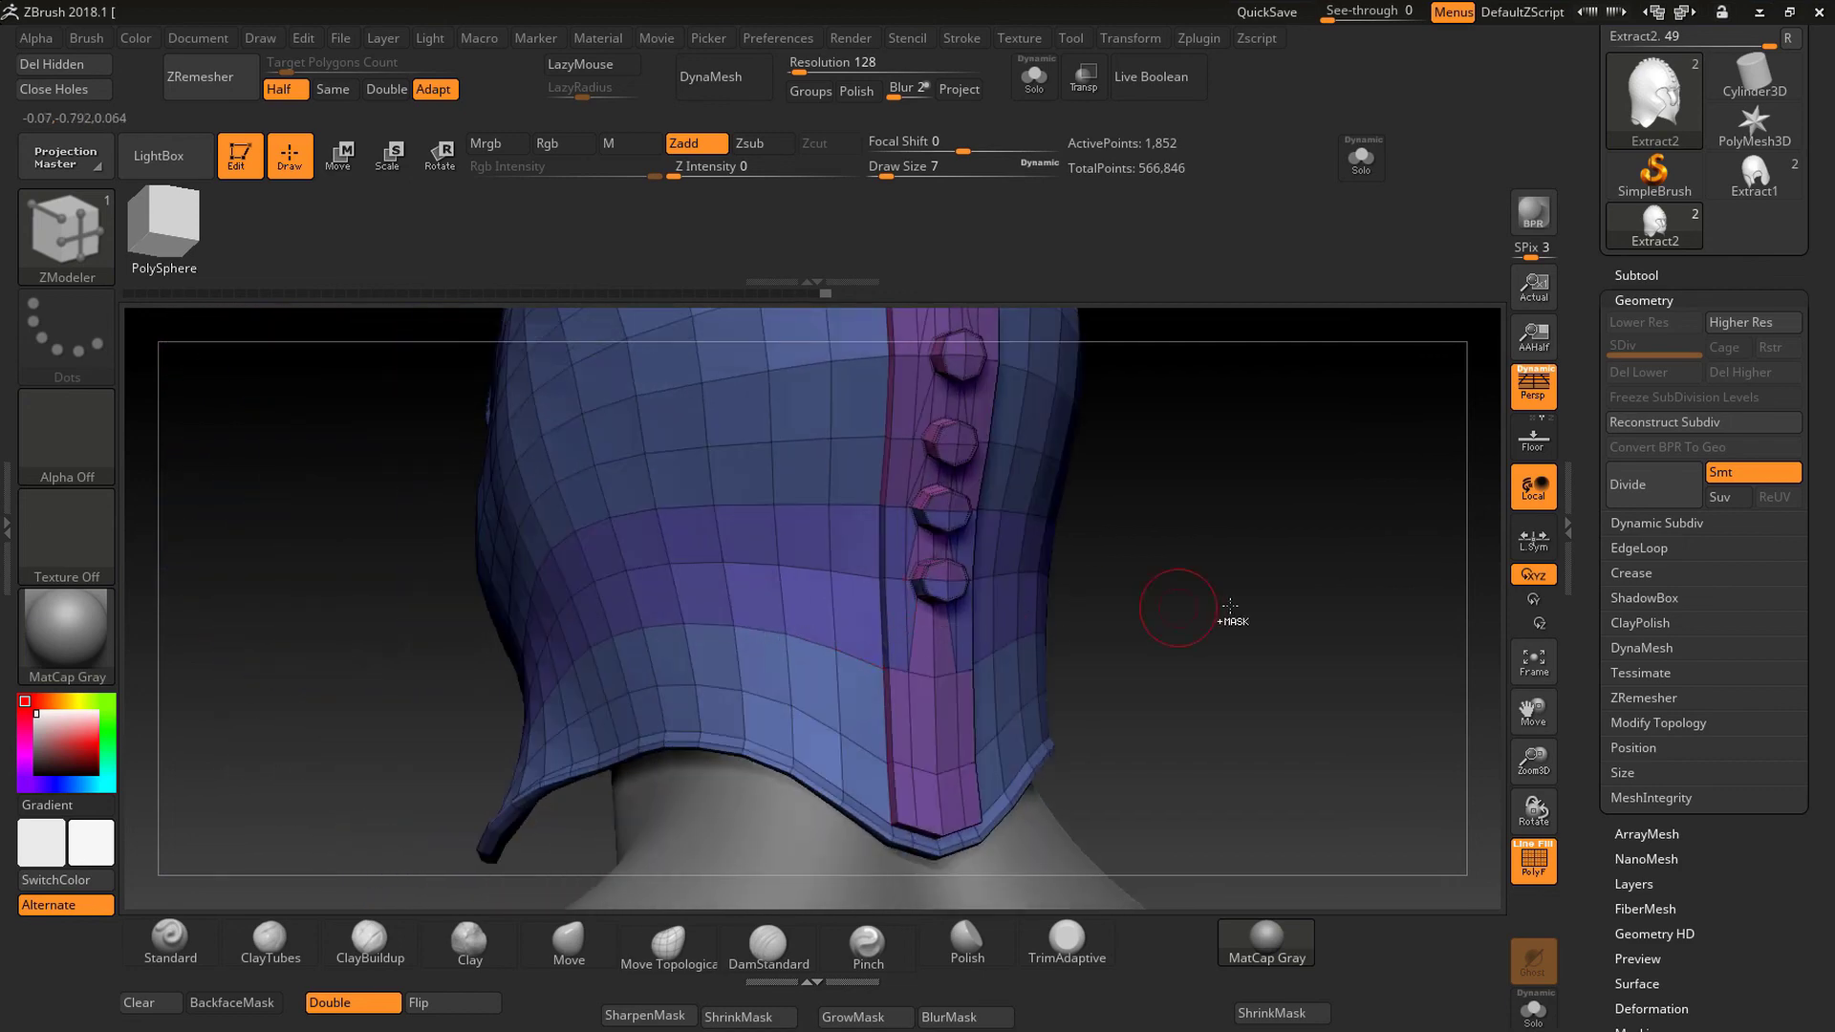
pyautogui.hotkey('ctrl', 'z')
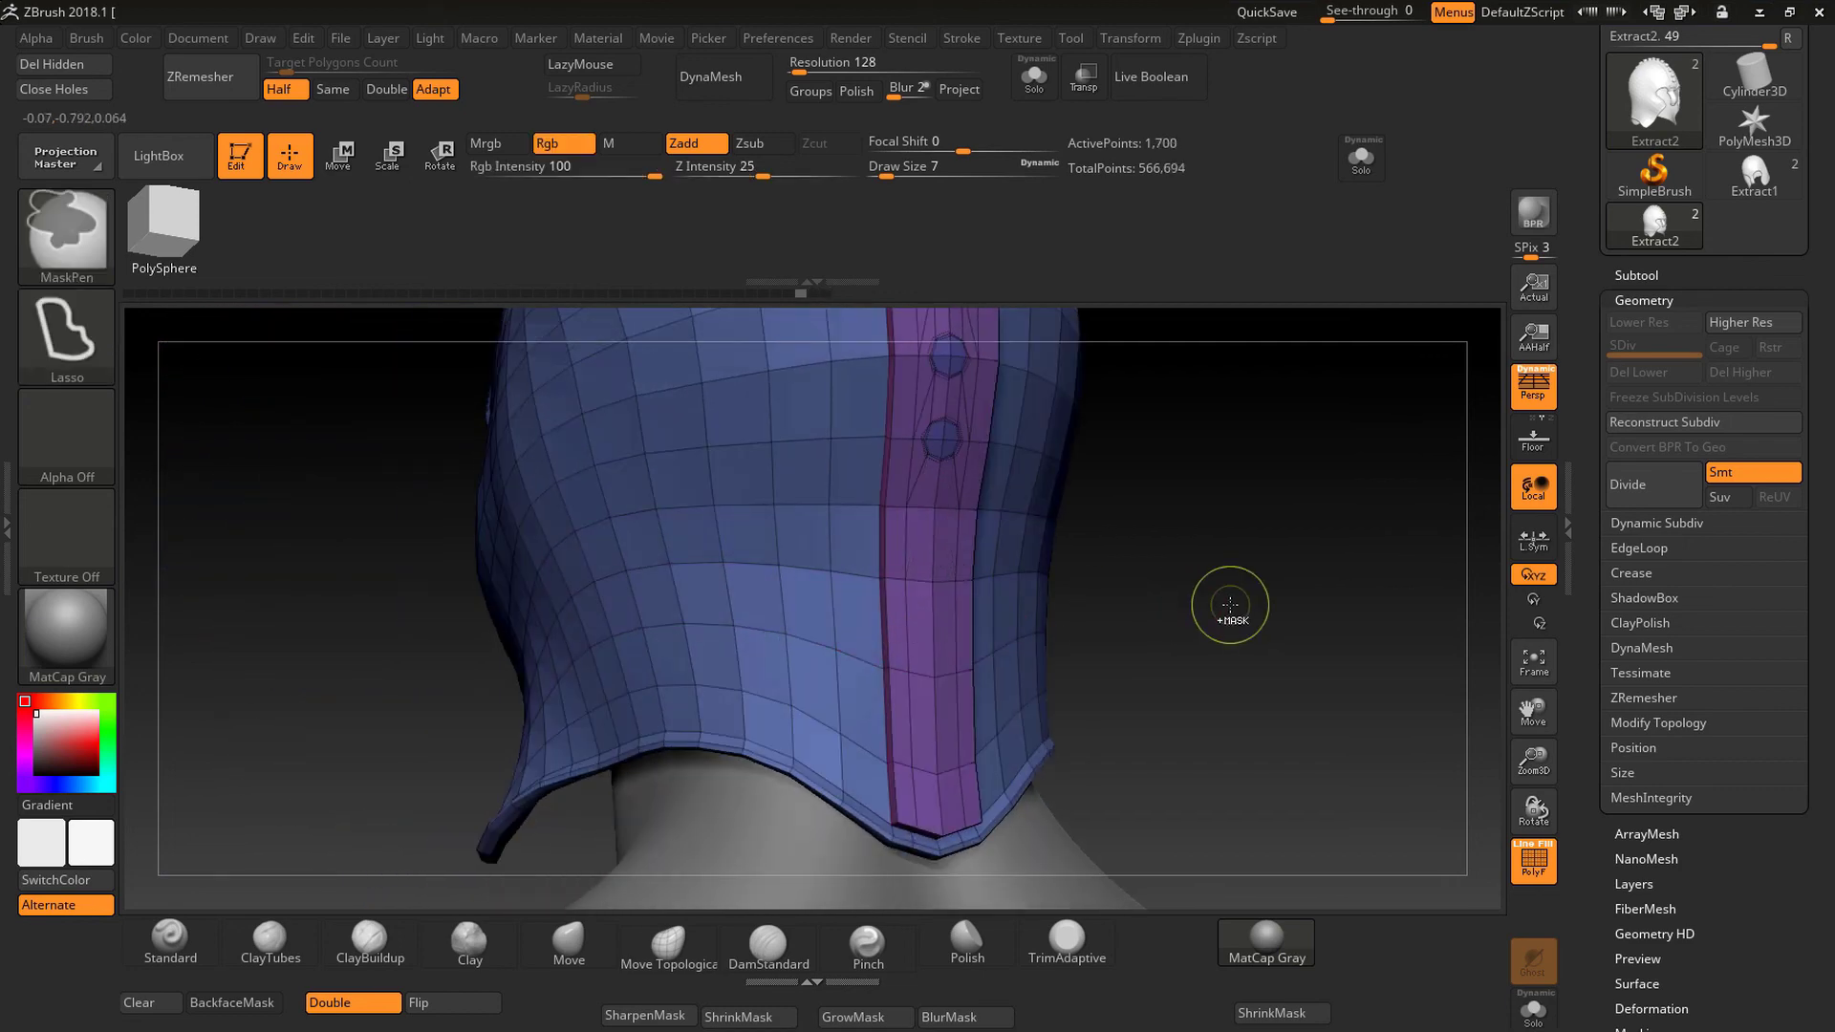
pyautogui.moveTo(1080, 727); pyautogui.dragTo(1243, 707)
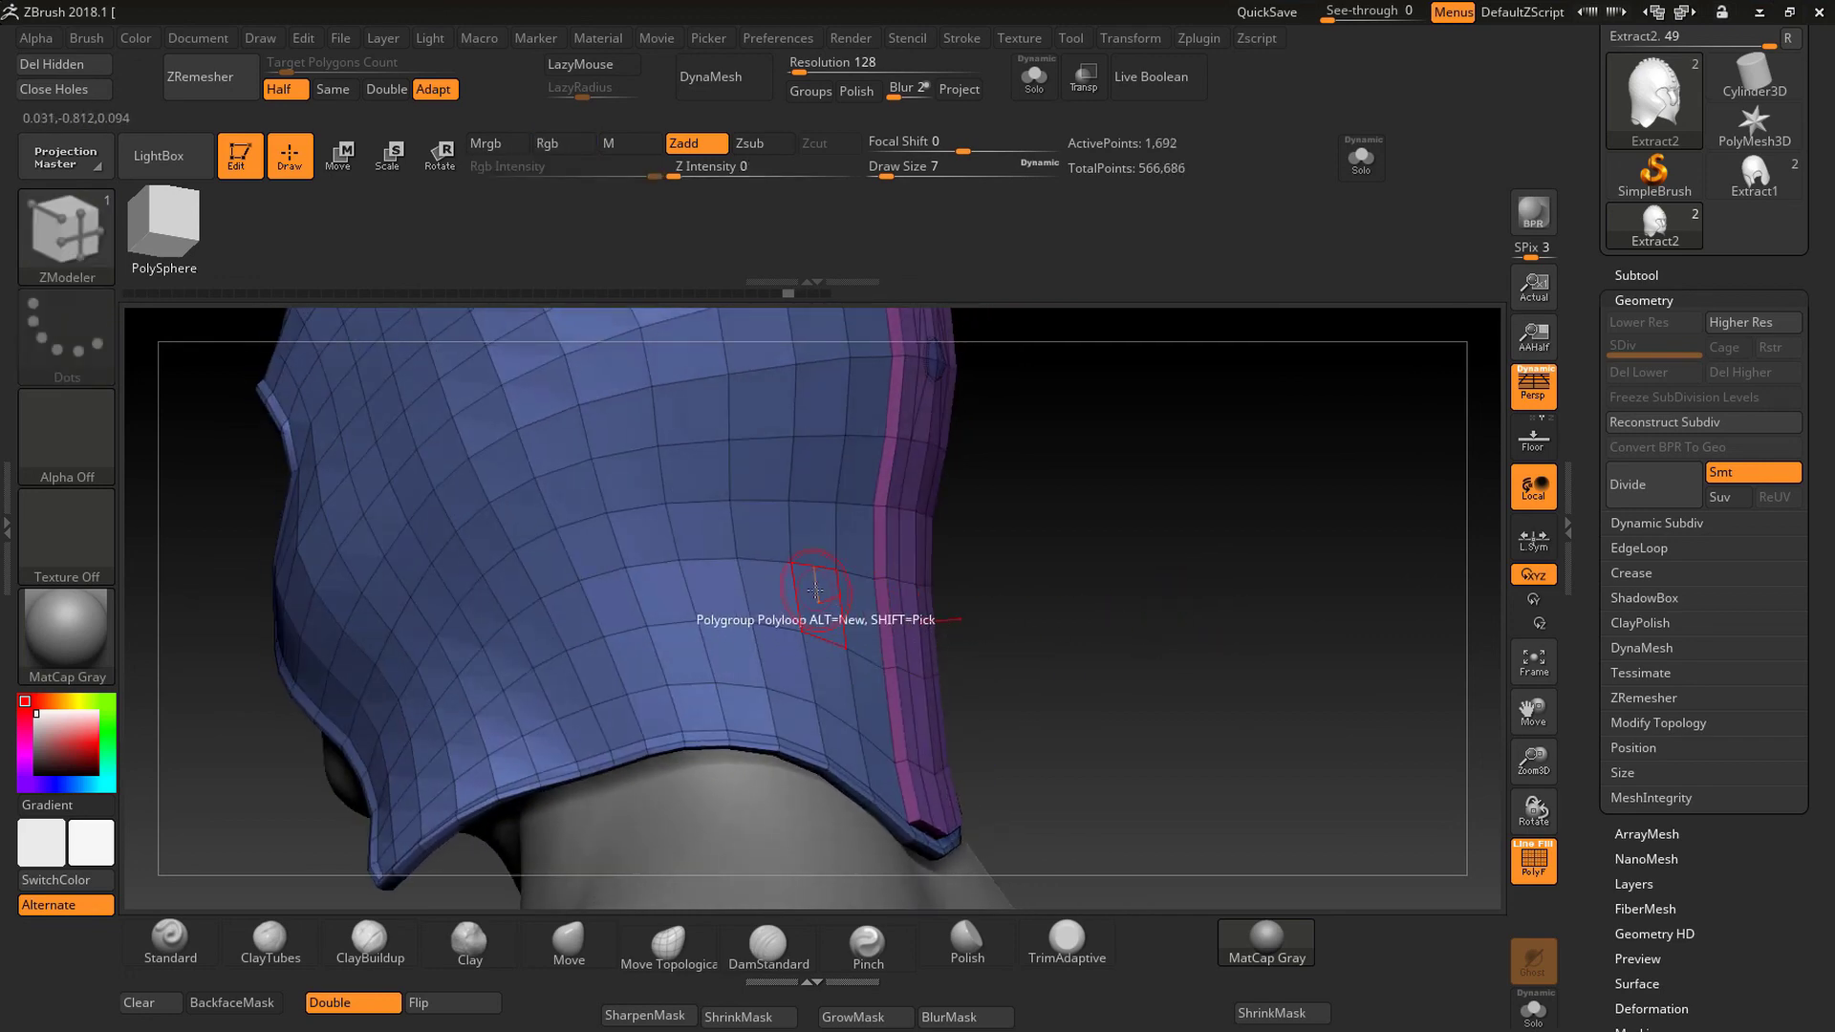
pyautogui.click(760, 597)
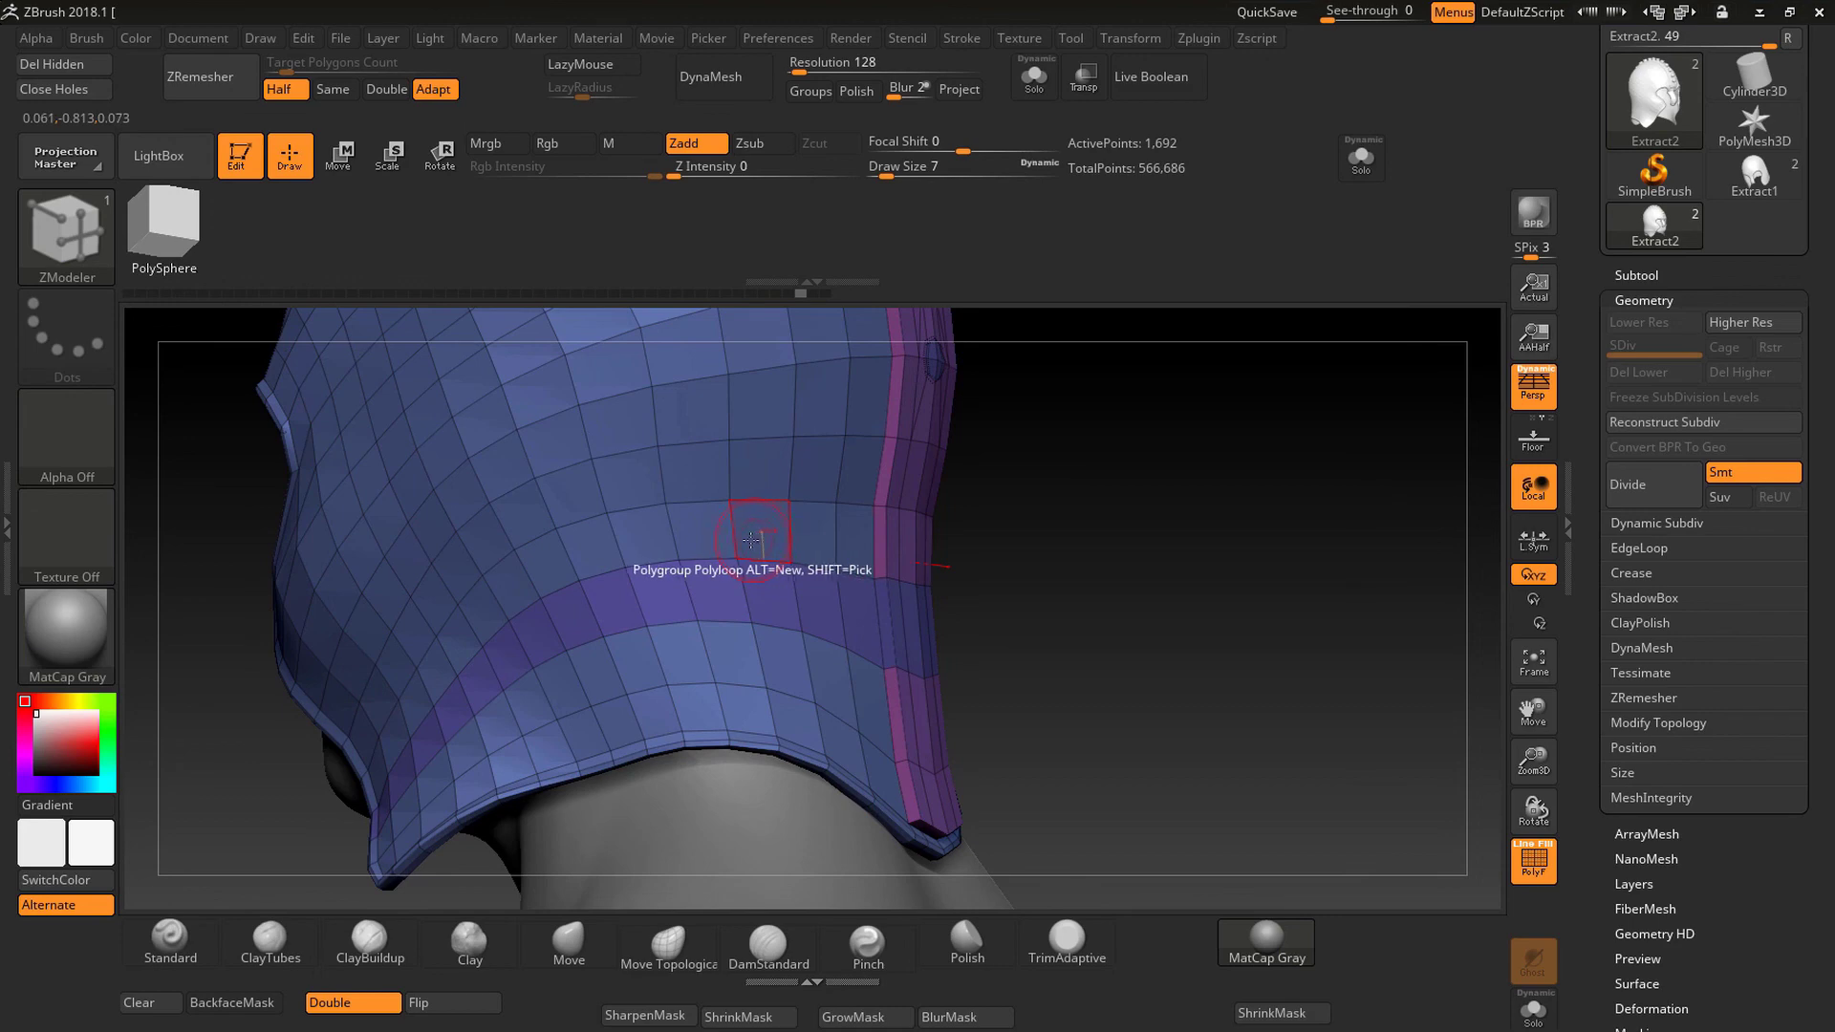
# Step: Extrude the rim band outward with QMesh into a raised strip
pyautogui.moveTo(751, 540)
pyautogui.mouseDown(button='right')
pyautogui.moveTo(886, 532)
pyautogui.moveTo(758, 561)
pyautogui.moveTo(745, 604)
pyautogui.mouseUp(button='right')
pyautogui.press('space')
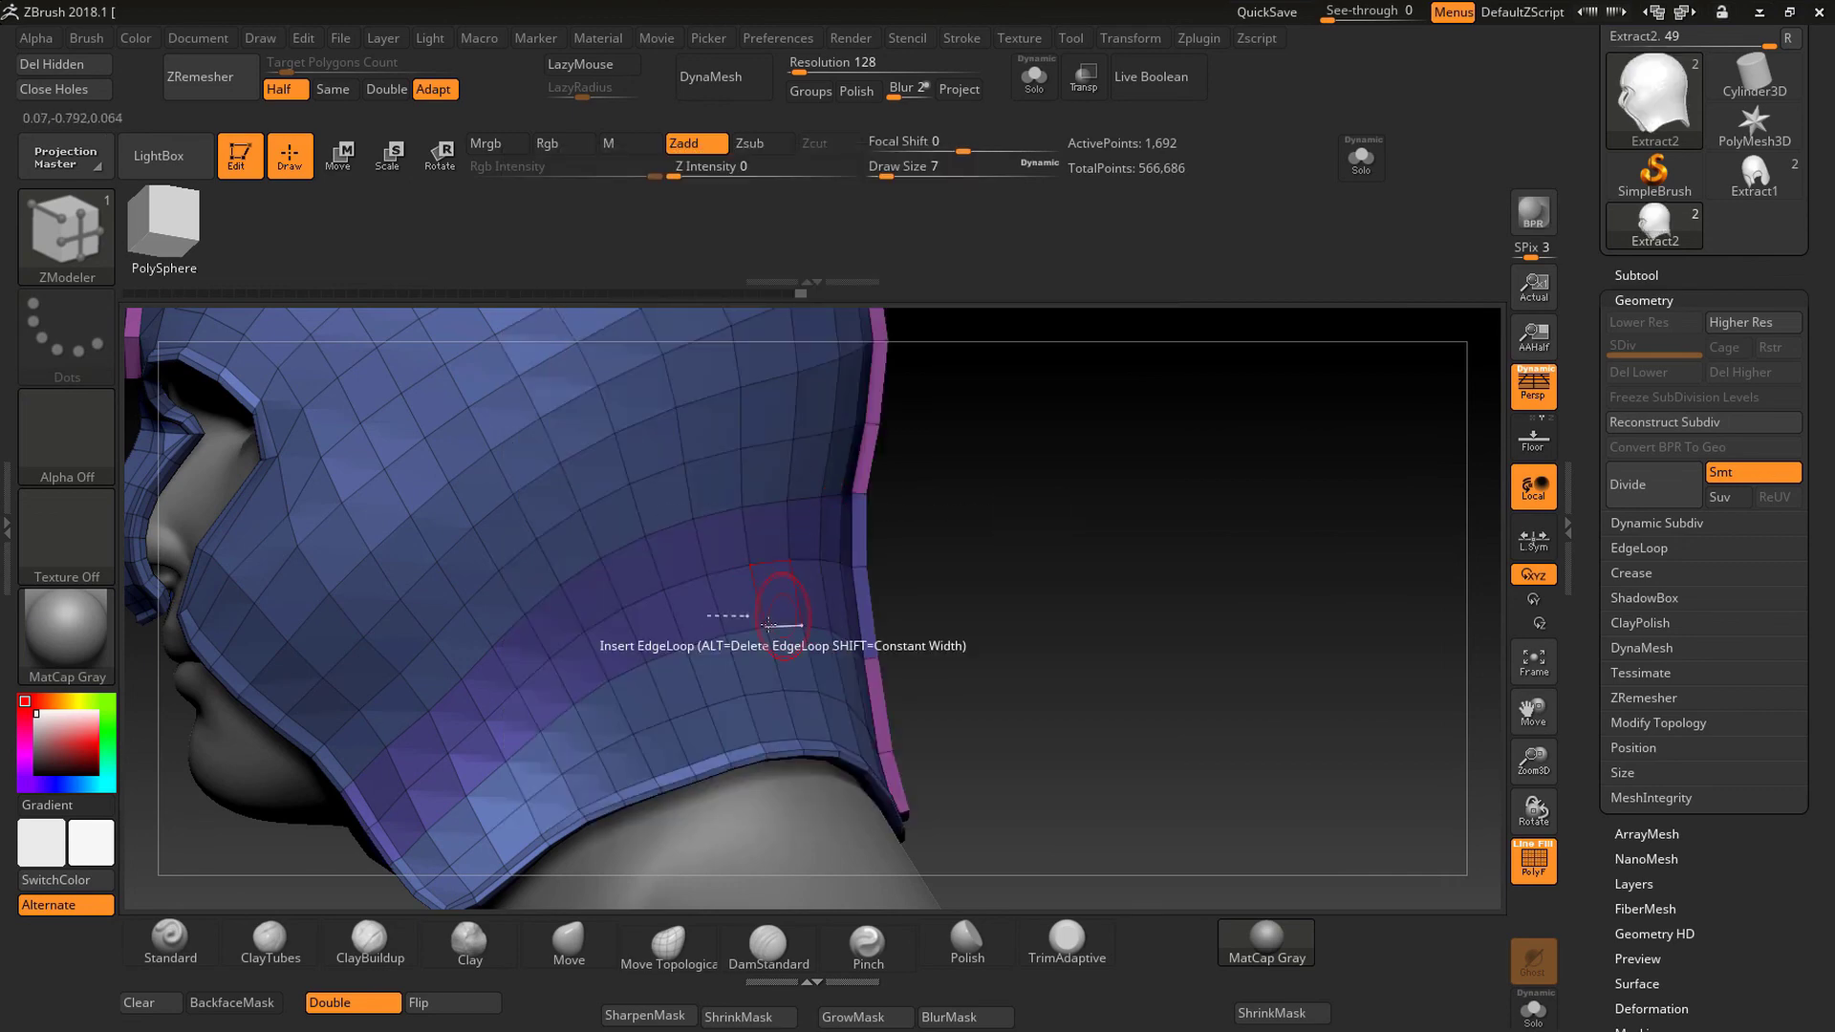
pyautogui.moveTo(749, 604); pyautogui.dragTo(764, 587)
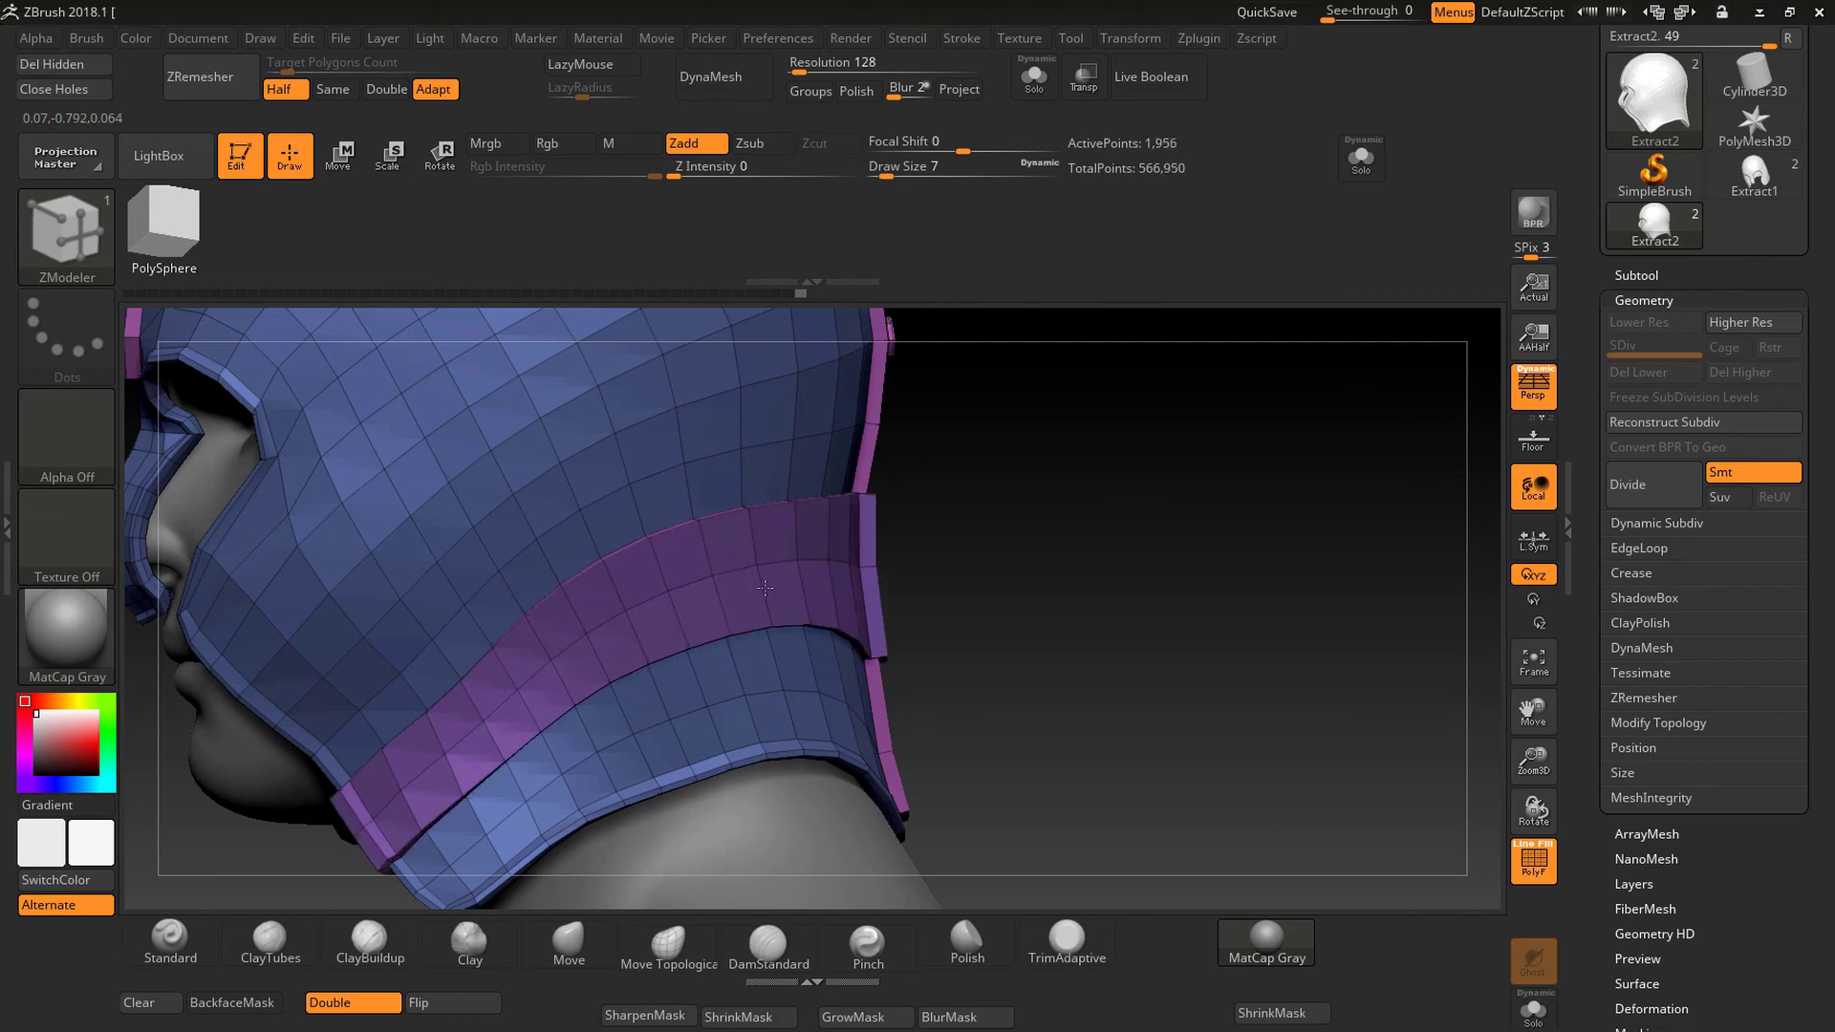
pyautogui.moveTo(959, 615)
pyautogui.mouseDown()
pyautogui.moveTo(880, 521)
pyautogui.moveTo(804, 524)
pyautogui.moveTo(861, 462)
pyautogui.moveTo(889, 463)
pyautogui.moveTo(723, 533)
pyautogui.moveTo(708, 392)
pyautogui.moveTo(822, 631)
pyautogui.moveTo(808, 297)
pyautogui.moveTo(980, 524)
pyautogui.moveTo(1013, 511)
pyautogui.moveTo(902, 608)
pyautogui.mouseUp()
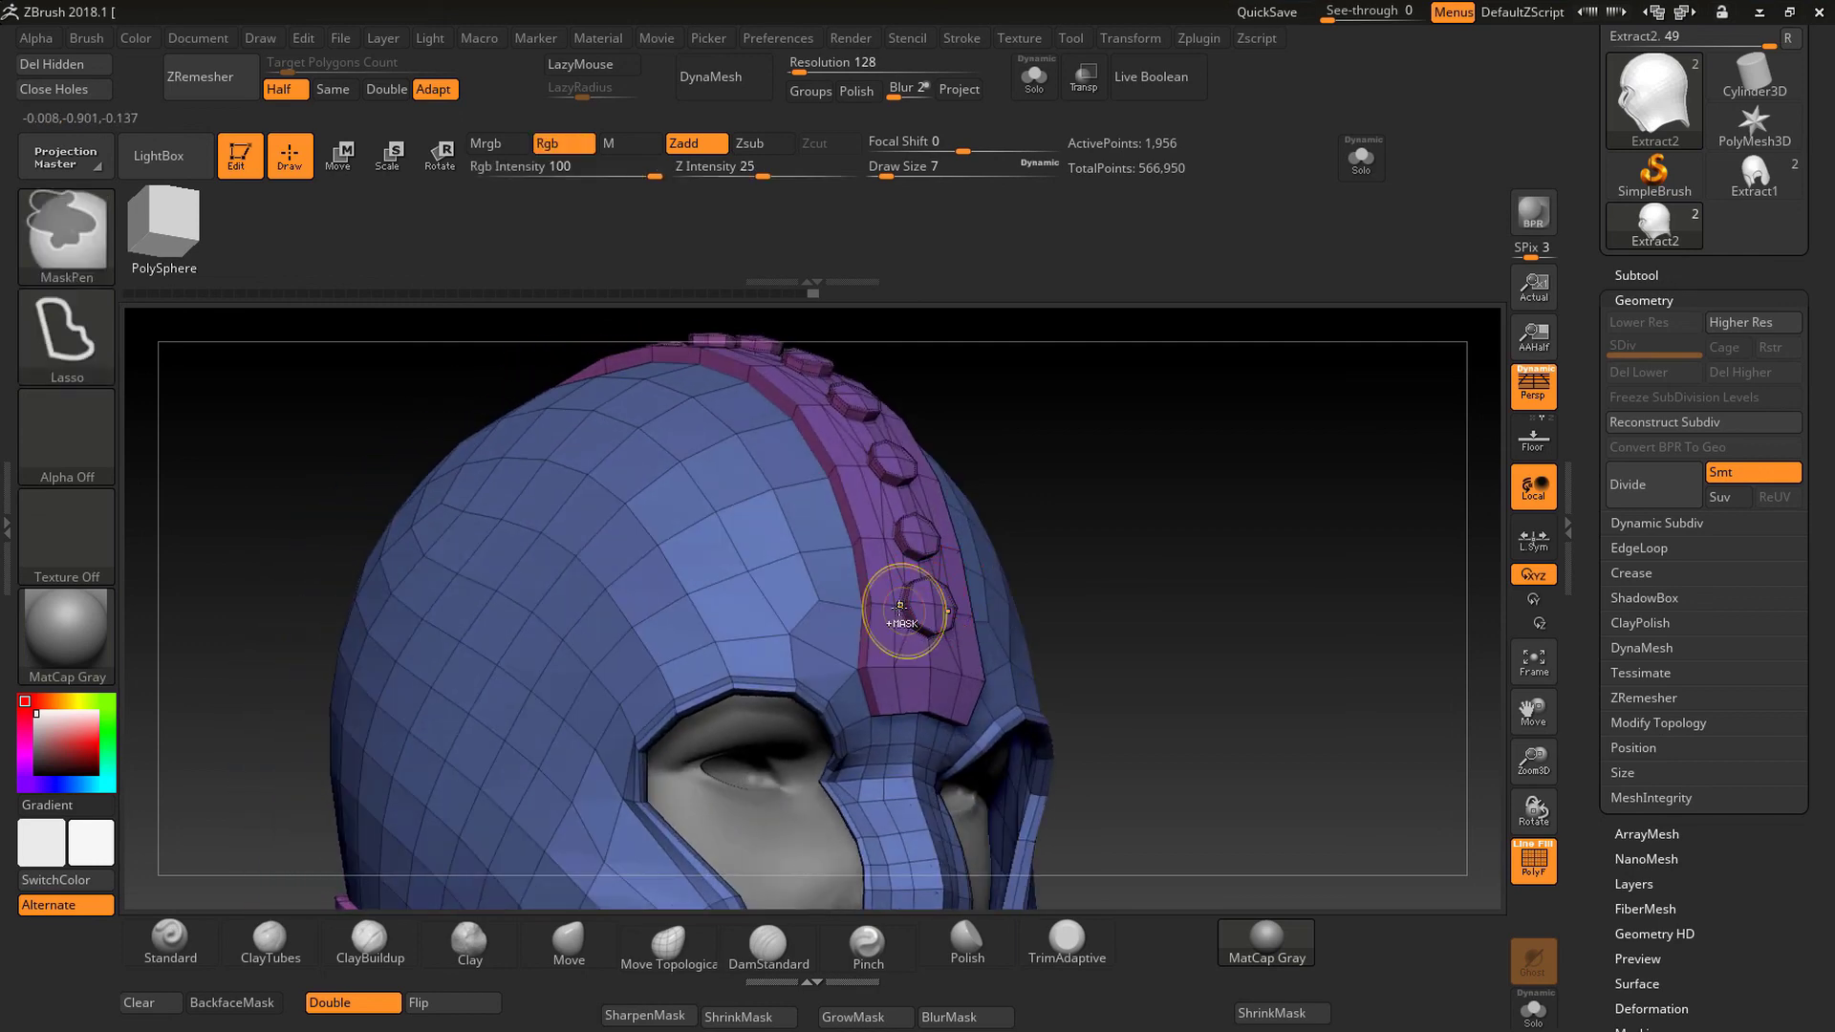
pyautogui.press('f')
pyautogui.moveTo(965, 602)
pyautogui.mouseDown()
pyautogui.moveTo(1090, 611)
pyautogui.moveTo(1039, 625)
pyautogui.mouseUp()
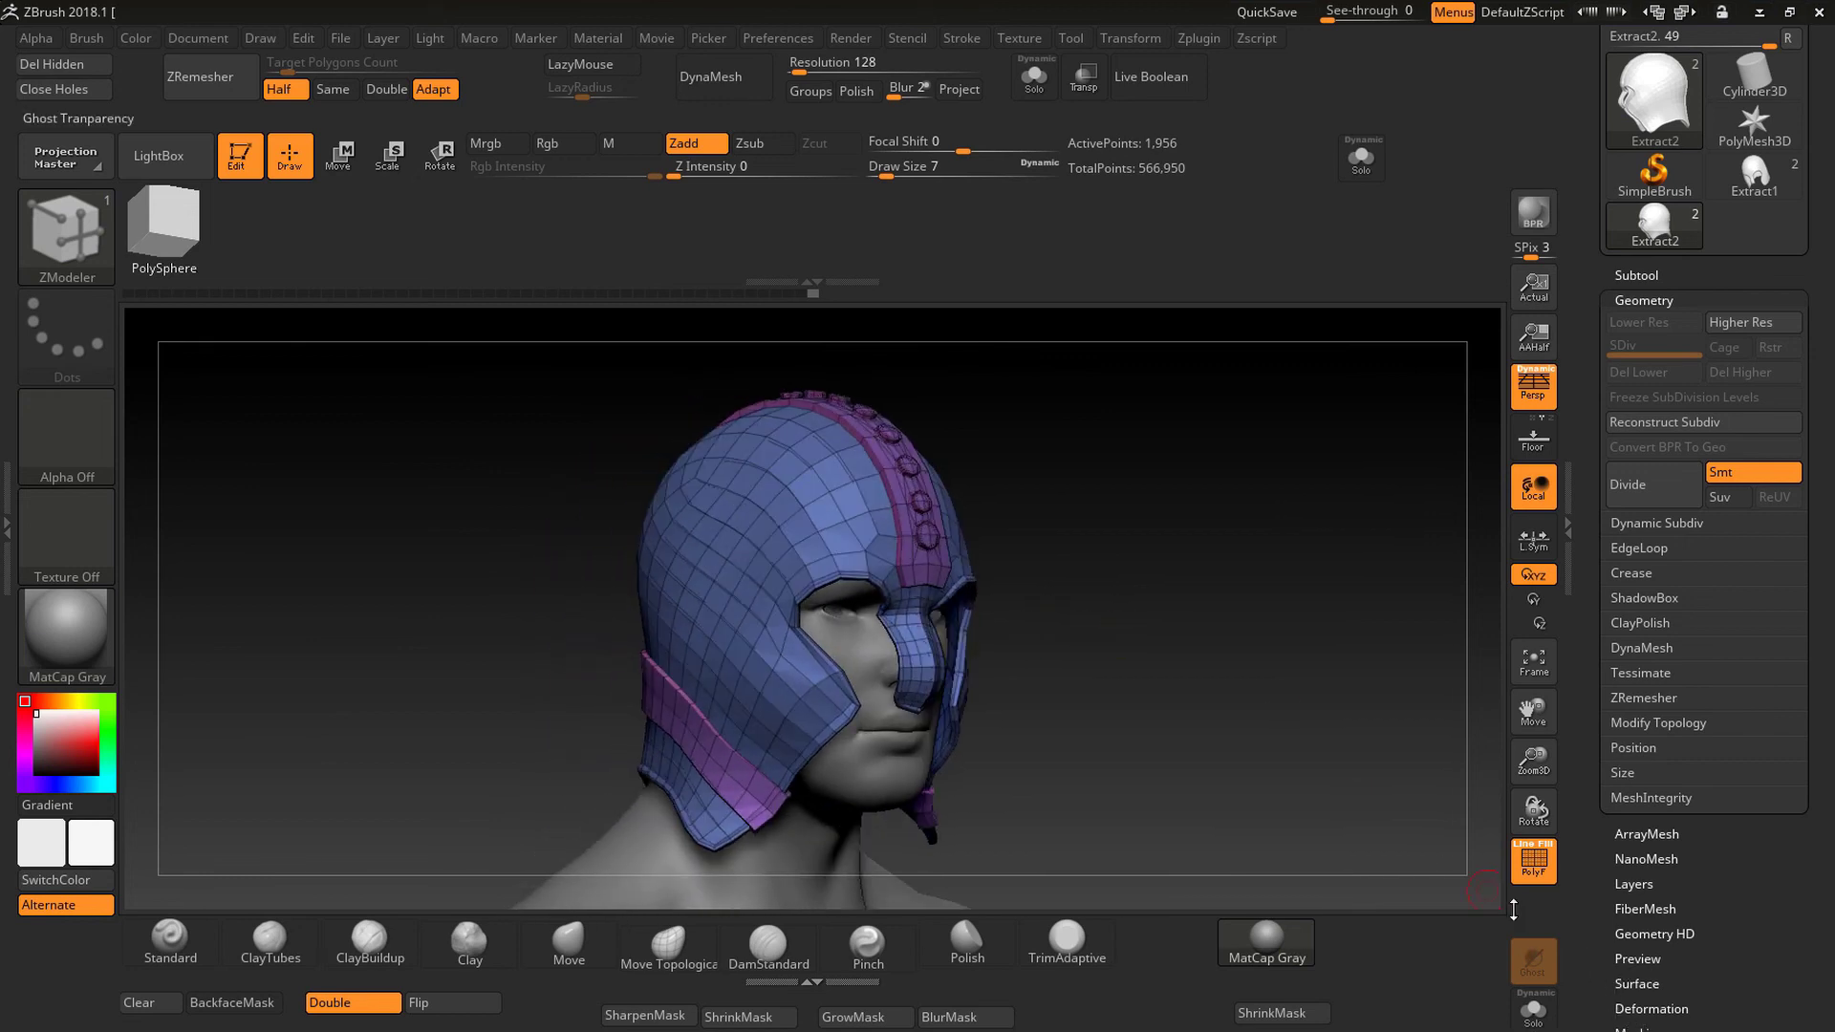
pyautogui.hotkey('alt', 'Tab')
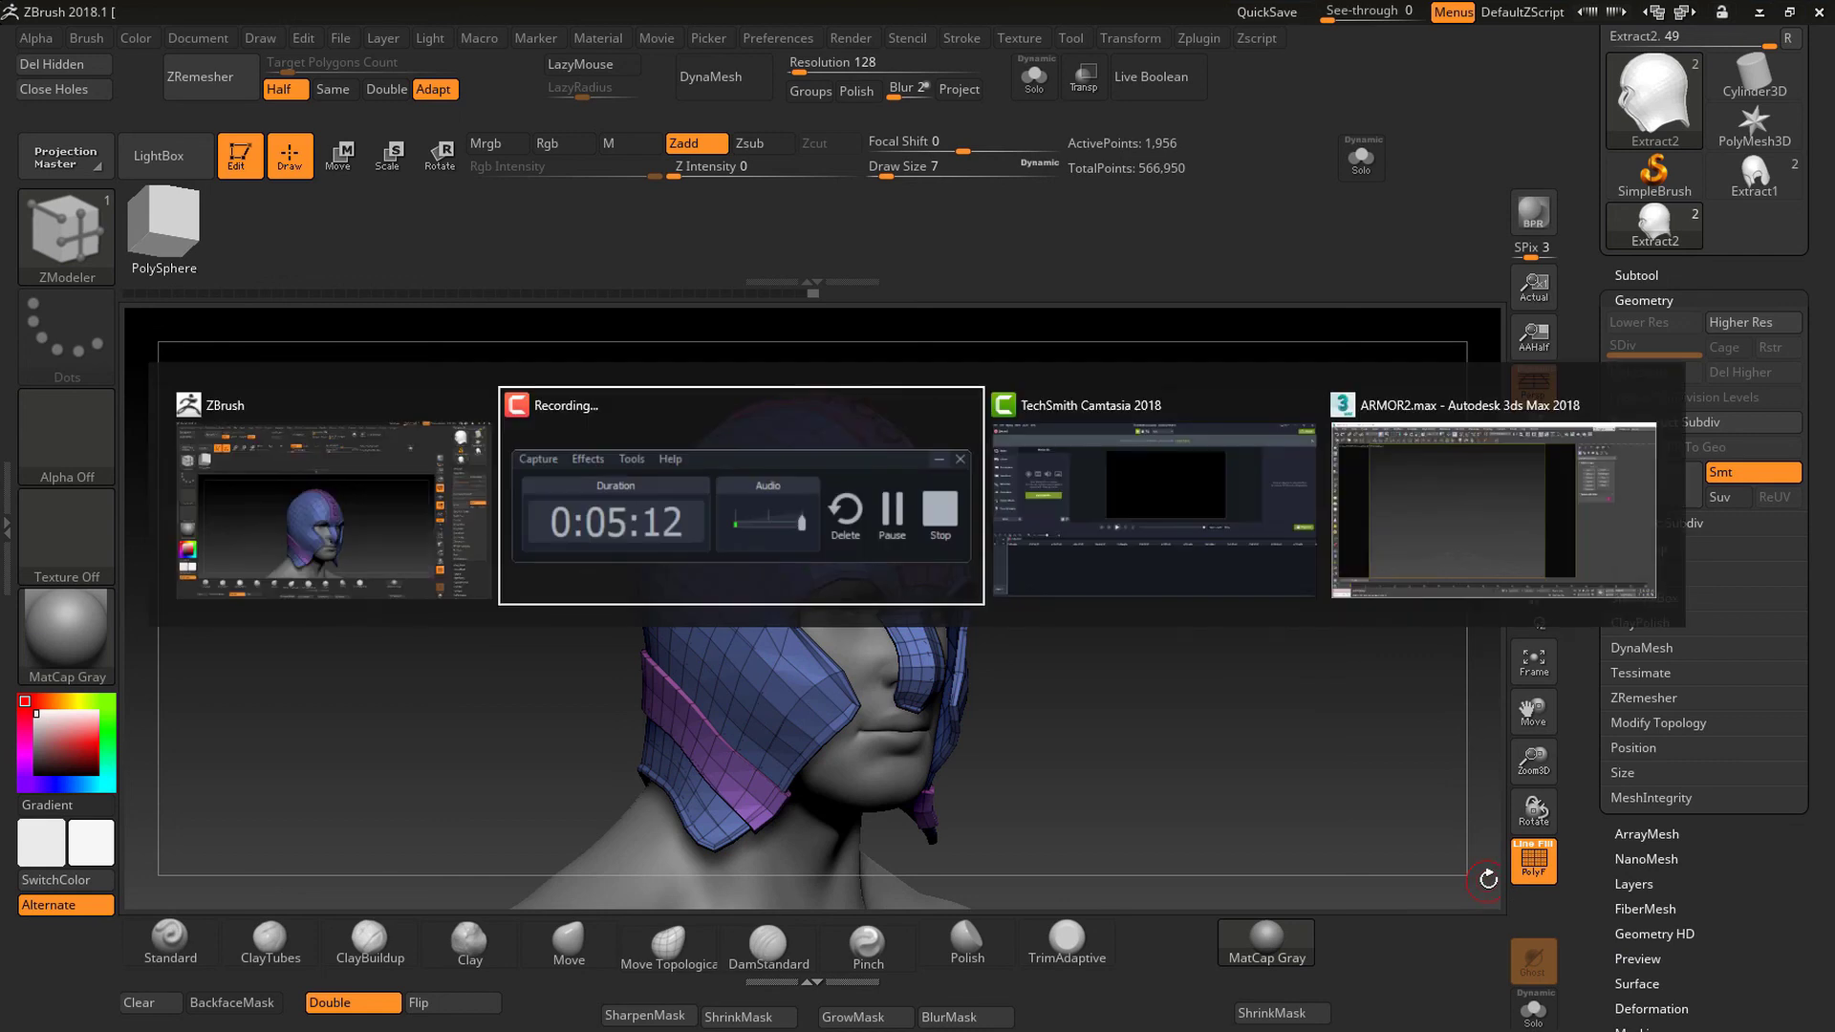